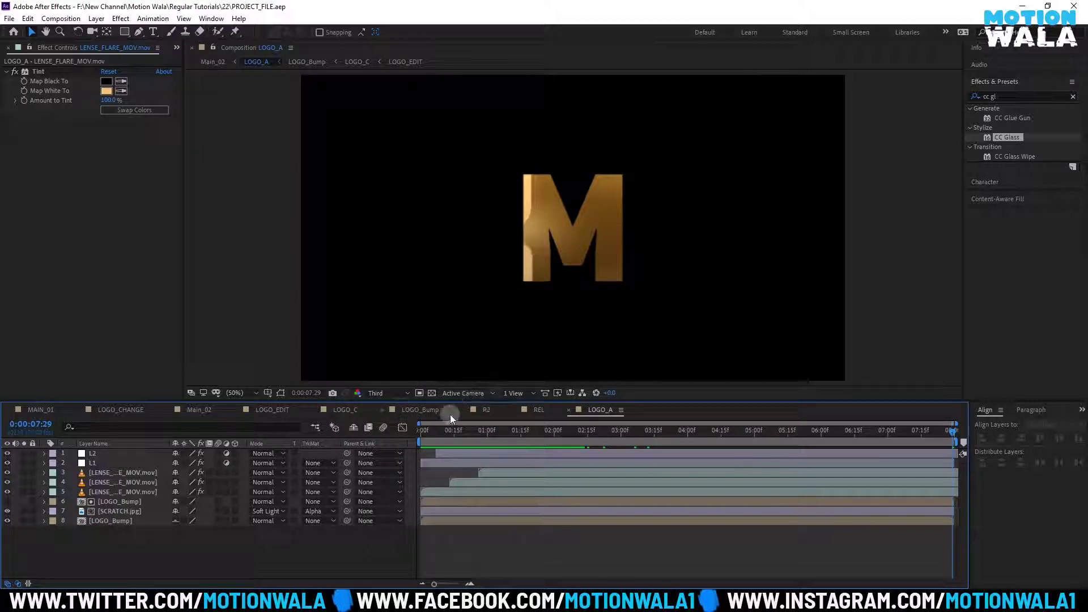
Select L2 in LOGO_A at 0:00:02:06, then switch to the LOGO_Bump composition
left_click(527, 452)
left_click(569, 446)
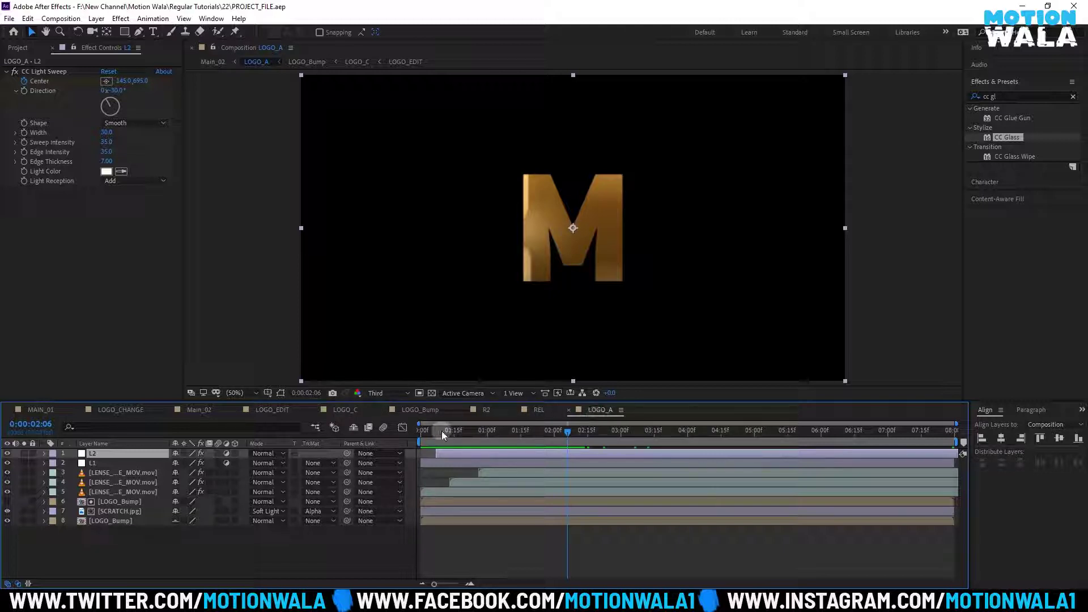
left_click(427, 408)
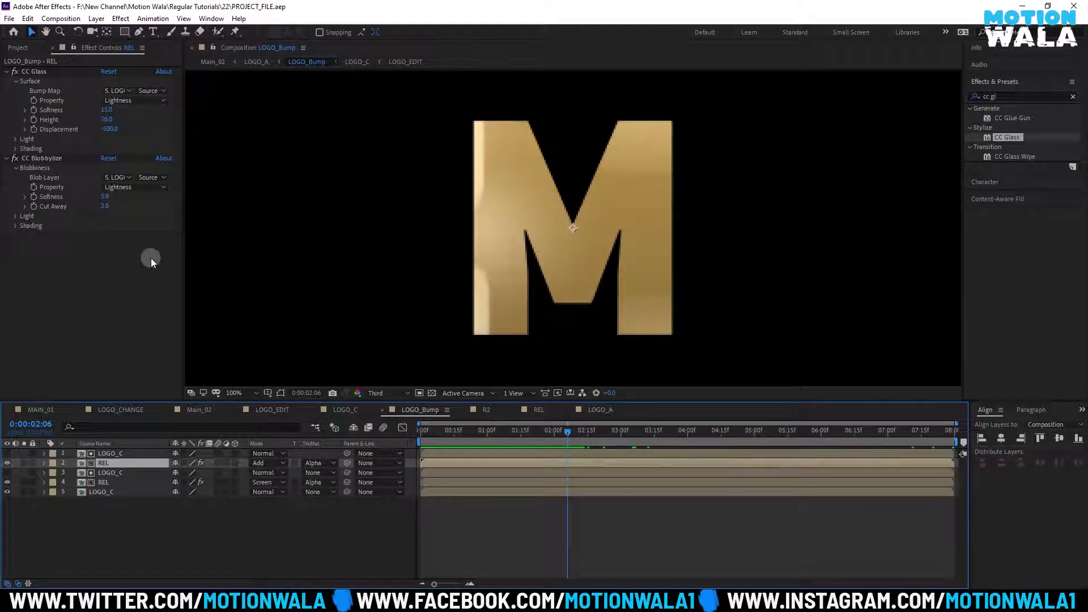
Set the CC Glass Softness to 25 and Height to 50
left_click(111, 470)
left_click(261, 464)
left_click(107, 111)
type("25")
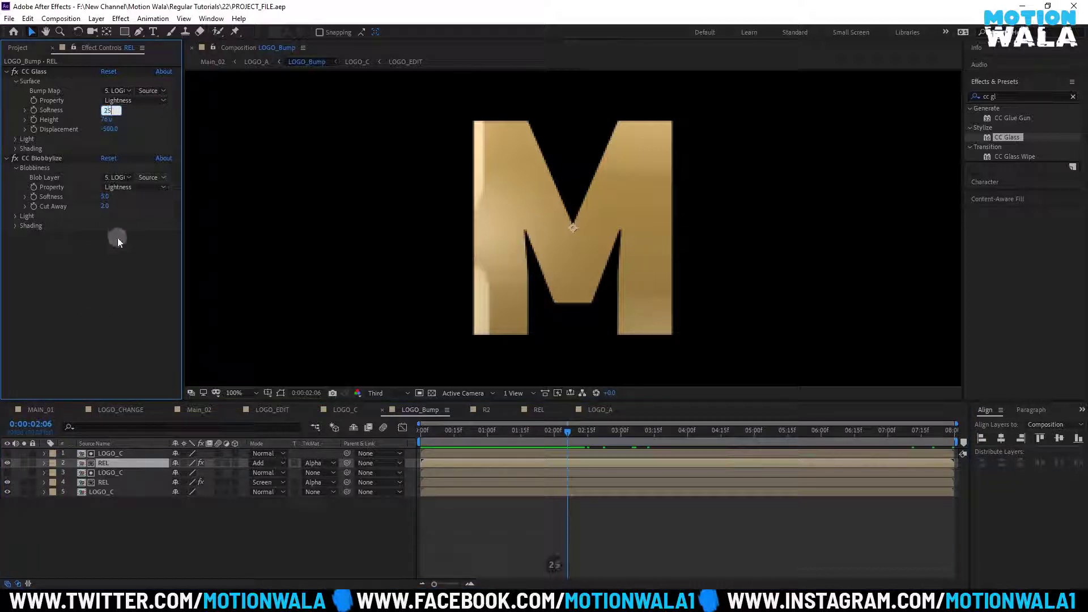
left_click(106, 120)
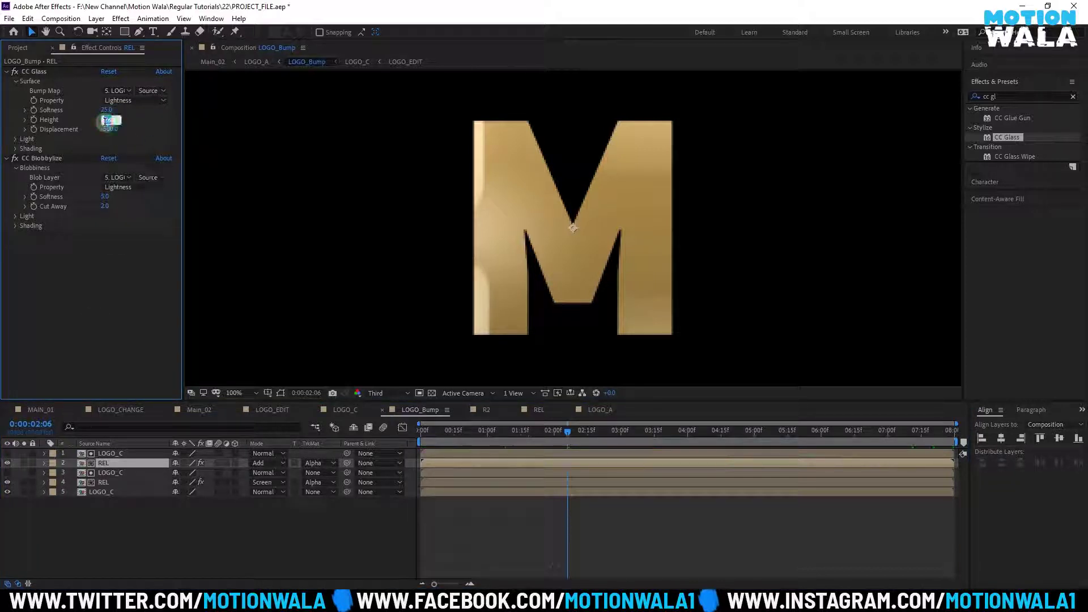
type("50")
left_click(94, 241)
Set the viewer to Full resolution and centre the whole M in view
scroll(691, 133, "up", 2)
scroll(652, 139, "up", 2)
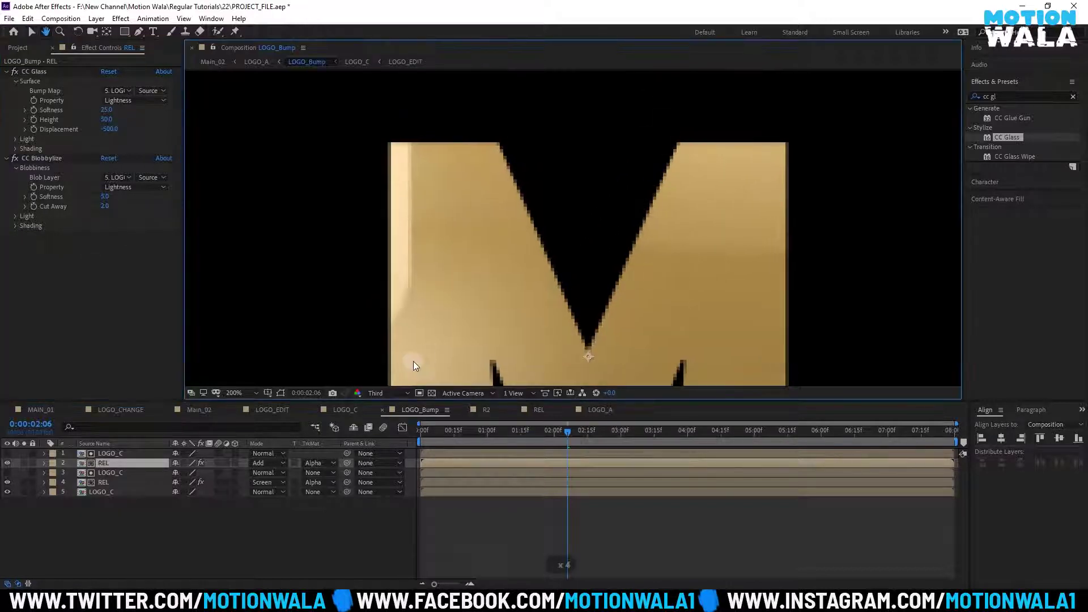
left_click(381, 395)
left_click(386, 411)
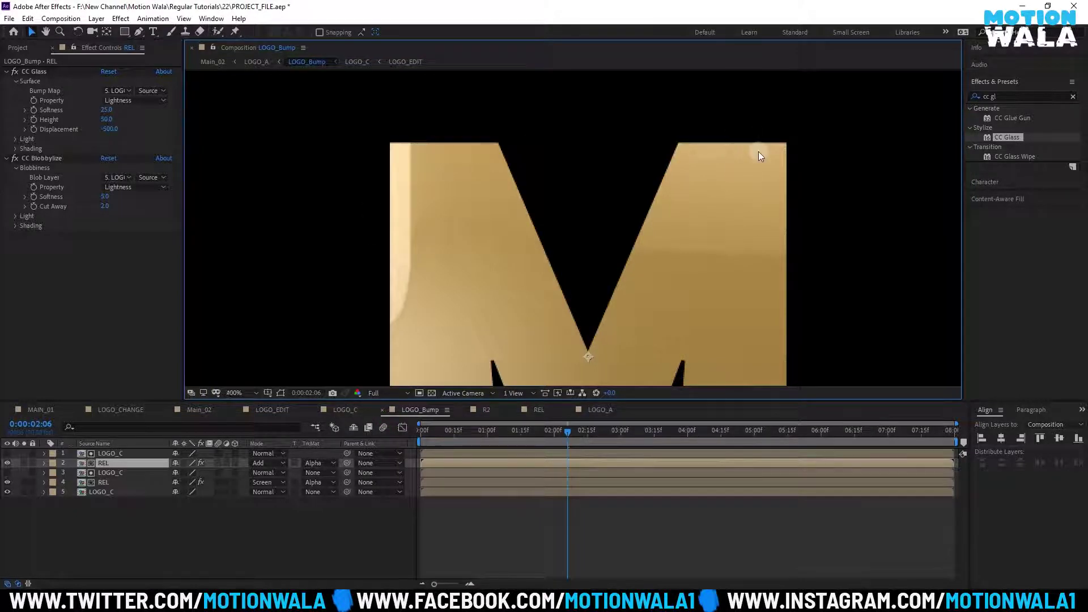
scroll(686, 328, "up", 1)
scroll(734, 308, "up", 1)
scroll(742, 279, "down", 4)
left_click_drag(743, 279, 746, 117)
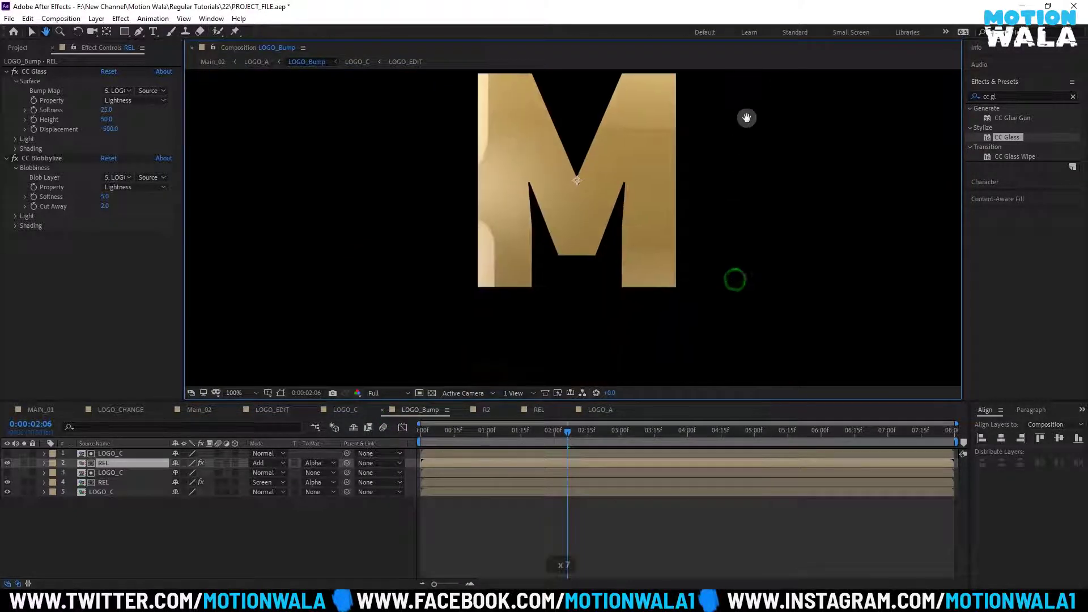
left_click_drag(591, 243, 629, 294)
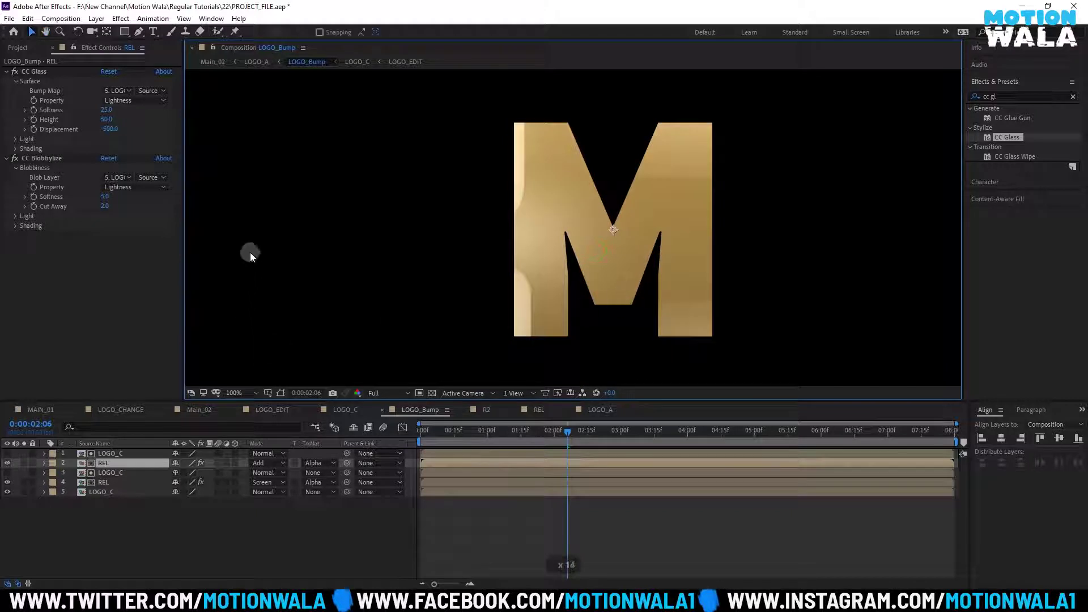
Set CC Blobbylize Cut Away to 0 and Softness to 7.2, then deselect the layer
left_click(102, 205)
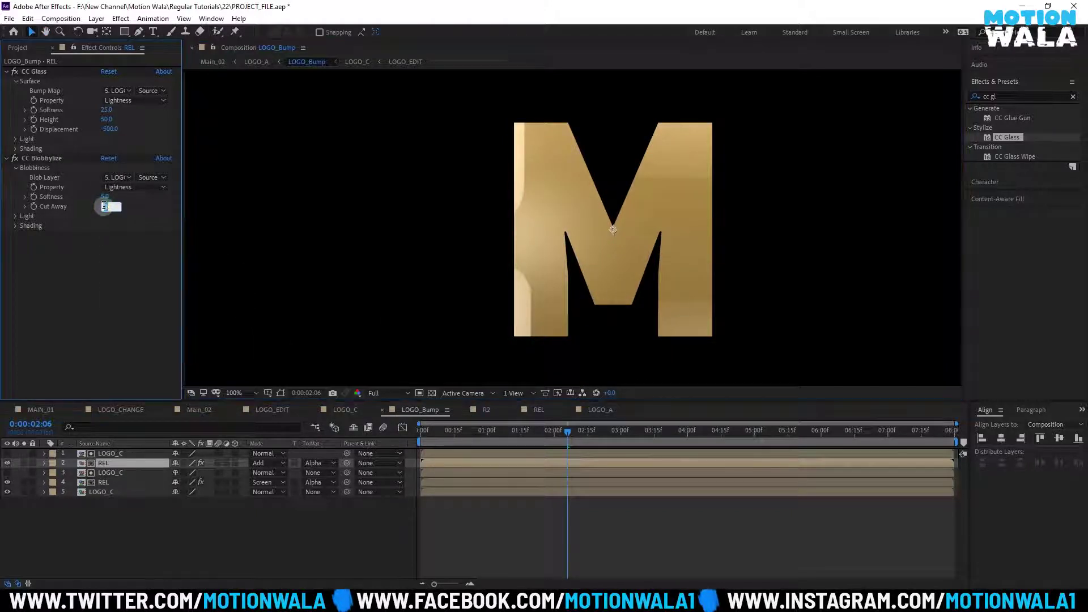
left_click(90, 263)
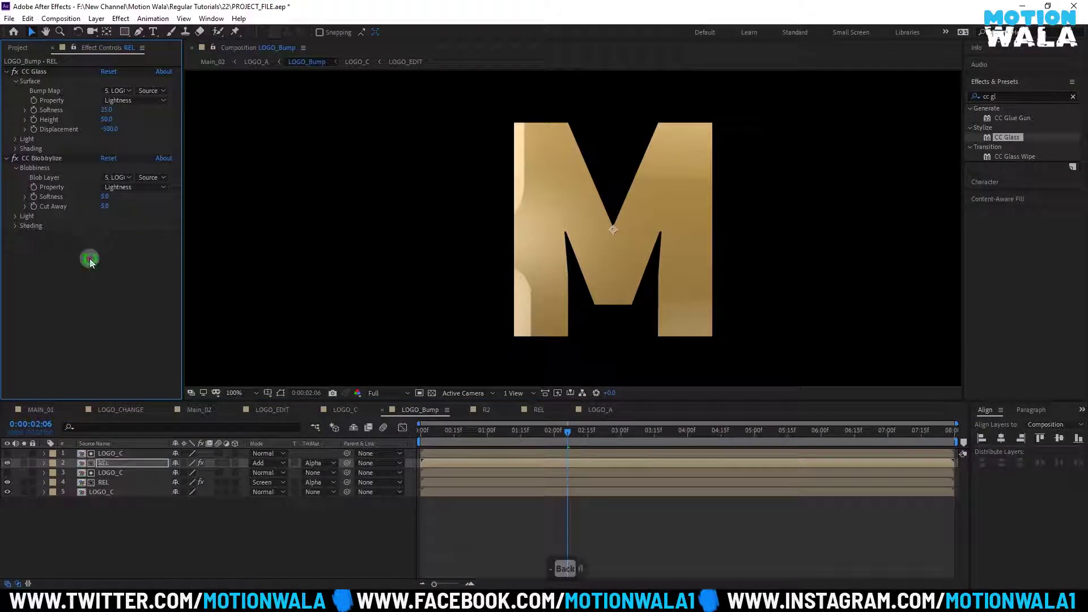
left_click_drag(105, 197, 121, 198)
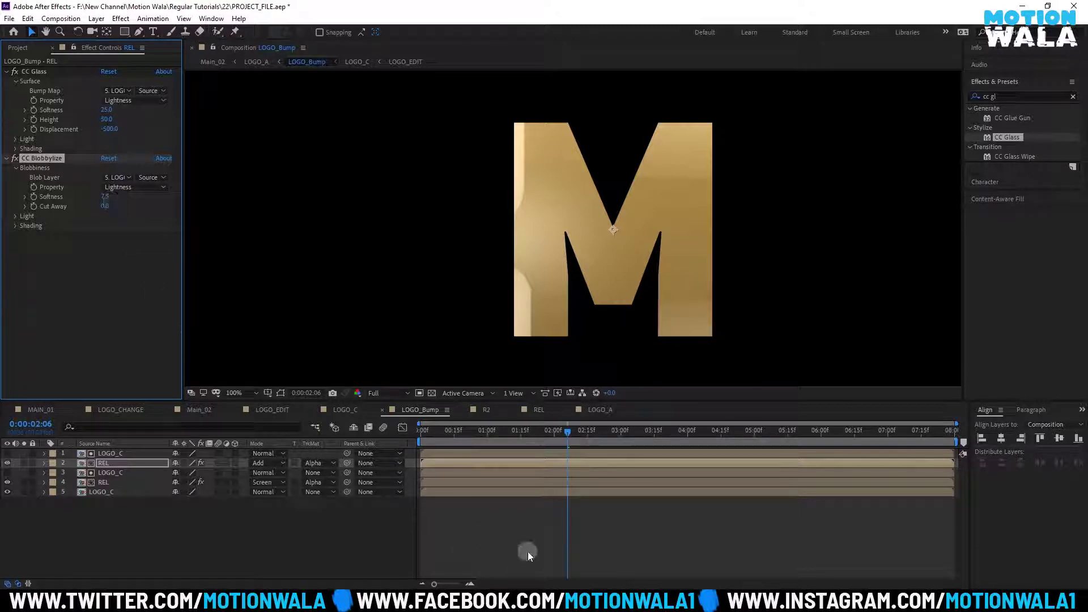
left_click(527, 530)
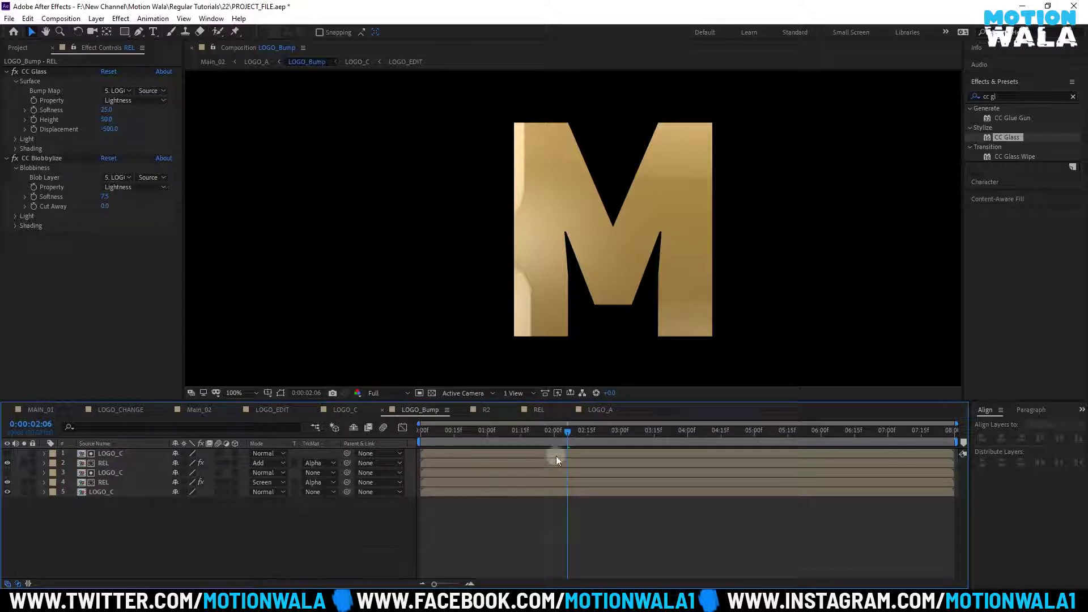
left_click(601, 409)
In Main_02, delete layers LOGO_Bump through LOGO_EDIT, save, and select LOGO_A
left_click(121, 409)
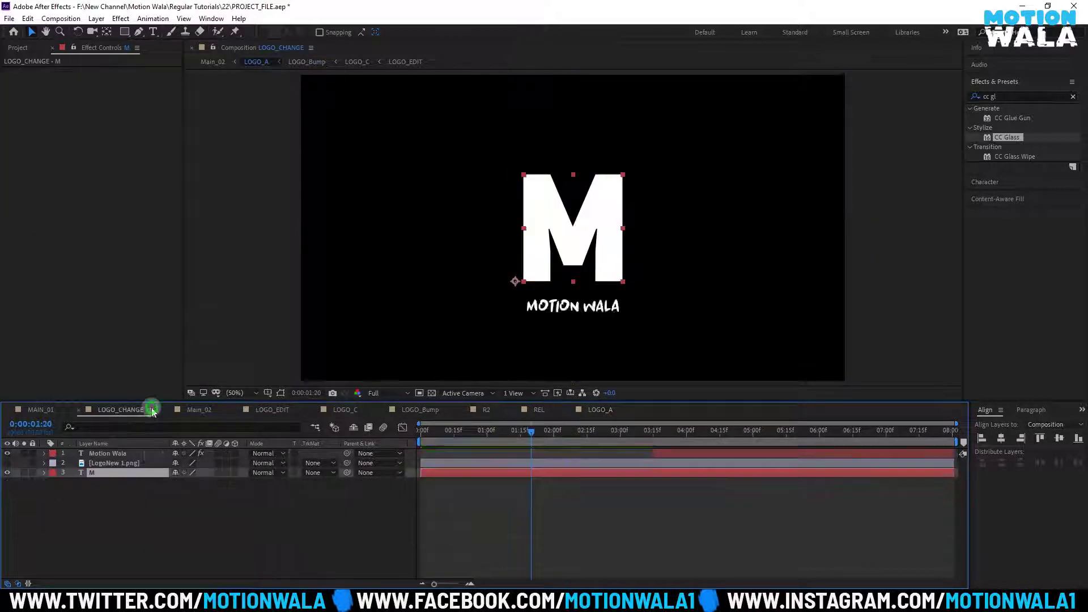
left_click(199, 410)
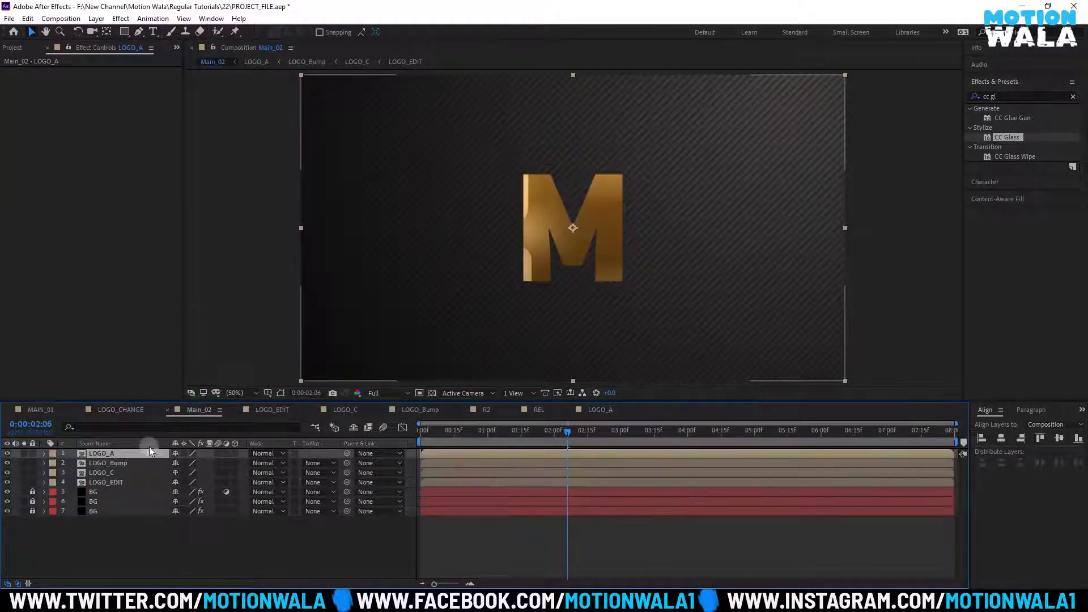
left_click(115, 464)
left_click(111, 479, "shift")
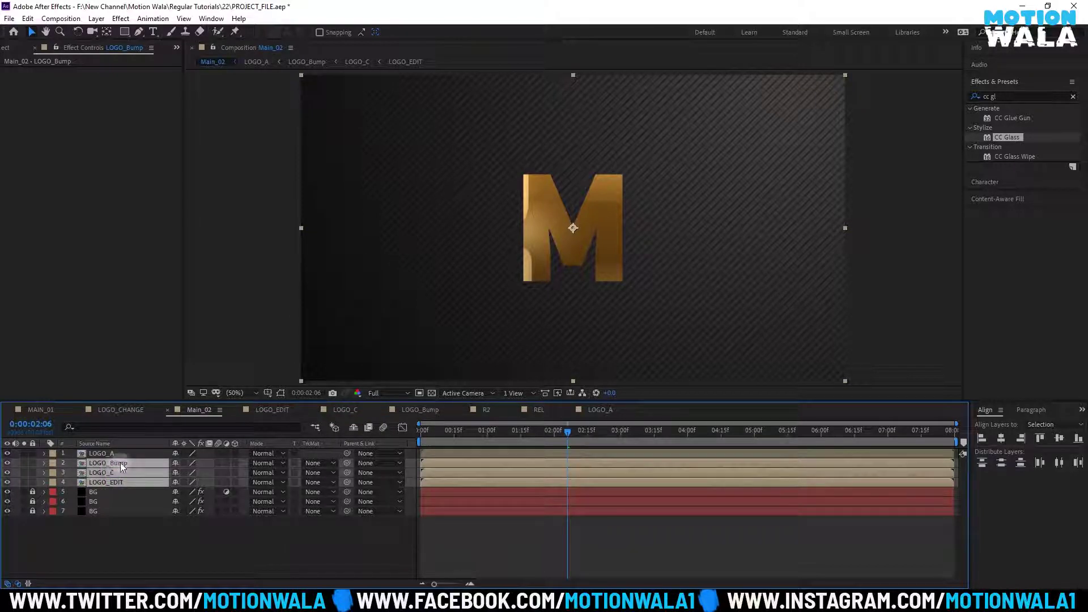
key("Delete")
key("ctrl+s")
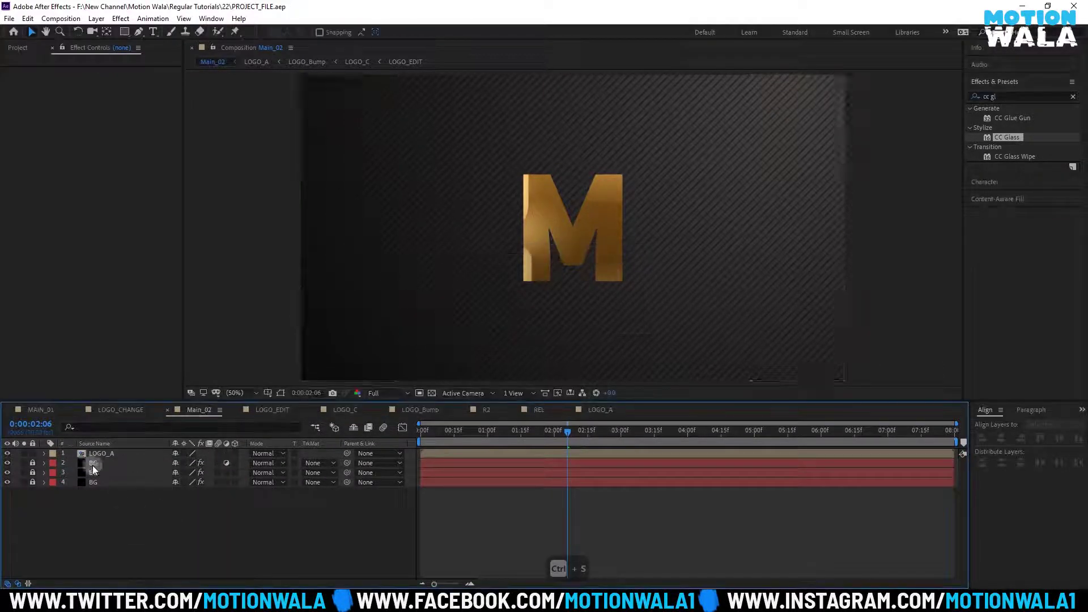
left_click(97, 454)
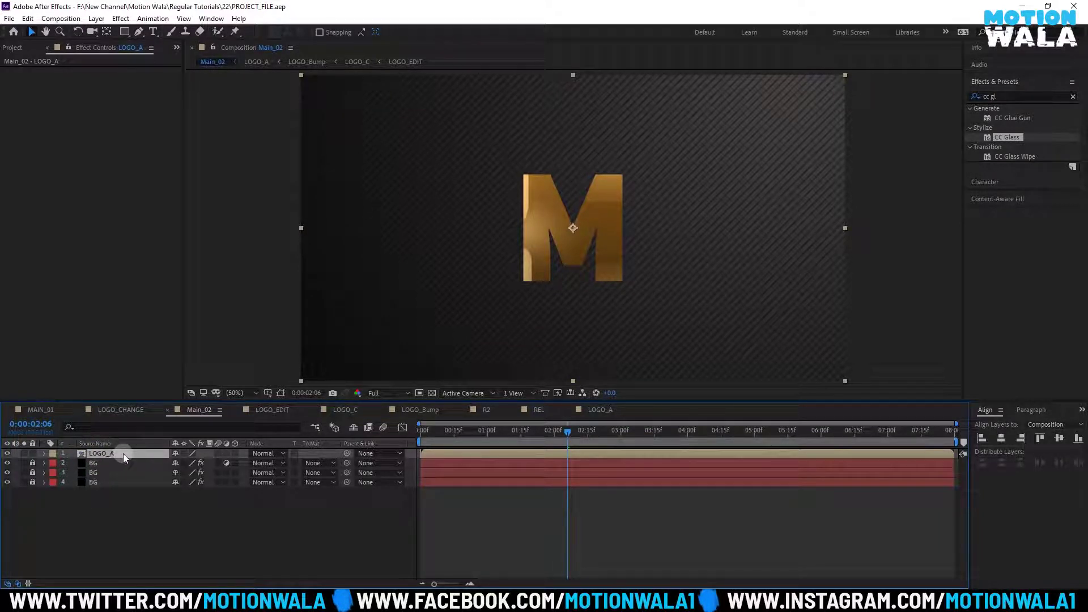
left_click(244, 457)
Turn on the 3D switch for the LOGO_A layer
left_click(198, 456)
left_click(235, 455)
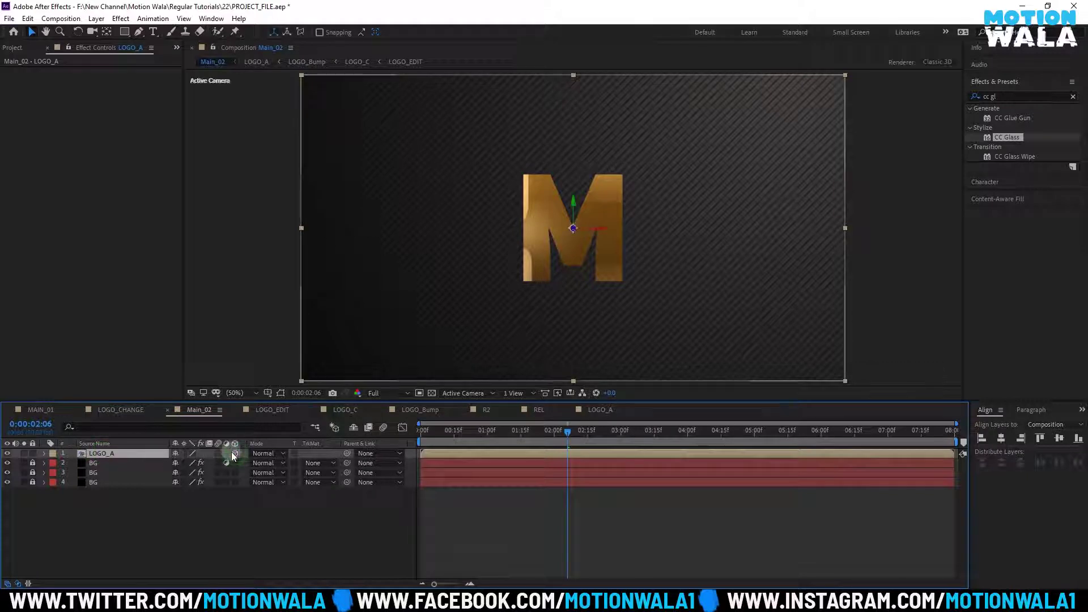
left_click(169, 493)
left_click(108, 454)
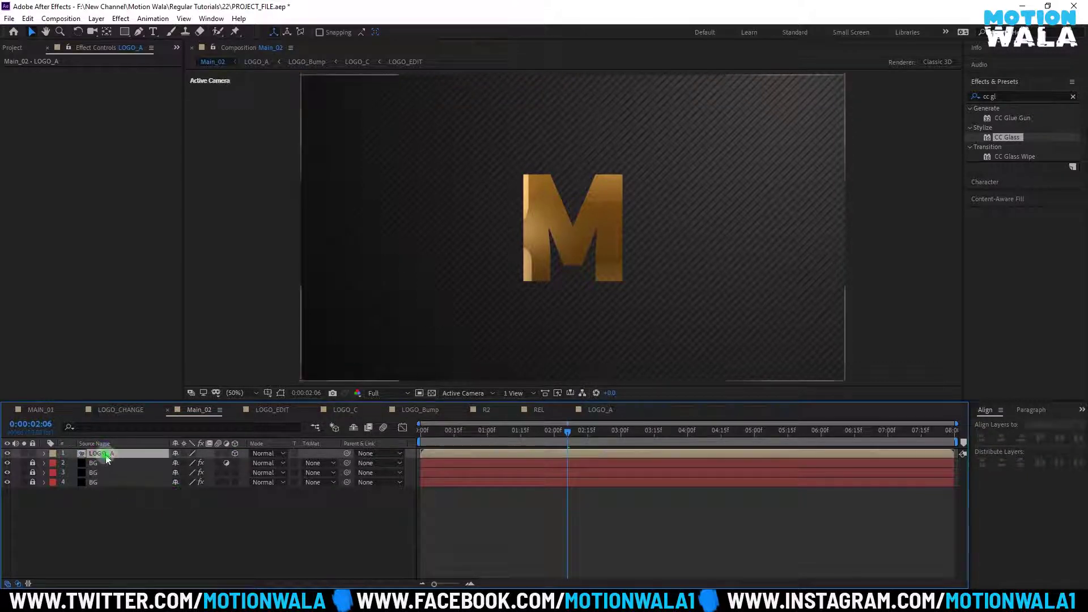
Duplicate LOGO_A and give the copy a Fill effect with colour 000000 (black)
key("ctrl+d")
left_click(111, 463)
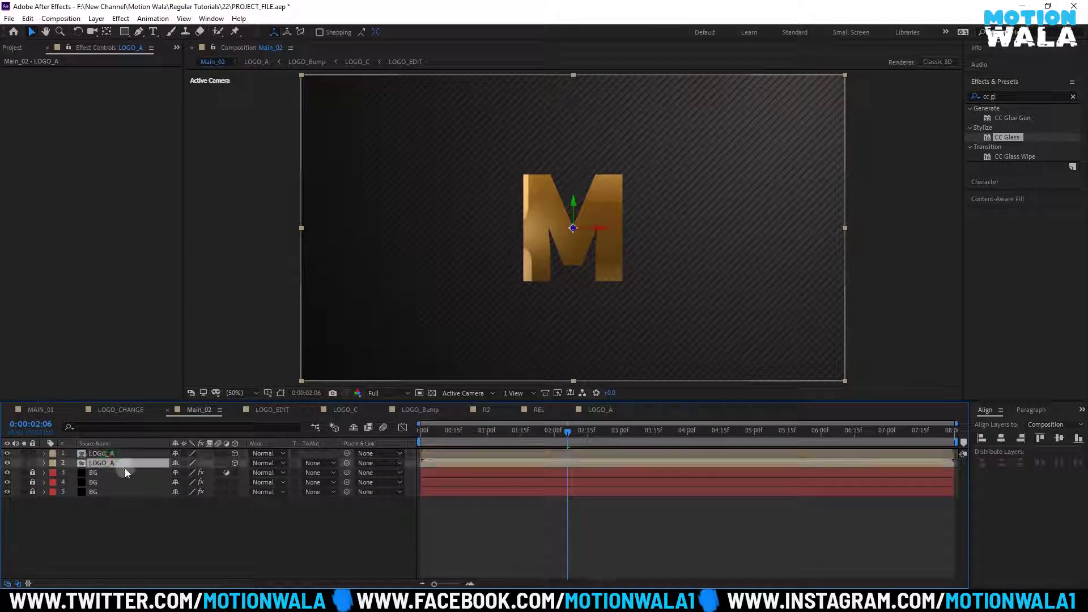
key("ctrl+space")
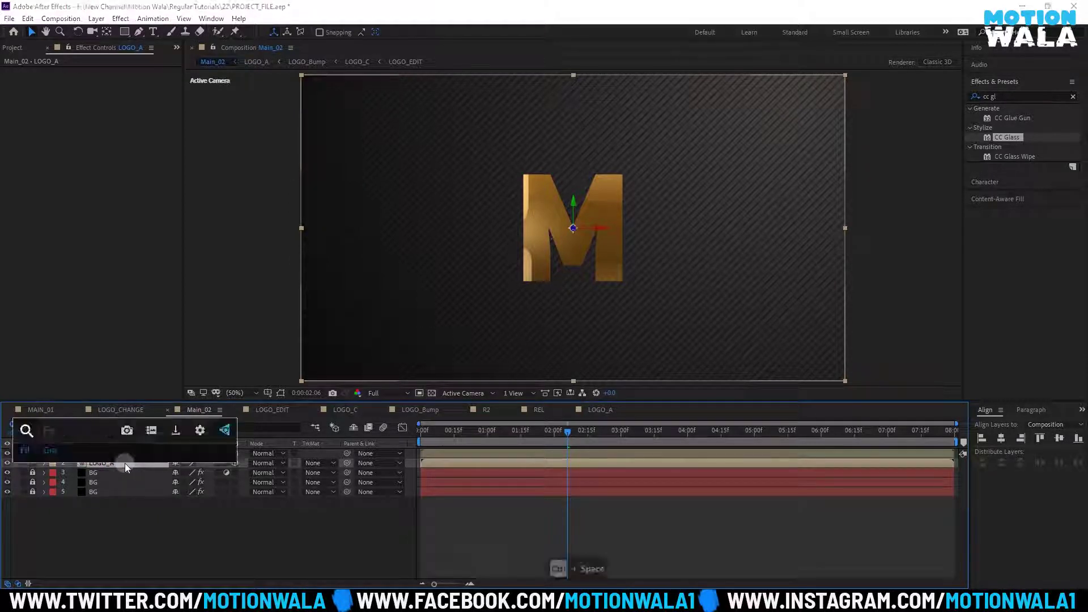
type("fill")
key("Return")
left_click(53, 209)
left_click(107, 100)
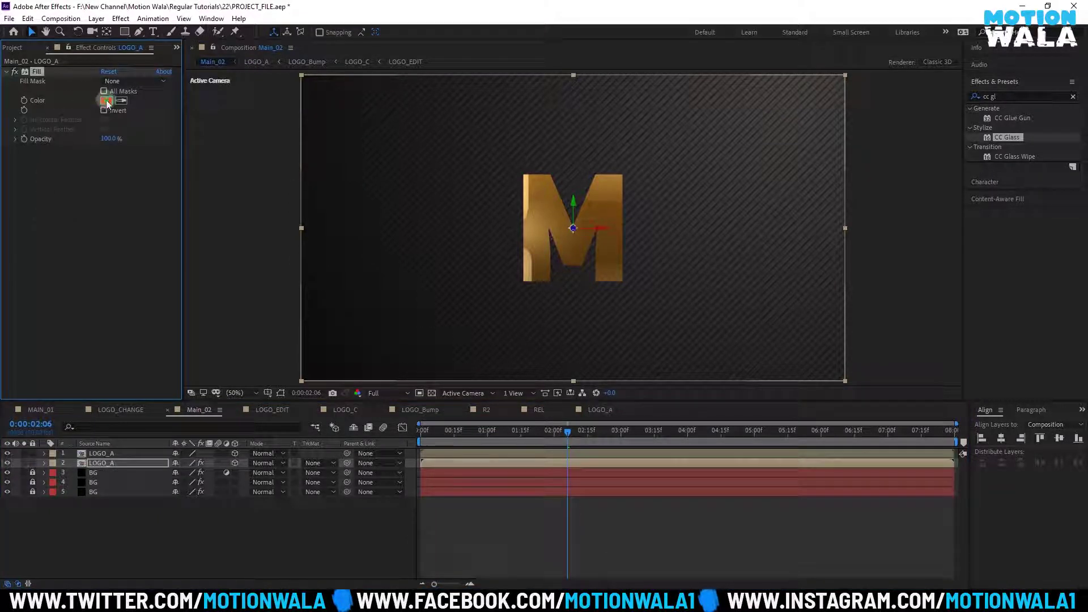
type("000000")
key("Return")
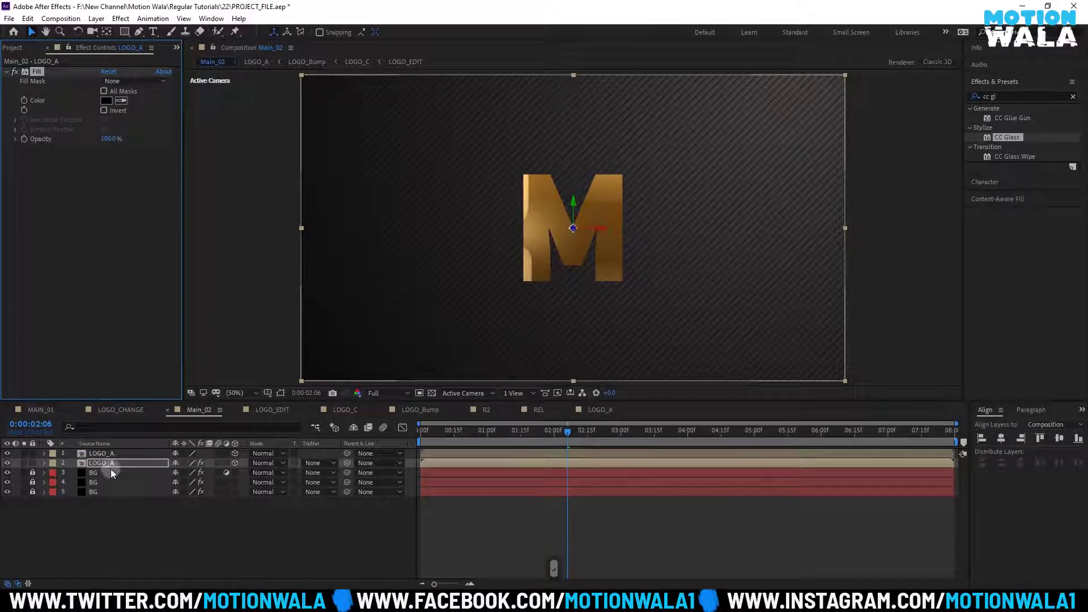
Rename the black duplicate layer to LOGO_SHADOW
left_click(125, 463)
key("Return")
key("BackSpace")
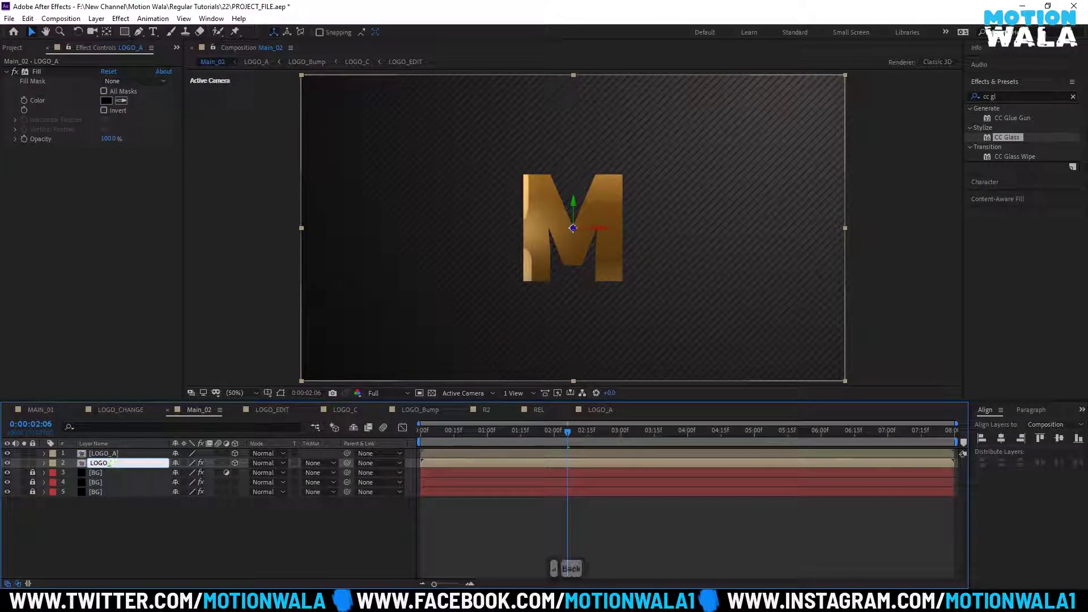
type("SHADO")
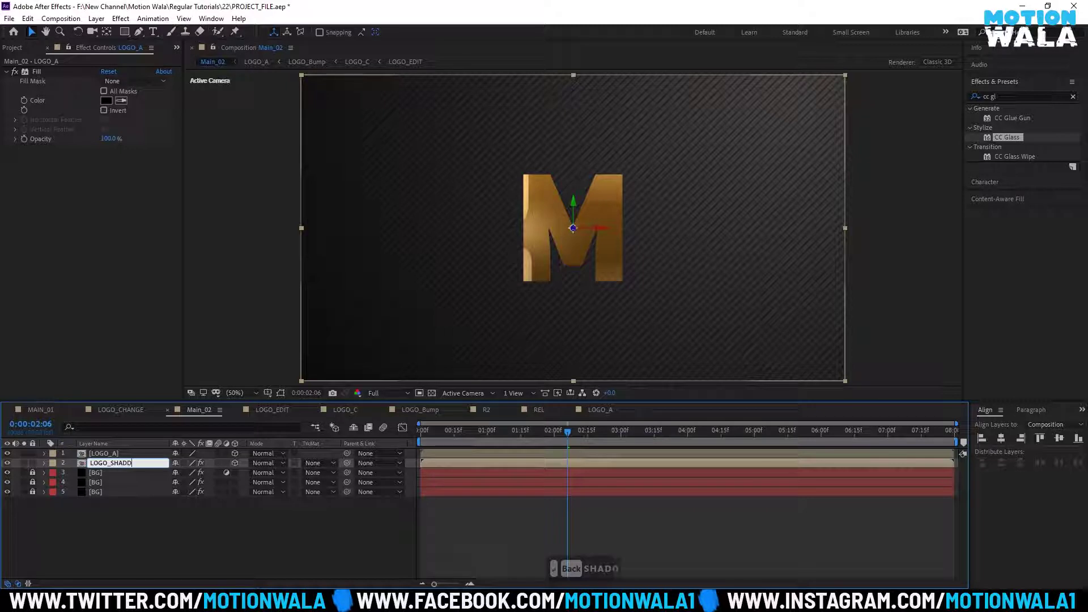
type("W")
key("Return")
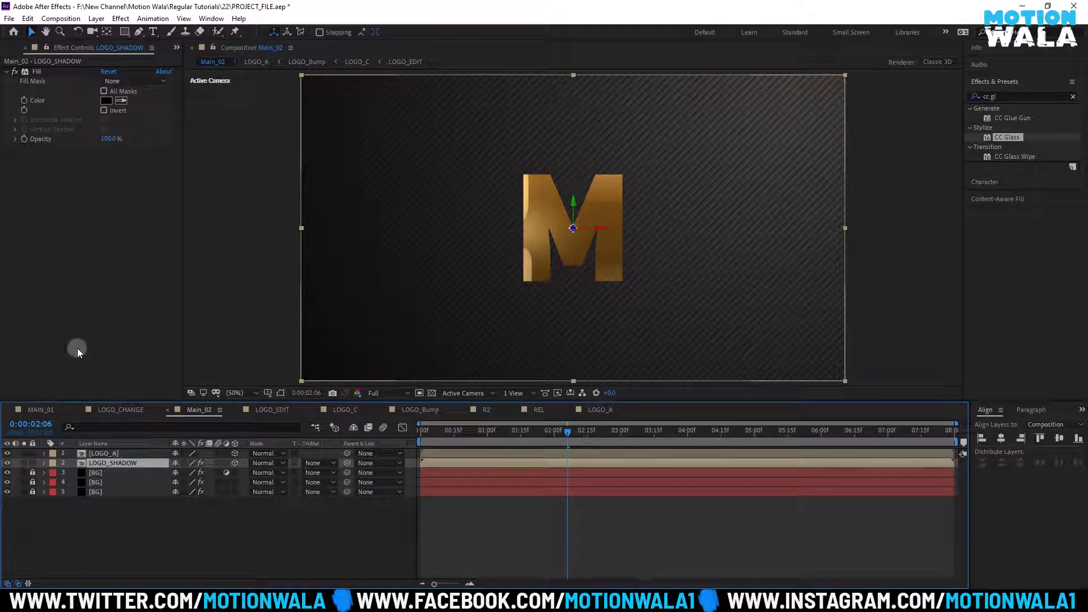
key("ctrl+space")
Add CC Radial Blur to LOGO_SHADOW with Type Fading Zoom and Amount 55
type("ra")
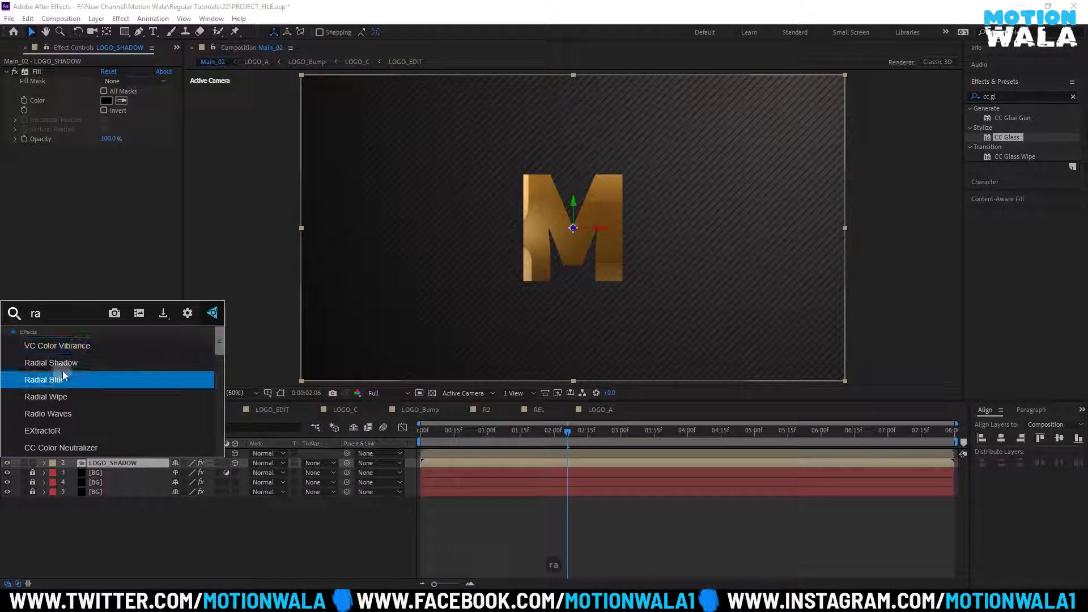
key("BackSpace")
key("BackSpace")
key("BackSpace")
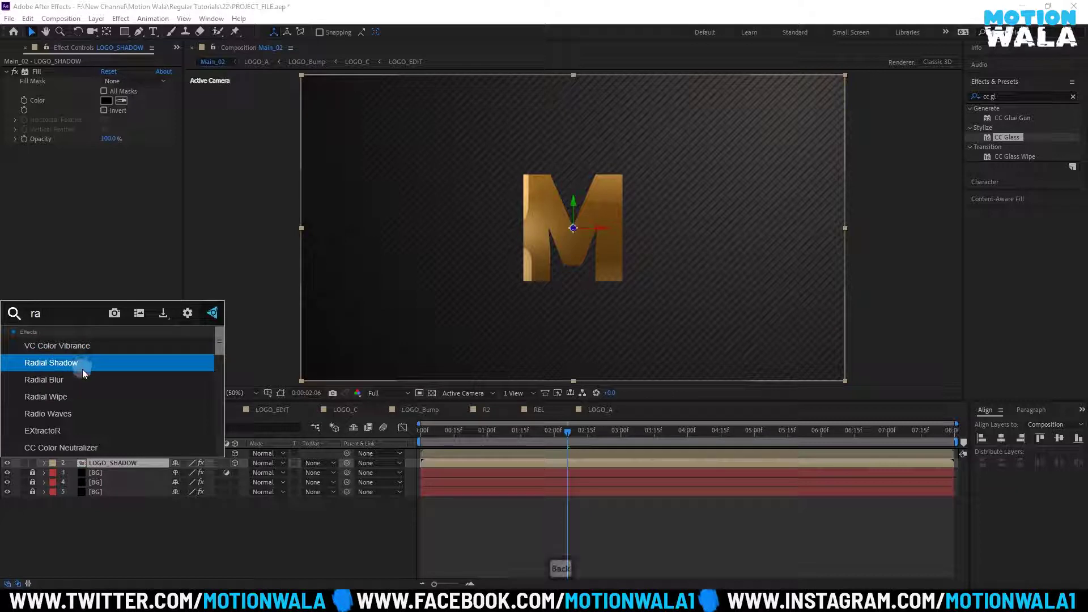
type("cc ")
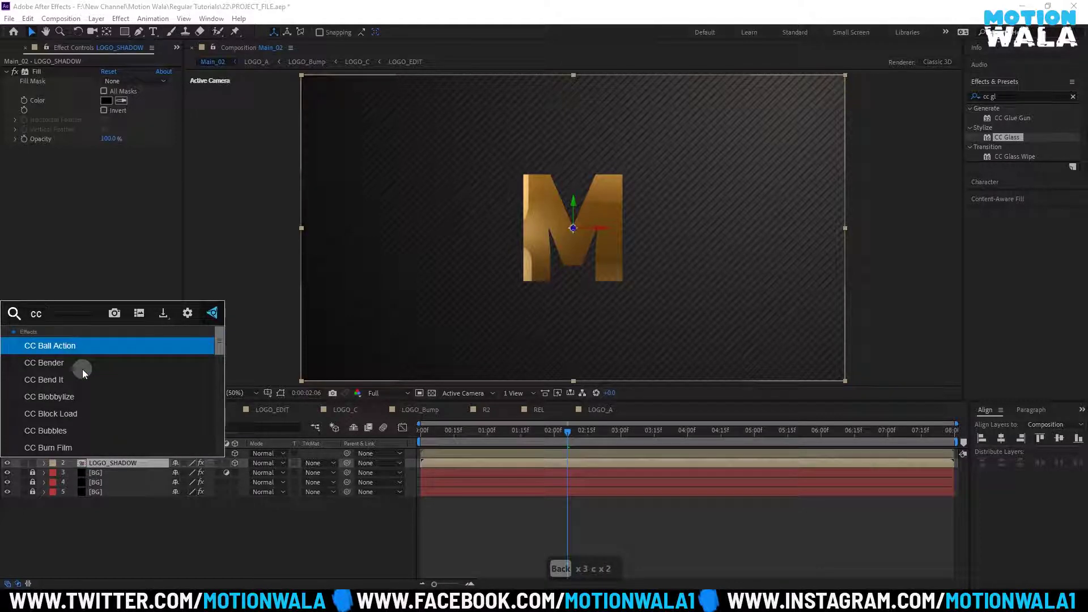
type("ra")
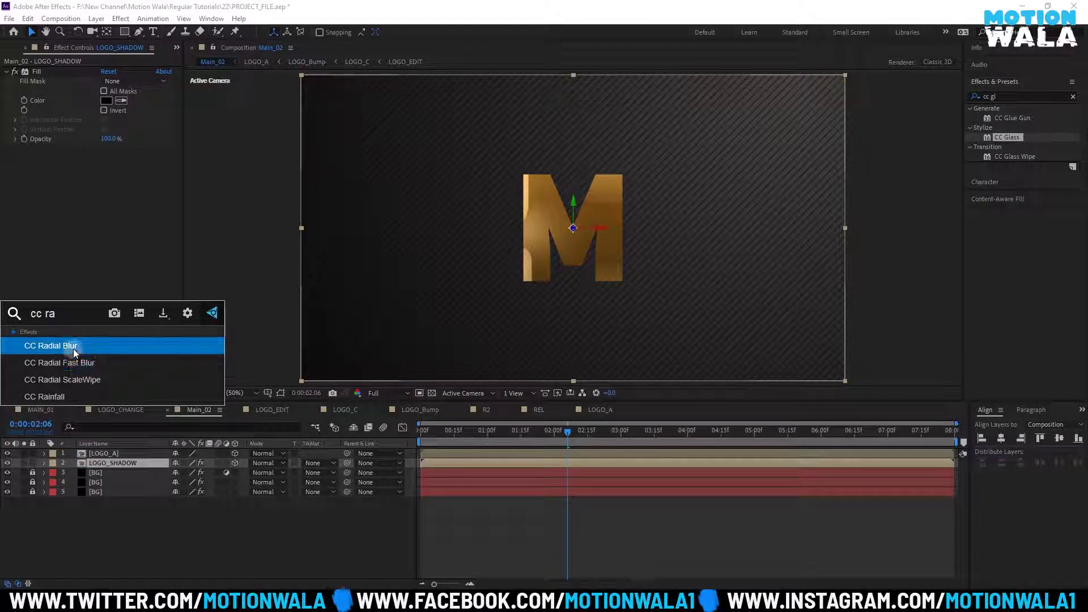
left_click(73, 347)
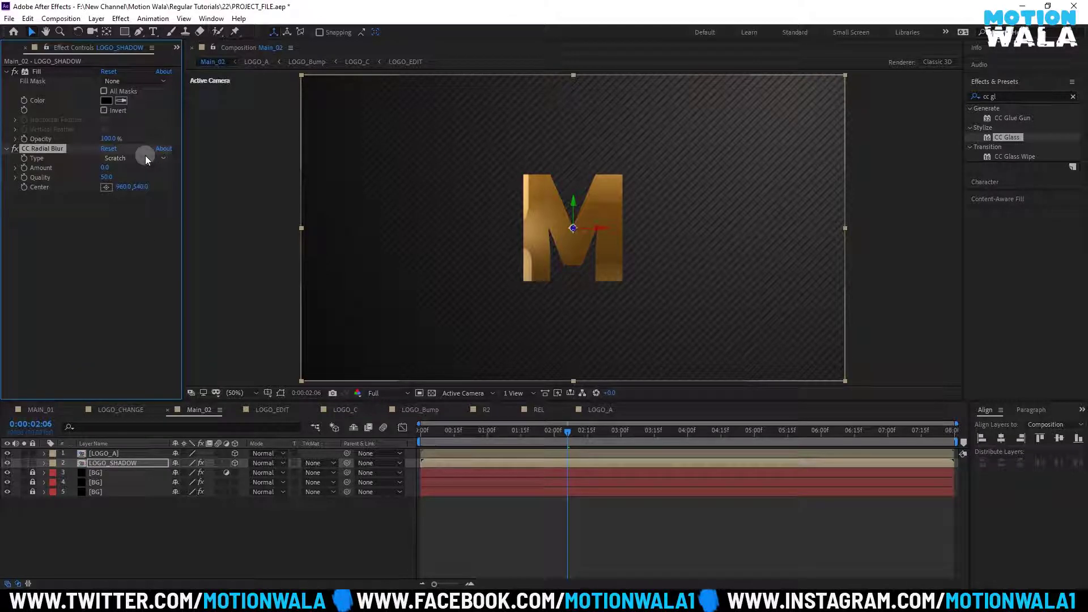
left_click(113, 158)
left_click(116, 181)
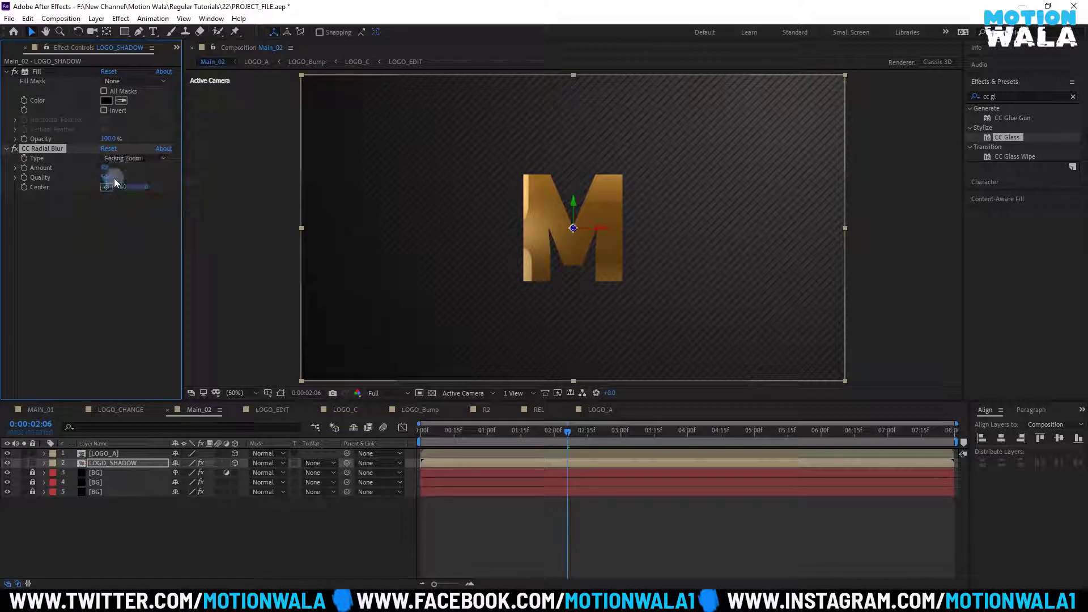
left_click(106, 167)
type("6")
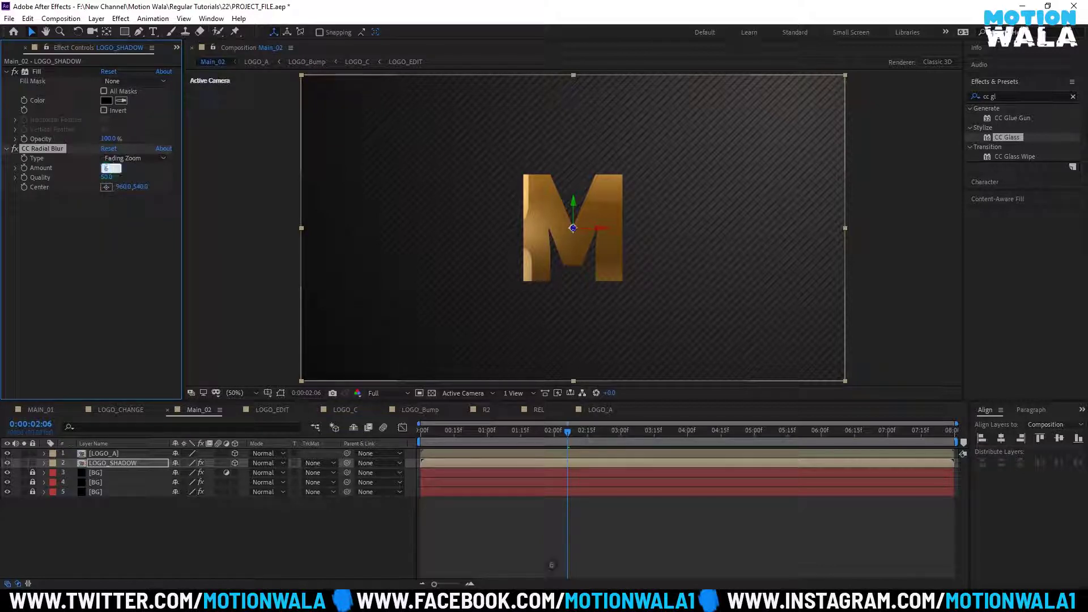
type("0")
key("Return")
left_click(129, 238)
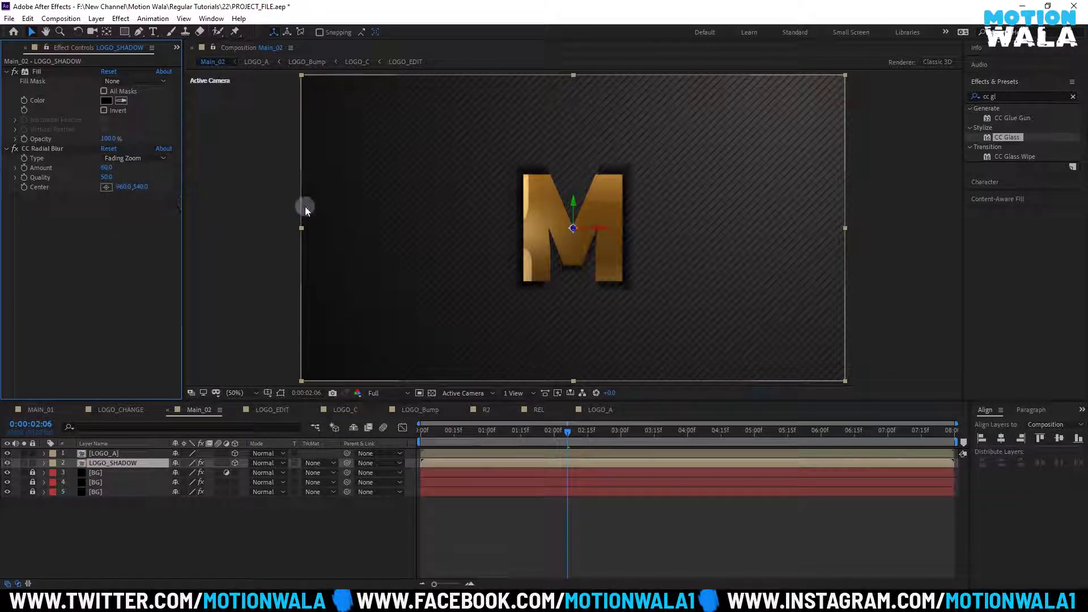
left_click(123, 186)
type("55")
left_click(117, 222)
Set LOGO_SHADOW's opacity to 75% and save the project
left_click(124, 495)
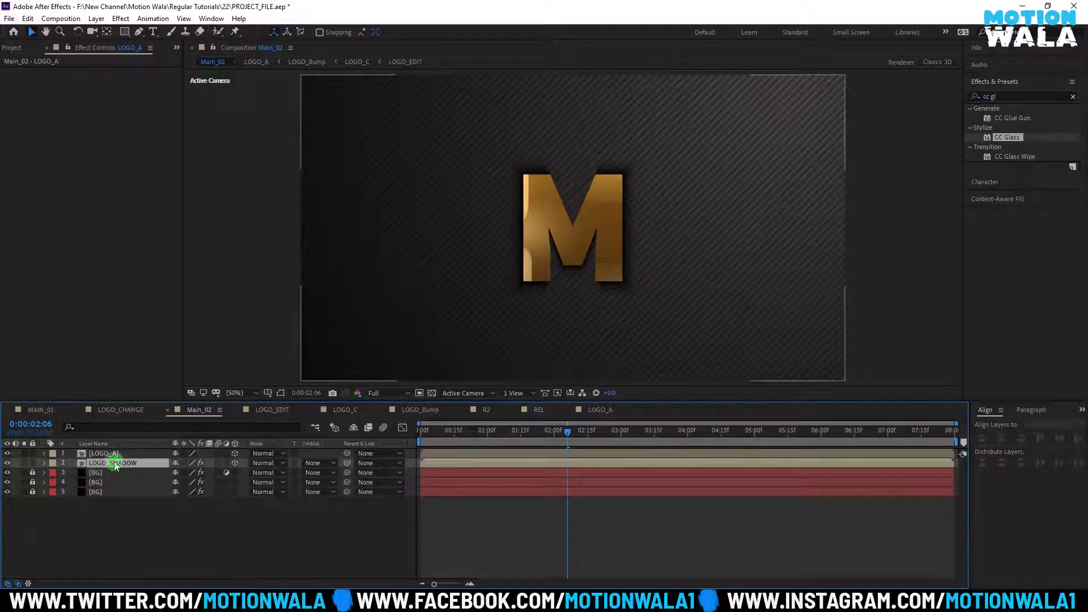
left_click(114, 463)
type("t")
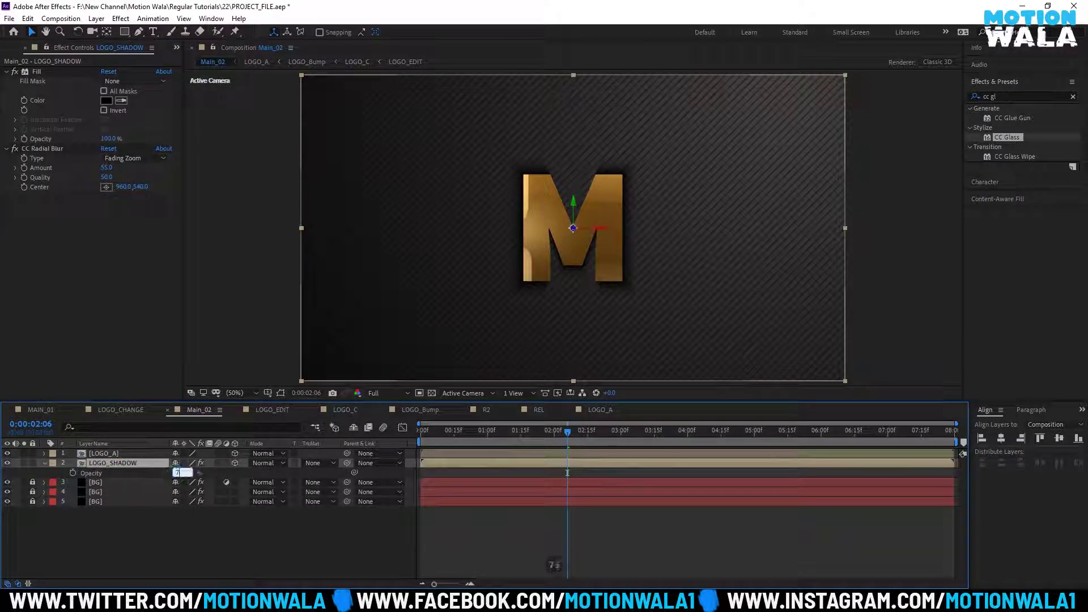
type("5")
key("Return")
left_click(44, 464)
left_click(109, 465)
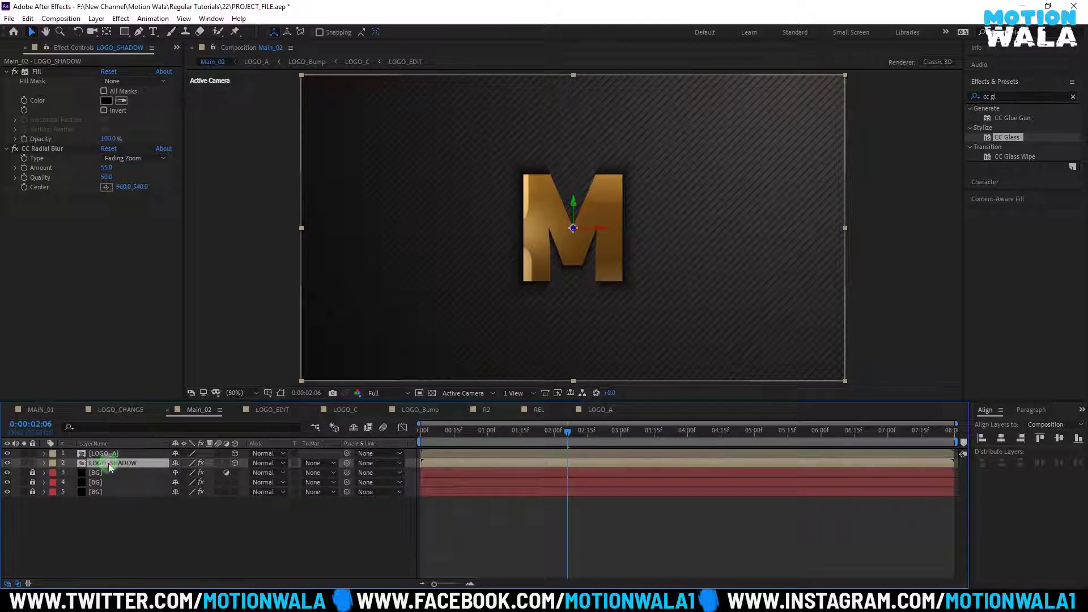
key("ctrl+s")
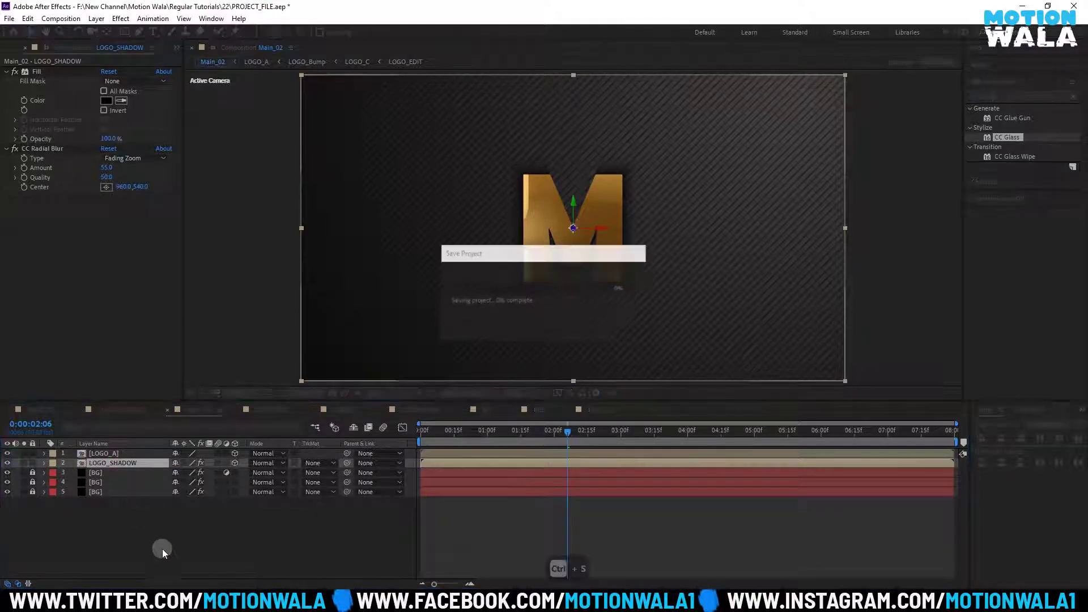
Duplicate the LOGO_A layer with Ctrl+D
left_click(136, 459)
left_click(103, 457)
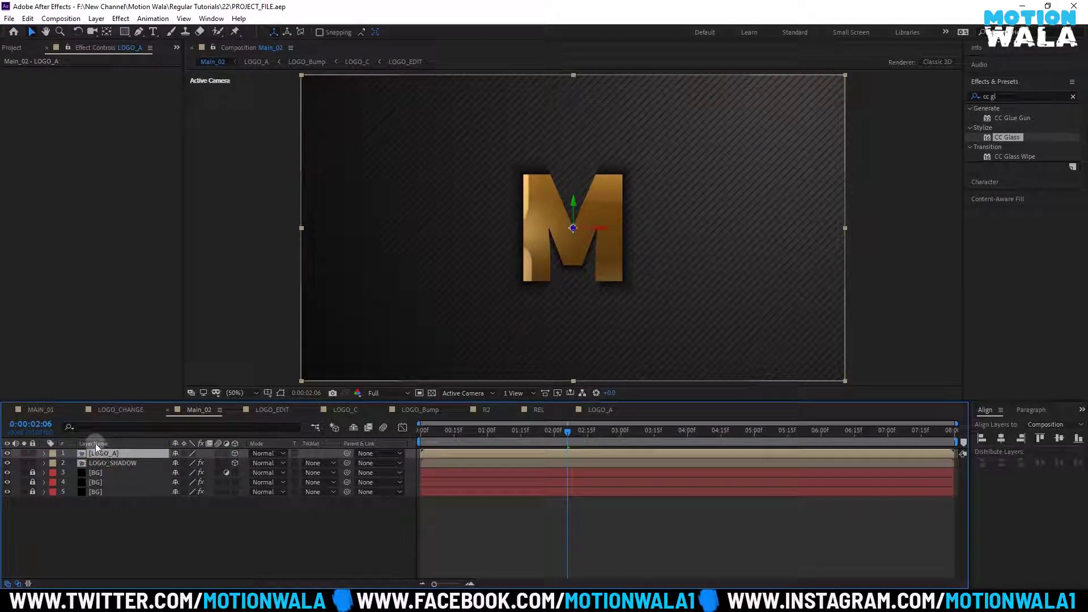
key("ctrl+d")
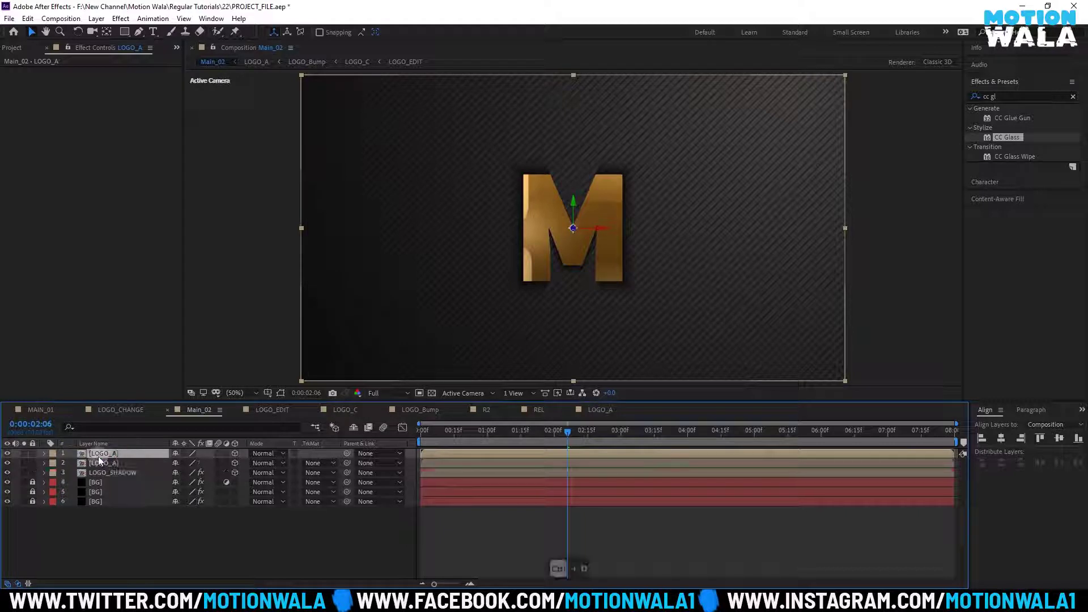
Add a new Camera 1 layer with default settings and go to the timeline start
right_click(120, 526)
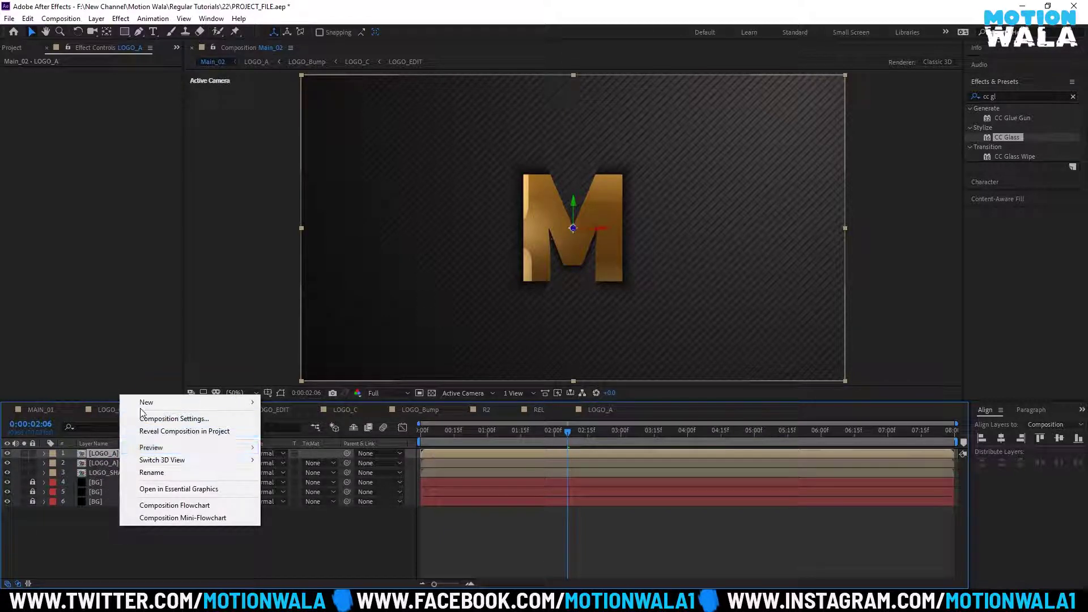
mouse_move(146, 404)
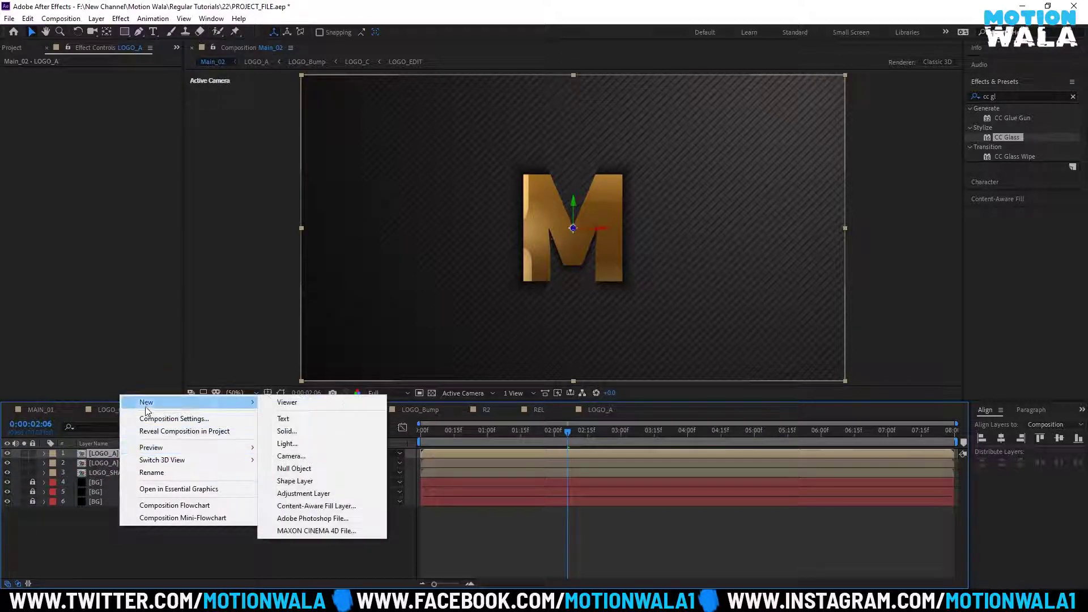
left_click(301, 457)
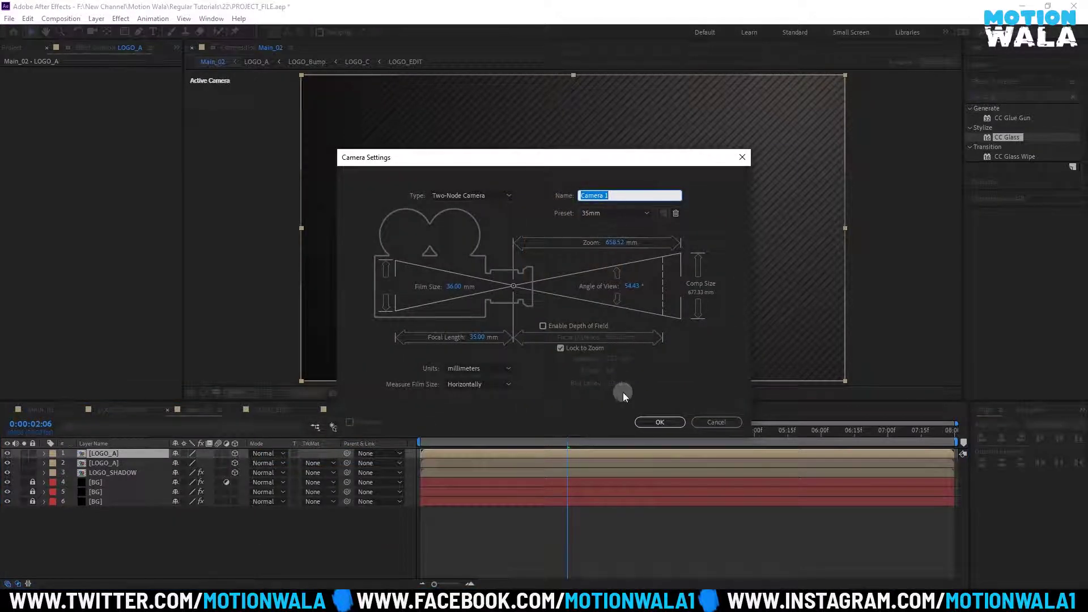
left_click(645, 420)
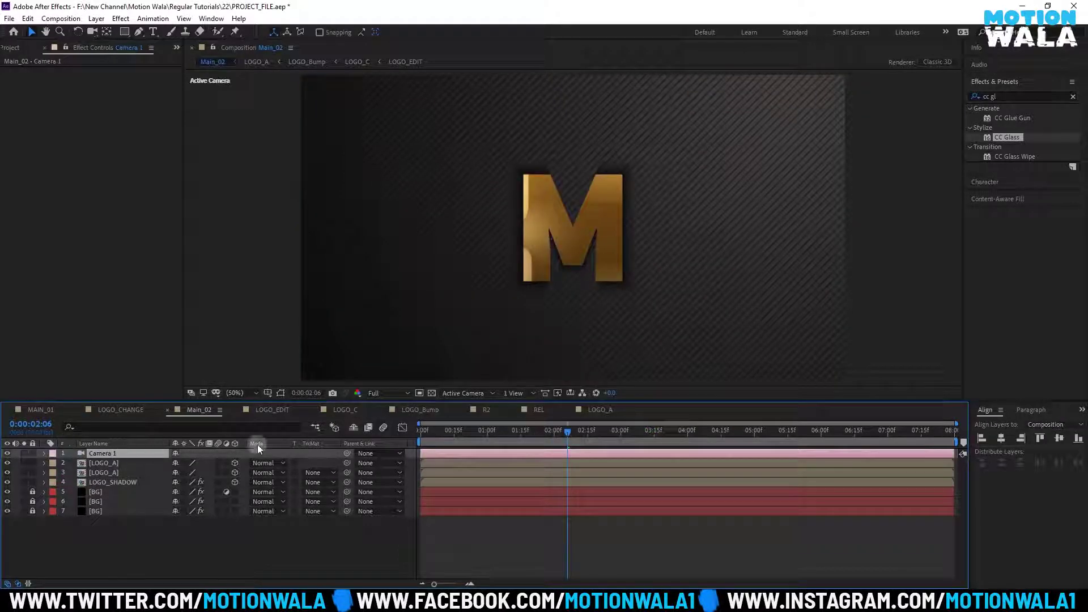
key("Home")
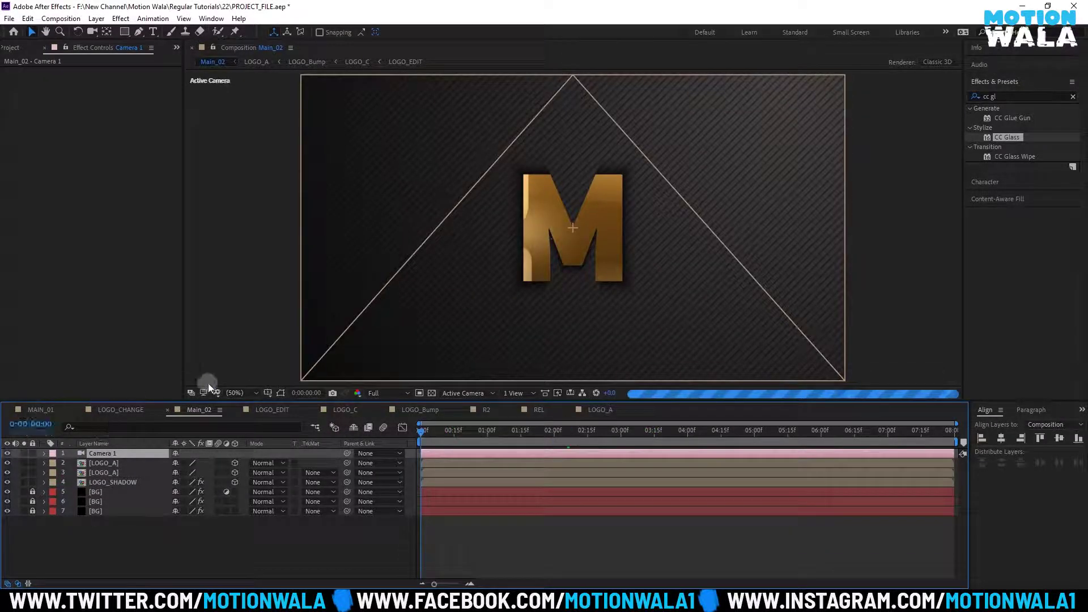
Keyframe Camera 1's Position with Z at -1952.7 at the end of the timeline
key("p")
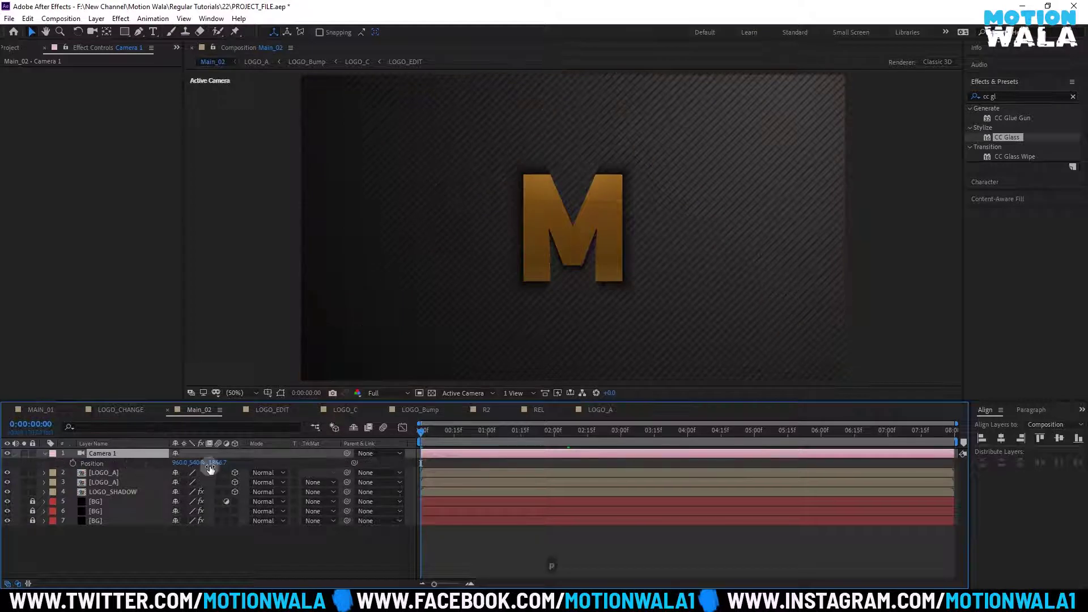
left_click(72, 464)
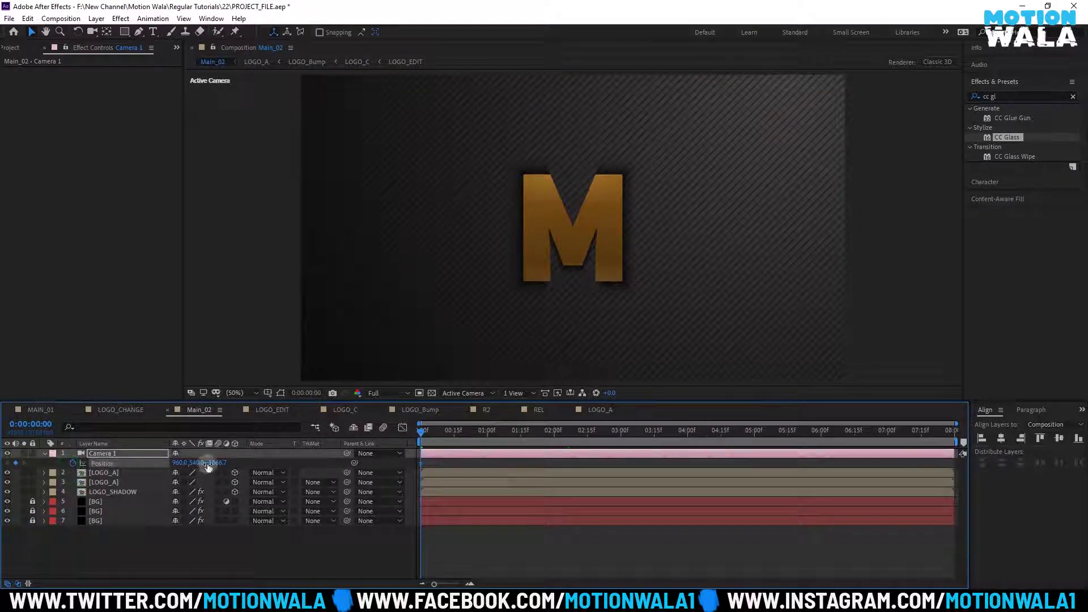
key("End")
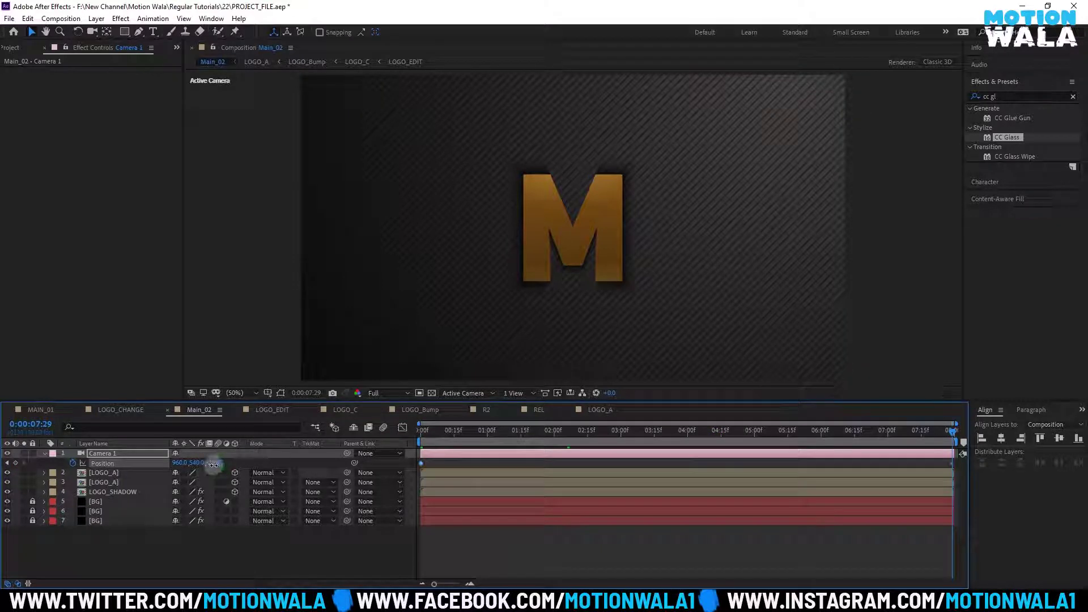
left_click_drag(188, 466, 182, 470)
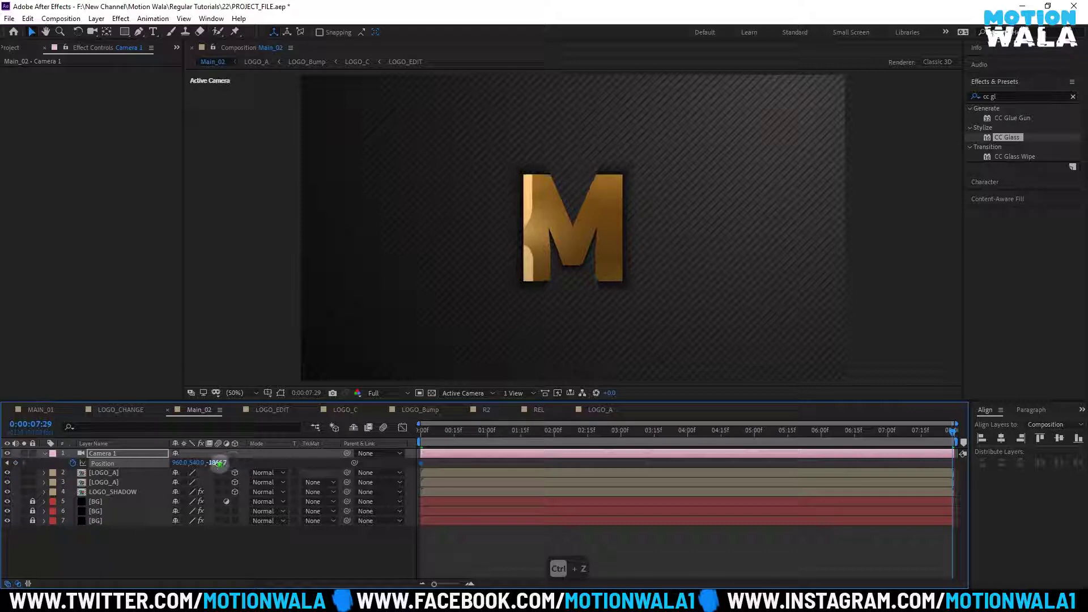
mouse_move(218, 463)
left_mouse_down()
mouse_move(177, 472)
mouse_move(187, 465)
left_mouse_up()
Set the camera's starting Z position to -150 so the M fills the frame
left_click_drag(452, 434, 374, 431)
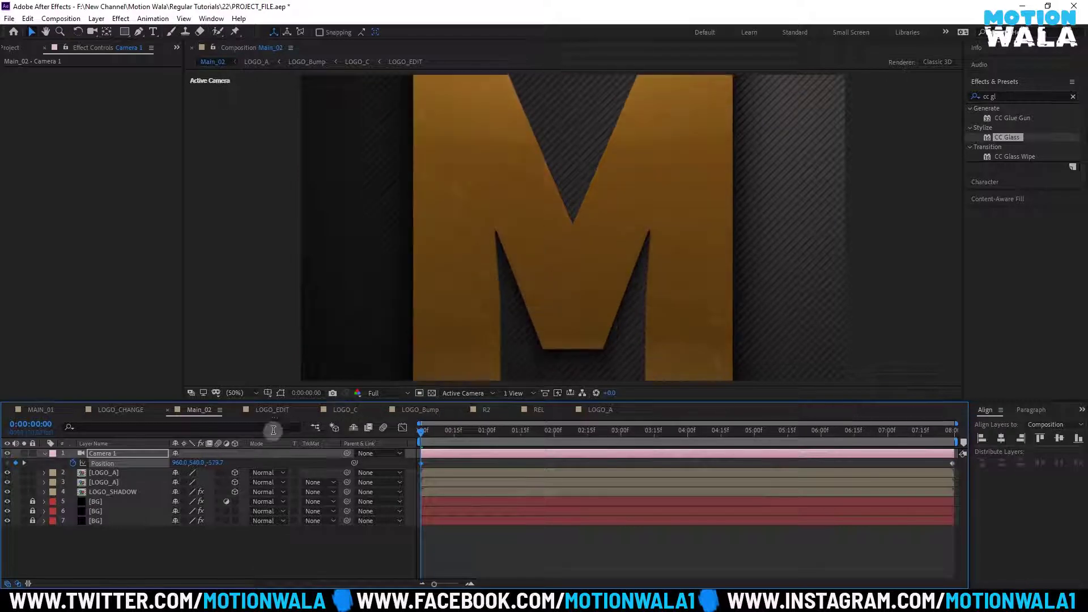
mouse_move(222, 465)
left_mouse_down()
mouse_move(479, 456)
mouse_move(446, 455)
left_mouse_up()
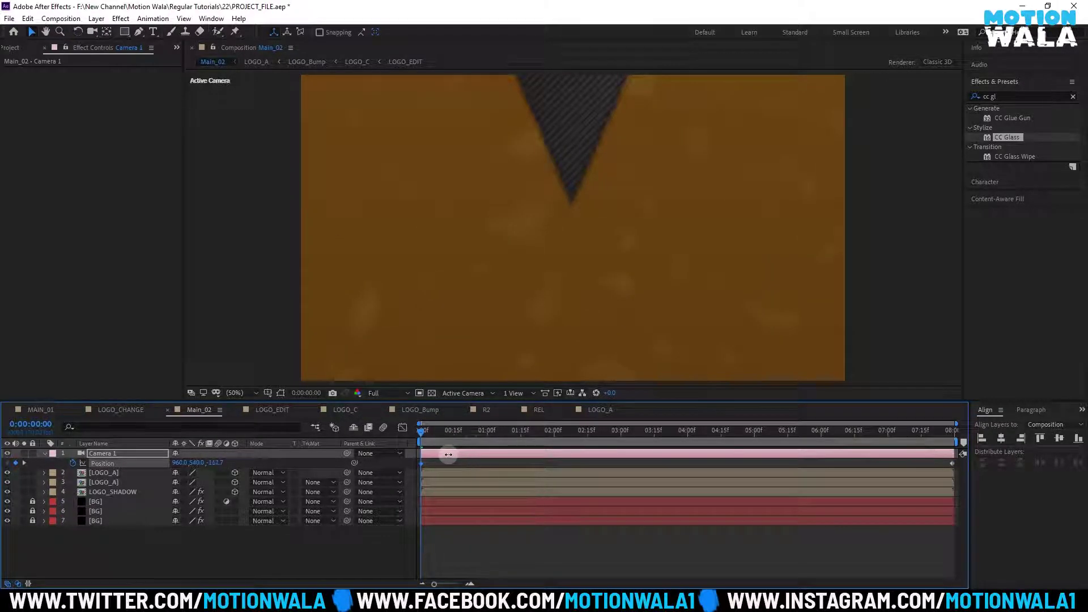
left_click(222, 464)
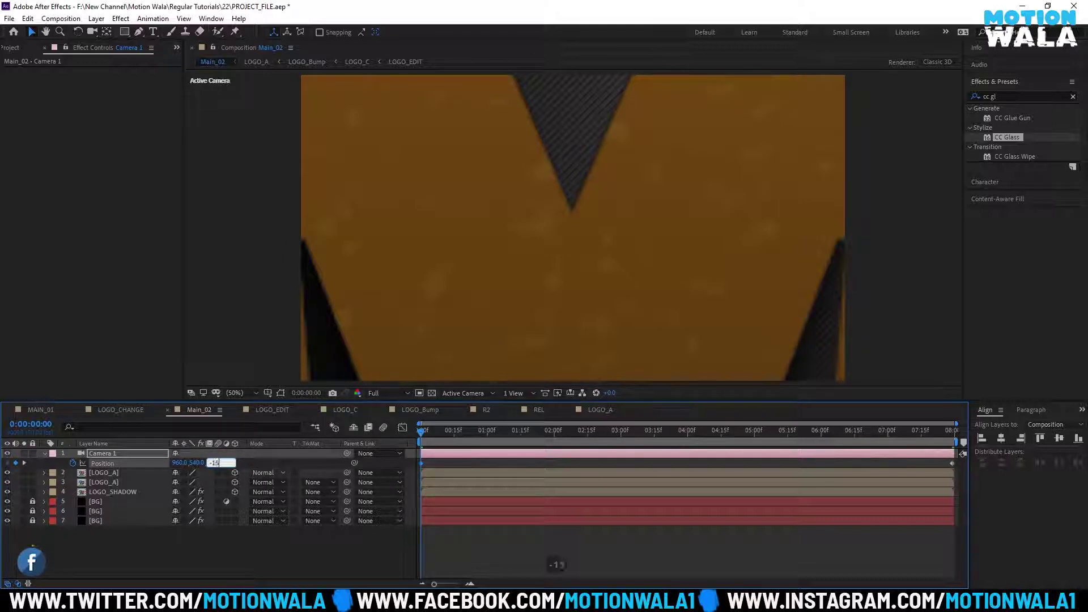
type("50")
left_click(272, 525)
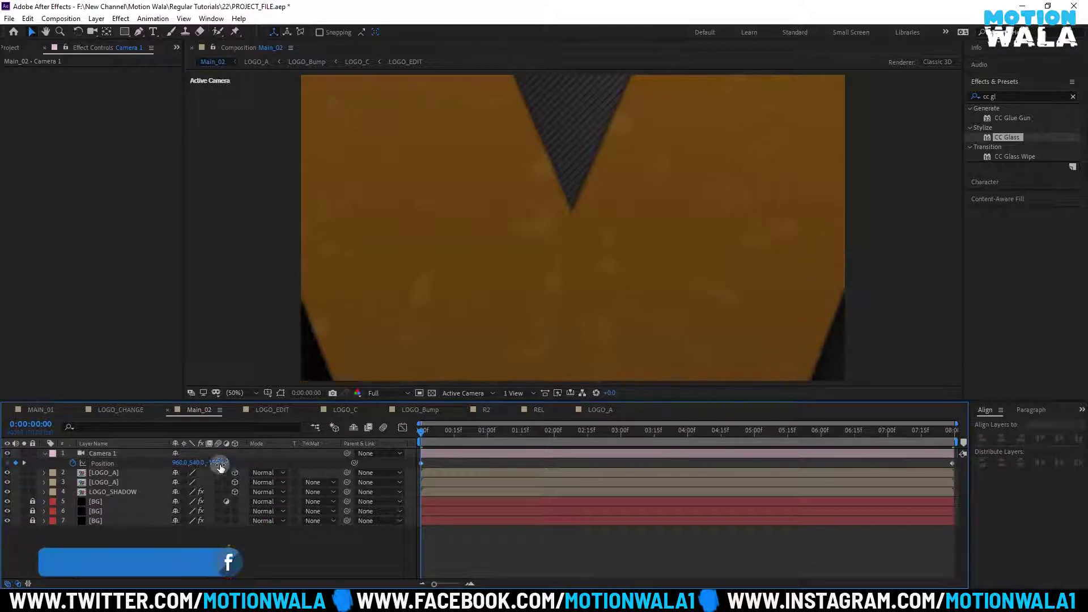
left_click(123, 465)
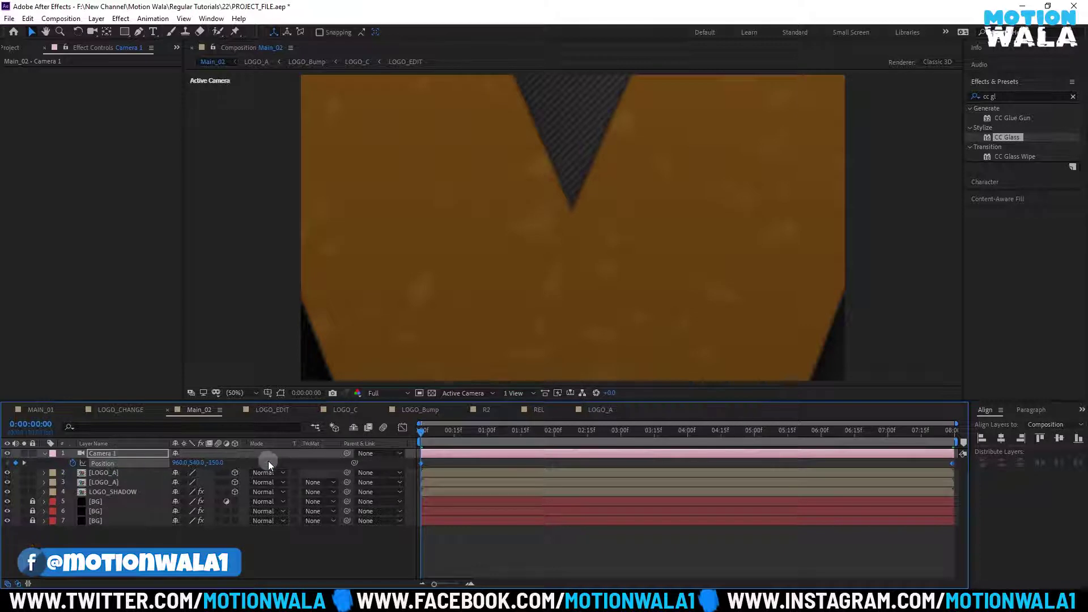
In the Graph Editor, reshape Camera 1's Position speed curve to a sharp early peak with a long ease-out
left_click(403, 427)
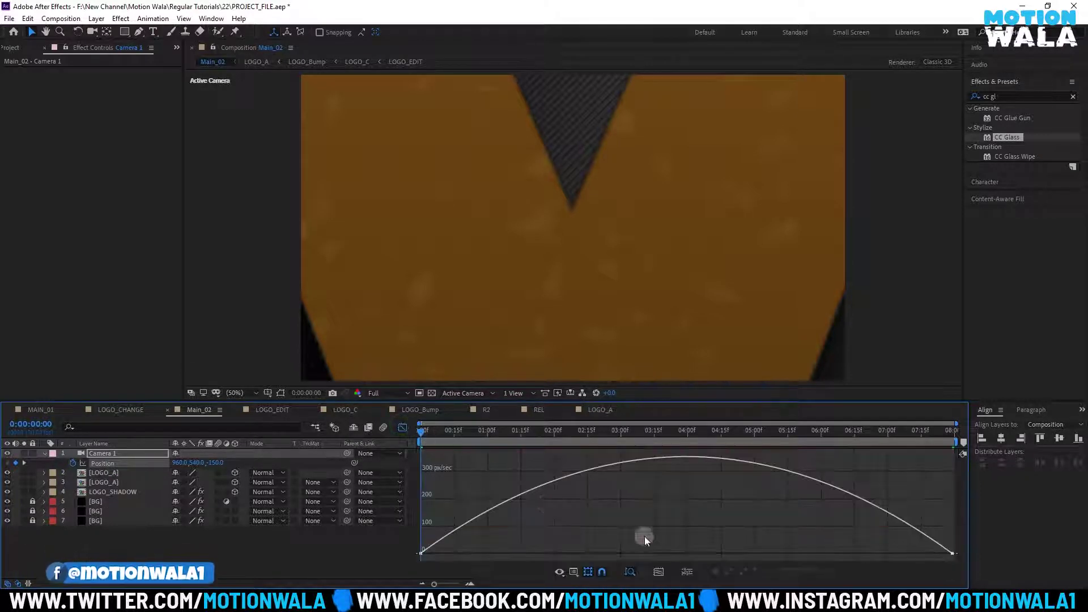
left_click(950, 547)
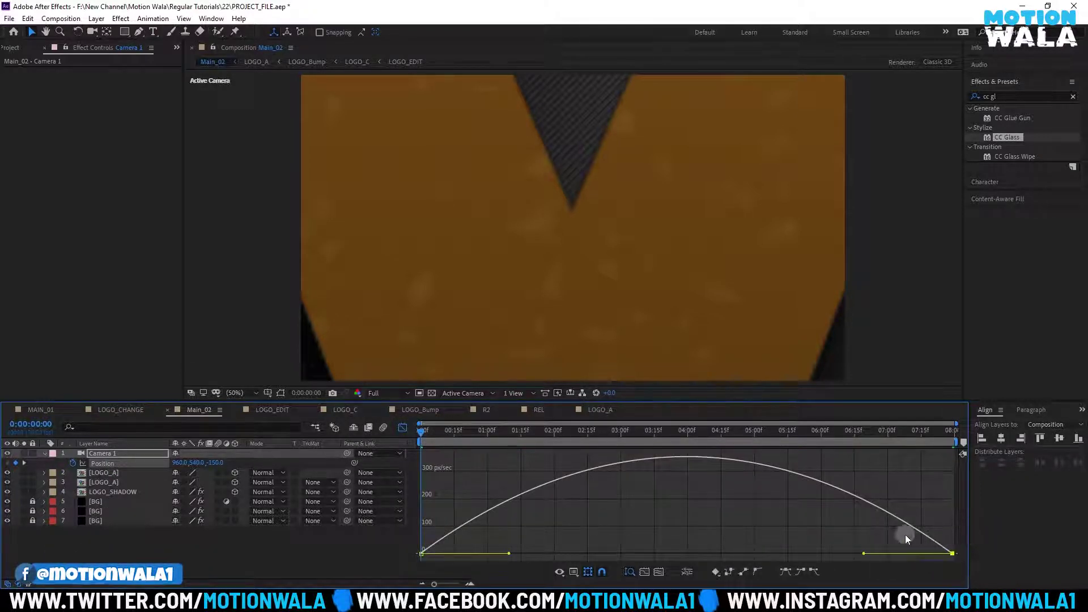
left_click(560, 572)
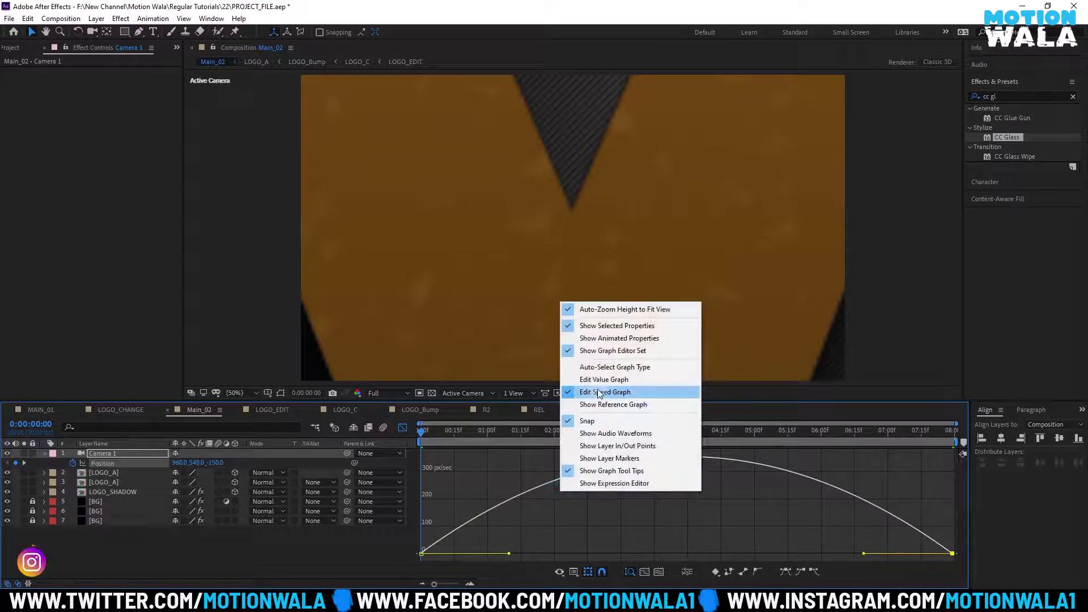
left_click(865, 556)
left_click_drag(864, 554, 631, 561)
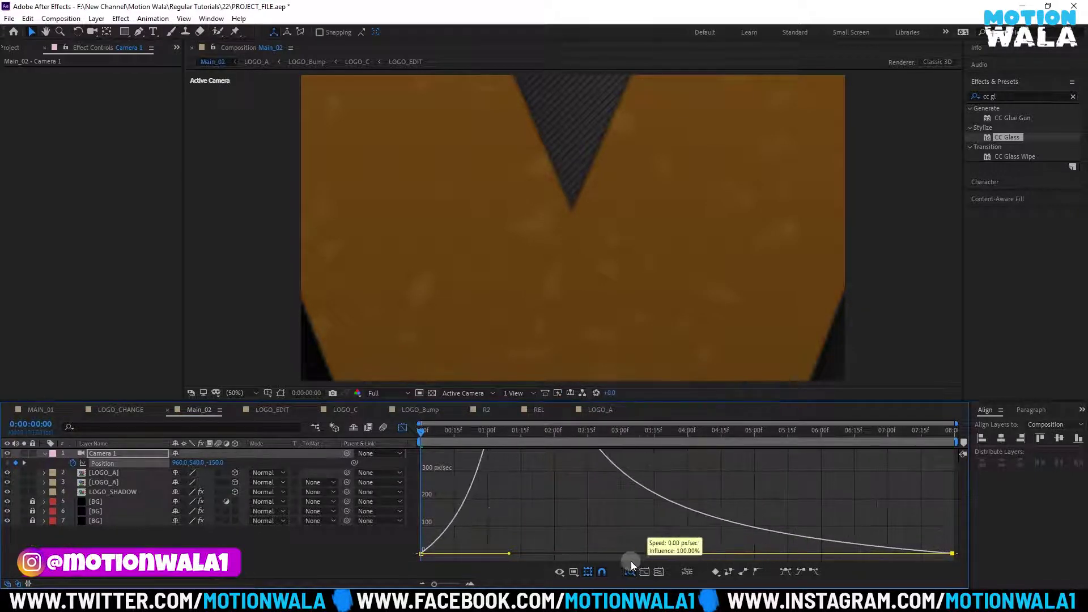
left_click_drag(507, 555, 435, 553)
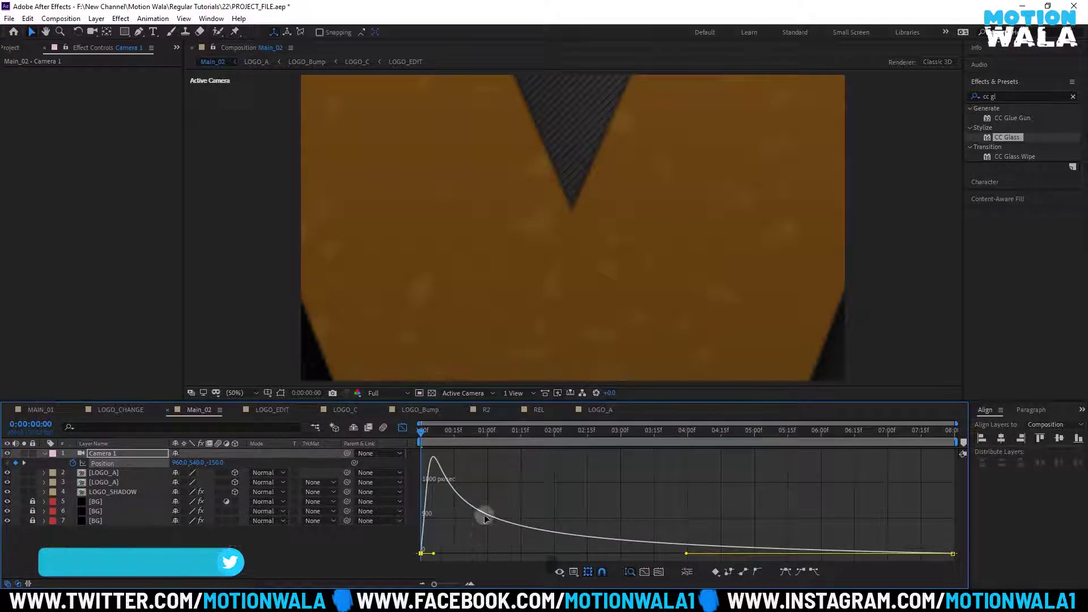
Set the viewer to Half resolution, preview the push-in, then return to layer bars
left_click(370, 393)
left_click(382, 445)
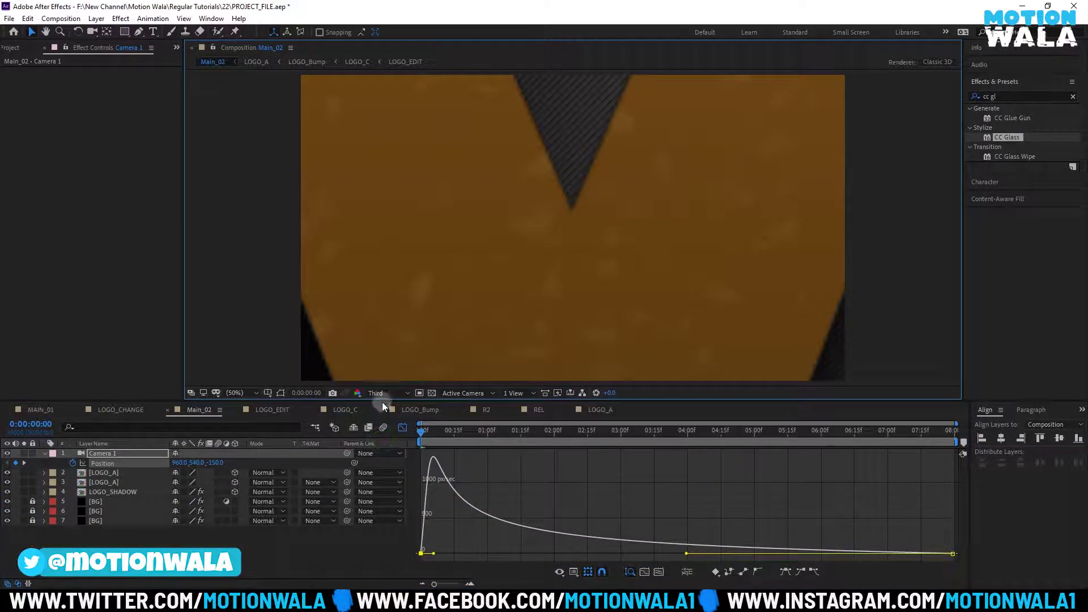
left_click(374, 393)
left_click(382, 432)
key("space")
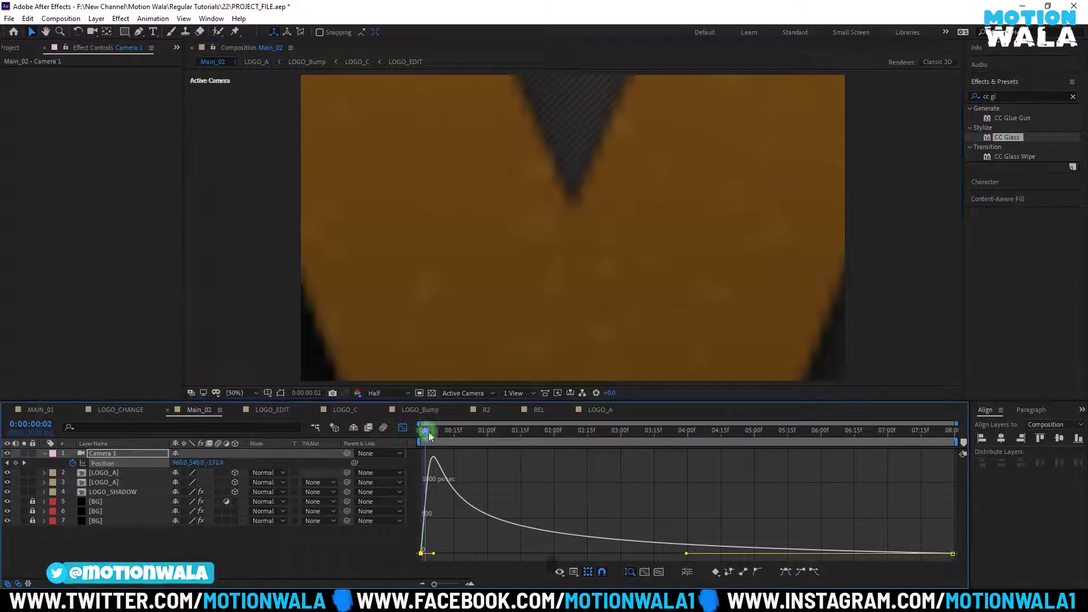
left_click_drag(435, 441, 579, 438)
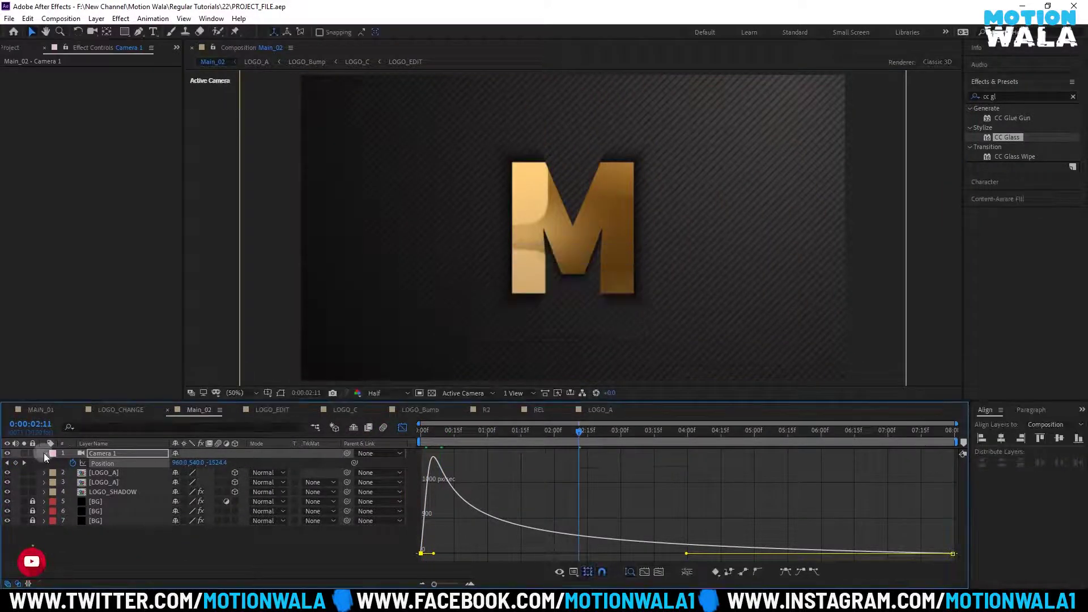
left_click(44, 453)
left_click(403, 428)
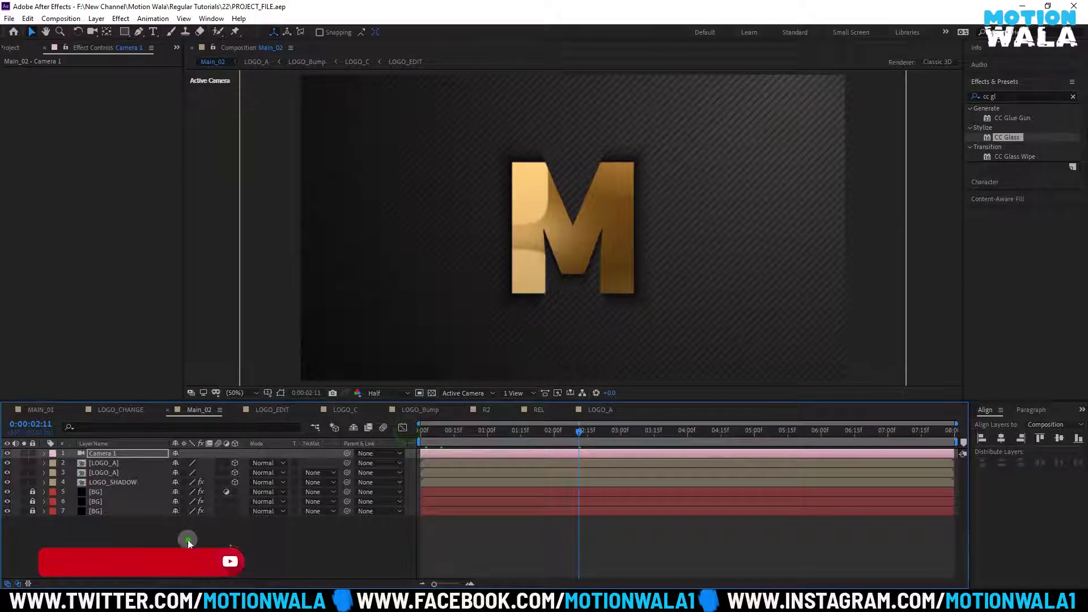
Add a 3D Null 6 layer and parent Camera 1 to it
right_click(184, 539)
mouse_move(226, 420)
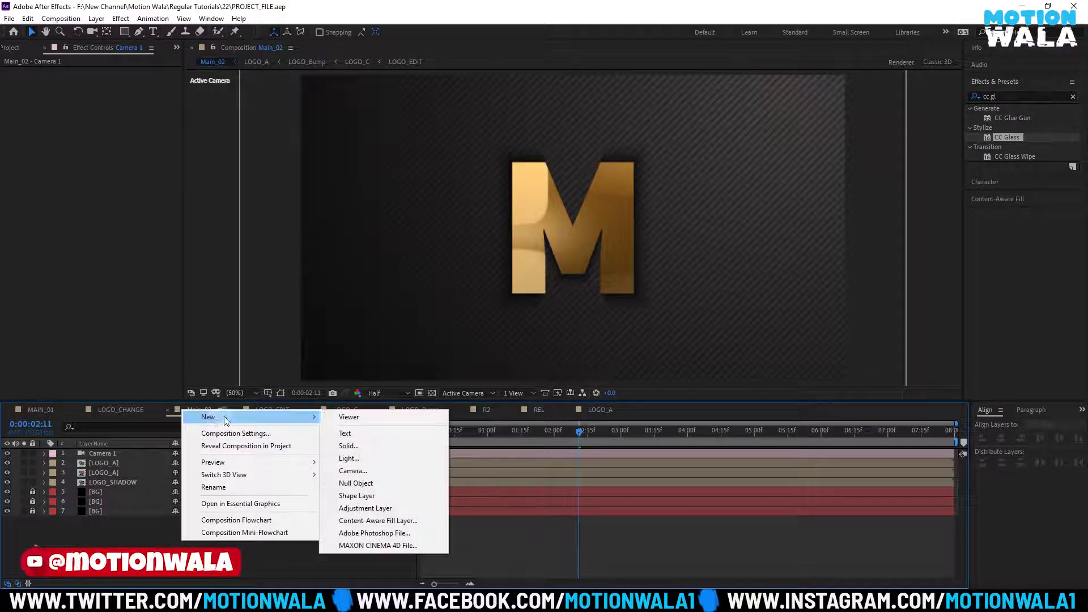
left_click(356, 483)
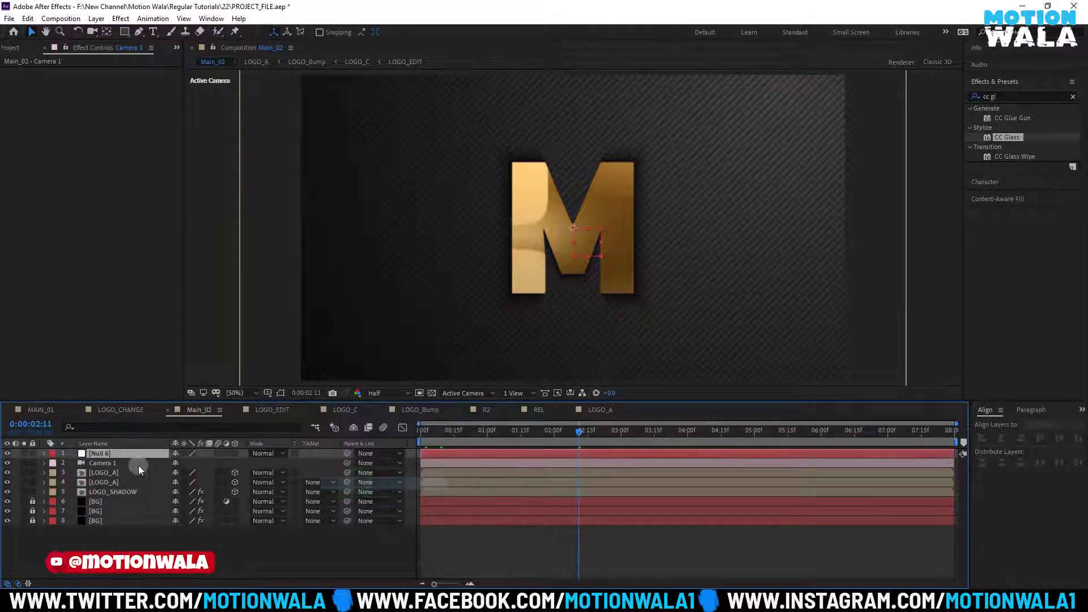
left_click(235, 453)
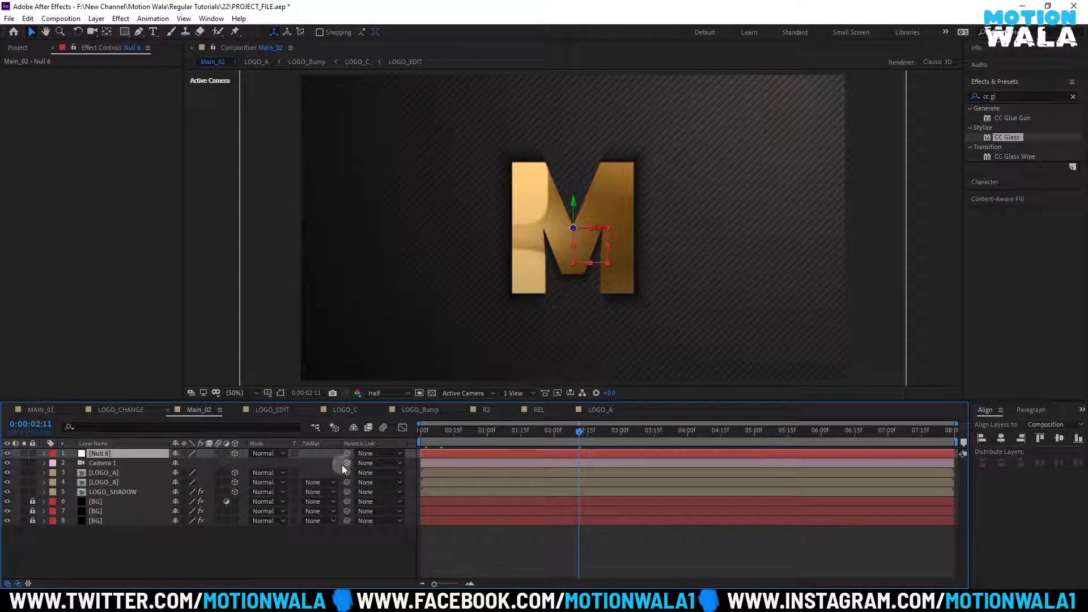
left_click_drag(346, 465, 107, 456)
Keyframe Null 6's Z Rotation and place the 0° keyframe at 3 seconds
key("r")
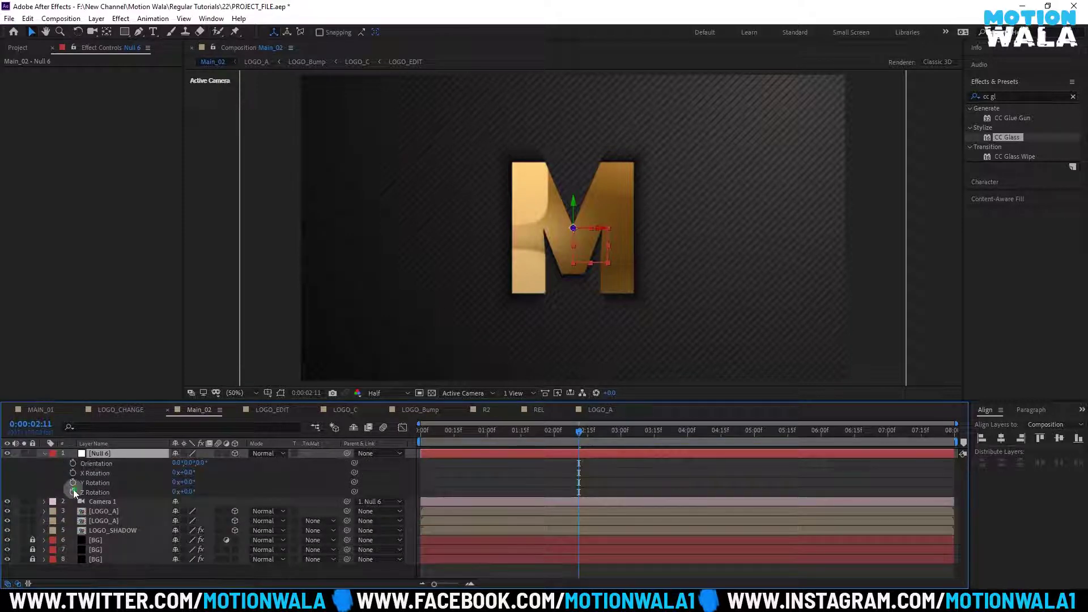
left_click(72, 491)
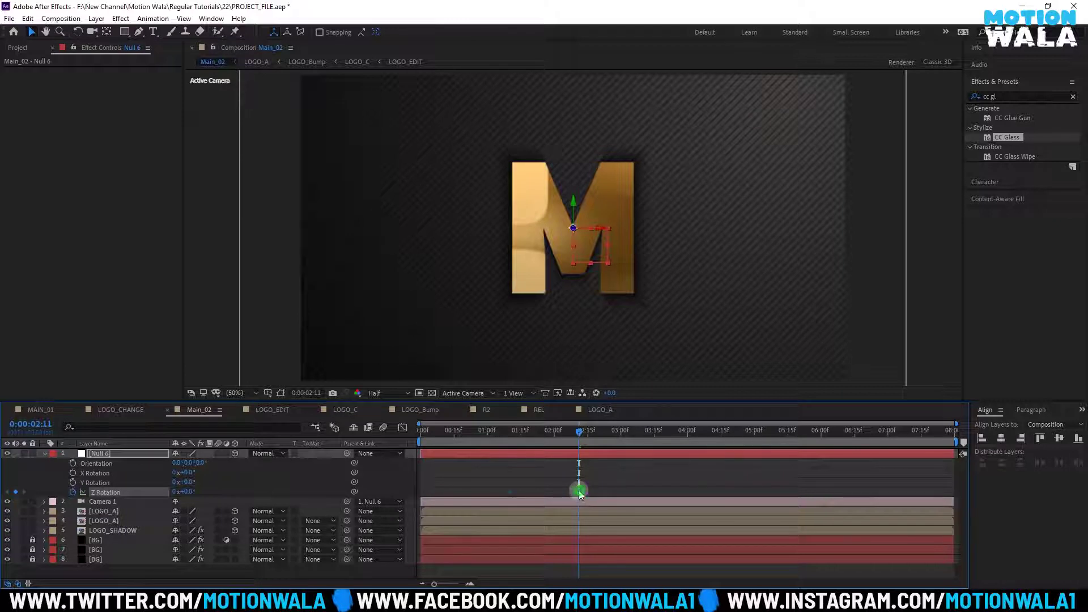
left_click_drag(579, 492, 423, 502)
left_click_drag(617, 436, 621, 435)
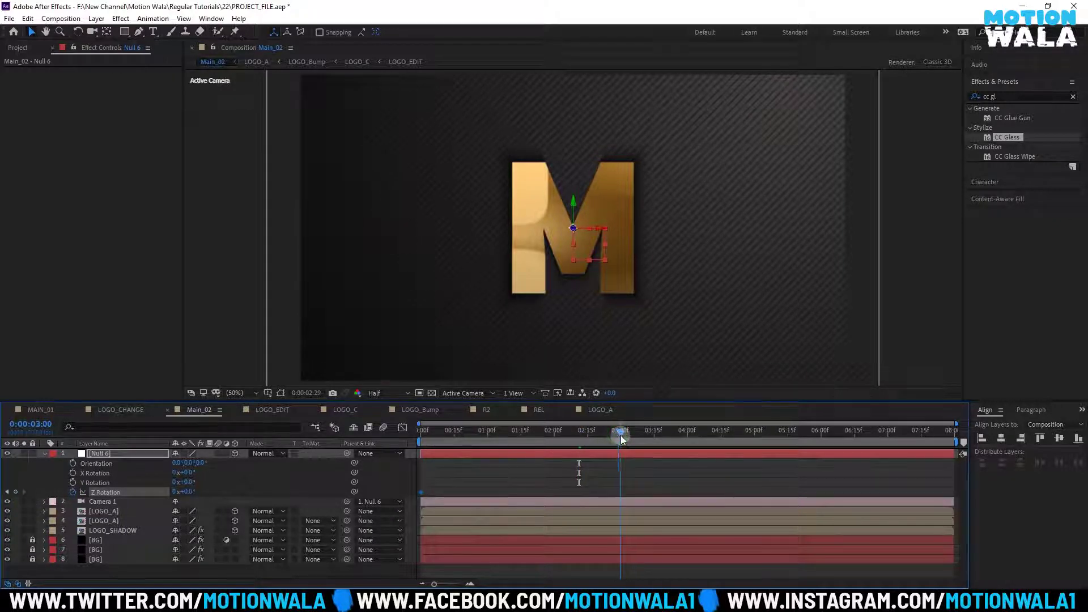
left_click_drag(424, 491, 621, 492)
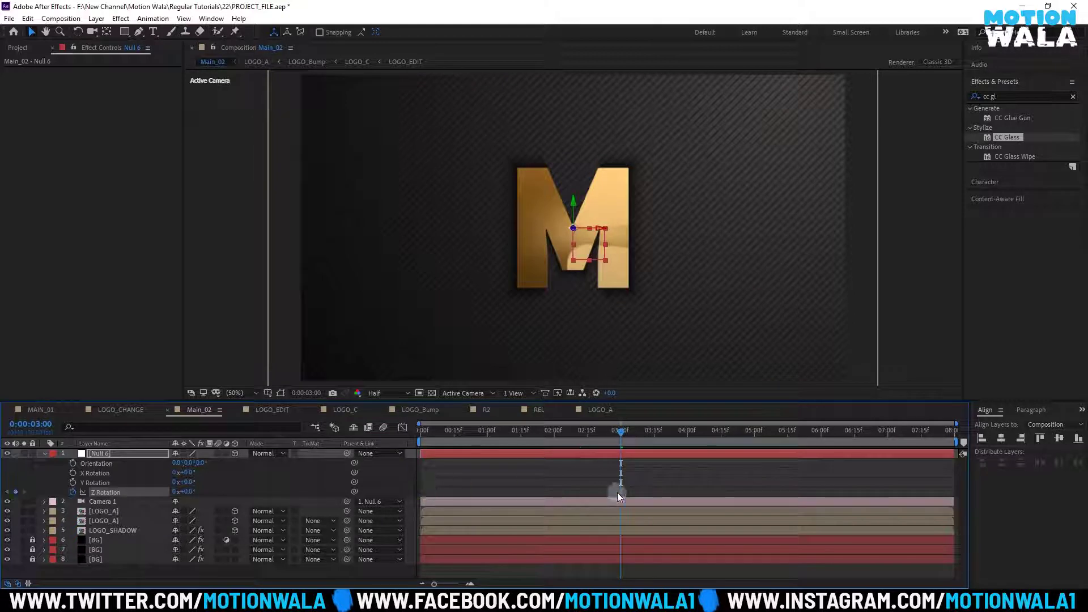
key("Home")
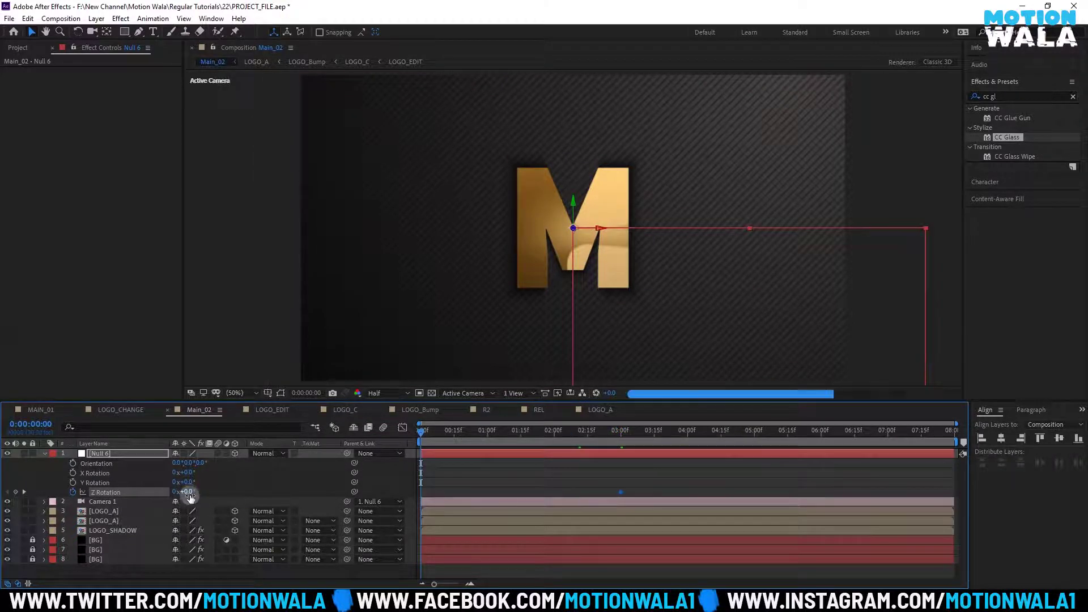
Set the starting Z Rotation at frame 0 to 15°
left_click(187, 492)
type("-12")
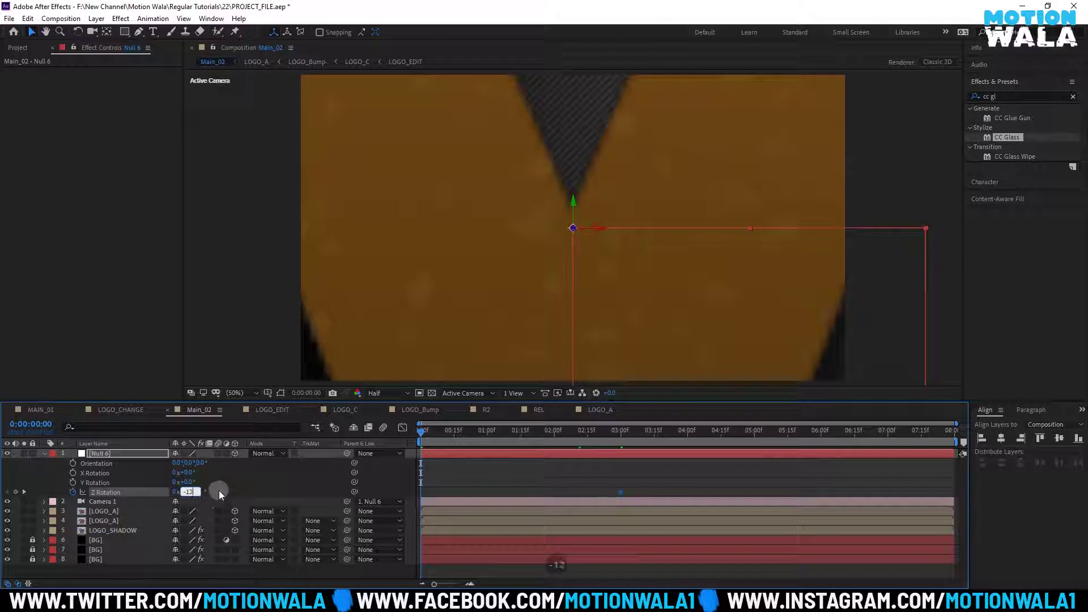
key("Return")
left_click(191, 492)
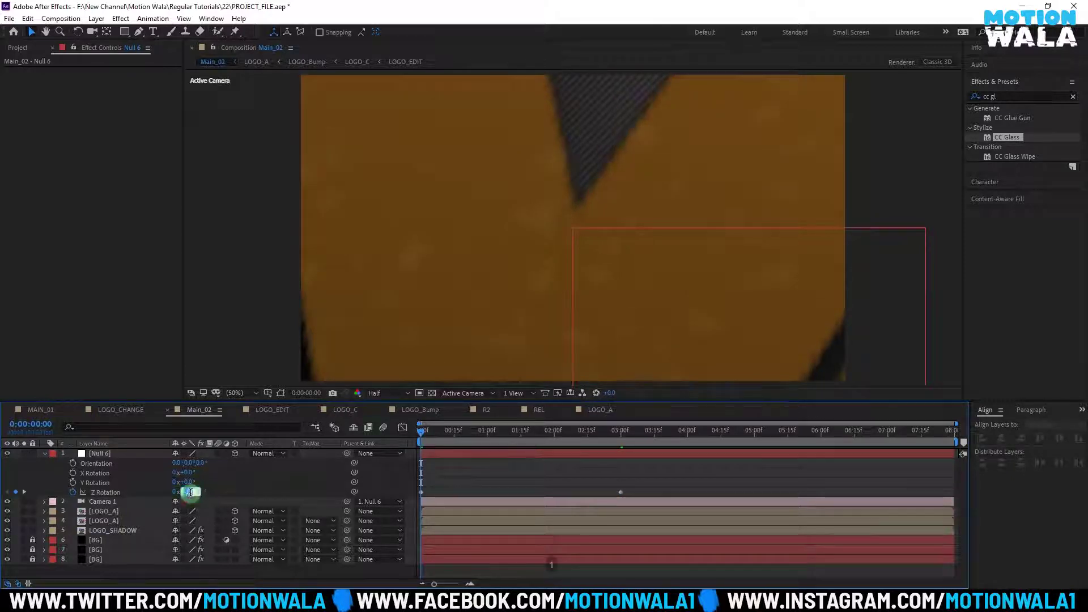
type("5")
key("Return")
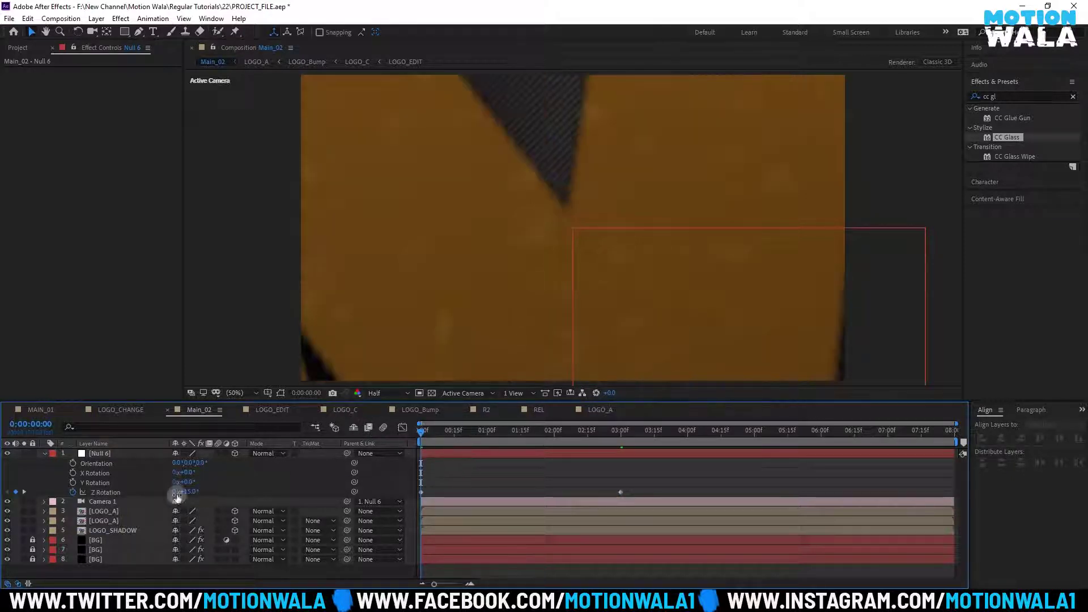
type("0")
key("Return")
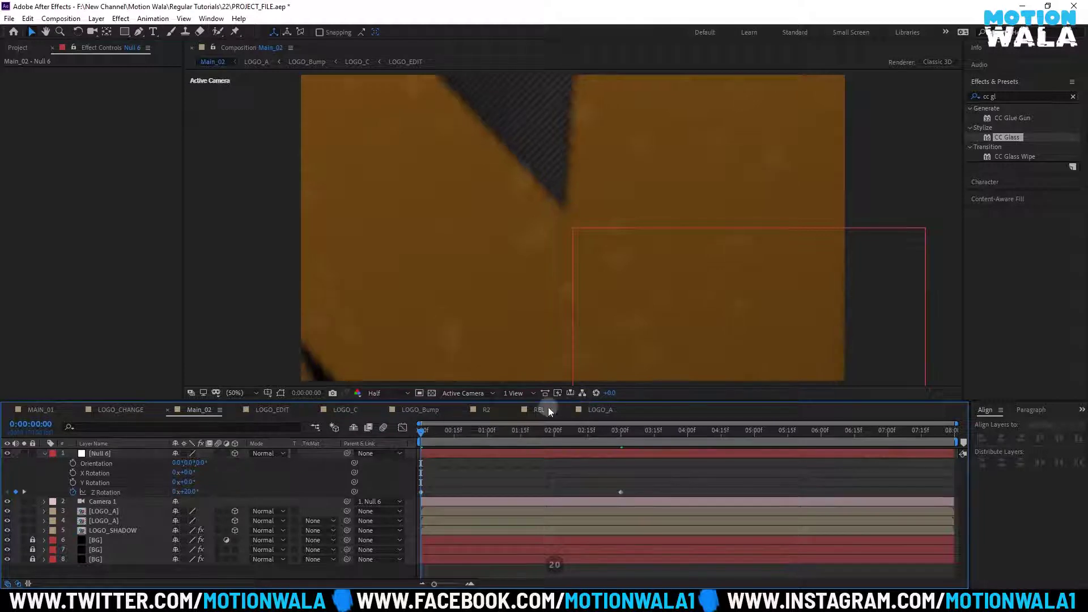
left_click(490, 437)
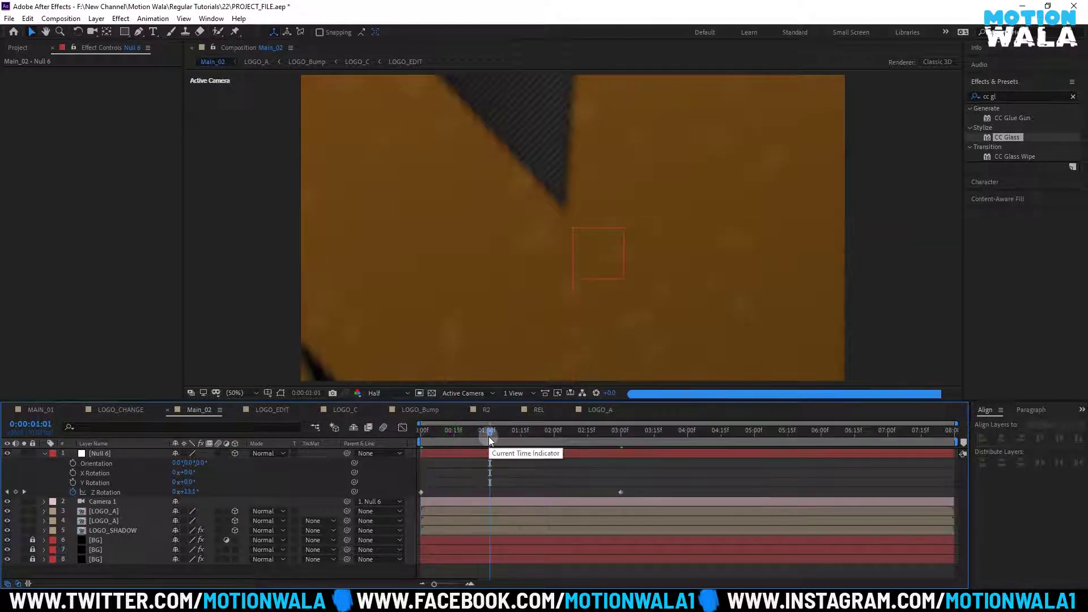
left_click_drag(439, 432, 421, 432)
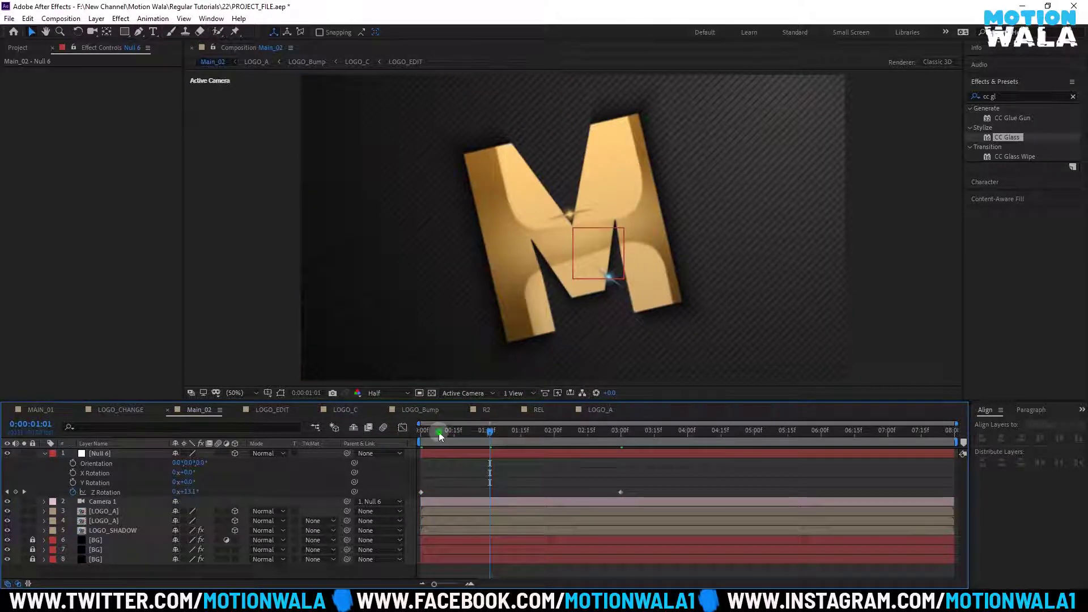
type("5")
key("Return")
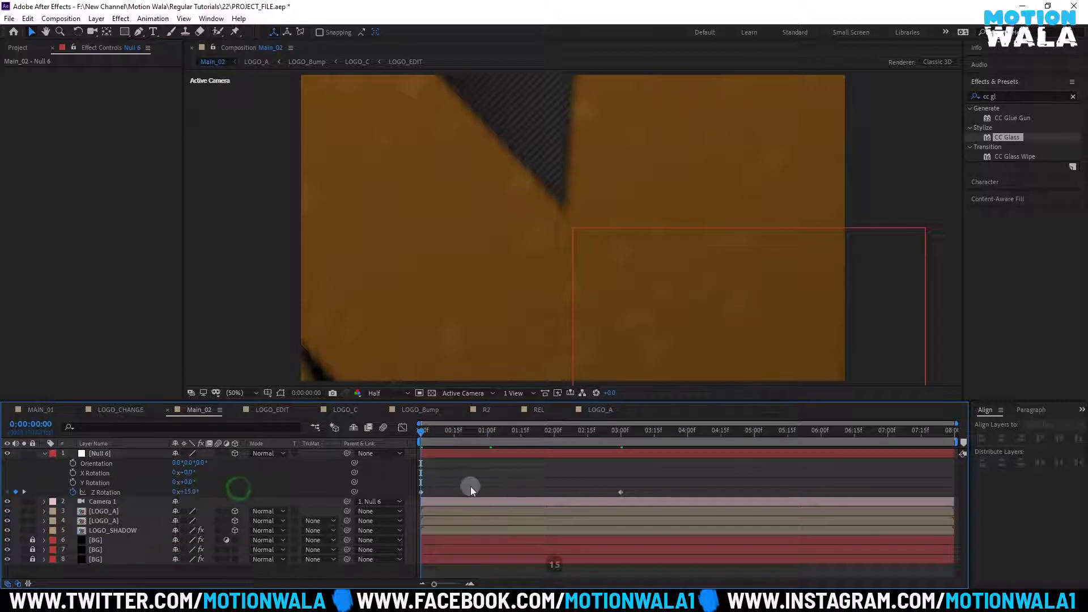
Apply Easy Ease (F9) to both Z Rotation keyframes
left_click_drag(629, 483, 363, 519)
key("F9")
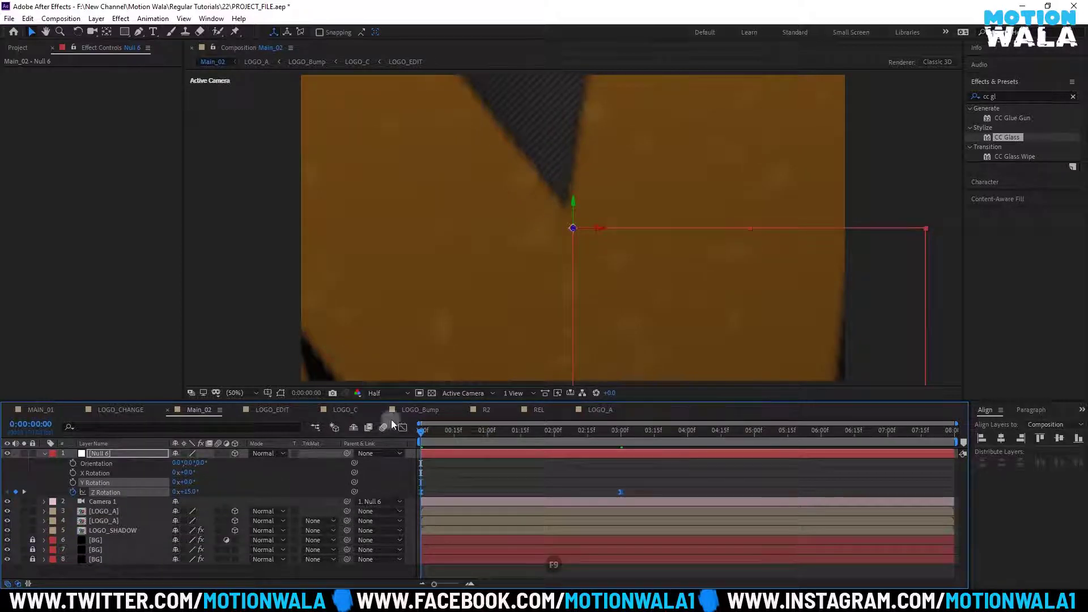
left_click(402, 427)
Drag the 3:00 Z Rotation keyframe's influence handle left so the rotation settles slowly
mouse_move(686, 519)
left_mouse_down()
mouse_move(541, 448)
mouse_move(458, 458)
left_mouse_up()
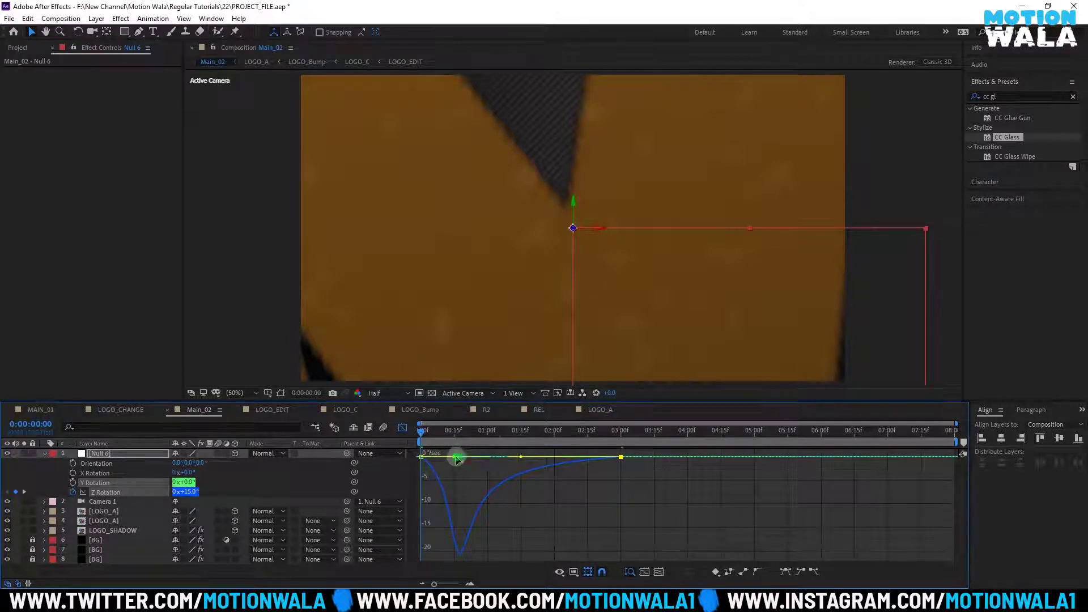
left_click_drag(458, 459, 429, 456)
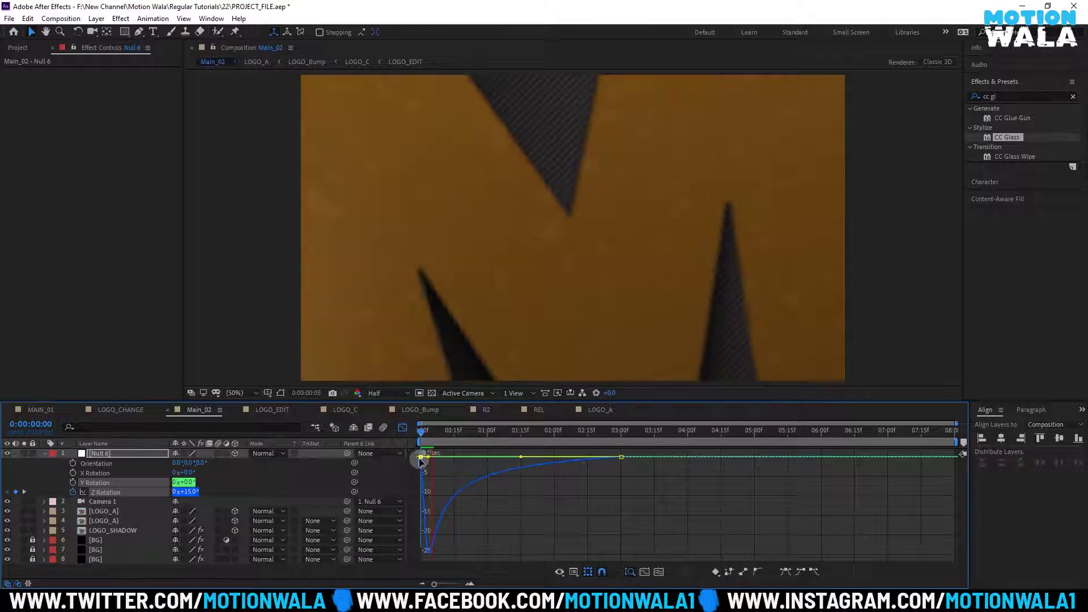
left_click(403, 427)
Preview the rotating logo from the start and collapse the null's rotation properties
left_click(437, 440)
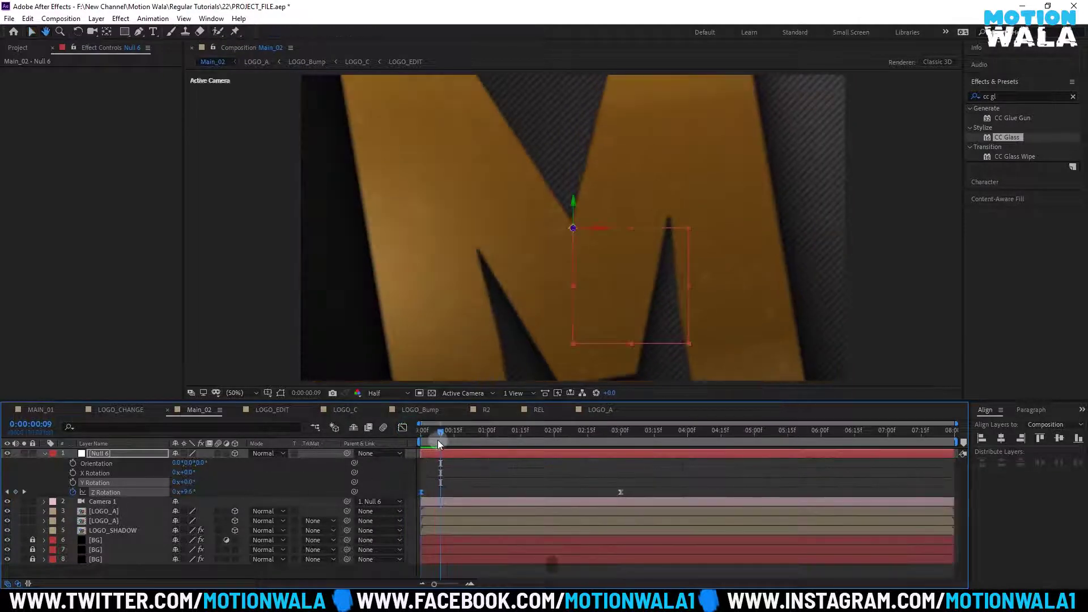
key("space")
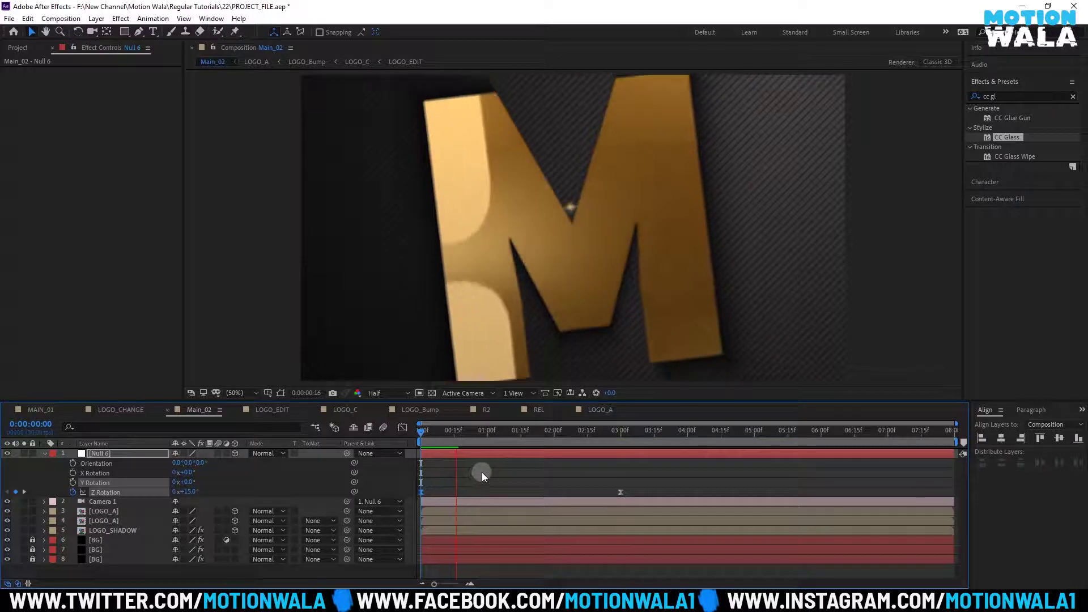
left_click(456, 441)
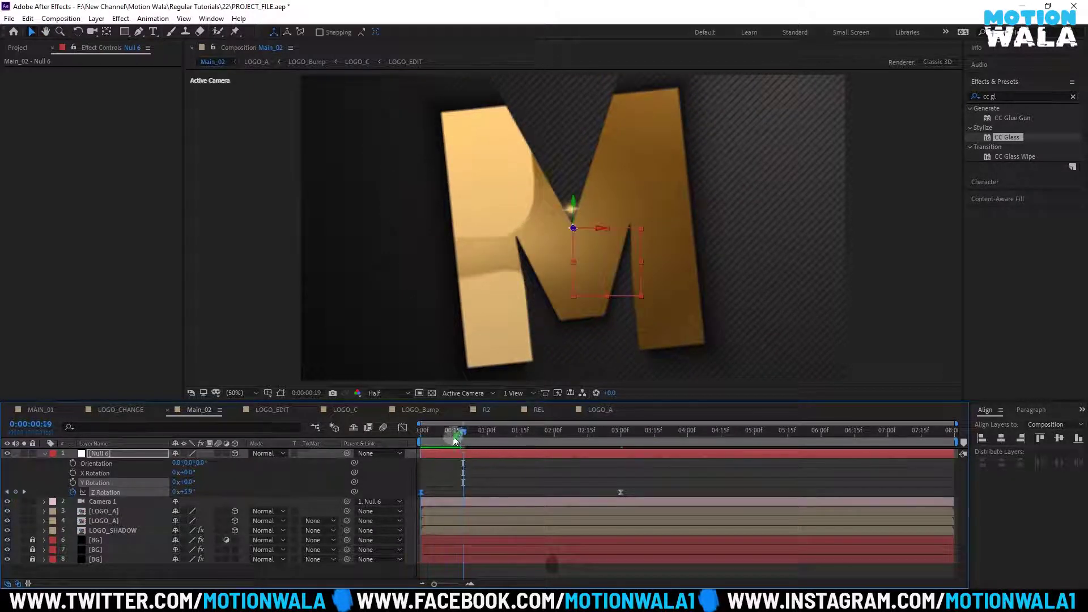
key("Home")
key("space")
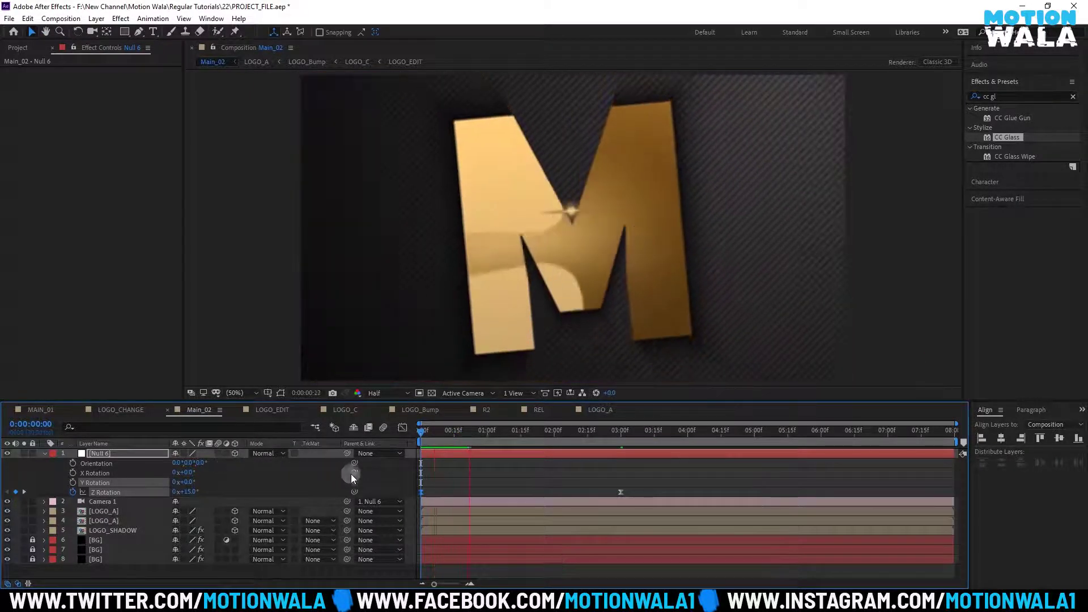
left_click(41, 454)
left_click(43, 453)
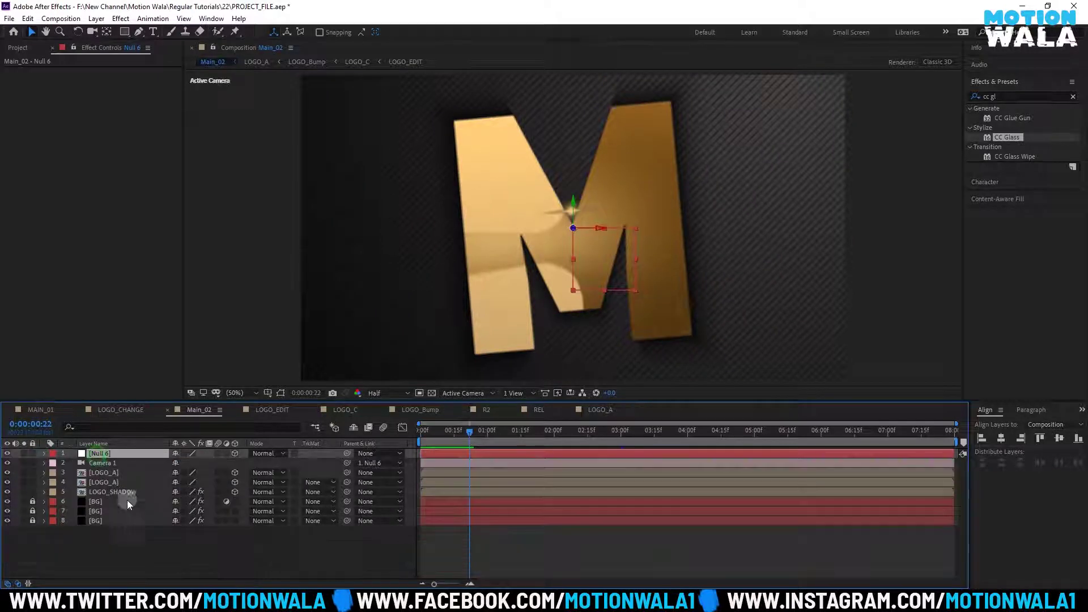
Add Adjustment Layer 20 above Null 6 at the top of Main_02 and select it
right_click(128, 556)
mouse_move(153, 431)
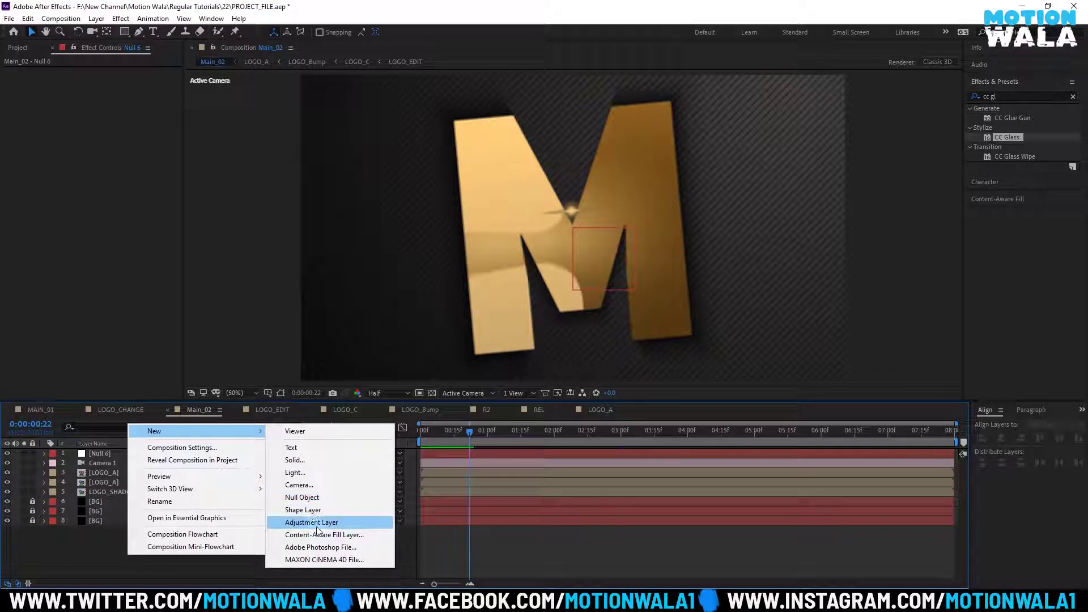
left_click(317, 524)
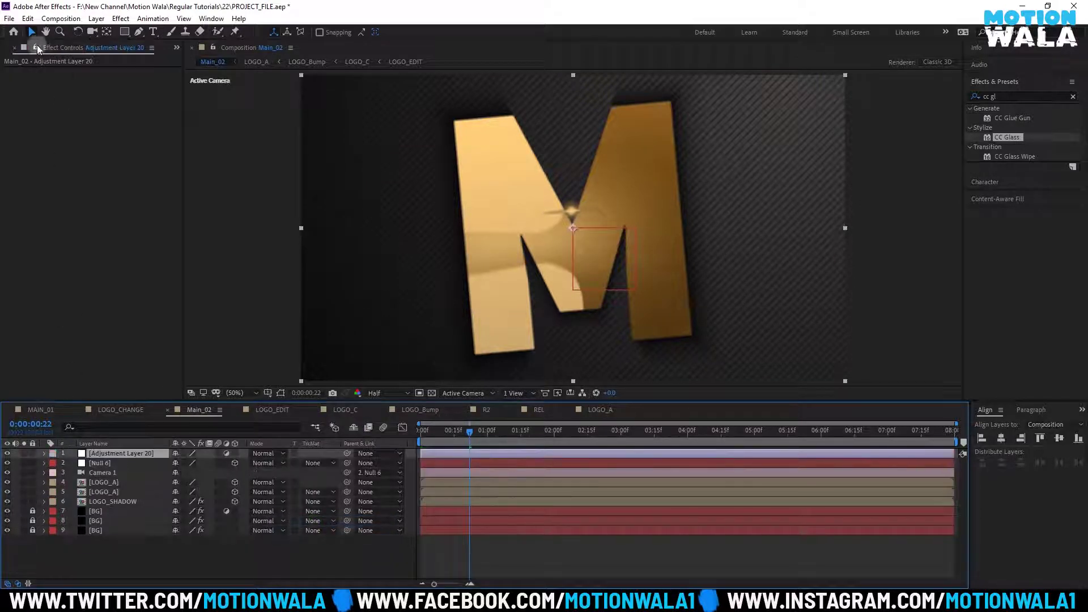
left_click(96, 18)
mouse_move(113, 32)
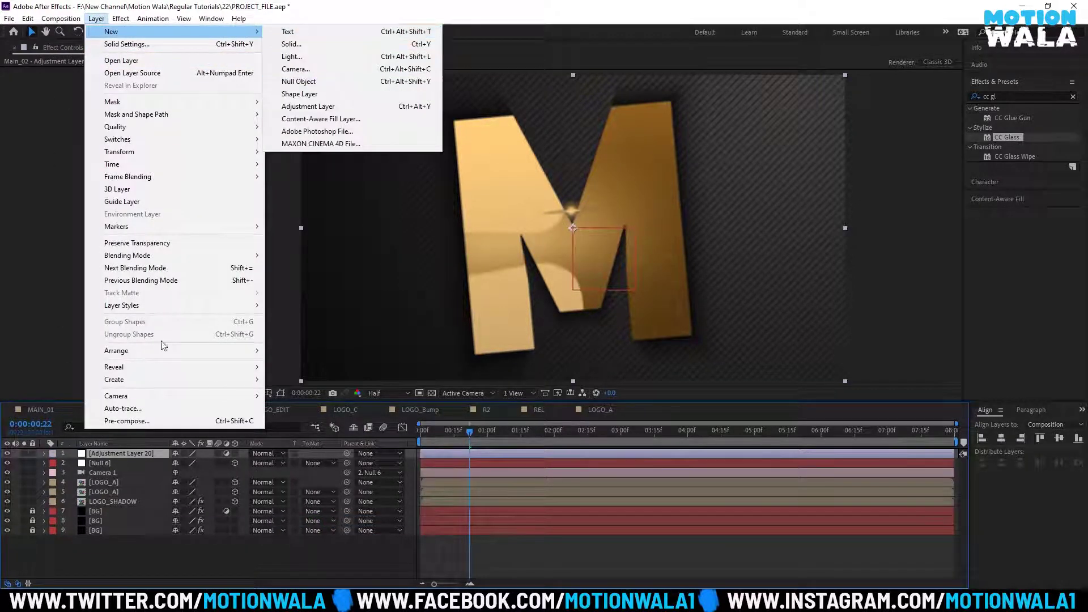
left_click(153, 546)
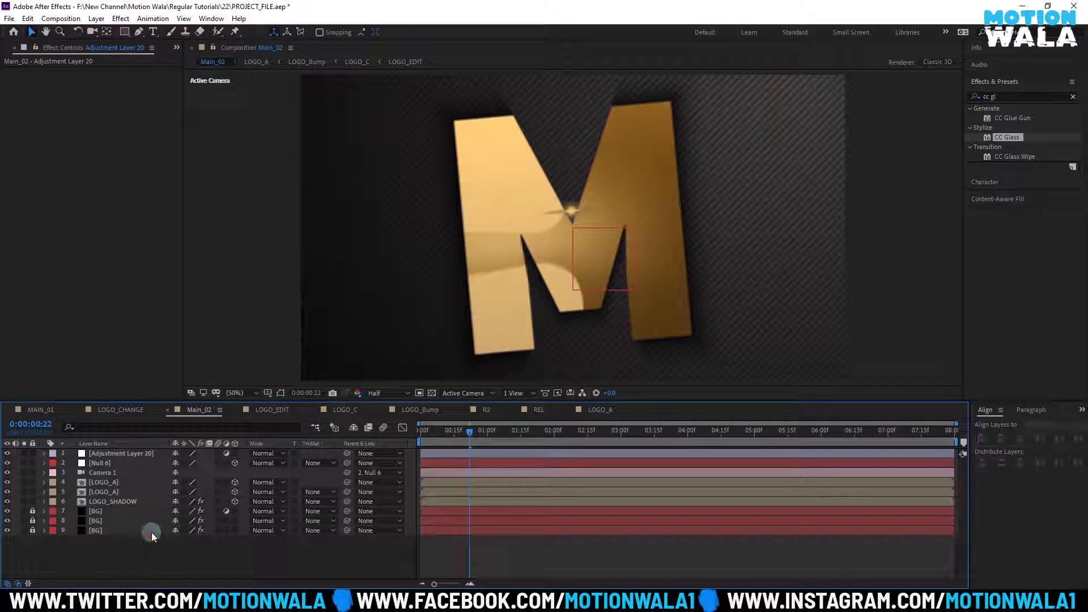
left_click(105, 455)
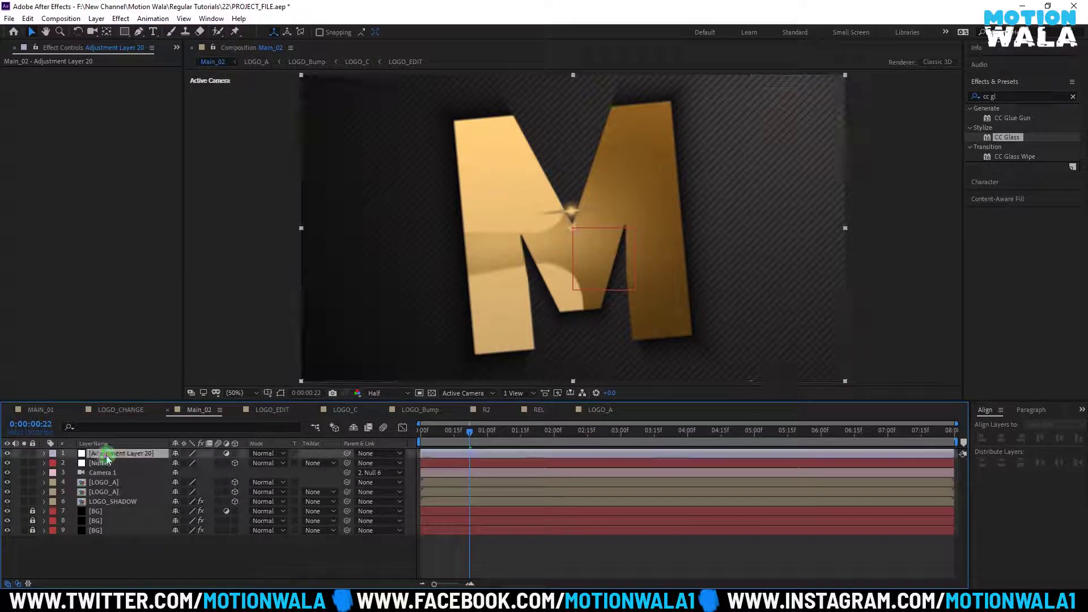
key("ctrl+space")
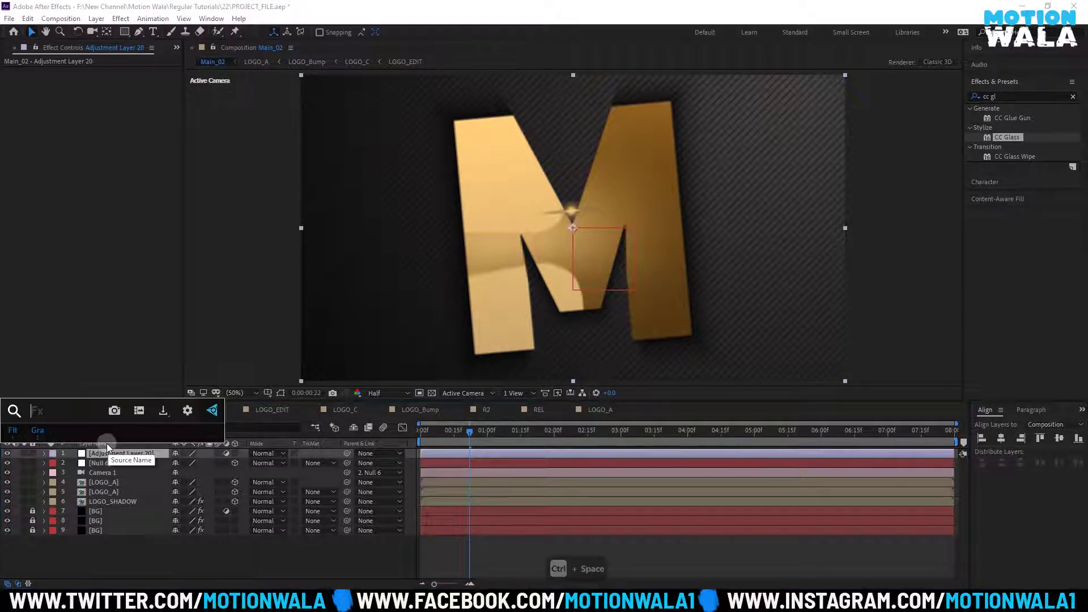
Apply Optics Compensation with Reverse Lens Distortion and keyframe Field Of View 0 at about 1s
type("op")
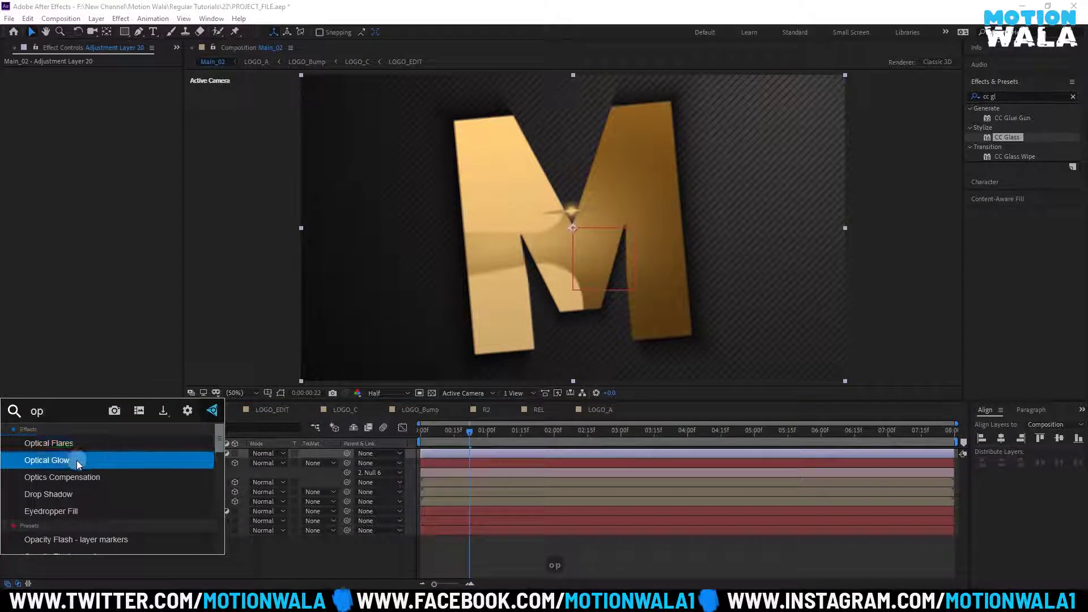
left_click(74, 478)
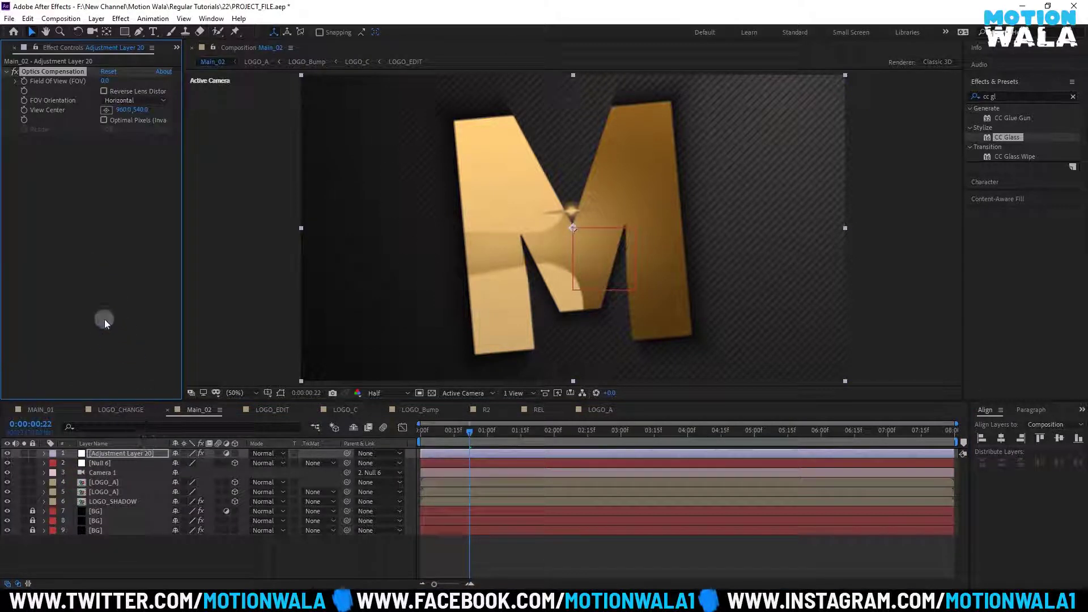
left_click(108, 93)
left_click_drag(475, 436, 488, 440)
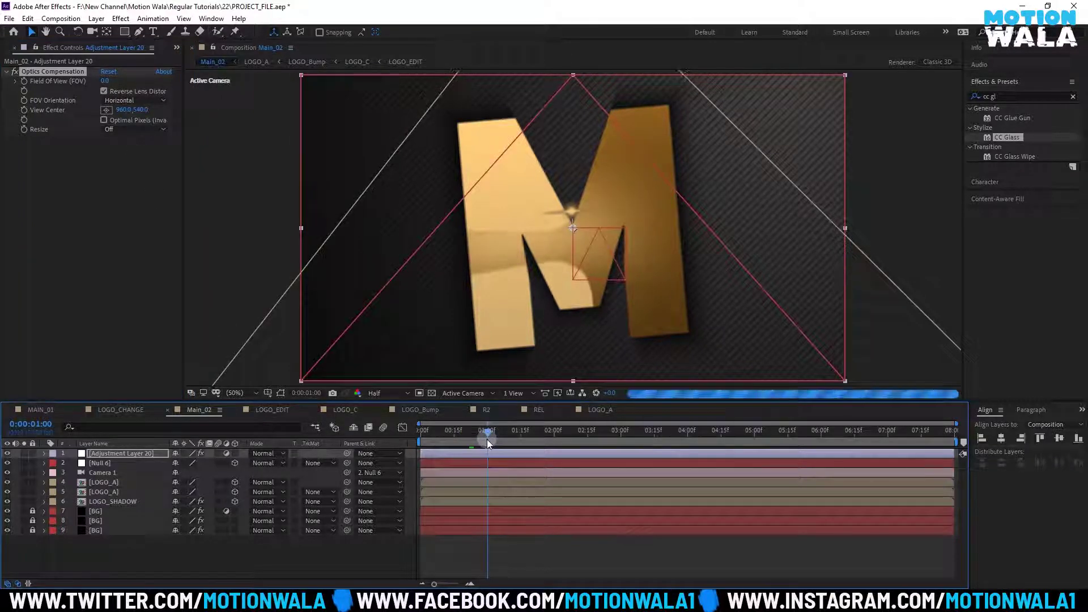
left_click(23, 82)
Set Field Of View to 150 at the first frame and preview the lens warp
key("u")
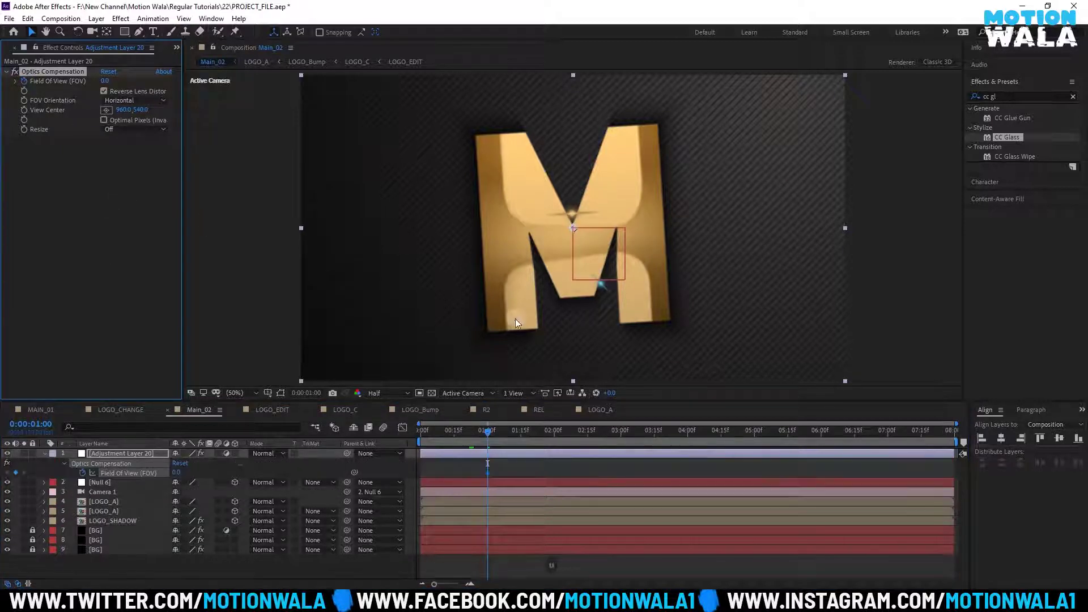
left_click_drag(466, 431, 257, 442)
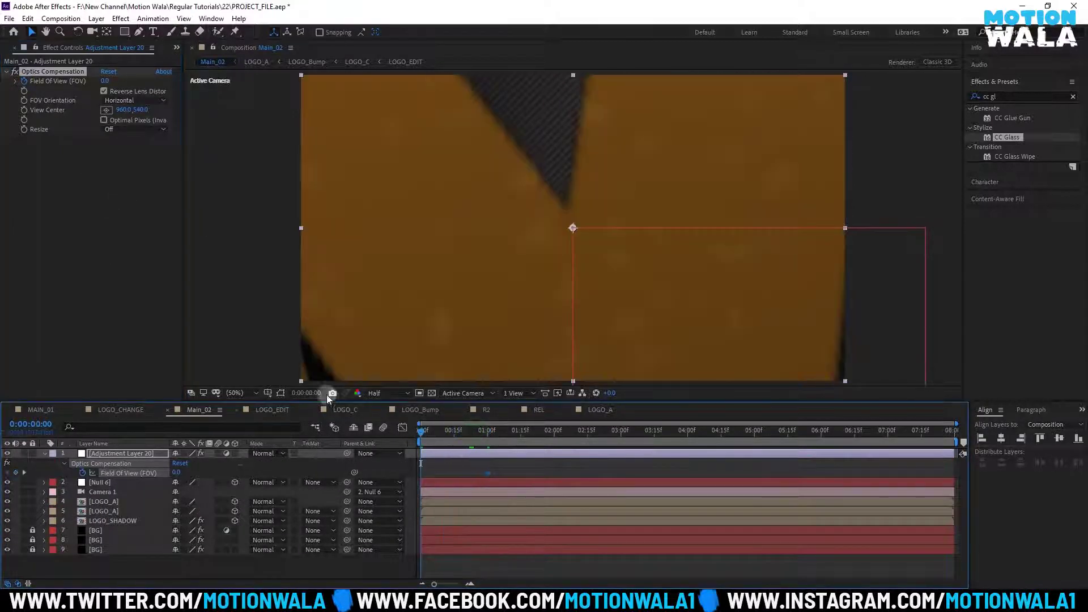
left_click_drag(102, 81, 989, 81)
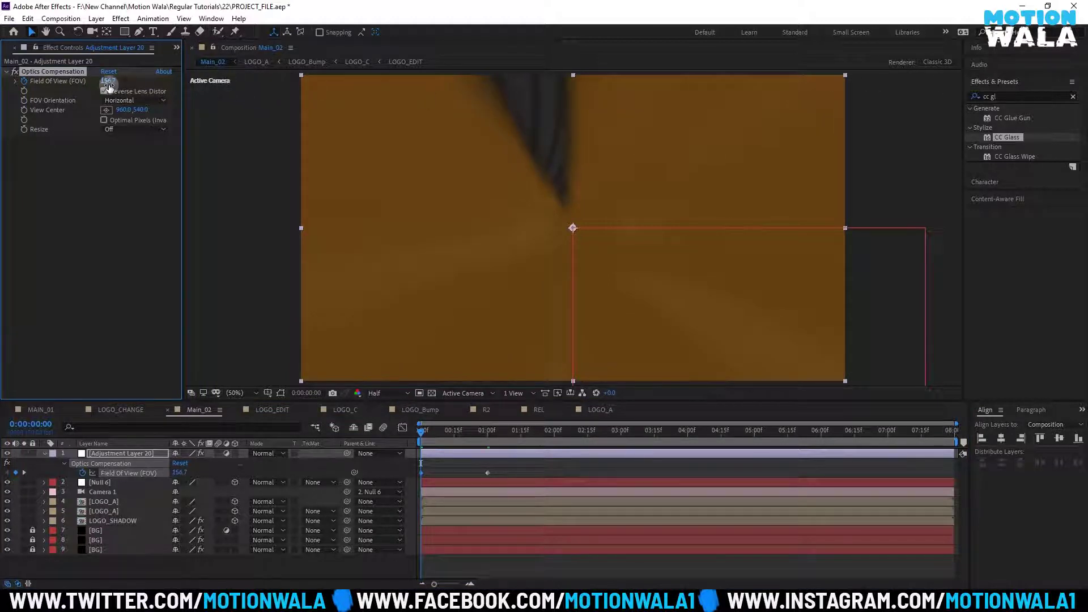
type("75")
key("Return")
key("space")
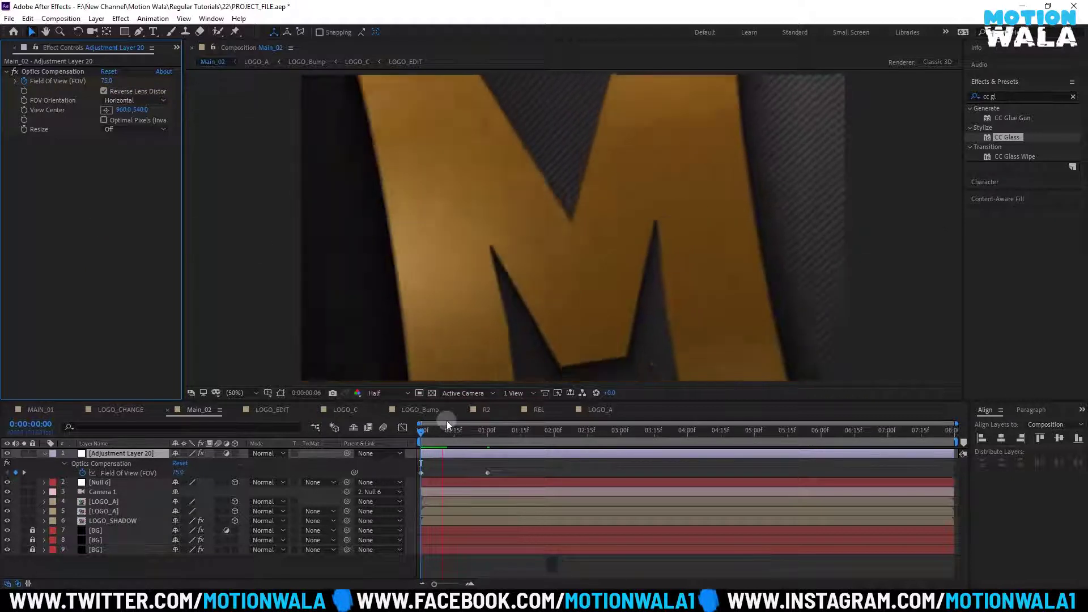
left_click(114, 240)
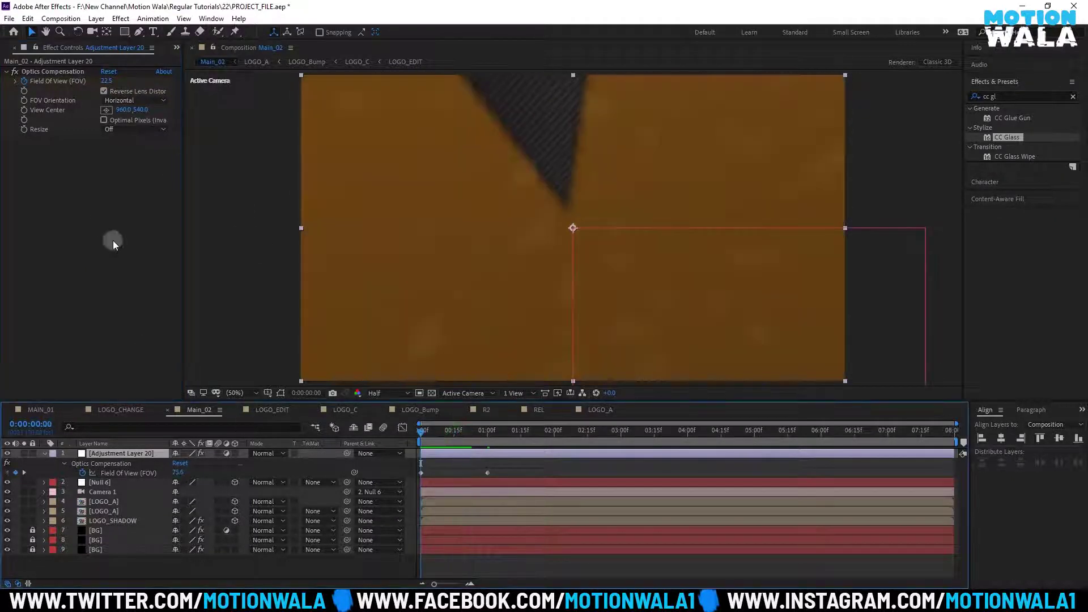
left_click(115, 83)
type("150")
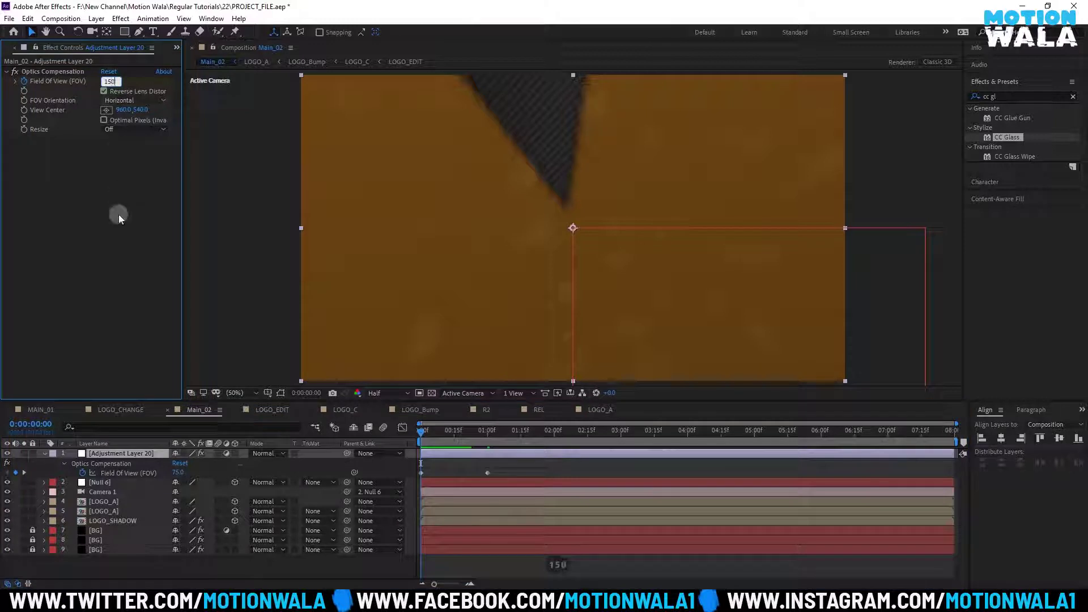
left_click(119, 218)
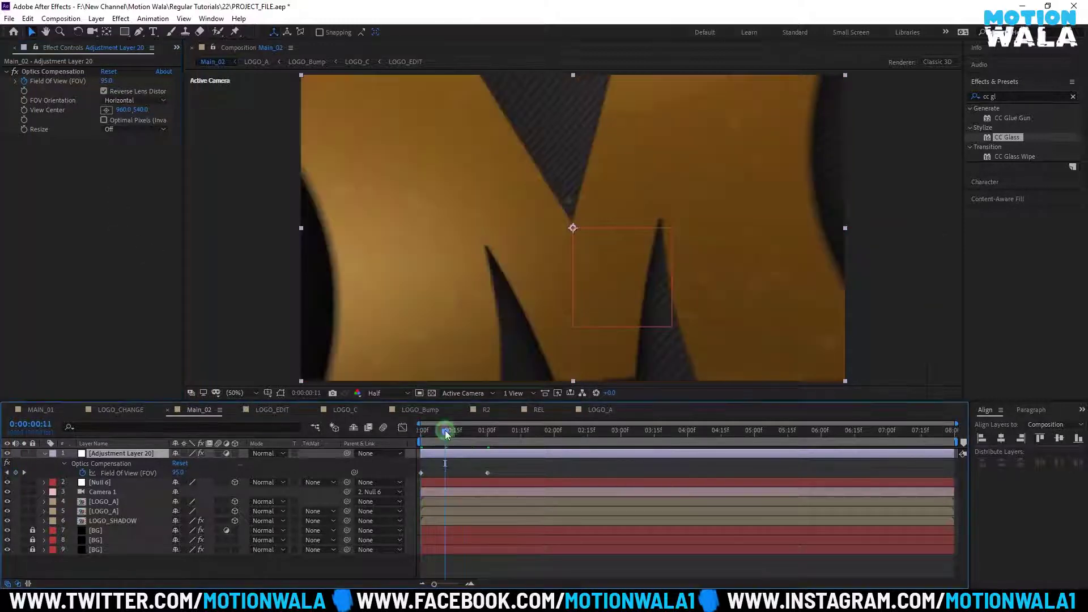
mouse_move(439, 431)
left_mouse_down()
mouse_move(420, 431)
mouse_move(444, 438)
left_mouse_up()
key("space")
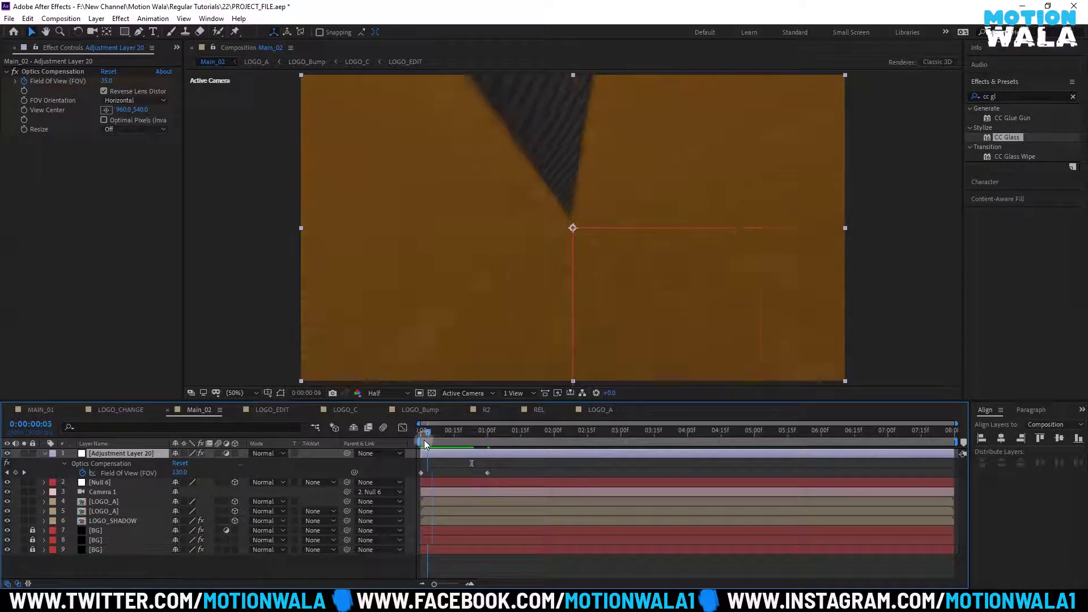
Move the end Field Of View keyframe to 1:15 and Easy Ease both keyframes
left_click_drag(434, 441, 410, 442)
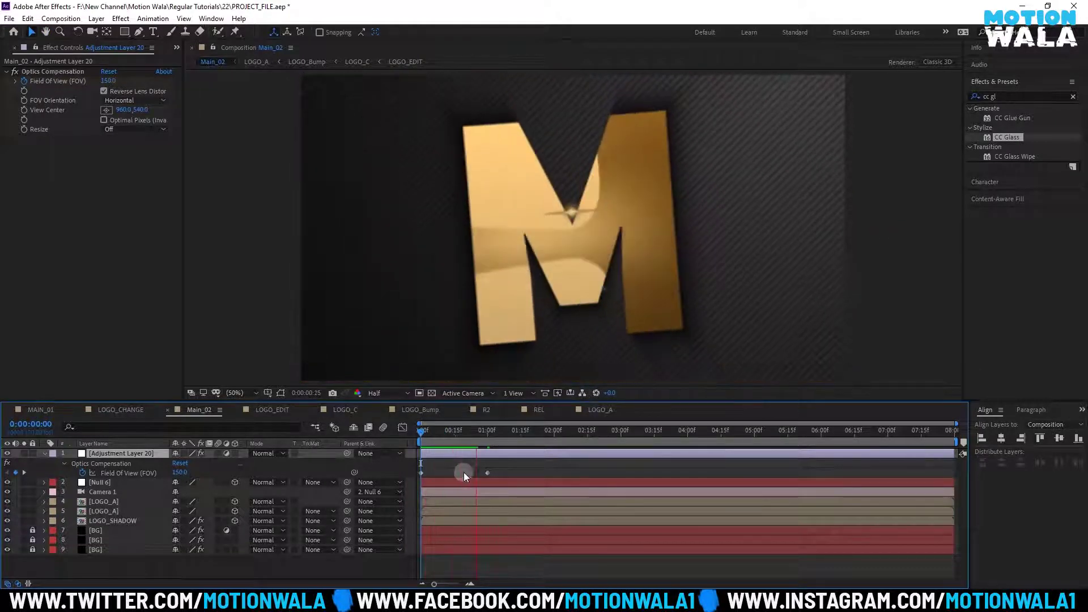
left_click_drag(488, 440, 520, 440)
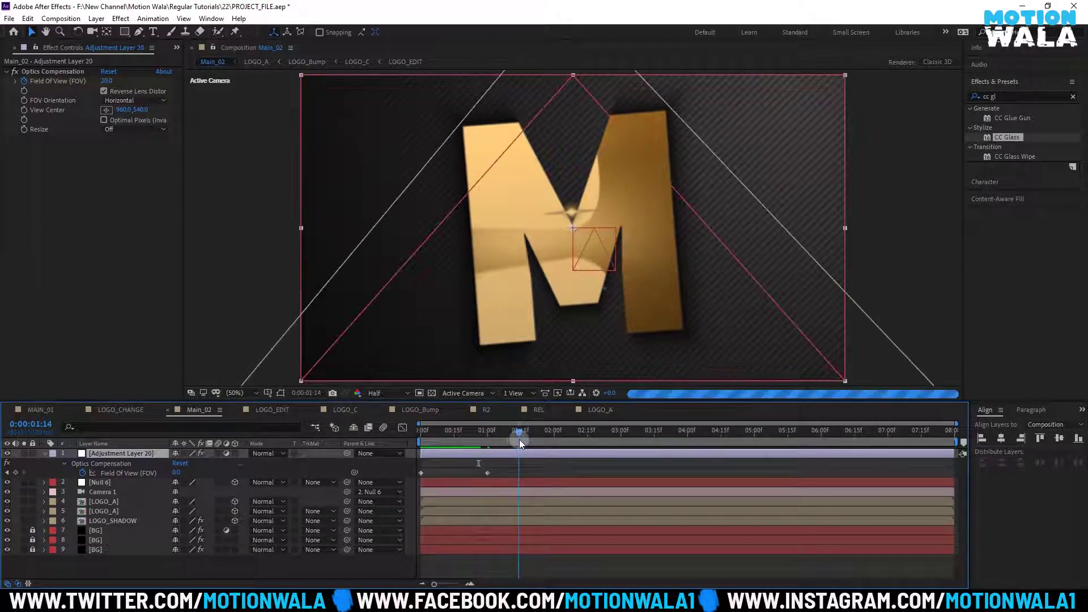
left_click(486, 472)
left_click(487, 471)
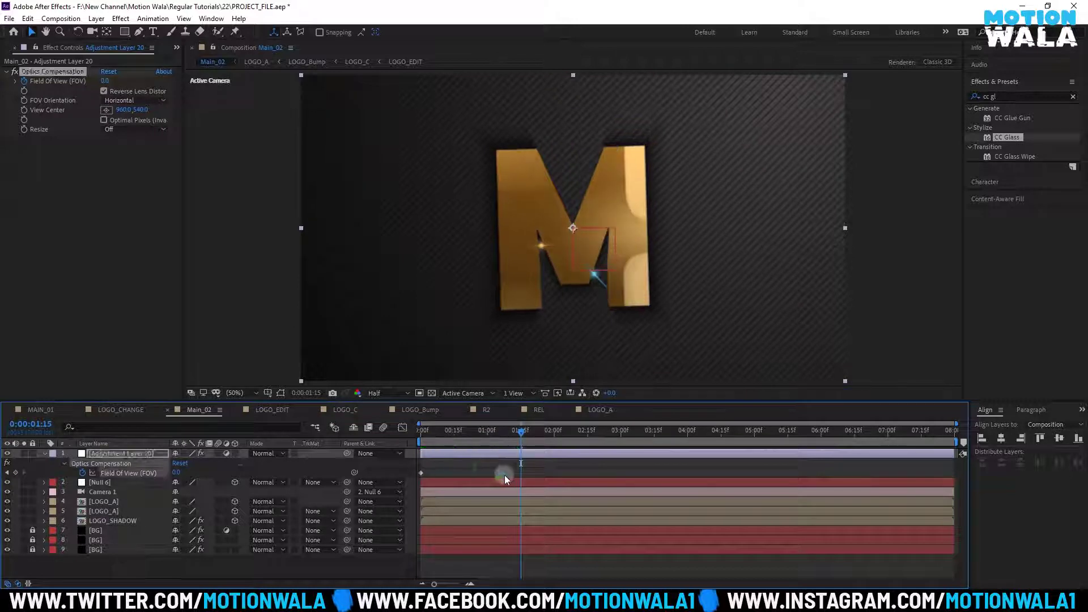
left_click_drag(506, 435, 421, 434)
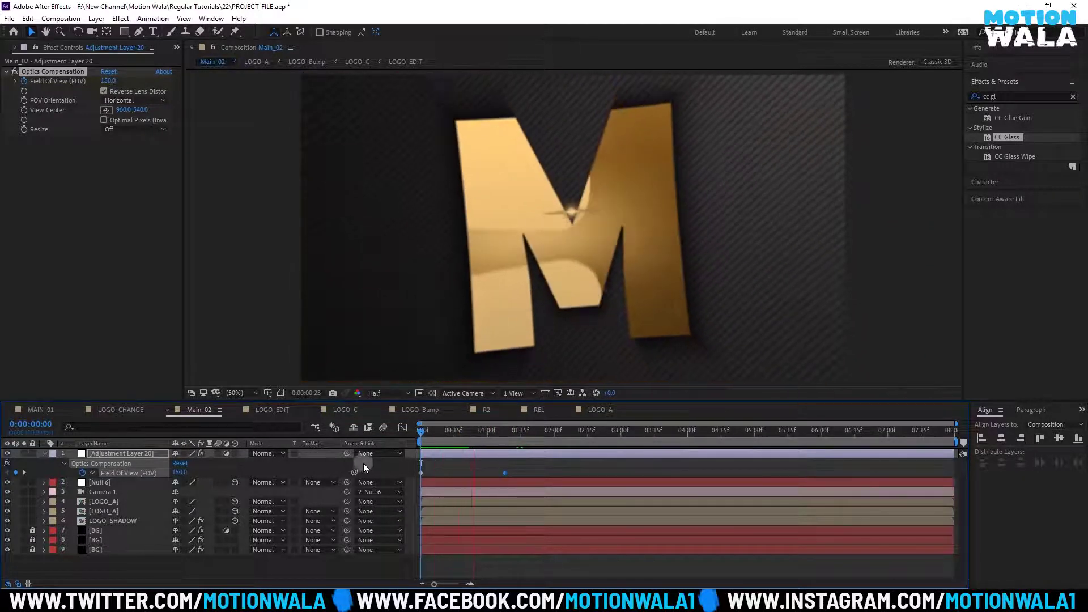
left_click_drag(538, 465, 408, 481)
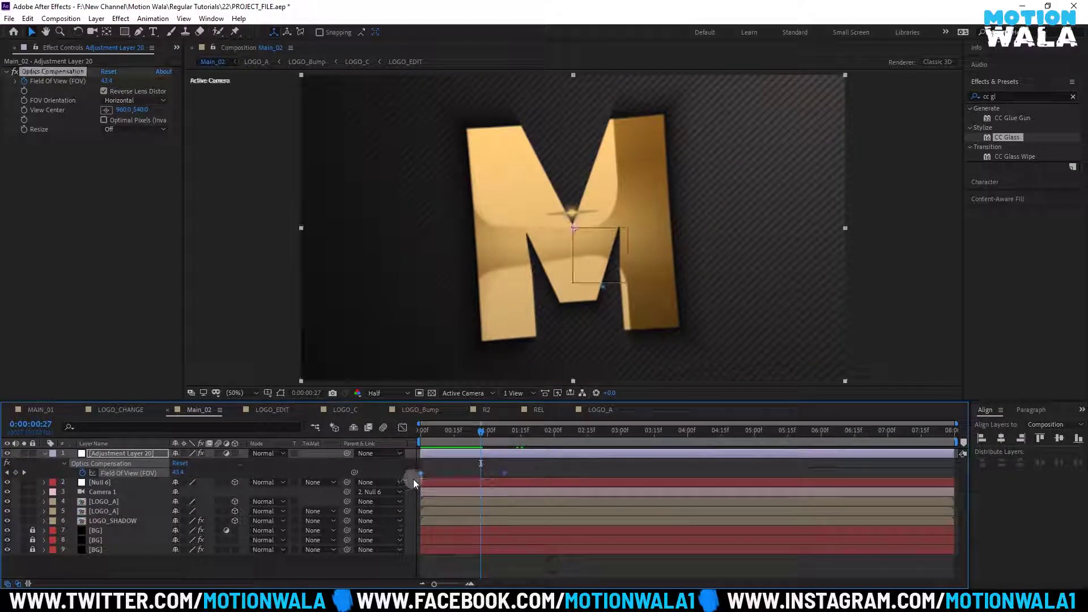
left_click(519, 435)
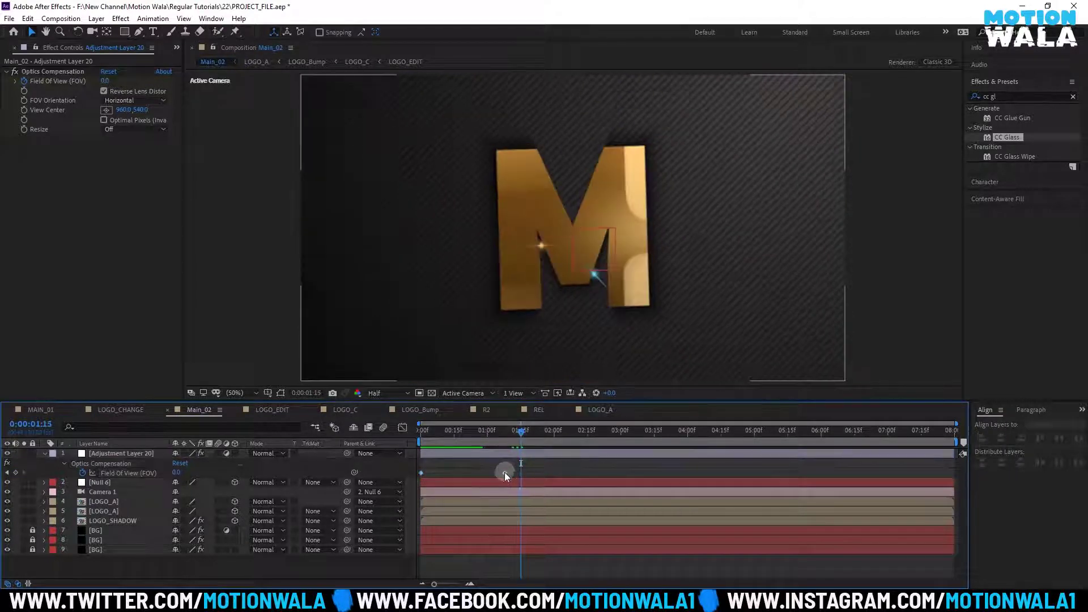
mouse_move(506, 473)
left_mouse_down()
mouse_move(520, 473)
mouse_move(418, 490)
left_mouse_up()
key("F9")
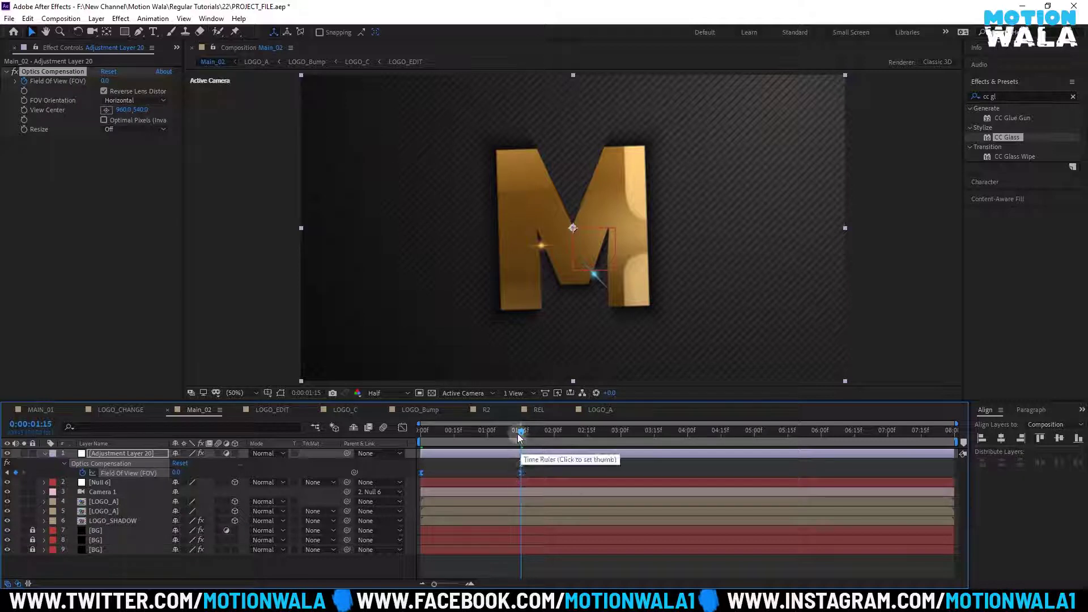
left_click_drag(518, 434, 280, 459)
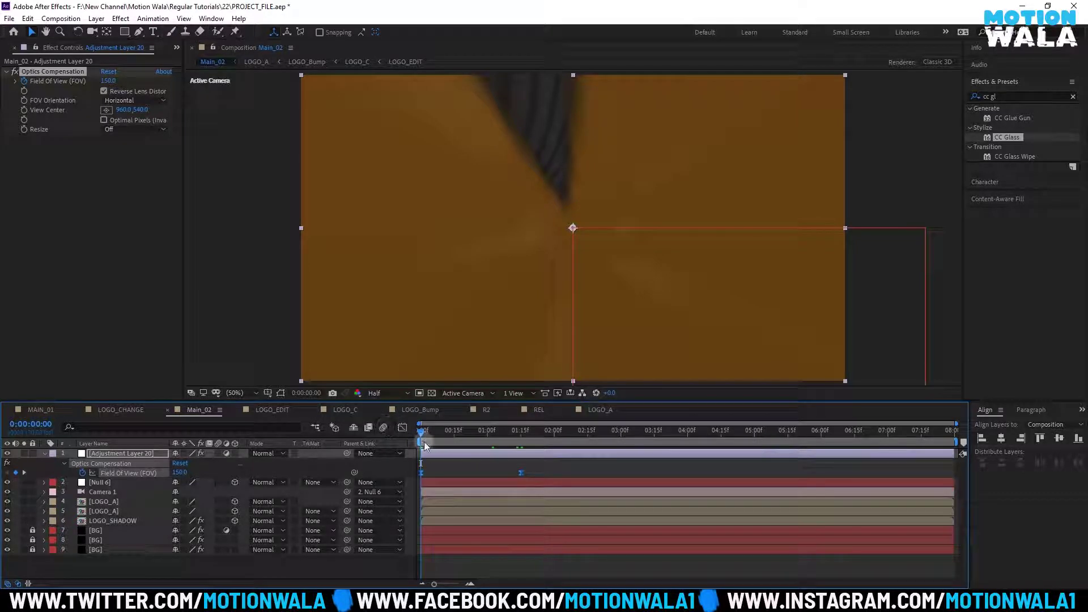
Stretch the Field Of View speed-curve influence handle for a longer ease, then preview the push-in
left_click(403, 428)
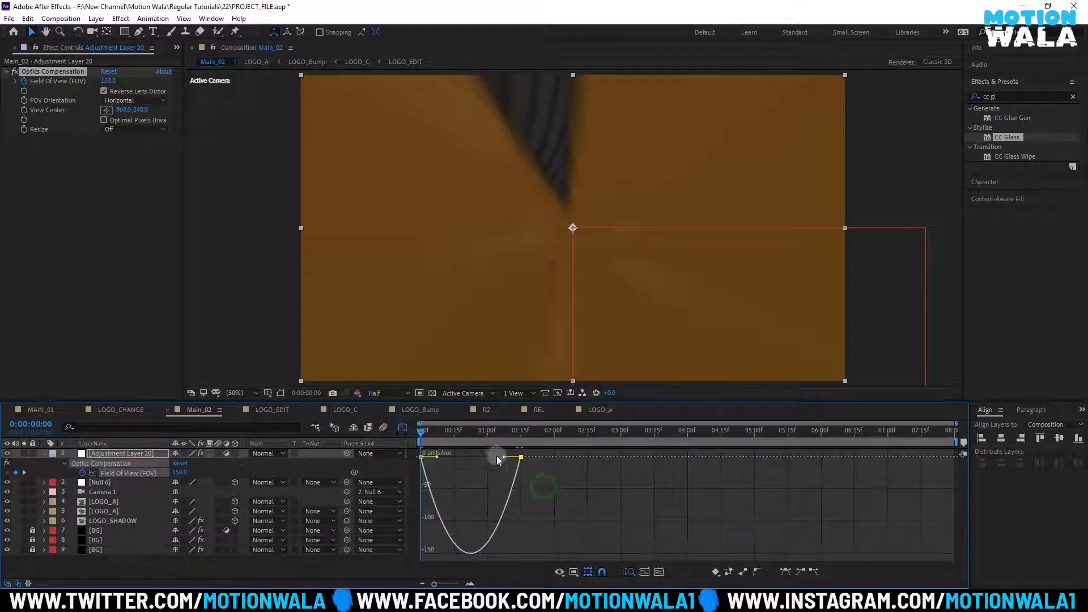
left_click_drag(505, 458, 441, 458)
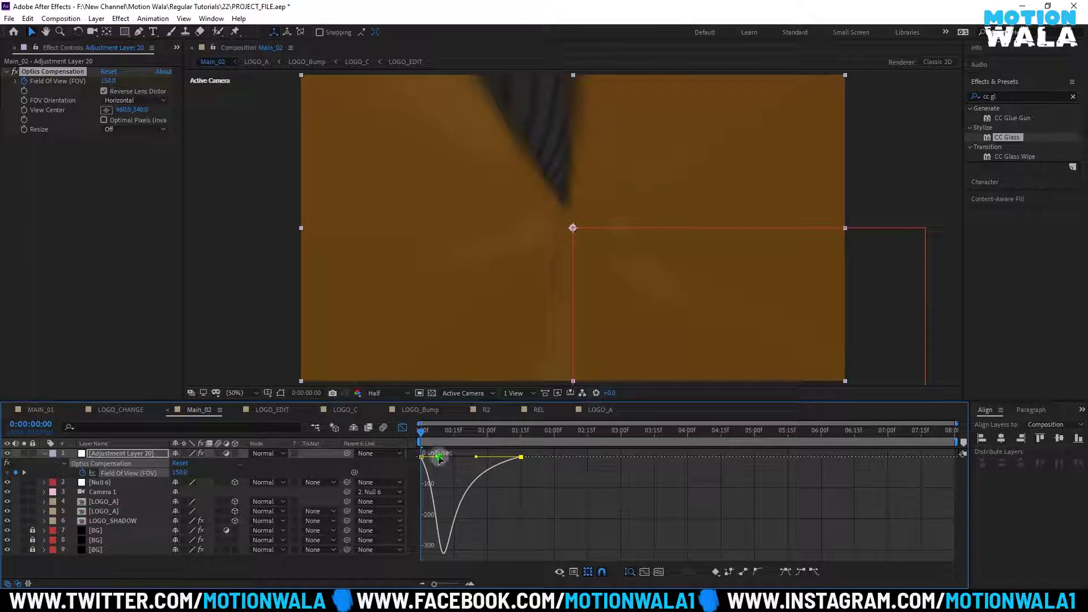
right_click(523, 509)
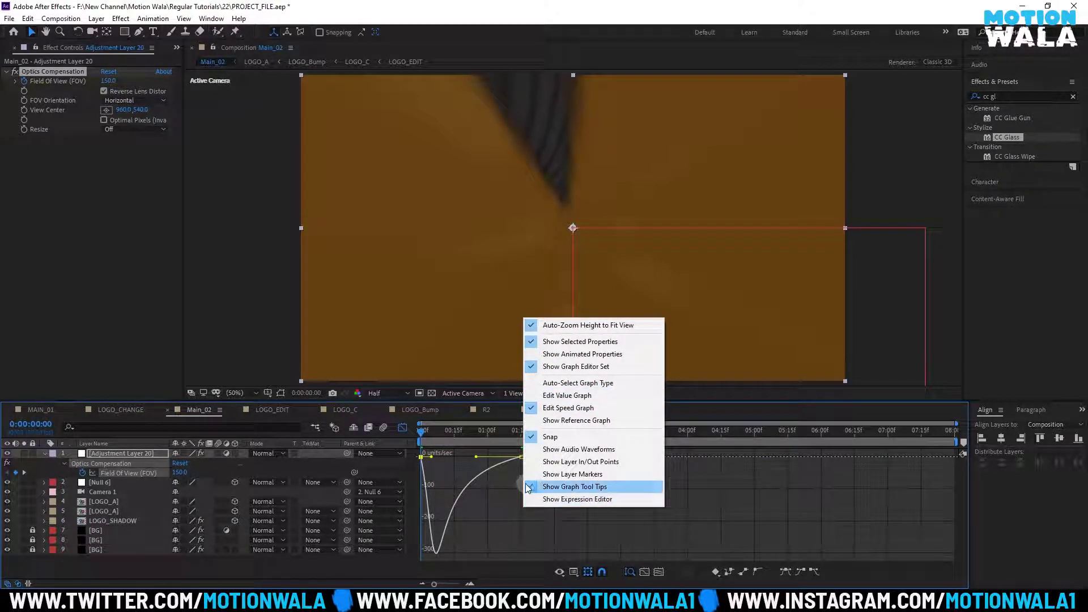
left_click(440, 458)
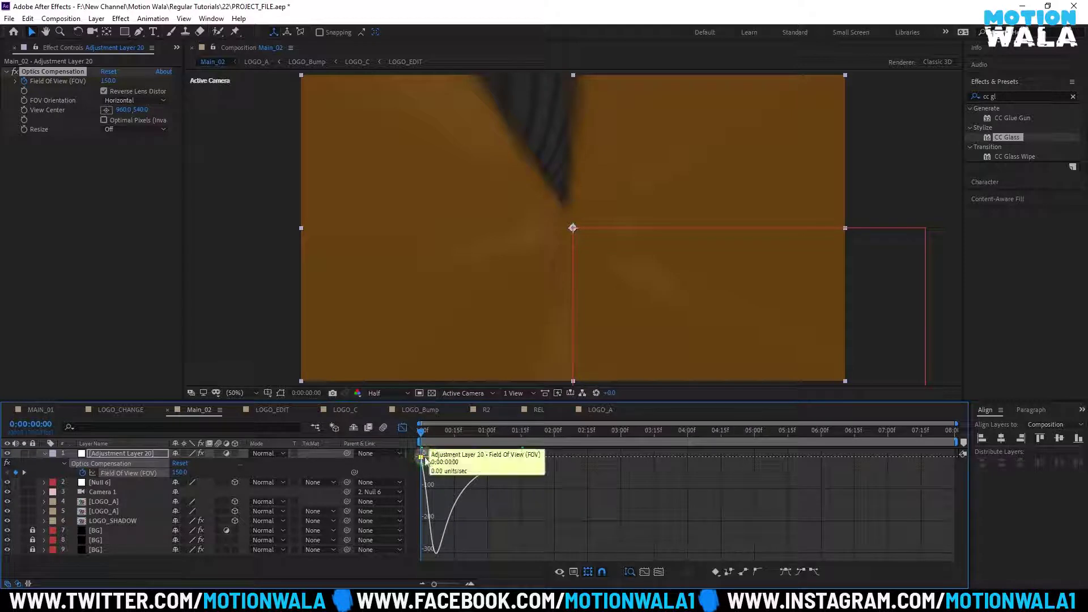
left_click(427, 459)
key("space")
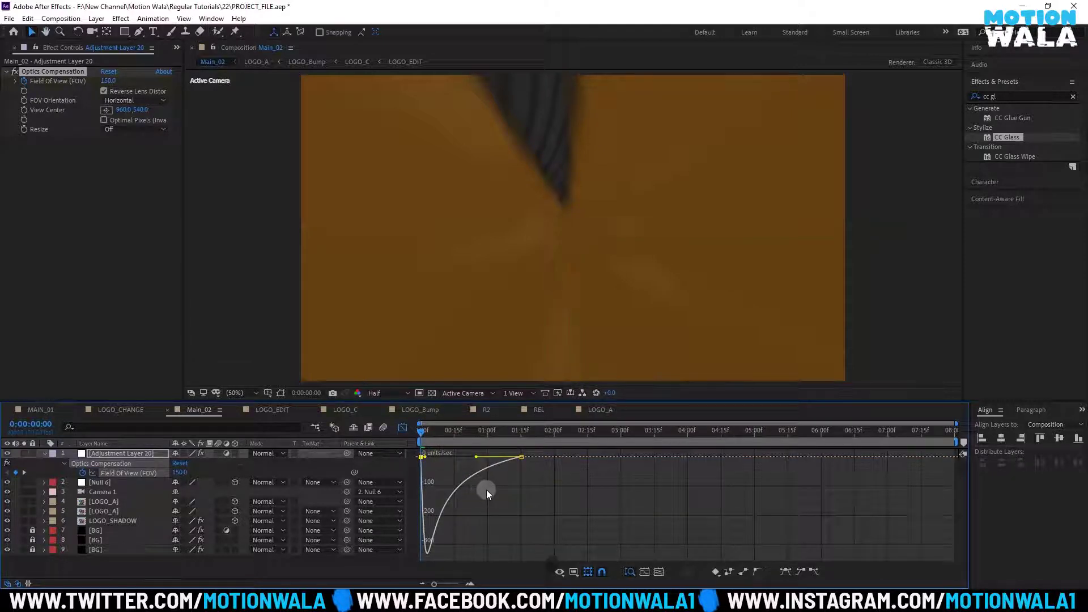
key("space")
left_click(464, 460)
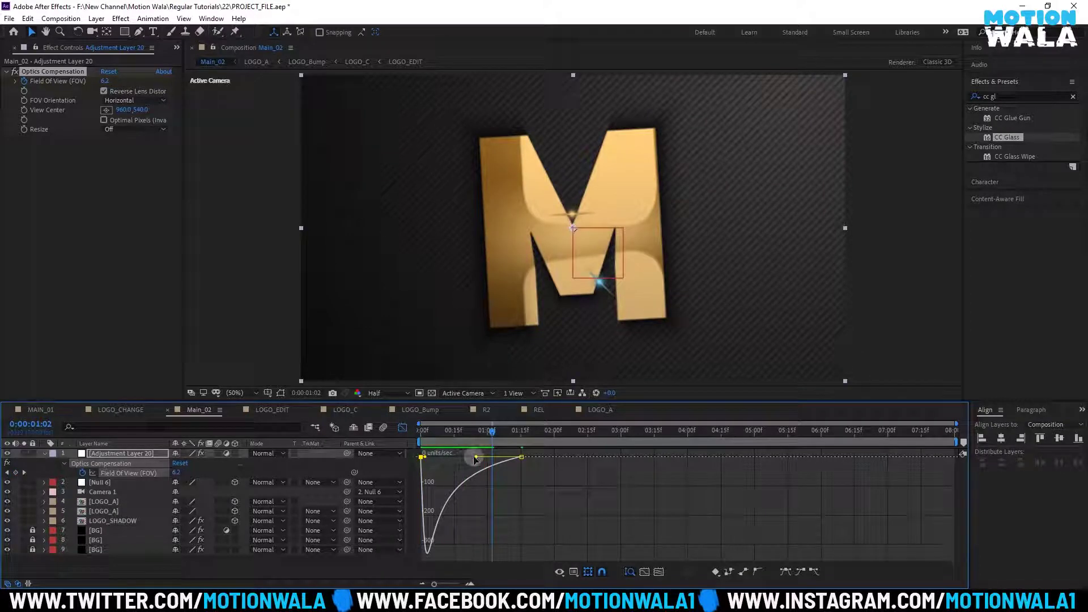
left_click_drag(475, 460, 489, 456)
key("Home")
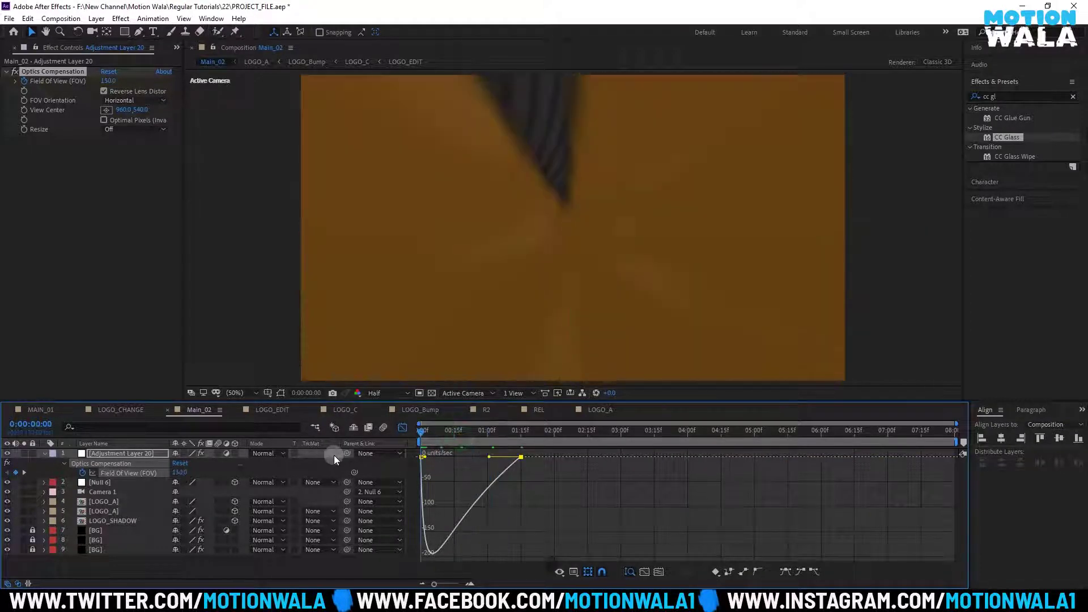
key("space")
Collapse Adjustment Layer 20's effect properties, save the project, and reselect the layer
left_click(403, 428)
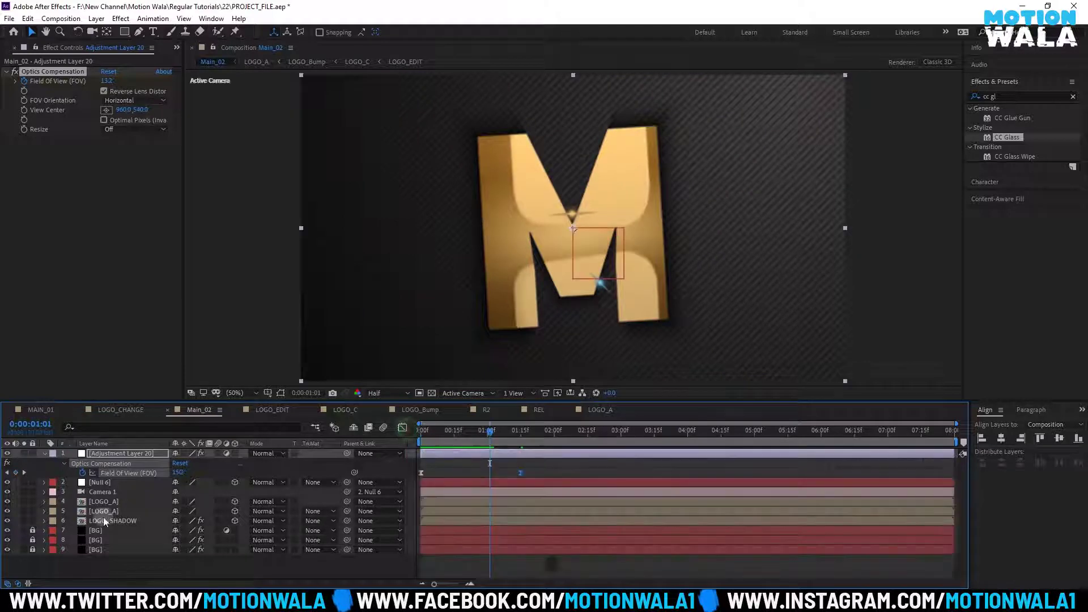
left_click(44, 454)
key("ctrl+s")
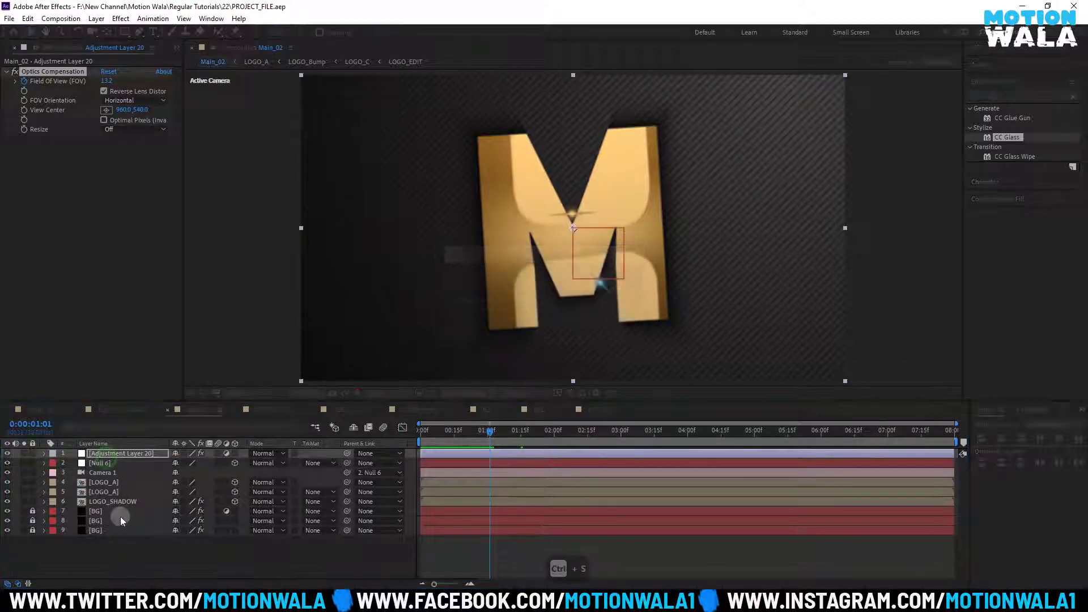
left_click(152, 534)
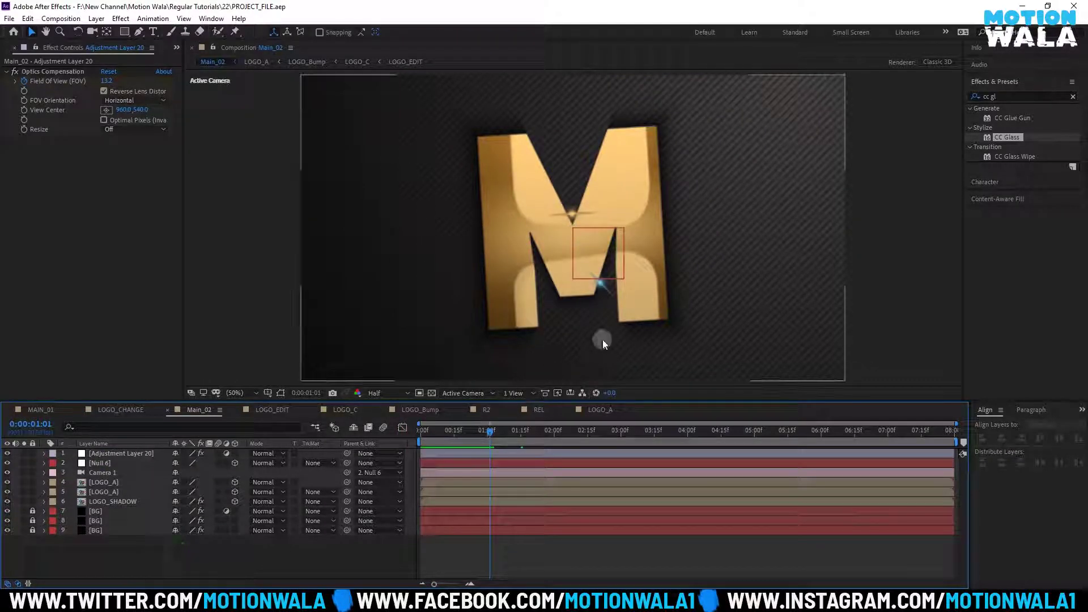
key("ctrl+s")
left_click(113, 483)
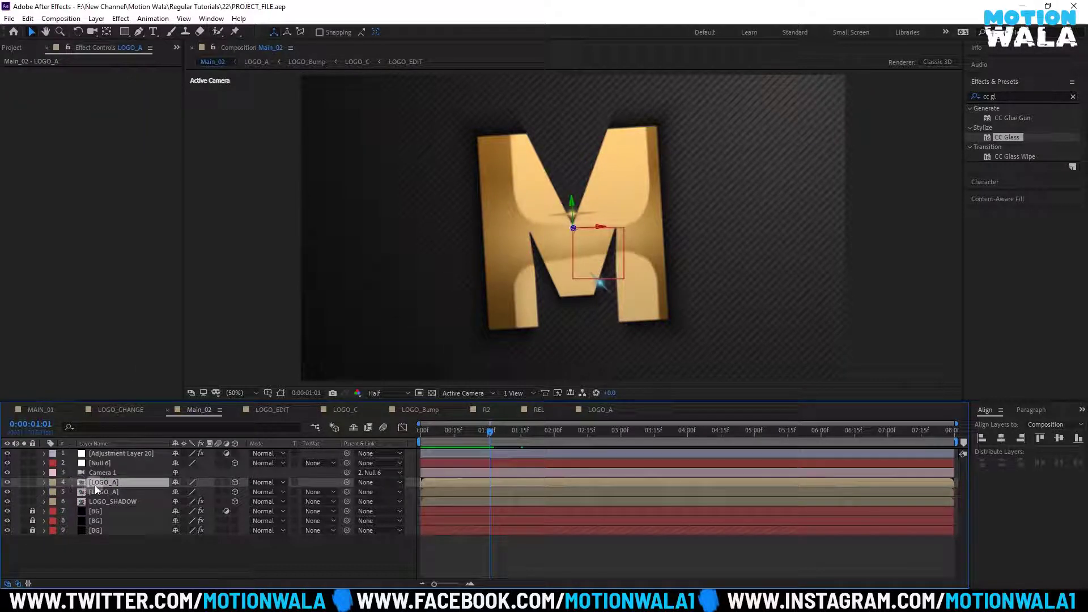
left_click(139, 454)
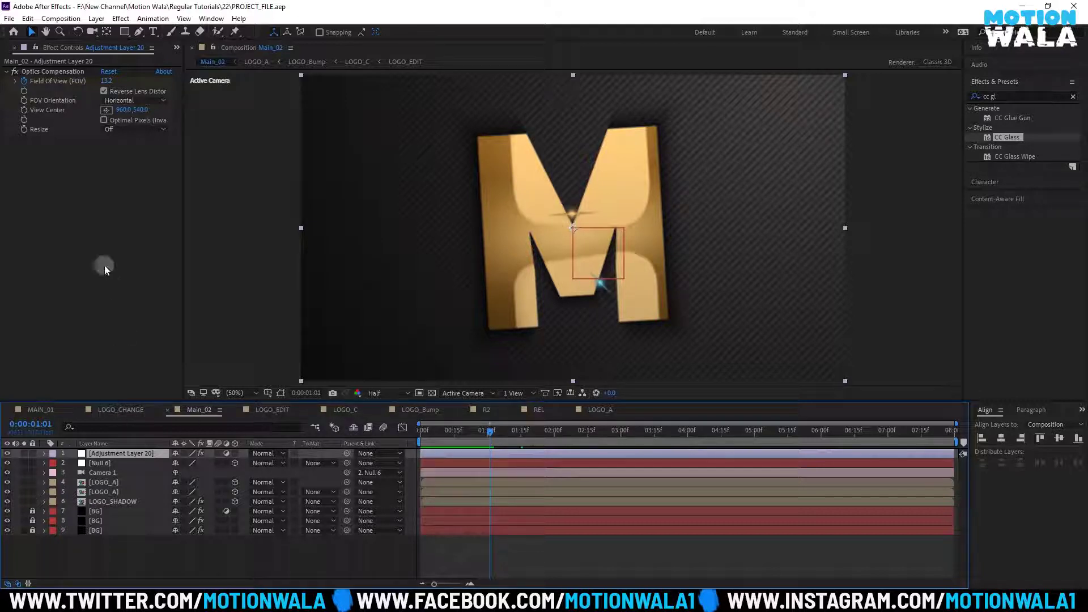
key("ctrl+space")
type("c")
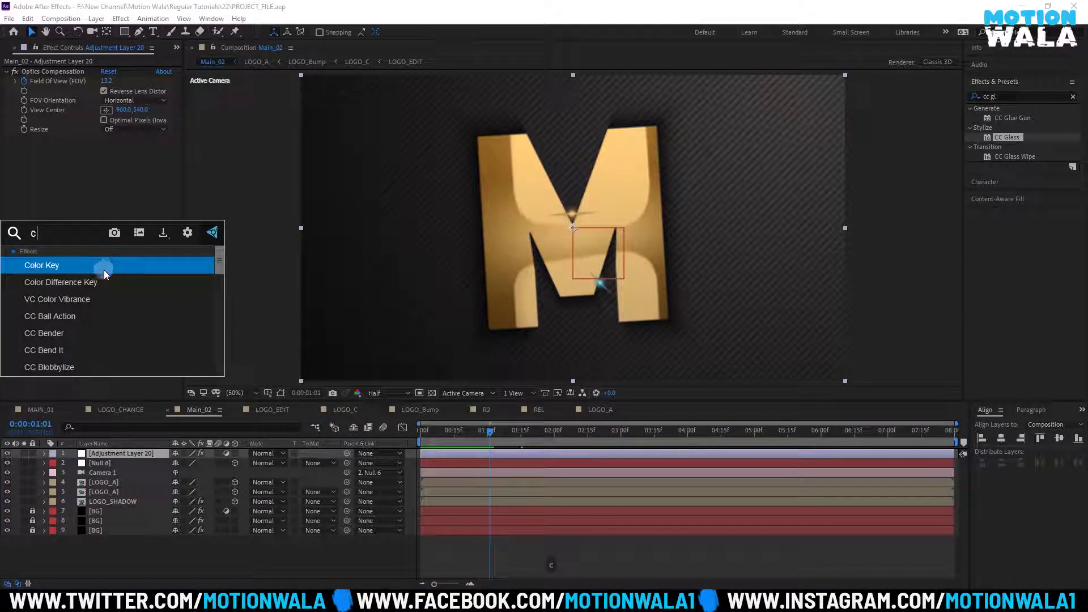
type("c r")
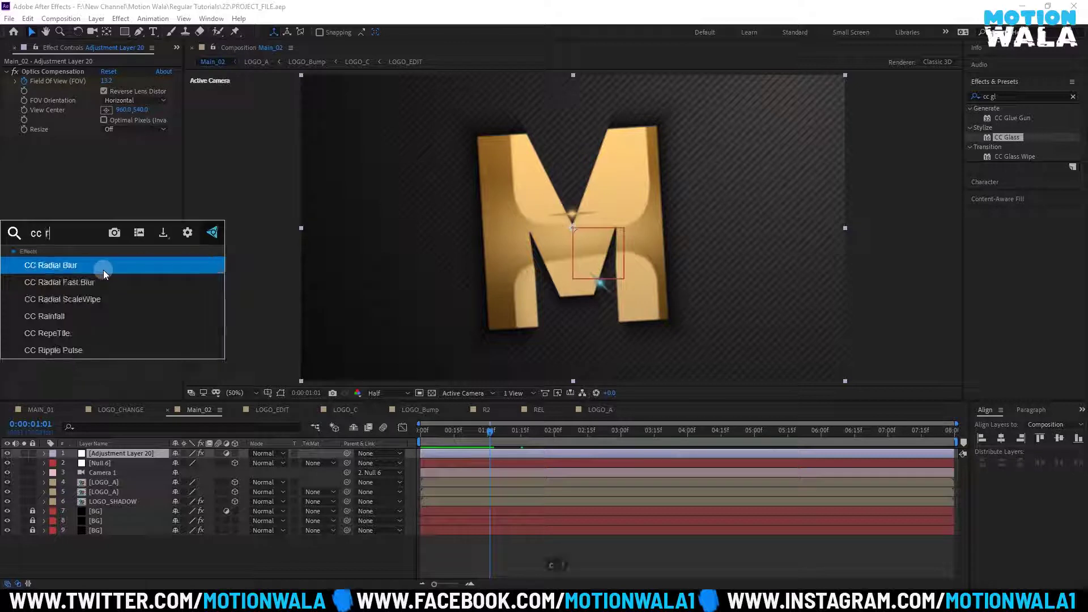
left_click(74, 271)
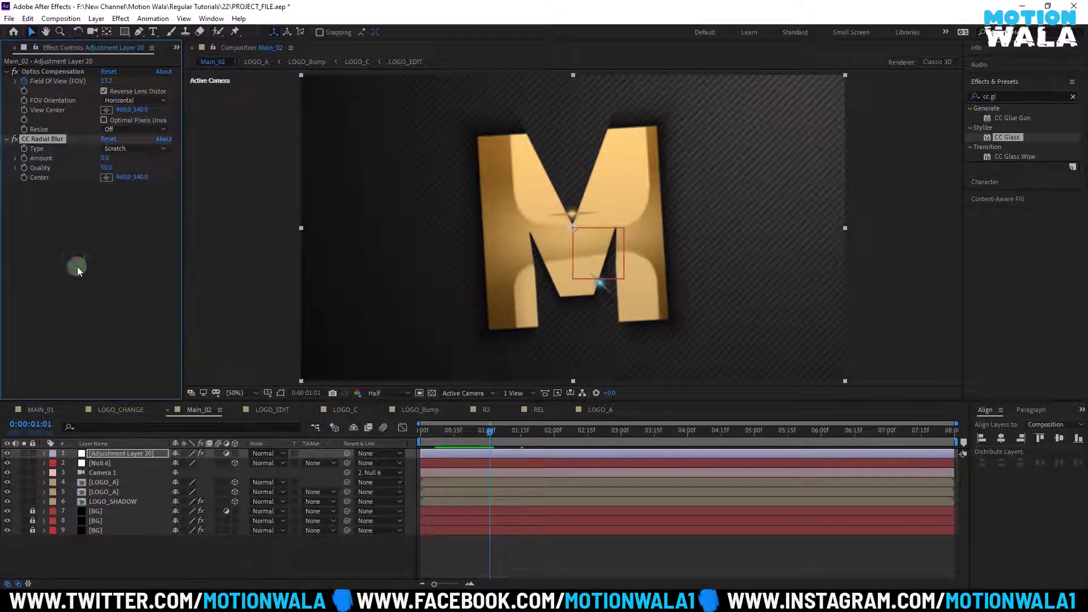
left_click(119, 149)
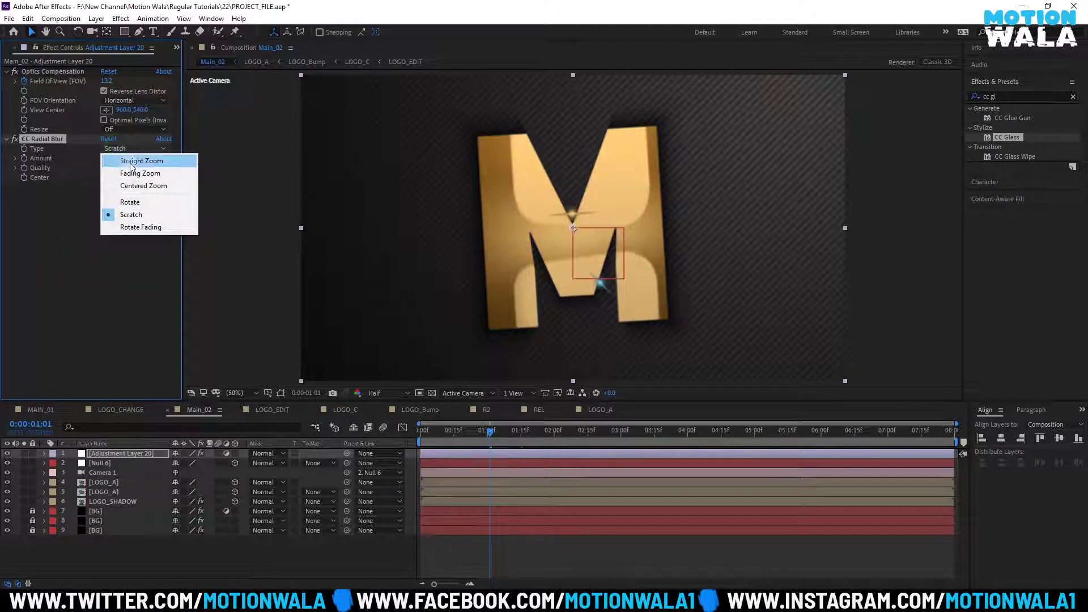
left_click(131, 162)
left_click(119, 148)
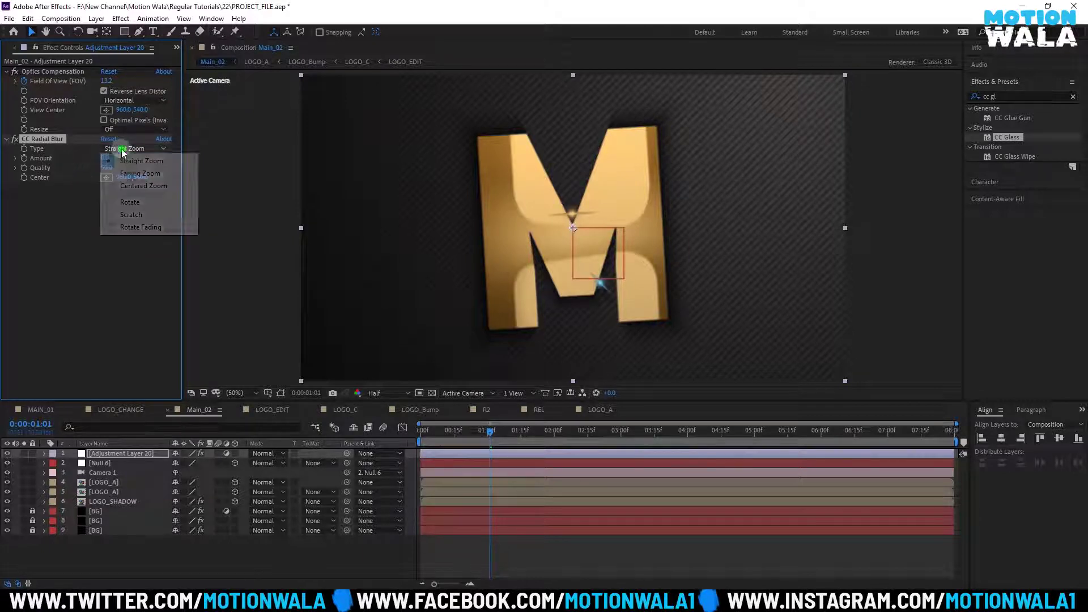
left_click(135, 214)
left_click(42, 139)
key("Delete")
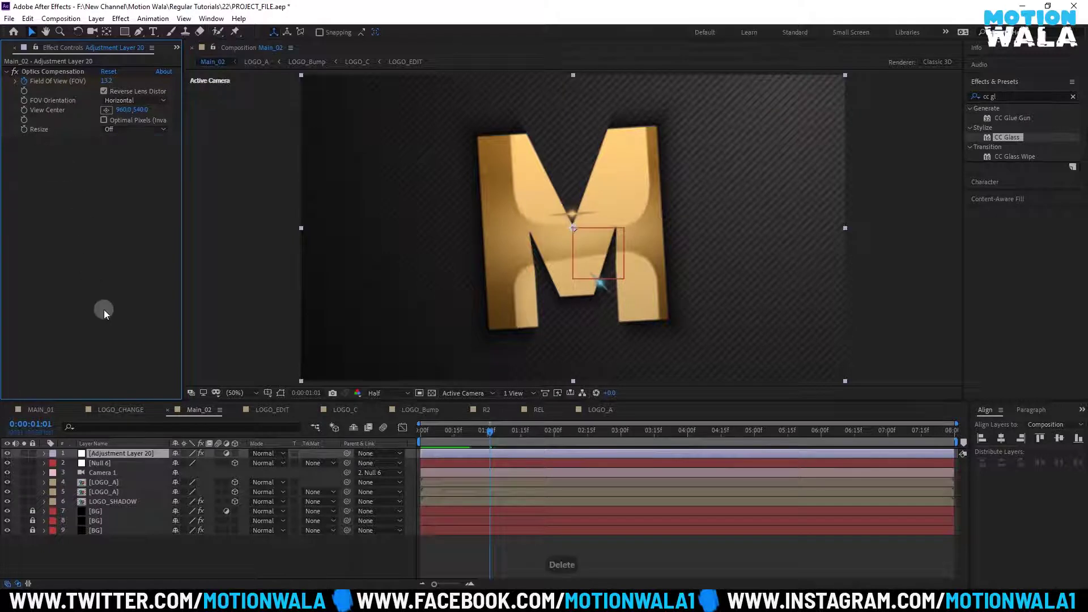
key("ctrl+space")
type("cc")
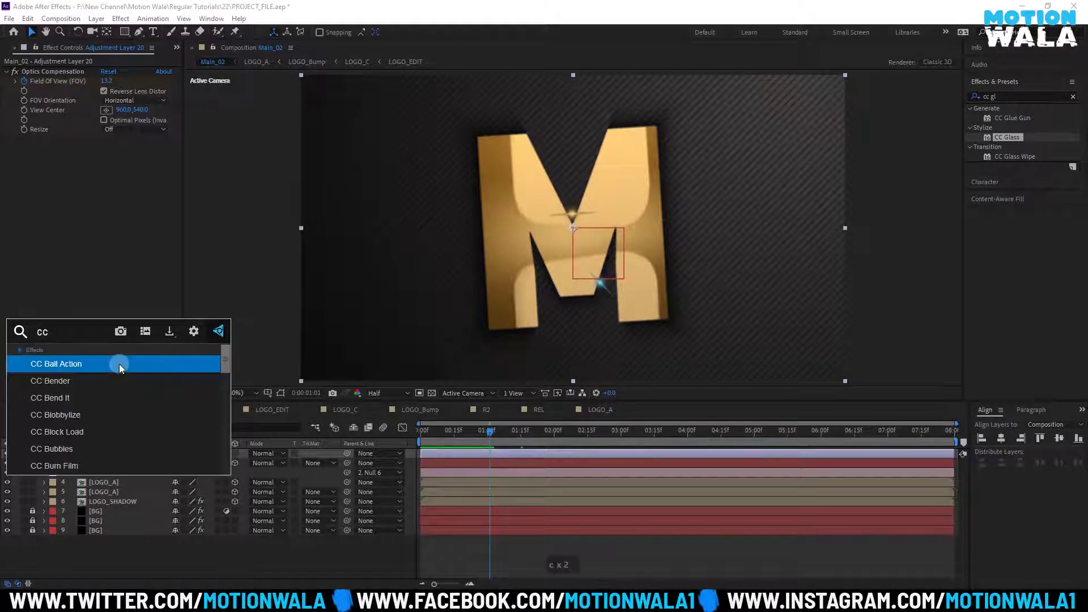
type(" le")
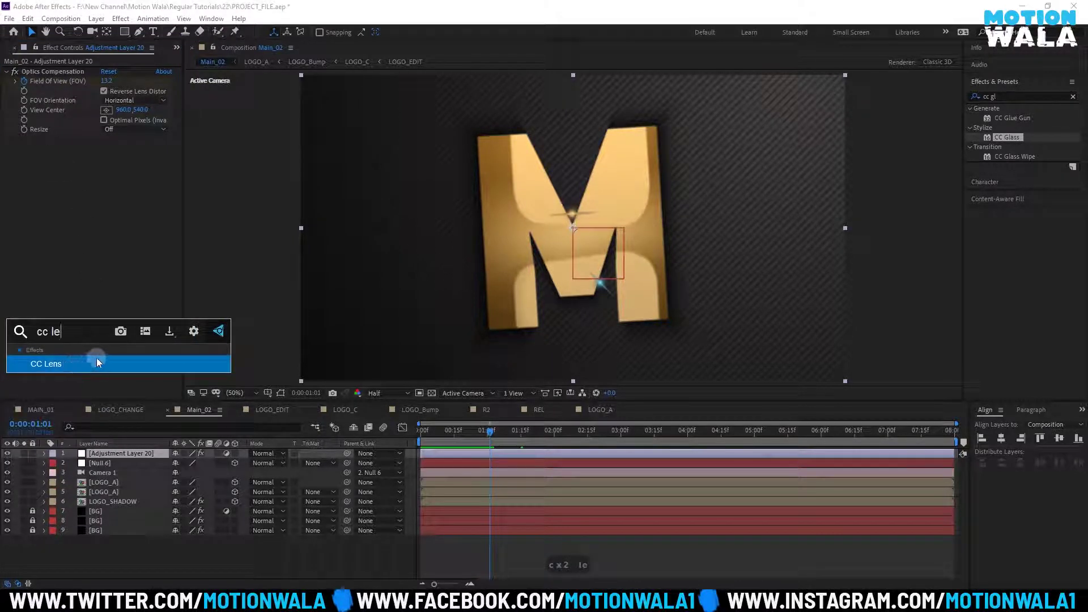
key("BackSpace")
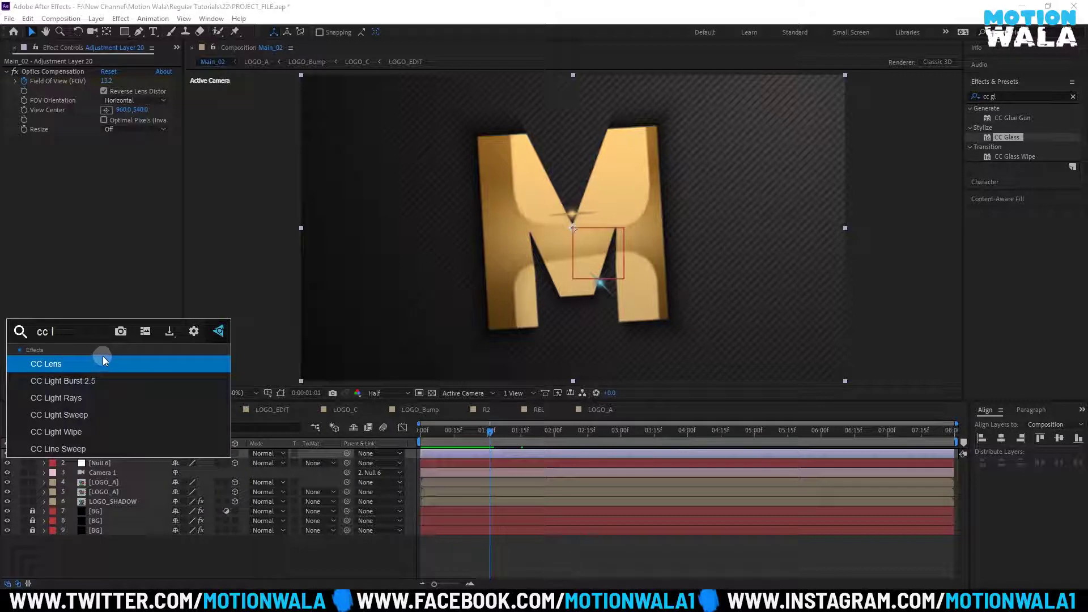
type("e")
key("BackSpace")
key("BackSpace")
key("BackSpace")
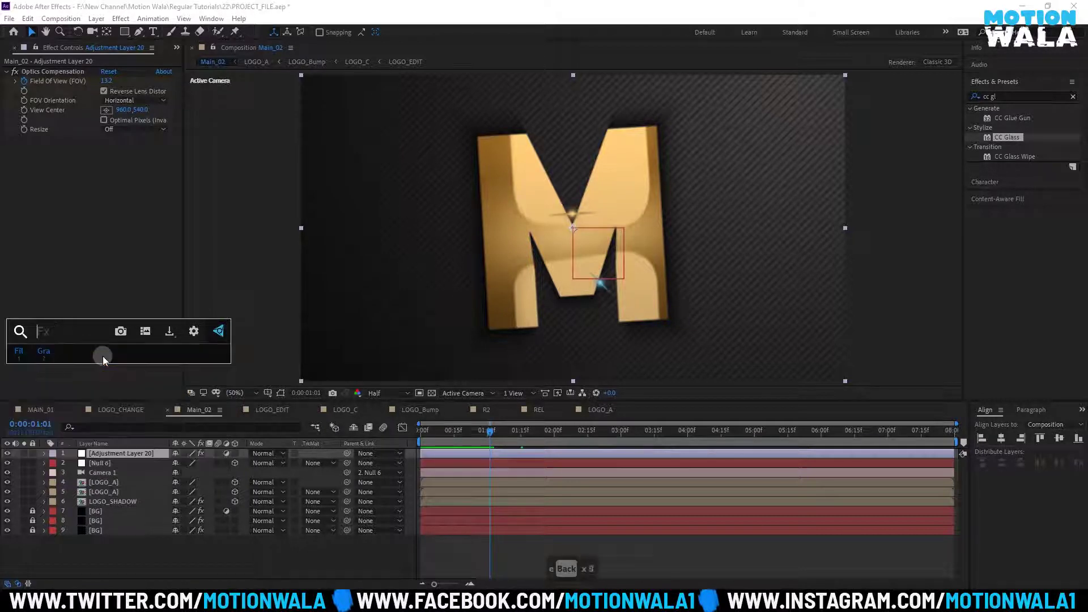
key("BackSpace")
key("BackSpace")
type("len")
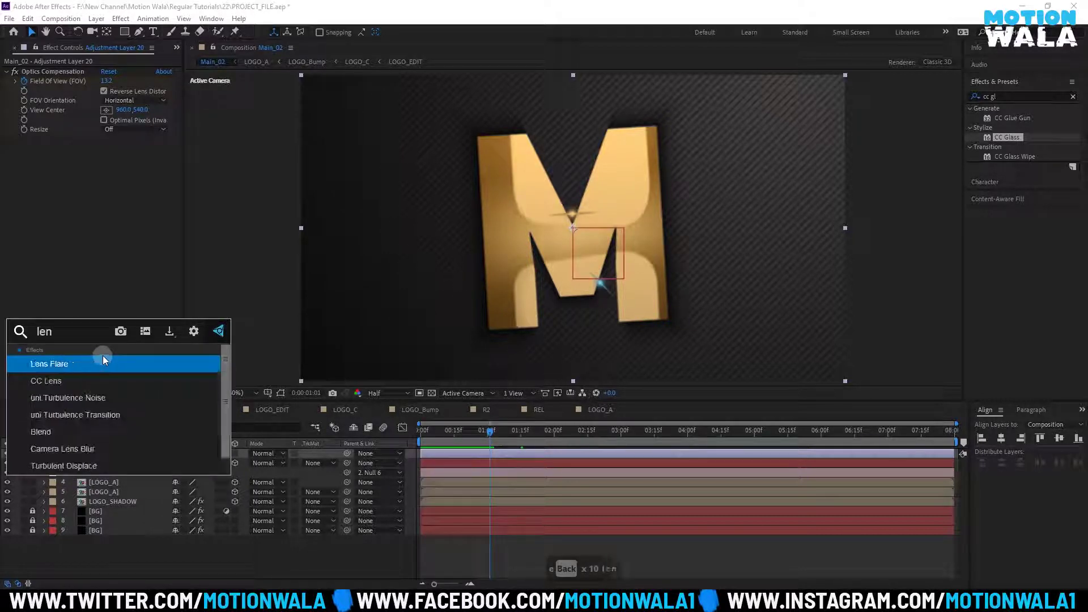
type("s")
left_click(80, 396)
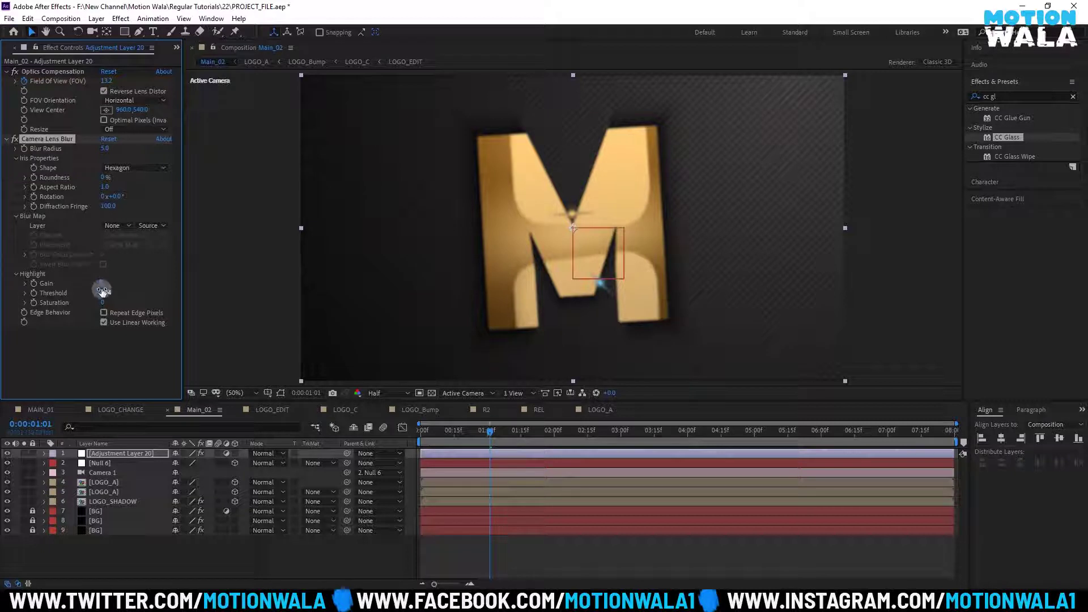
mouse_move(102, 283)
left_mouse_down()
mouse_move(168, 293)
mouse_move(103, 286)
mouse_move(103, 149)
mouse_move(196, 146)
left_mouse_up()
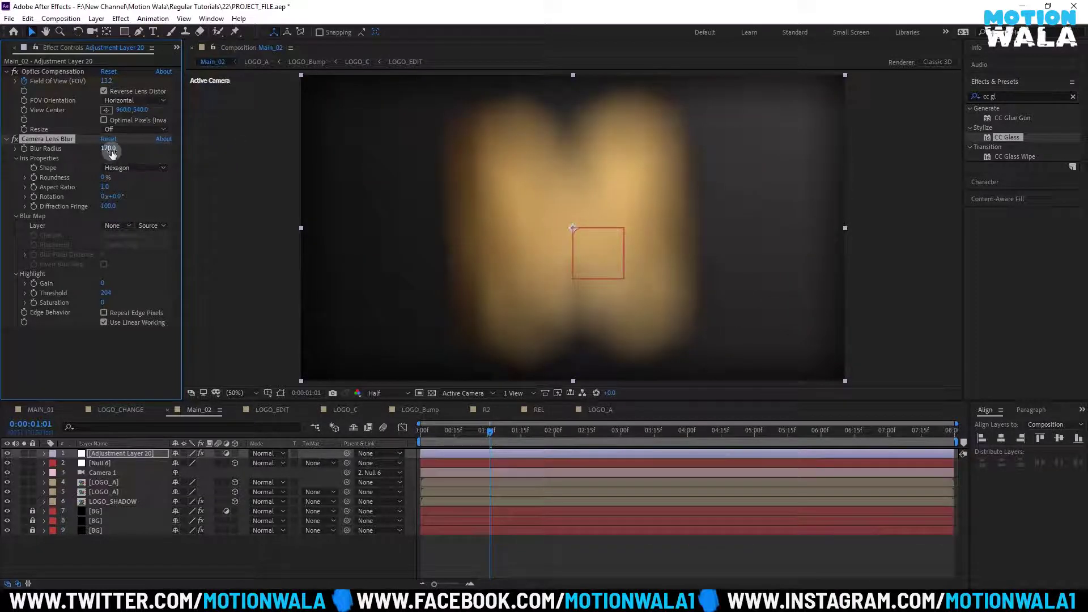
key("ctrl+z")
left_click(112, 149)
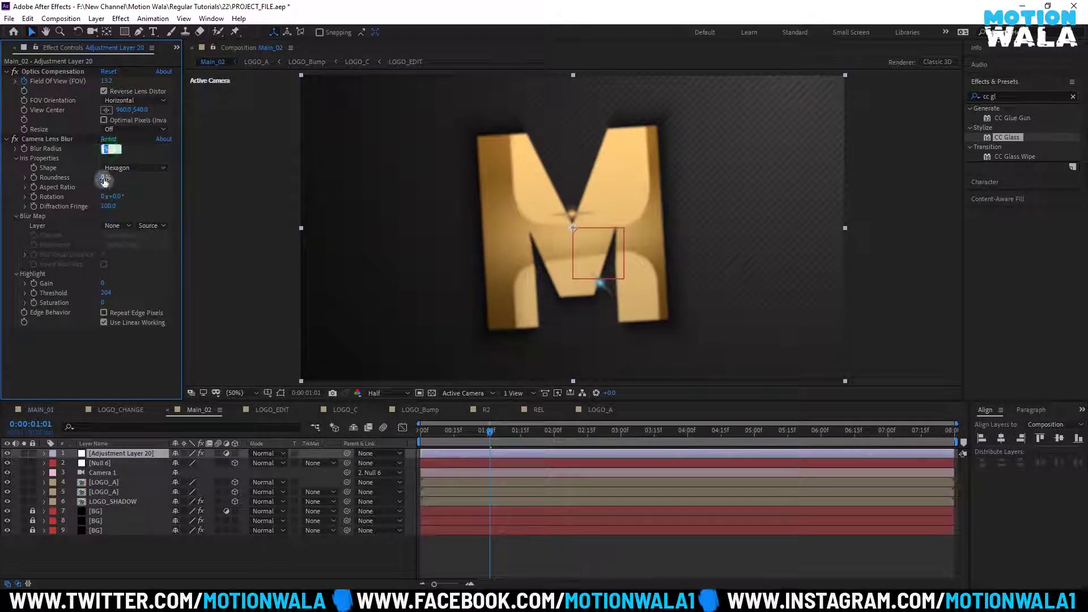
type("25")
left_click(81, 321)
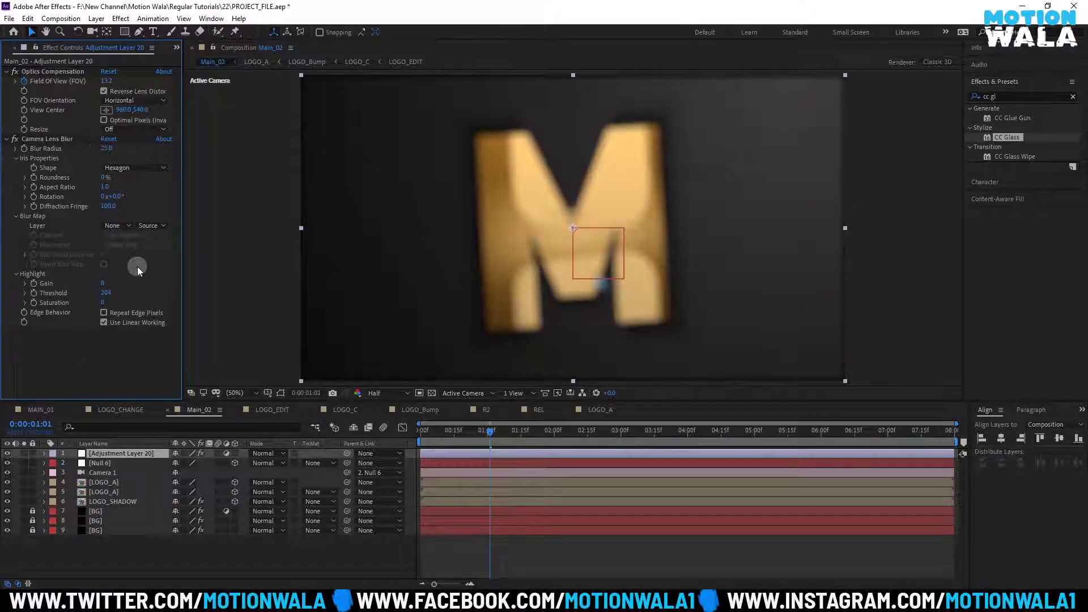
left_click_drag(107, 283, 232, 285)
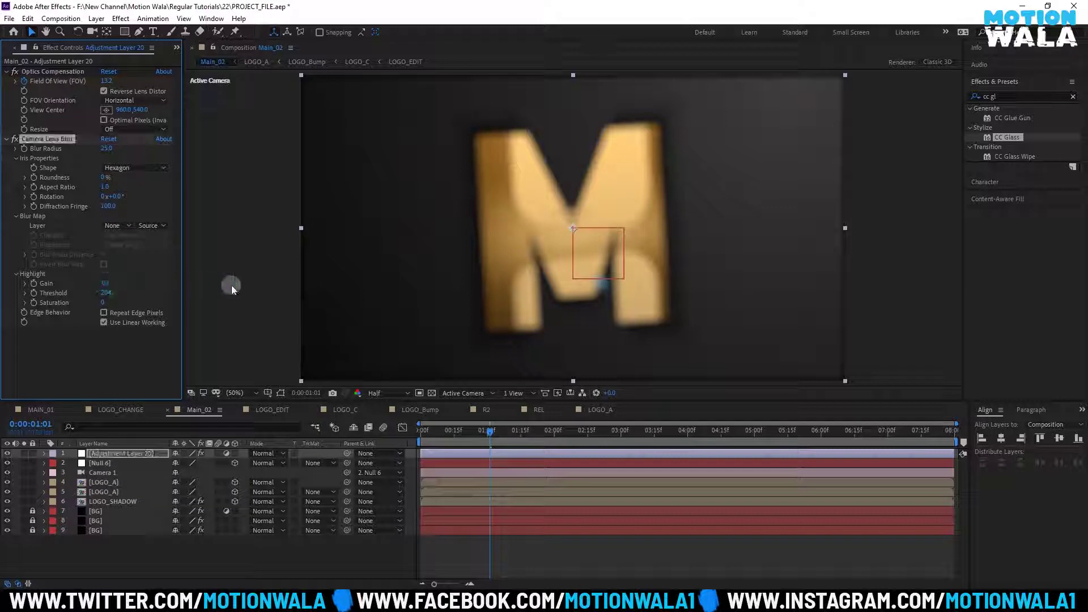
key("ctrl+z")
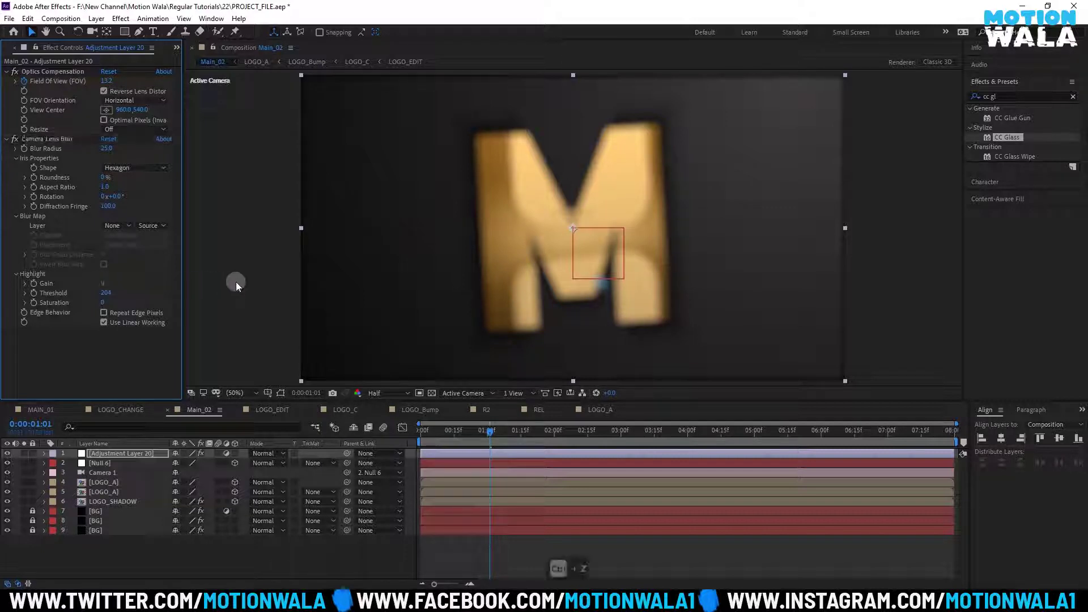
left_click(105, 148)
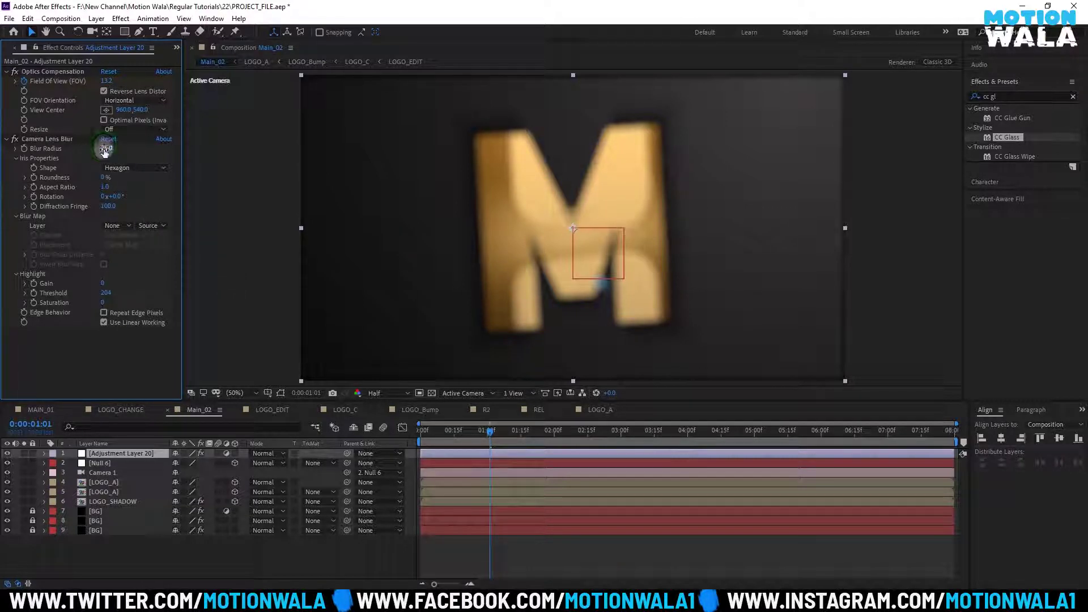
left_click(110, 169)
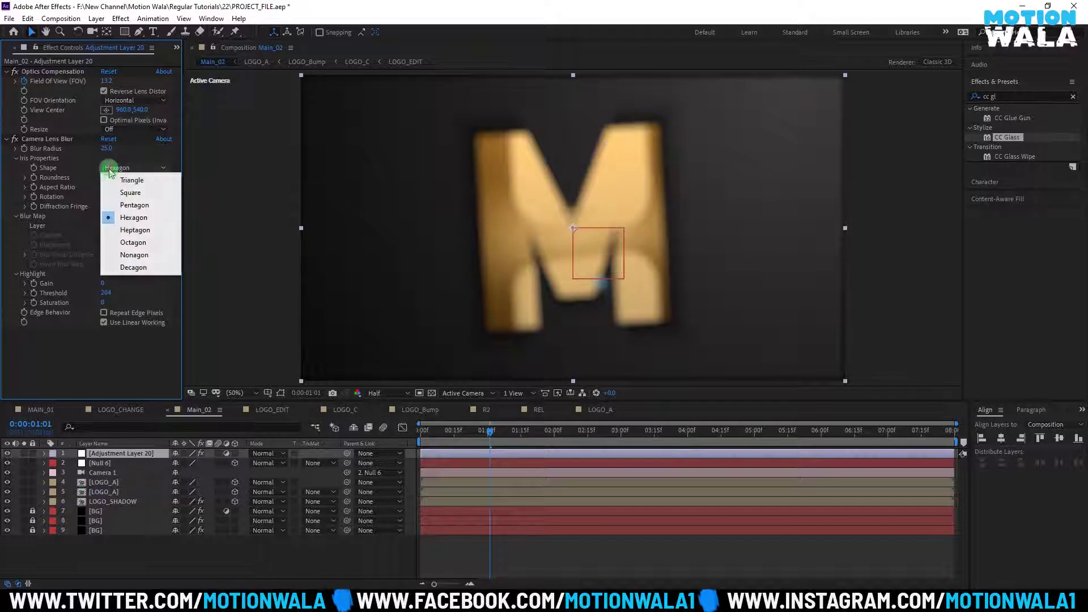
left_click(130, 192)
key("ctrl+z")
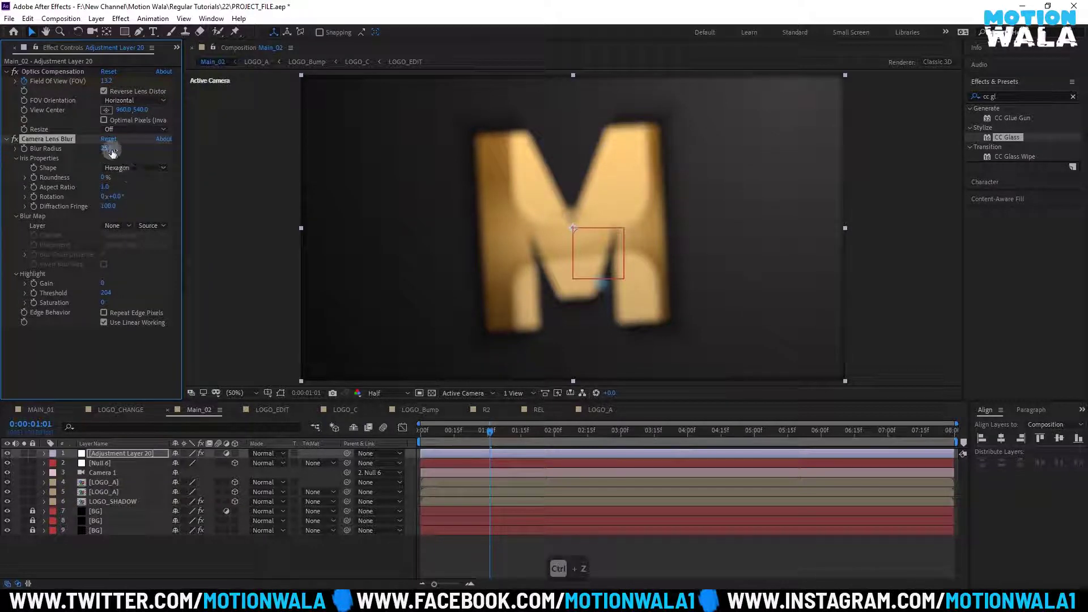
left_click(47, 139)
key("Delete")
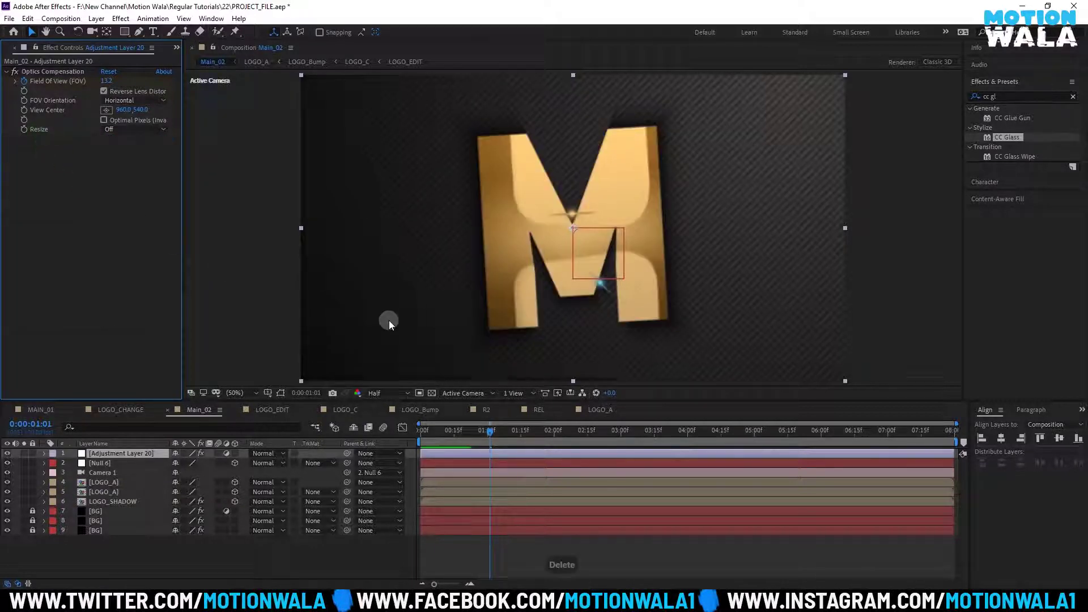
key("ctrl+space")
type("cc")
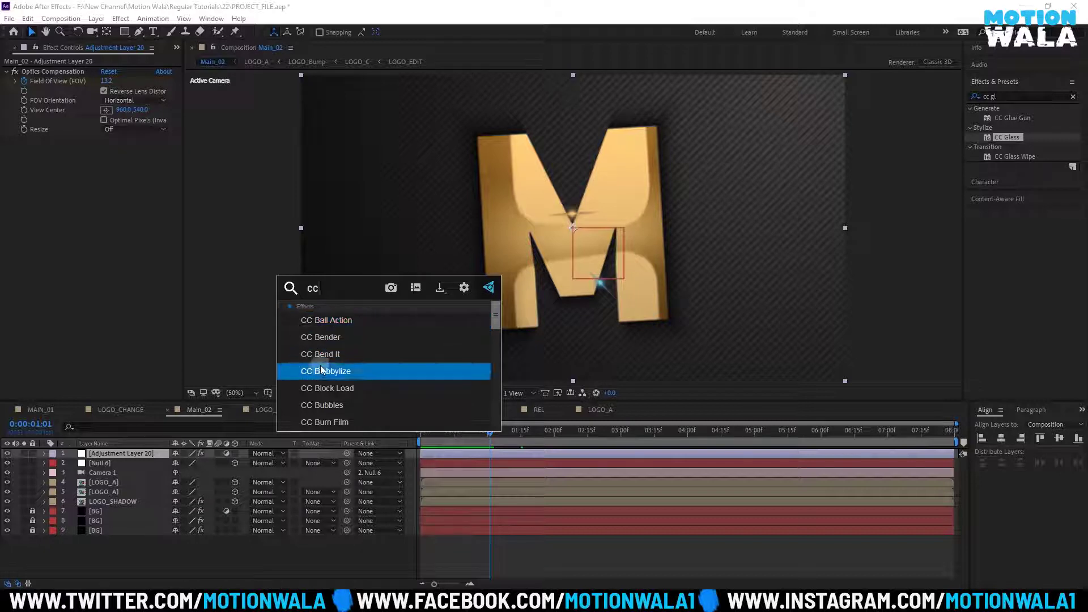
left_click(476, 555)
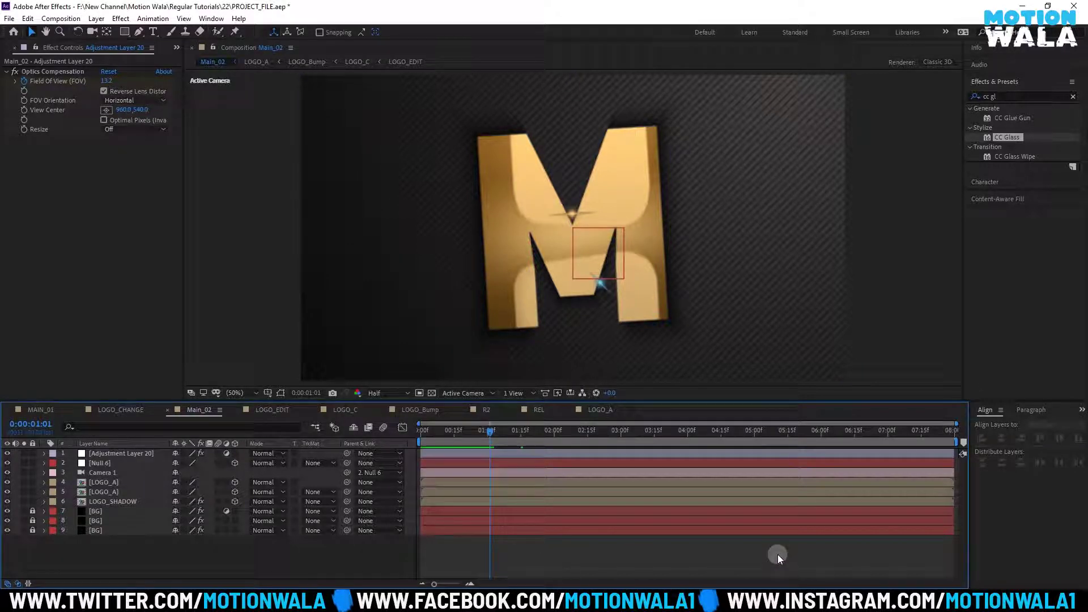
left_click(680, 152)
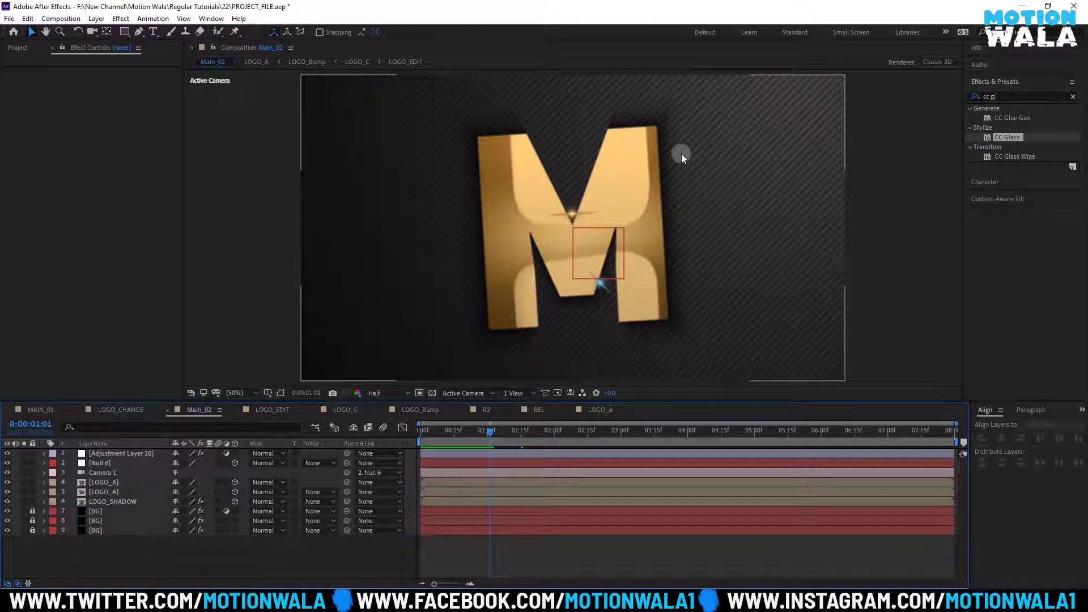
left_click(115, 359)
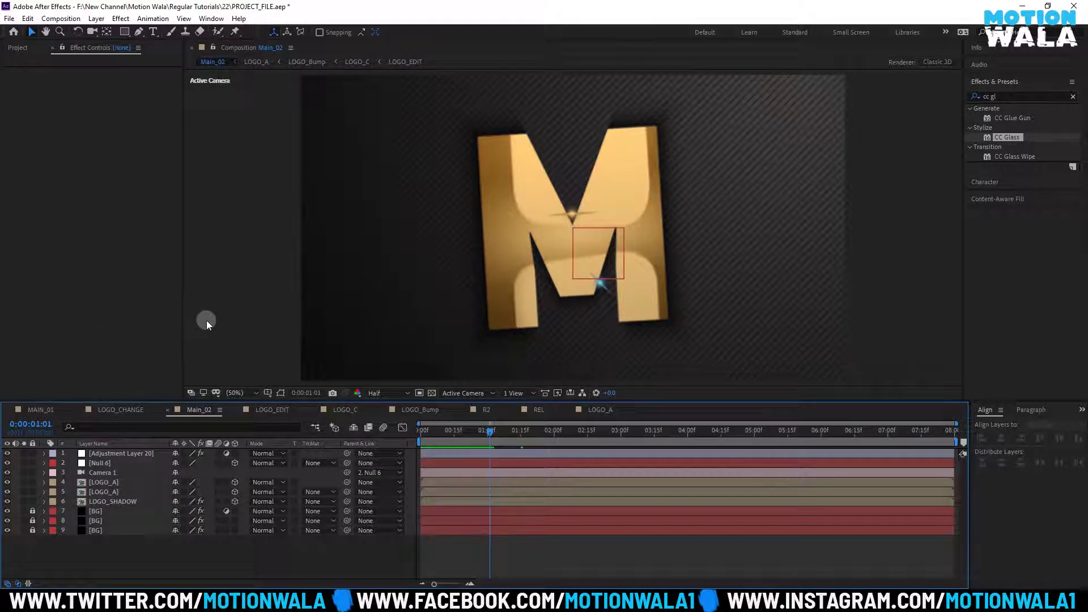
left_click(102, 456)
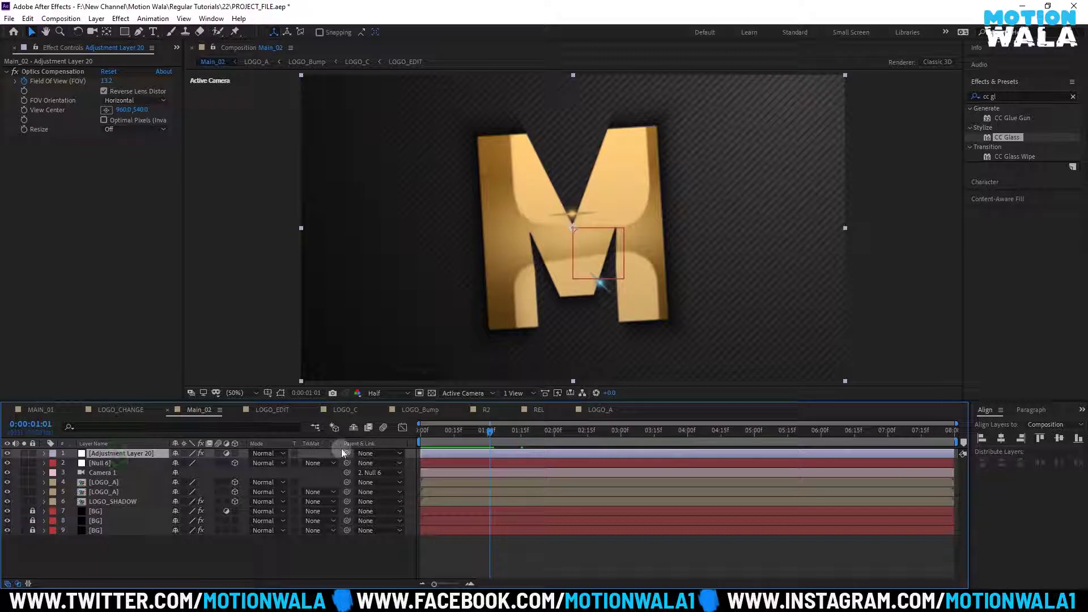
Apply Radial Blur to Adjustment Layer 20 and set its Type to Zoom
mouse_move(433, 441)
left_mouse_down()
mouse_move(468, 443)
mouse_move(455, 448)
left_mouse_up()
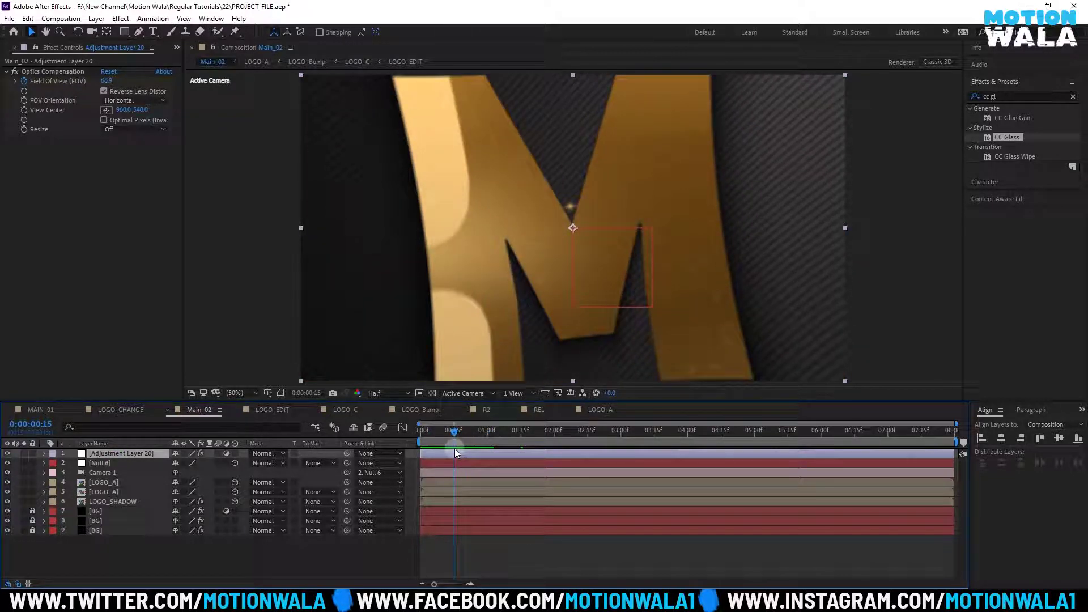
key("ctrl+space")
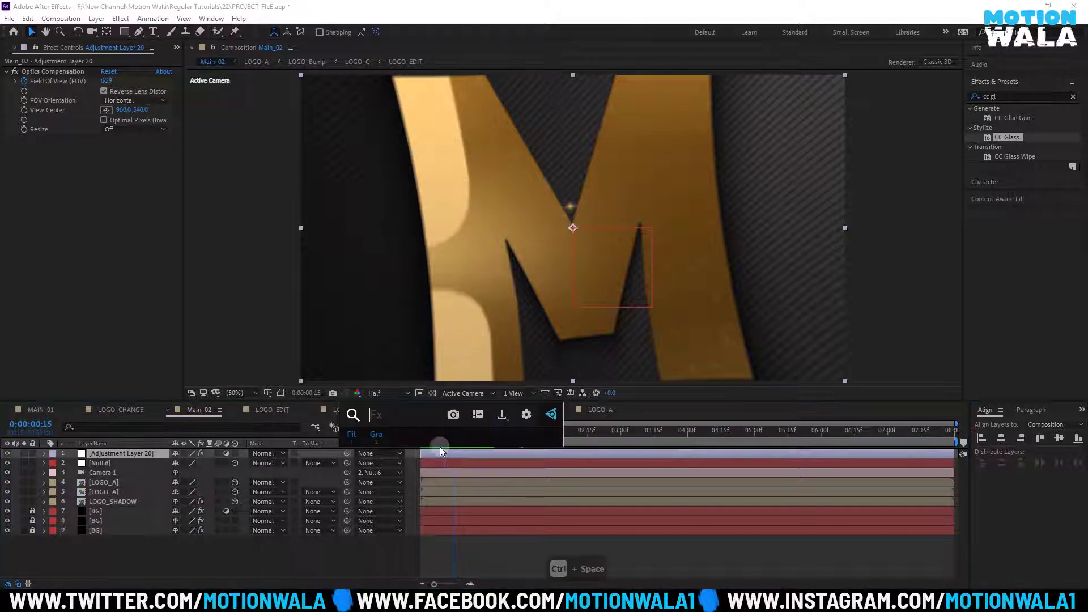
type("r")
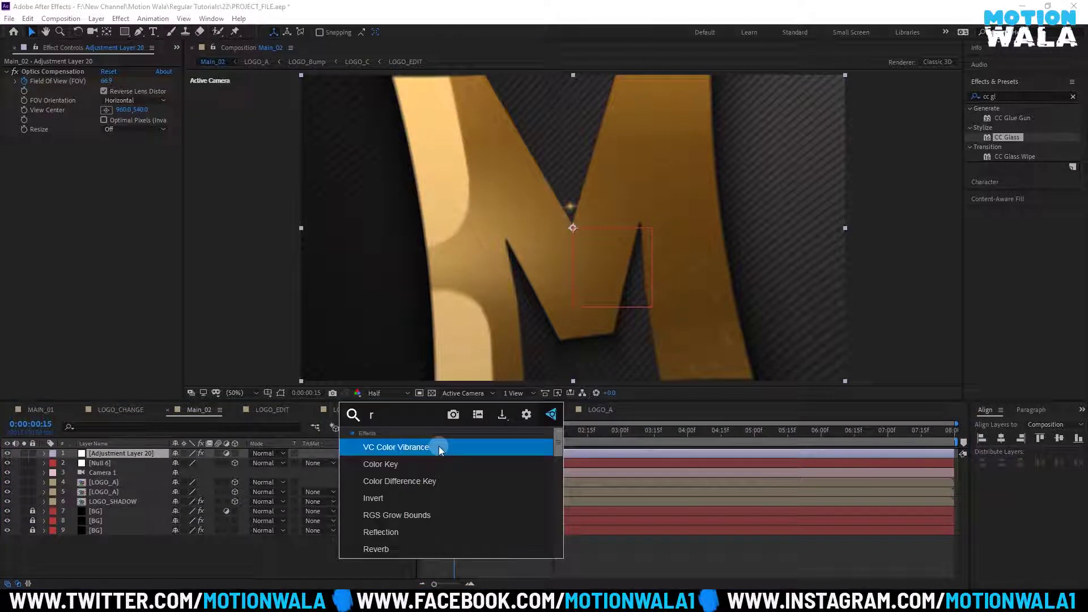
type("i")
key("BackSpace")
type("a")
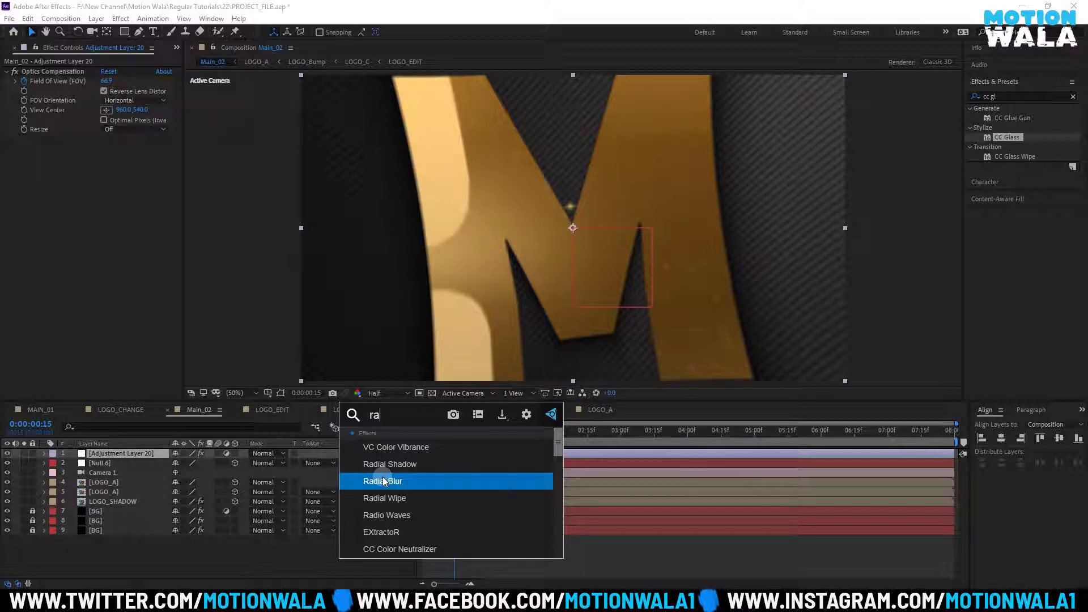
left_click(383, 481)
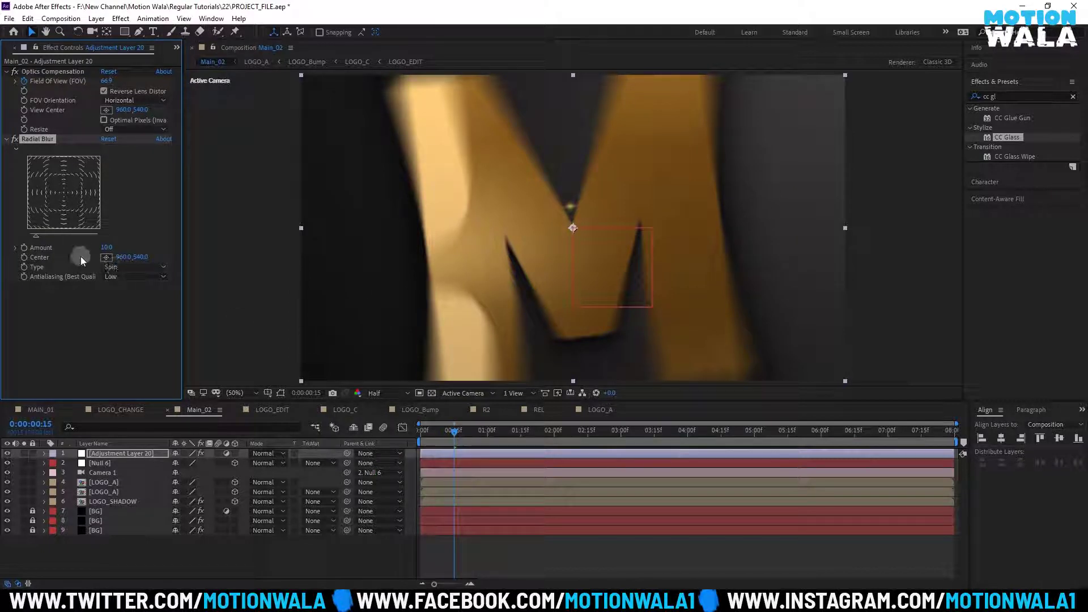
left_click(136, 267)
left_click(126, 294)
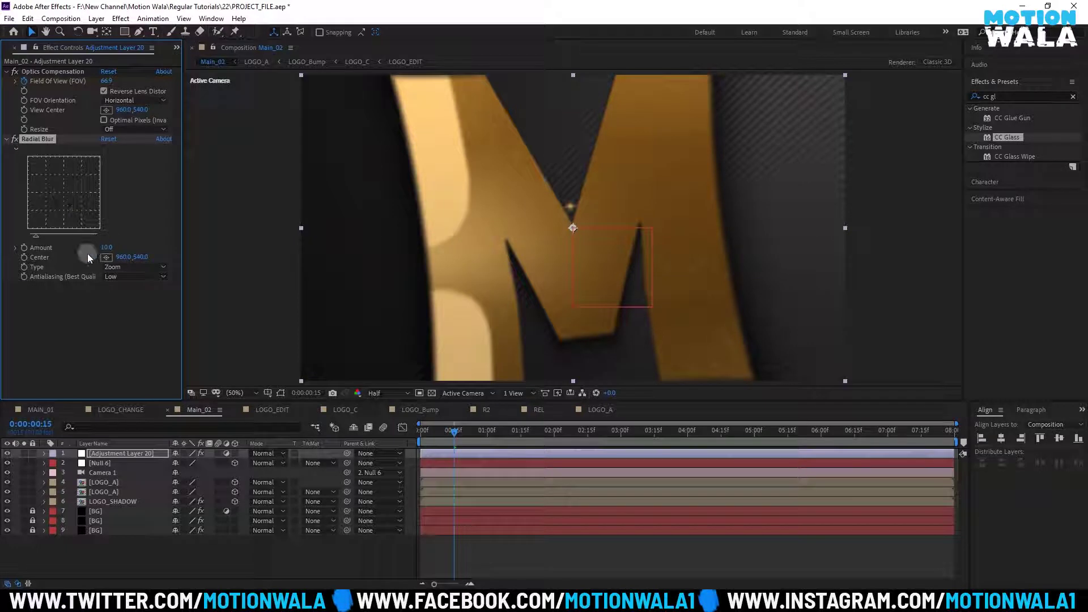
left_click_drag(103, 248, 378, 375)
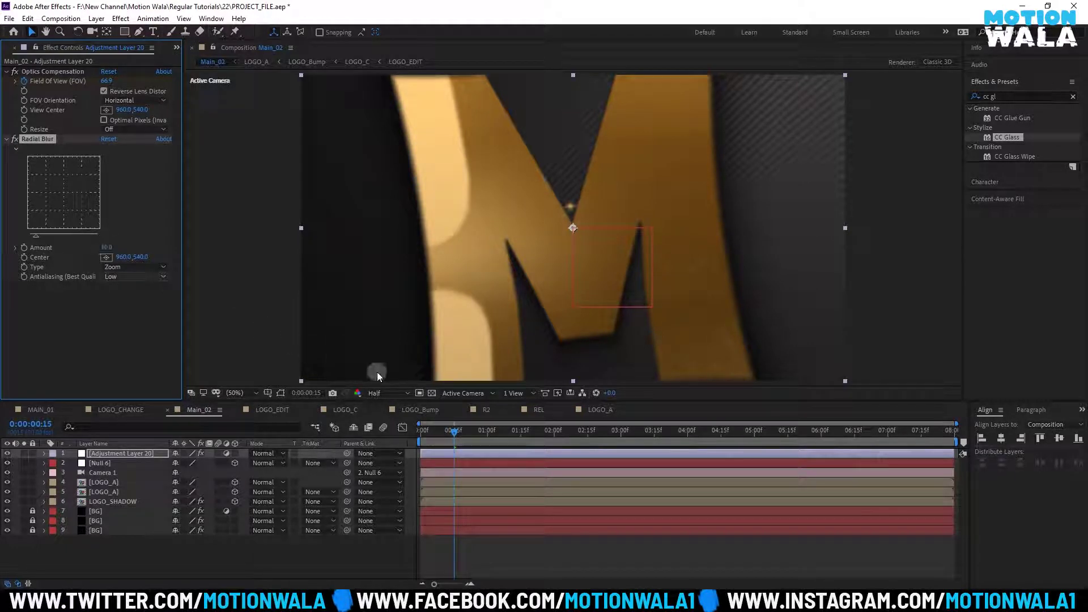
mouse_move(492, 431)
left_mouse_down()
mouse_move(553, 441)
mouse_move(489, 436)
left_mouse_up()
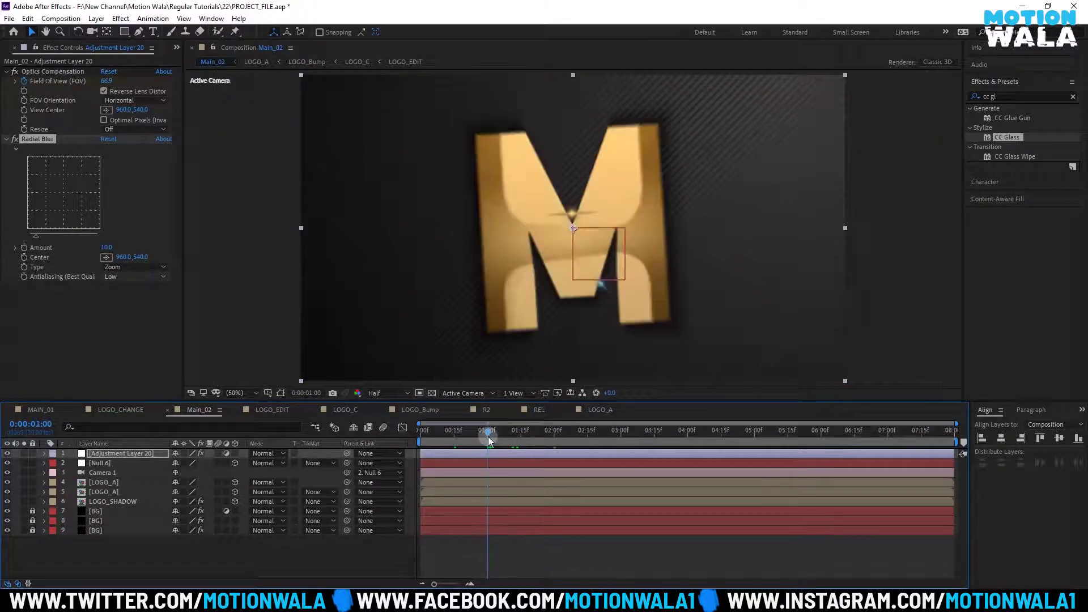
Keyframe the Radial Blur Amount at 0 at 0:00:01:15
left_click(25, 248)
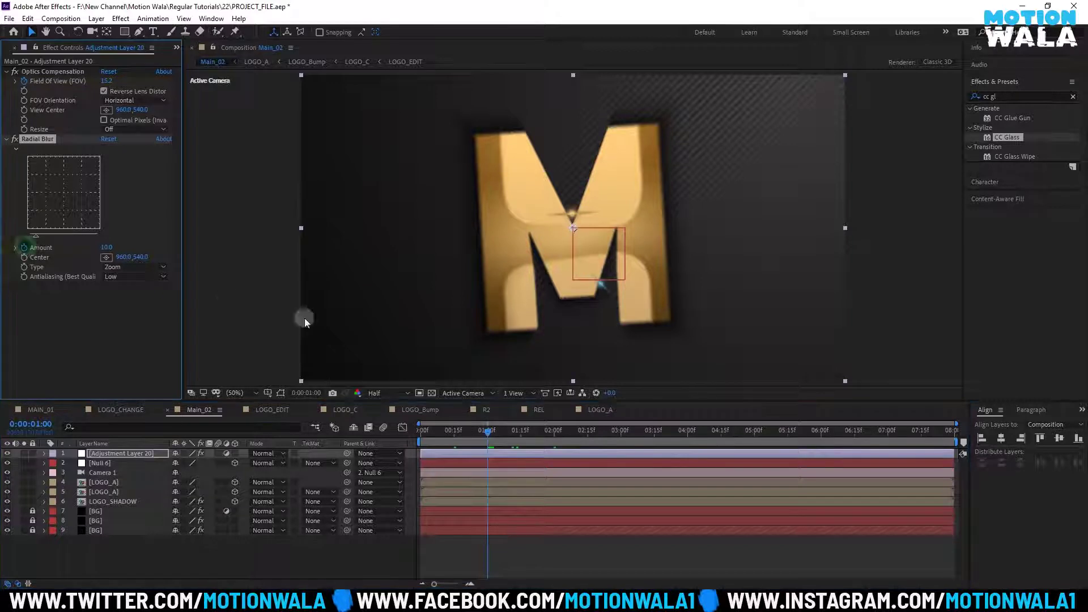
left_click(521, 438)
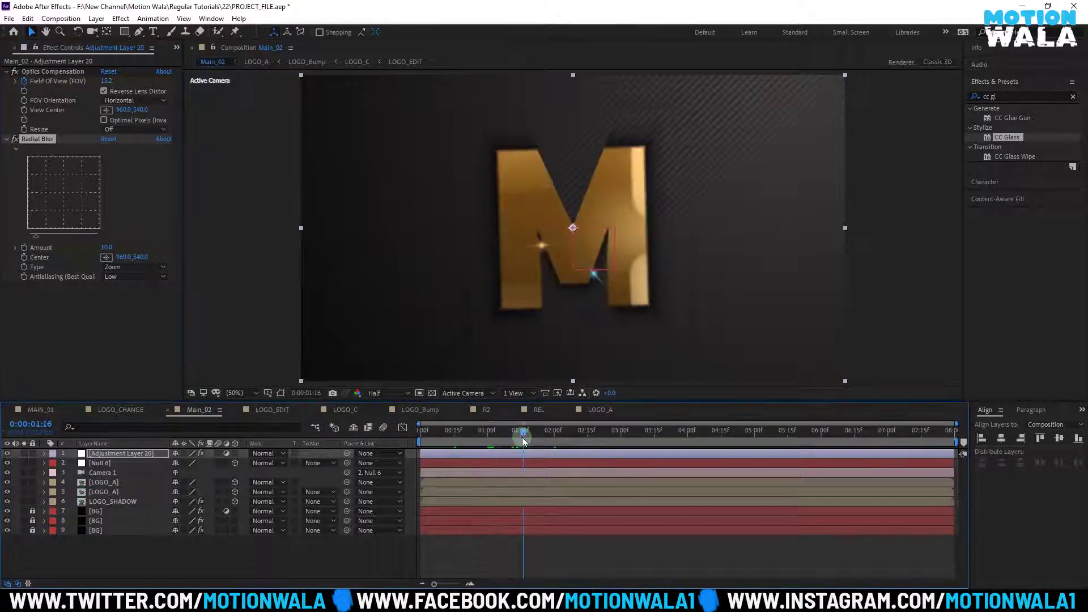
key("u")
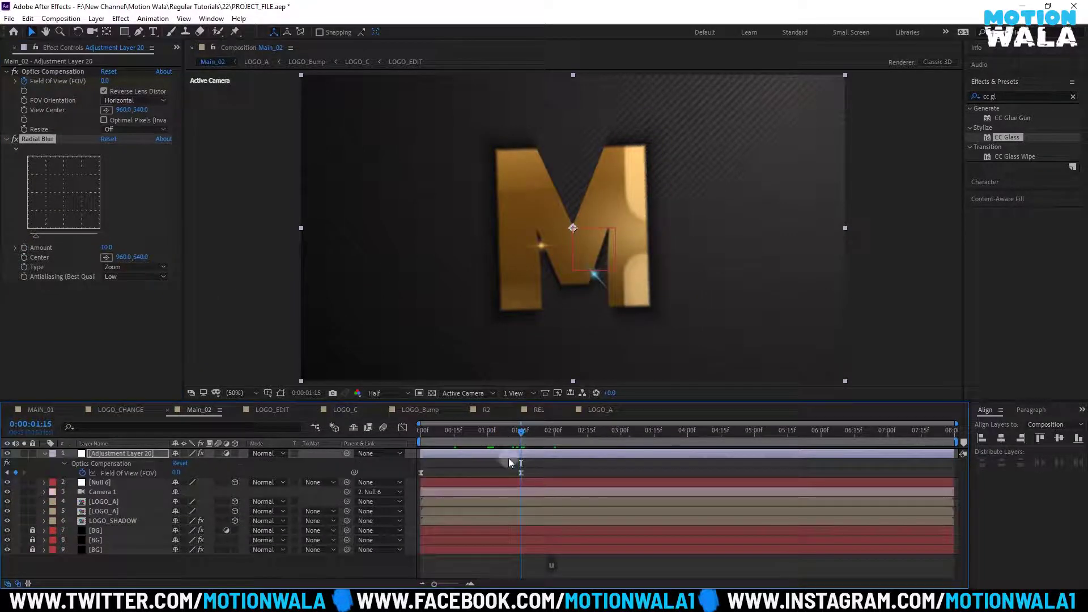
left_click(24, 248)
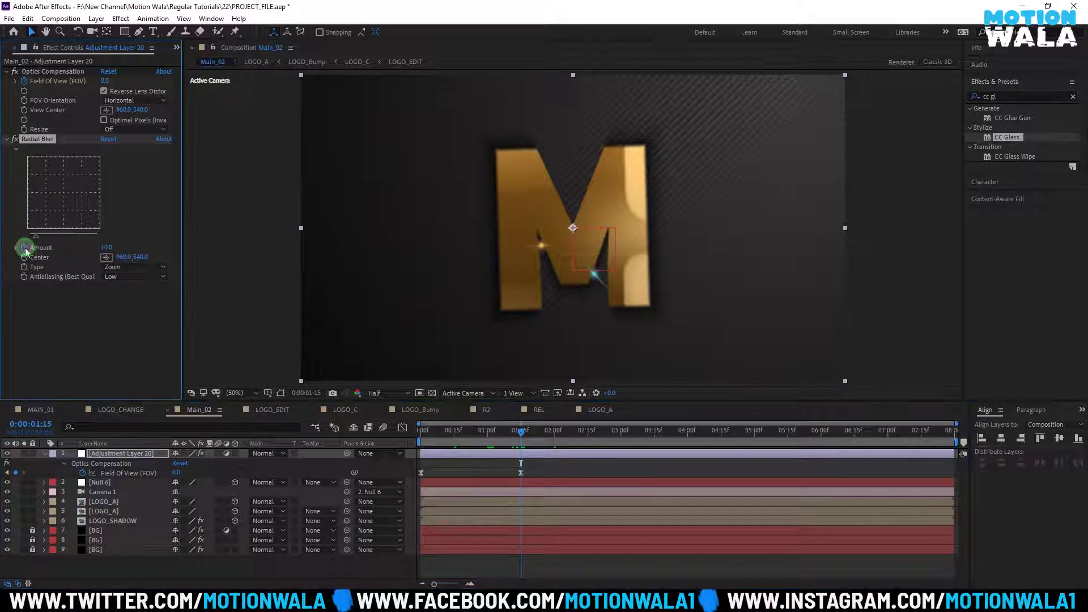
key("u")
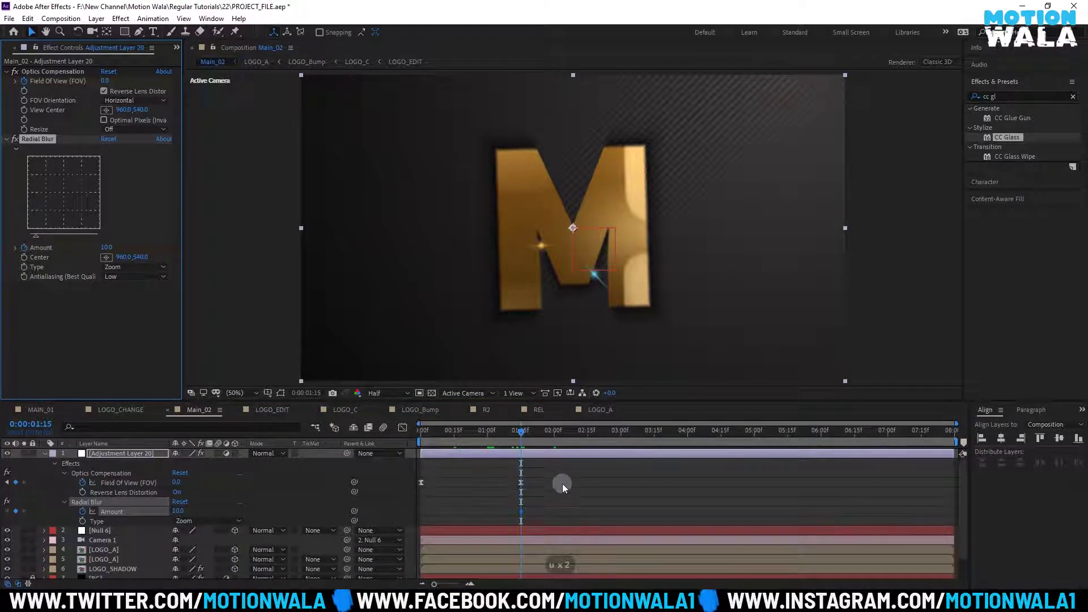
left_click(560, 502)
left_click(521, 511)
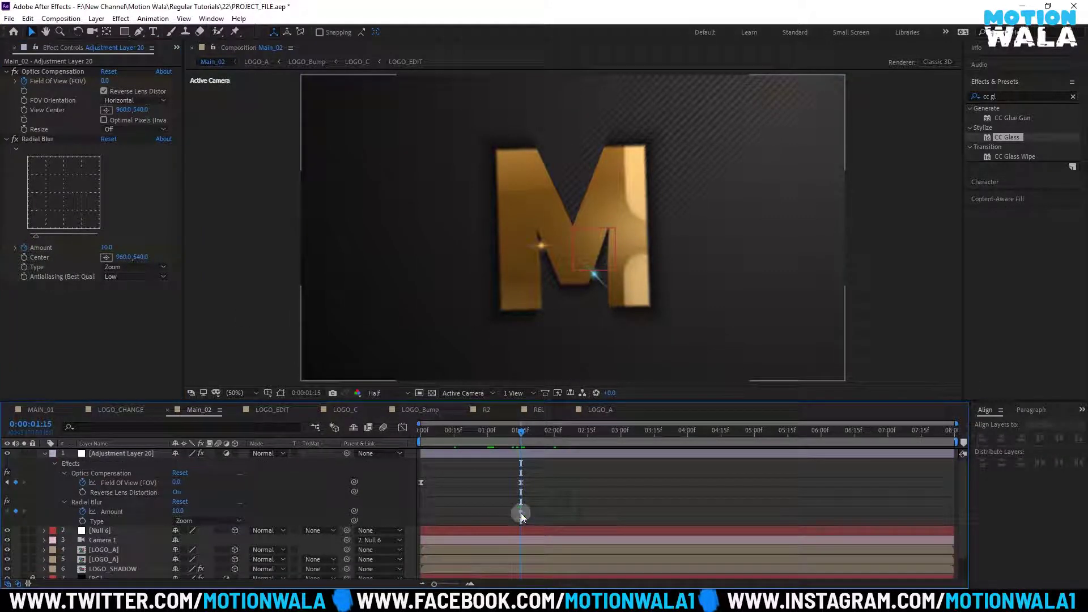
left_click(178, 510)
type("0")
key("Return")
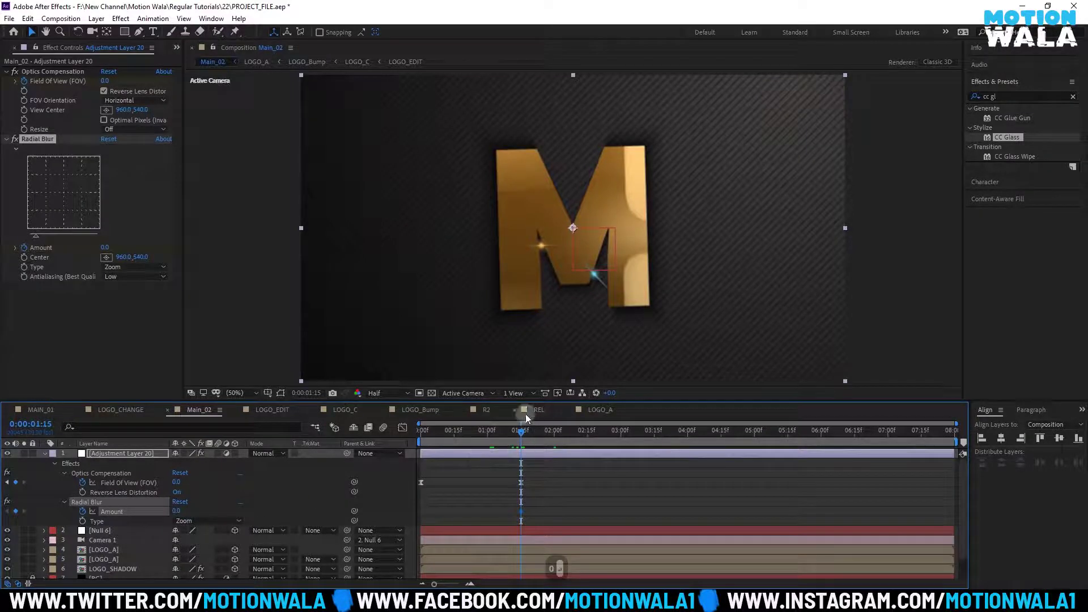
Set the Amount to 60 at the first frame and play back the blur
left_click_drag(518, 435, 297, 447)
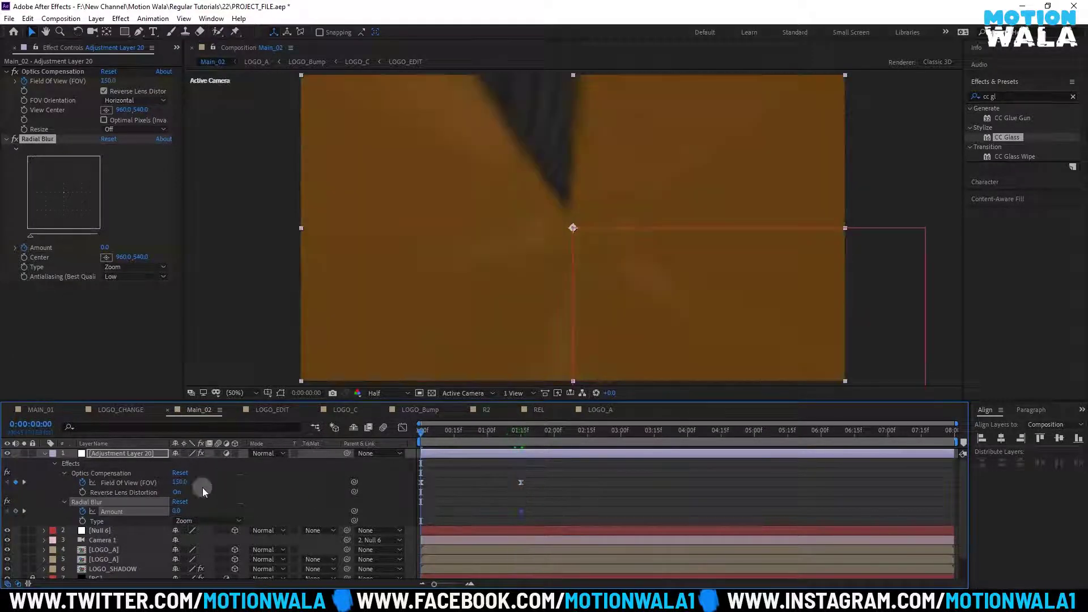
left_click(177, 510)
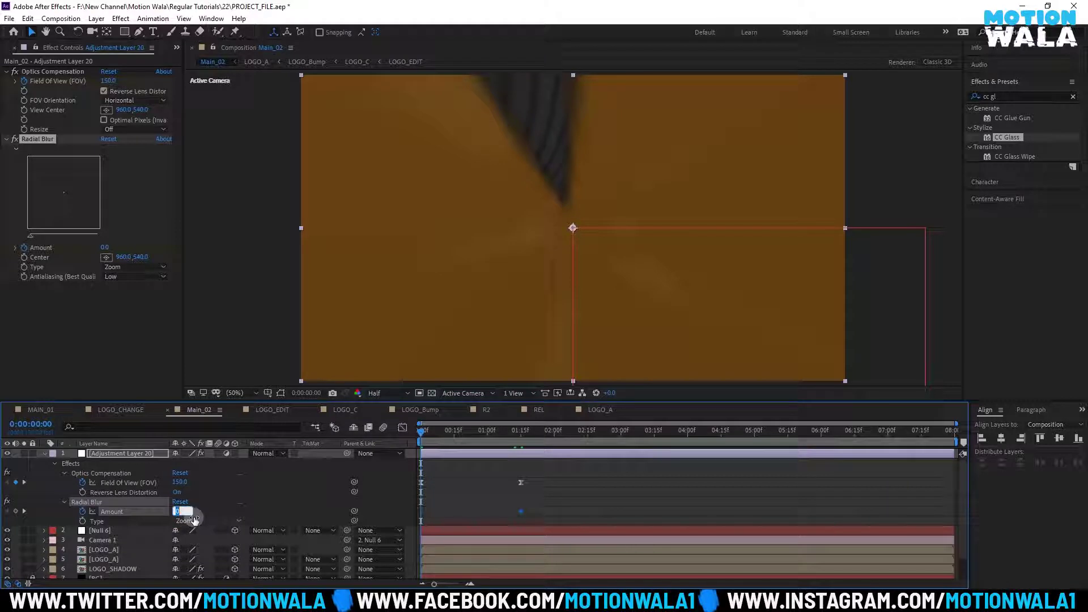
type("50")
key("Return")
left_click(178, 511)
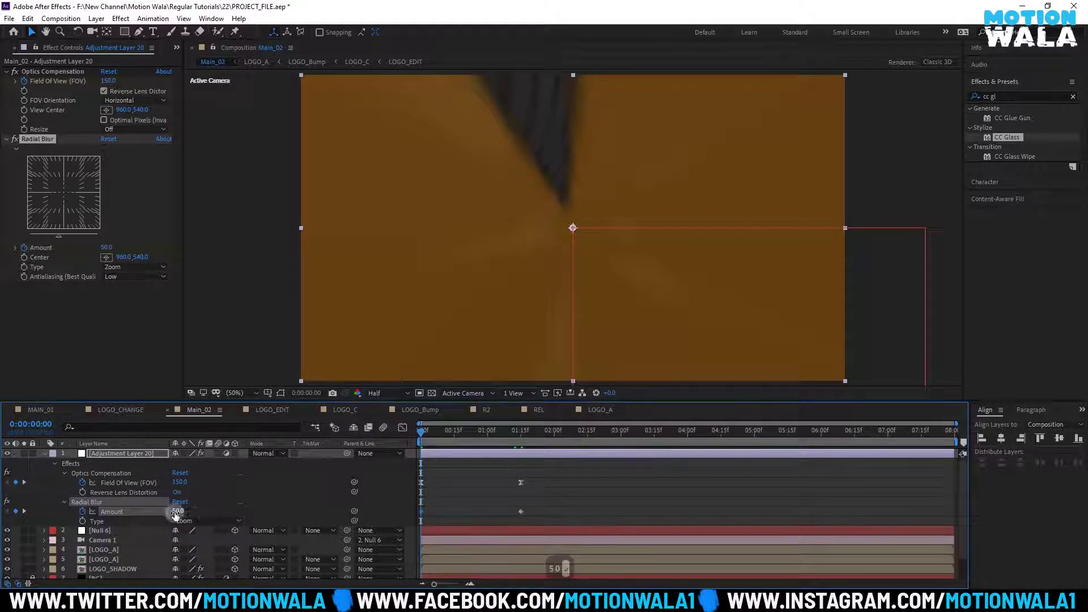
type("60")
key("Return")
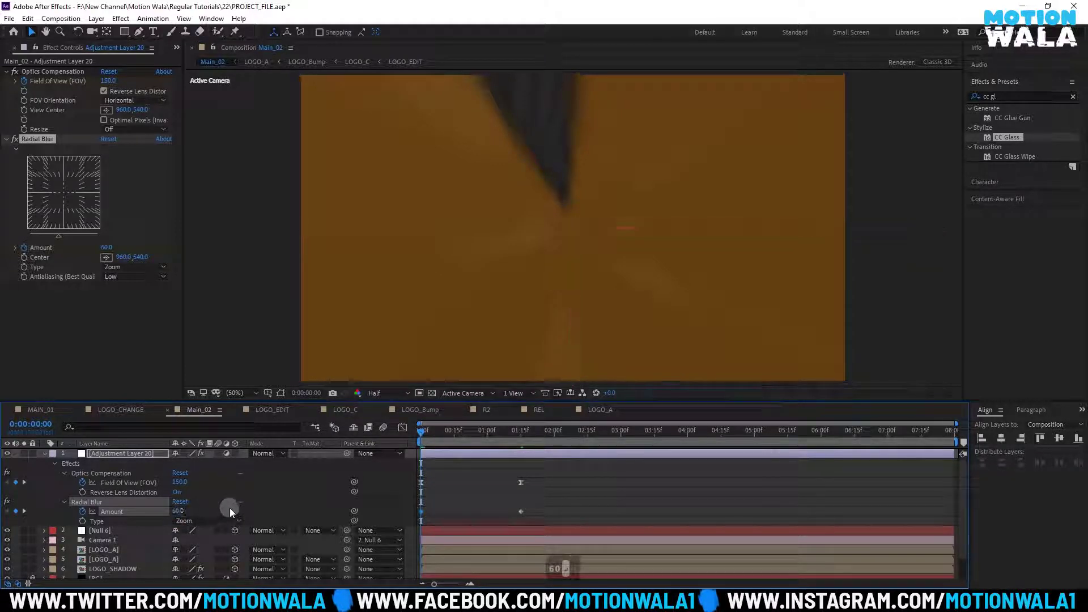
key("space")
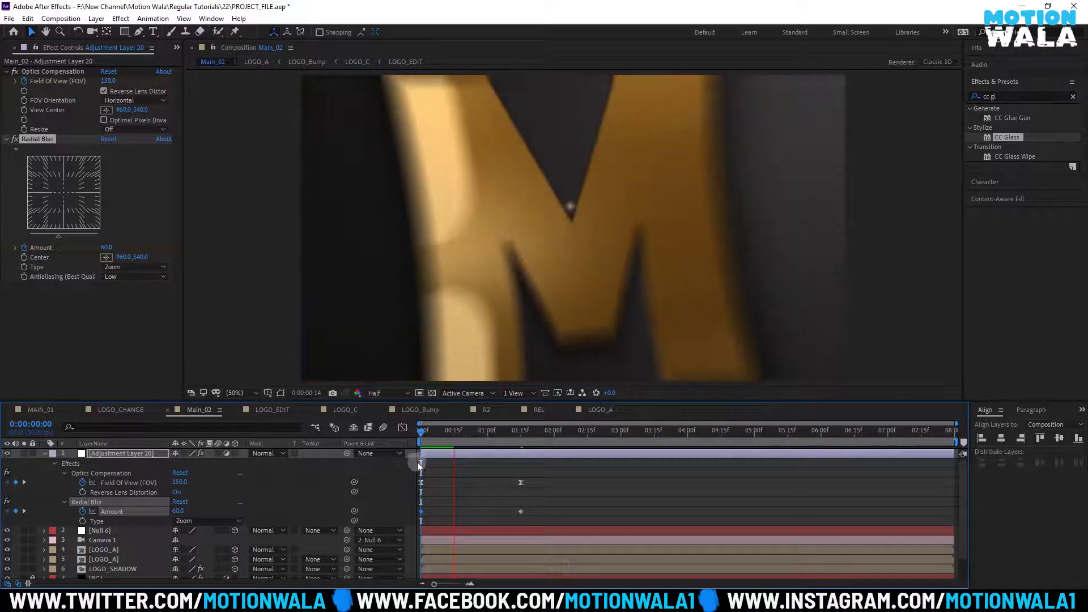
Easy Ease both Amount keyframes and sharpen the speed curve's start, then preview
left_click_drag(538, 499, 400, 530)
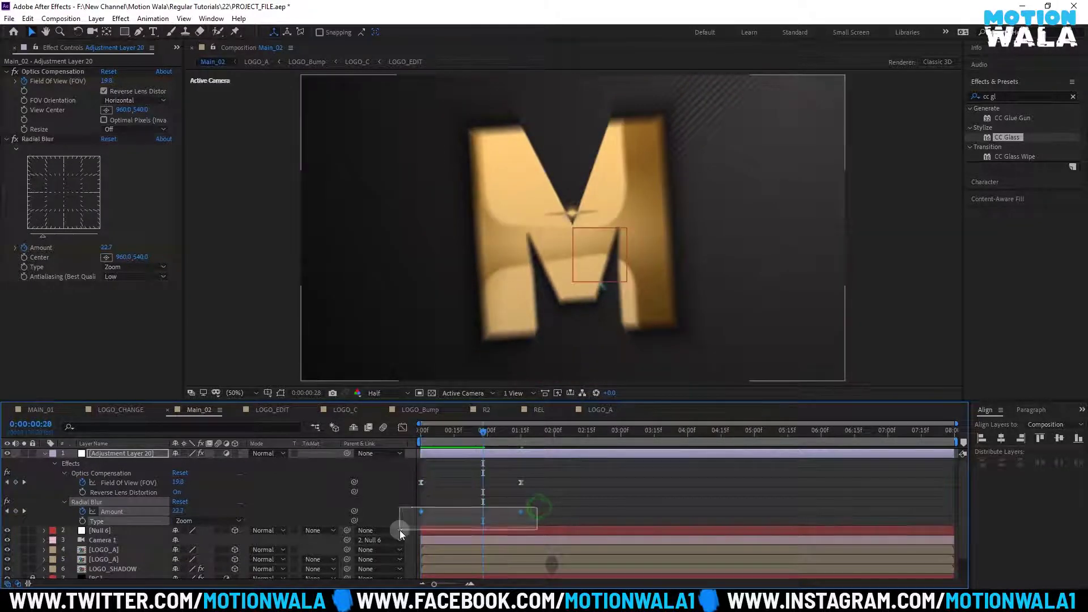
key("F9")
left_click(403, 427)
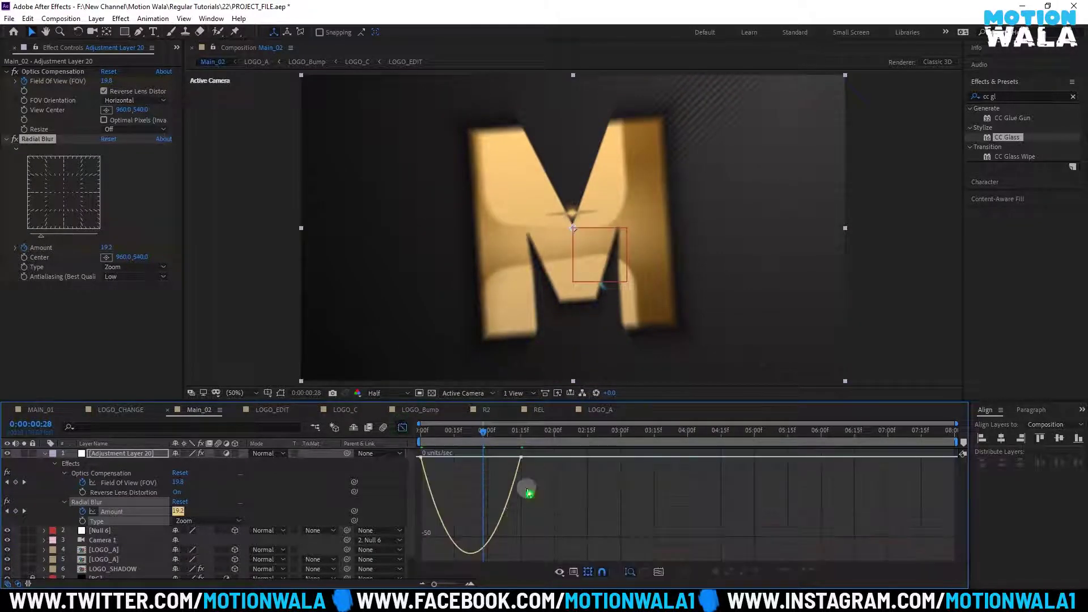
mouse_move(506, 459)
left_mouse_down()
mouse_move(432, 462)
mouse_move(478, 457)
mouse_move(420, 441)
left_mouse_up()
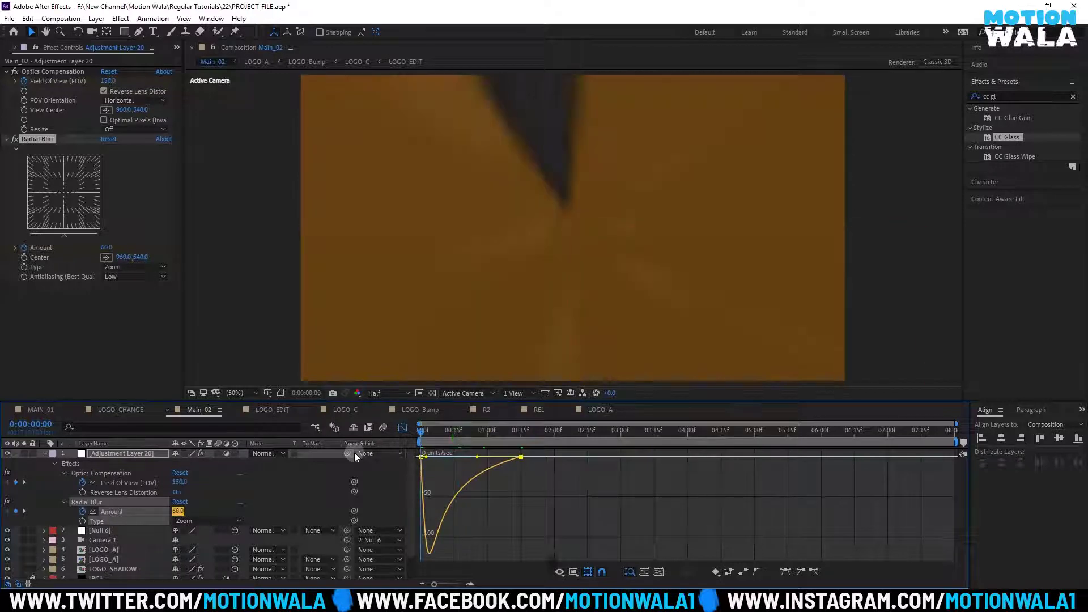
key("space")
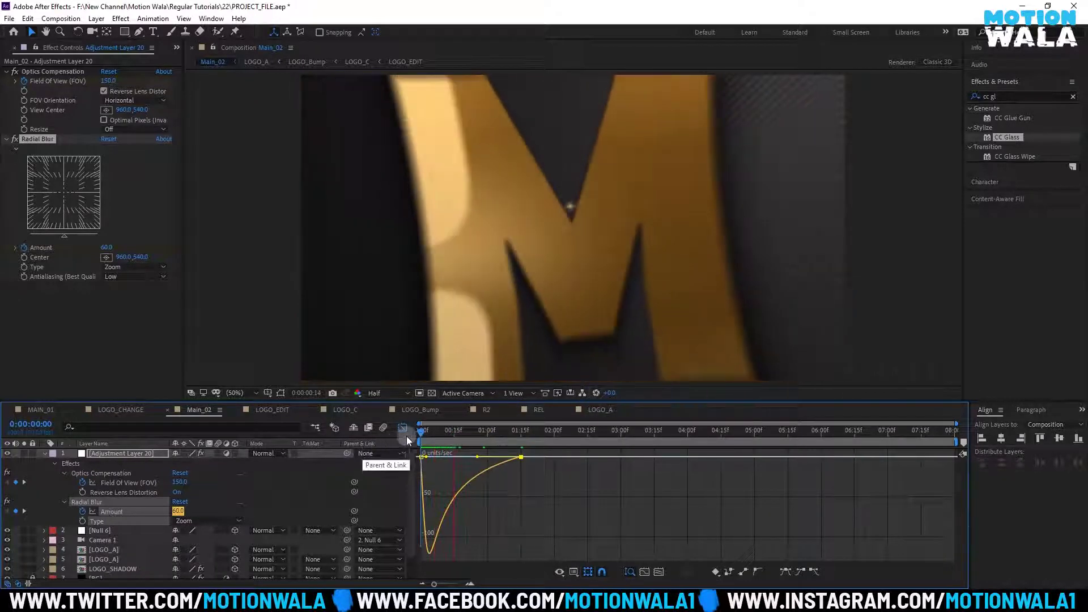
Raise the starting blur Amount to 75, collapse the layer's properties and preview
left_click(181, 511)
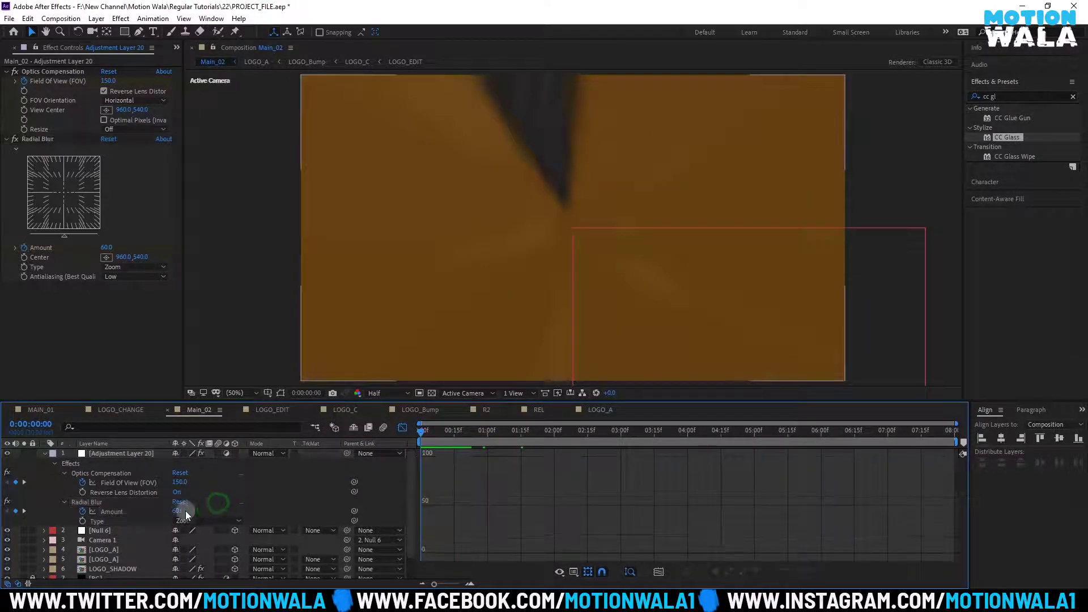
type("5")
key("Return")
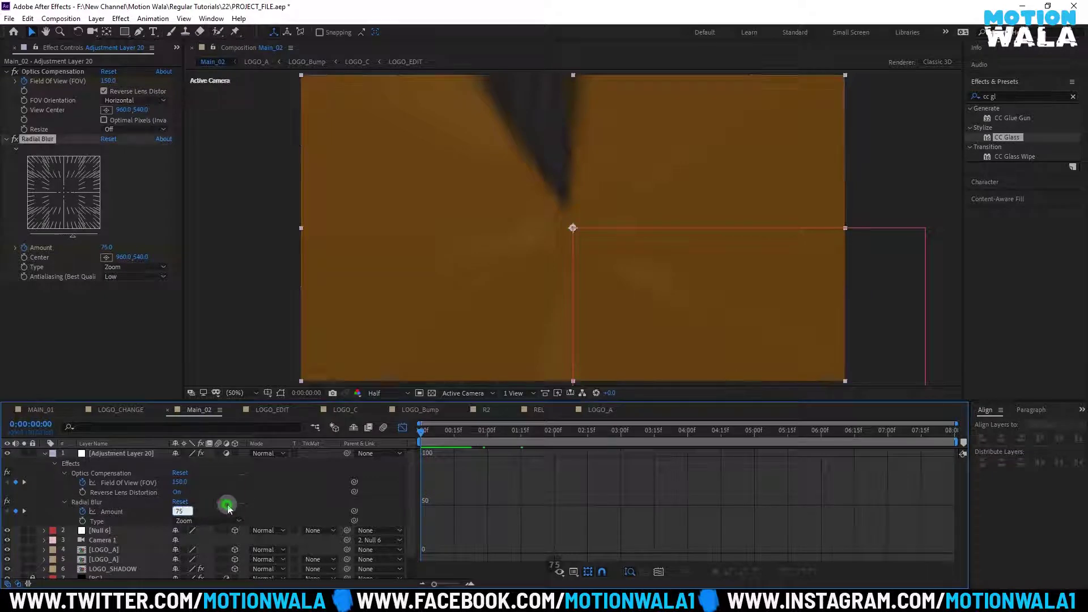
left_click(402, 428)
left_click(44, 455)
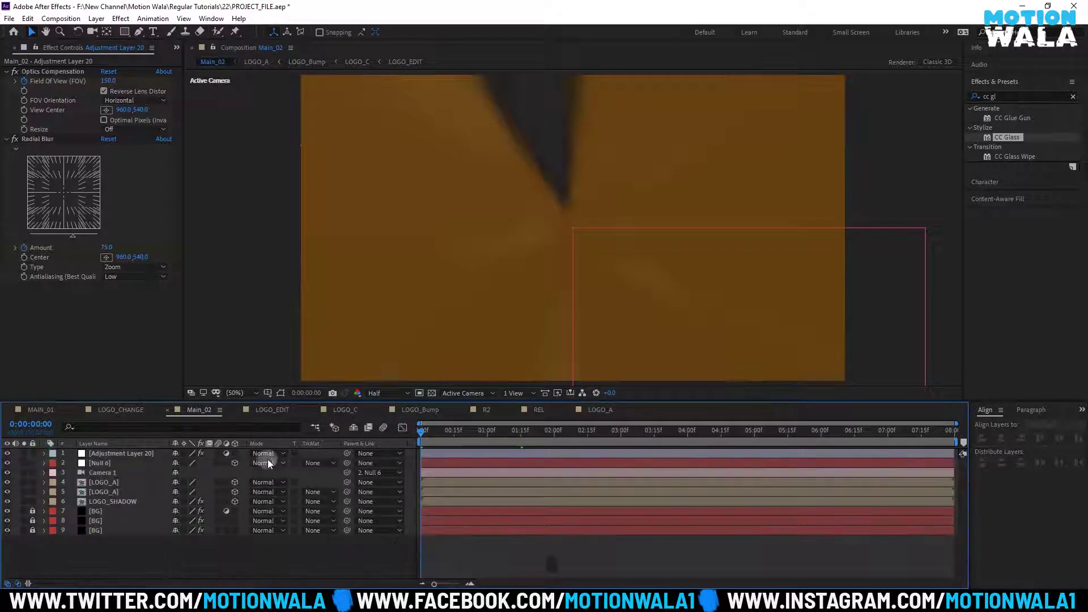
key("space")
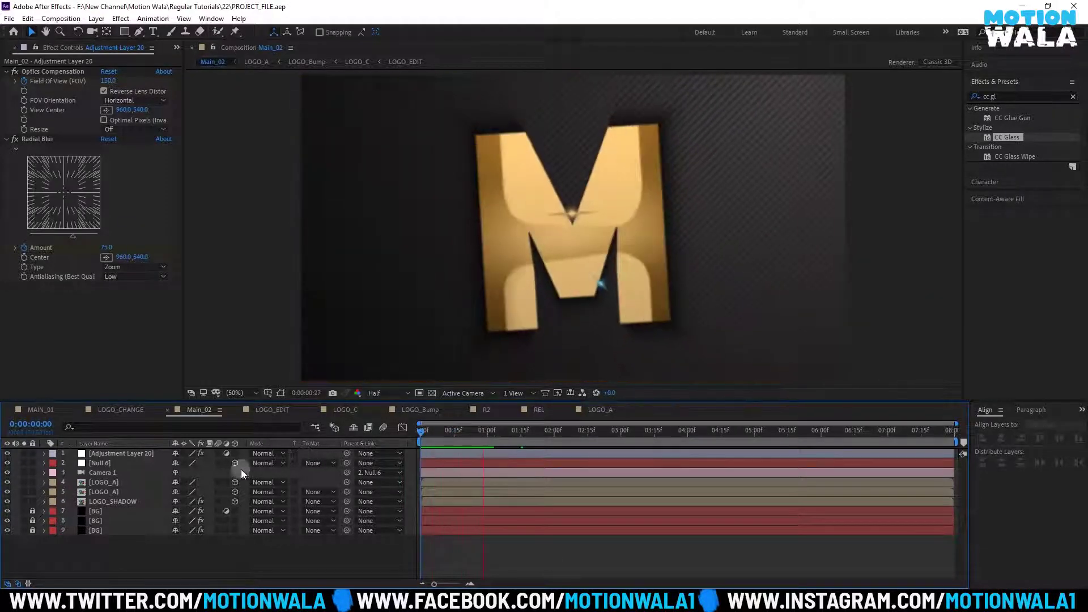
left_click(101, 482)
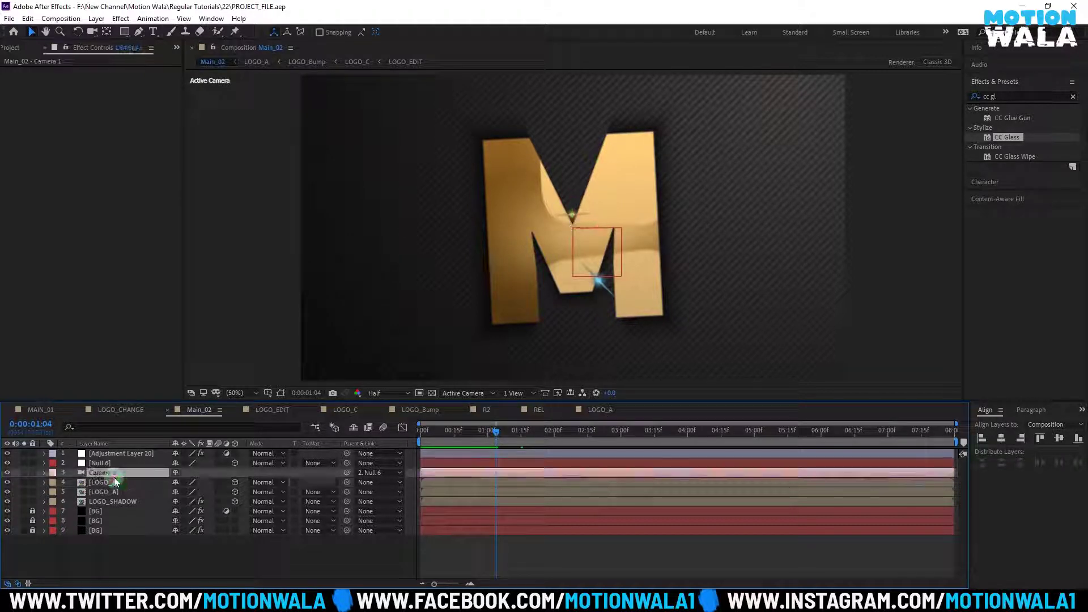
Set the LOGO_A copy's blending mode to Screen
left_click(280, 484)
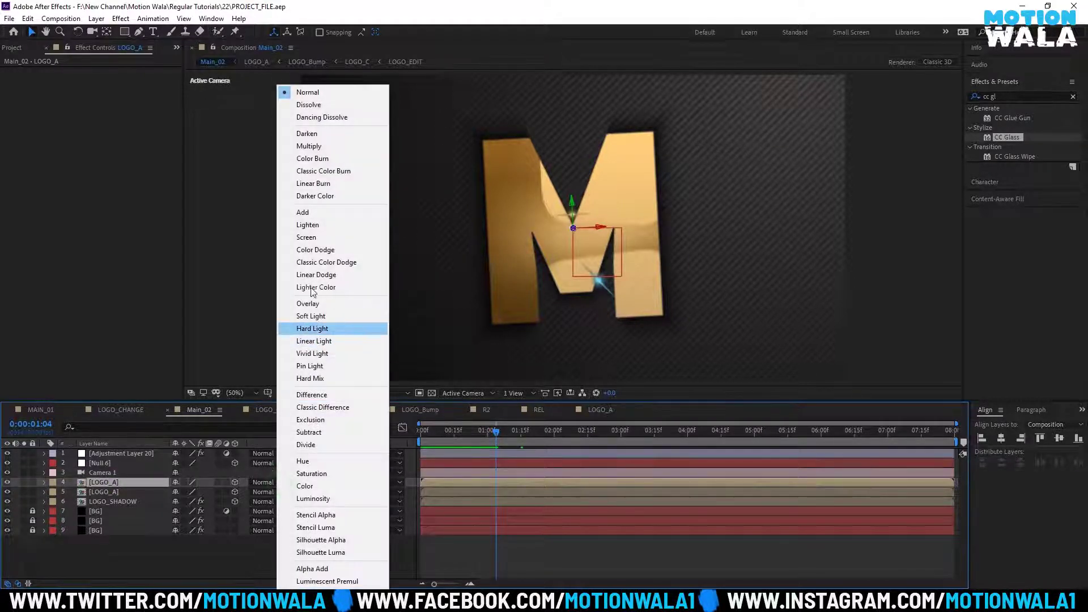
left_click(306, 237)
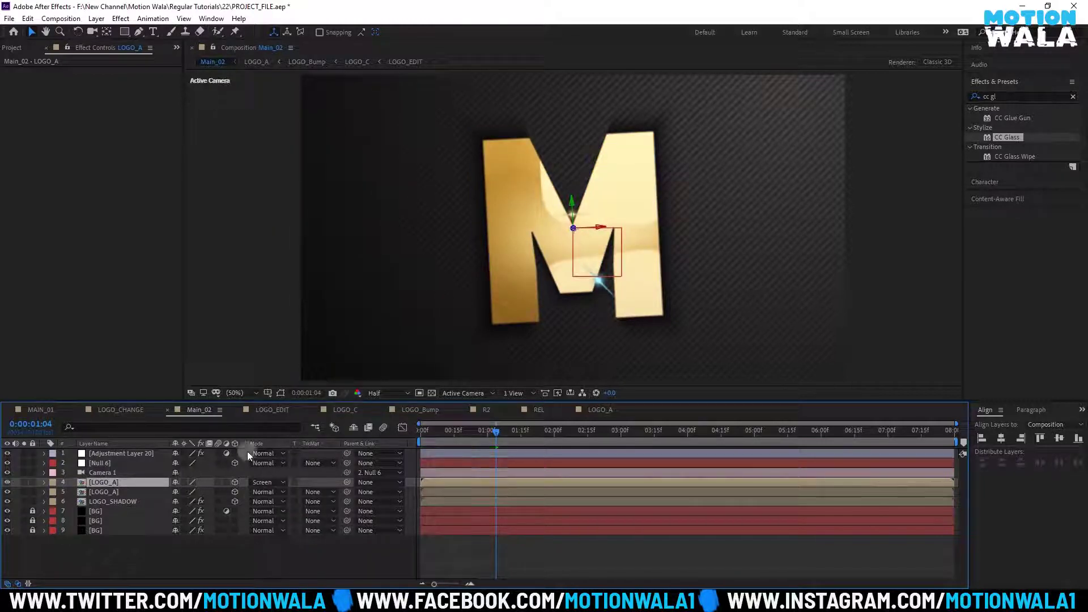
key("F4")
key("F4")
Apply Glow to soloed LOGO_A with Threshold 0.0% and Intensity 0.5
key("ctrl+space")
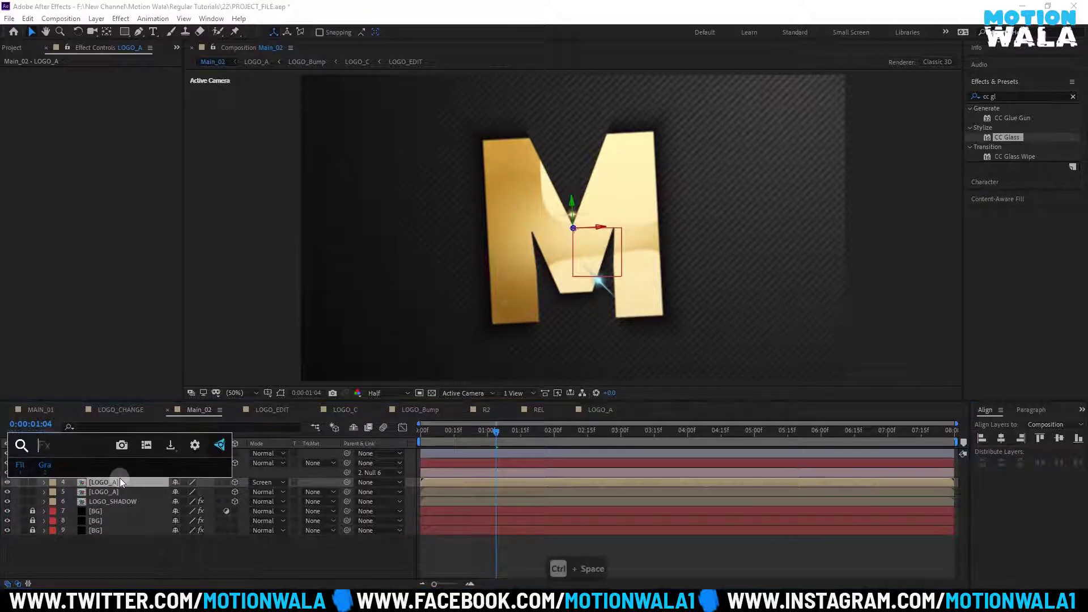
type("glo")
key("Return")
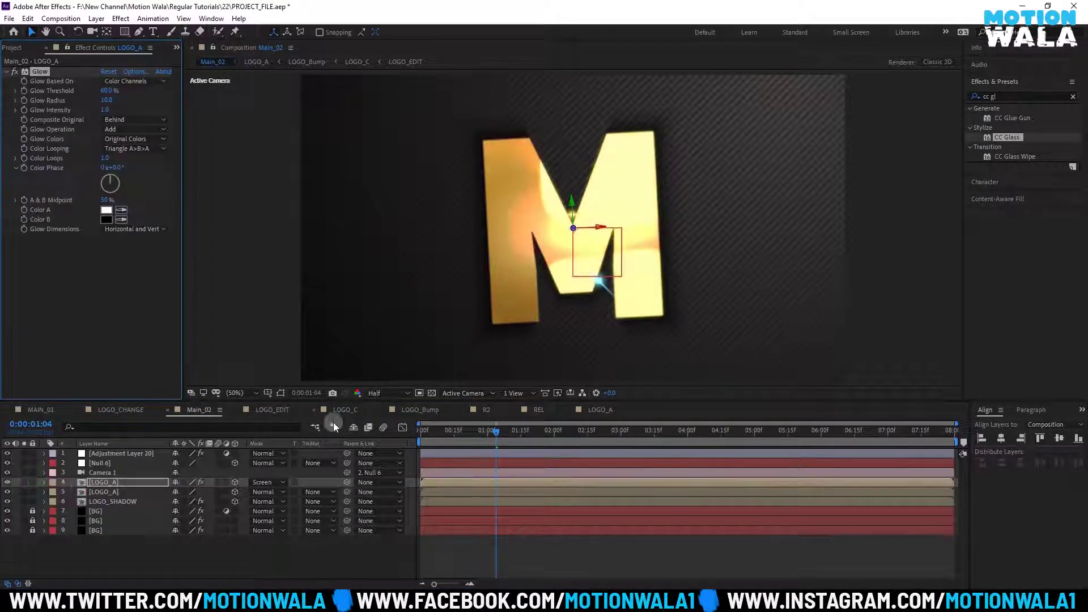
left_click(24, 482)
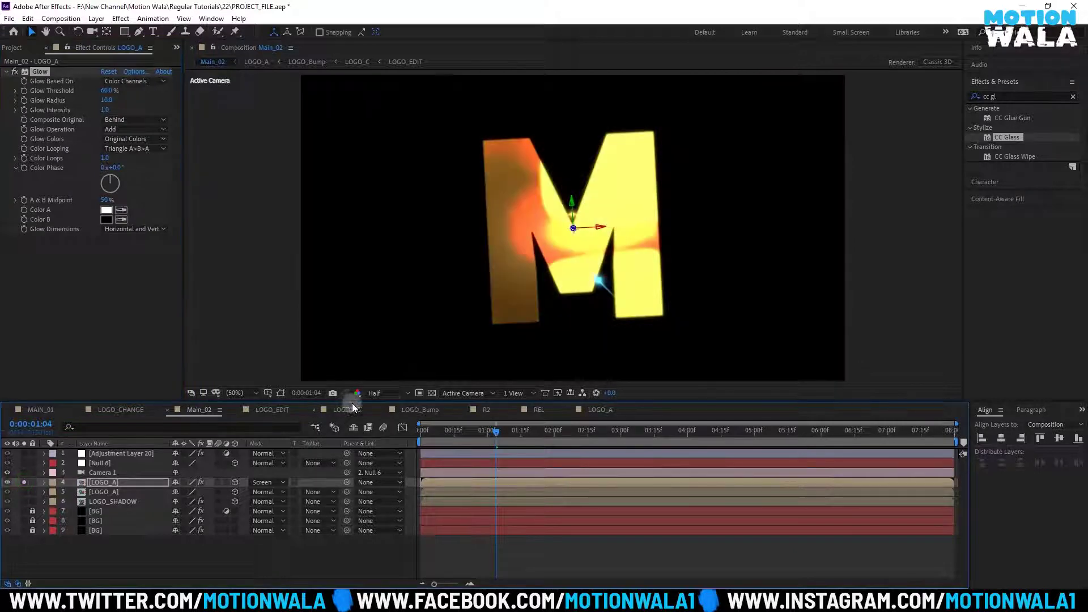
left_click(434, 393)
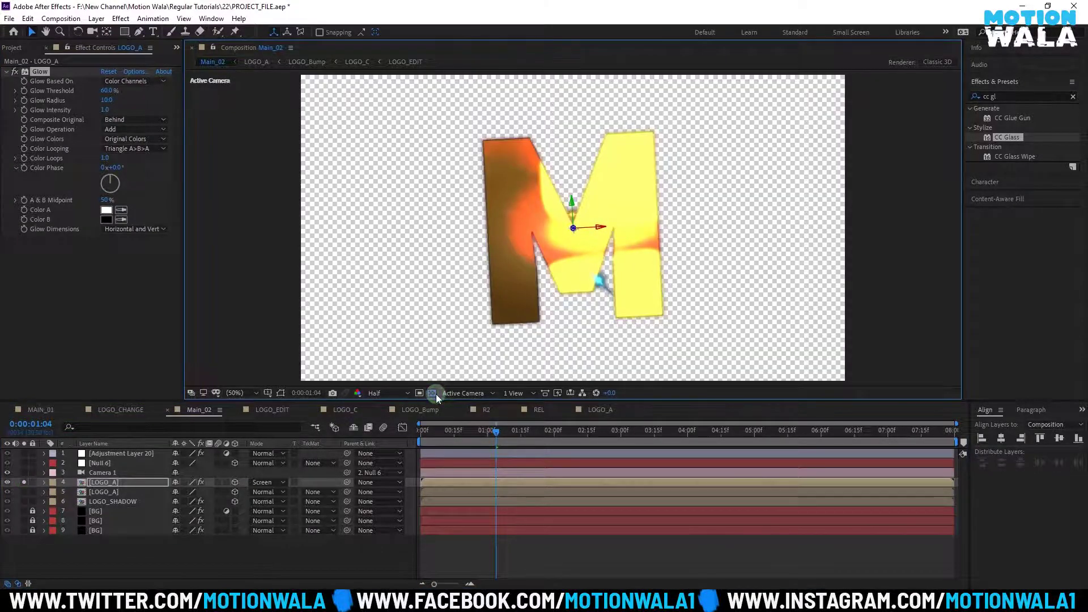
left_click(434, 394)
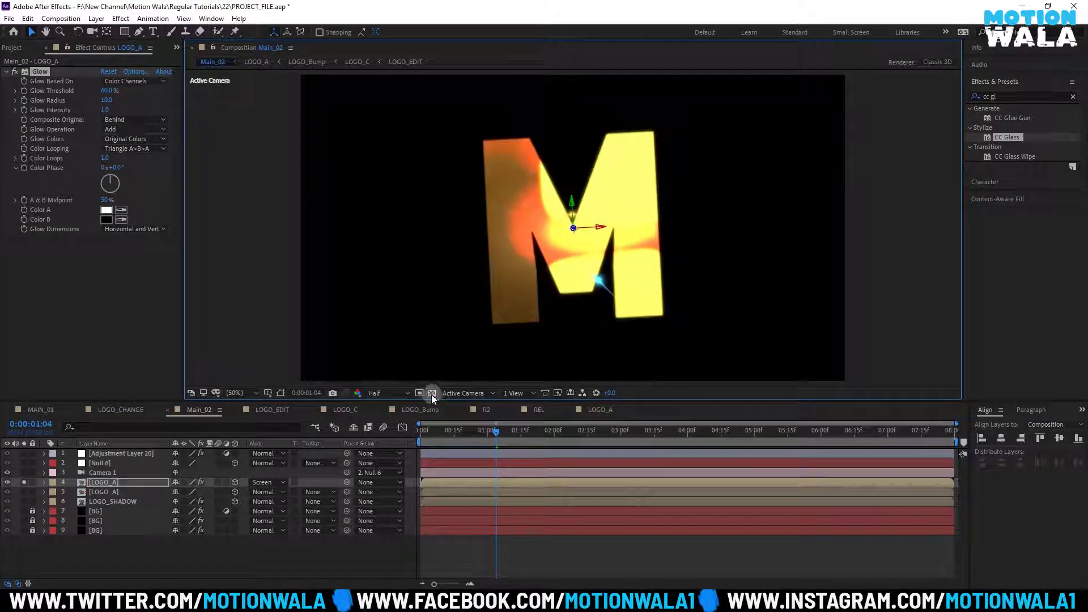
left_click(46, 351)
left_click(114, 92)
left_click(109, 94)
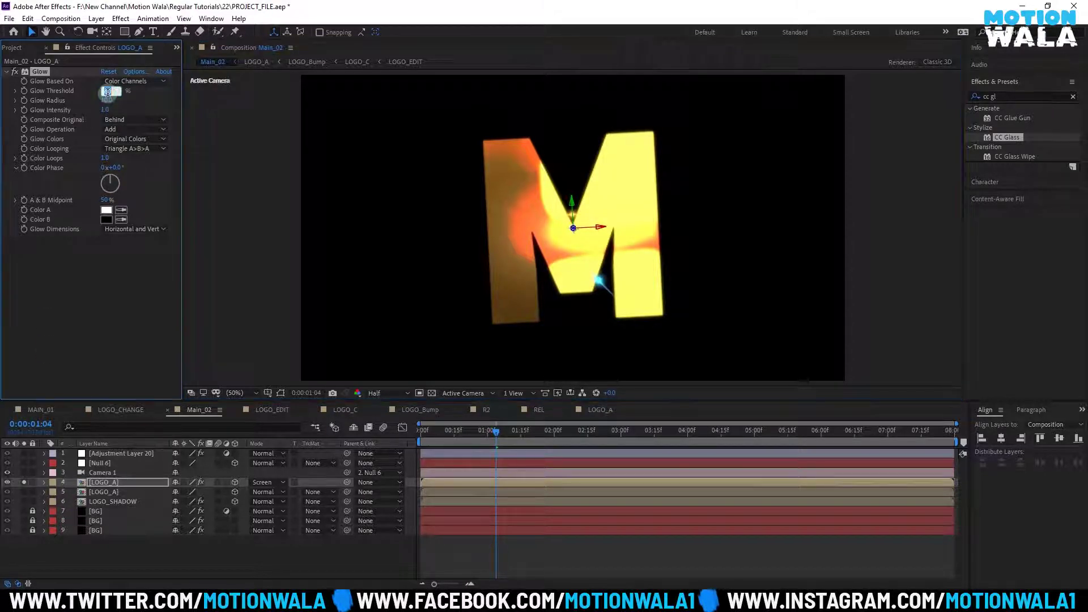
mouse_move(109, 95)
left_mouse_down()
mouse_move(133, 100)
mouse_move(55, 114)
mouse_move(77, 114)
left_mouse_up()
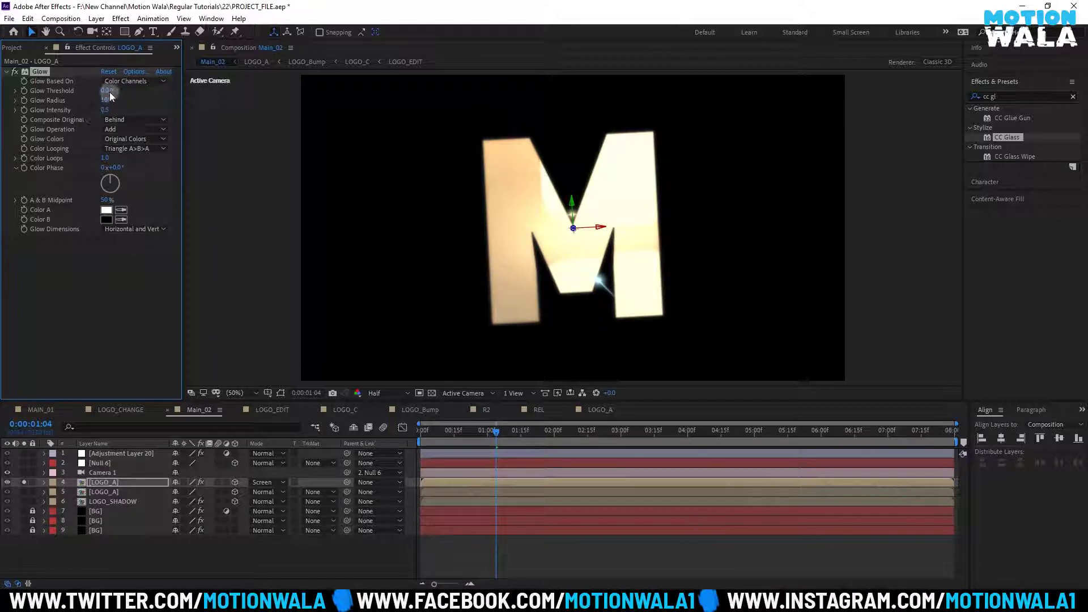
mouse_move(108, 91)
left_mouse_down()
mouse_move(133, 90)
mouse_move(105, 91)
left_mouse_up()
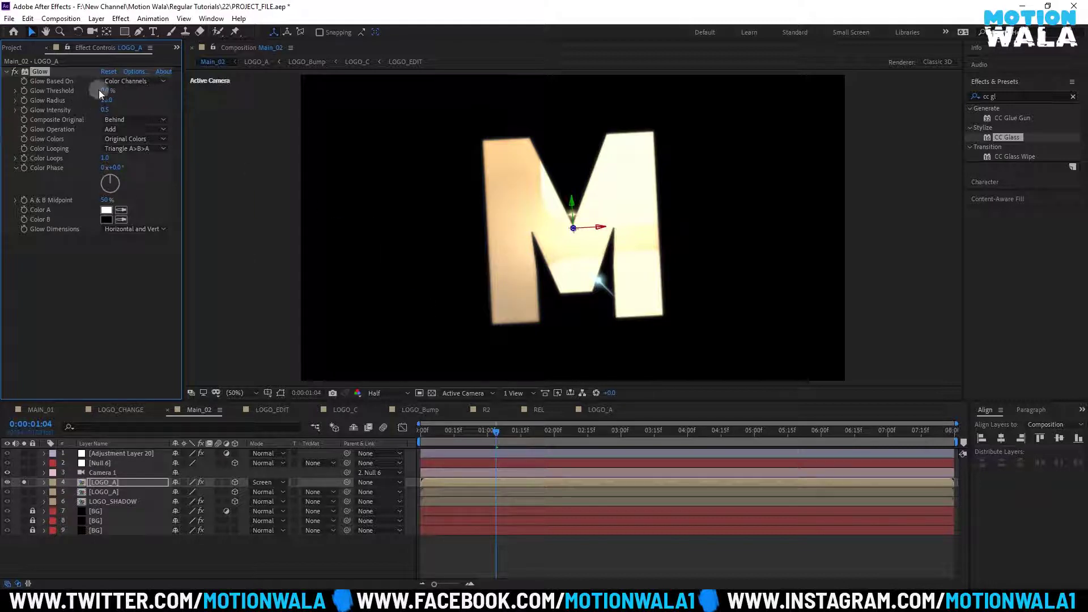
Apply CC Radial Blur to LOGO_A with an initial Amount of 75
key("ctrl+space")
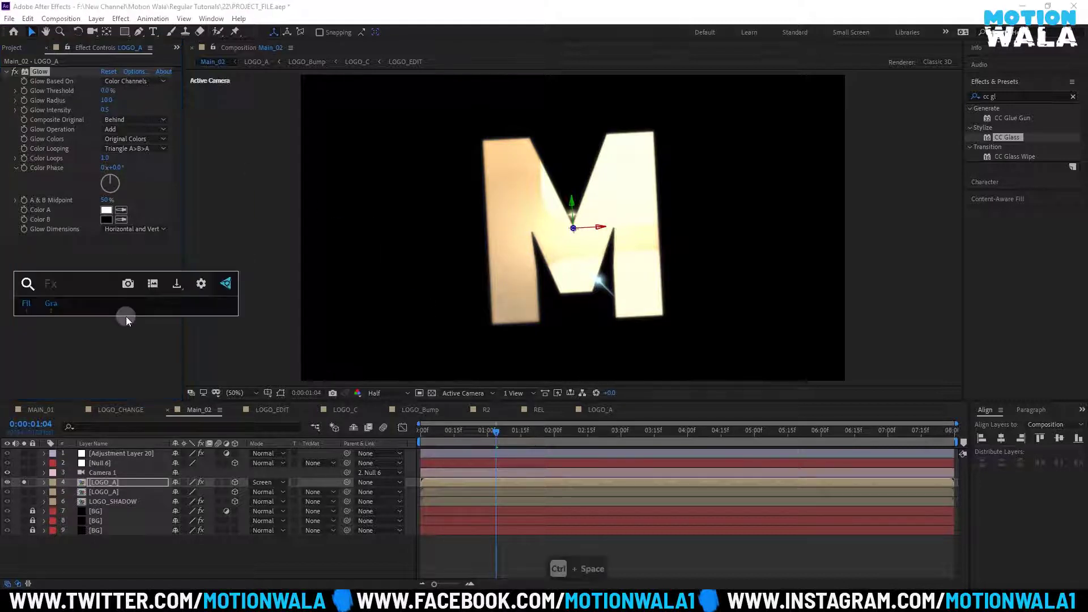
type("cc ra")
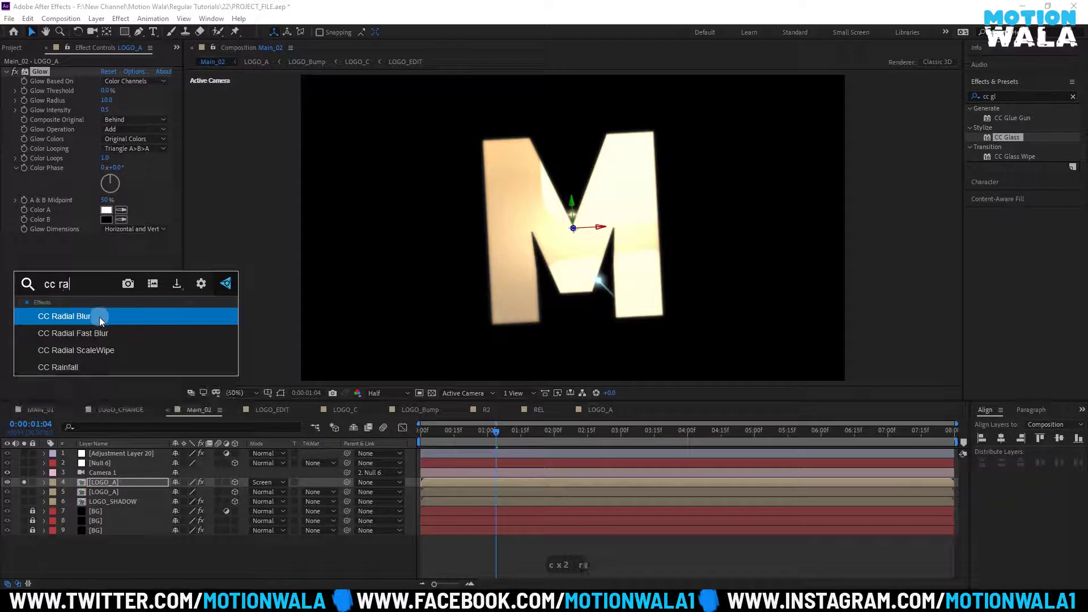
left_click(99, 317)
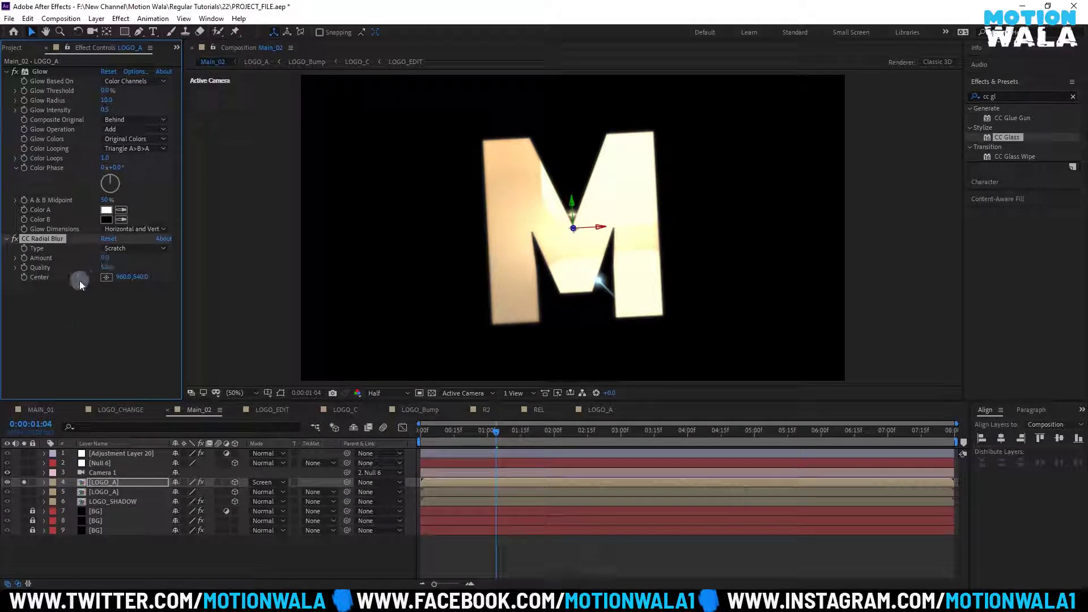
type("75")
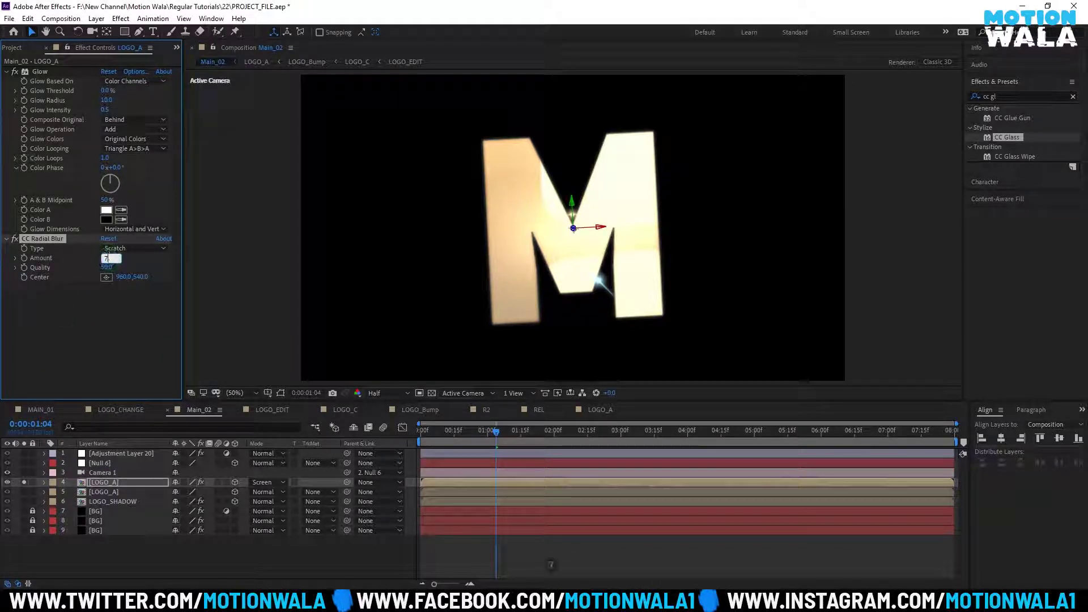
key("Return")
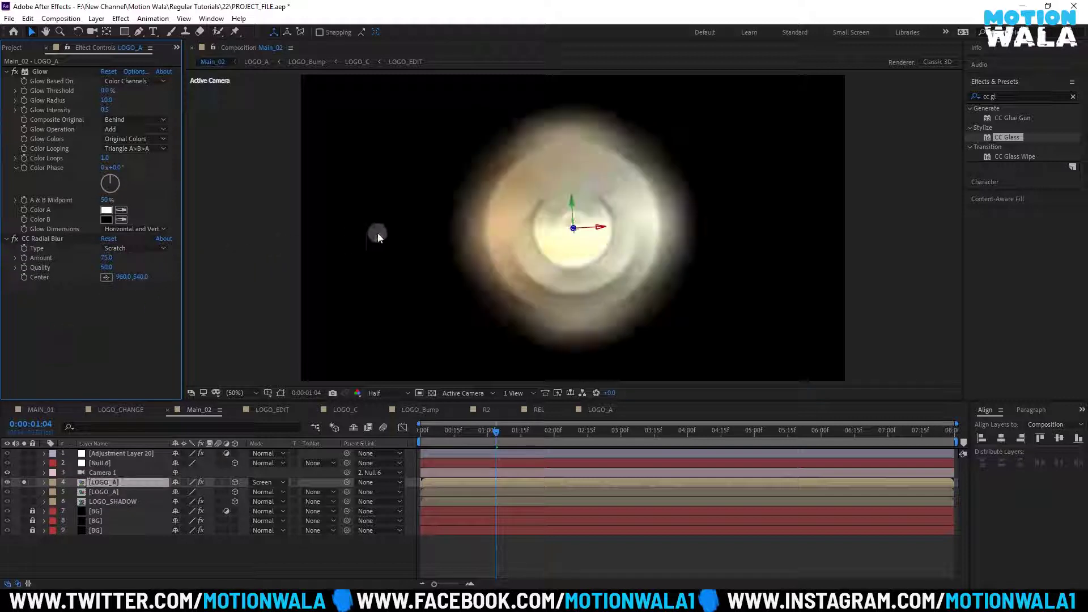
left_click_drag(109, 253, 114, 254)
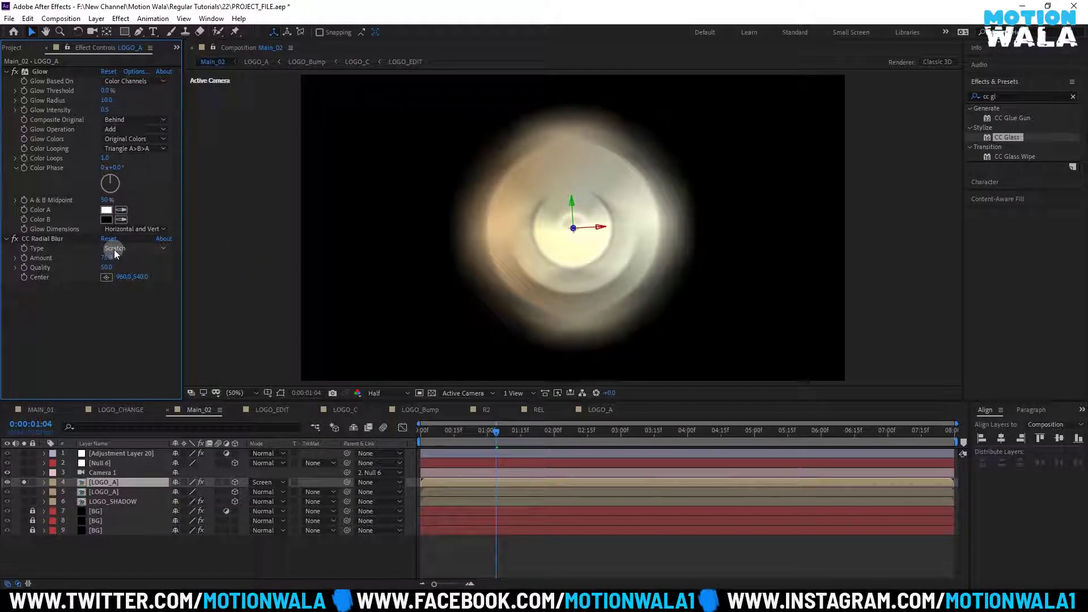
Switch the blur Type to Fading Zoom, set Amount to 80, and unsolo LOGO_A
left_click(114, 250)
left_click(136, 272)
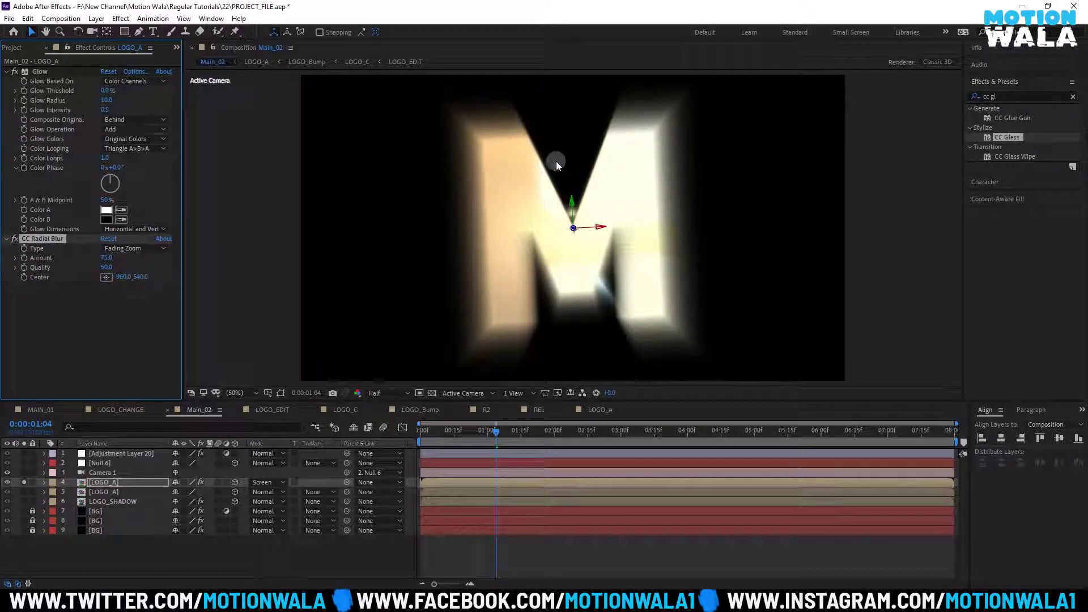
left_click_drag(111, 260, 277, 250)
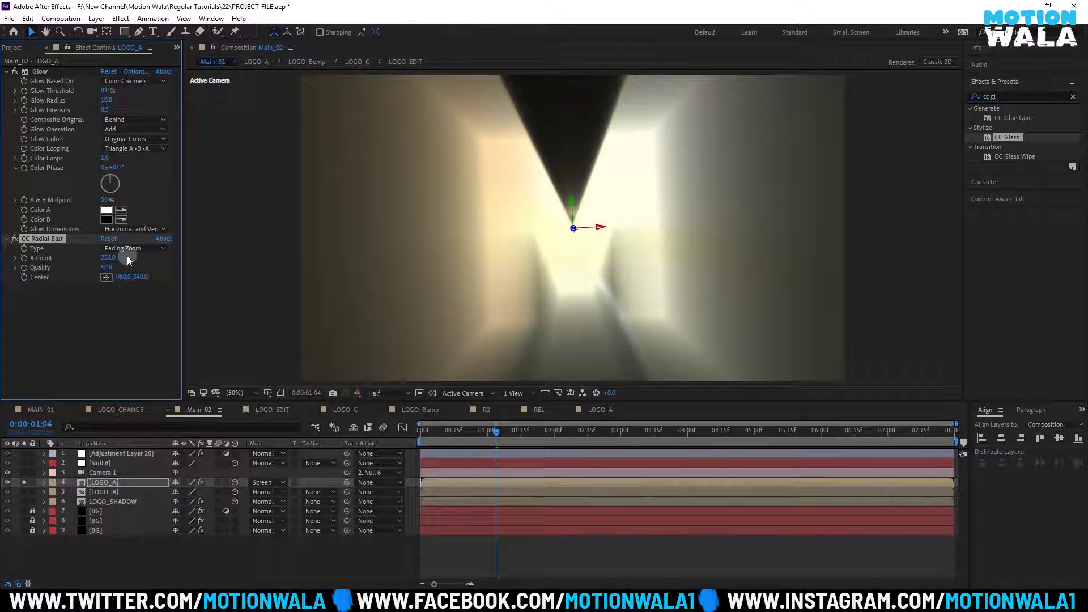
key("ctrl+z")
left_click(105, 258)
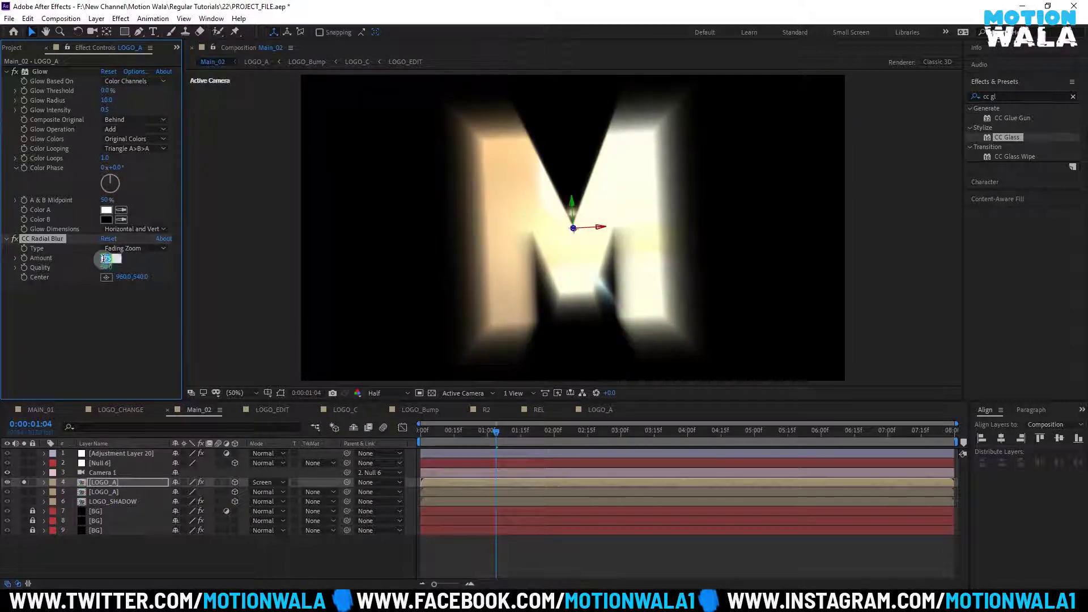
left_click(107, 277)
type("80")
left_click(85, 311)
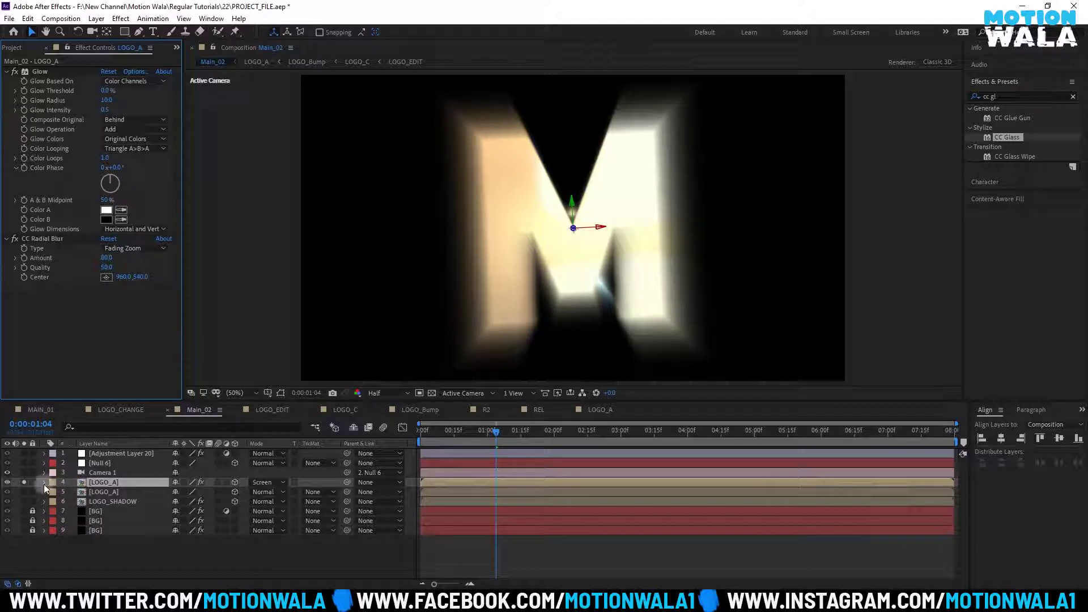
left_click(24, 483)
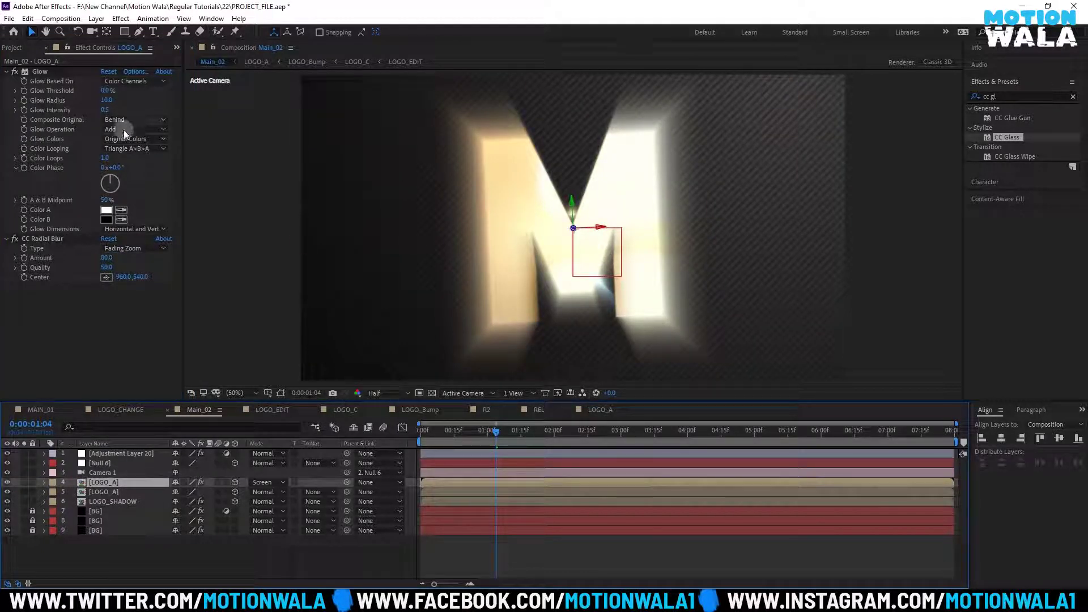
Set LOGO_A's opacity to 50%, trying 40% first
left_click(144, 483)
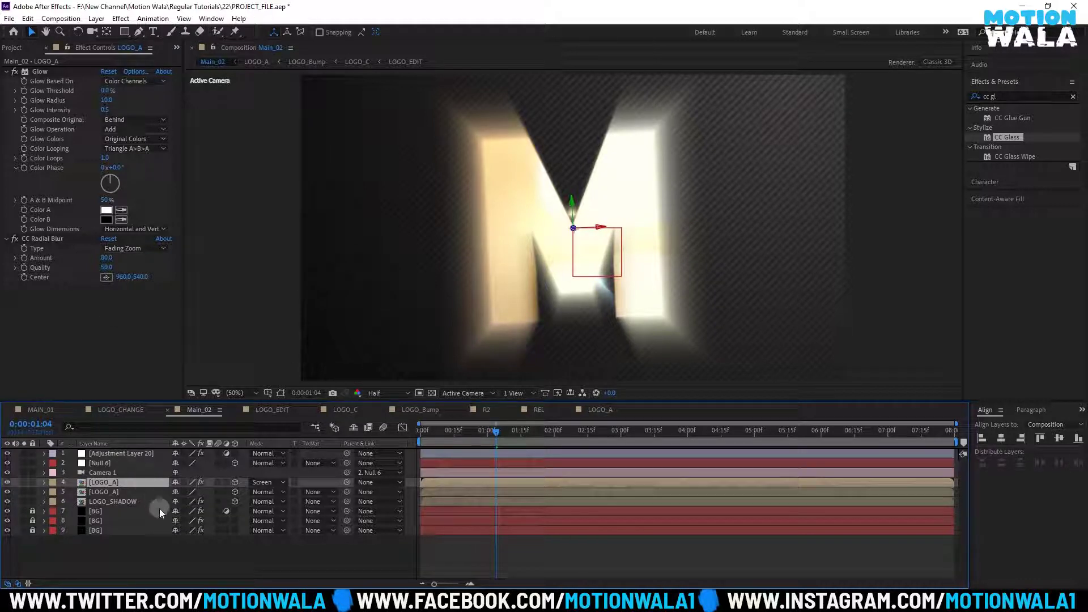
key("t")
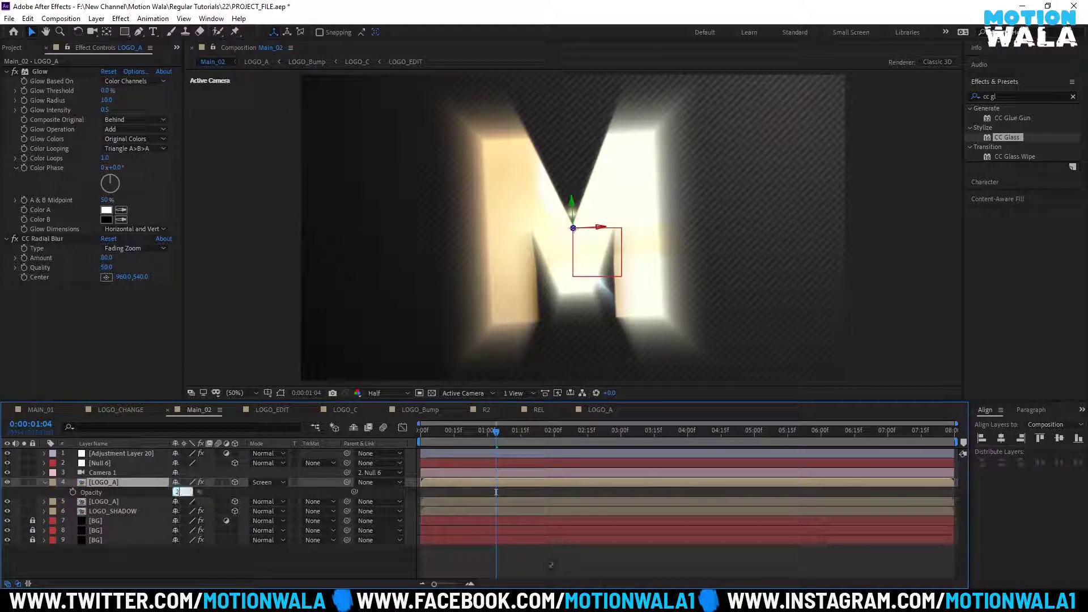
key("BackSpace")
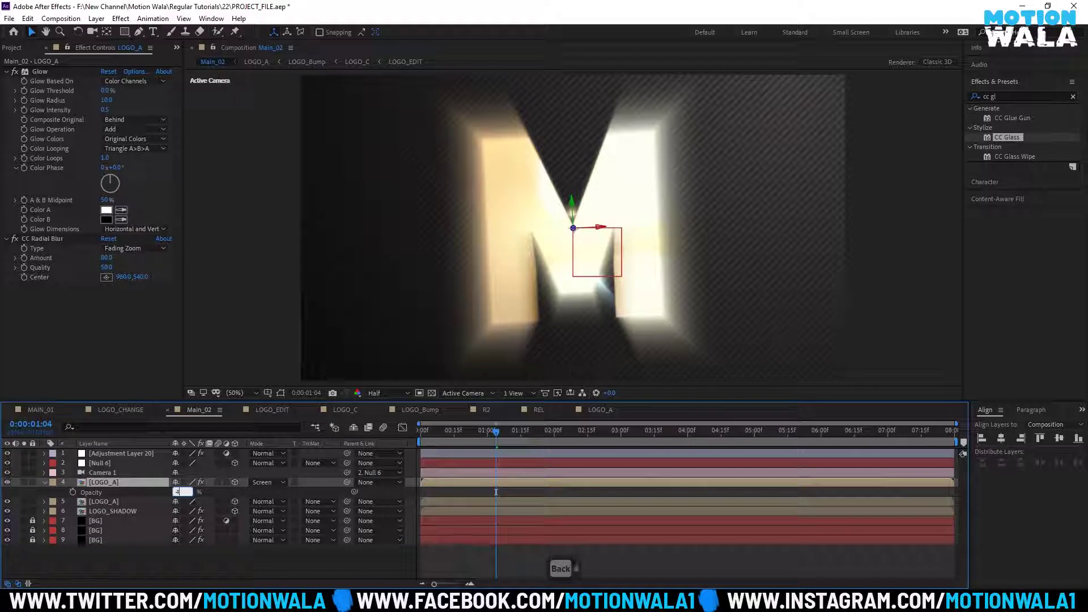
type("40")
key("Return")
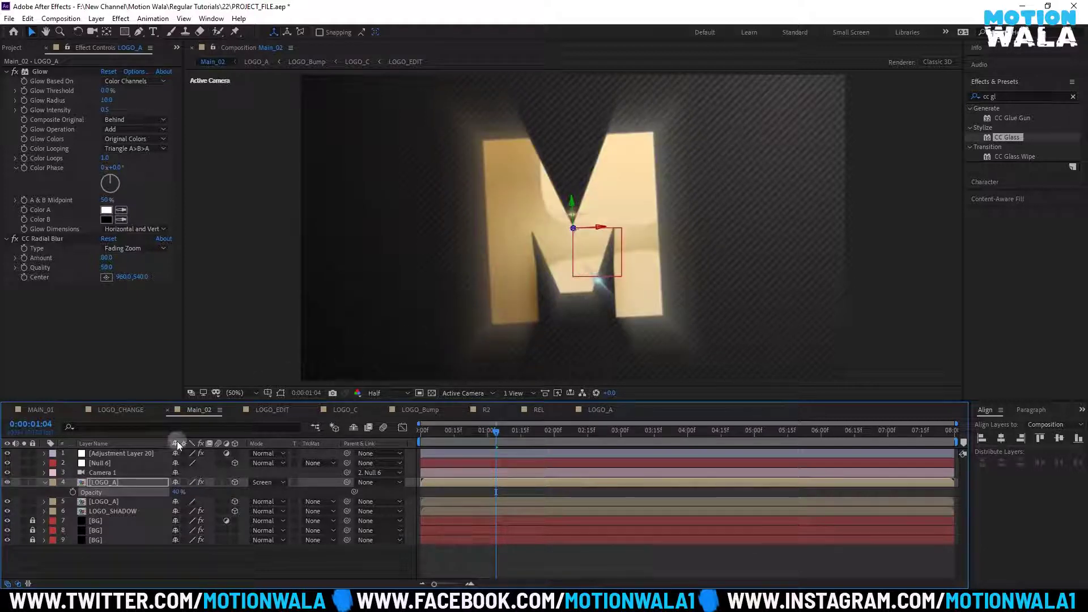
left_click(179, 492)
key("Return")
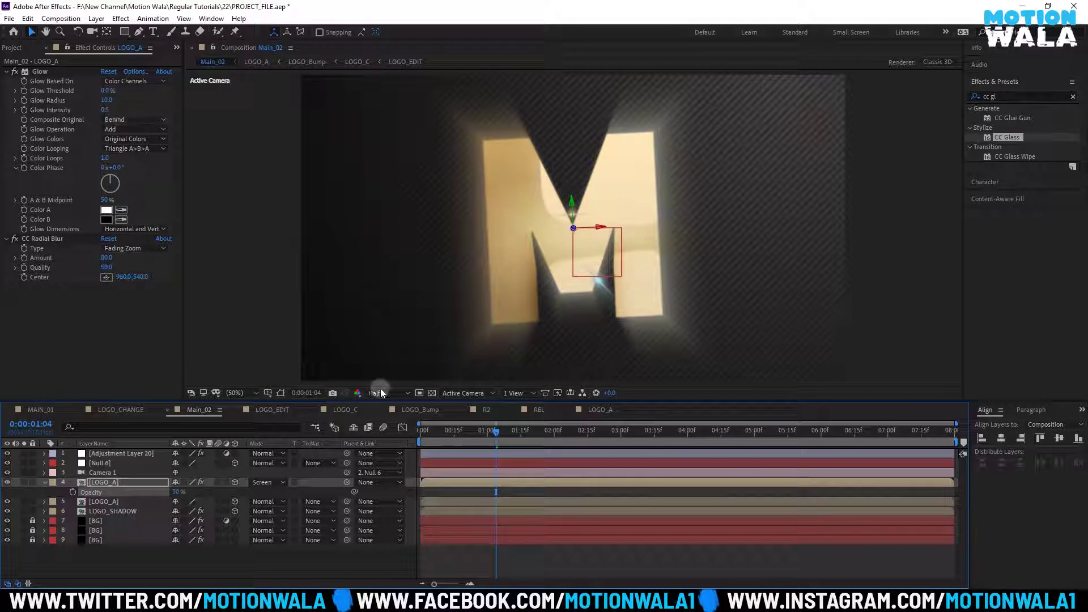
At the two-second mark, with Glow and CC Radial Blur selected, keyframe LOGO_A's opacity
left_click_drag(495, 435, 553, 440)
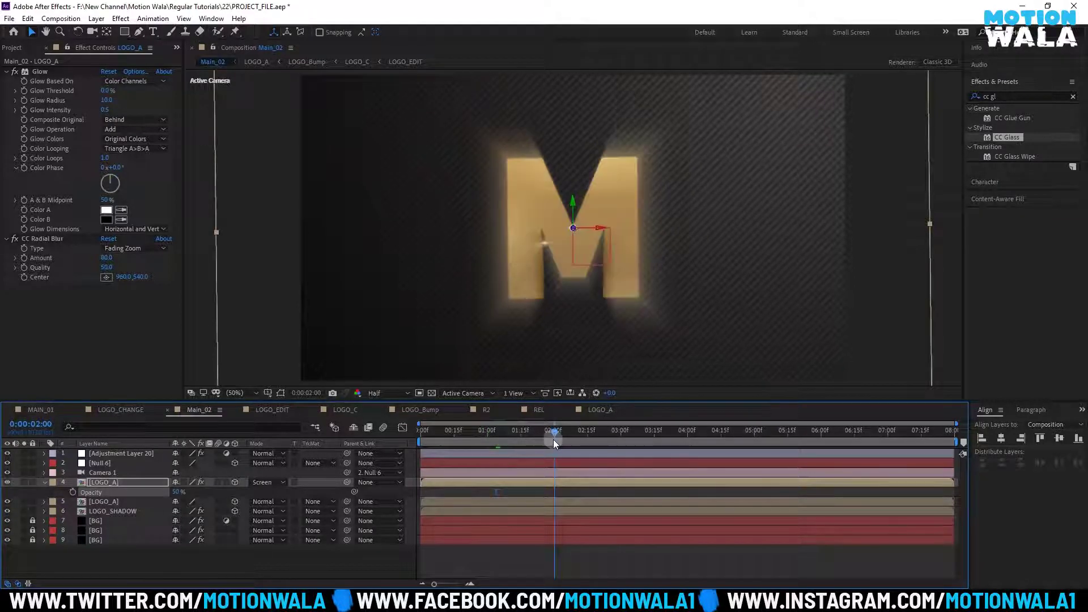
left_click(27, 92)
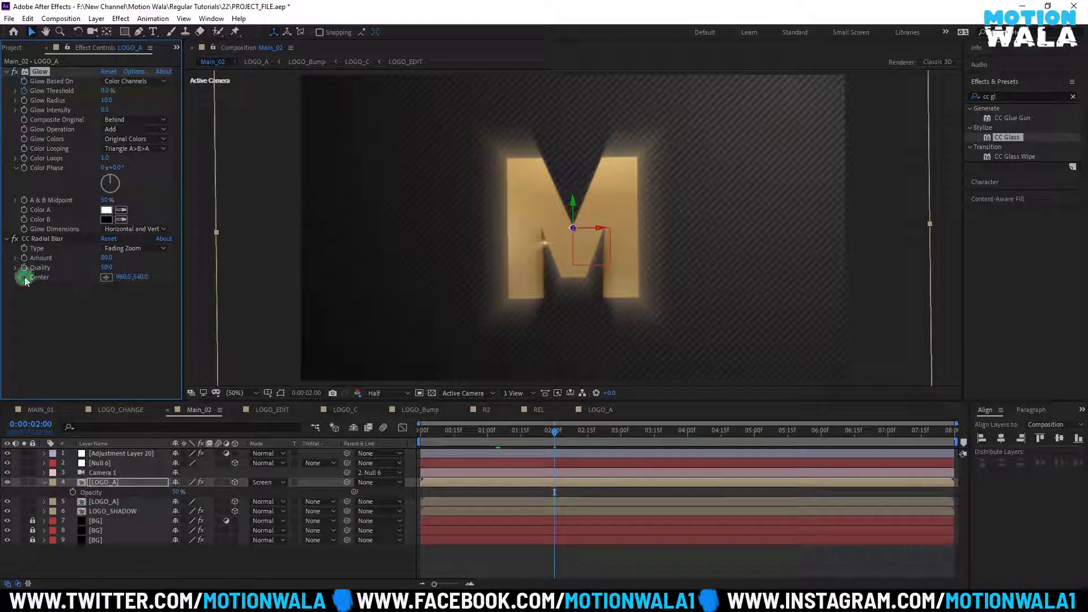
left_click(49, 239)
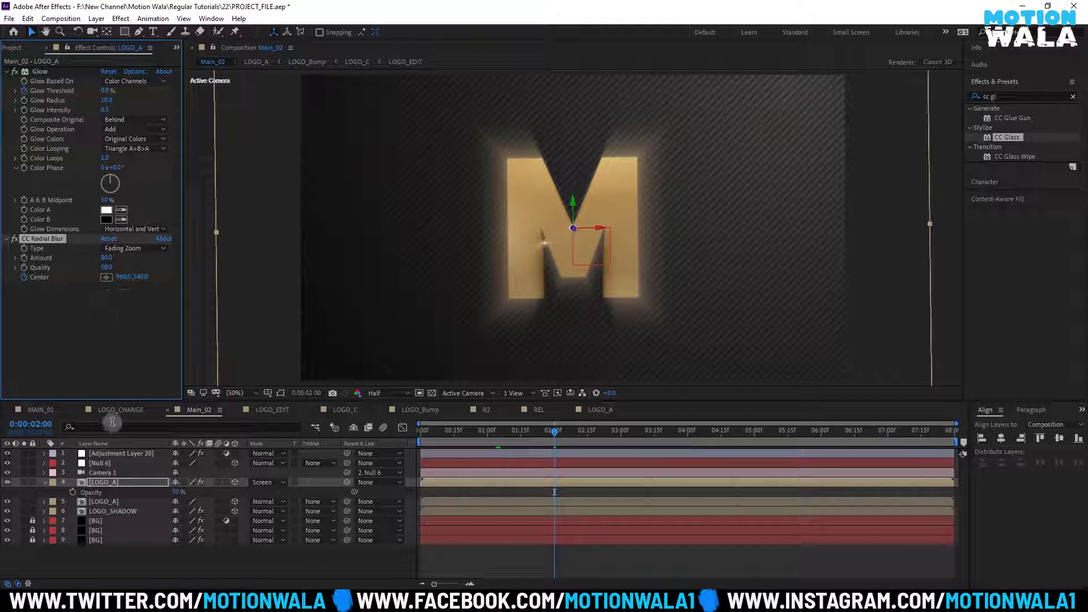
left_click(72, 492)
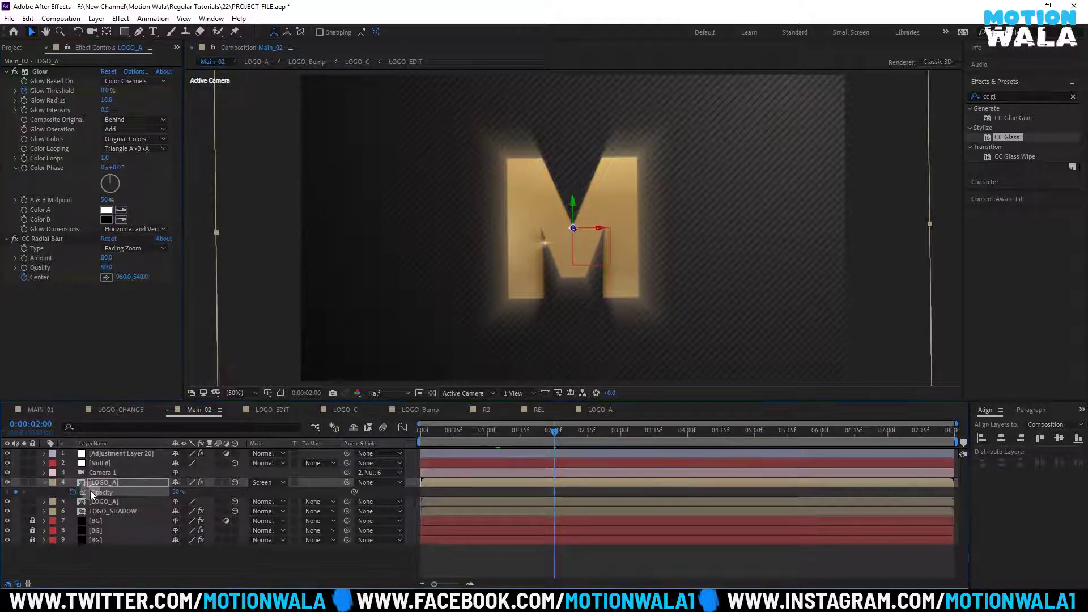
Keyframe LOGO_A's opacity at two seconds, show only its keyframed properties, and return to frame zero
left_click(195, 504)
key("u")
left_click(355, 504)
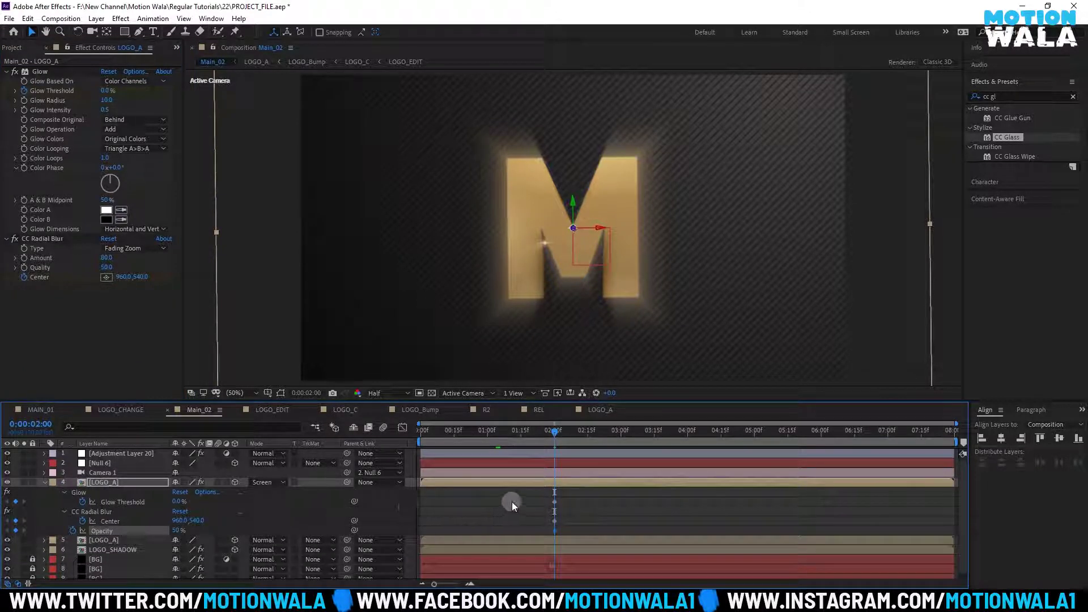
left_click(535, 516)
left_click_drag(551, 436, 246, 468)
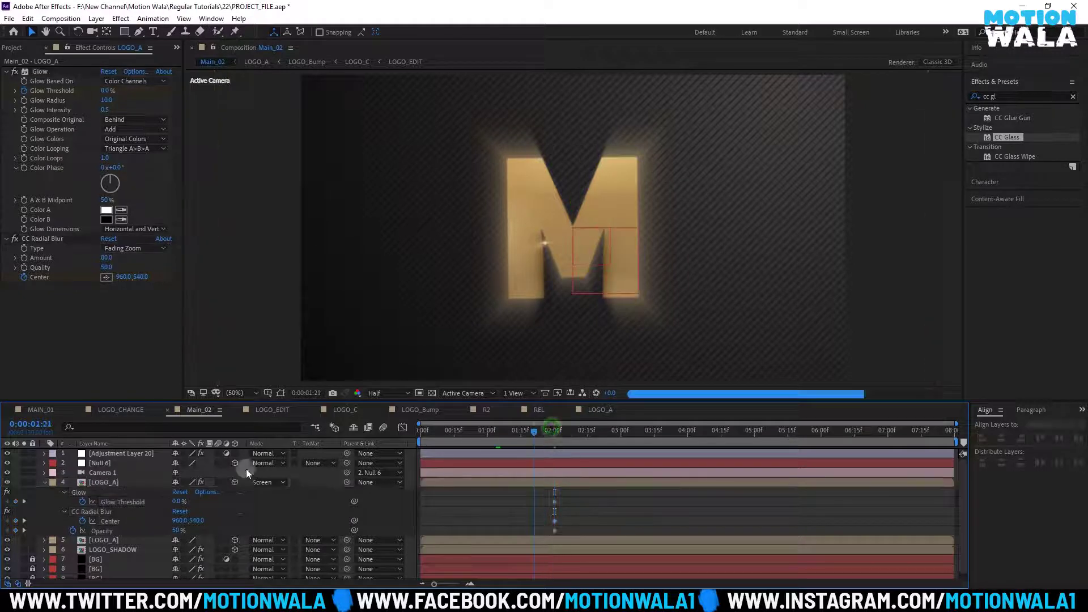
Keyframe the radial blur Center at 960,540 at the start, then move it to about 1121.5,665 at 2:00
left_click(16, 521)
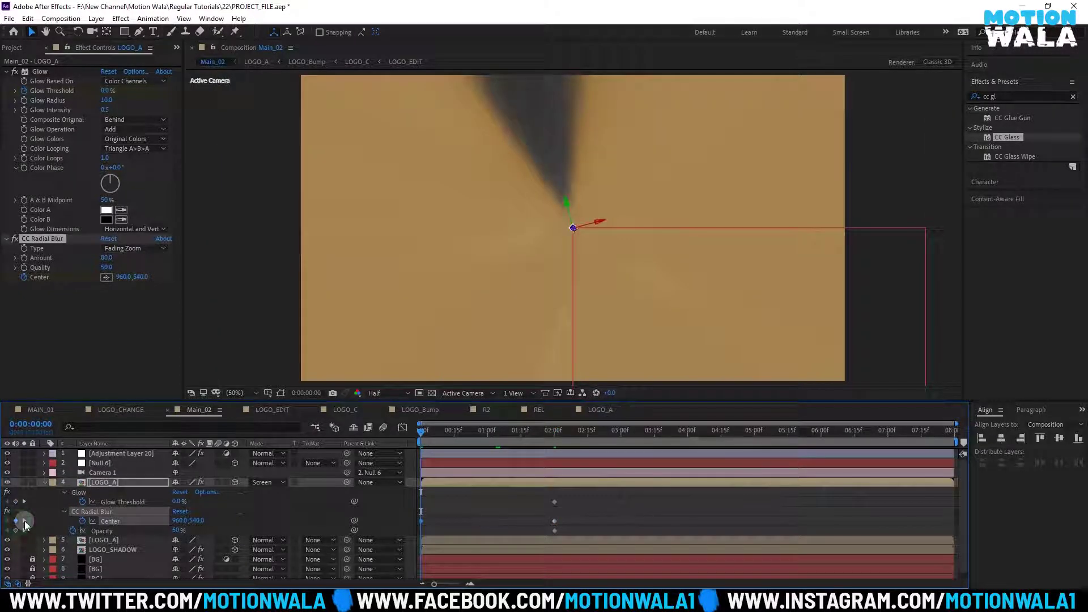
left_click(25, 523)
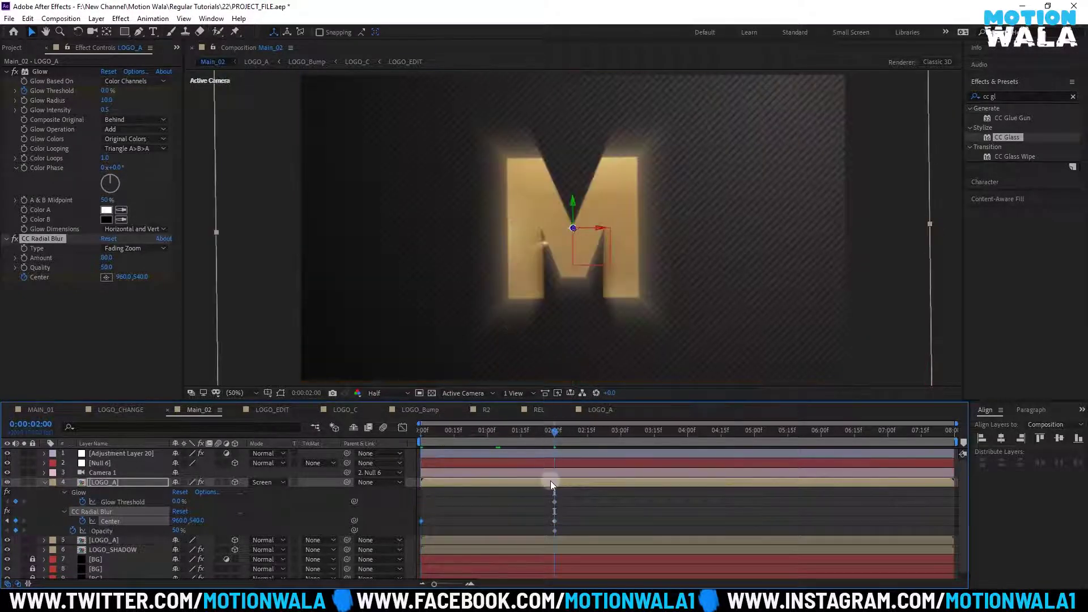
left_click_drag(194, 512, 264, 518)
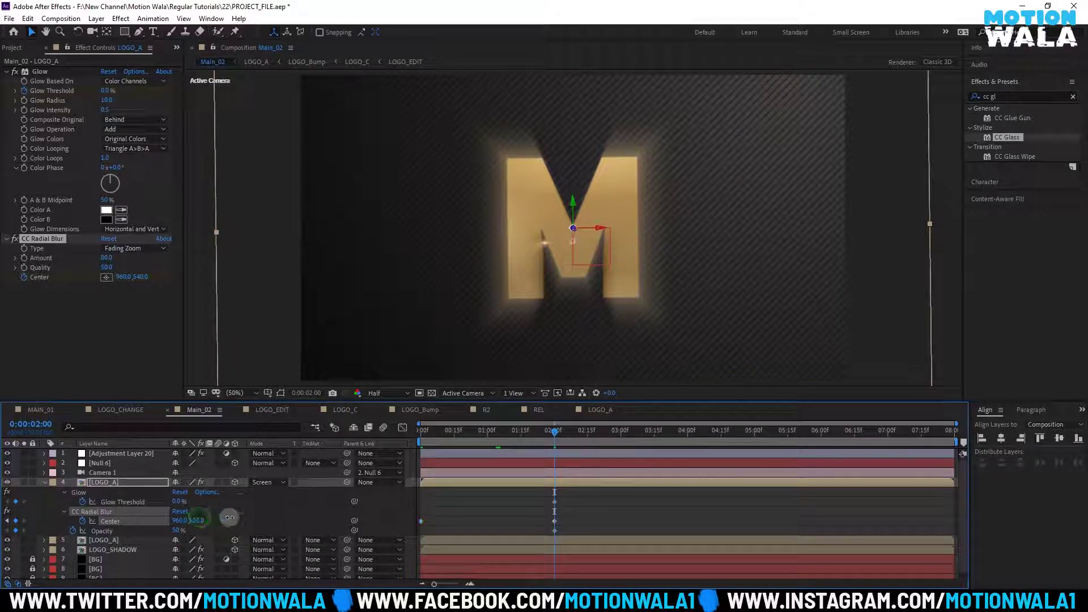
mouse_move(574, 272)
left_mouse_down()
mouse_move(625, 268)
mouse_move(622, 285)
mouse_move(630, 257)
mouse_move(643, 258)
left_mouse_up()
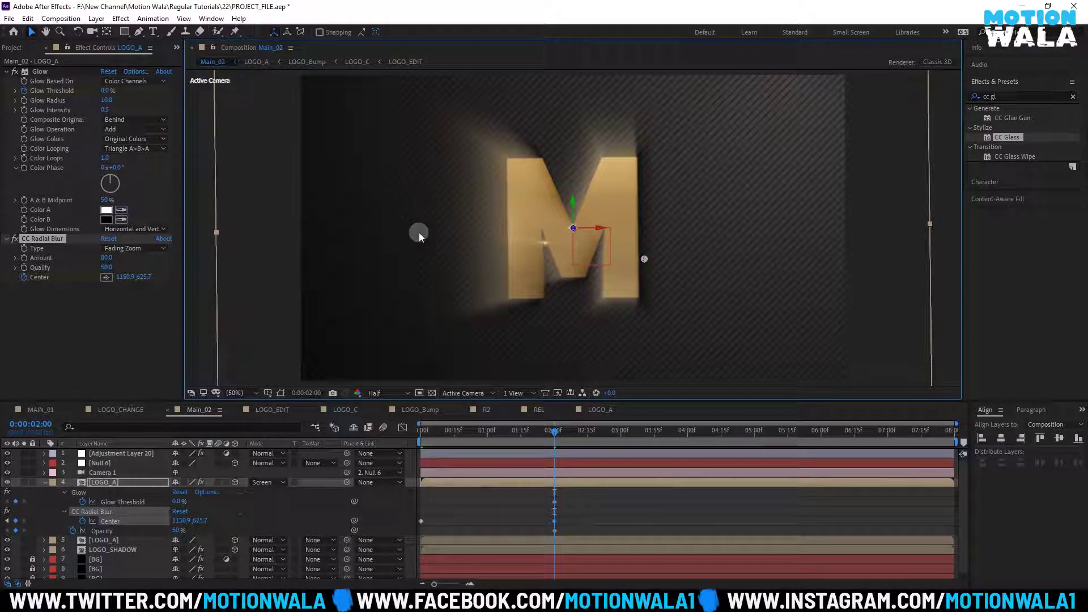
left_click_drag(642, 251, 633, 270)
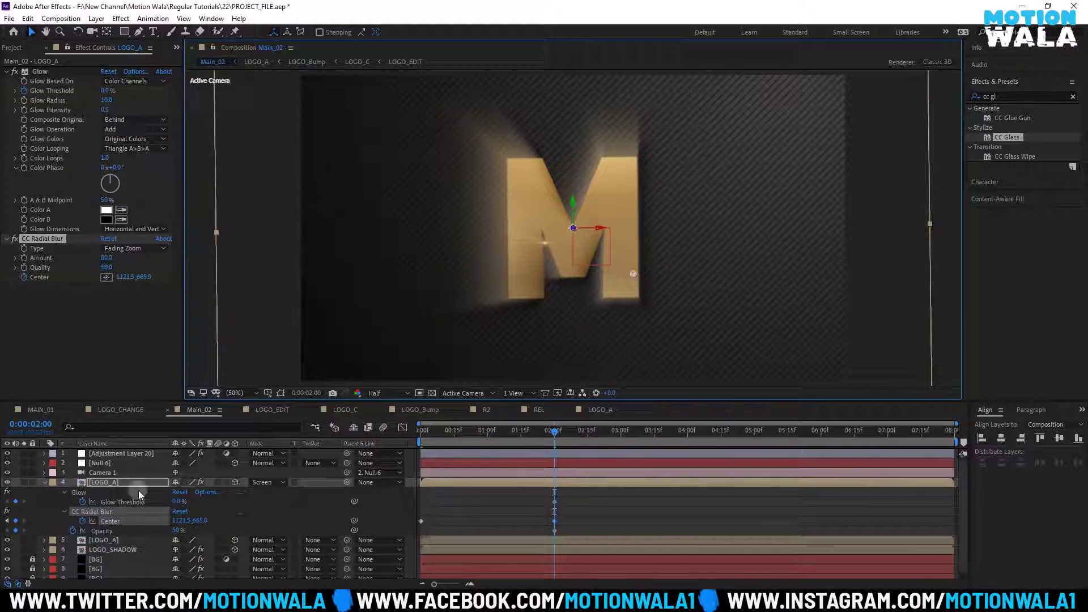
At three seconds, set LOGO_A's opacity to 0% and Glow Threshold to 100%
left_click(621, 434)
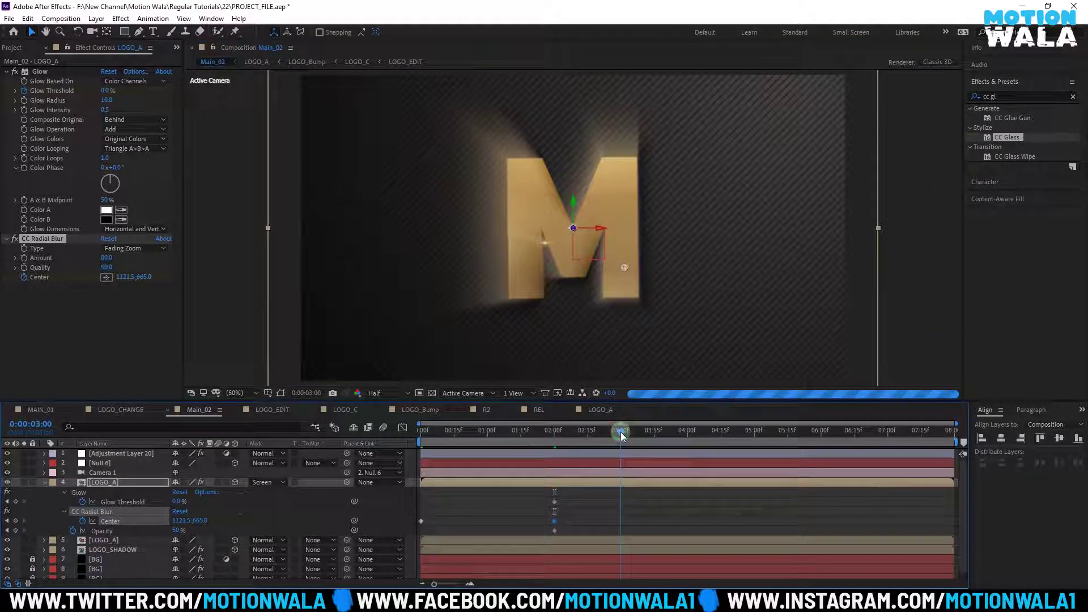
left_click(178, 530)
type("0")
key("Return")
left_click(178, 501)
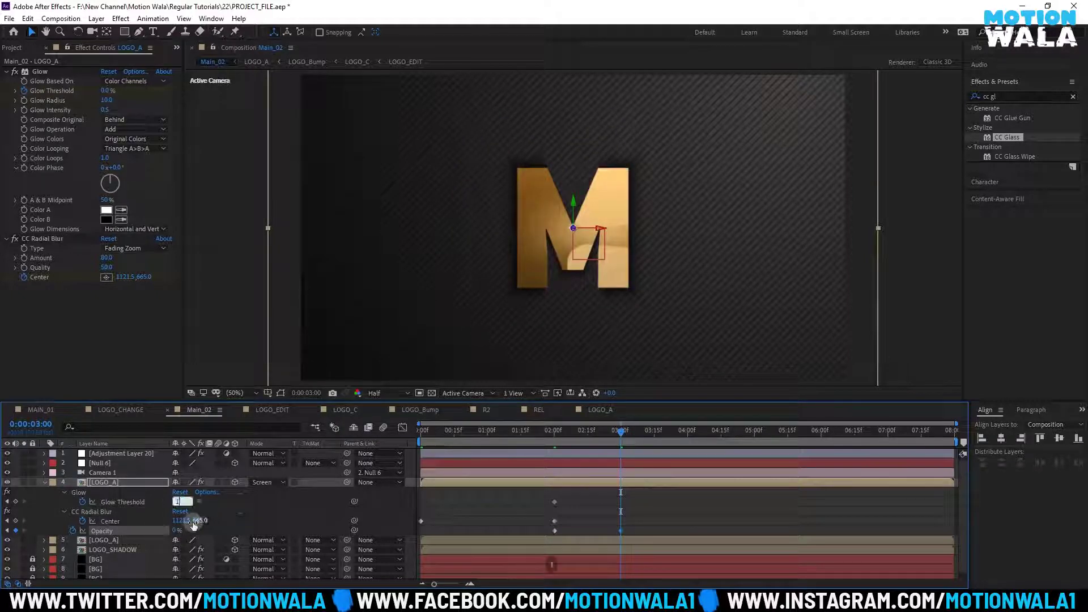
type("100")
key("Return")
left_click(568, 489)
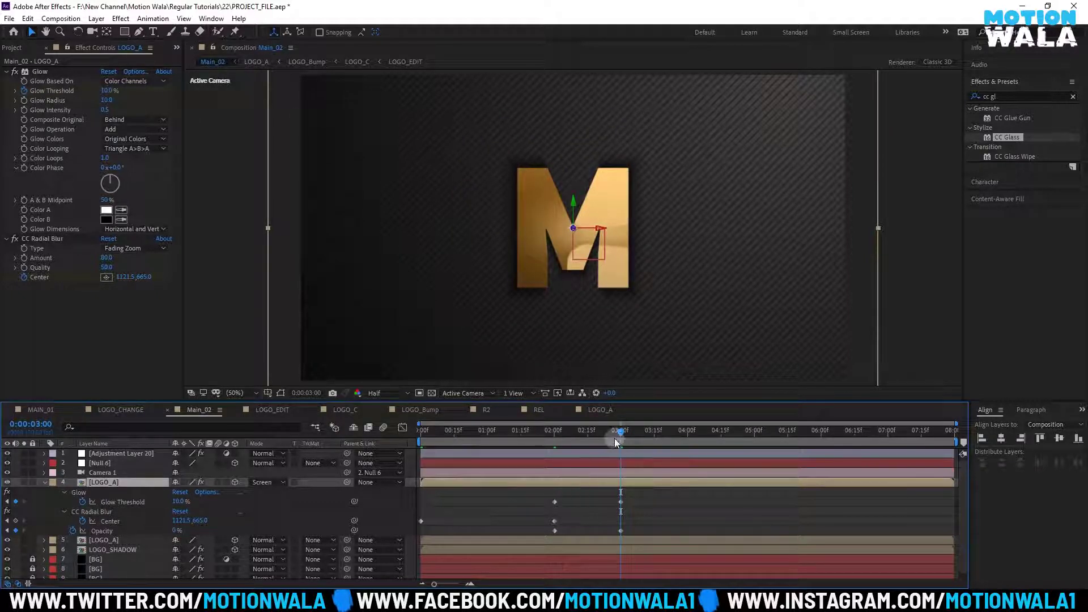
Try a 25% Glow Threshold at two seconds, undo it, and preview the fade toward three seconds
left_click_drag(614, 436, 553, 446)
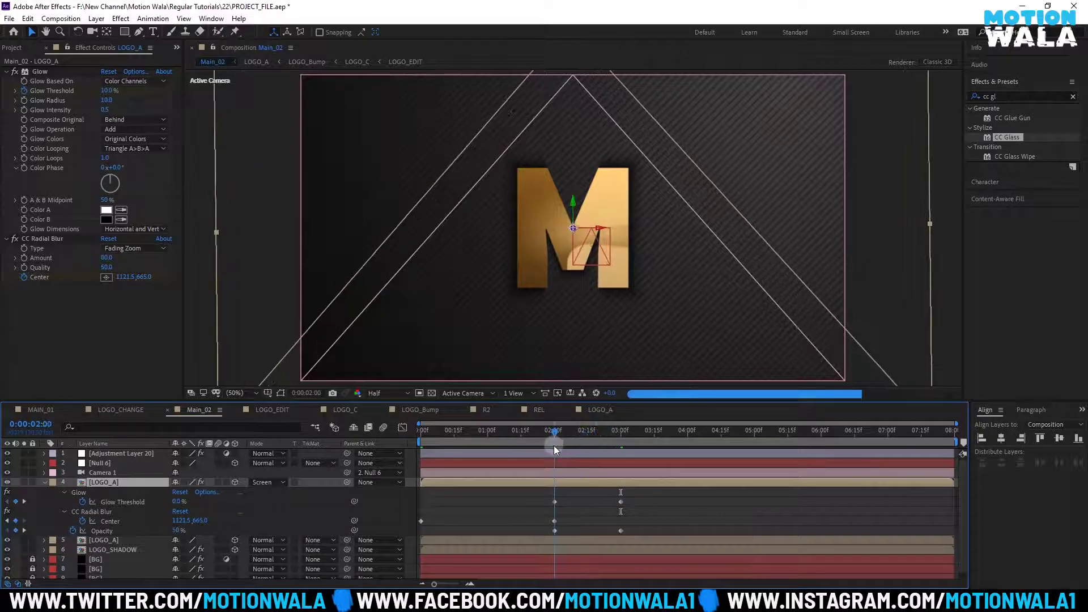
left_click(176, 501)
type("25")
key("Return")
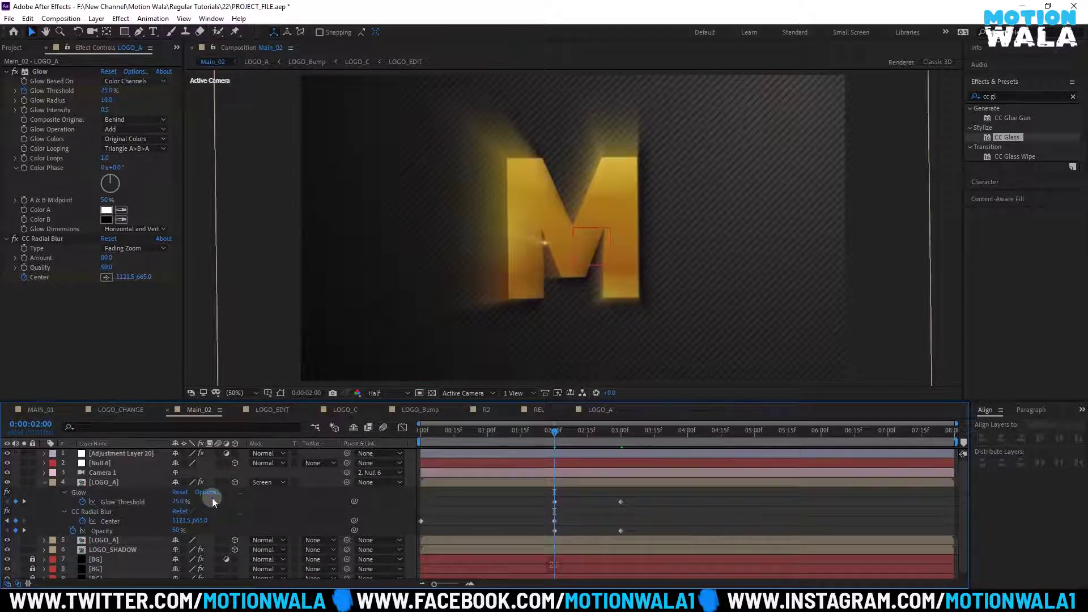
key("ctrl+z")
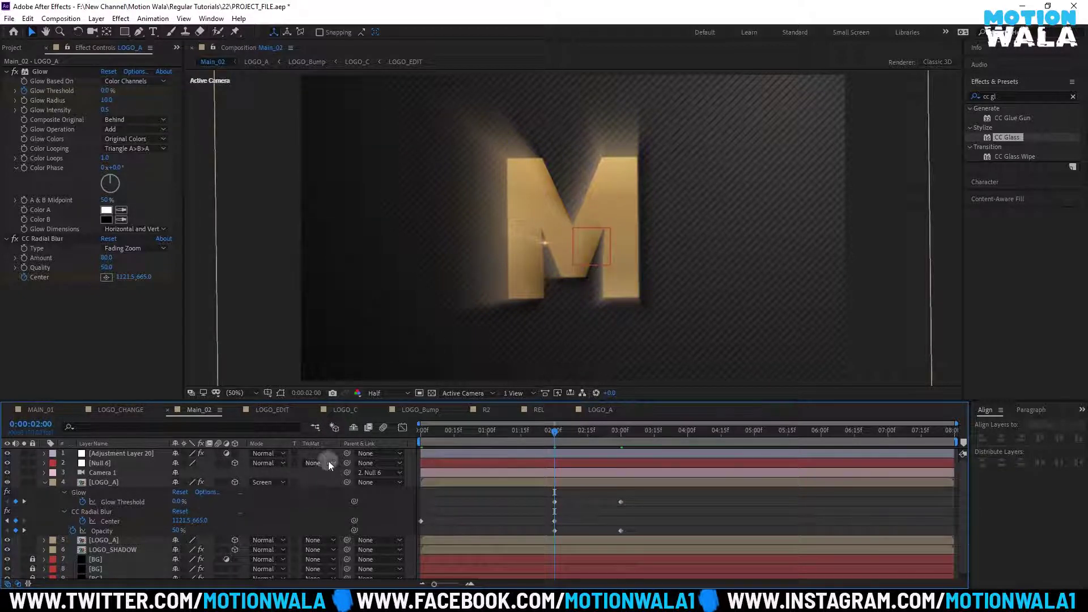
left_click(518, 453)
left_click_drag(554, 430, 584, 431)
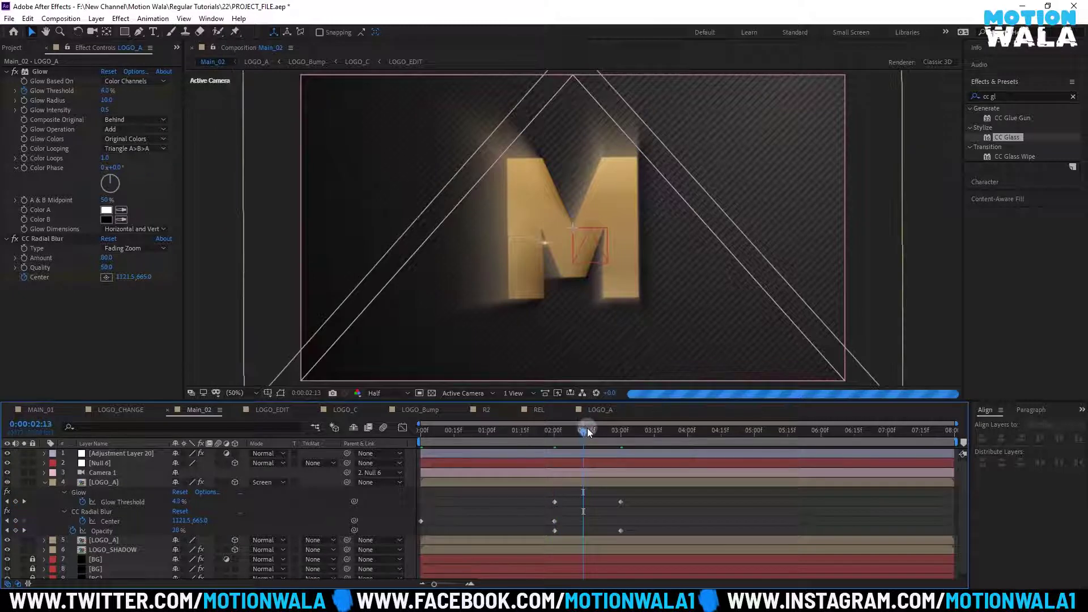
left_click(606, 432)
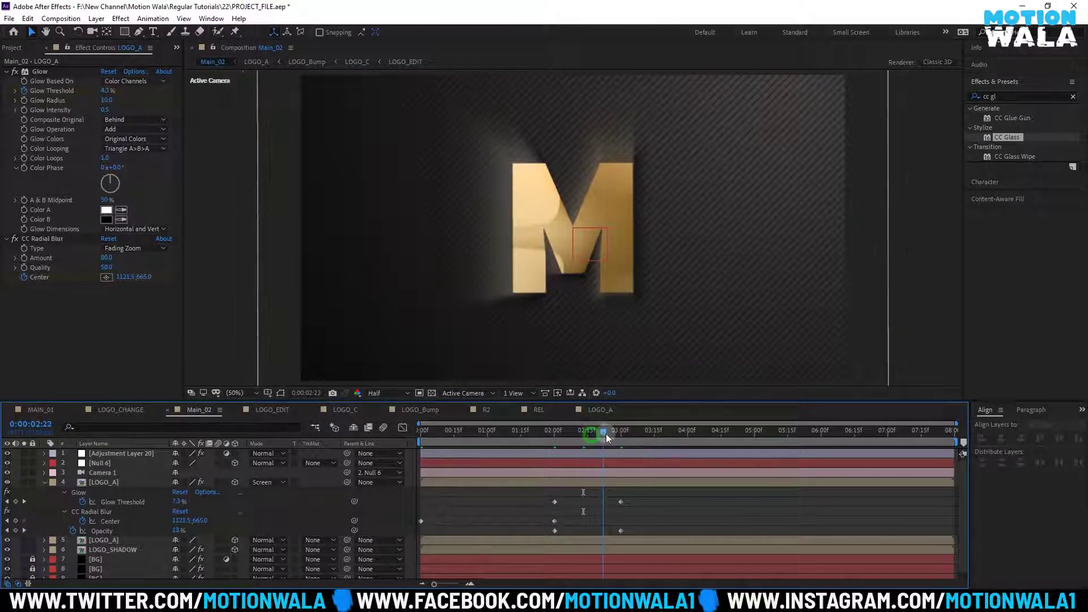
left_click_drag(603, 433, 554, 432)
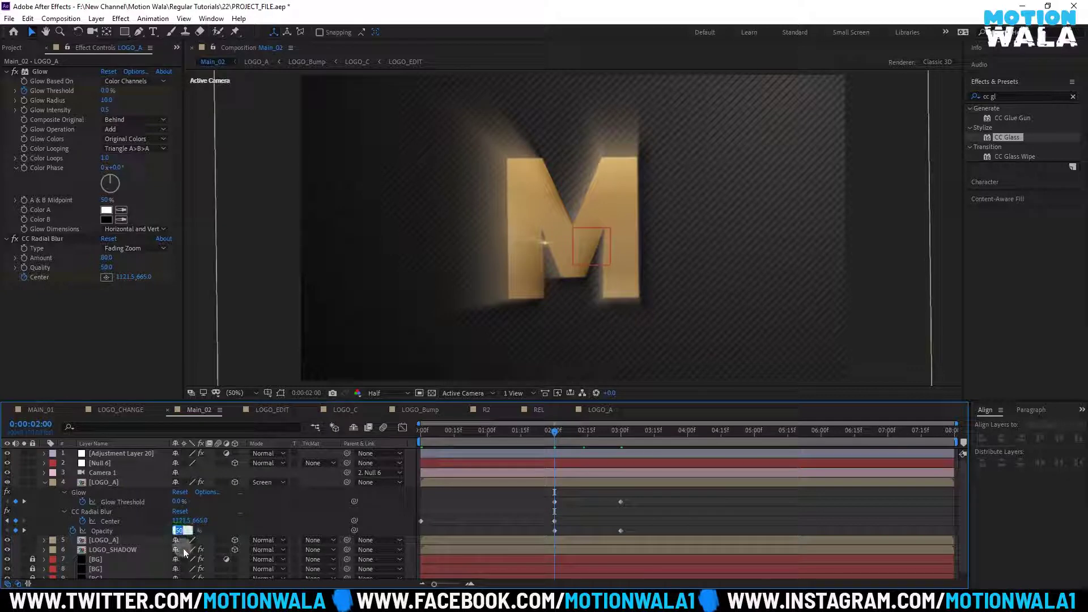
At two seconds, set opacity to 35% and Glow Threshold to 5%, then deselect LOGO_A
type("35")
key("Return")
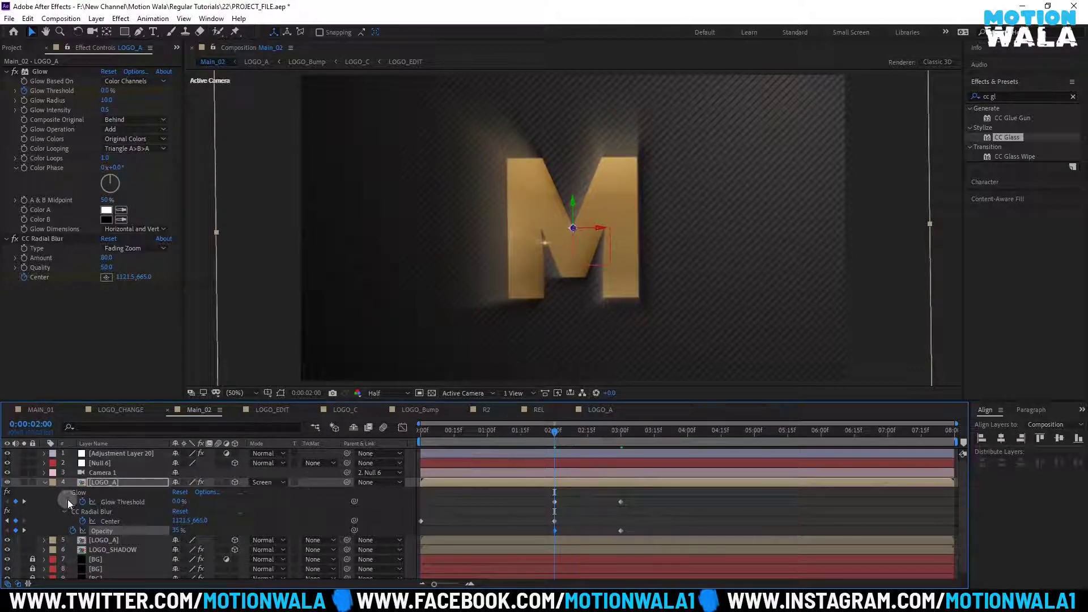
left_click(178, 501)
type("10")
key("Return")
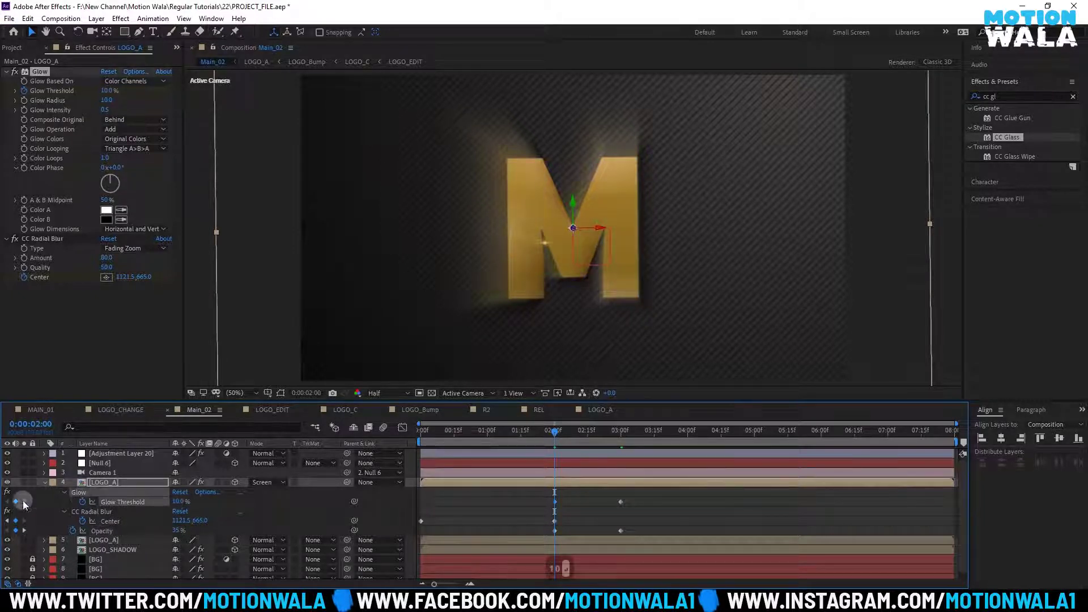
left_click(27, 501)
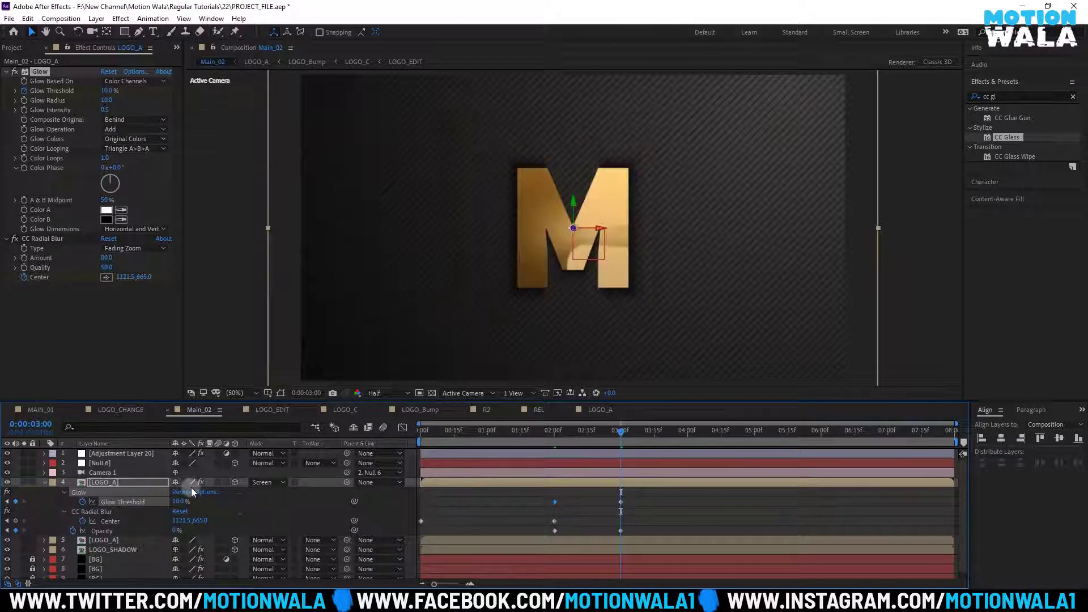
left_click(7, 502)
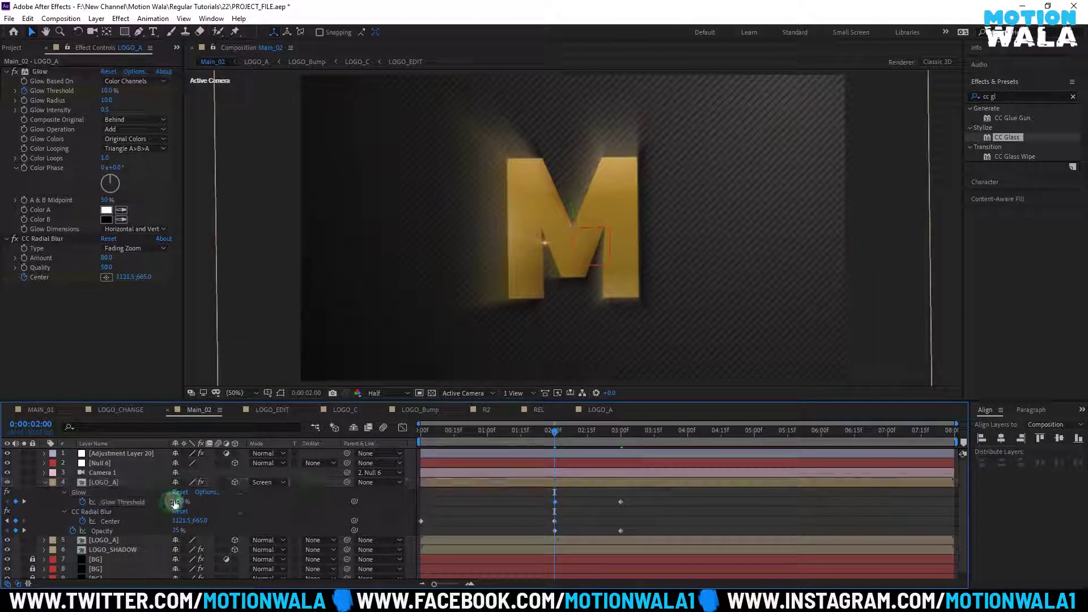
left_click_drag(168, 502, 162, 502)
left_click(535, 346)
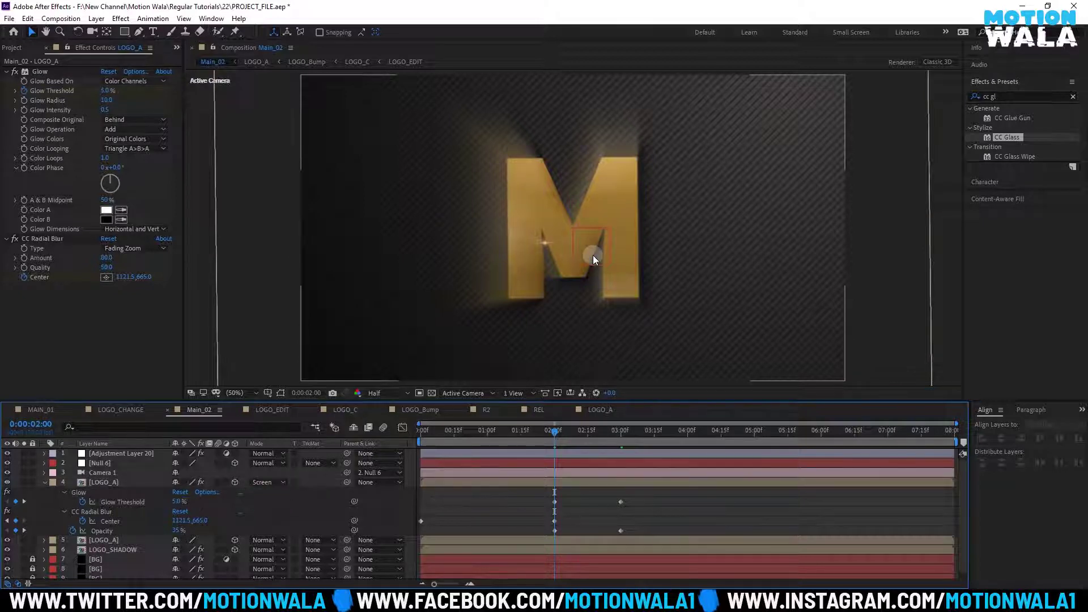
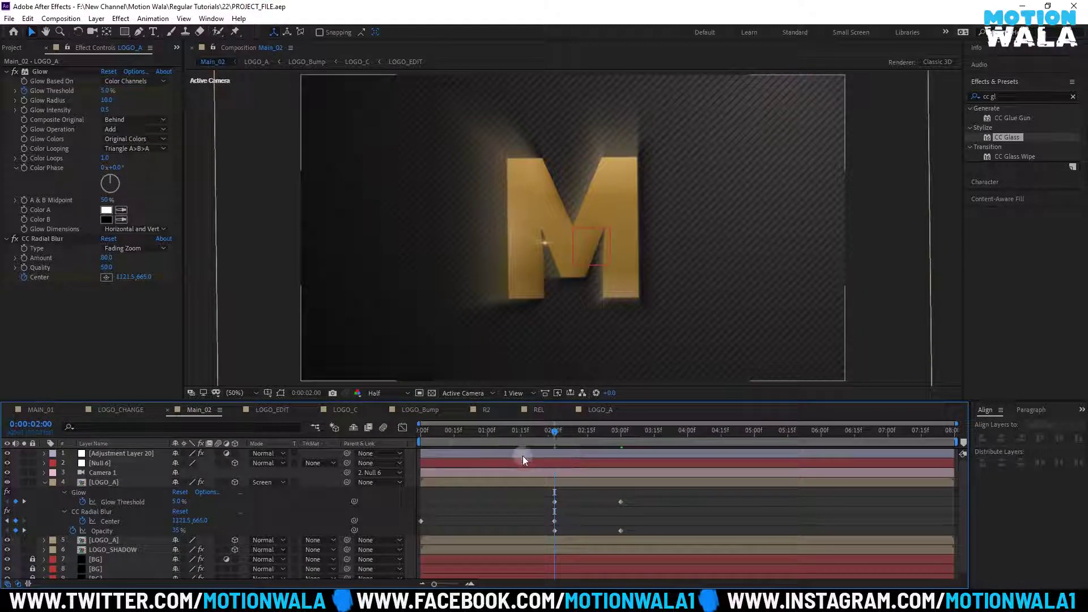
Duplicate the LOGO_A layer and show its keyframed properties at 1:00
left_click(114, 481)
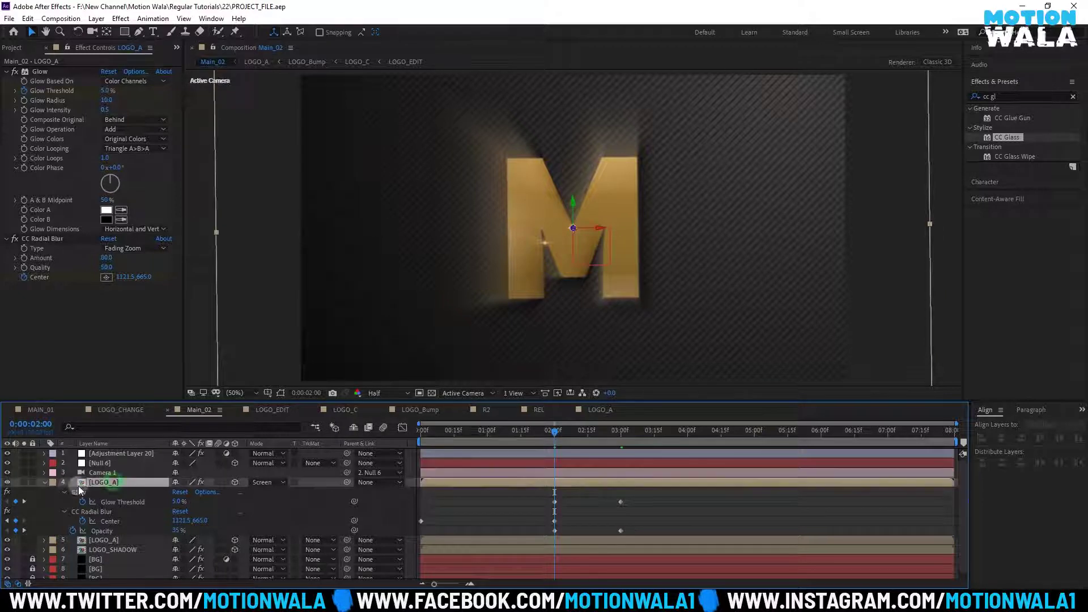
left_click(45, 482)
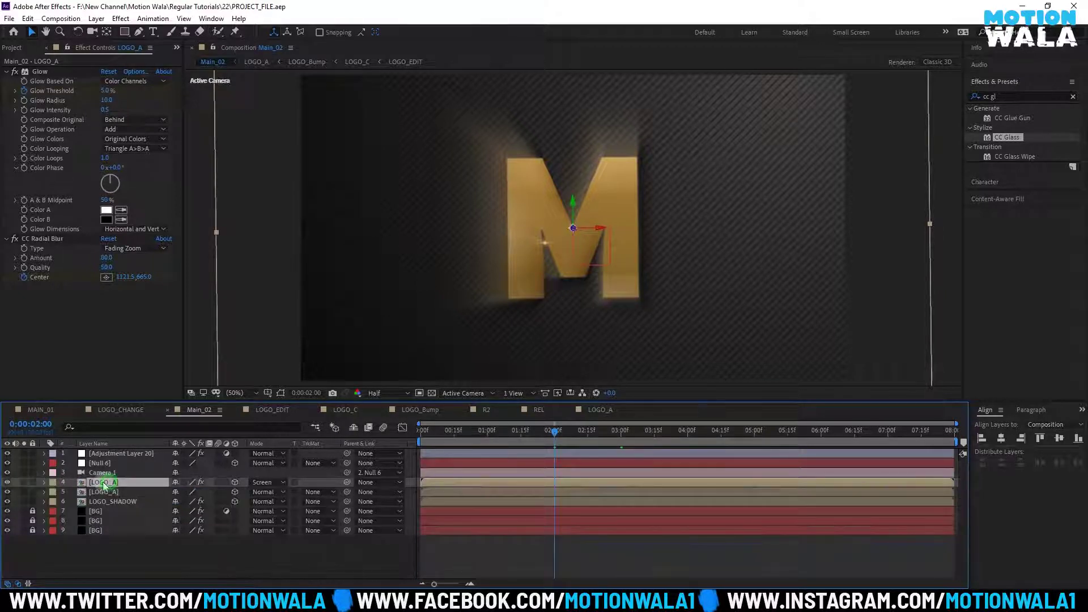
key("ctrl+d")
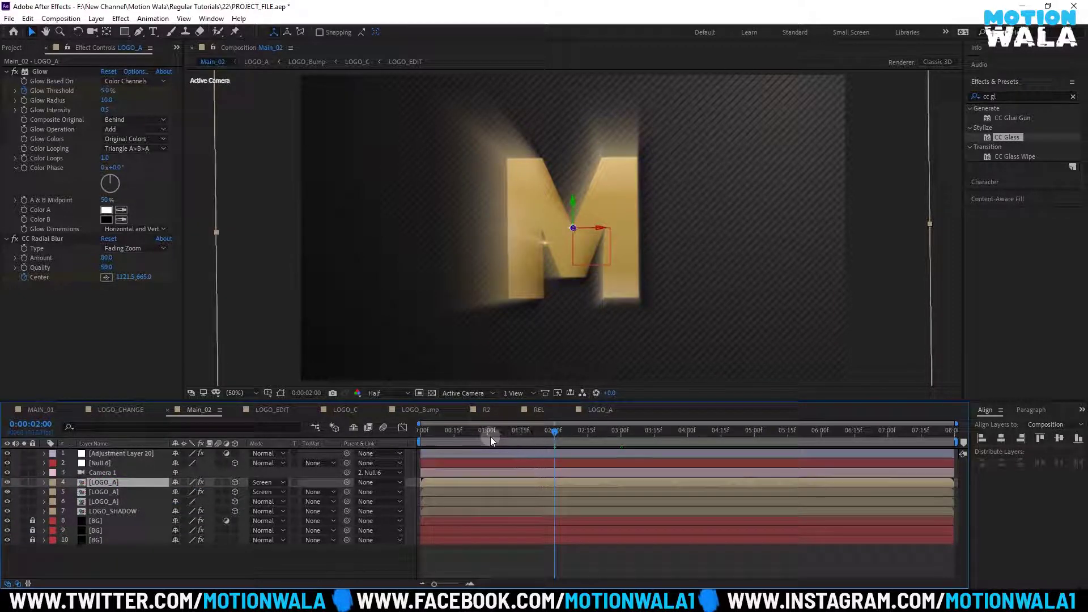
left_click(488, 436)
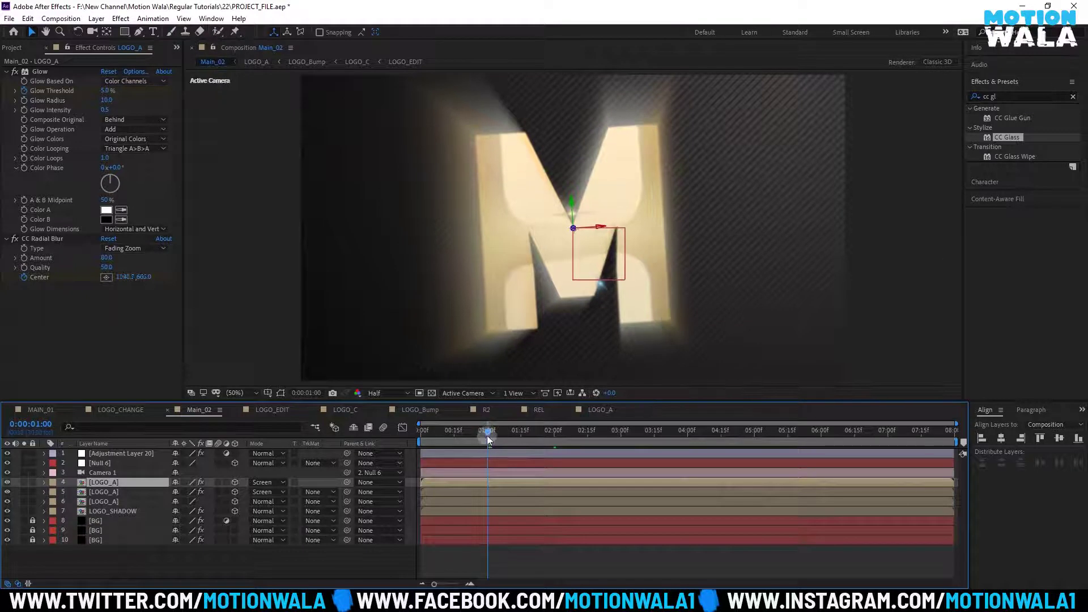
key("u")
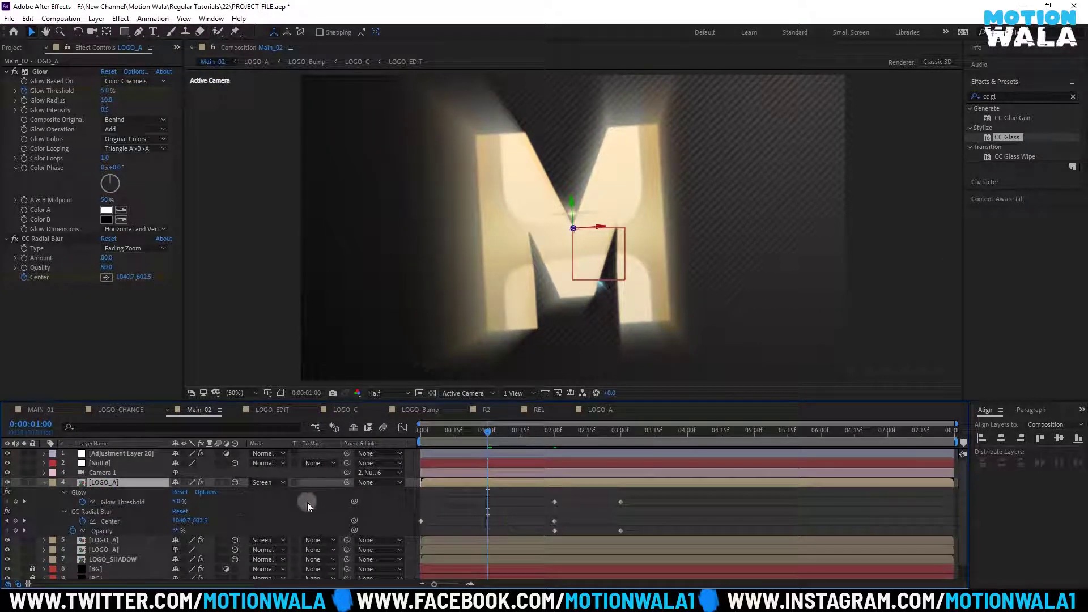
Move the Glow Threshold and Opacity keyframes to start at 0:00:01:00, then check 1:11
left_click(56, 361)
left_click(459, 490)
left_click(177, 502)
left_click(588, 503)
left_click_drag(635, 498, 488, 508)
left_click(620, 537)
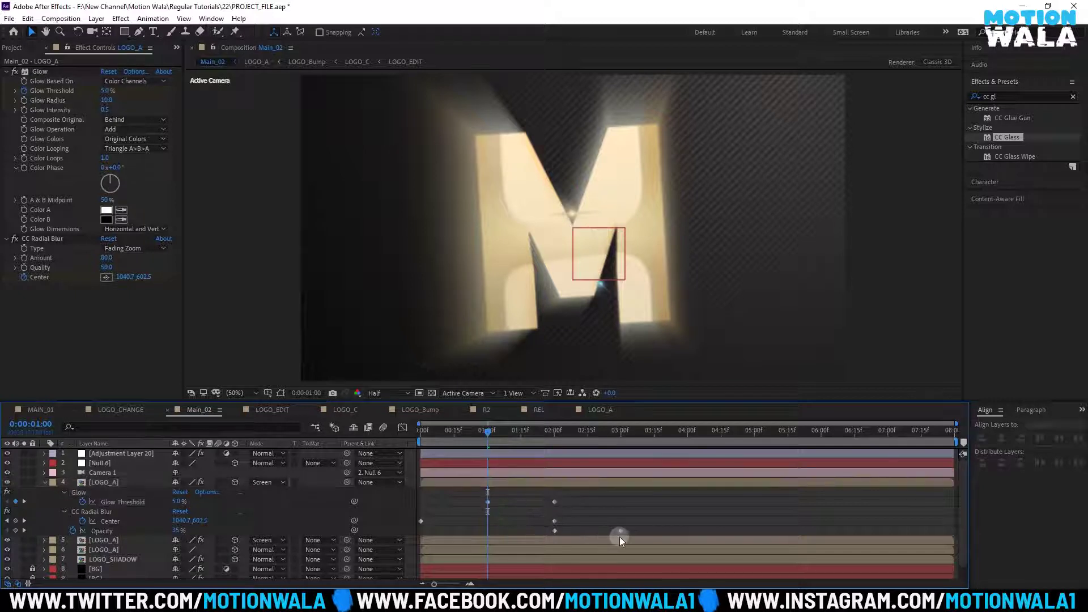
left_click_drag(641, 528, 488, 533)
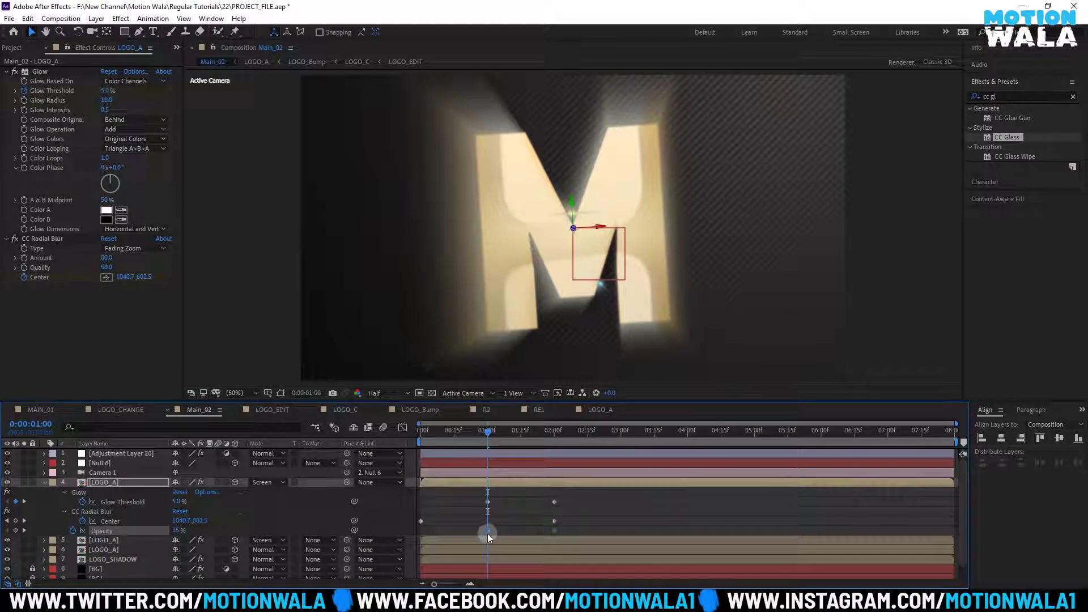
left_click(510, 533)
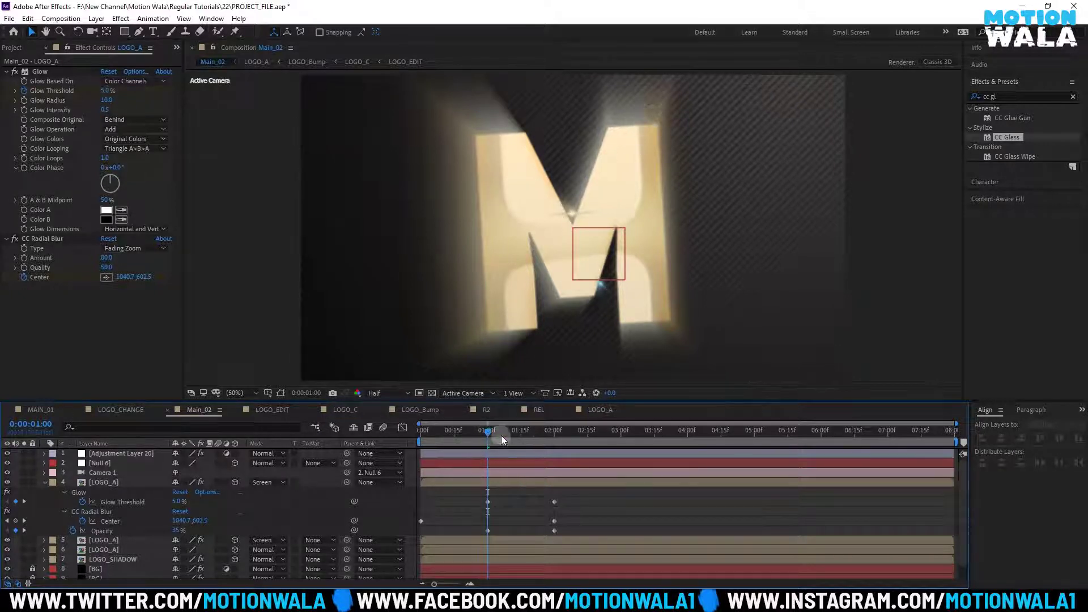
left_click_drag(501, 436, 511, 437)
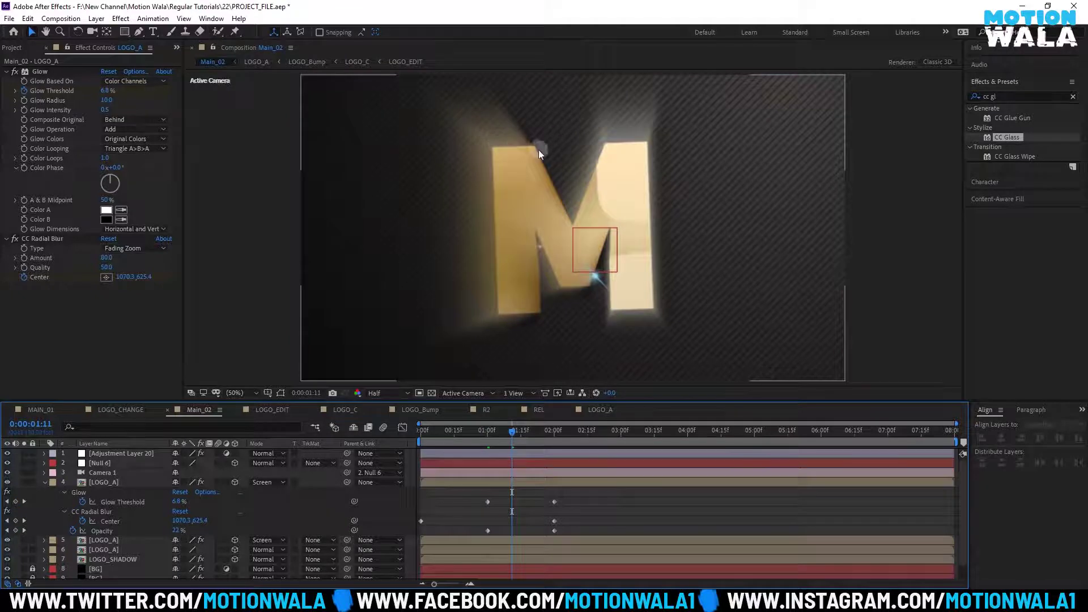
Turn off the Title/Action Safe guides in the viewer
key("apostrophe")
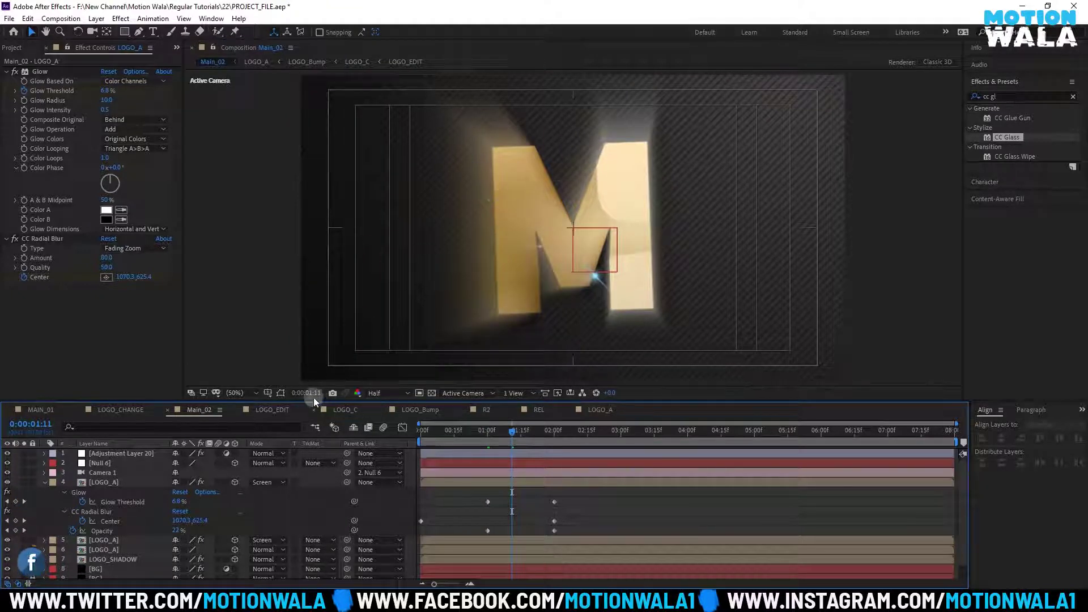
left_click(269, 392)
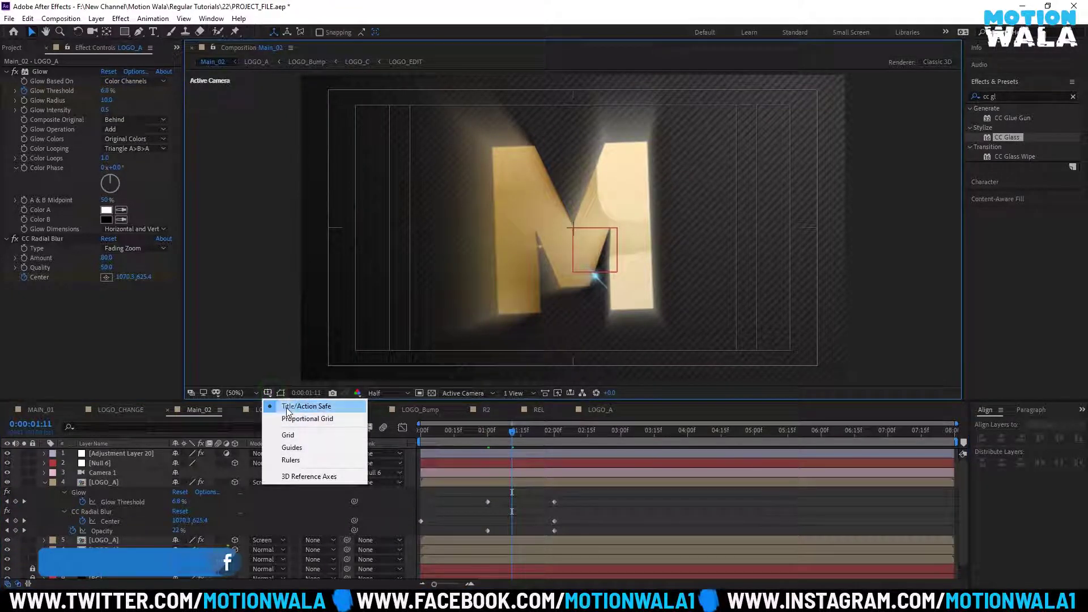
left_click(306, 407)
left_click(269, 392)
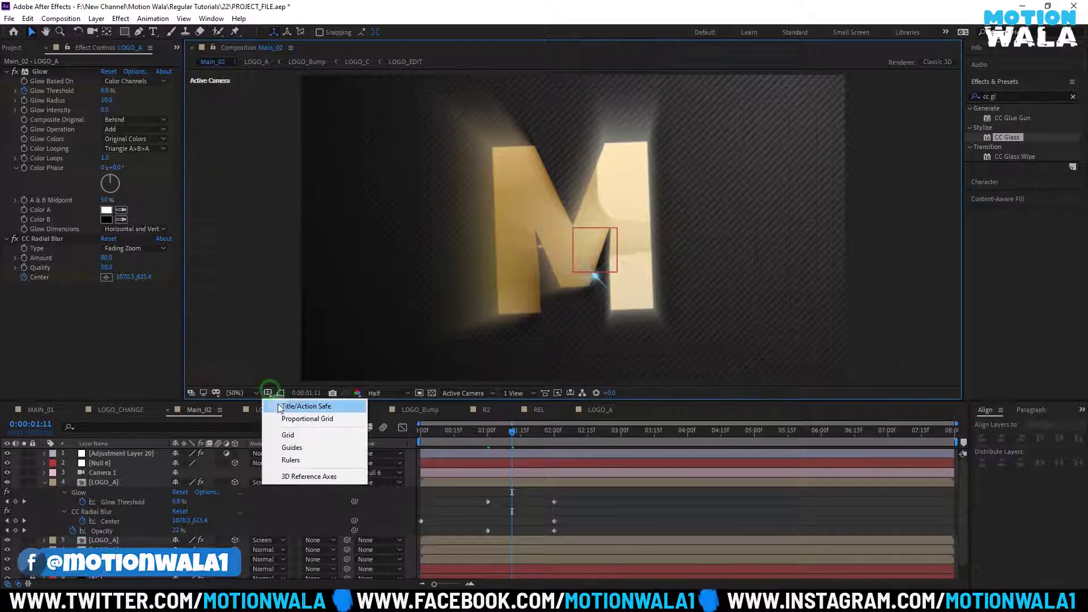
left_click(280, 408)
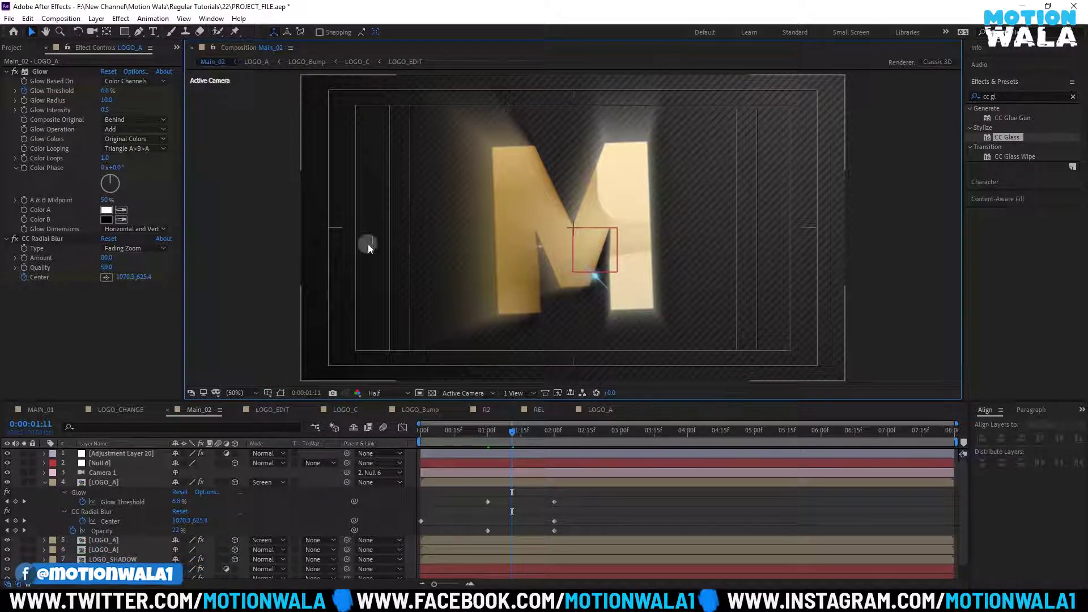
left_click(267, 395)
left_click(280, 407)
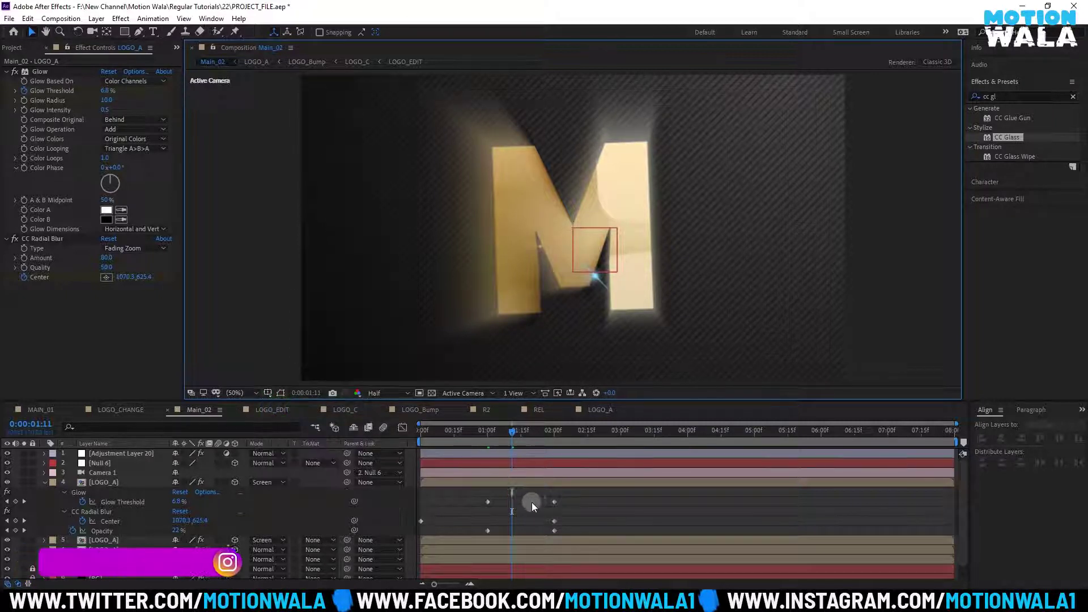
Add an Opacity keyframe of 100 on LOGO_A at 0:00:01:15
left_click_drag(515, 436, 522, 438)
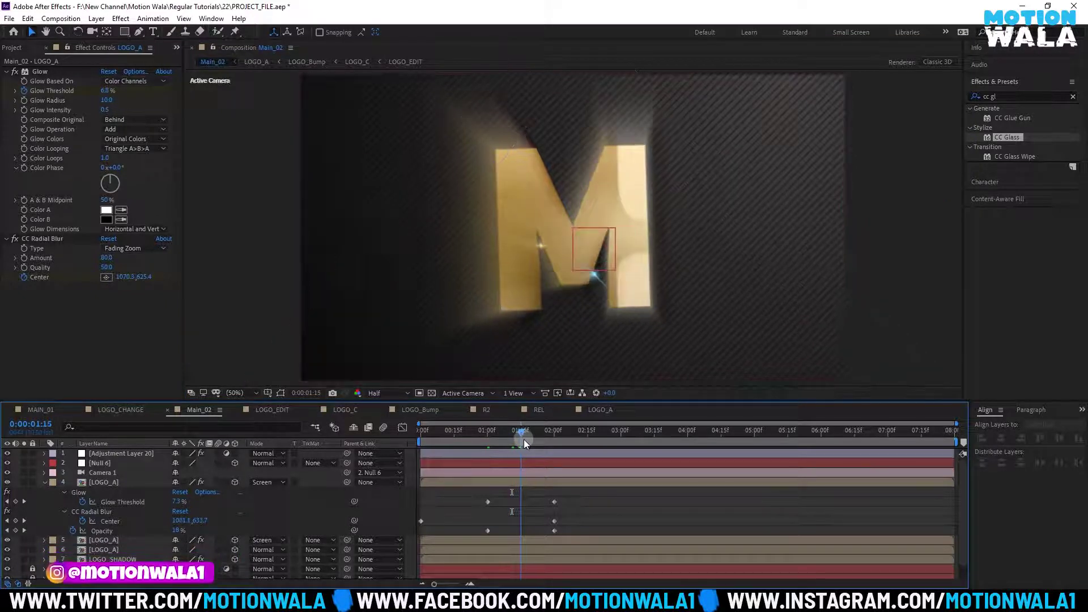
left_click(180, 531)
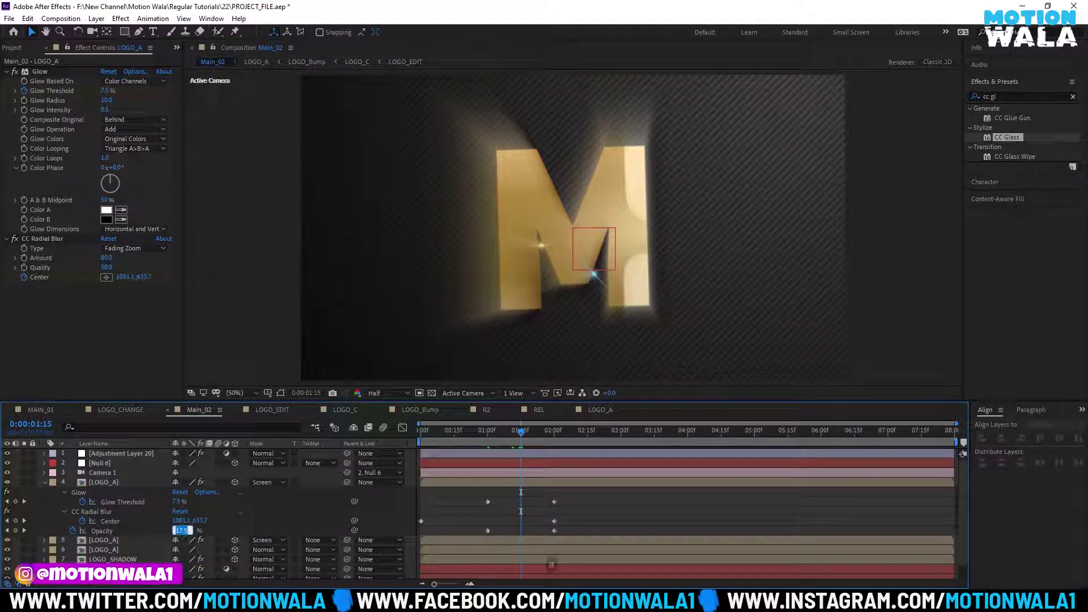
type("100")
key("Return")
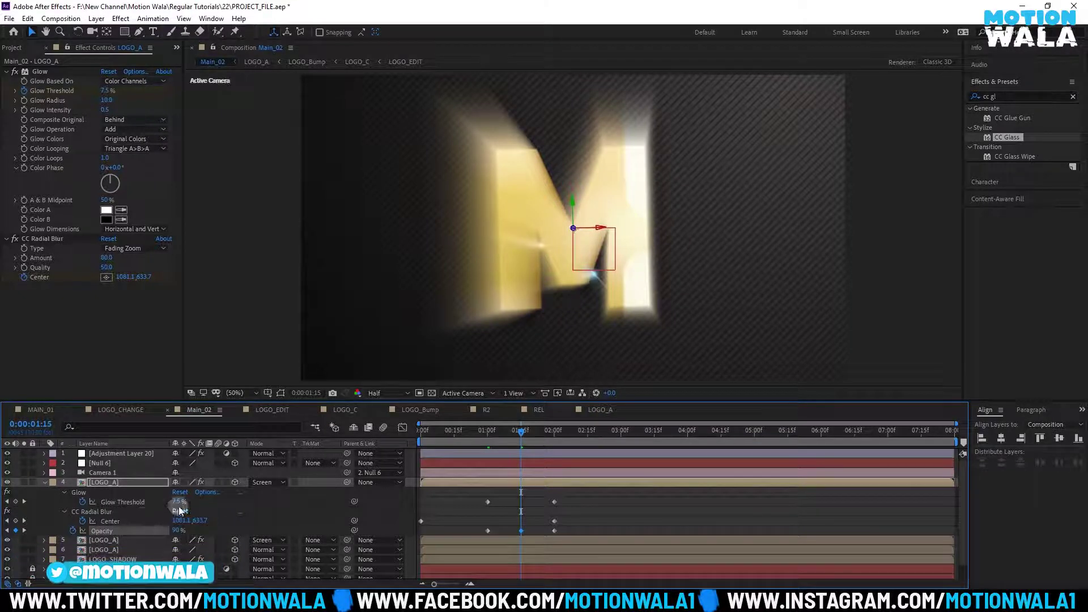
Solo LOGO_A and scrub between 0:22 and 2:00 to inspect the blurred reveal
left_click(556, 433)
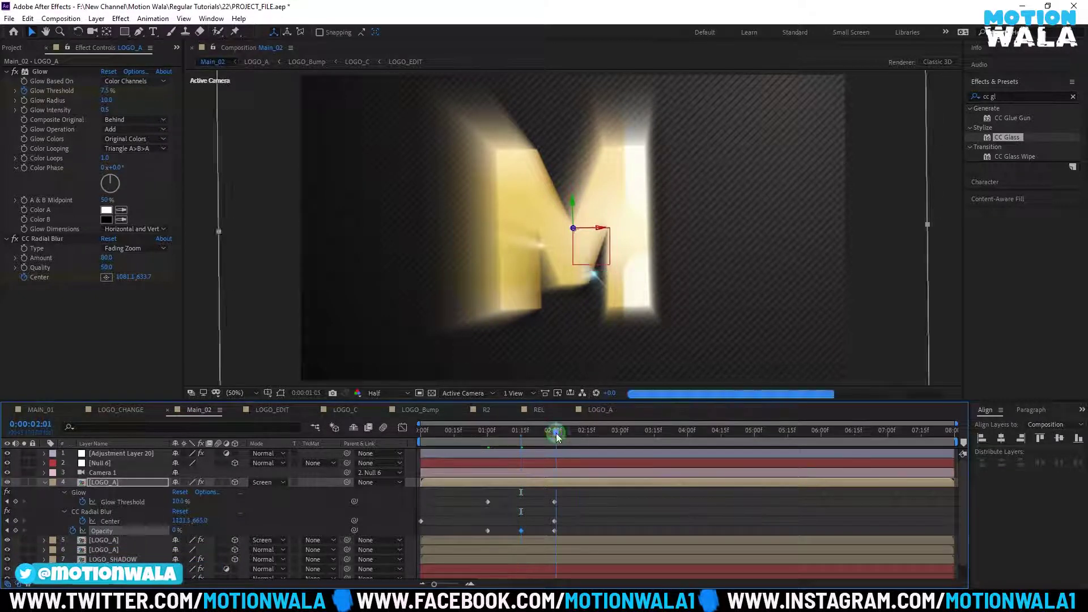
left_click_drag(556, 434, 555, 433)
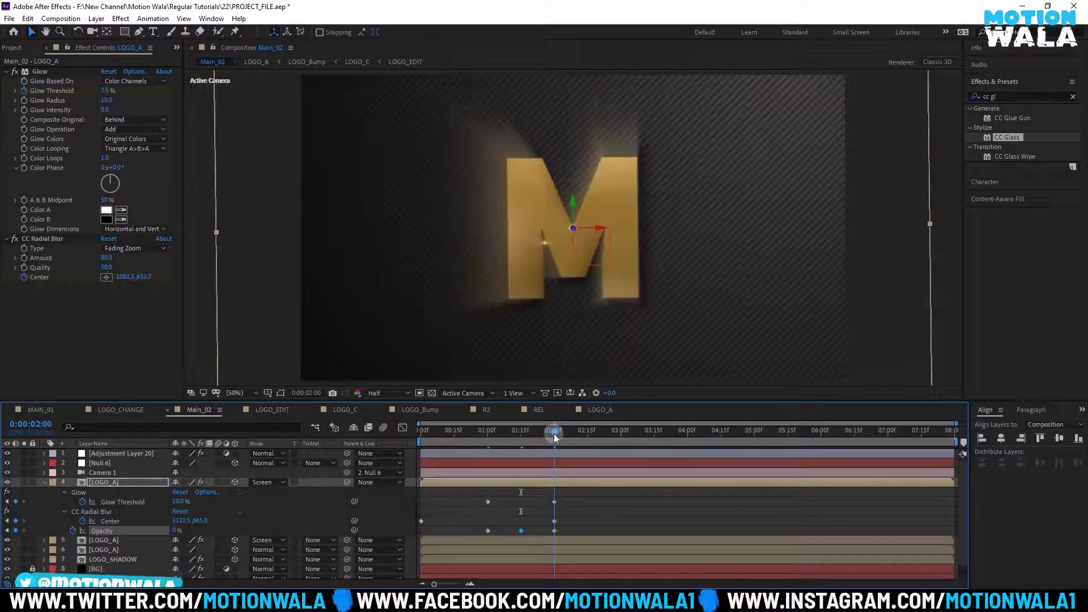
left_click(486, 429)
left_click(177, 532)
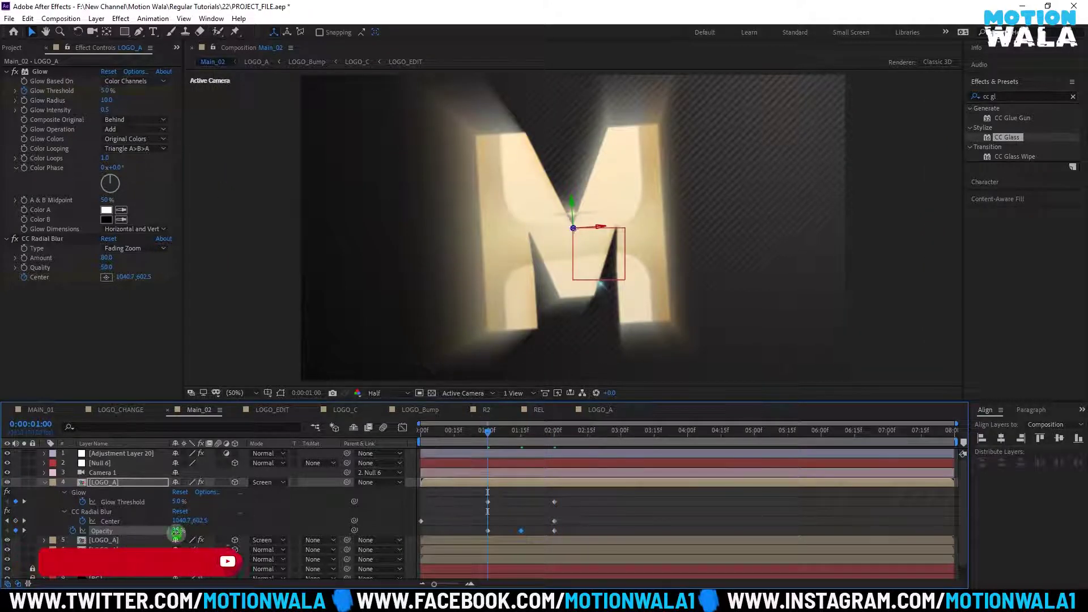
left_click_drag(488, 433, 520, 440)
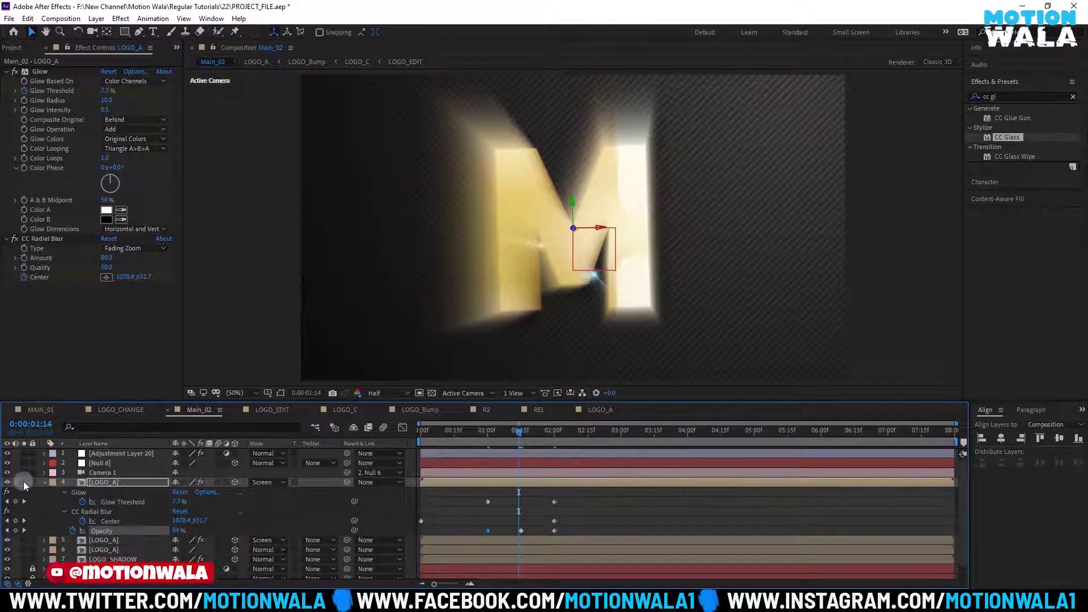
left_click(23, 483)
left_click(386, 394)
left_click(390, 441)
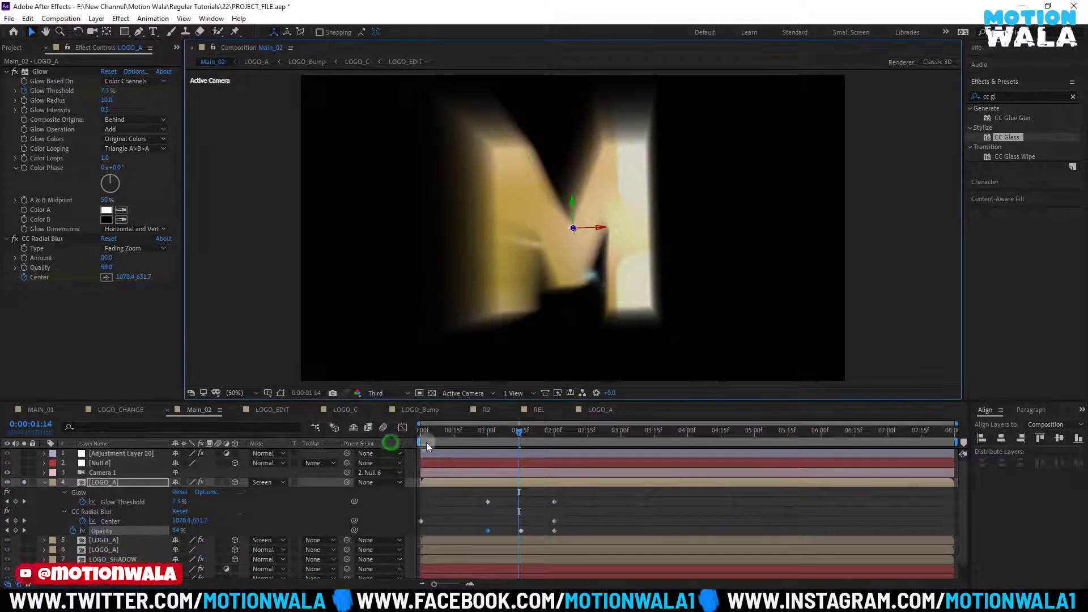
left_click_drag(481, 433, 467, 434)
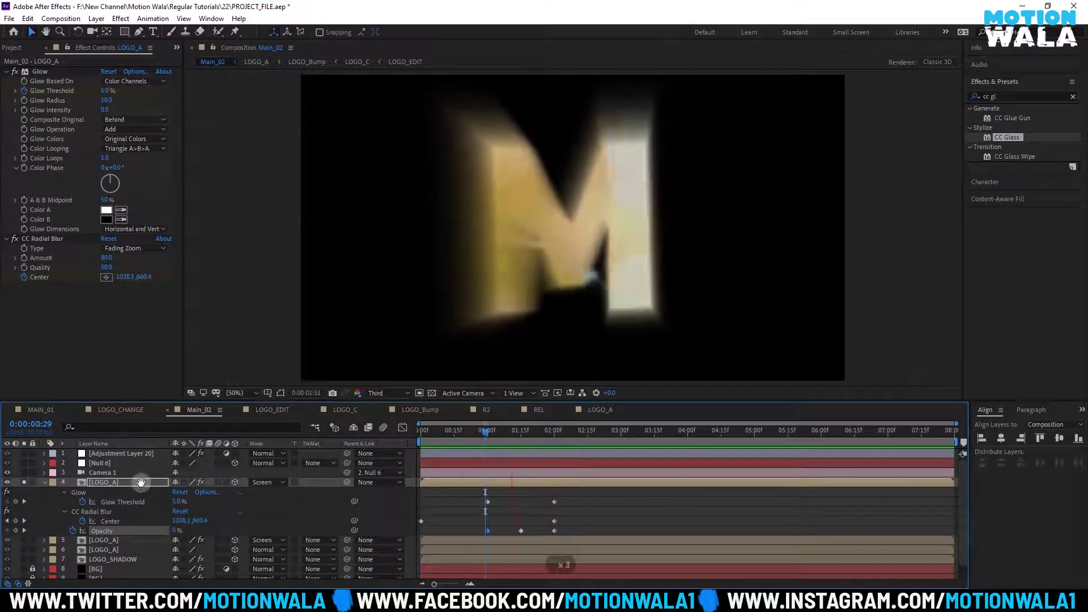
Change LOGO_A's blend mode from Screen to Add
left_click(263, 482)
left_click(304, 220)
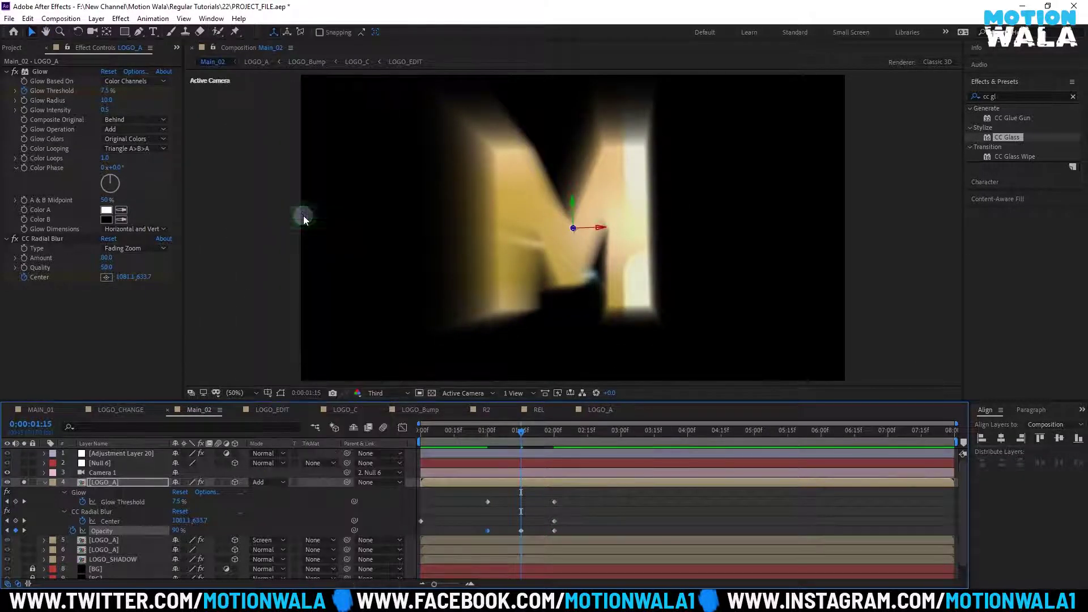
left_click(44, 482)
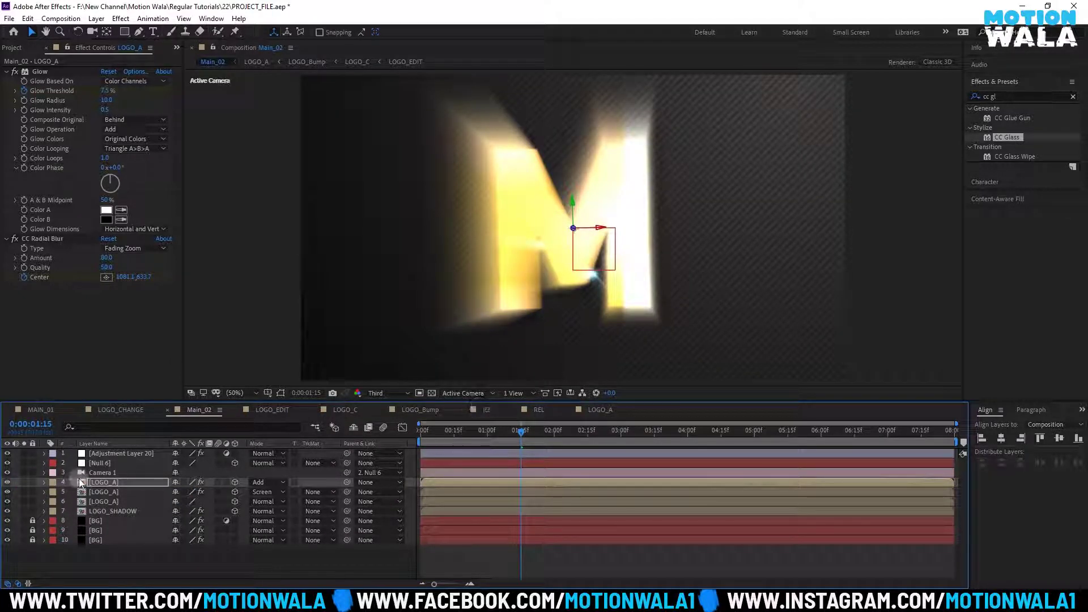
Try several CC Radial Blur Amount values, settling on 50
left_click(107, 260)
type("50")
key("Return")
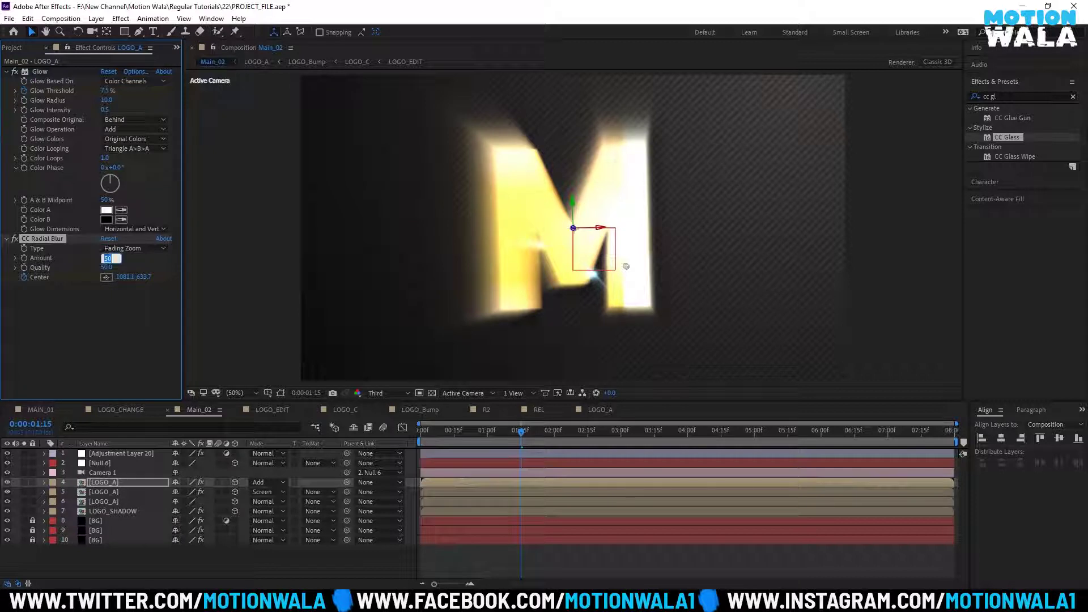
left_click_drag(104, 258, 214, 258)
left_click_drag(137, 263, 11, 240)
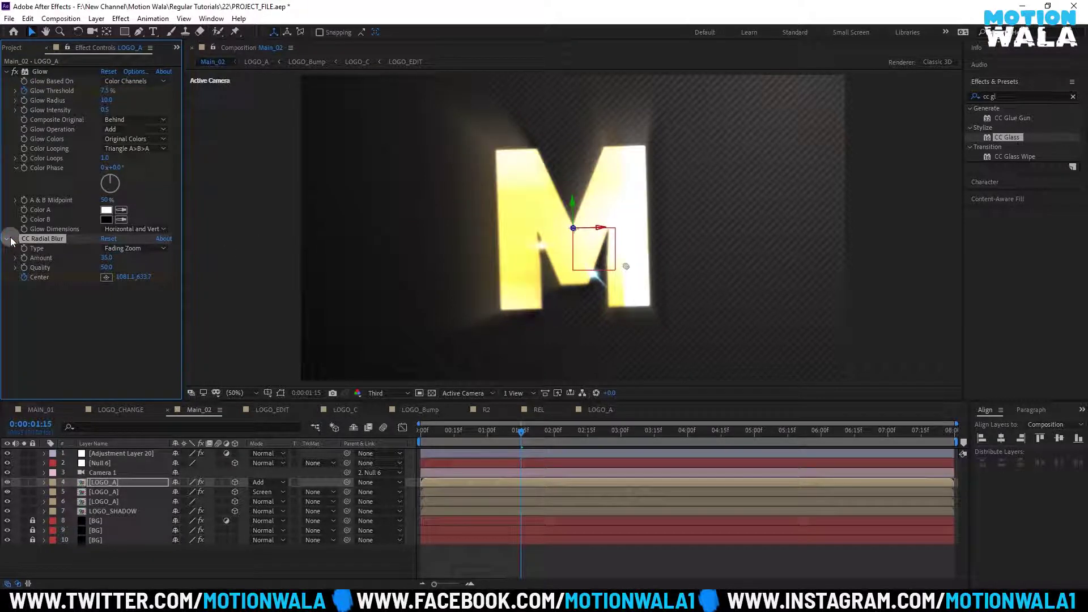
left_click(110, 257)
type("50")
key("Return")
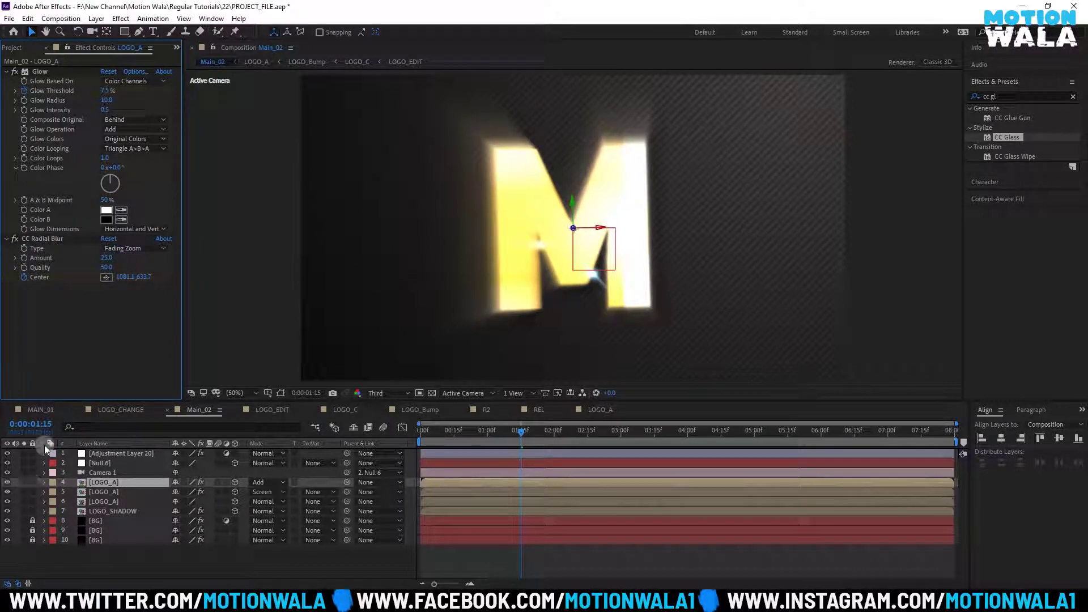
On the second LOGO_A layer at 1:08, set the Radial Blur Amount to 60
left_click(33, 355)
left_click(15, 498)
left_click(90, 492)
left_click(529, 432)
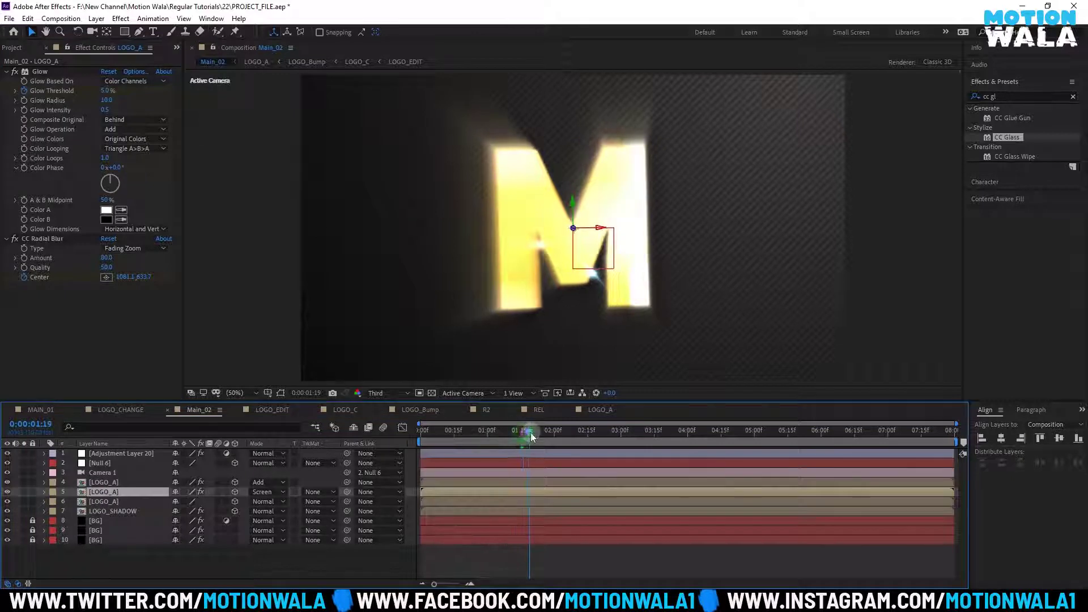
left_click_drag(532, 433, 505, 433)
left_click(104, 258)
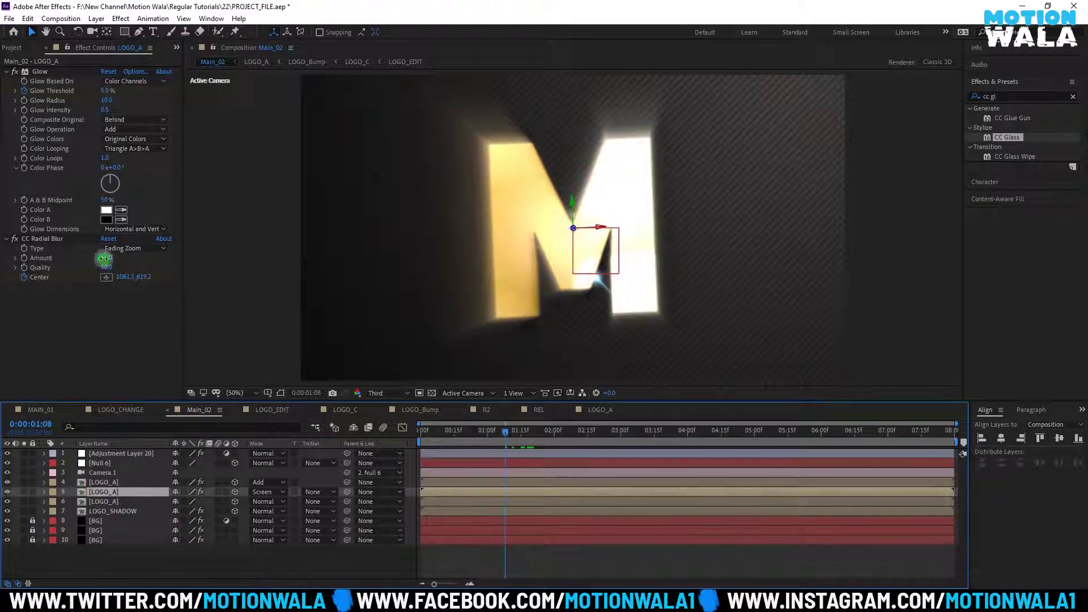
type("60")
left_click(101, 365)
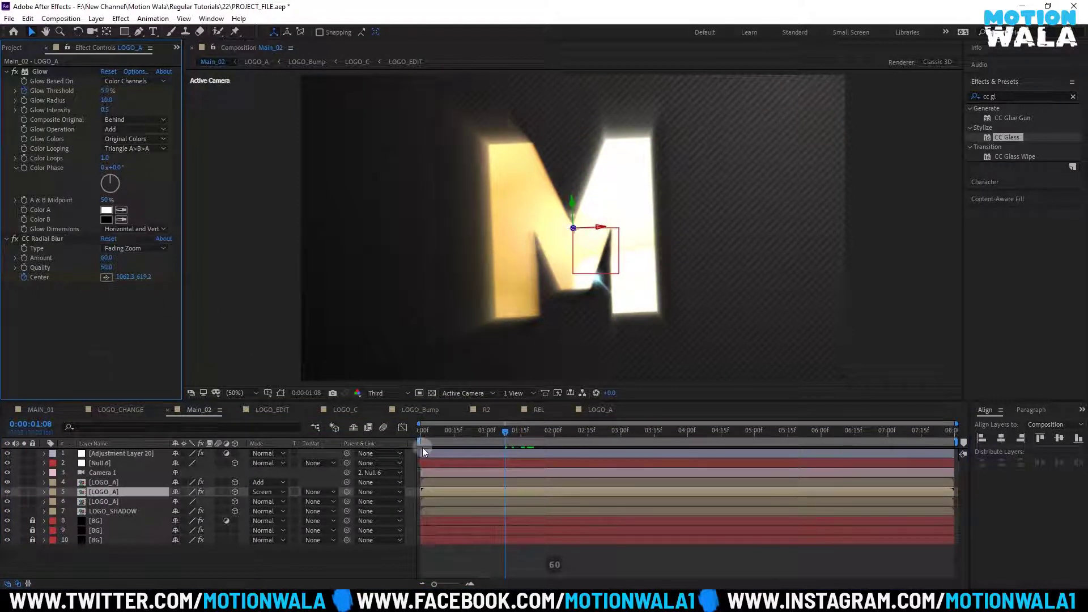
Preview the M reveal from the start of the composition
left_click_drag(484, 434, 421, 434)
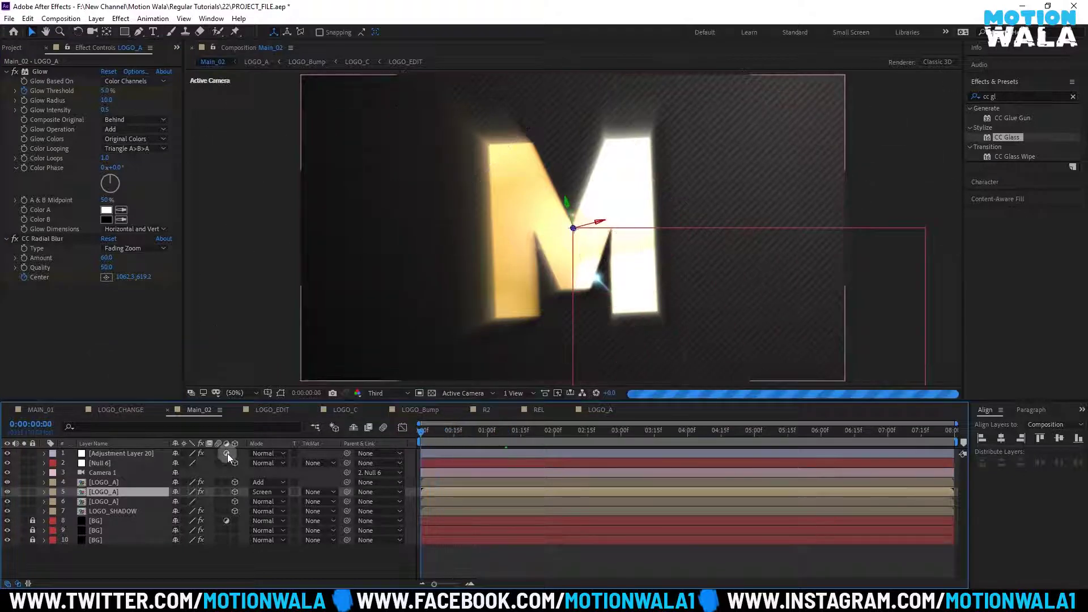
key("space")
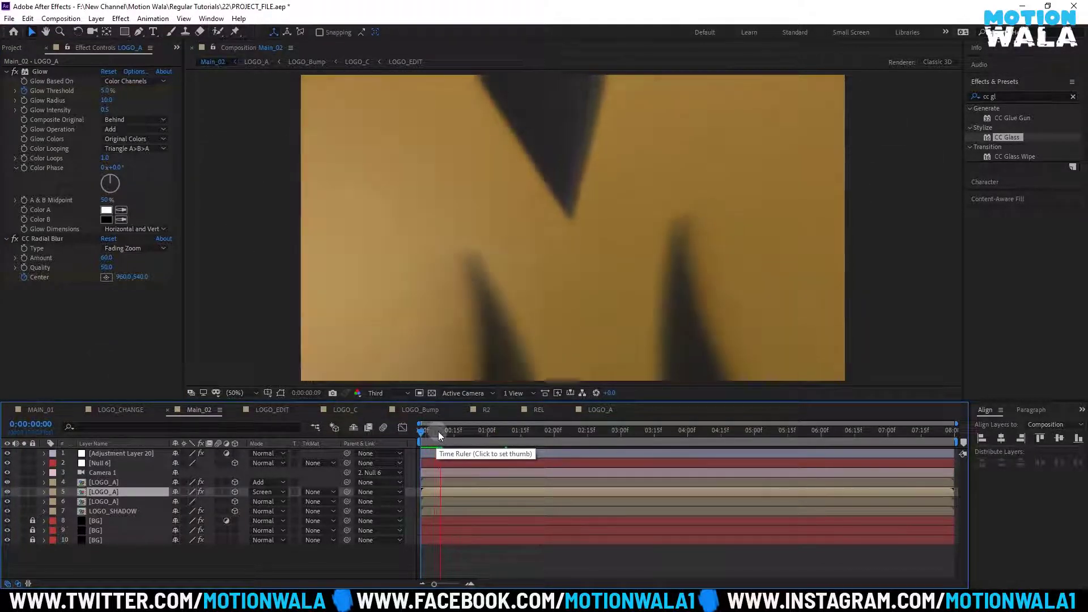
left_click(471, 434)
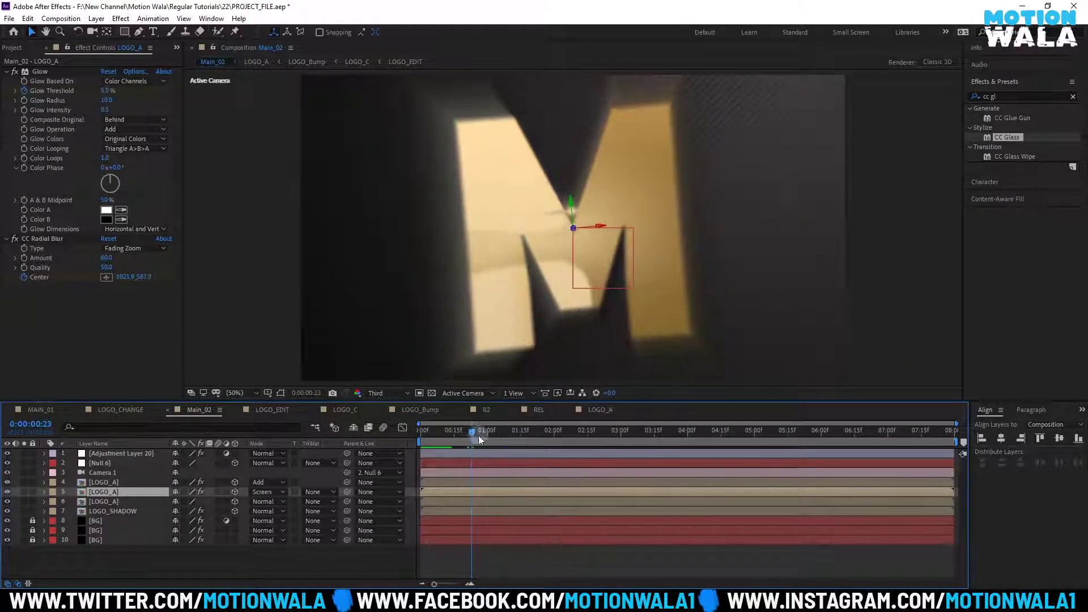
key("Home")
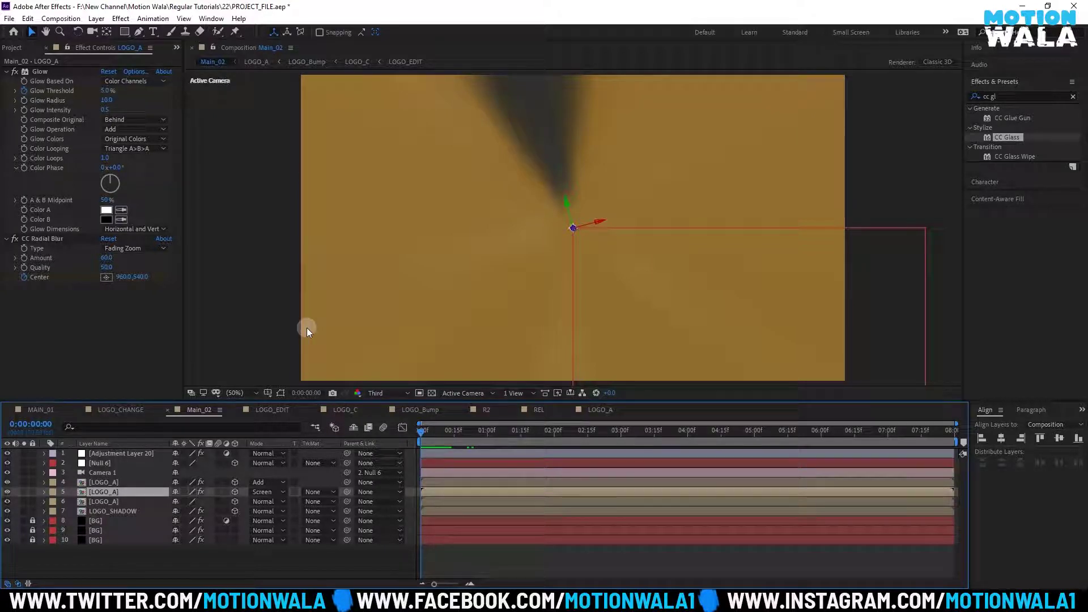
Apply the Exposure effect to Adjustment Layer 20
left_click(127, 457)
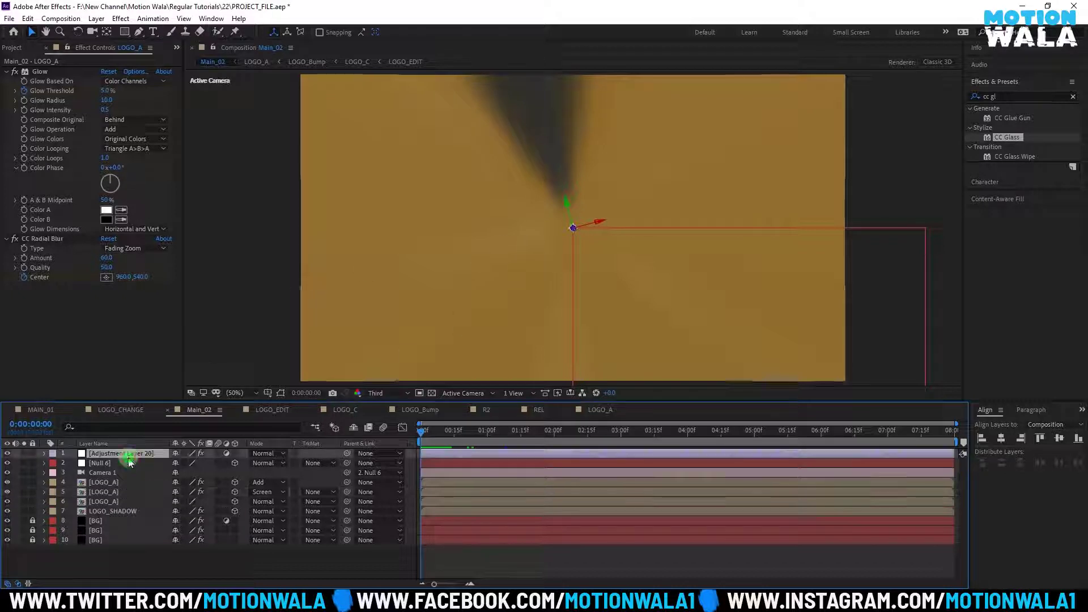
key("ctrl+space")
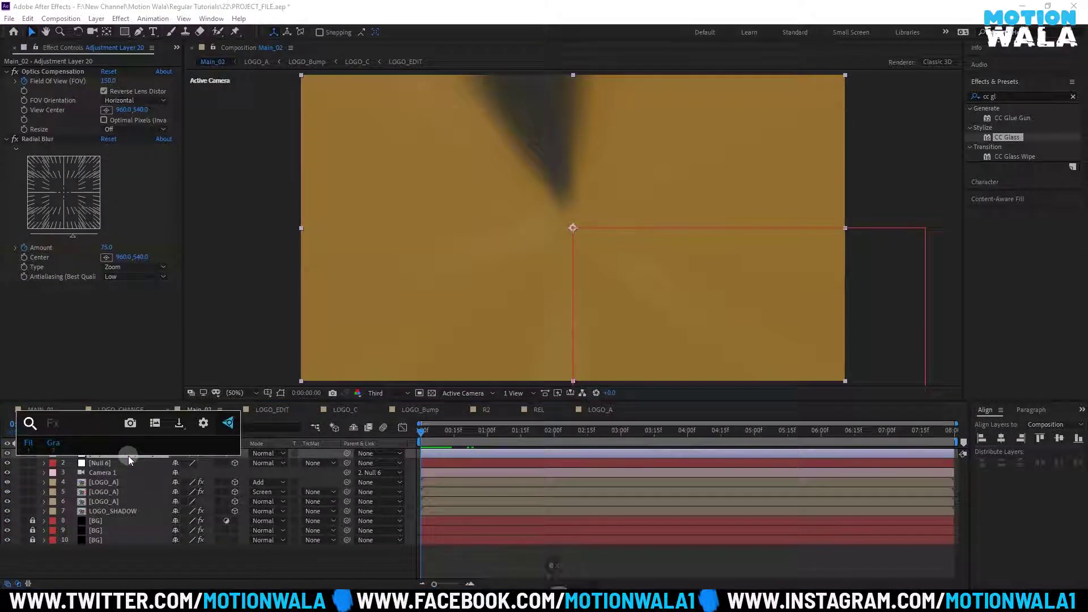
type("ex")
left_click(81, 479)
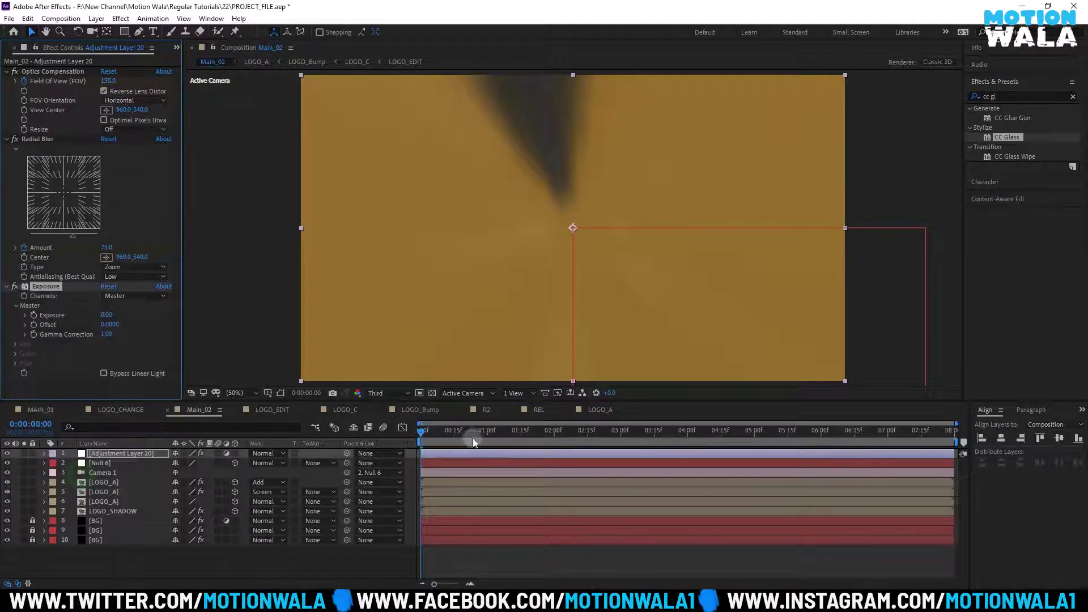
left_click(487, 440)
key("space")
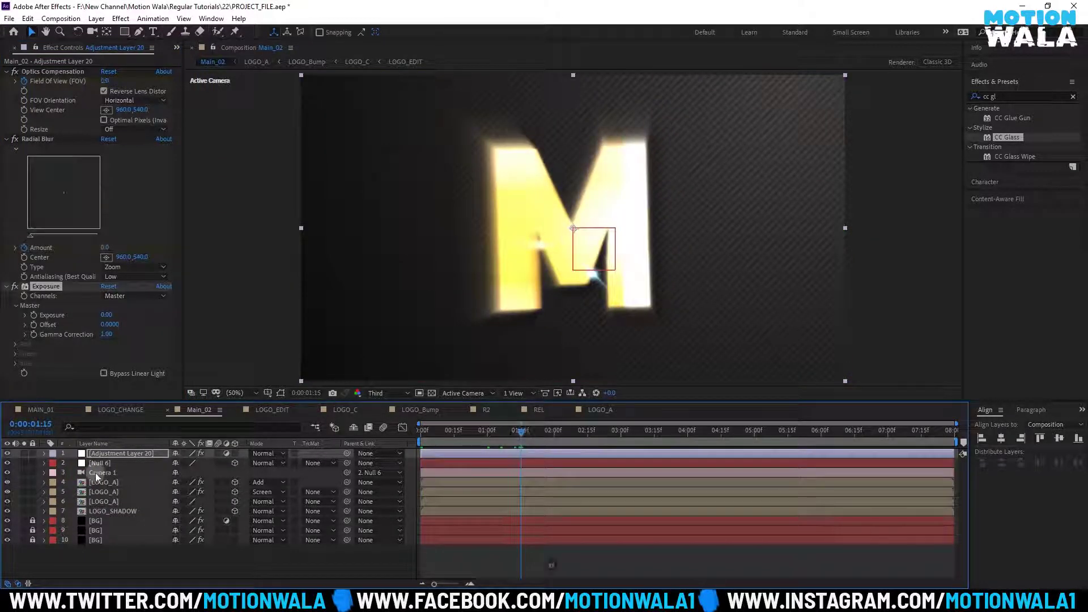
Keyframe Exposure at 0 around one second and 2.00 at the first frame
key("u")
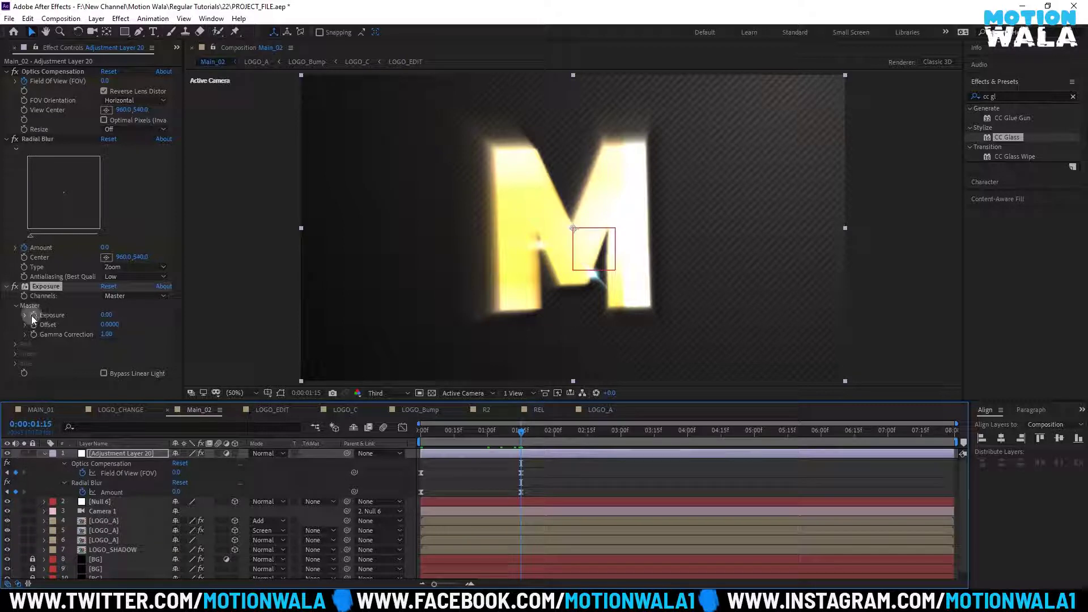
left_click(32, 315)
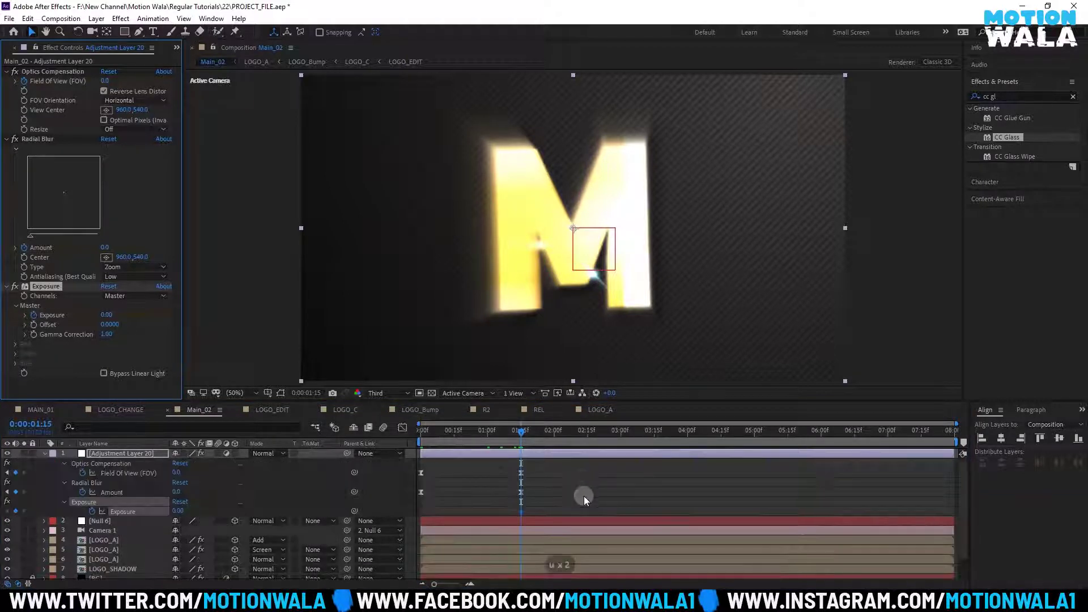
left_click(427, 433)
left_click(177, 511)
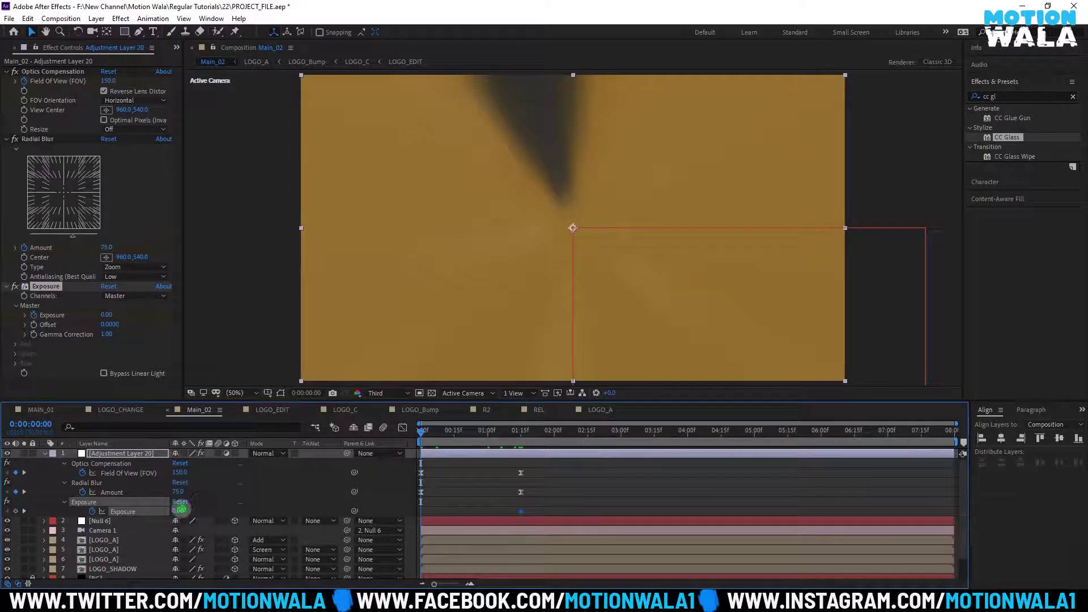
type("3")
key("Return")
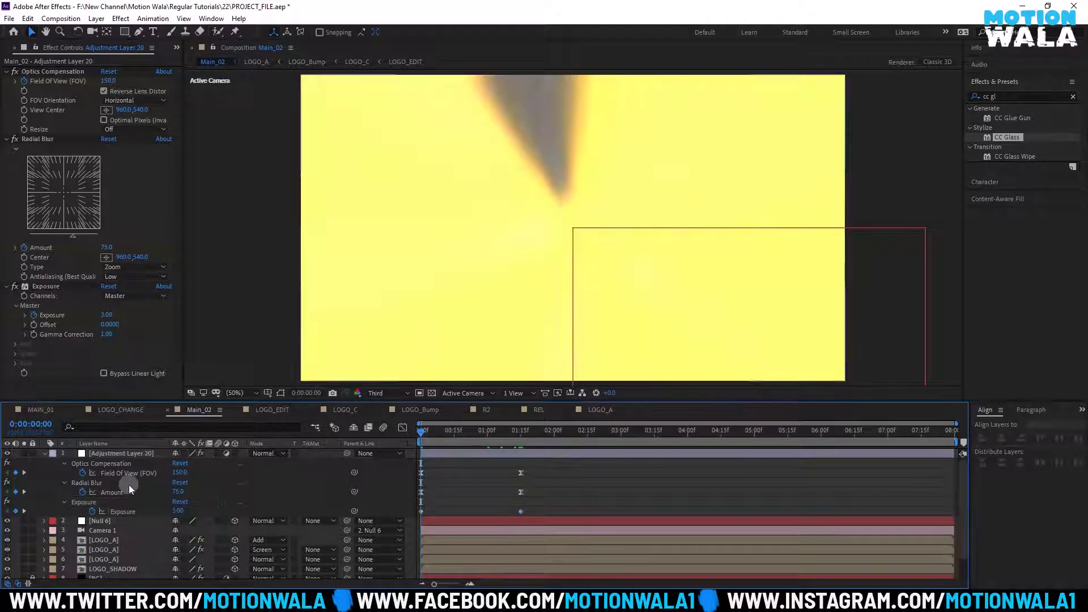
left_click(178, 511)
type("2")
key("Return")
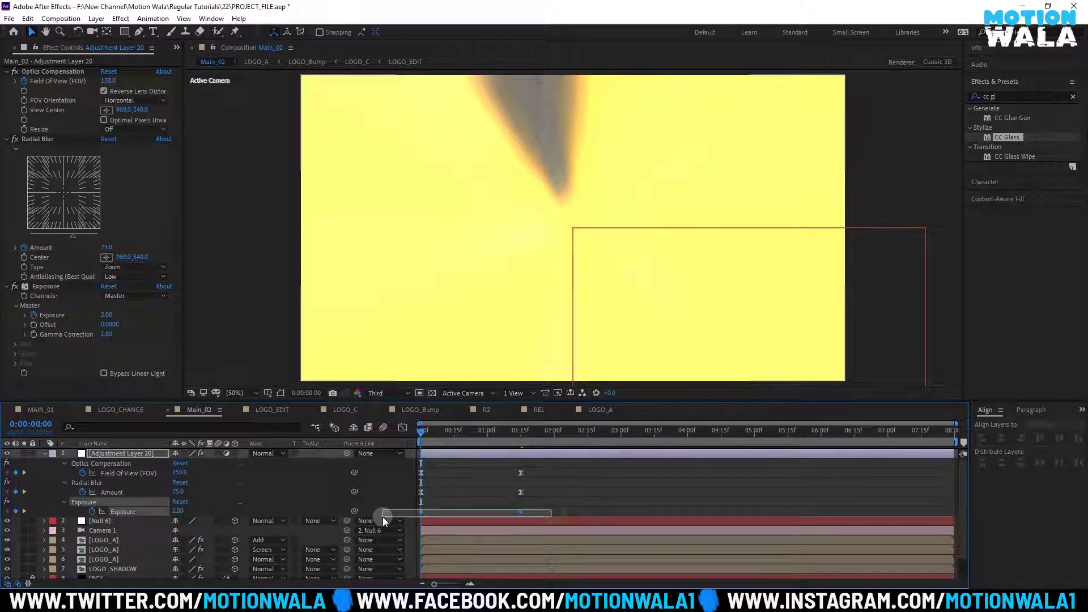
Give the Exposure keyframes a long ease in the Graph Editor speed curve
left_click(402, 428)
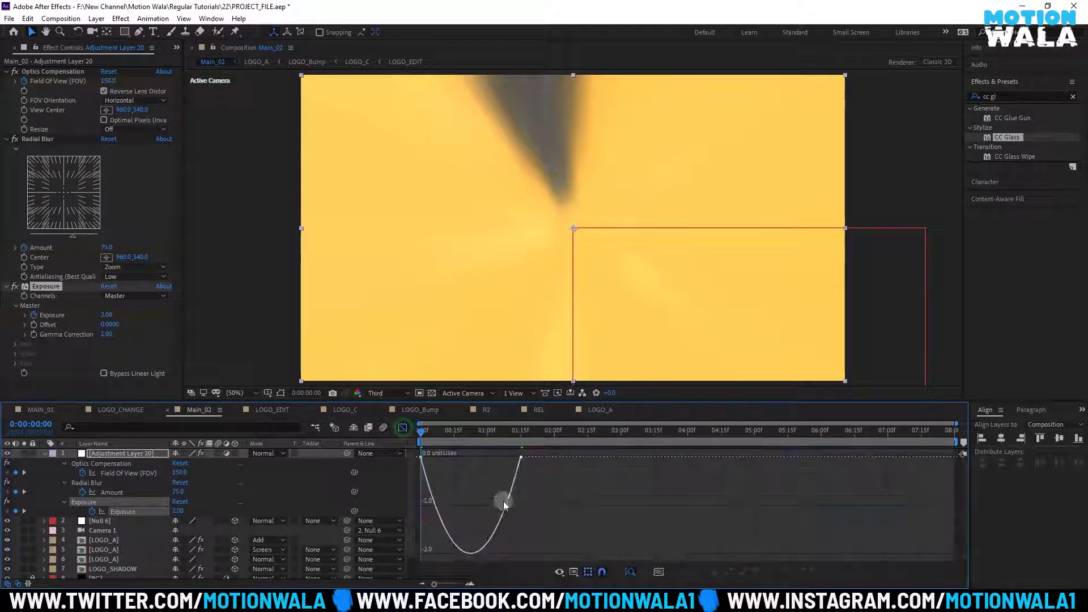
mouse_move(504, 457)
left_mouse_down()
mouse_move(427, 459)
mouse_move(479, 478)
left_mouse_up()
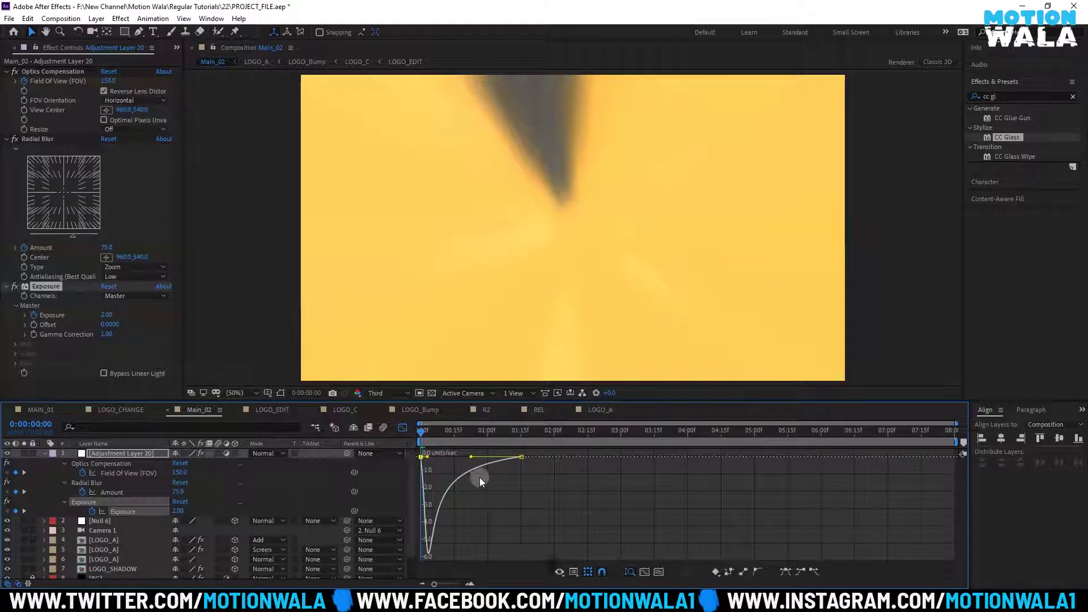
key("space")
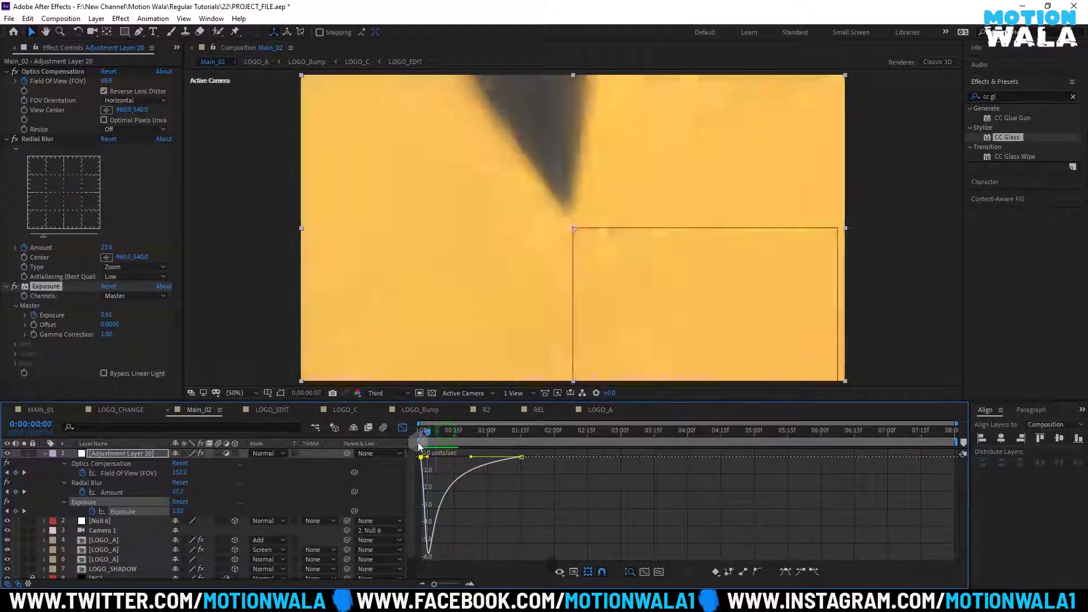
key("space")
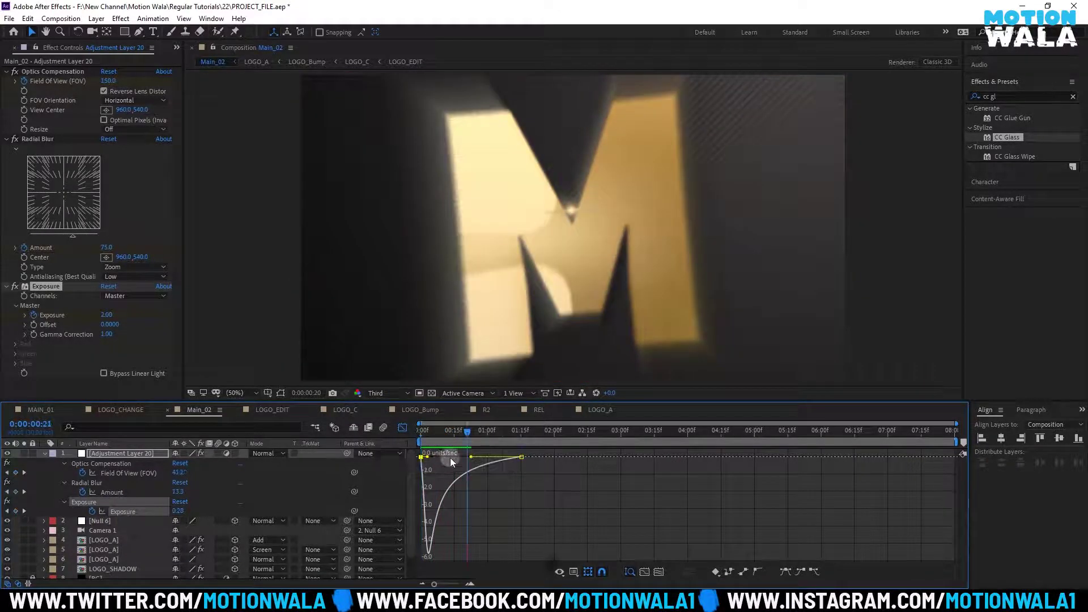
left_click_drag(436, 461, 481, 456)
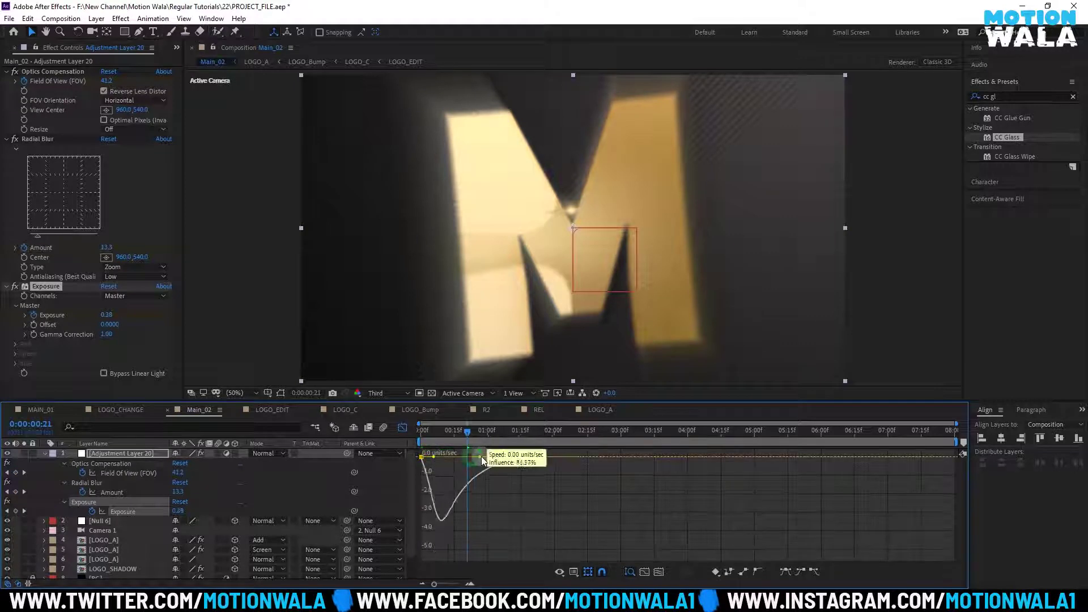
key("space")
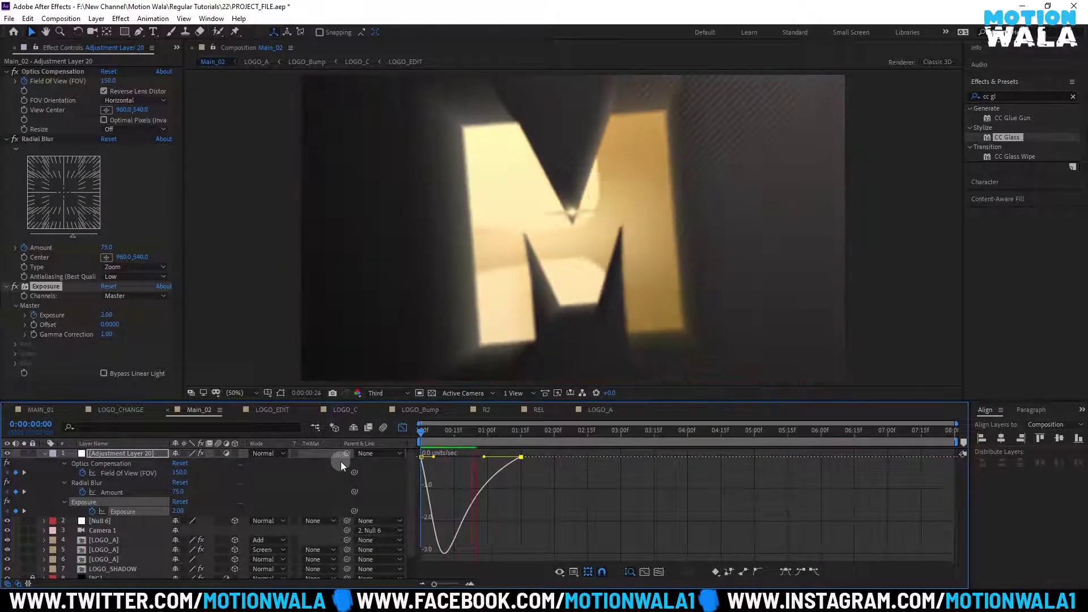
key("space")
left_click(43, 455)
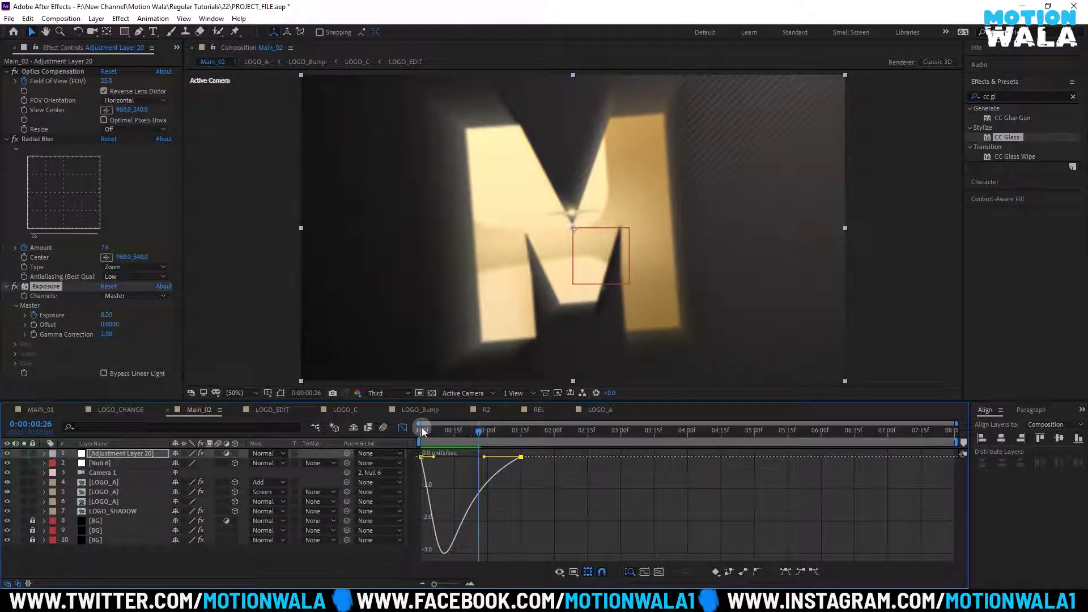
Return to the layer bars view and play the brightened reveal from the first frame
left_click(403, 427)
left_click(421, 431)
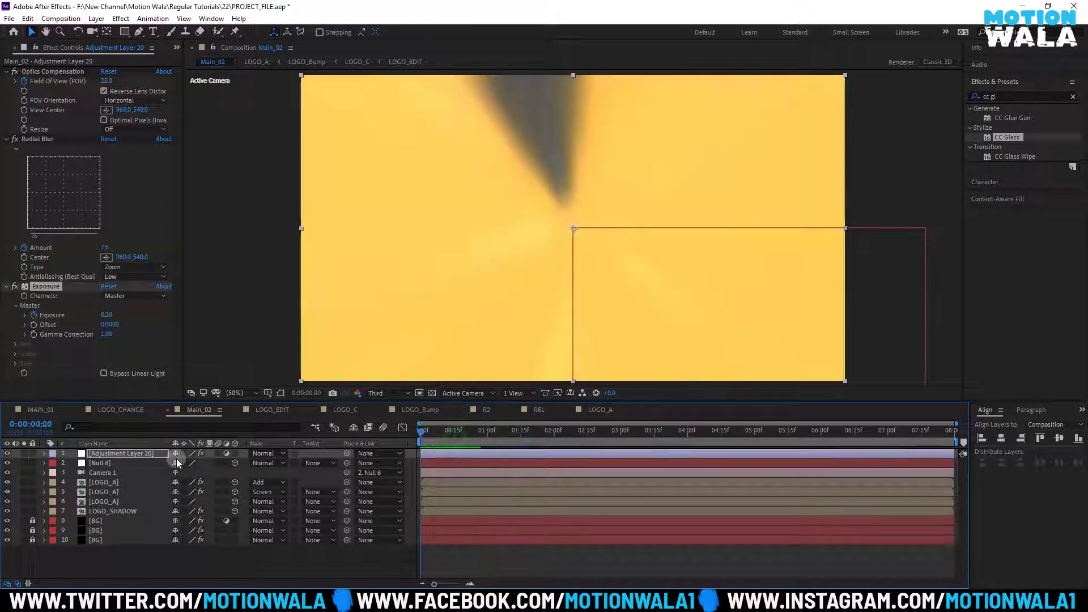
key("space")
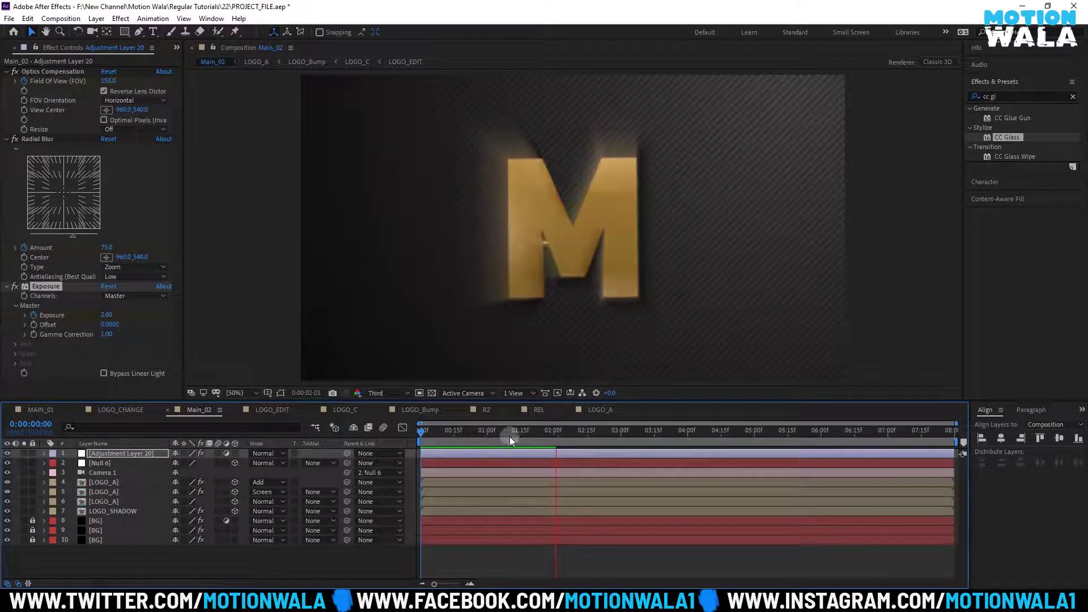
mouse_move(509, 437)
left_mouse_down()
mouse_move(478, 436)
mouse_move(491, 433)
left_mouse_up()
key("space")
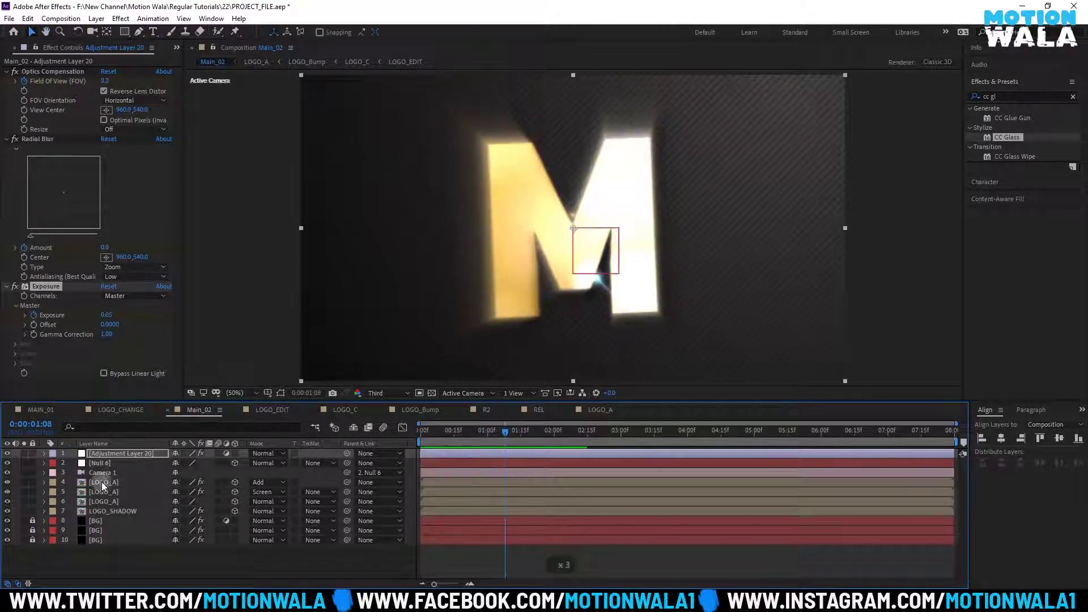
Drag LOGO_A's Glow Threshold, blur Center and Opacity keyframes later, to about 1:13–2:14
left_click(102, 482)
key("u")
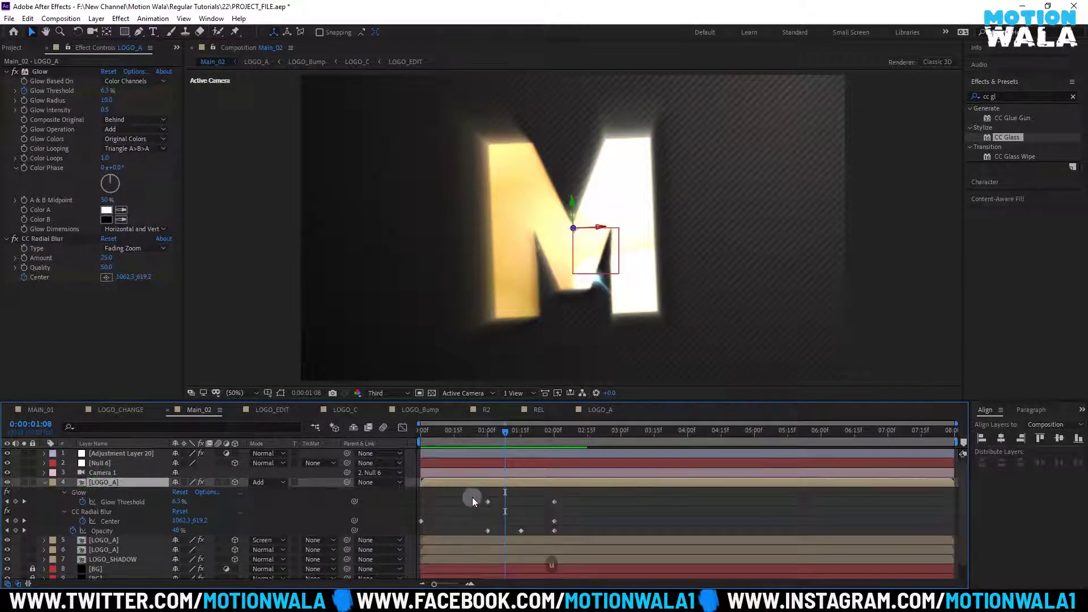
left_click_drag(471, 498, 546, 531)
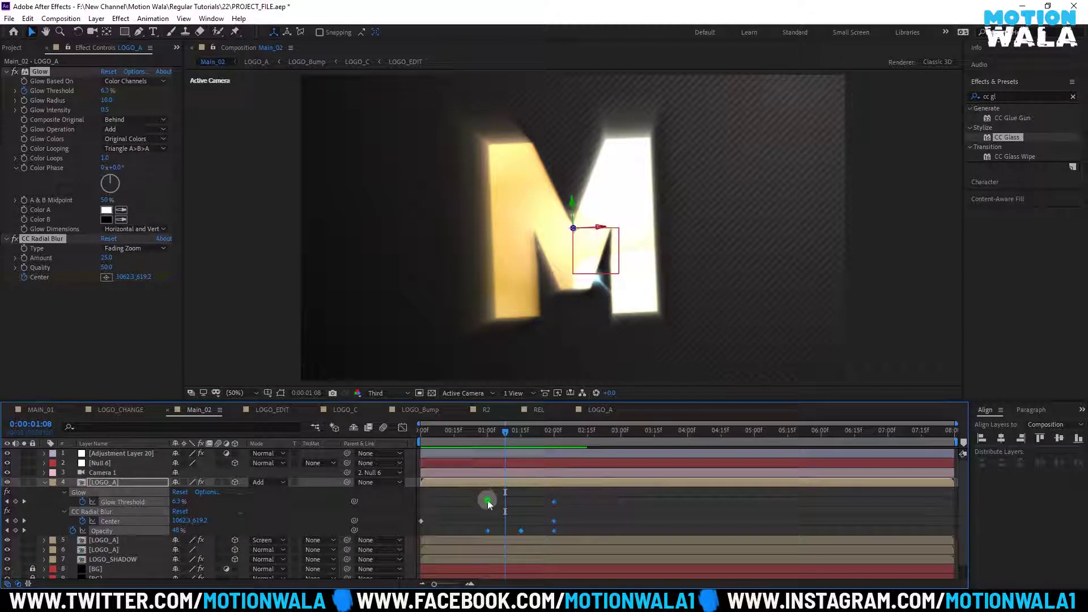
left_click_drag(487, 500, 517, 502)
key("space")
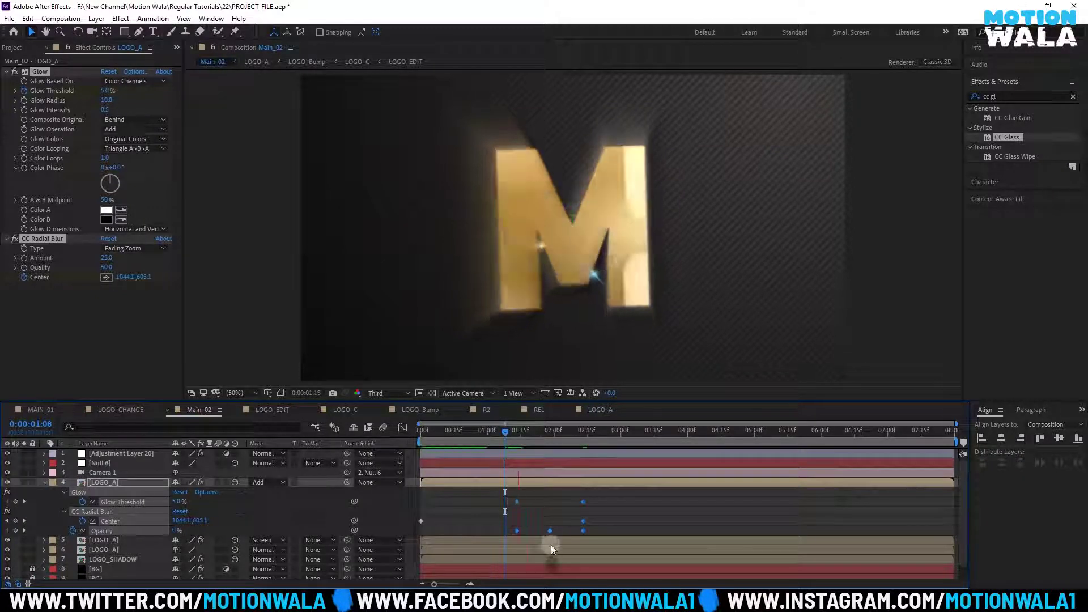
key("space")
key("space")
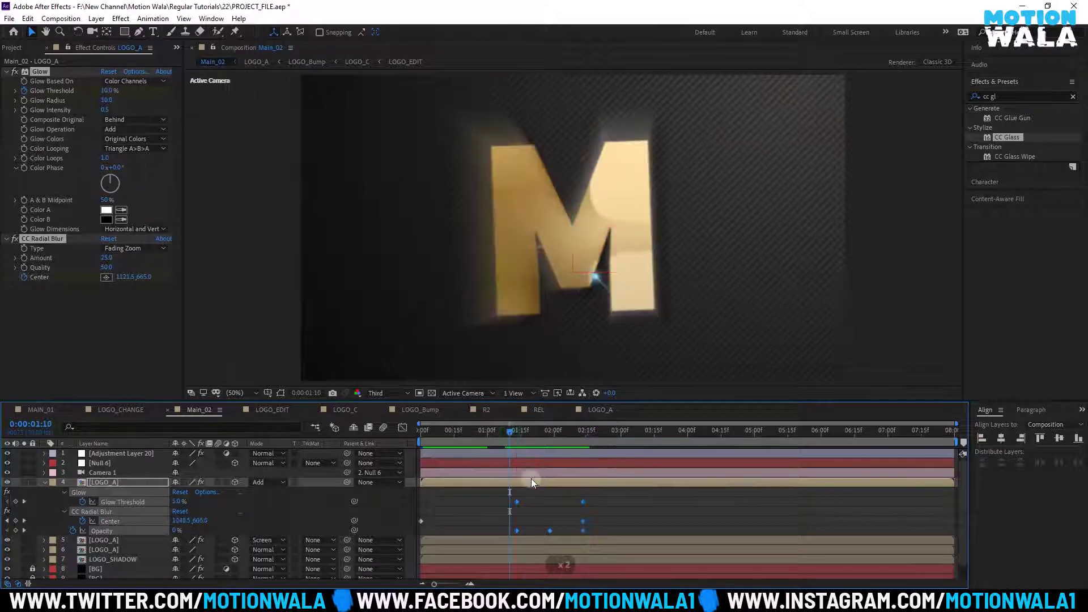
key("space")
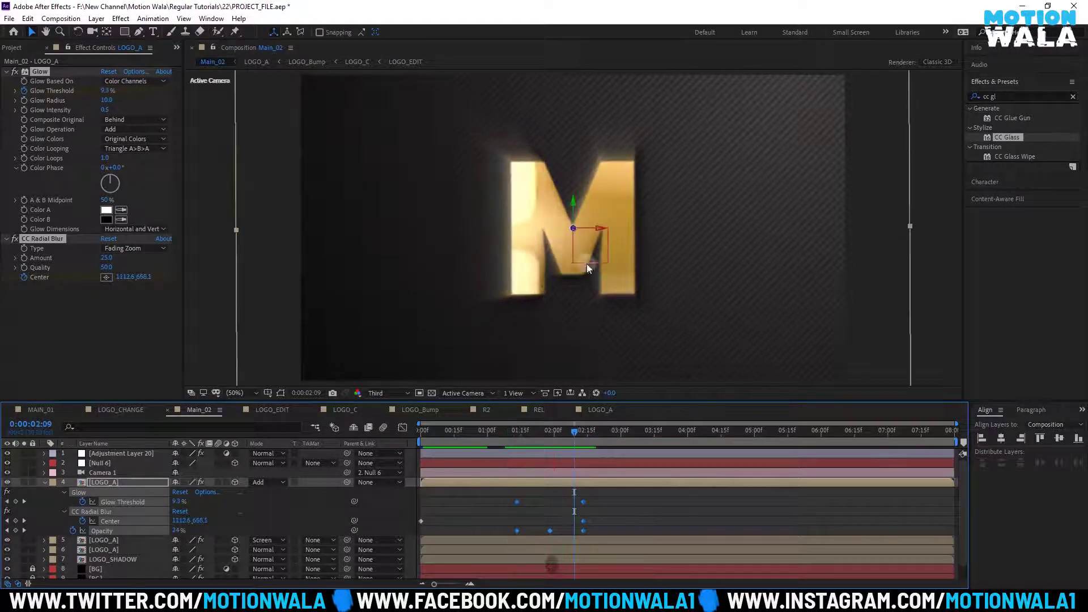
key("space")
key("space")
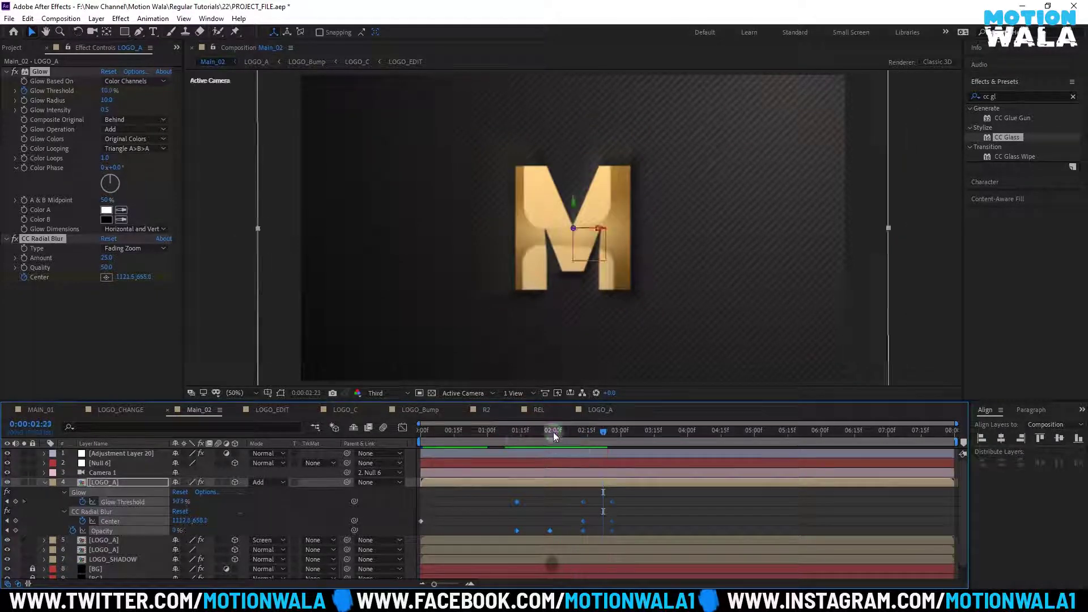
left_click(472, 444)
key("space")
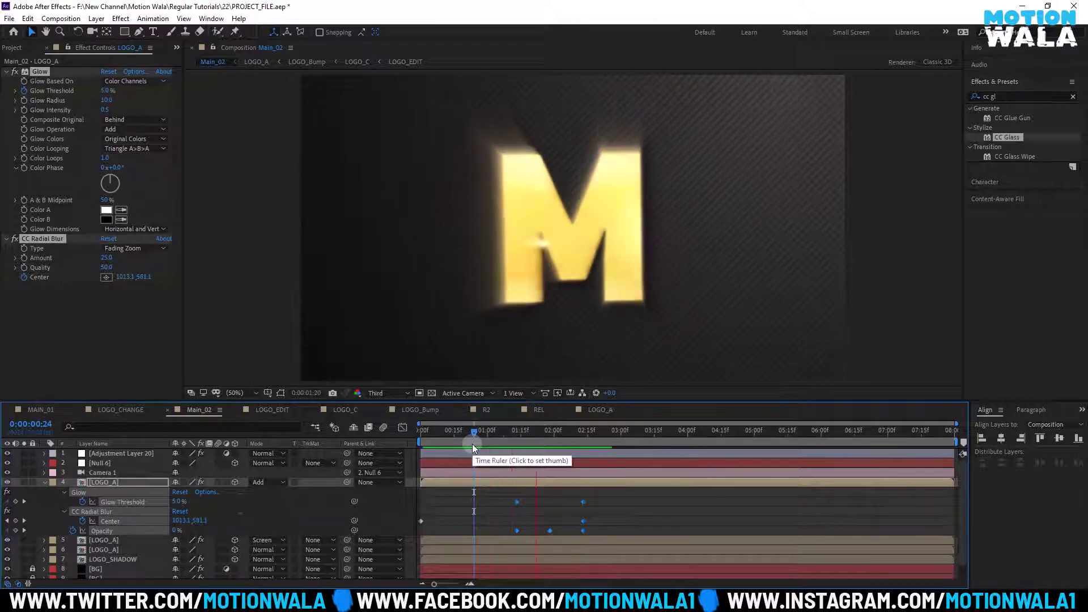
key("space")
Stop the preview and collapse layer 4's Glow and CC Radial Blur properties
left_click(52, 483)
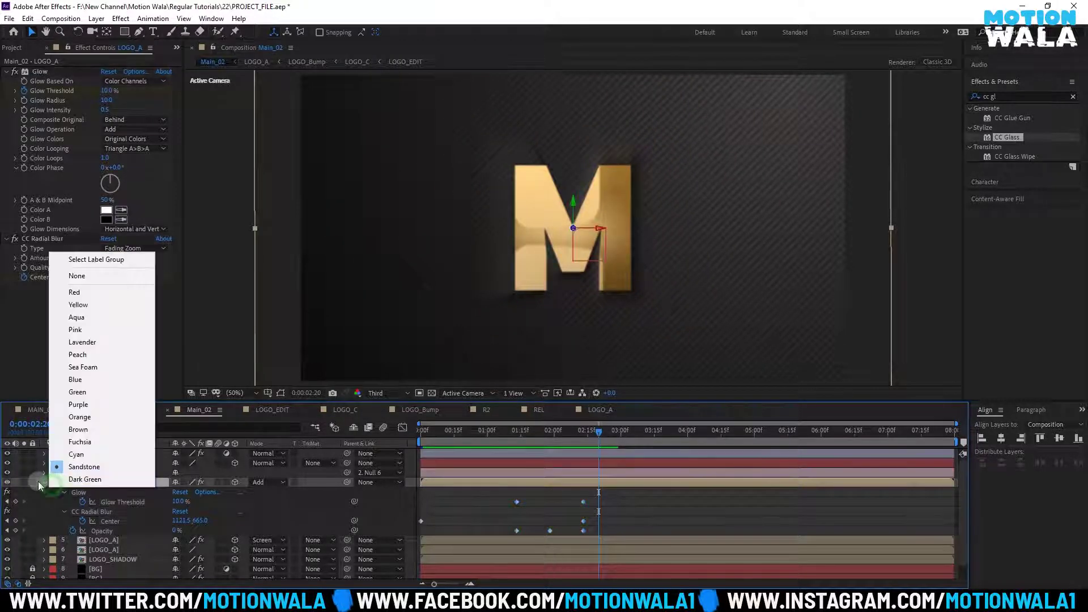
left_click(51, 483)
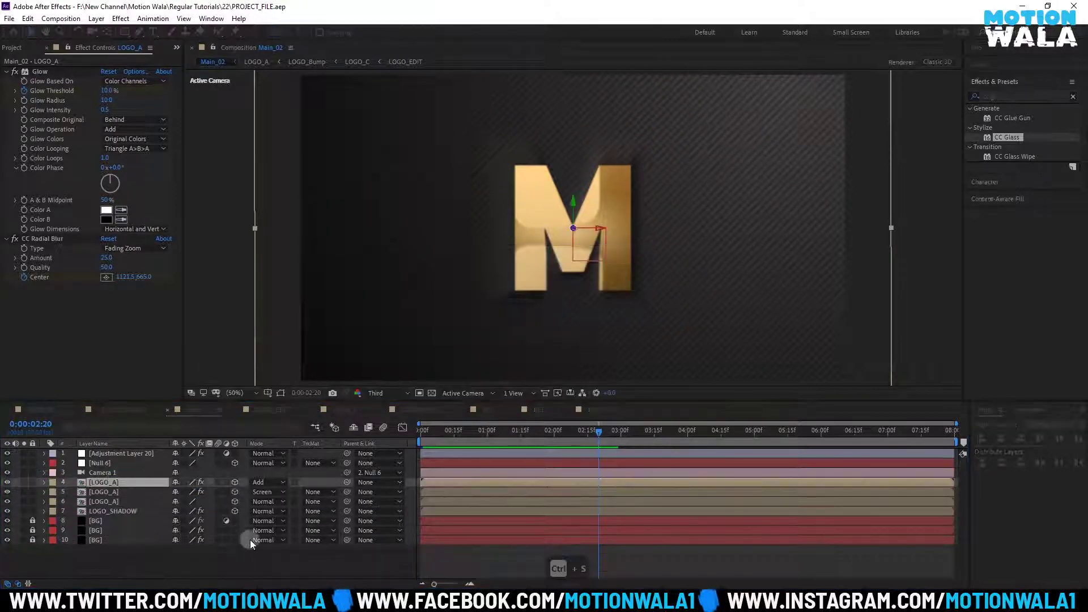
left_click(266, 561)
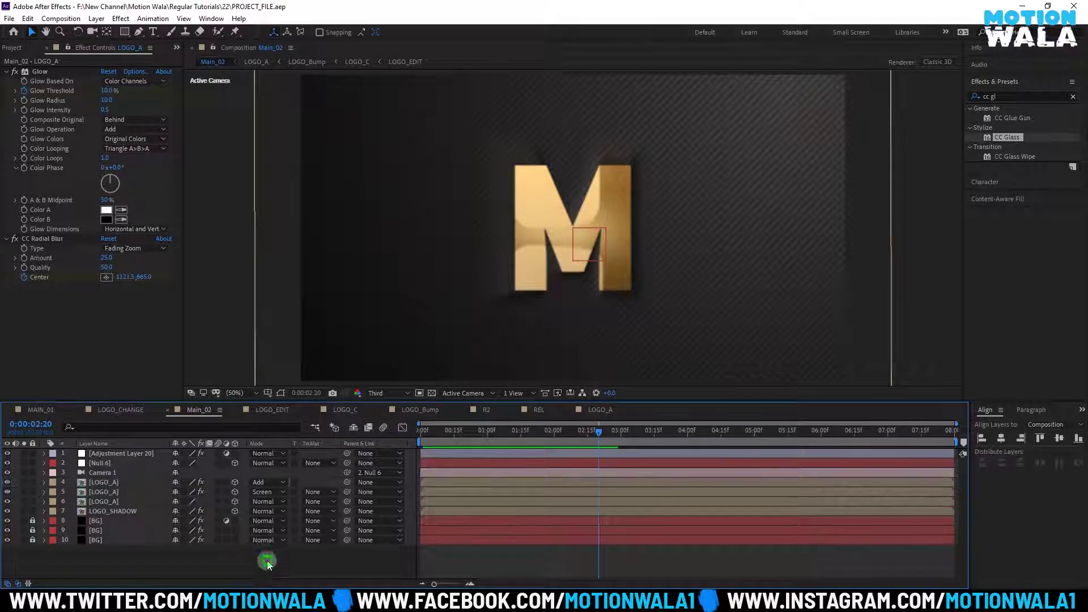
Open the timeline's new-layer context menus and dismiss them without choosing anything
right_click(124, 556)
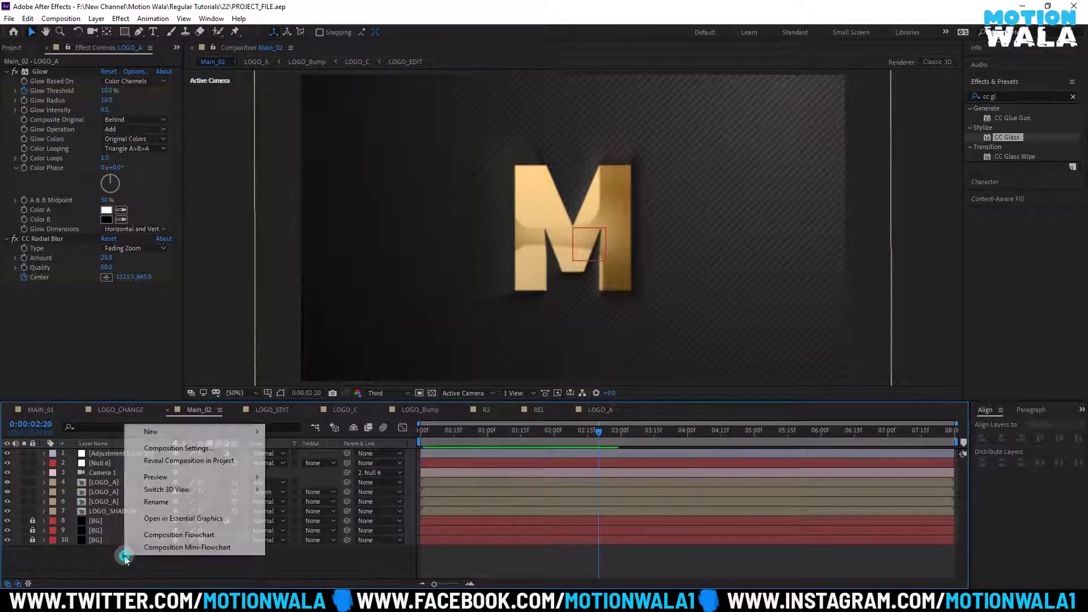
right_click(40, 573)
left_click(464, 335)
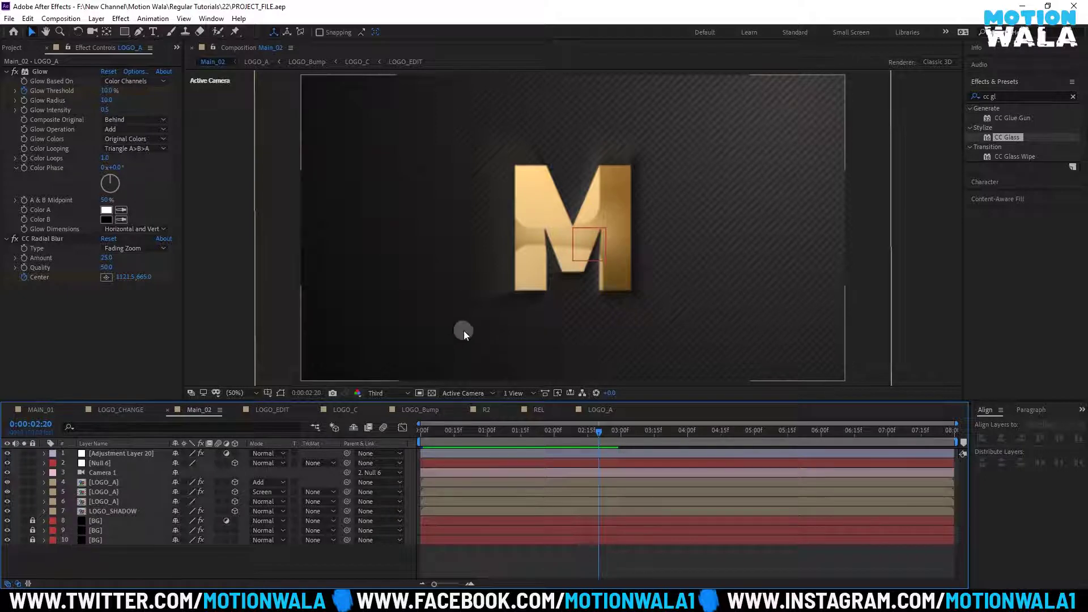
right_click(115, 558)
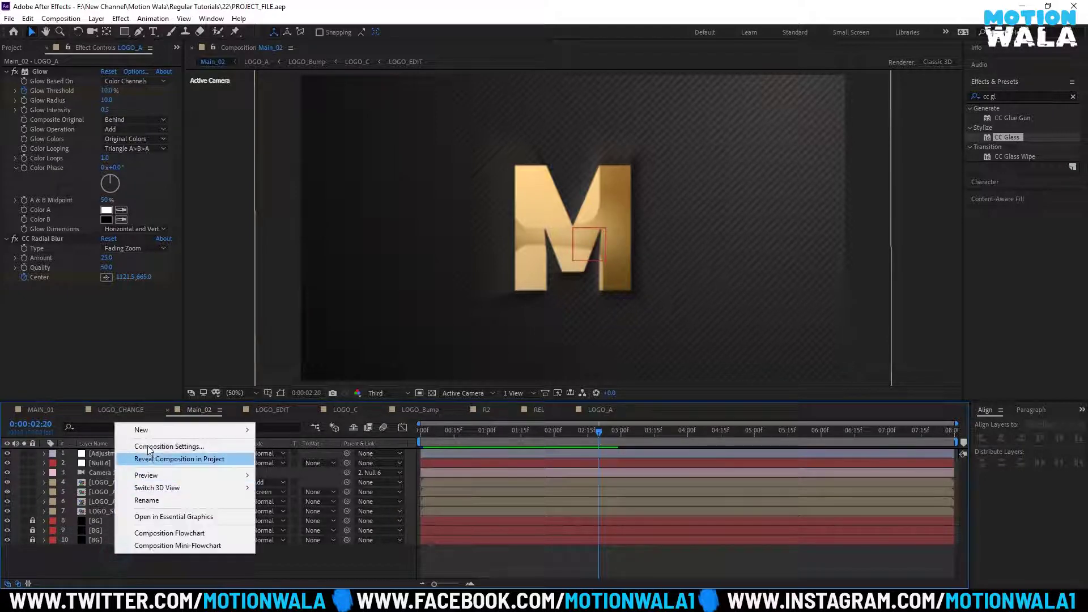
mouse_move(152, 440)
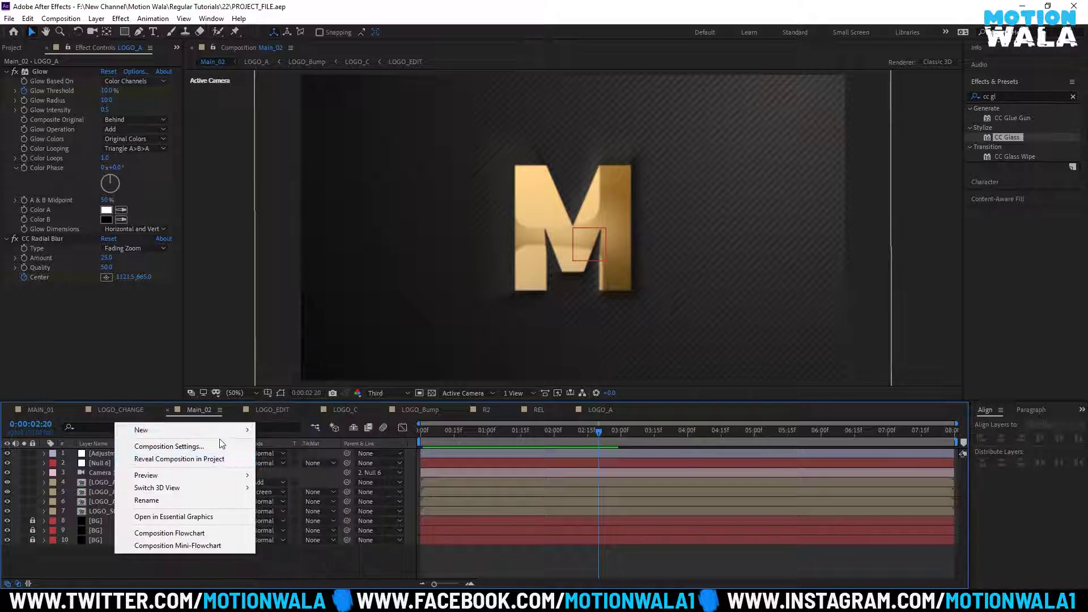
left_click(92, 582)
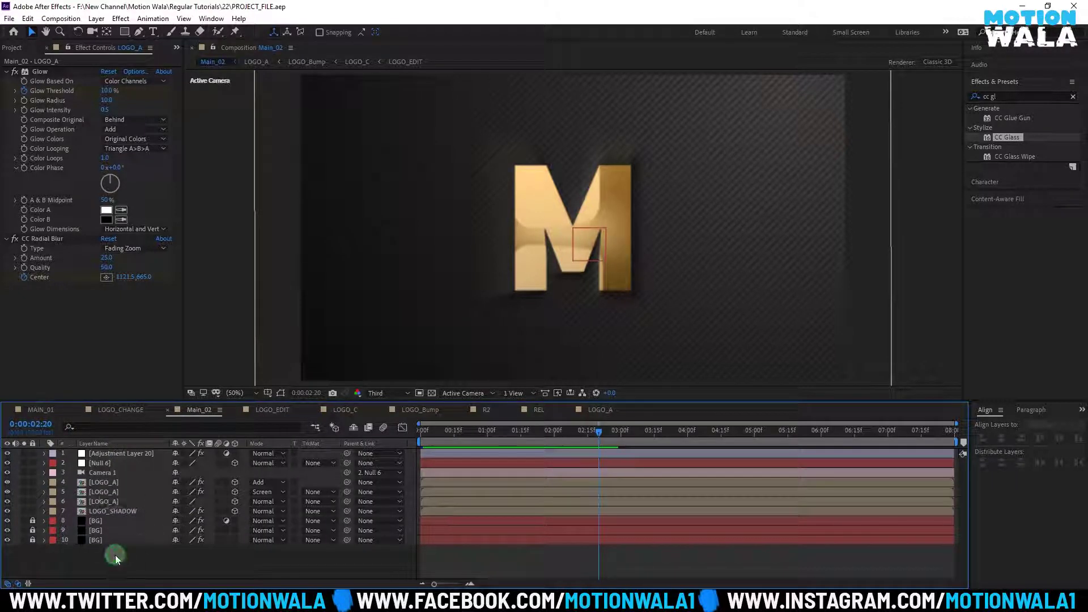
Create a full-frame black solid trimmed to start at 7 seconds
key("ctrl+y")
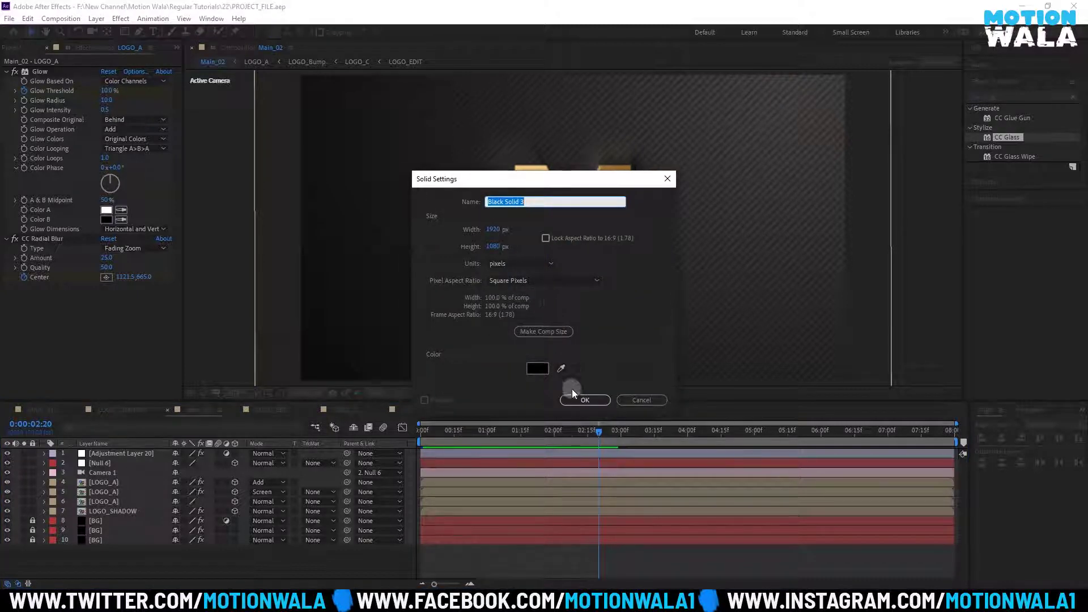
left_click(577, 400)
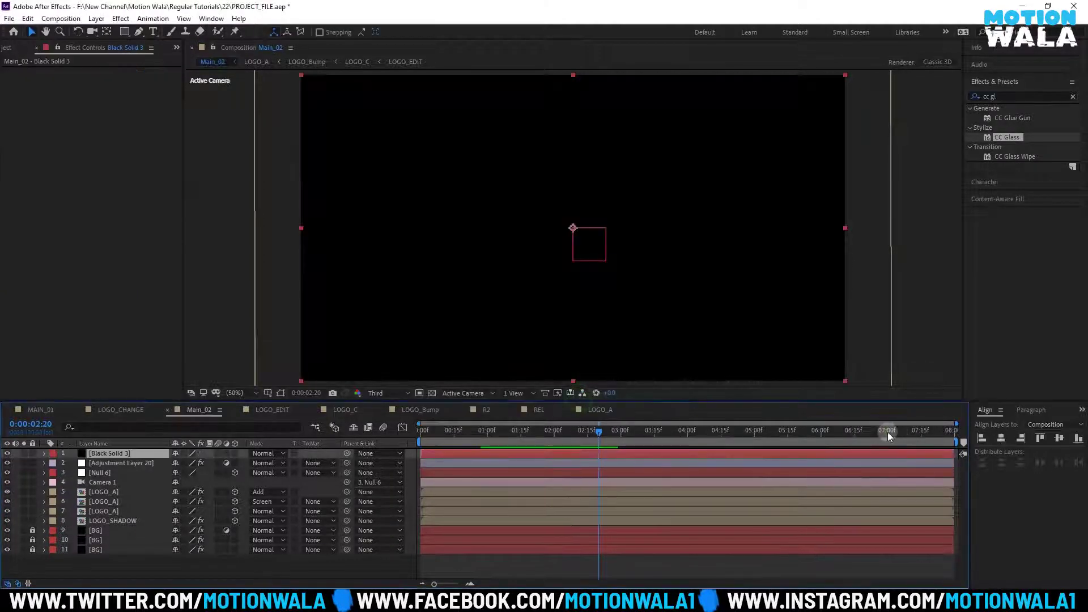
left_click(888, 432)
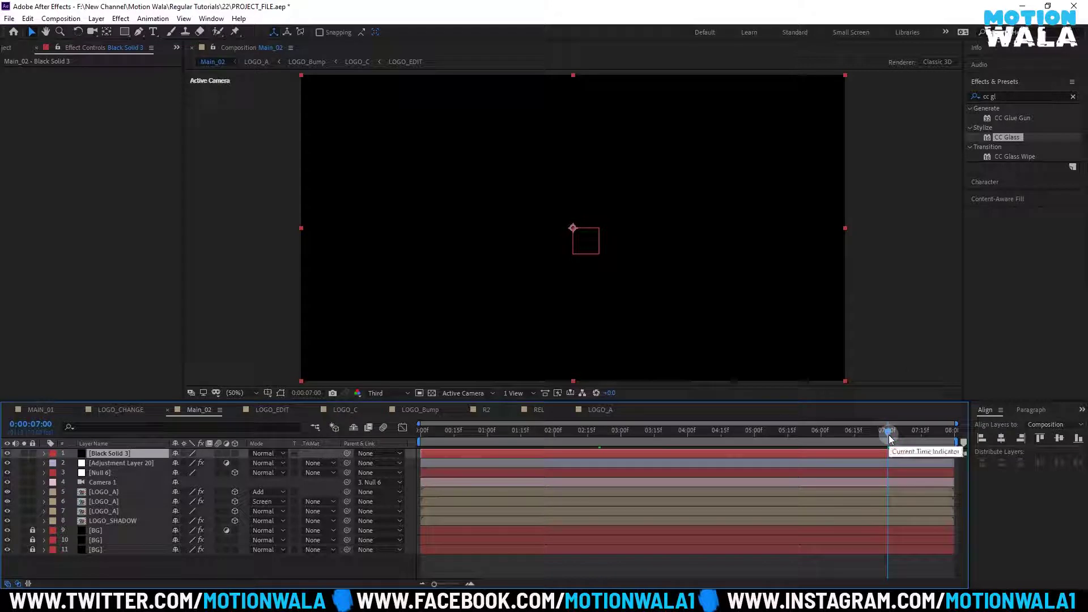
key("alt+bracketleft")
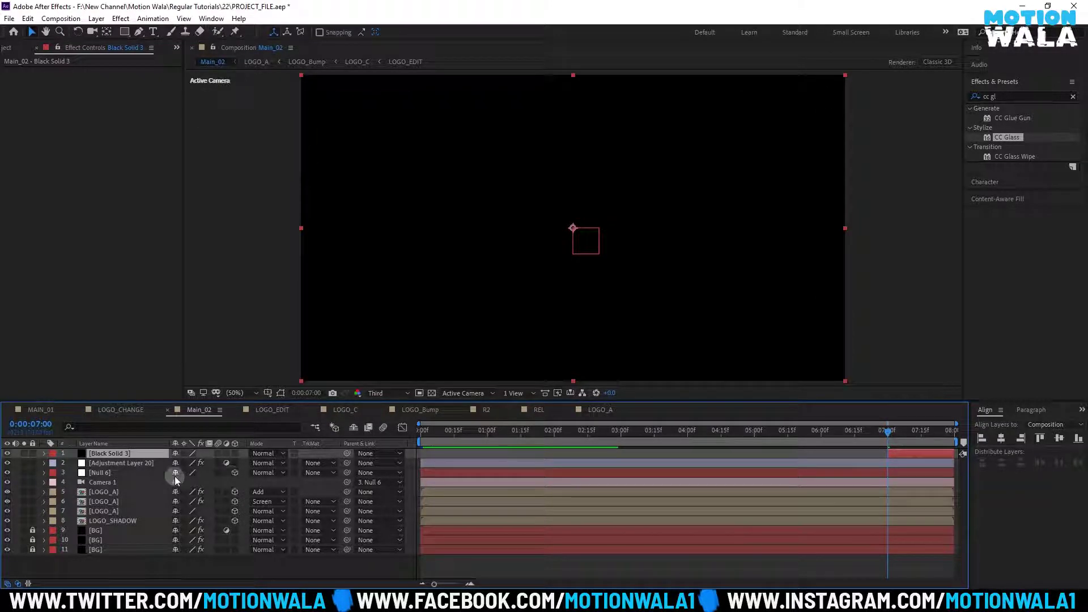
Keyframe the solid's opacity from 0% at 7:00 to 100% at the composition's end
key("t")
left_click(73, 464)
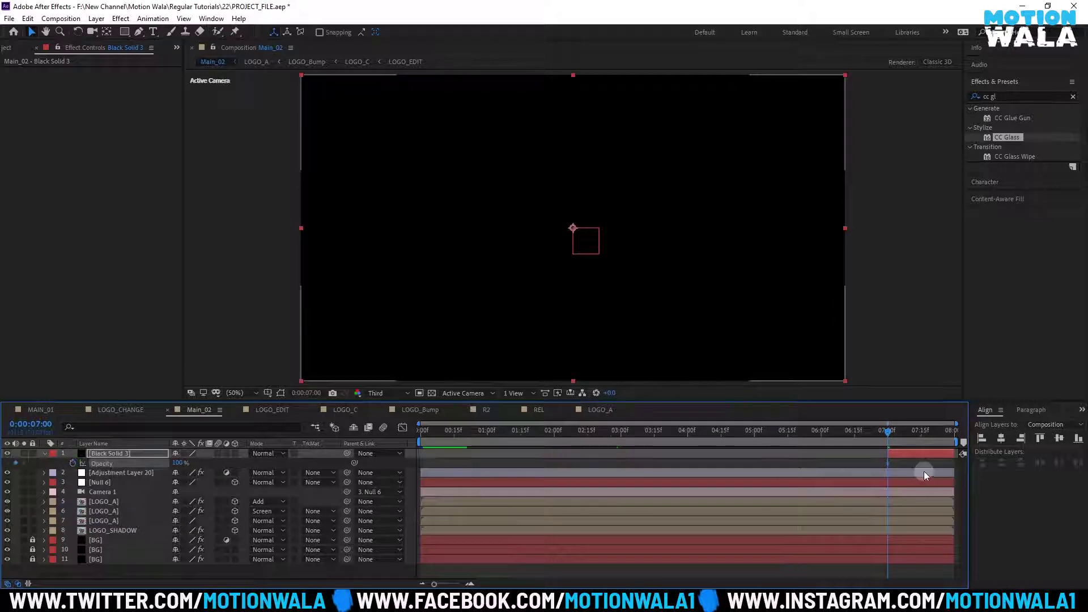
left_click_drag(941, 474, 945, 472)
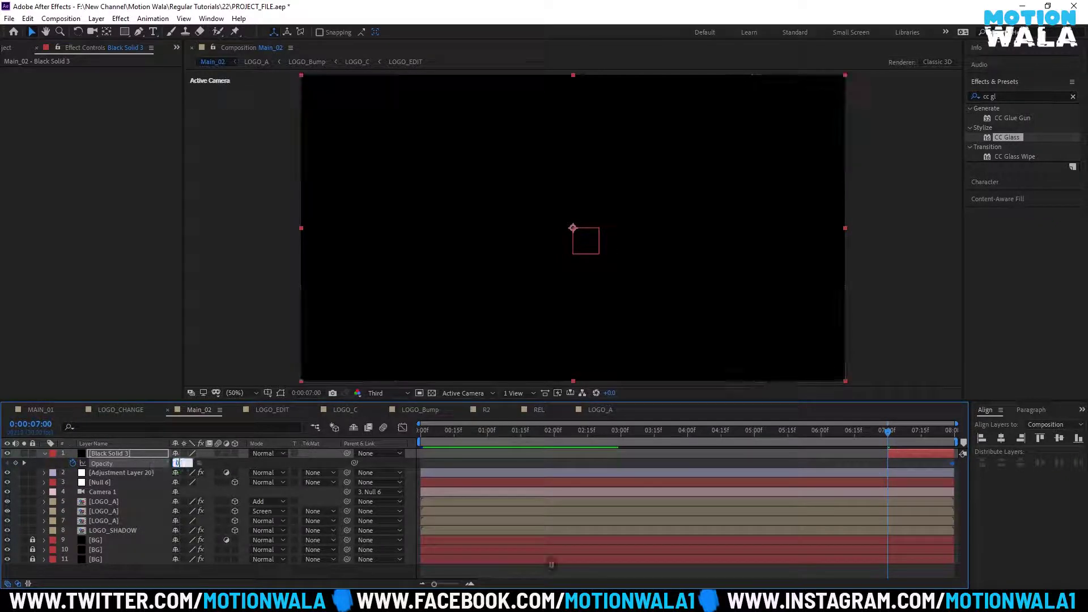
key("Return")
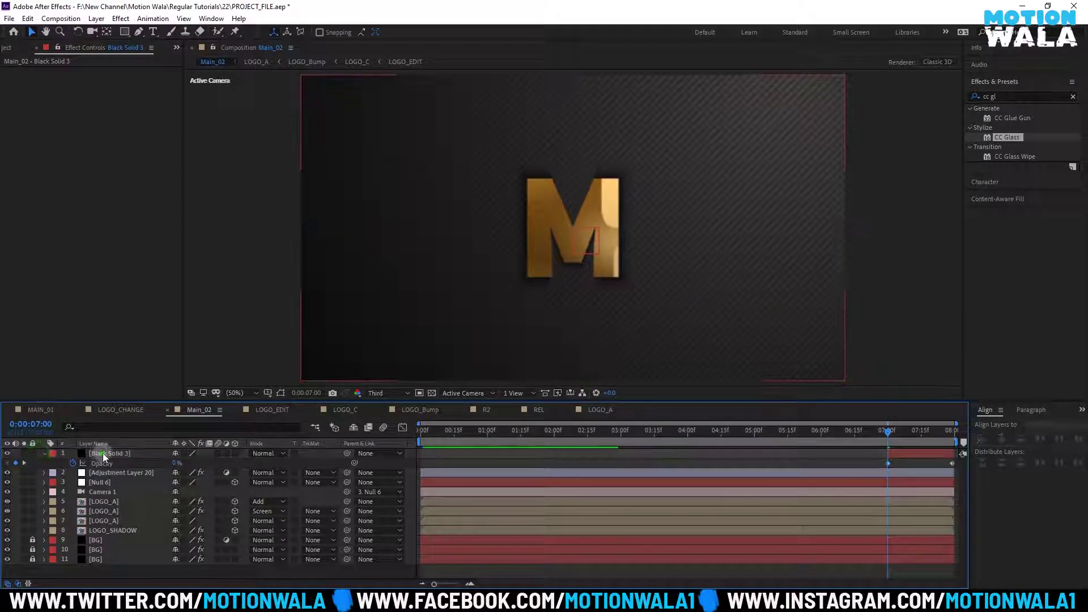
Rename the black solid to 'fo' and scrub to check the fade
key("Return")
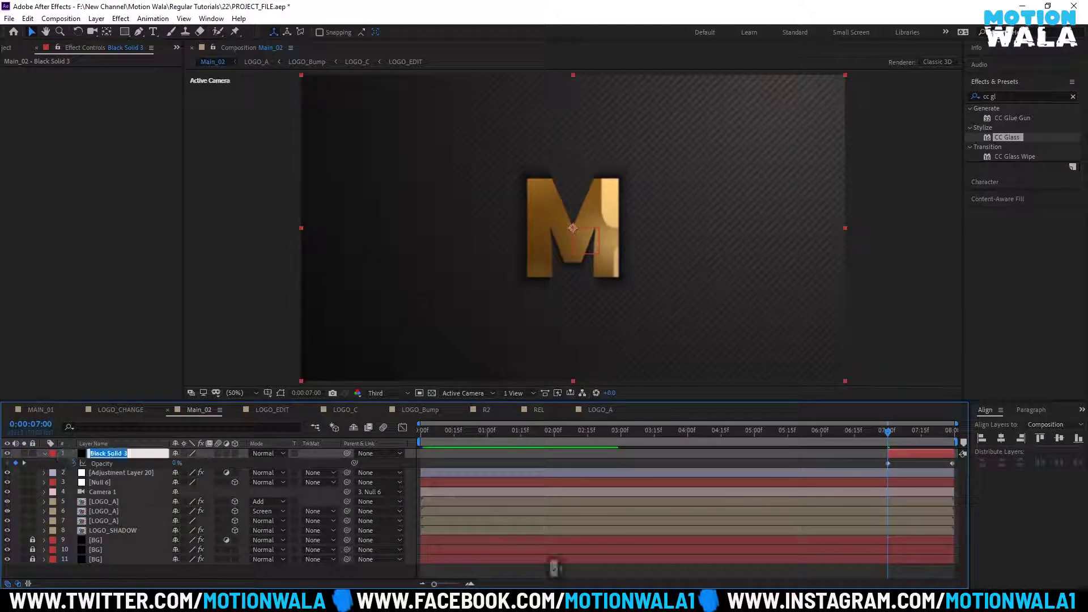
type("fo")
left_click(44, 457)
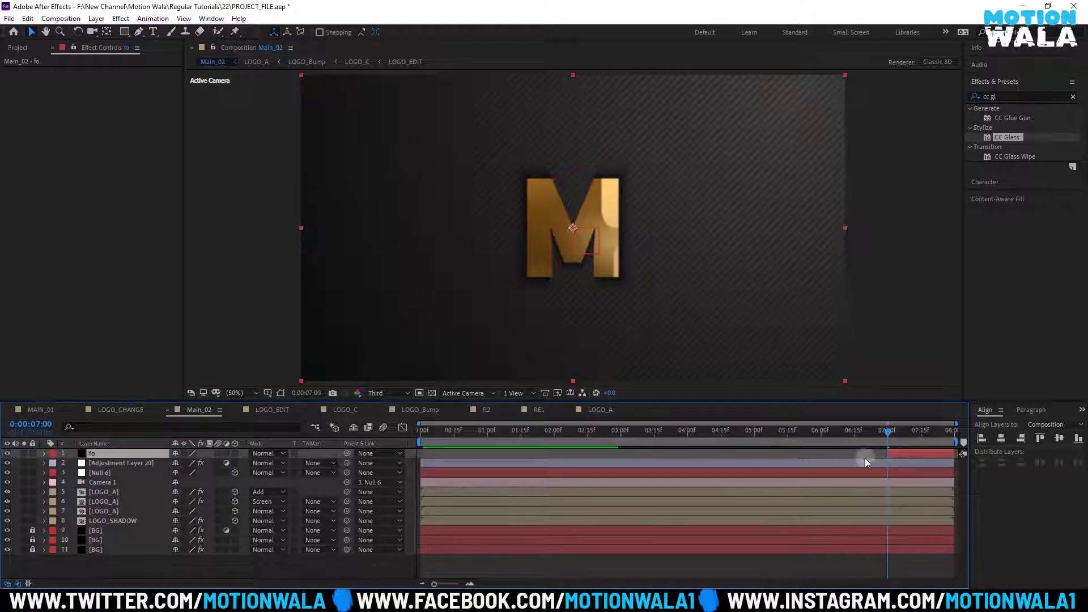
left_click_drag(909, 432, 736, 434)
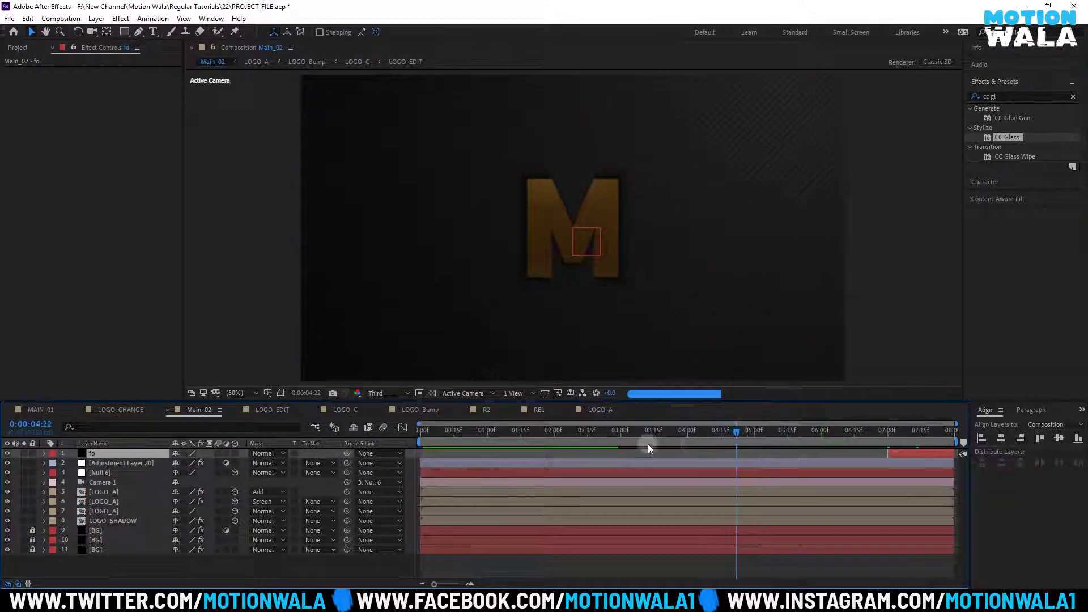
Set LOGO_SHADOW's opacity to 50% and scrub around 1 second to check the softer shadow
left_click(110, 521)
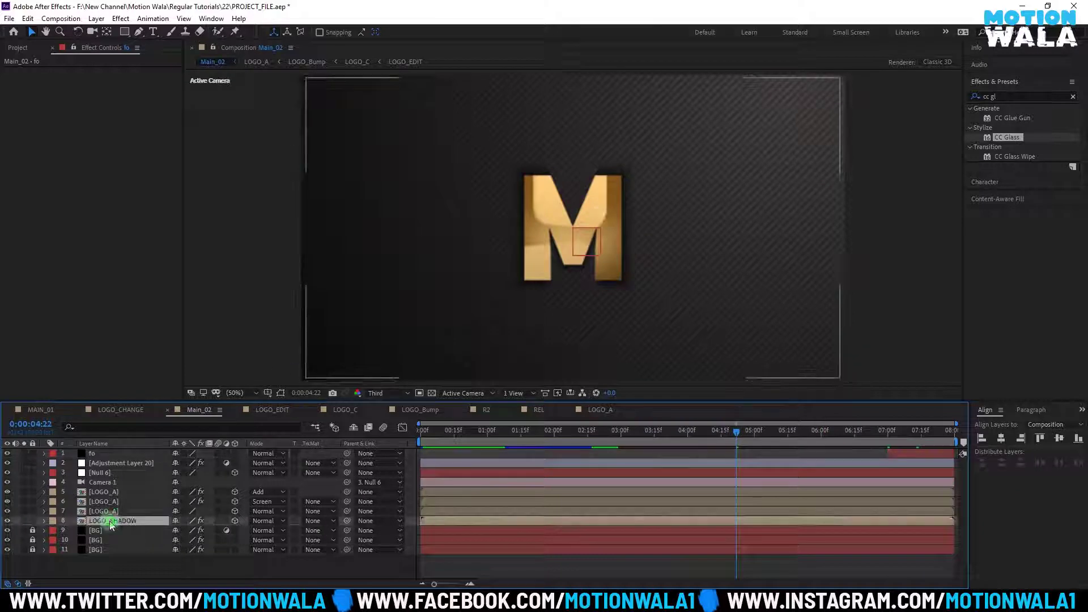
key("t")
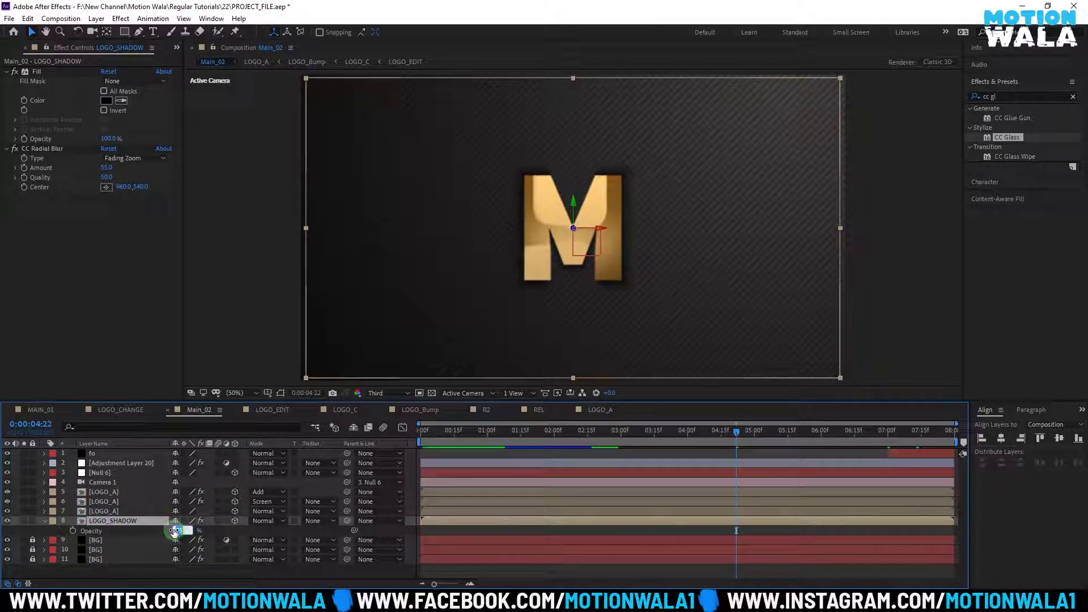
type("0")
key("shift+Return")
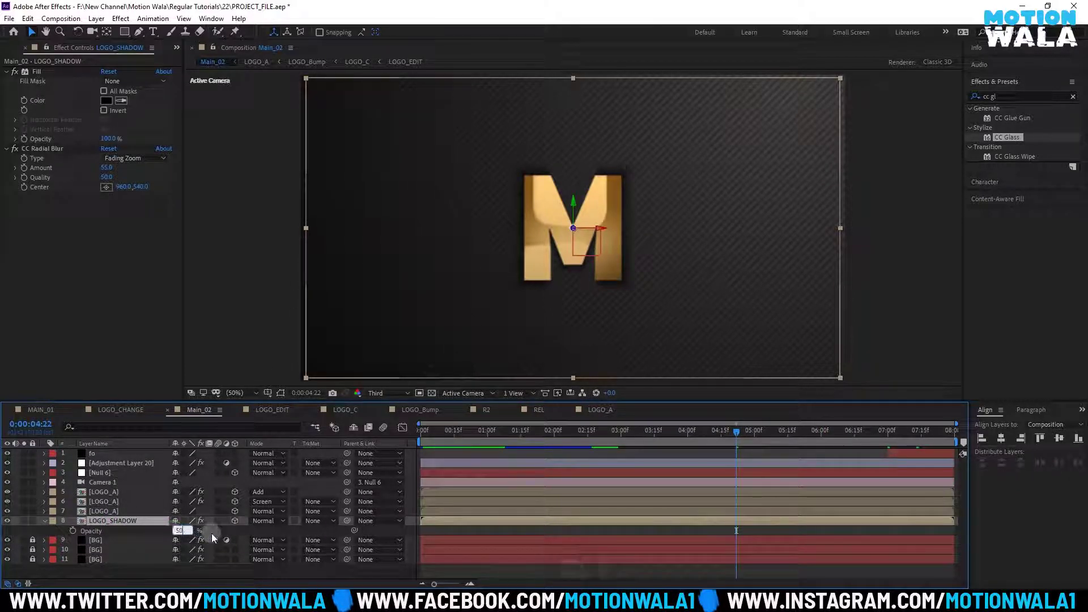
left_click(238, 539)
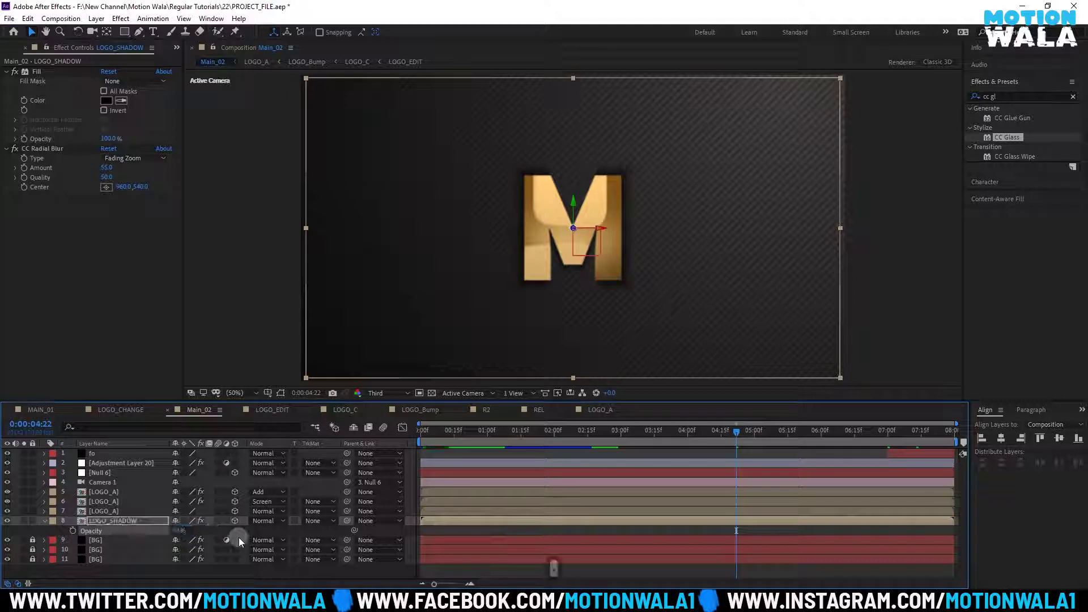
left_click(596, 523)
left_click(45, 525)
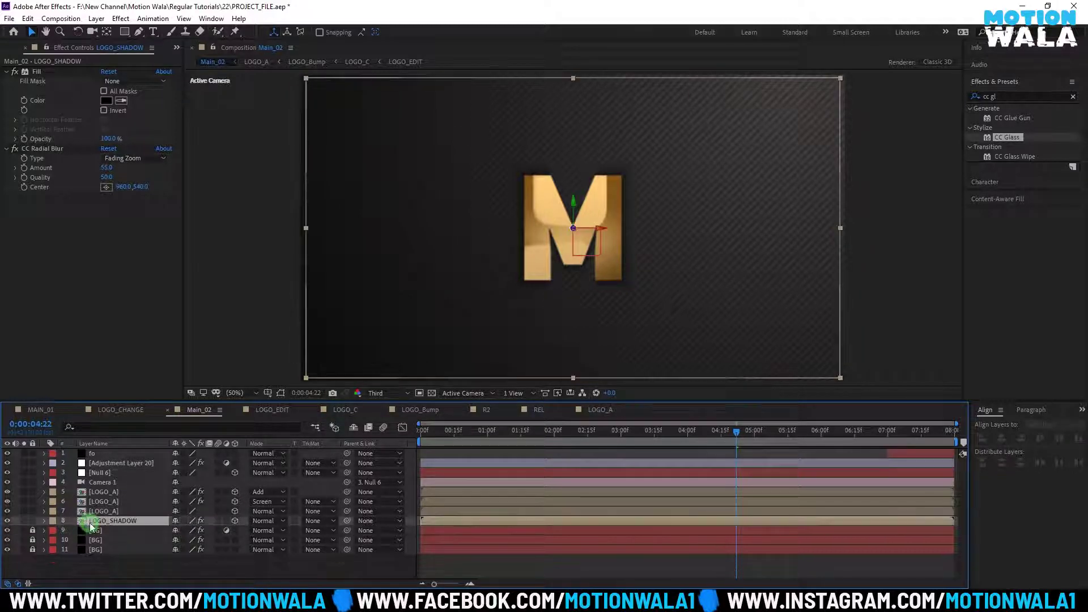
left_click(488, 438)
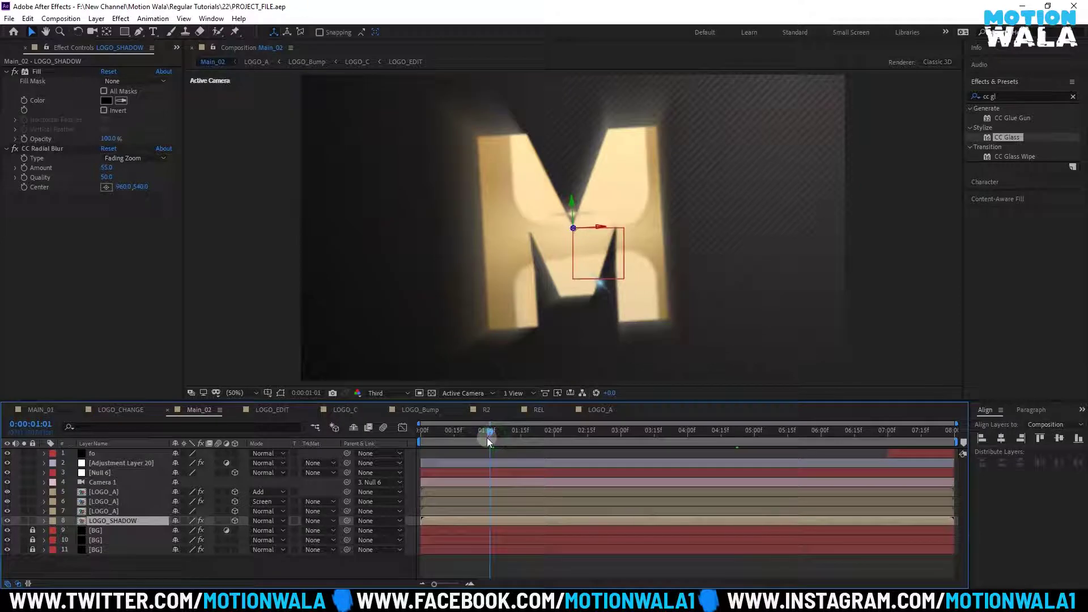
mouse_move(478, 436)
left_mouse_down()
mouse_move(460, 440)
mouse_move(503, 440)
left_mouse_up()
left_click(142, 563)
Add a white spot light layer with 150% intensity and a 180° cone
right_click(142, 563)
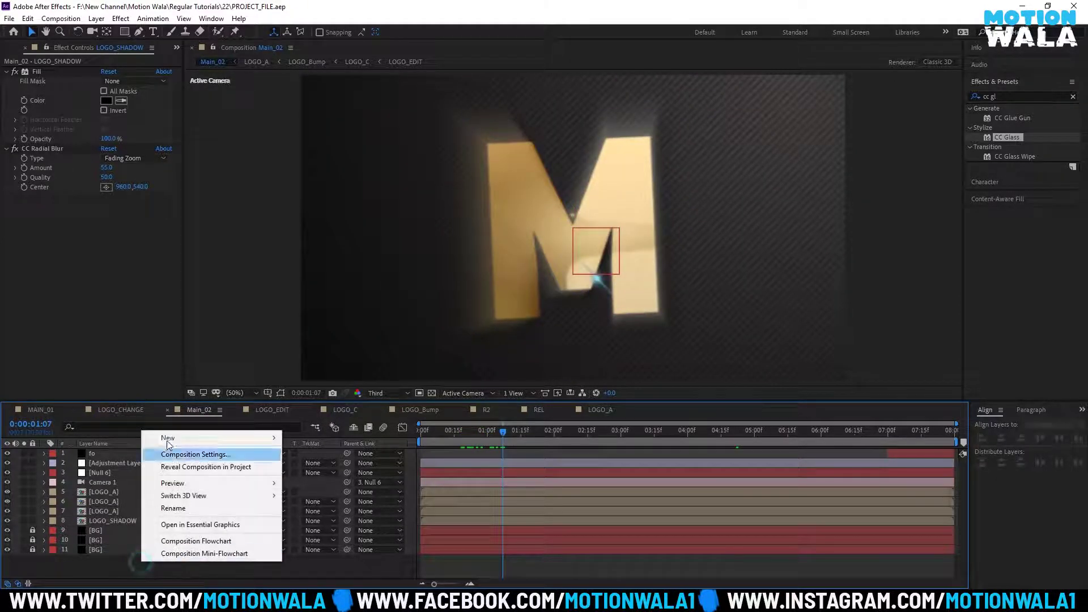
mouse_move(170, 438)
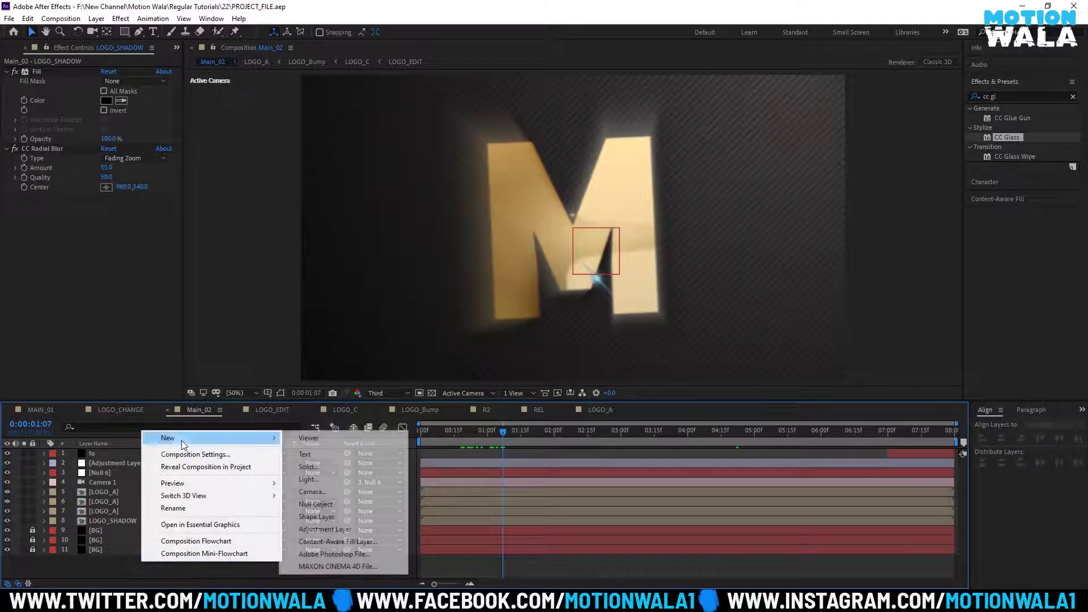
left_click(309, 480)
left_click(554, 195)
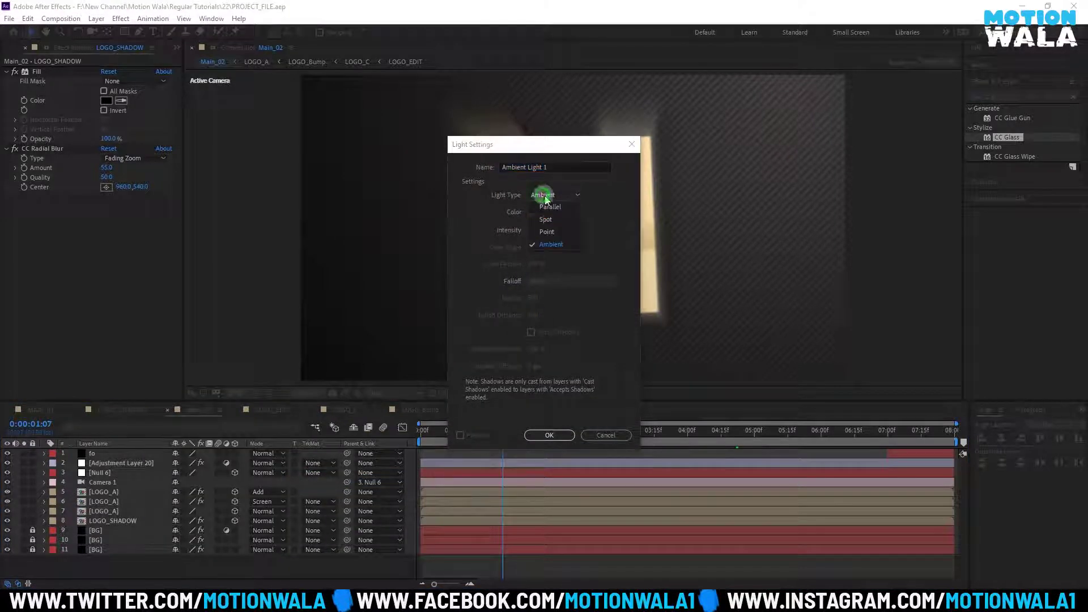
left_click(553, 219)
left_click(538, 213)
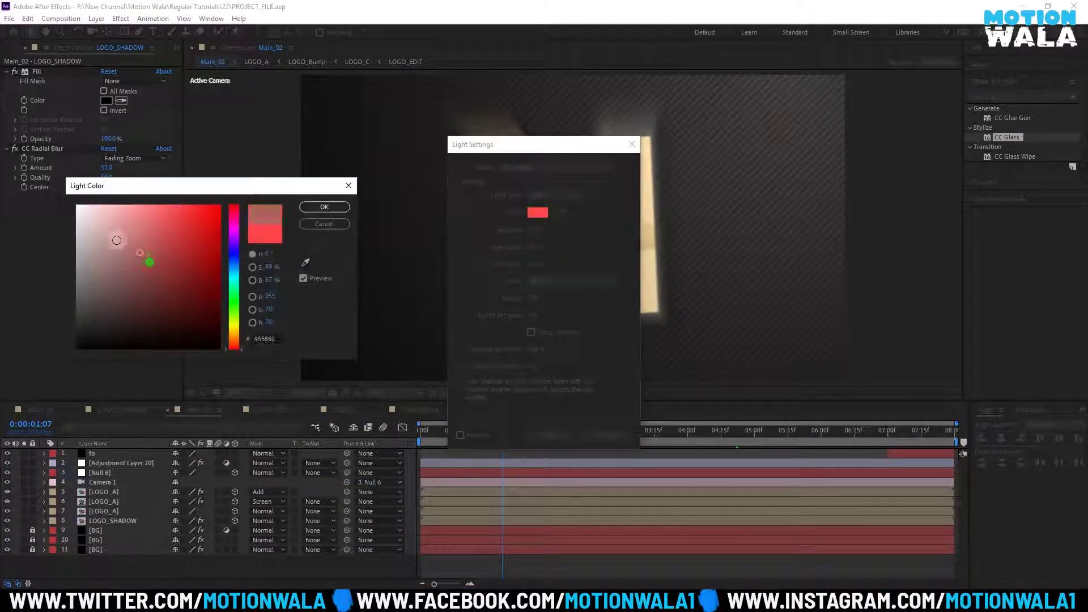
left_click_drag(146, 259, 81, 207)
left_click(323, 208)
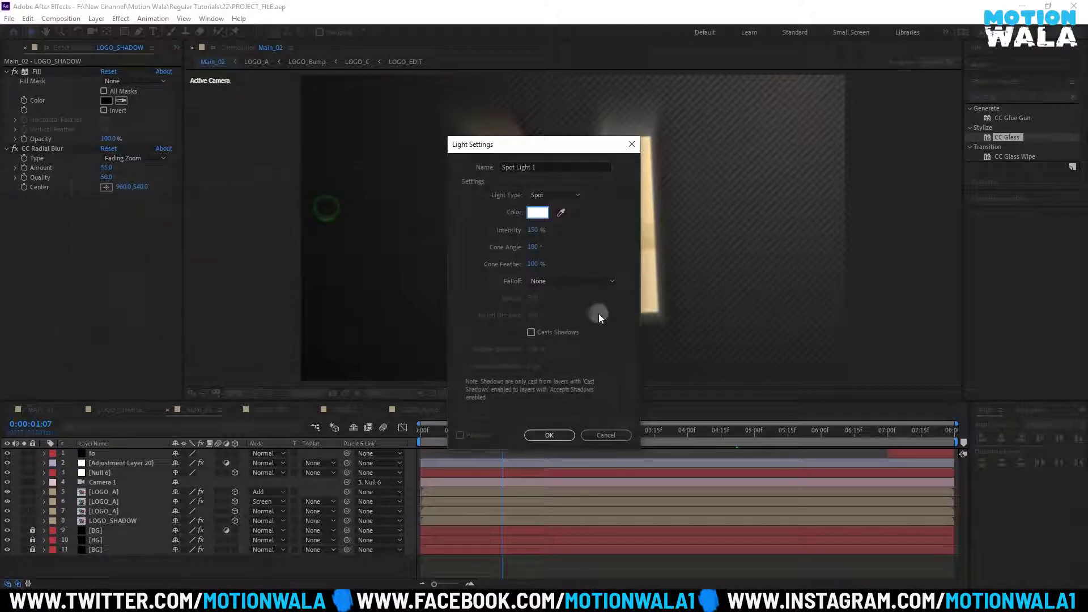
left_click(545, 435)
Save the project and move Spot Light 1 beneath Null 6 in the layer stack
key("ctrl+s")
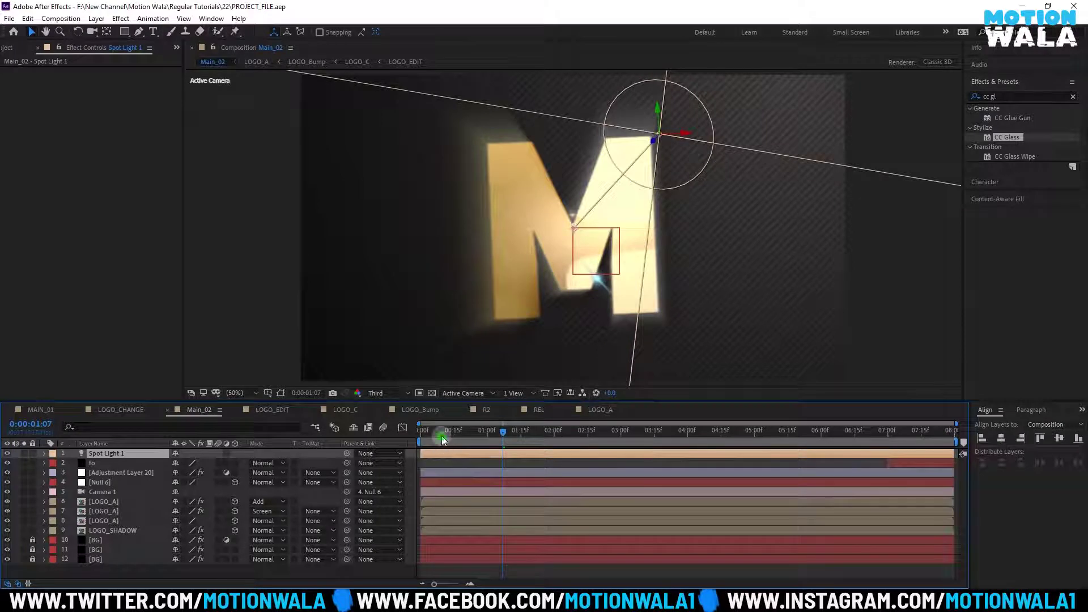
left_click_drag(443, 441, 422, 440)
left_click_drag(106, 454, 107, 486)
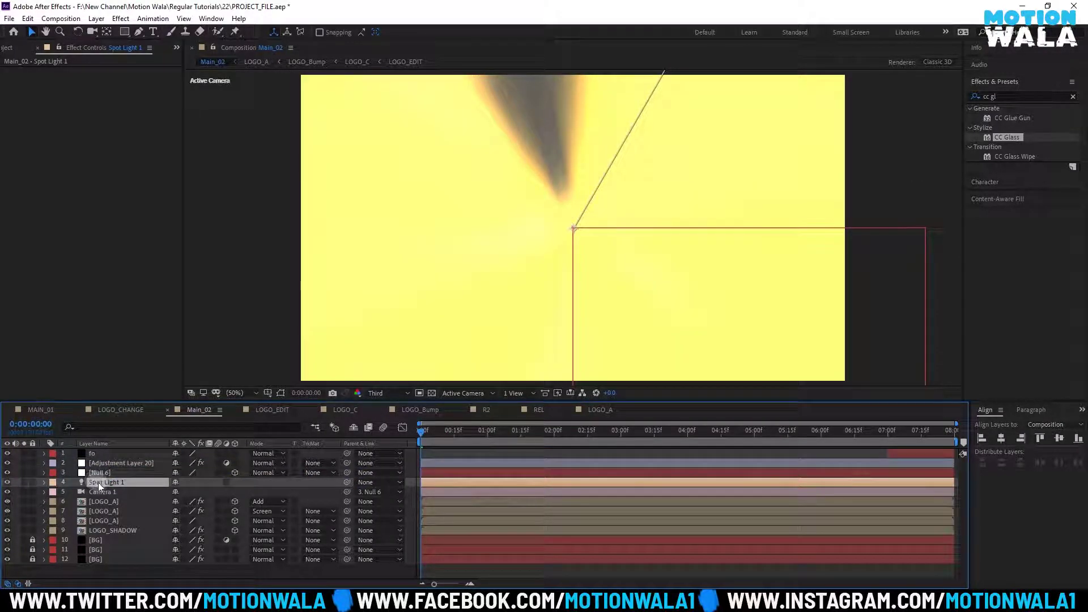
Move Spot Light 1 to second in the stack and set a Position keyframe
left_click_drag(119, 482, 108, 461)
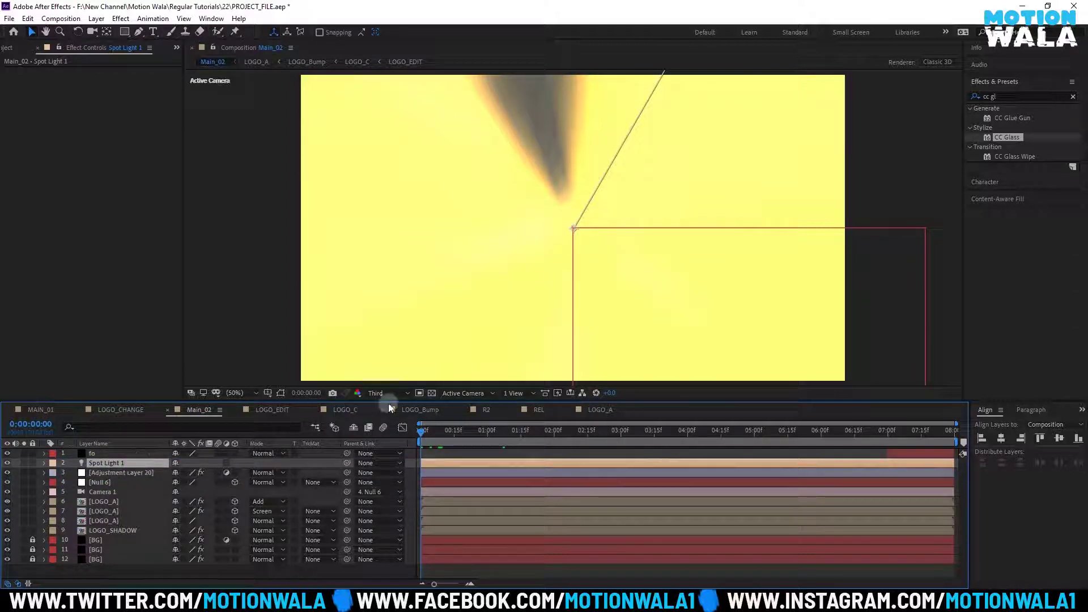
key("p")
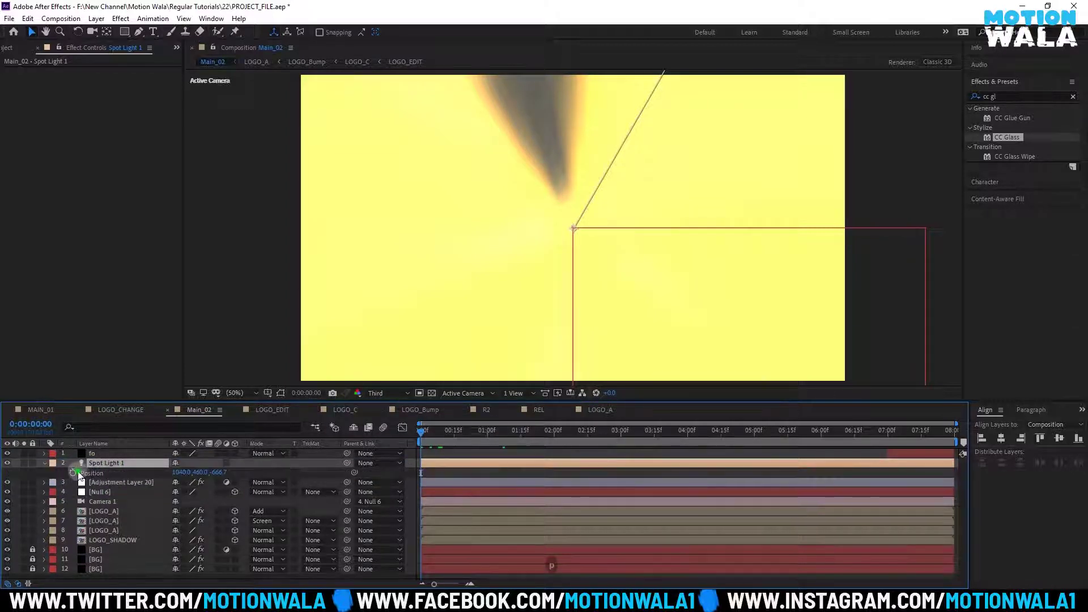
left_click(73, 471)
Switch the viewer to Custom View 1 and orbit around the M logo
left_click(73, 472)
left_click(463, 393)
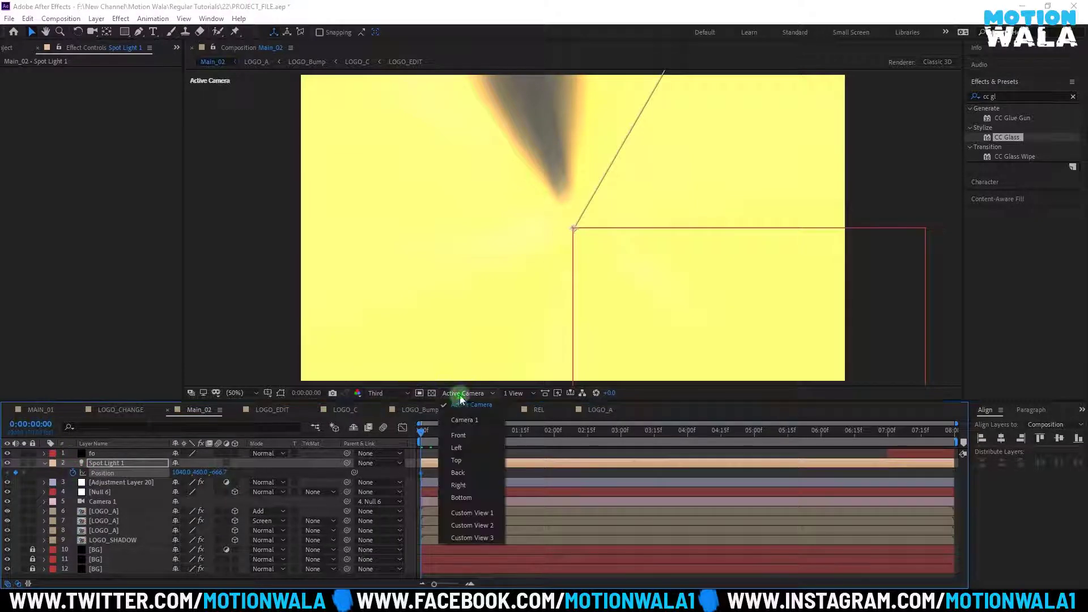
left_click(467, 513)
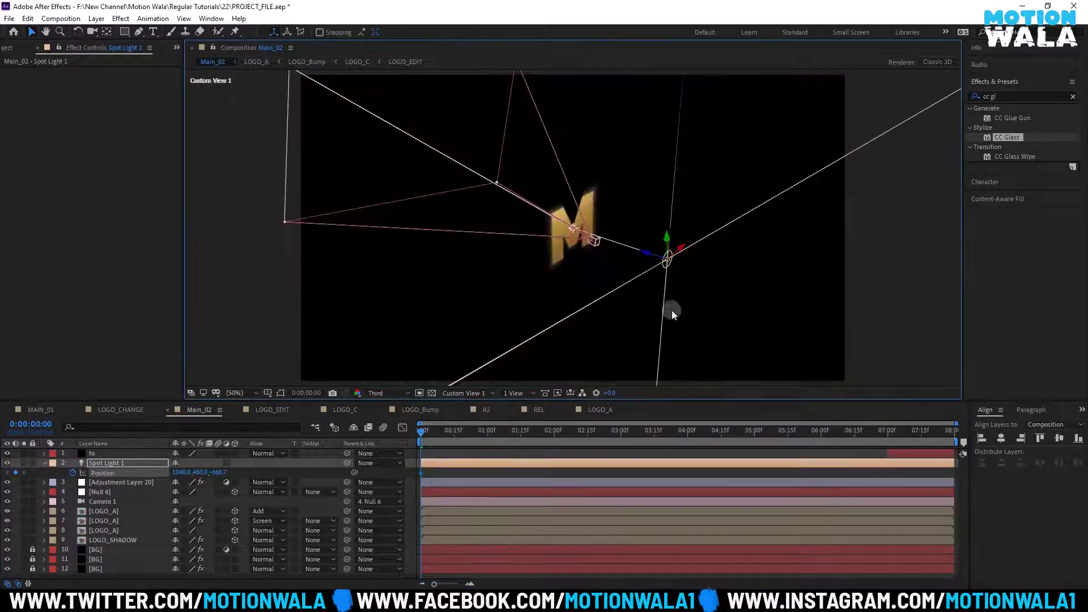
left_click_drag(672, 310, 636, 315)
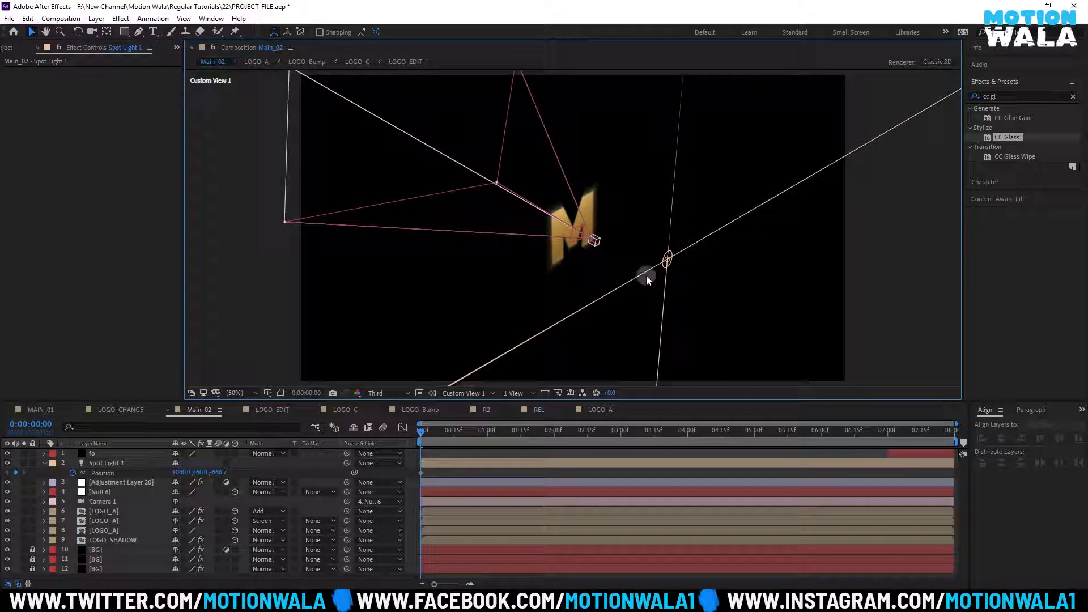
key("c")
mouse_move(636, 253)
left_mouse_down()
mouse_move(555, 245)
mouse_move(627, 243)
mouse_move(368, 346)
left_mouse_up()
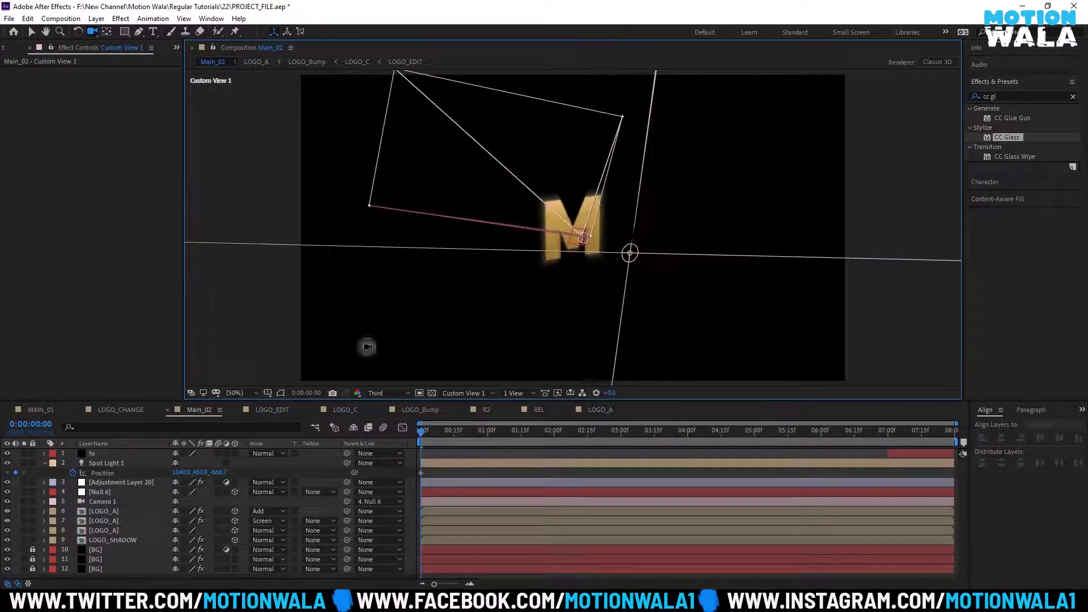
left_click(123, 465)
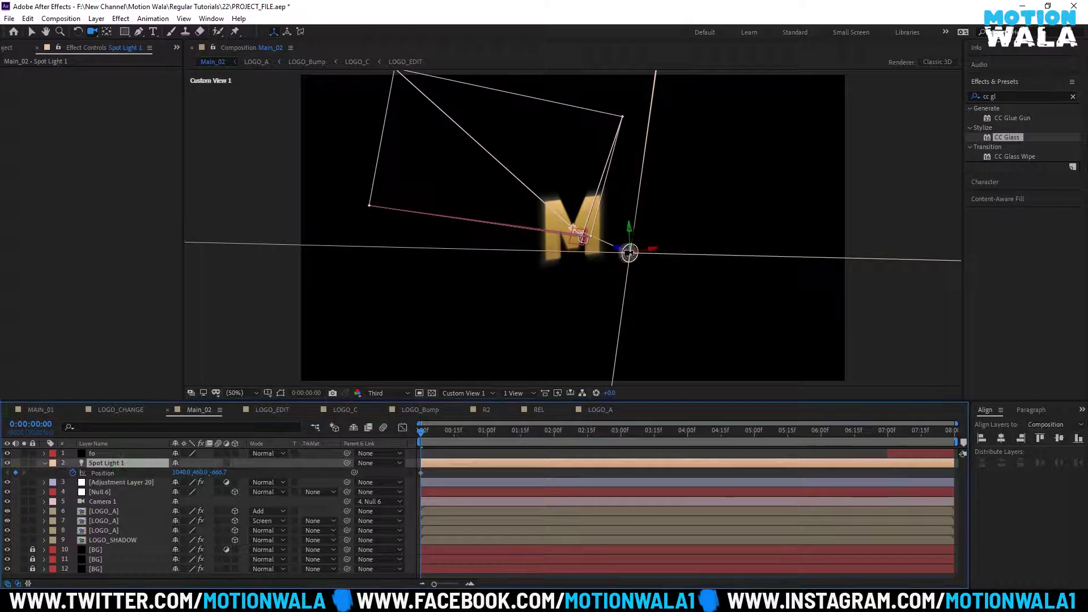
key("v")
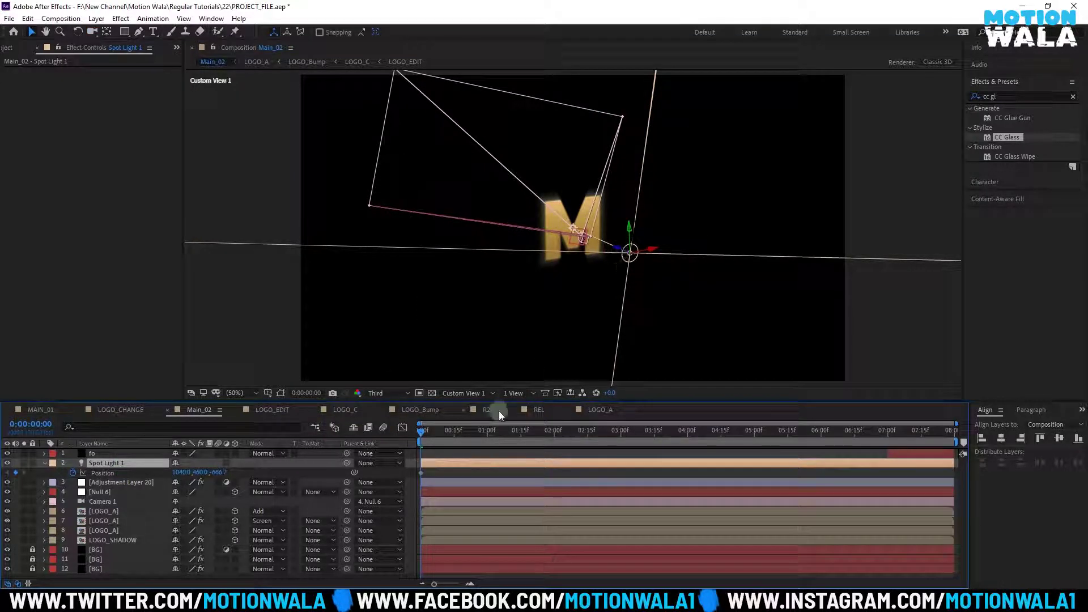
At 0:00:05:29, move the light to the M's upper right (1973.9, 158.0, -1127.4) and aim it at the logo
left_click_drag(557, 434, 820, 419)
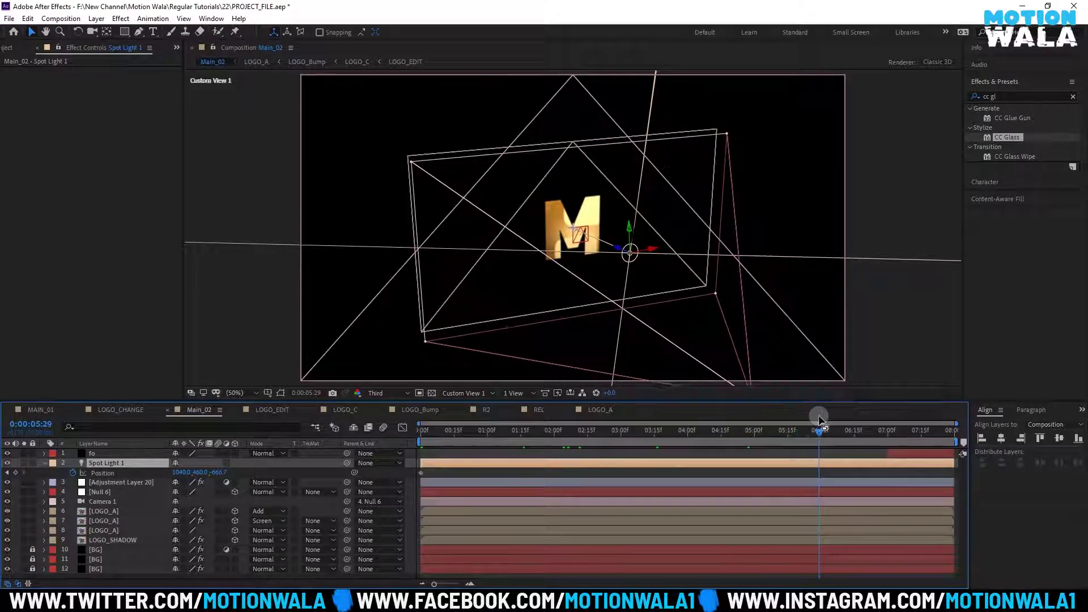
key("c")
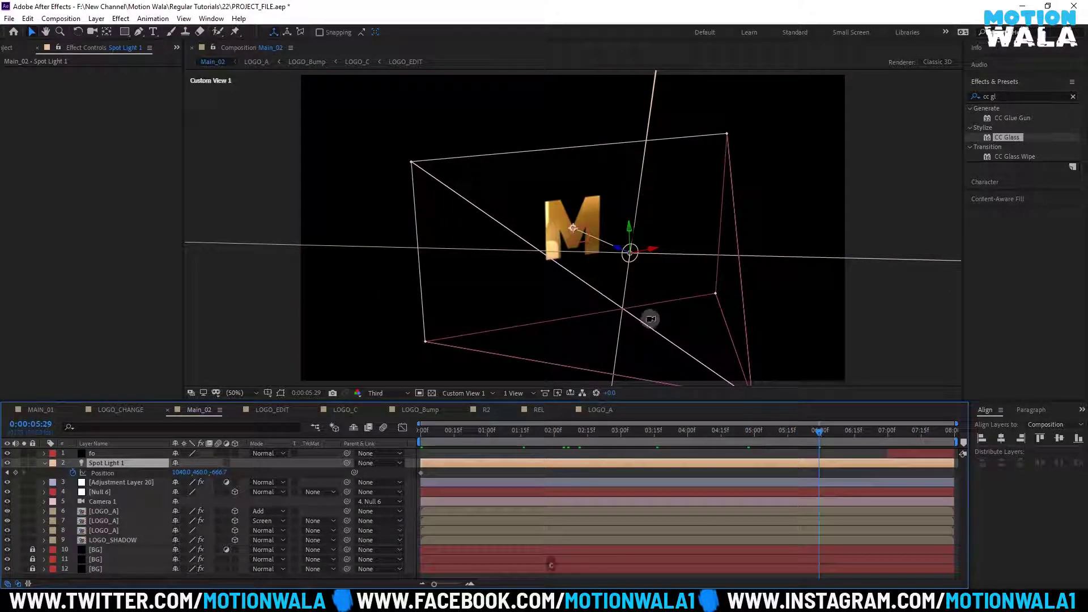
mouse_move(648, 316)
left_mouse_down()
mouse_move(612, 302)
mouse_move(646, 404)
mouse_move(632, 342)
left_mouse_up()
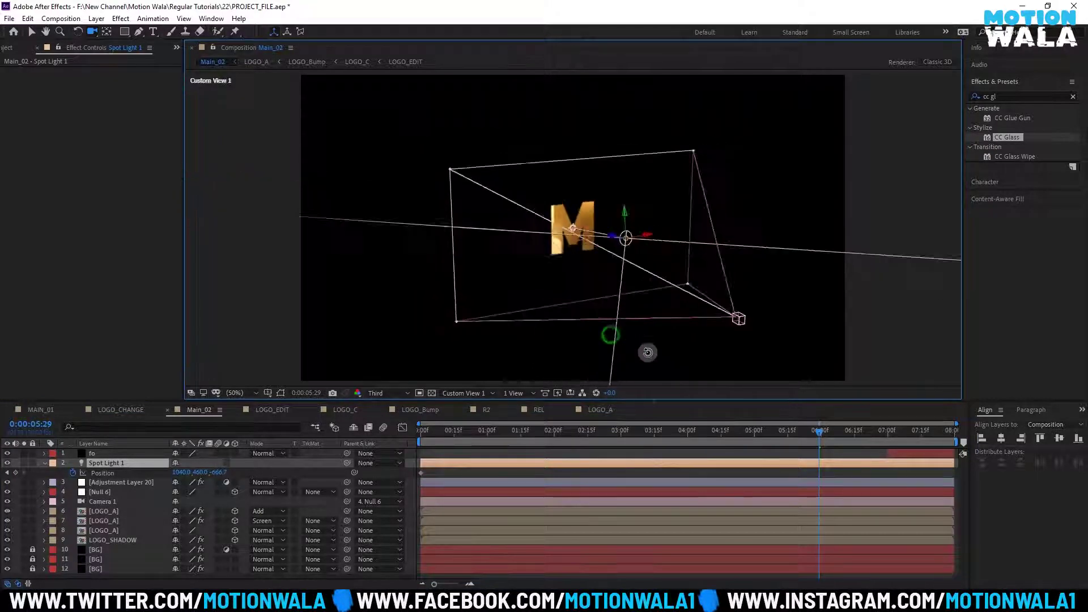
key("v")
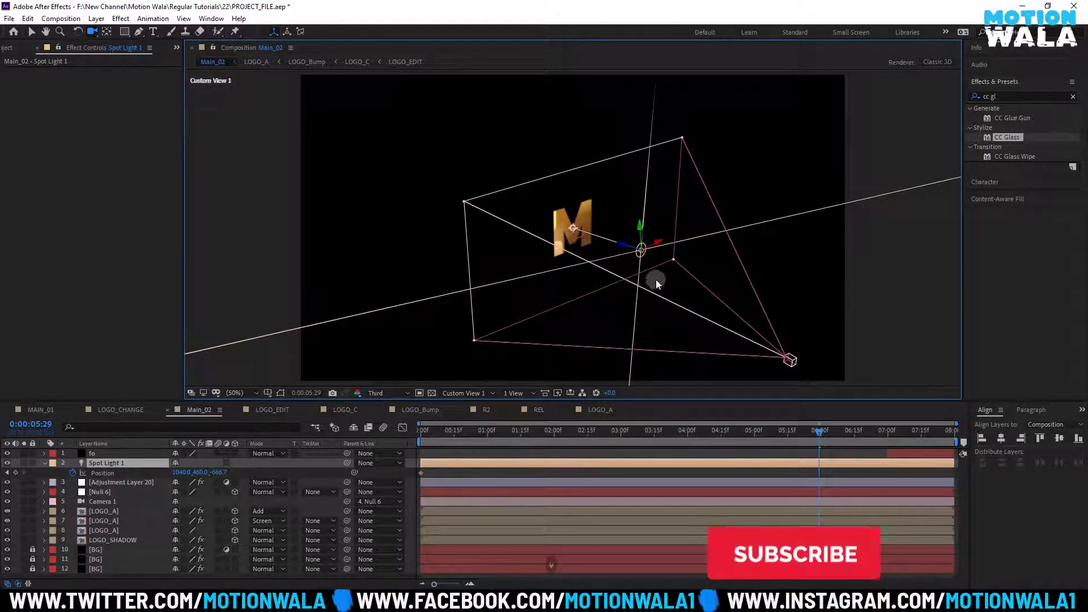
left_click_drag(640, 250, 635, 171)
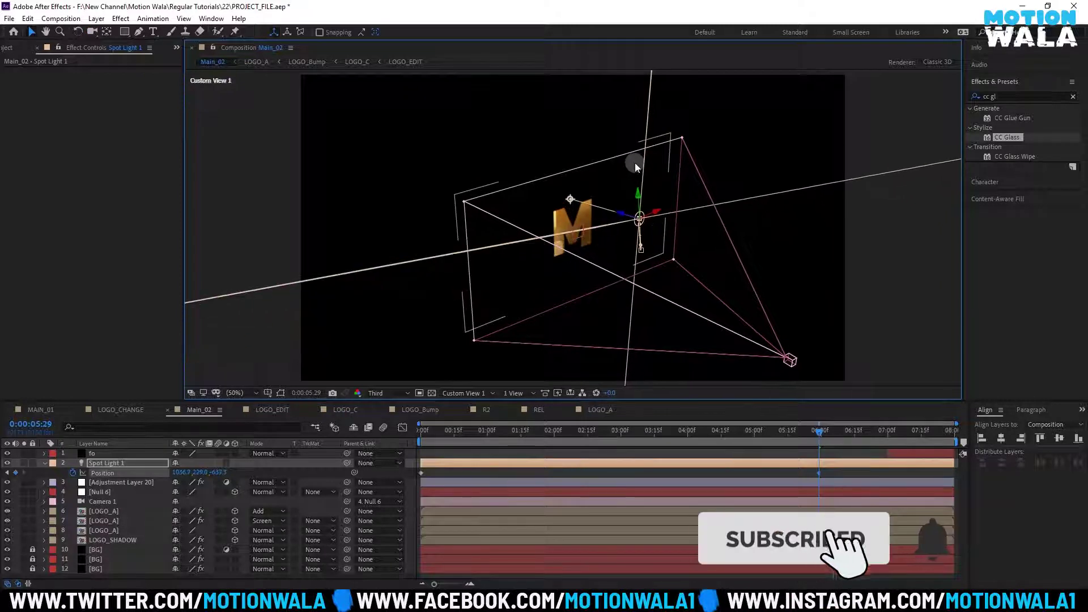
left_click_drag(634, 220, 363, 282)
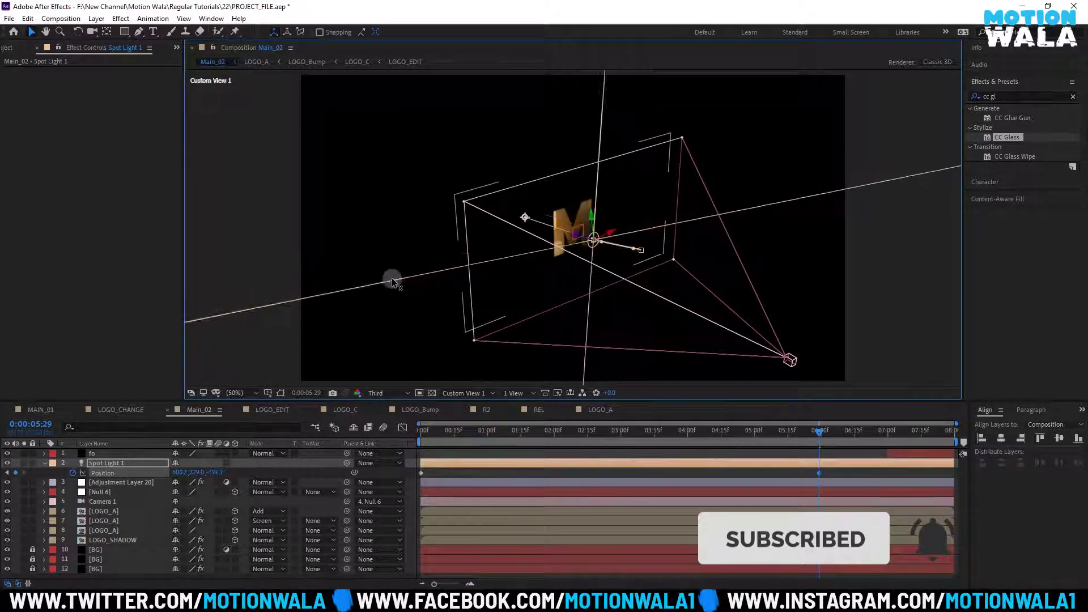
left_click_drag(811, 472, 445, 476)
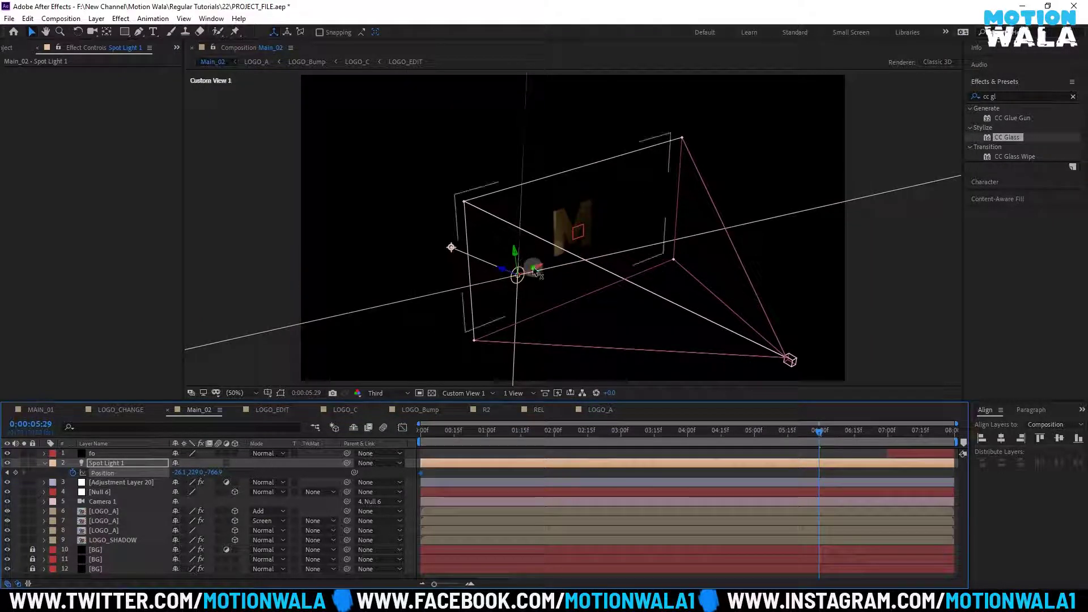
mouse_move(537, 274)
left_mouse_down()
mouse_move(1071, 163)
mouse_move(1014, 167)
left_mouse_up()
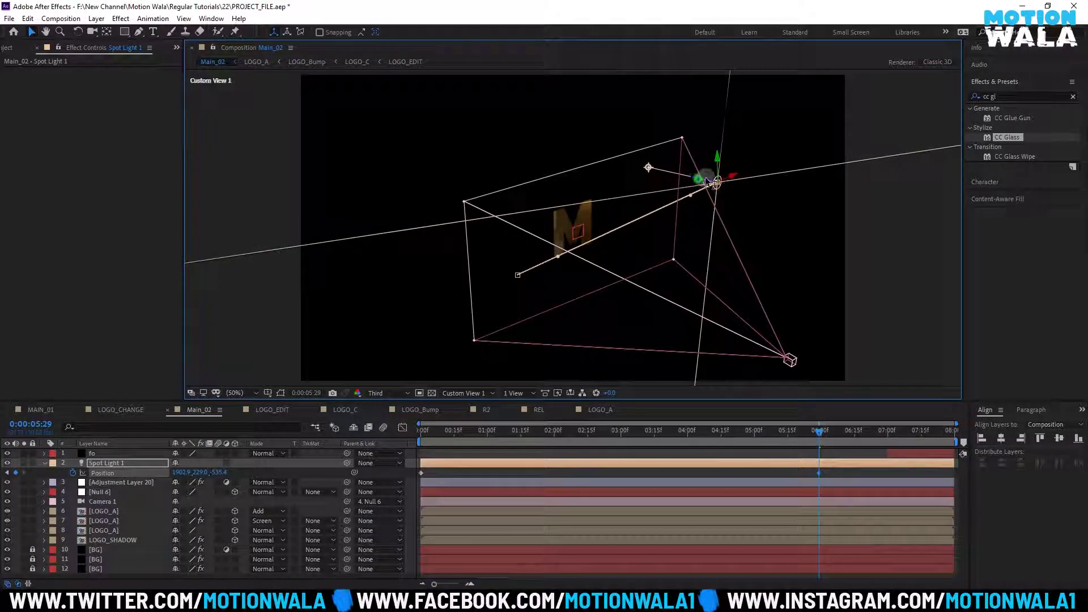
left_click_drag(708, 181, 851, 194)
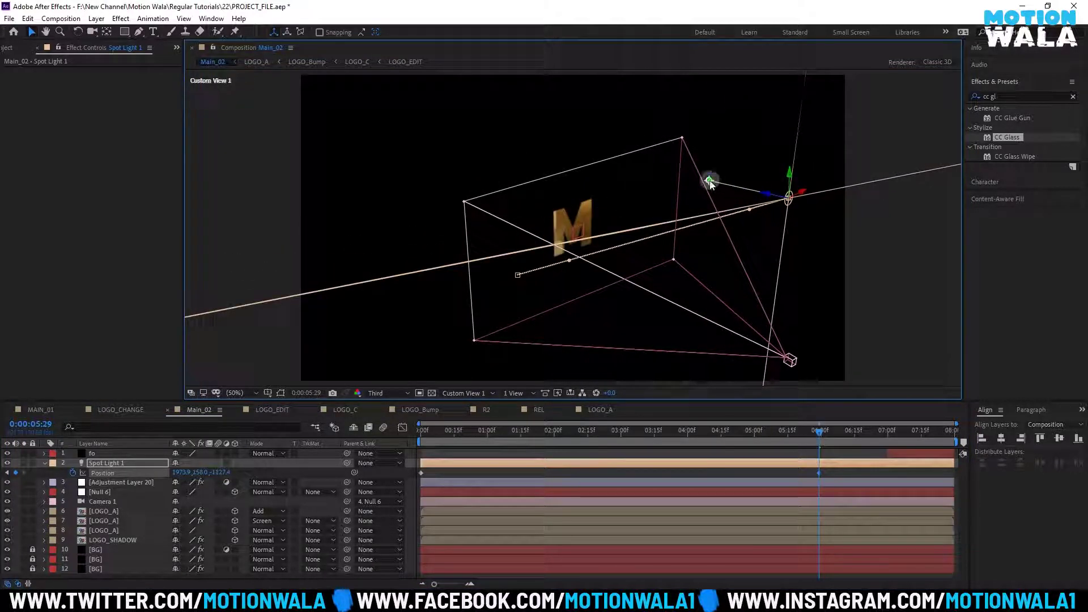
left_click_drag(709, 180, 592, 216)
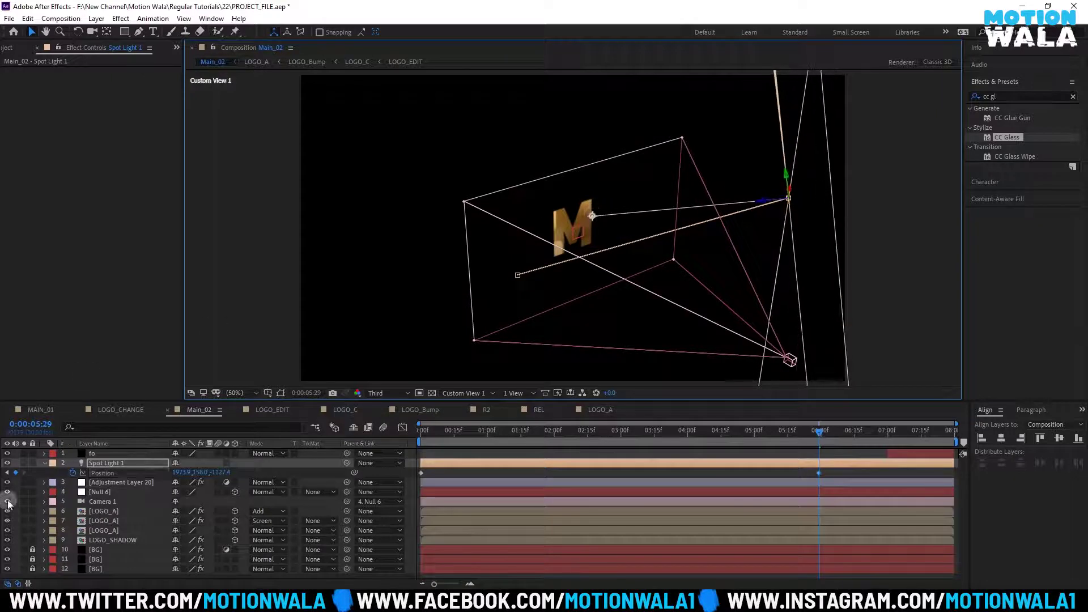
left_click(42, 468)
Return the viewer to Active Camera and scrub the timeline to preview the light sweep
left_click(463, 393)
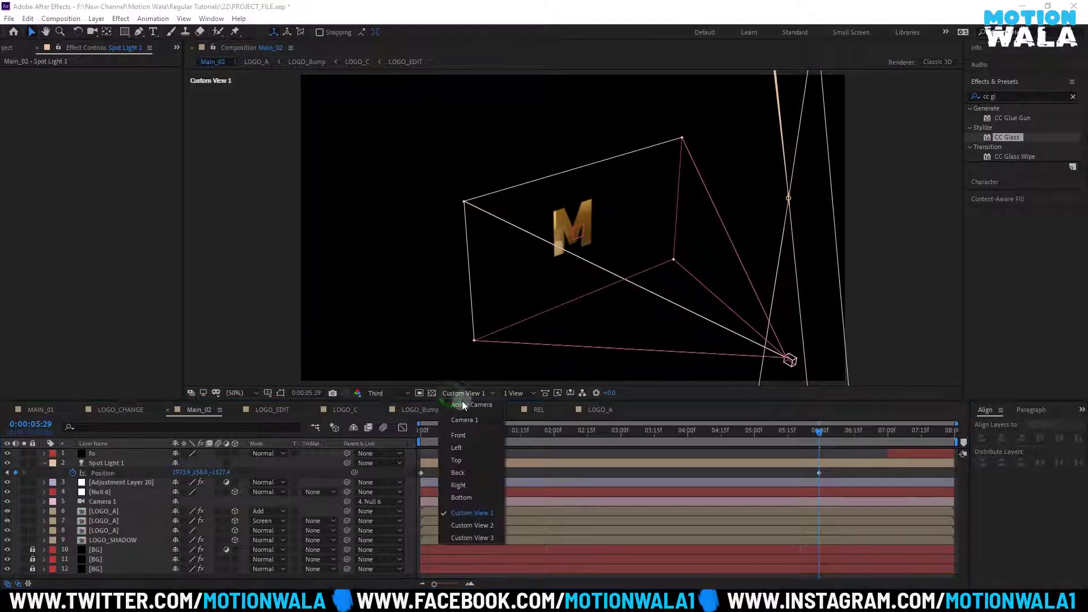
left_click(459, 419)
left_click(38, 476)
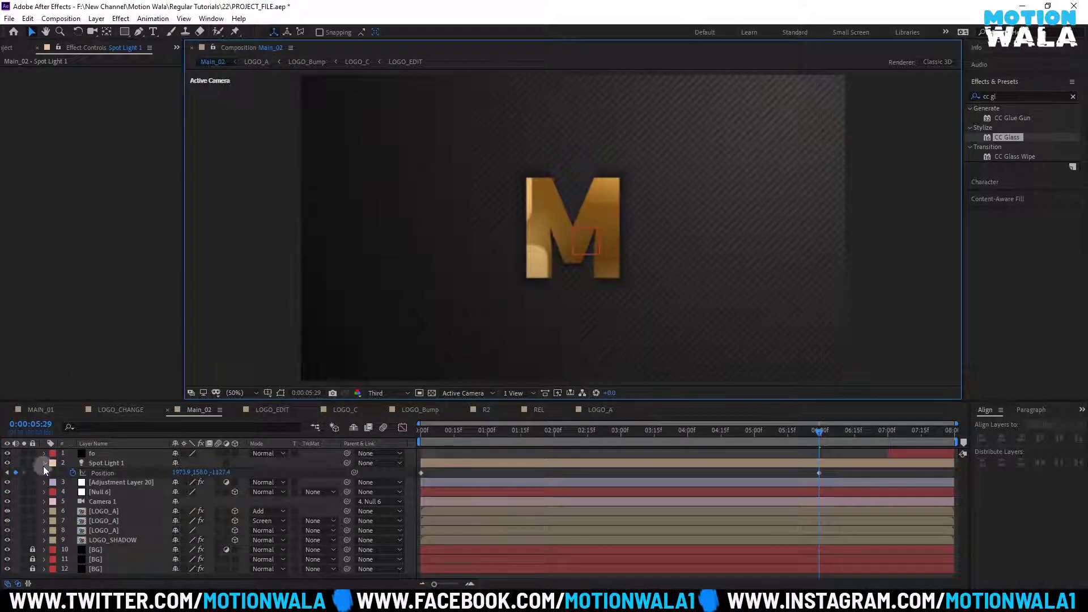
left_click(44, 463)
left_click_drag(815, 435, 555, 434)
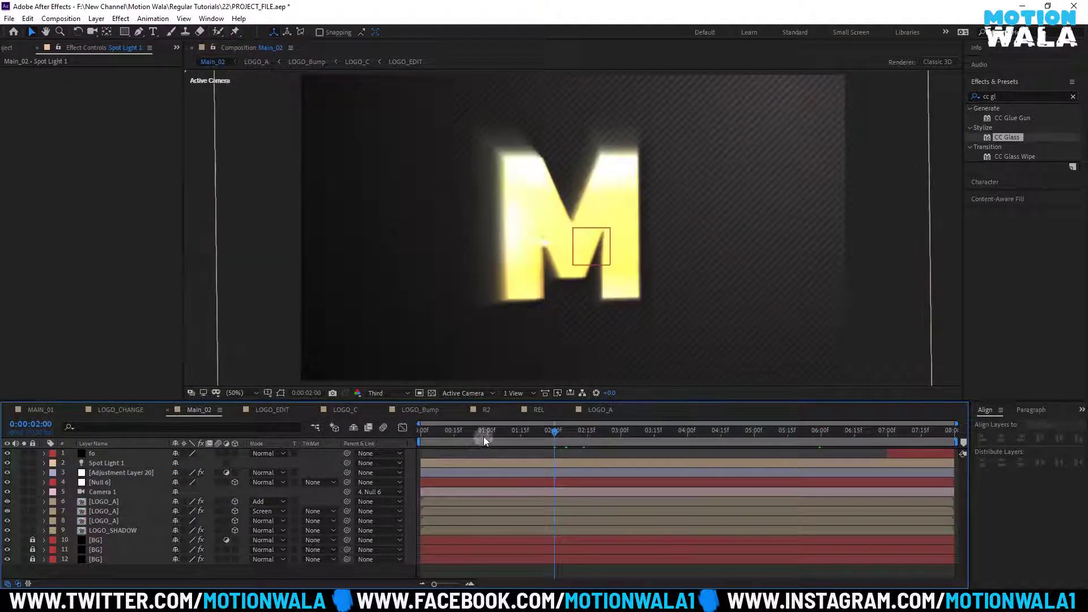
left_click_drag(485, 441, 711, 434)
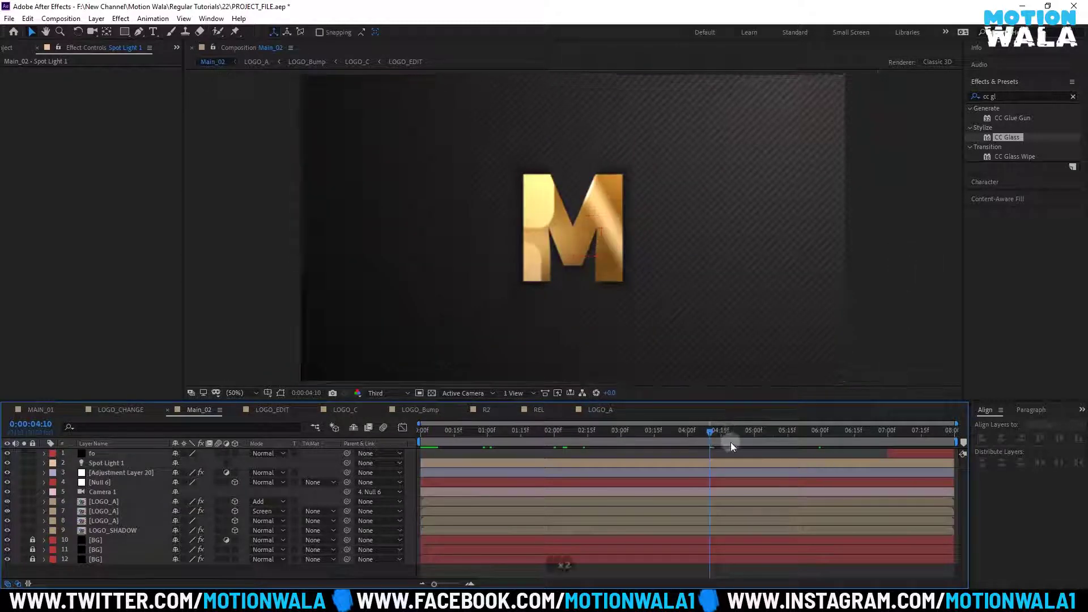
key("t")
key("t")
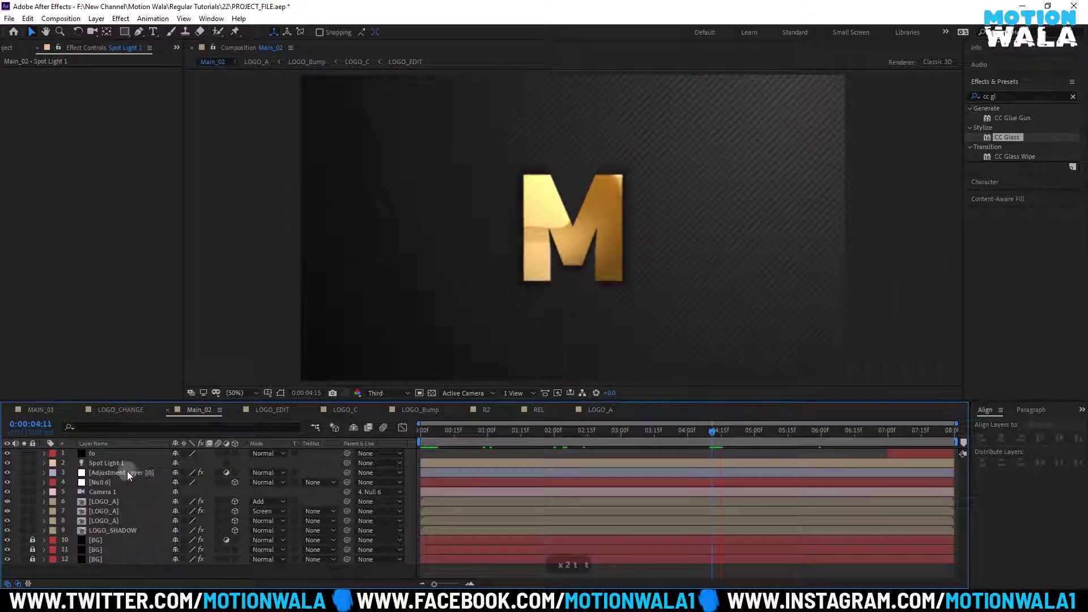
Test a brighter Spot Light 1 intensity and a light move, then undo the move
left_click(107, 463)
key("t")
mouse_move(180, 483)
left_mouse_down()
mouse_move(576, 460)
mouse_move(484, 223)
left_mouse_up()
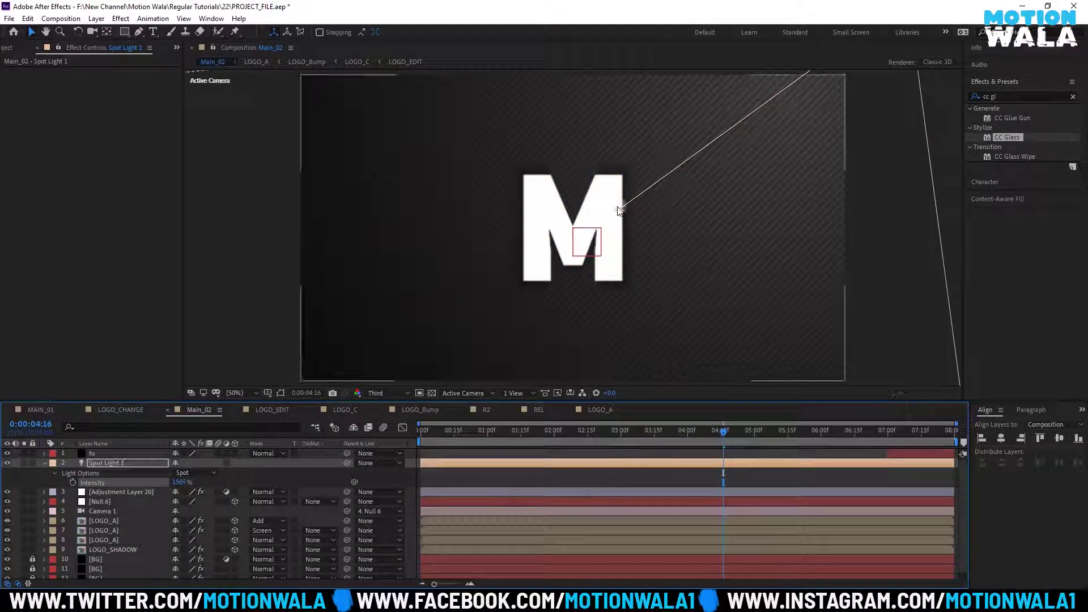
left_click_drag(619, 211, 723, 172)
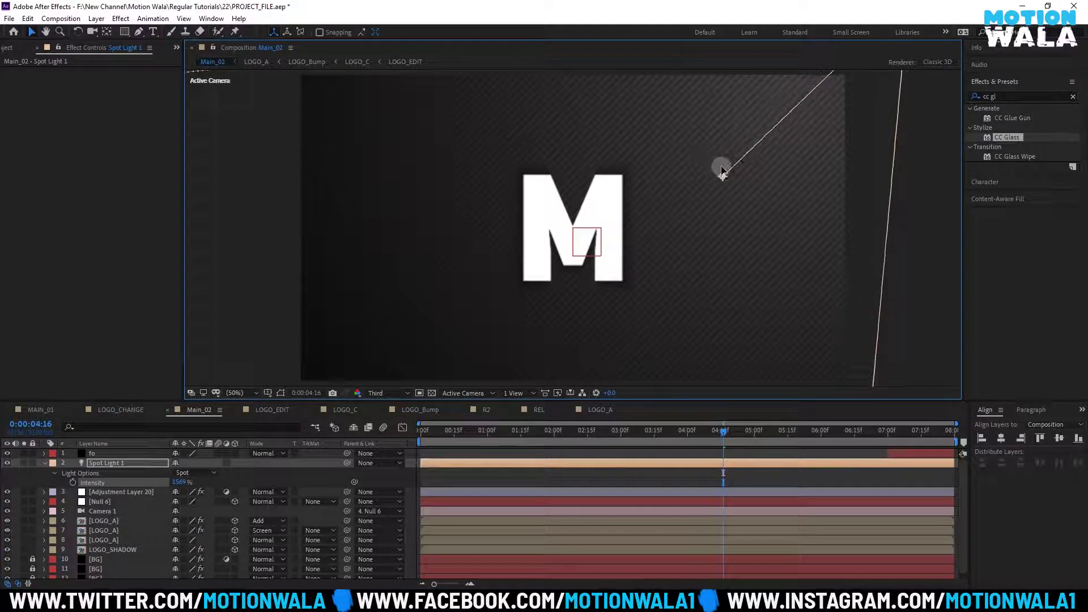
key("ctrl+z")
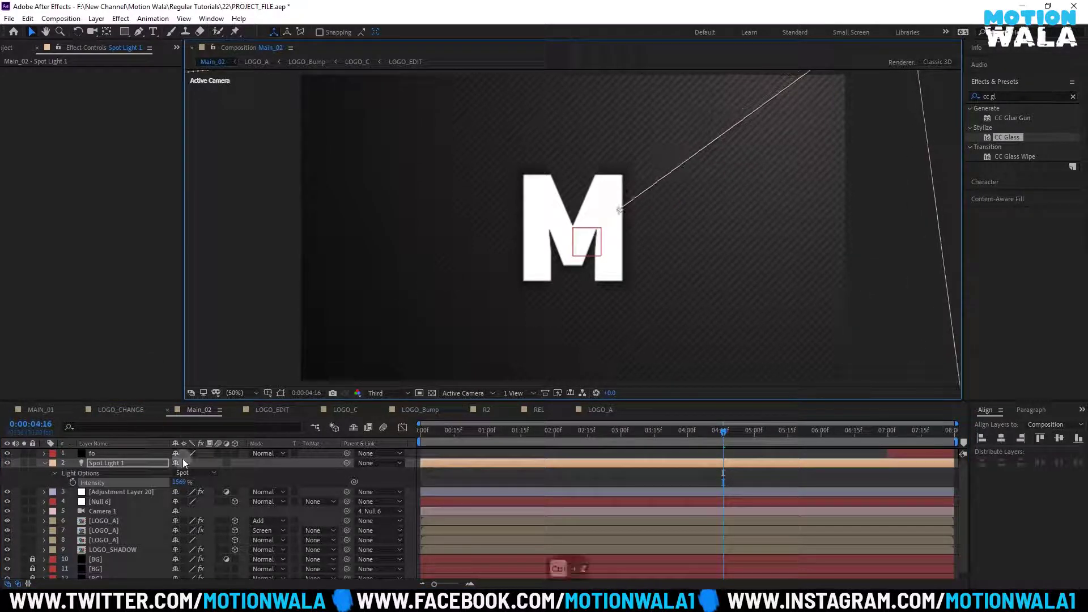
Save the project and select the three LOGO_A layers and LOGO_SHADOW
key("ctrl+s")
left_click(44, 463)
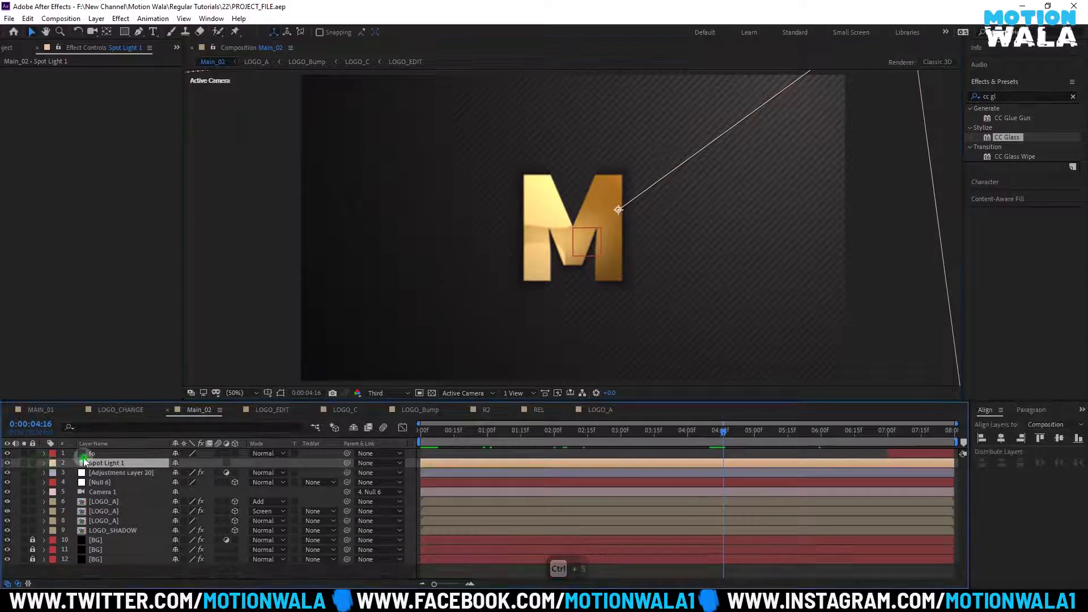
left_click(103, 502)
Turn off Accepts Lights in the Material Options of the LOGO_A and LOGO_SHADOW layers
left_click(114, 530, "shift")
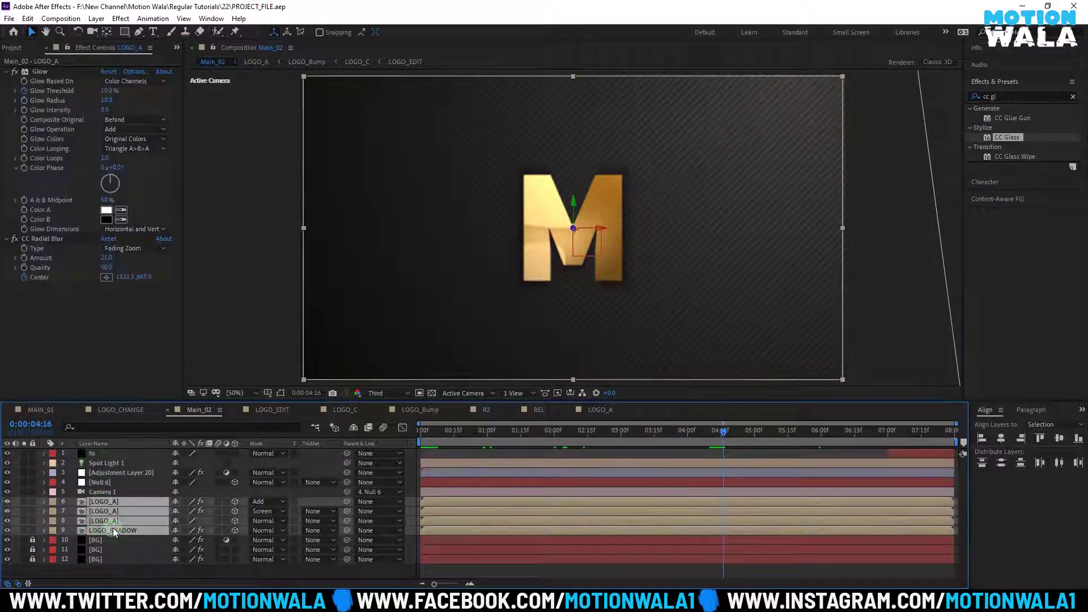
key("a")
key("a")
key("a")
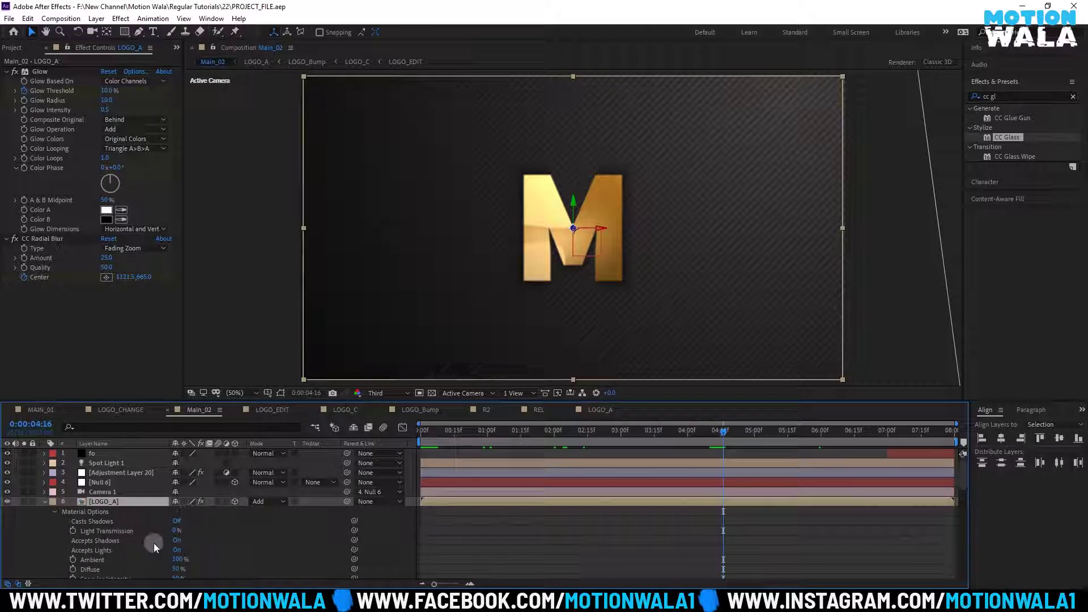
scroll(111, 527, "down", 1)
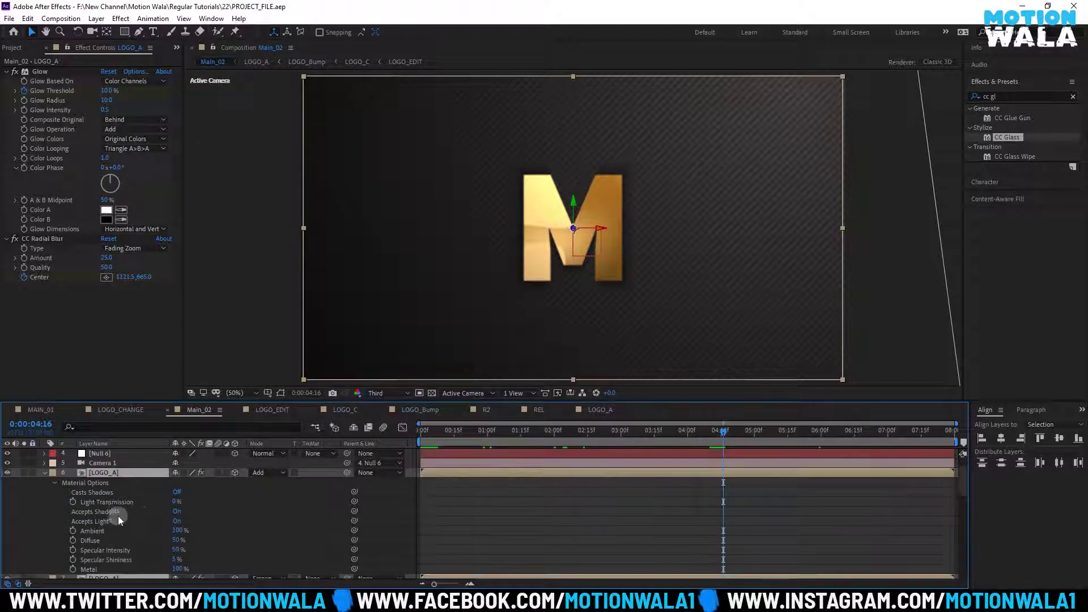
left_click(177, 521)
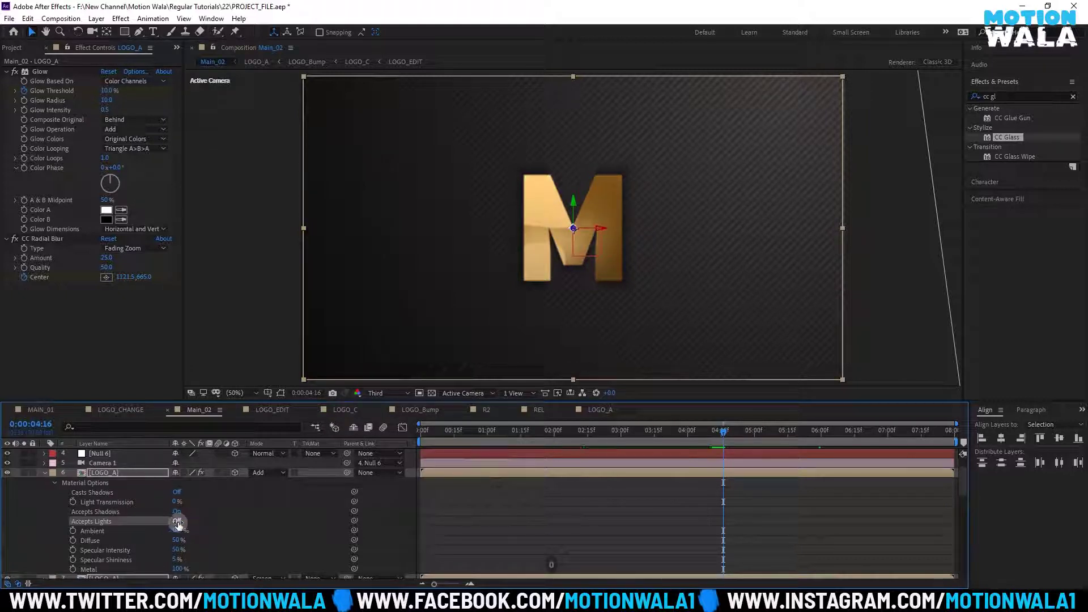
scroll(210, 533, "down", 1)
scroll(191, 520, "down", 1)
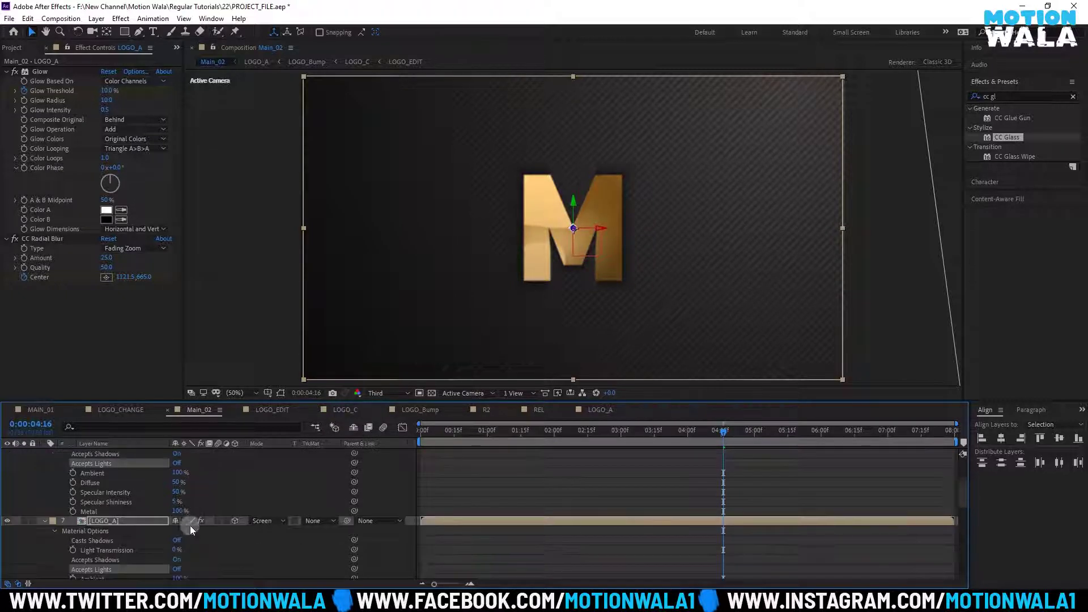
scroll(198, 550, "down", 2)
scroll(199, 546, "down", 2)
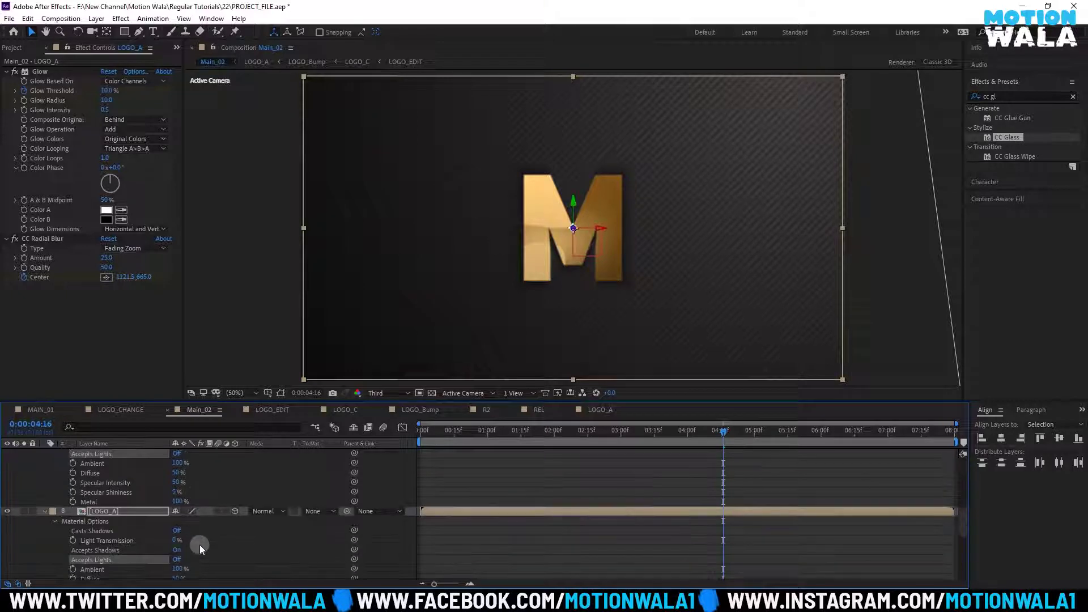
scroll(202, 542, "down", 1)
scroll(188, 531, "down", 1)
scroll(113, 530, "down", 2)
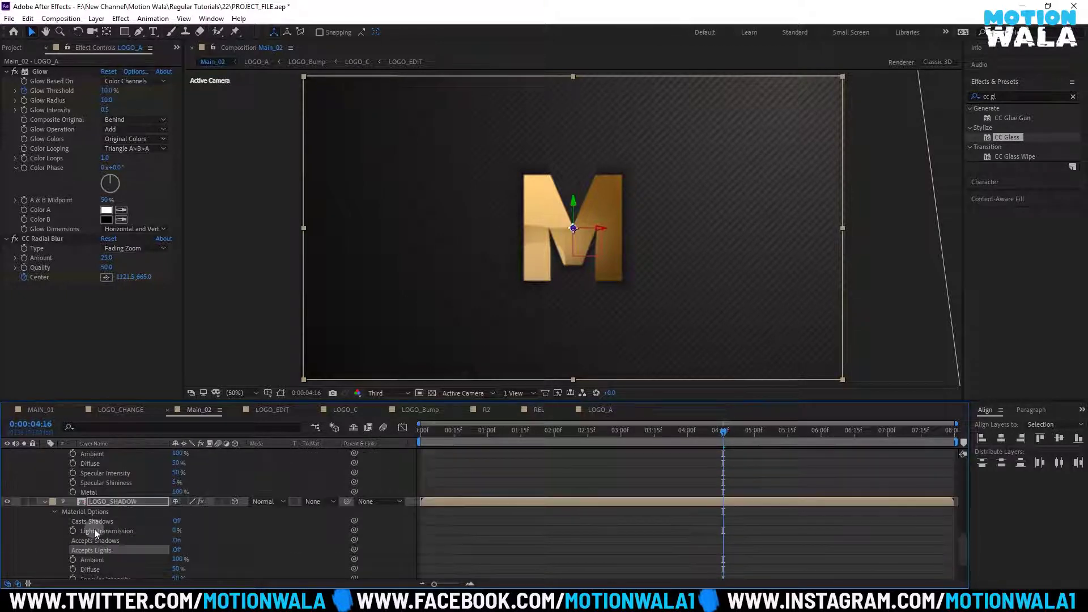
Collapse all expanded layer properties and select Spot Light 1
left_click(45, 502)
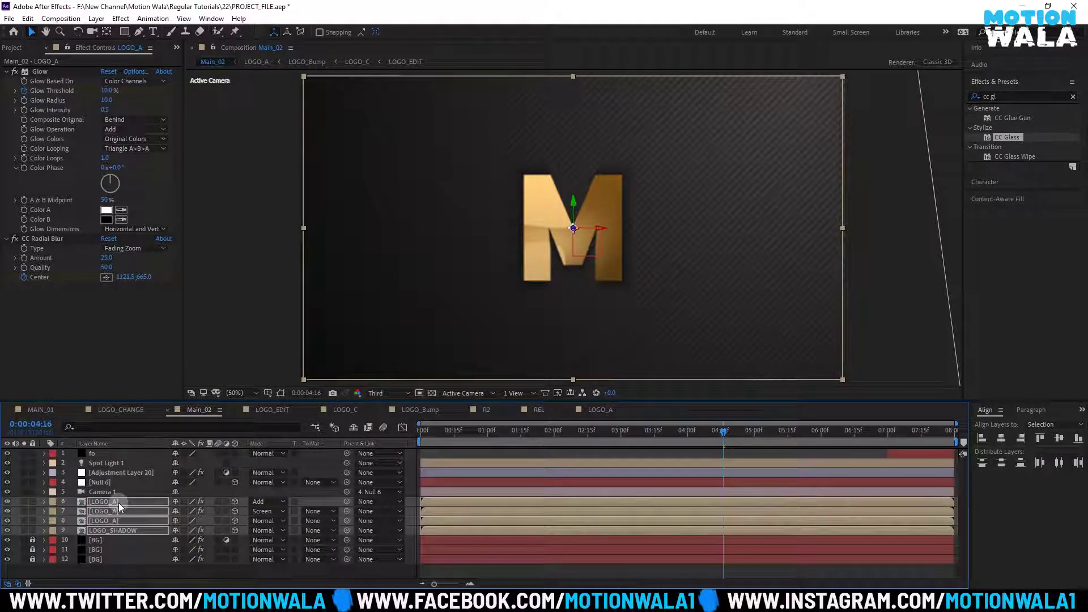
left_click(105, 470)
left_click(106, 463)
Check Spot Light 1's 150% intensity and save the project
key("t")
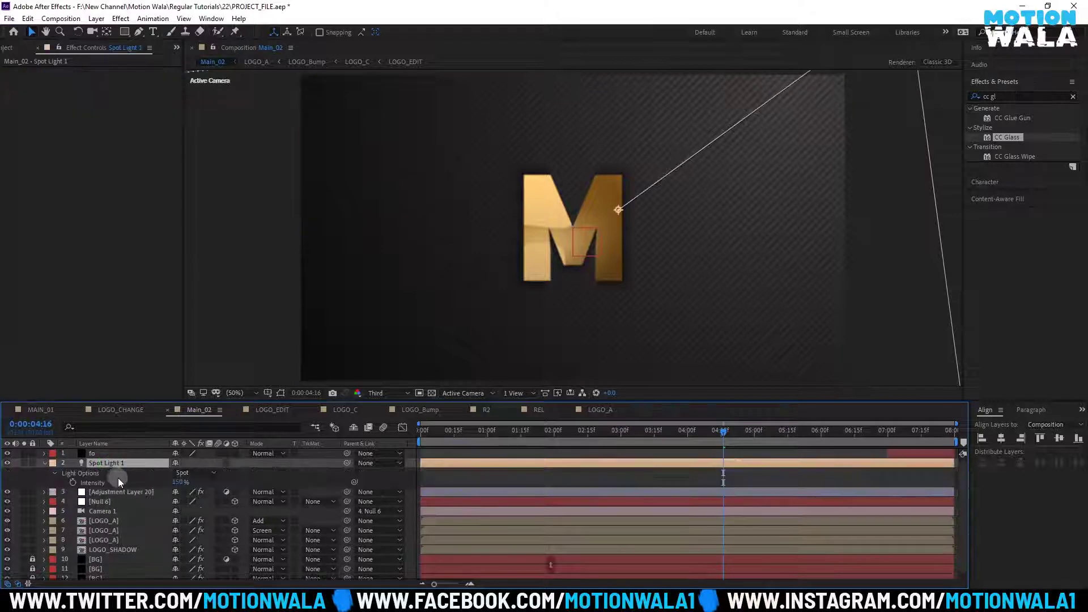
left_click(176, 484)
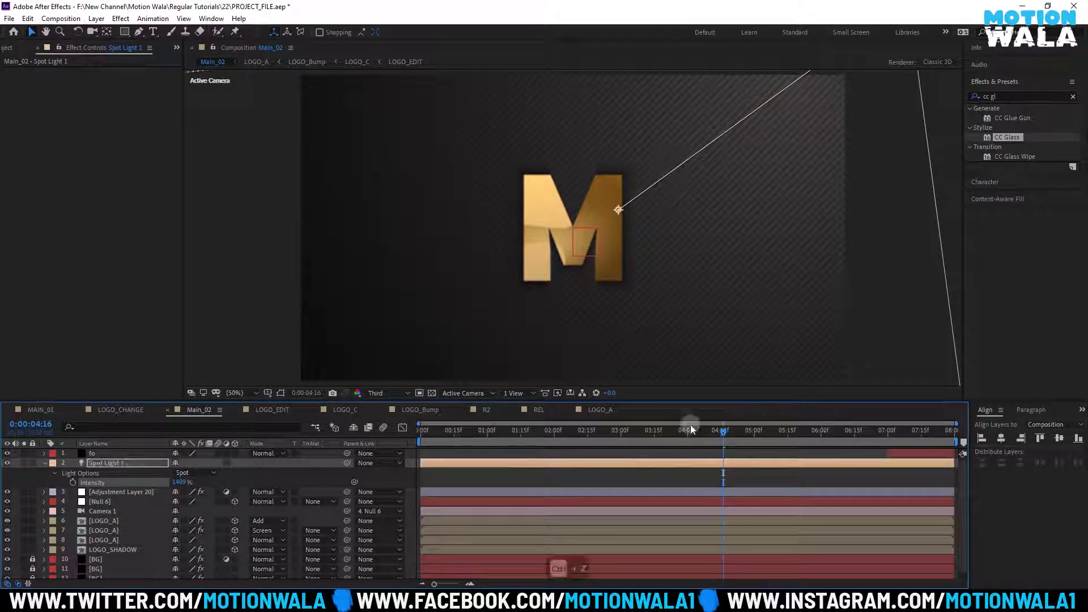
key("ctrl+s")
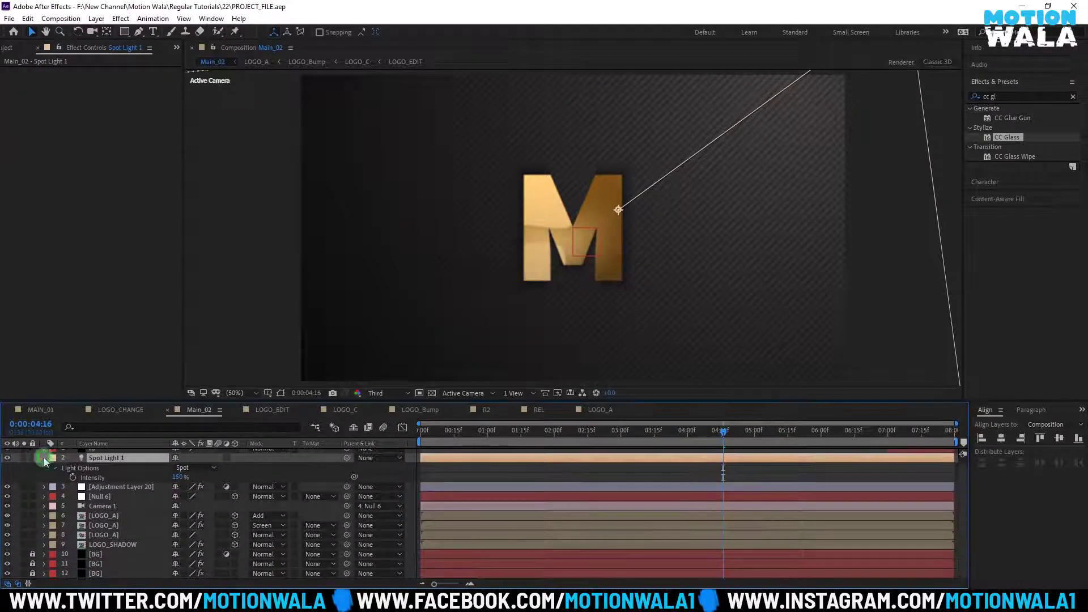
left_click(43, 458)
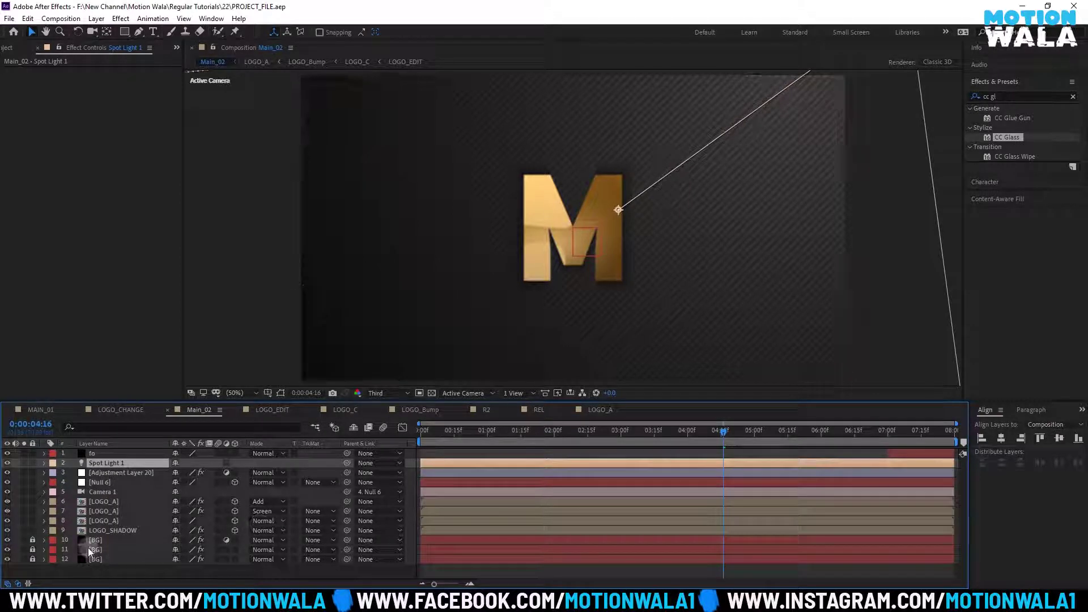
Unlock the three BG layers and turn on their 3D switch
mouse_move(111, 539)
left_mouse_down()
mouse_move(107, 549)
mouse_move(262, 549)
left_mouse_up()
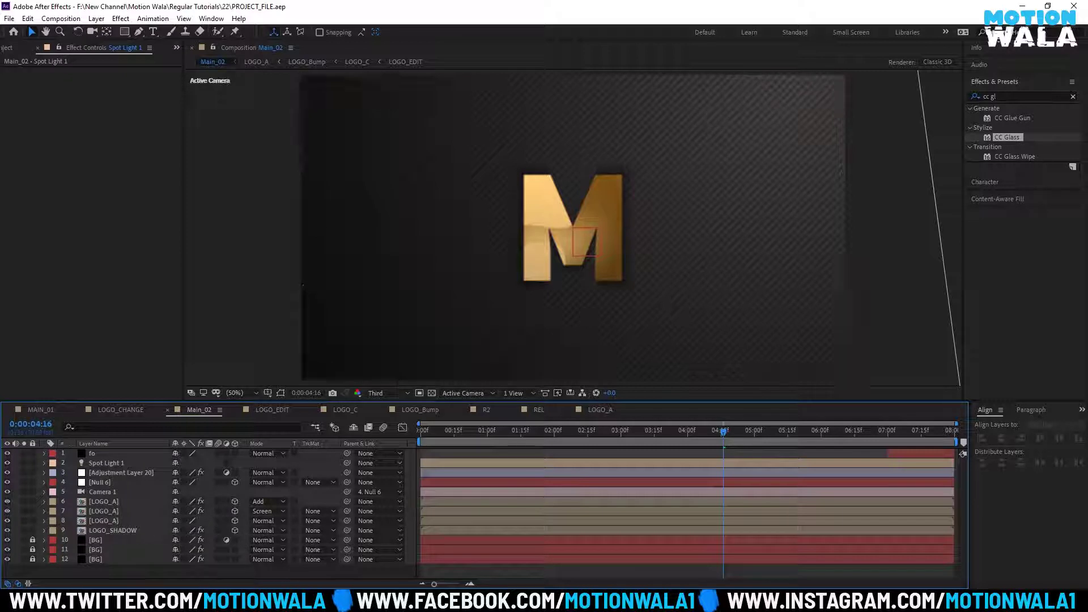
mouse_move(736, 602)
left_click(32, 539)
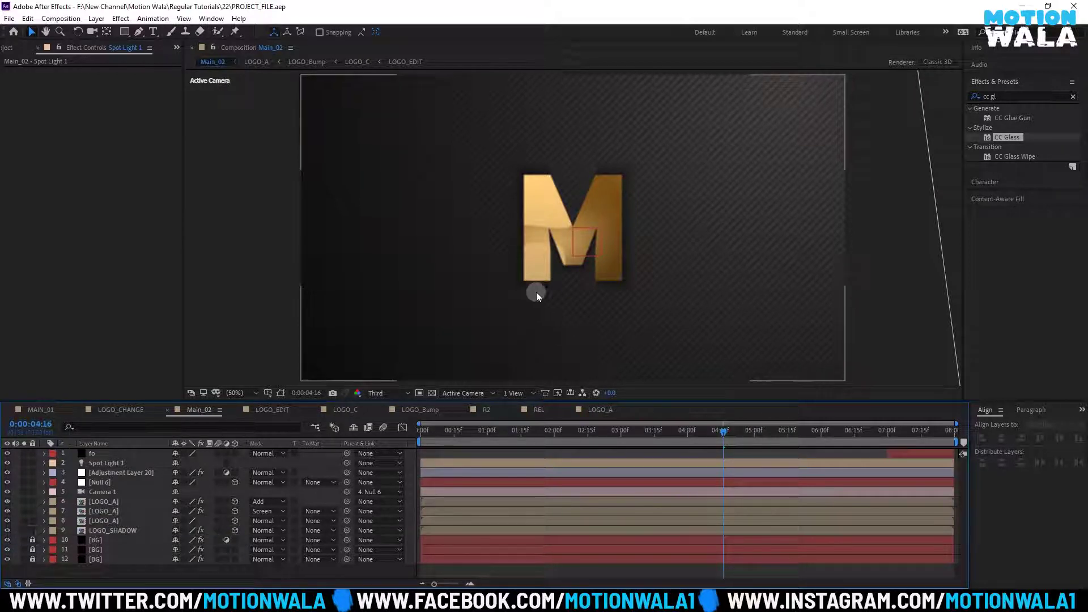
left_click_drag(29, 540, 32, 559)
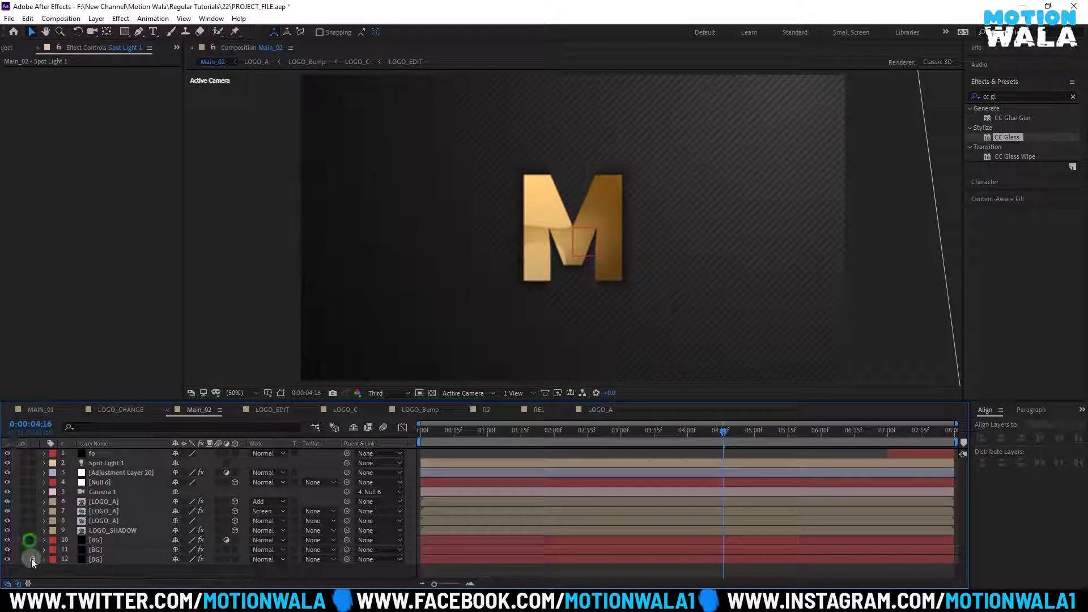
left_click(104, 540)
left_click(99, 550)
left_click(100, 560, "shift")
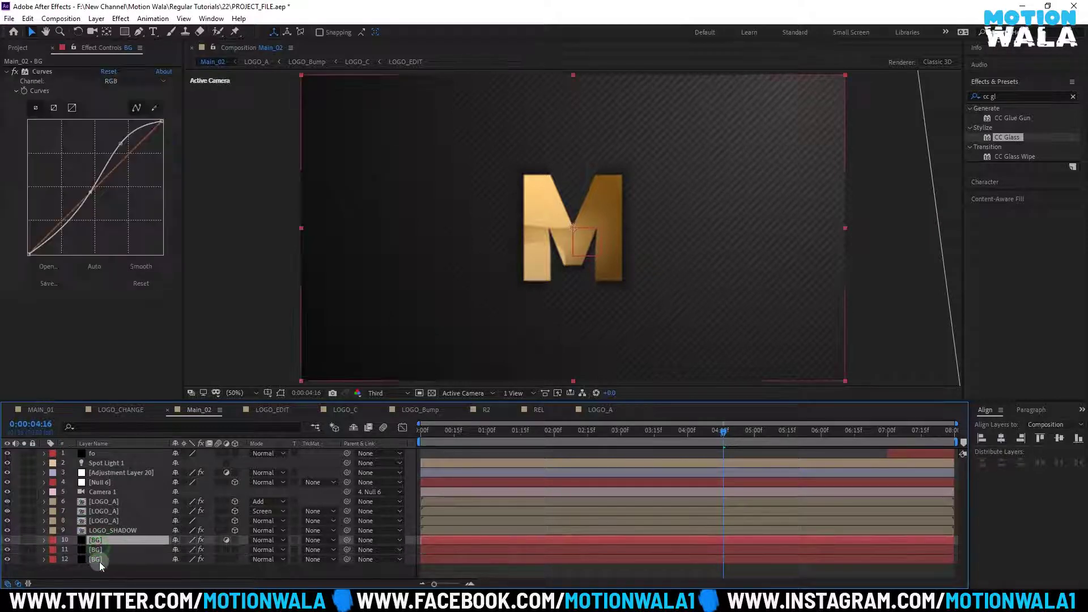
left_click(233, 550)
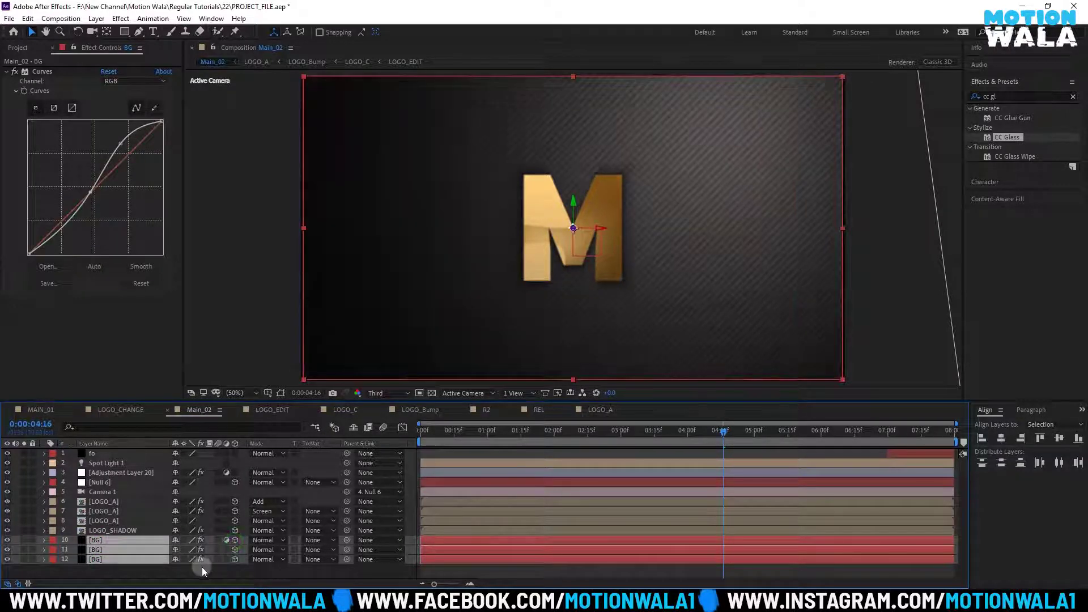
Raise Spot Light 1's intensity to 200% and move the light up and right of the M
left_click(629, 463)
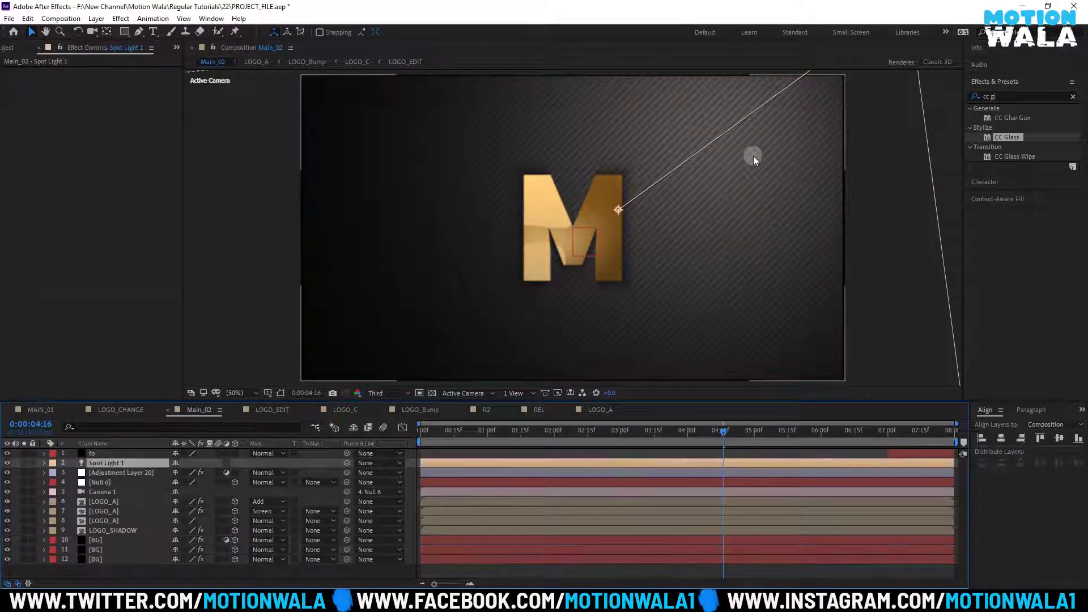
key("t")
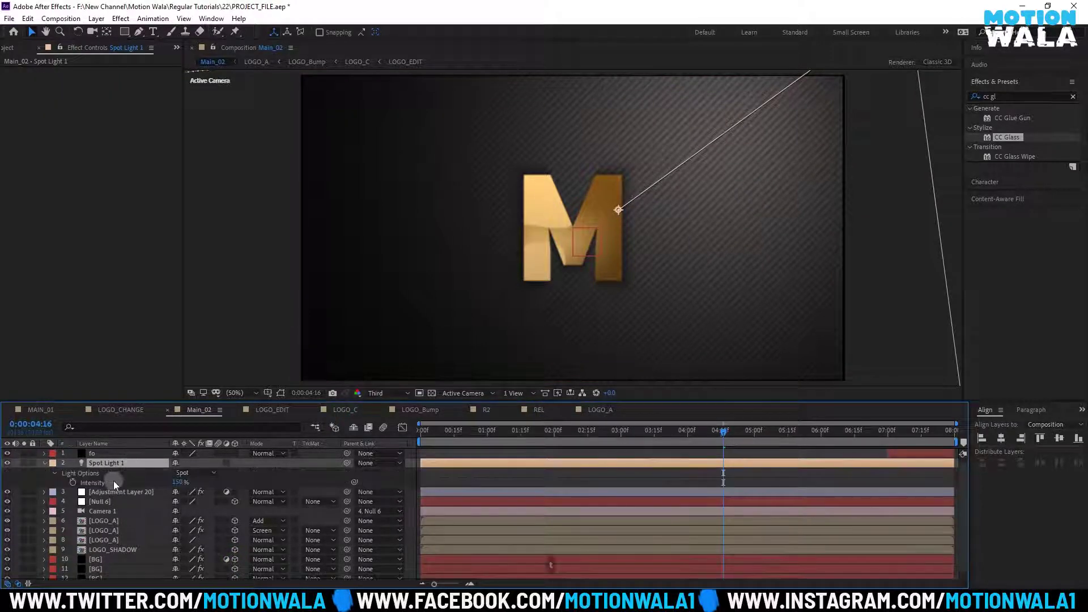
mouse_move(179, 483)
left_mouse_down()
mouse_move(217, 488)
mouse_move(206, 494)
left_mouse_up()
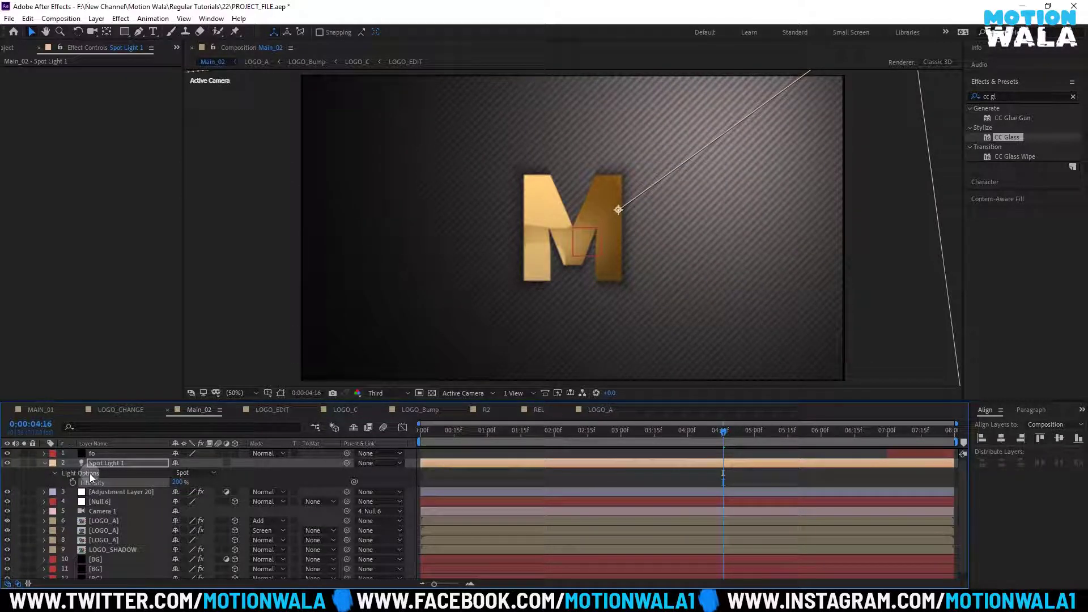
left_click(503, 317)
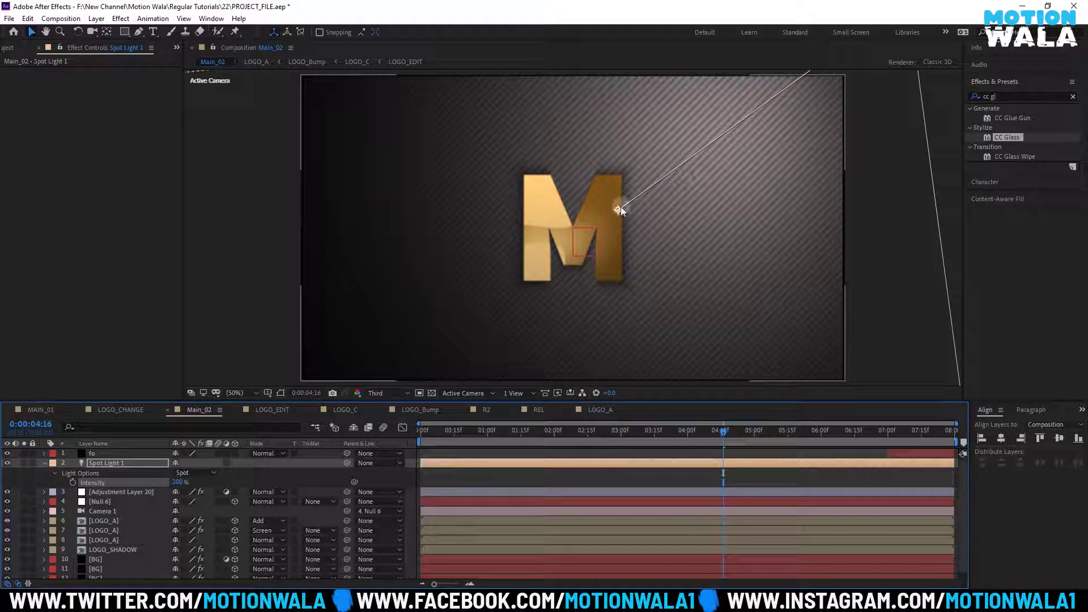
left_click_drag(620, 208, 667, 176)
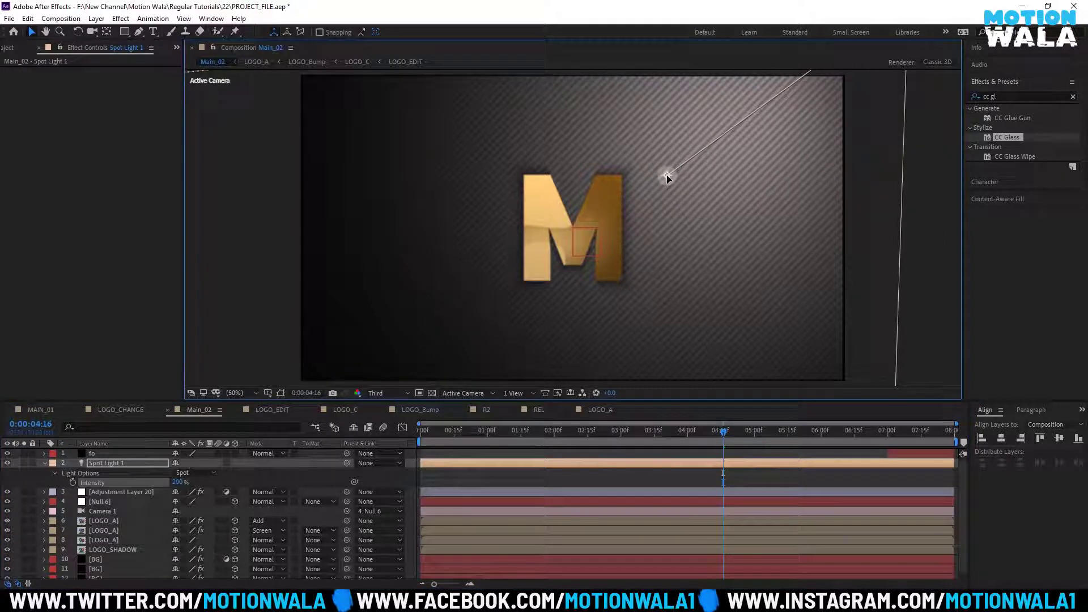
Solo the BG layers at 0:00:04:10 and preview the lit background alone
left_click(710, 432)
scroll(27, 553, "down", 1)
left_click_drag(25, 554, 25, 574)
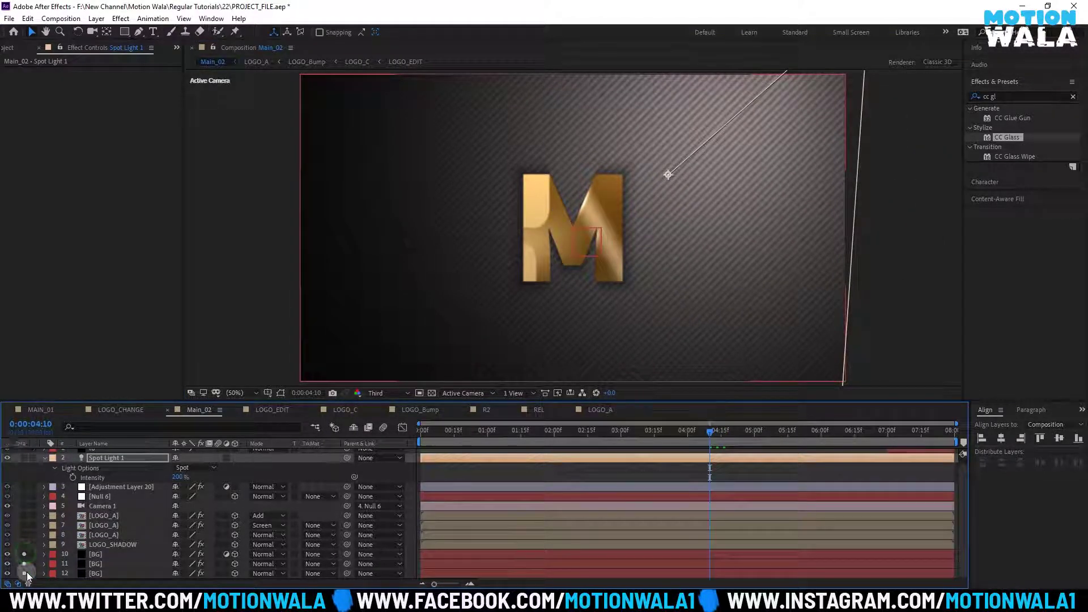
left_click(564, 436)
key("space")
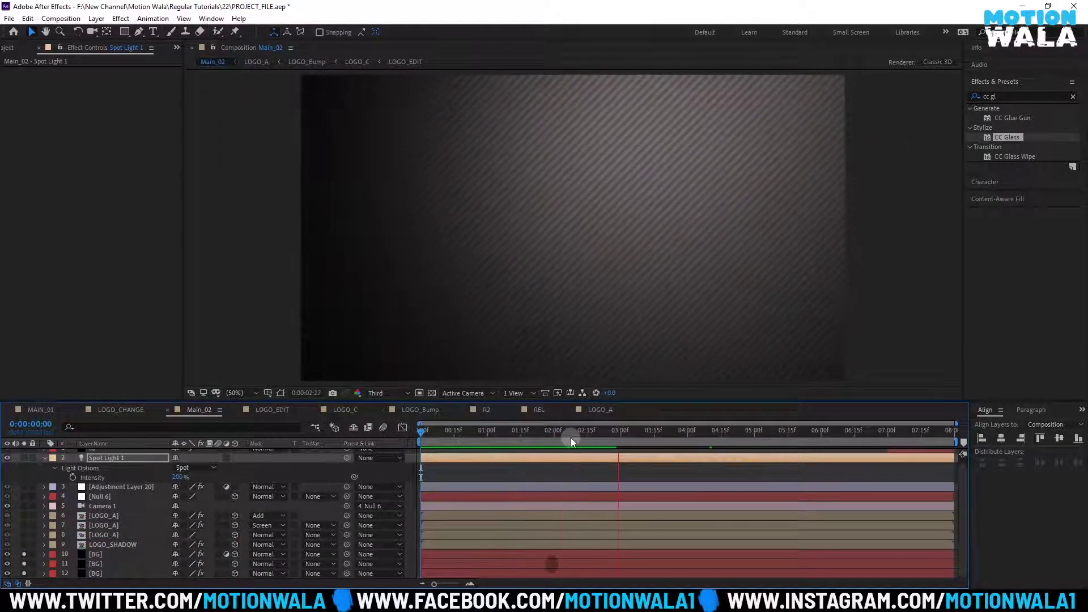
Unsolo the BG layers and preview the animation with the logo lit against the background
key("space")
key("space")
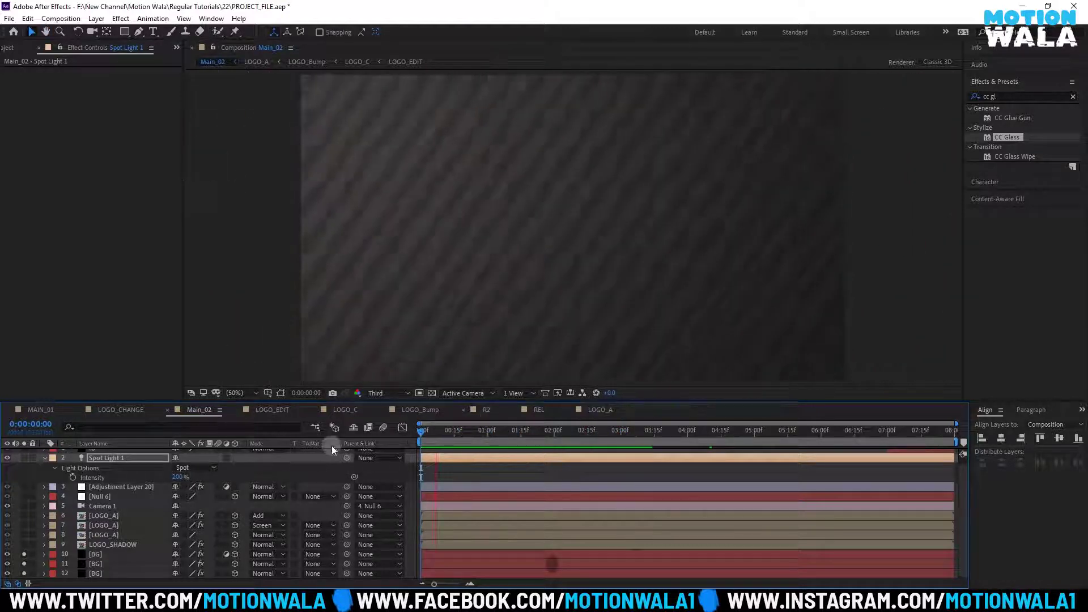
left_click_drag(26, 557, 26, 576)
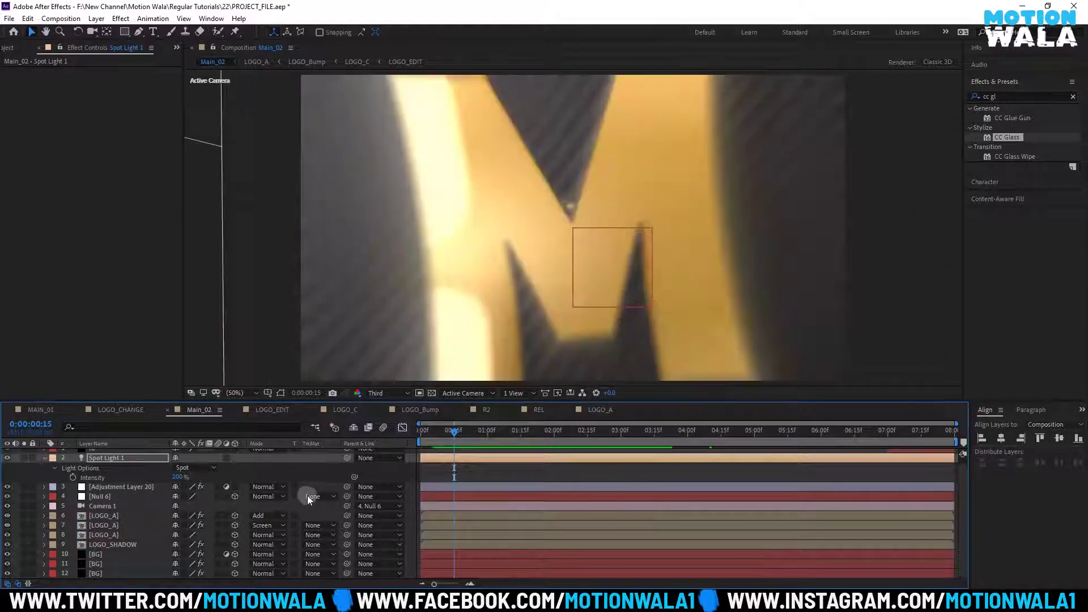
key("space")
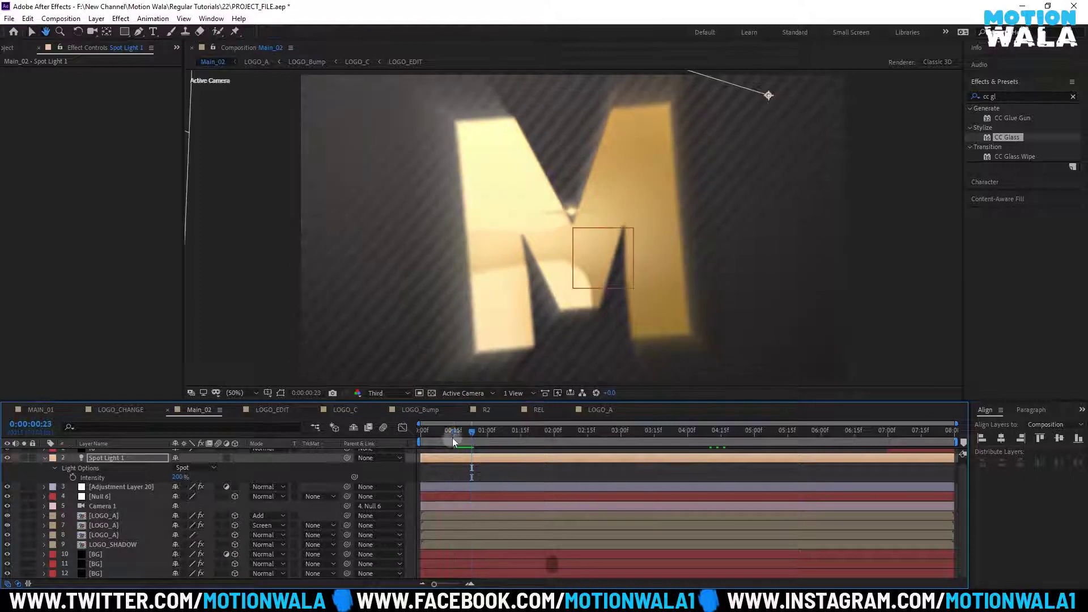
key("space")
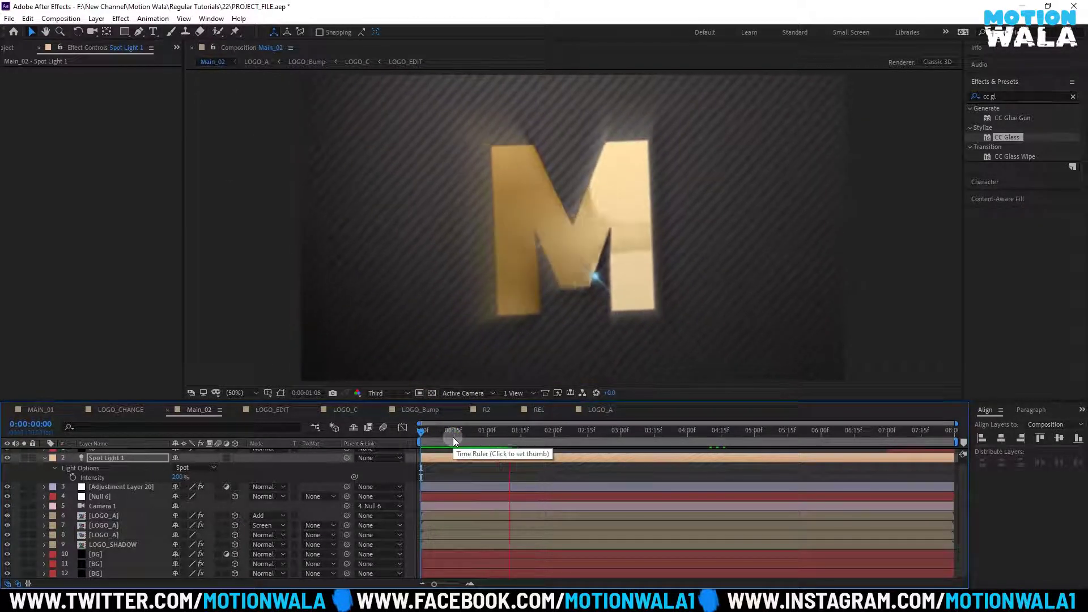
left_click_drag(571, 437, 996, 435)
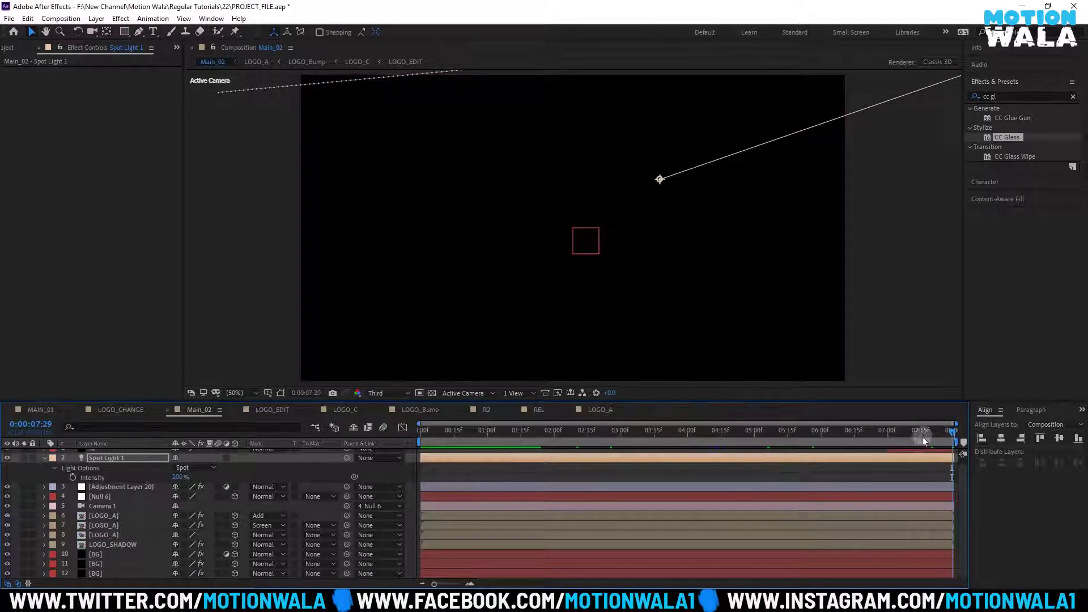
mouse_move(923, 436)
left_mouse_down()
mouse_move(971, 434)
mouse_move(891, 437)
left_mouse_up()
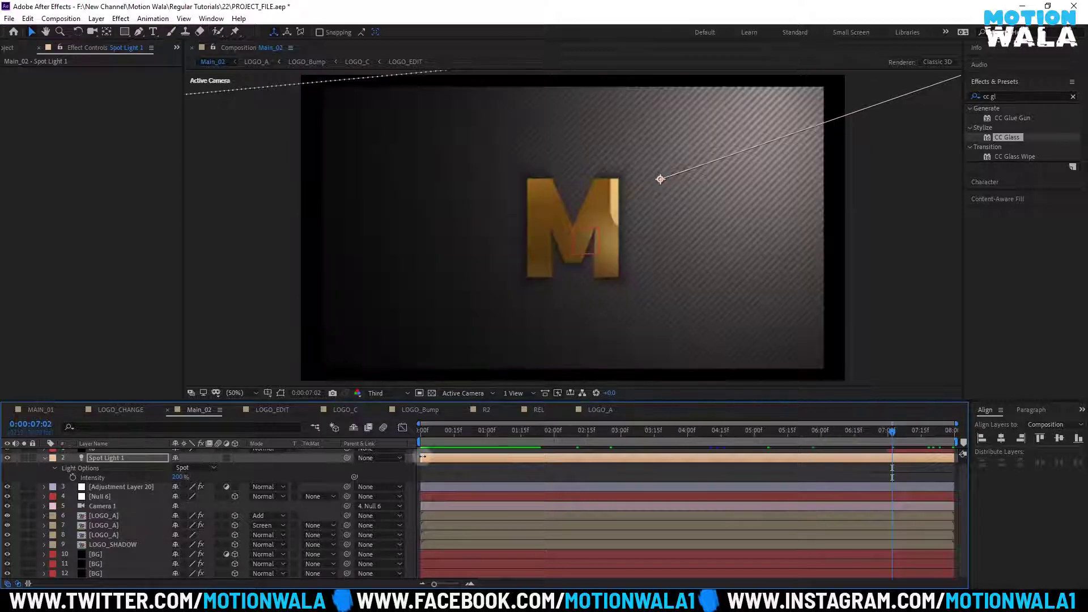
Scale the BG layers up to about 119% so the backdrop fills the view
left_click(110, 554)
left_click(110, 566, "shift")
key("s")
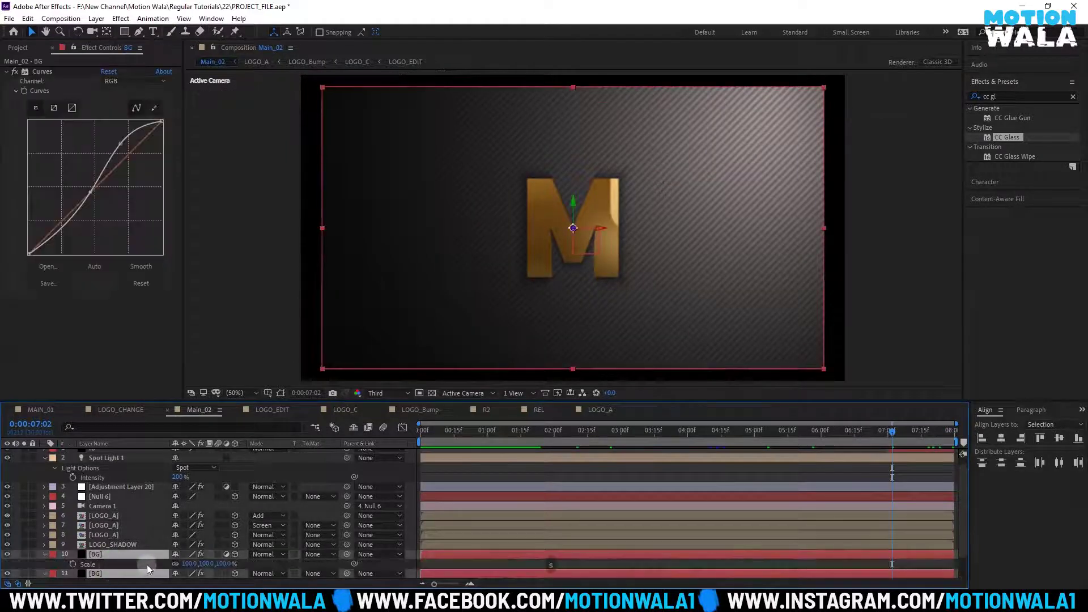
left_click_drag(185, 564, 222, 563)
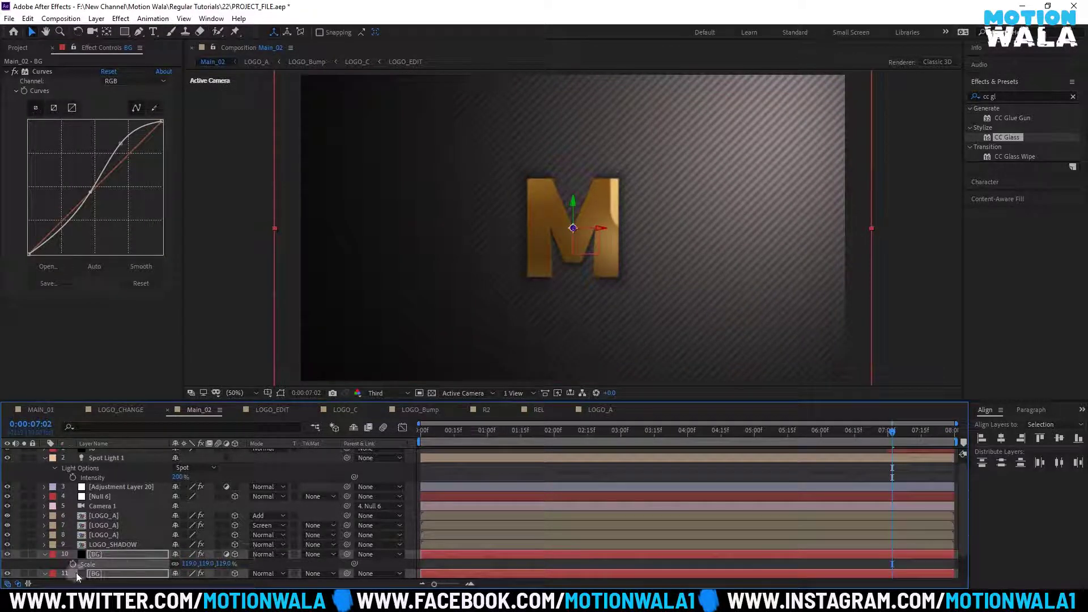
scroll(175, 564, "down", 1)
left_click(45, 526)
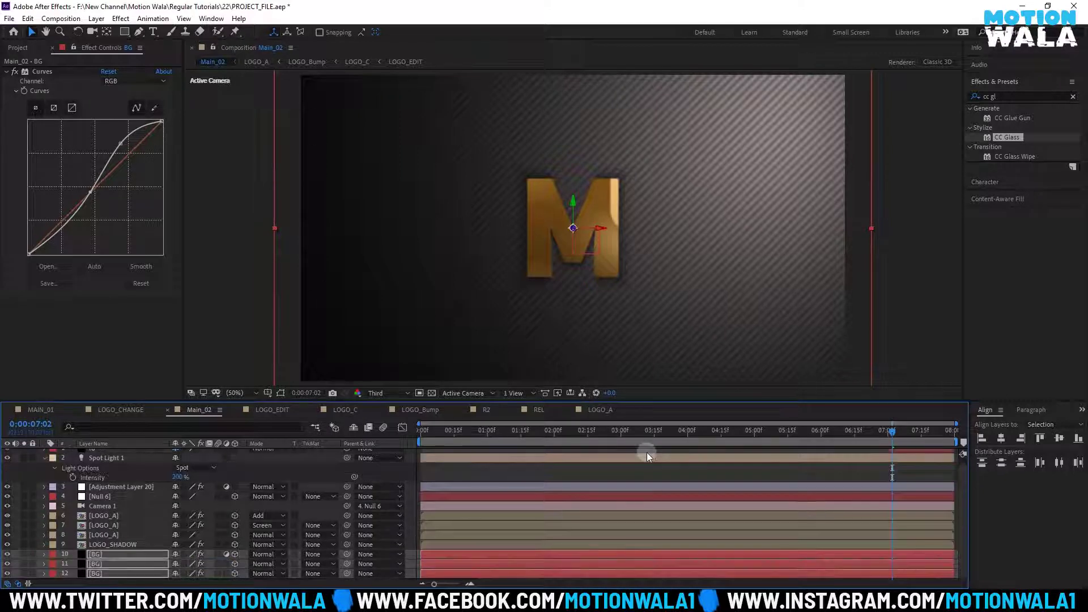
At 0:00:04:10, select Spot Light 1 and reveal its point of interest
left_click_drag(678, 434, 712, 434)
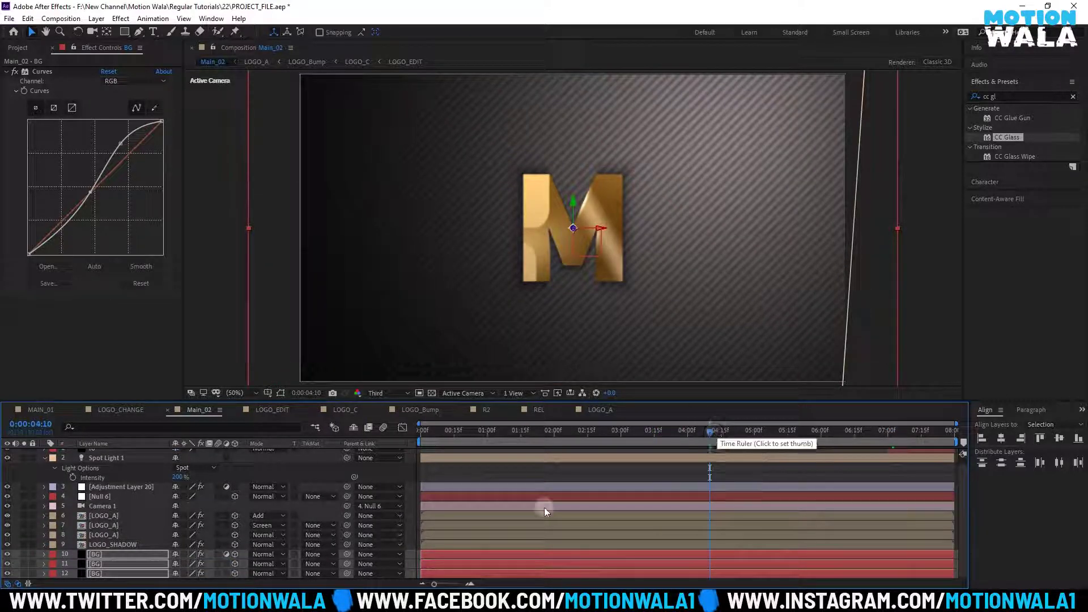
left_click(47, 468)
left_click(94, 463)
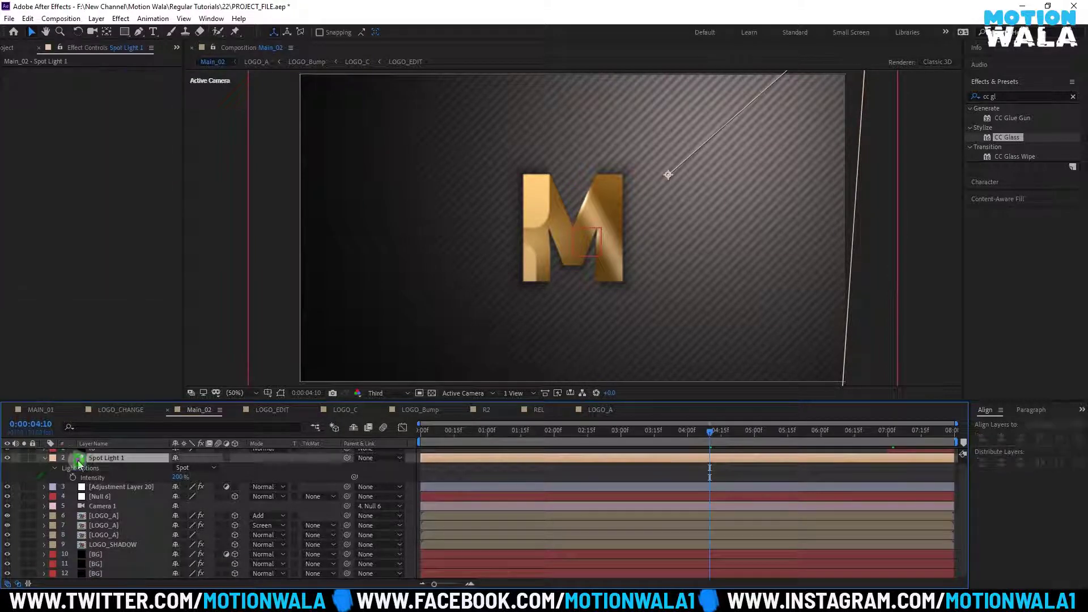
Try narrowing Spot Light 1's cone angle, then restore it to 180°
key("a")
key("a")
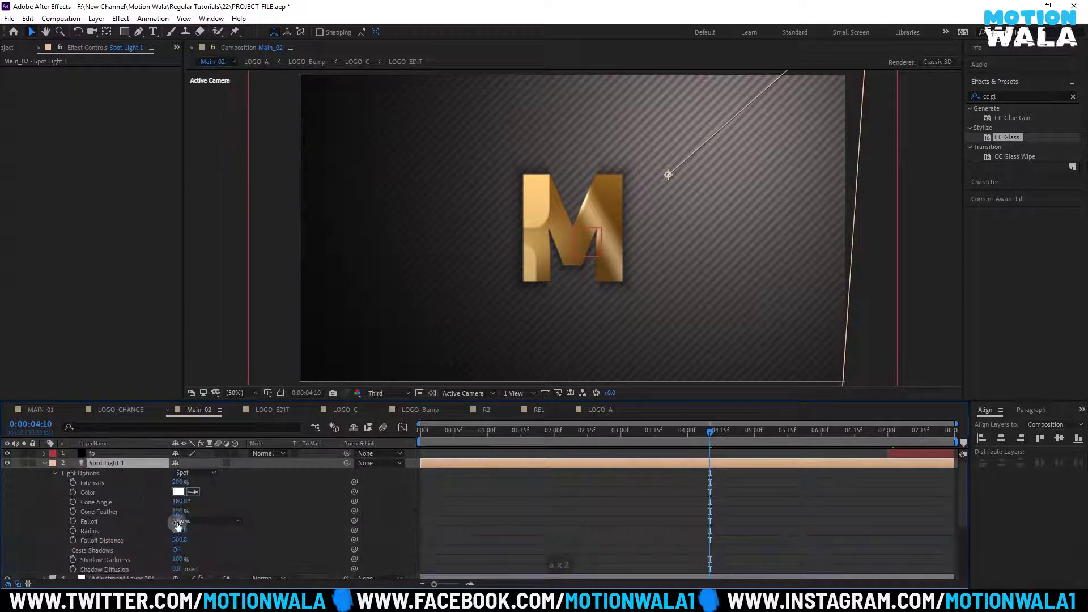
left_click_drag(178, 502, 319, 502)
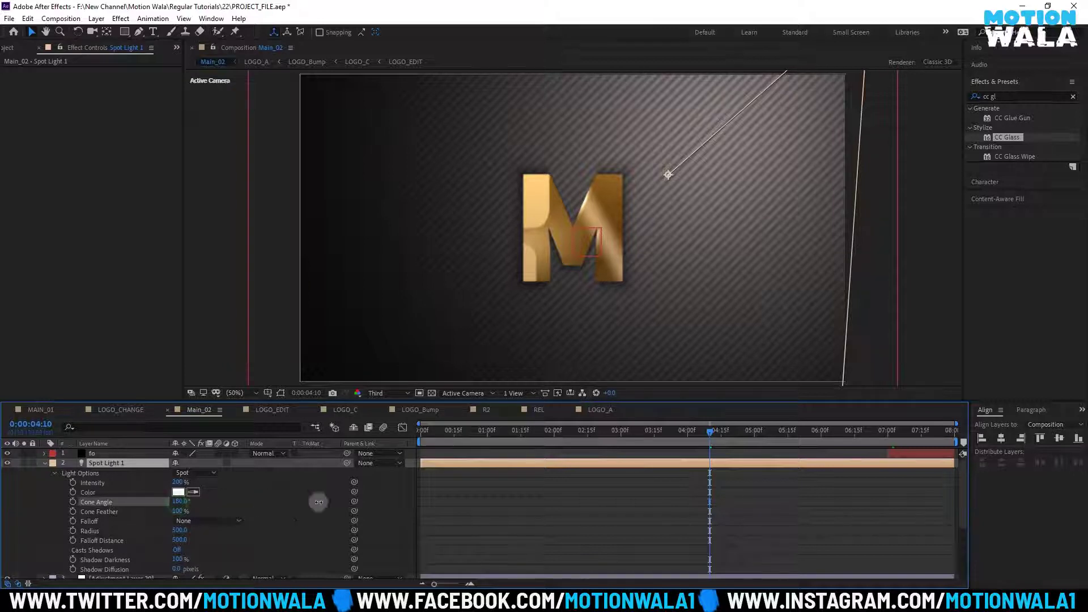
left_click_drag(445, 501, 517, 503)
key("ctrl+z")
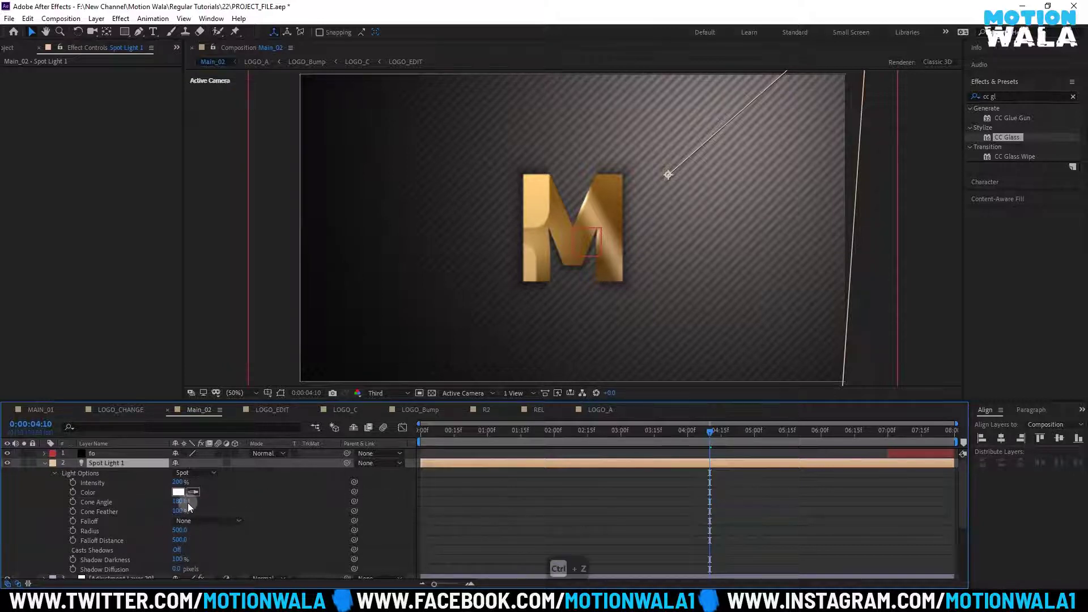
left_click_drag(180, 502, 63, 506)
key("ctrl+z")
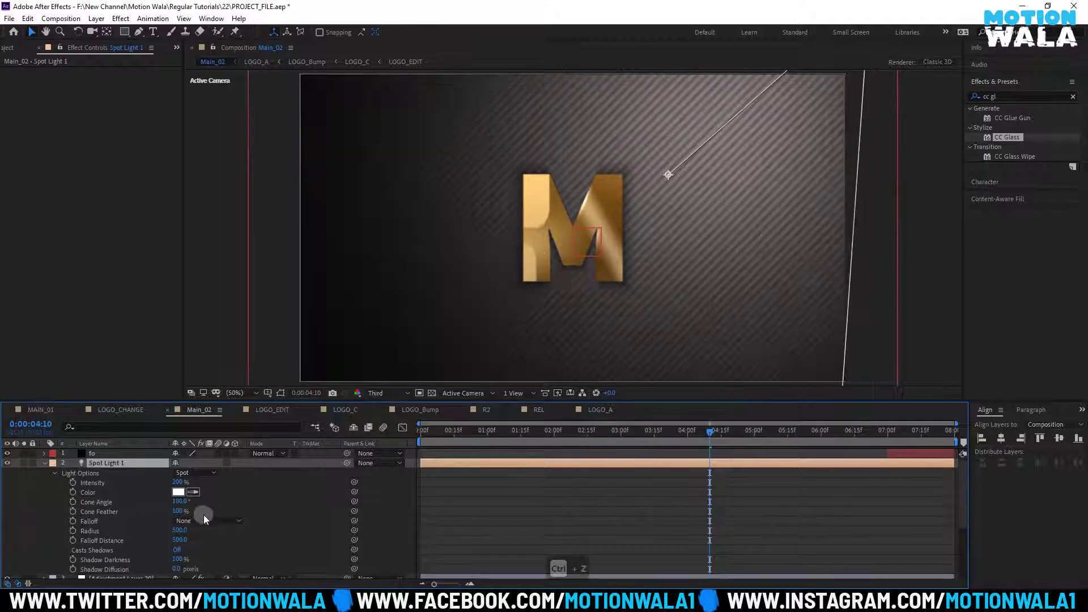
After trying blue shades, set the spot light colour to warm orange F9DBB0
left_click(178, 492)
left_click_drag(234, 272, 233, 271)
left_click(150, 205)
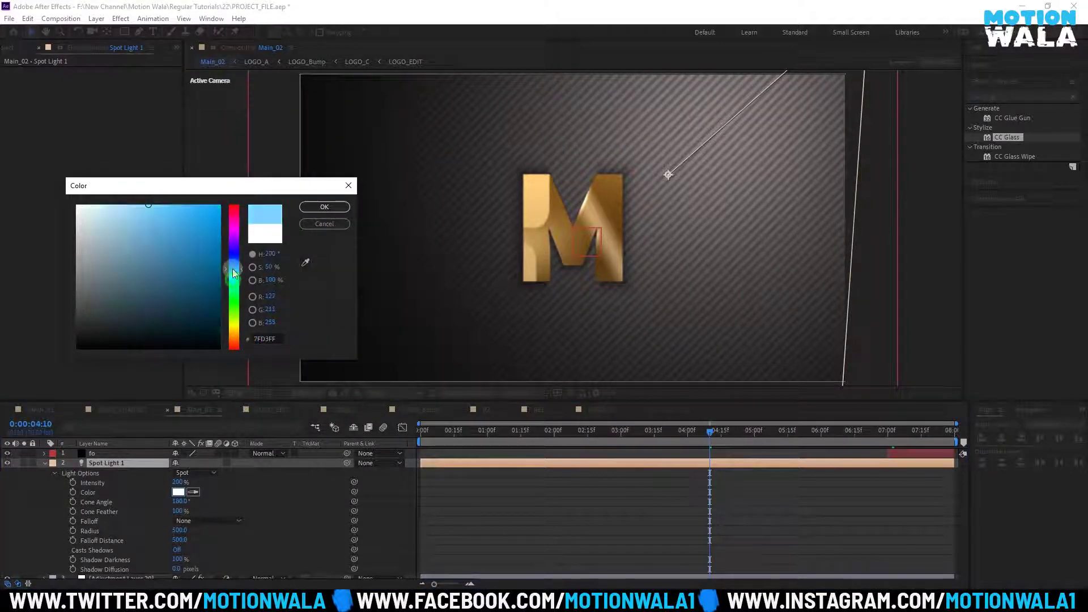
left_click_drag(164, 211, 169, 204)
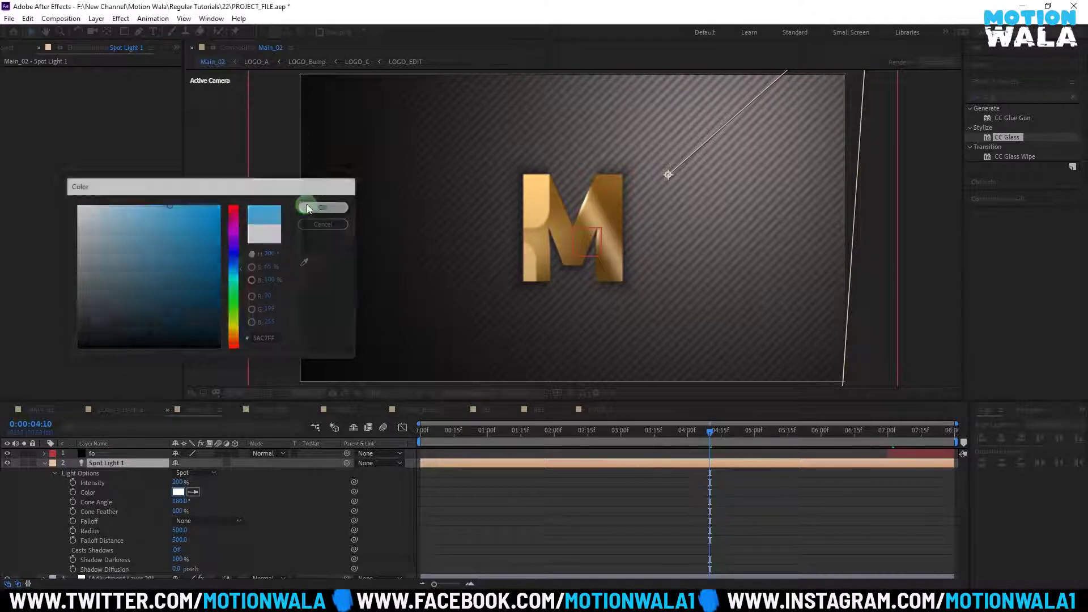
left_click(308, 205)
left_click(179, 492)
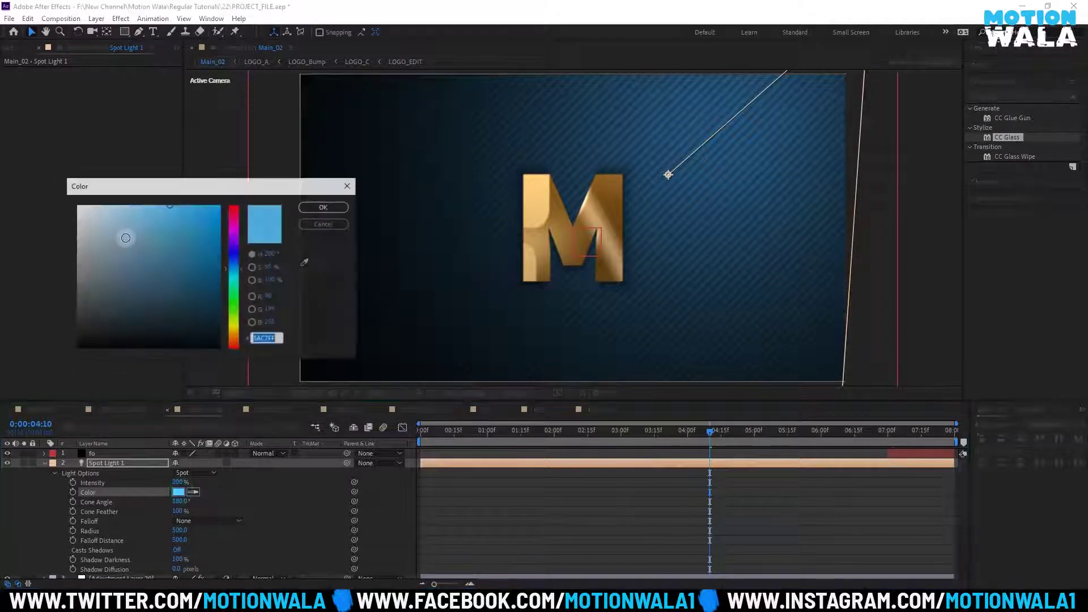
left_click(122, 209)
left_click(326, 208)
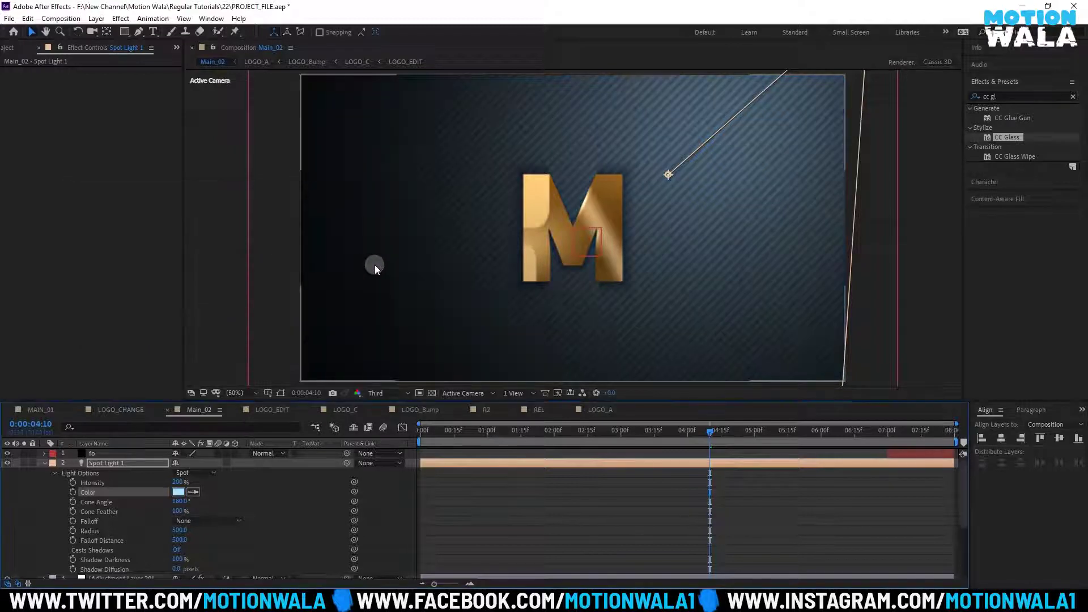
left_click(180, 492)
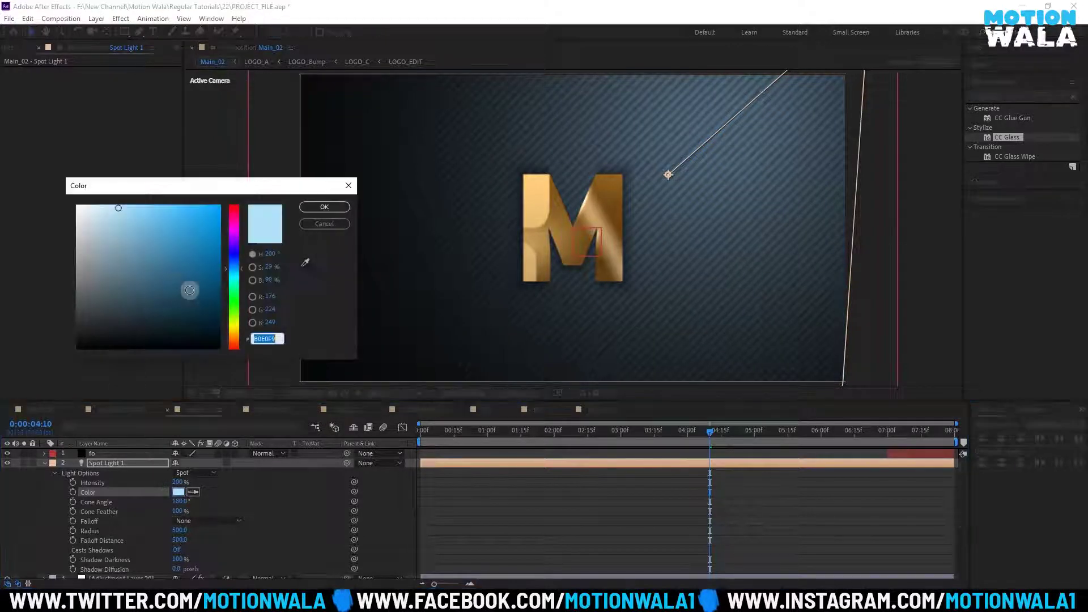
left_click_drag(234, 323, 233, 336)
left_click(319, 215)
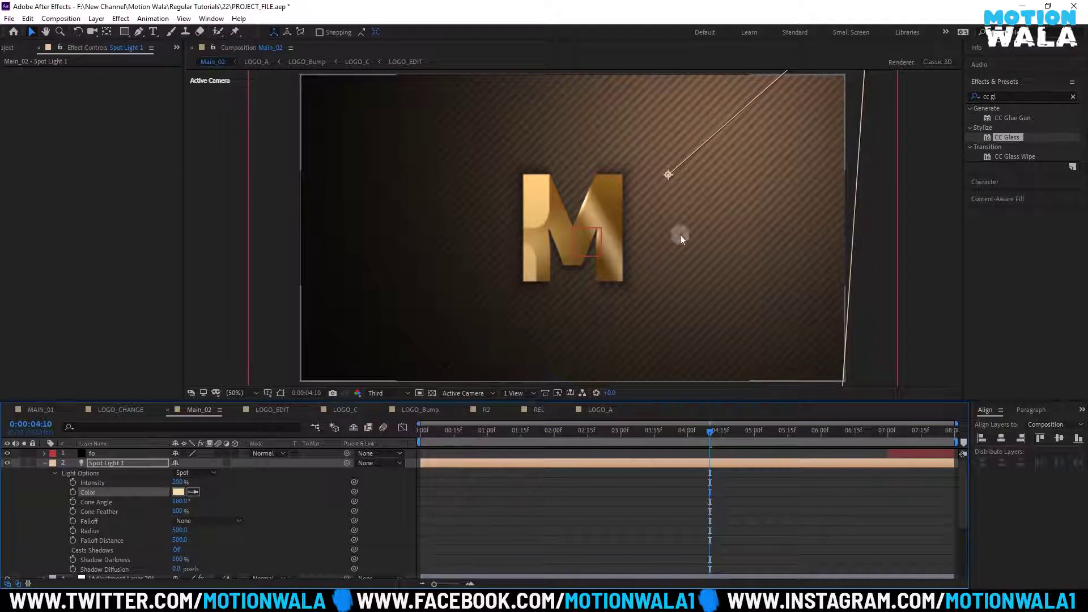
Deselect the light and move the playhead back to about frame 00:24
left_click(725, 520)
mouse_move(673, 443)
left_mouse_down()
mouse_move(453, 451)
mouse_move(474, 448)
left_mouse_up()
left_click(45, 463)
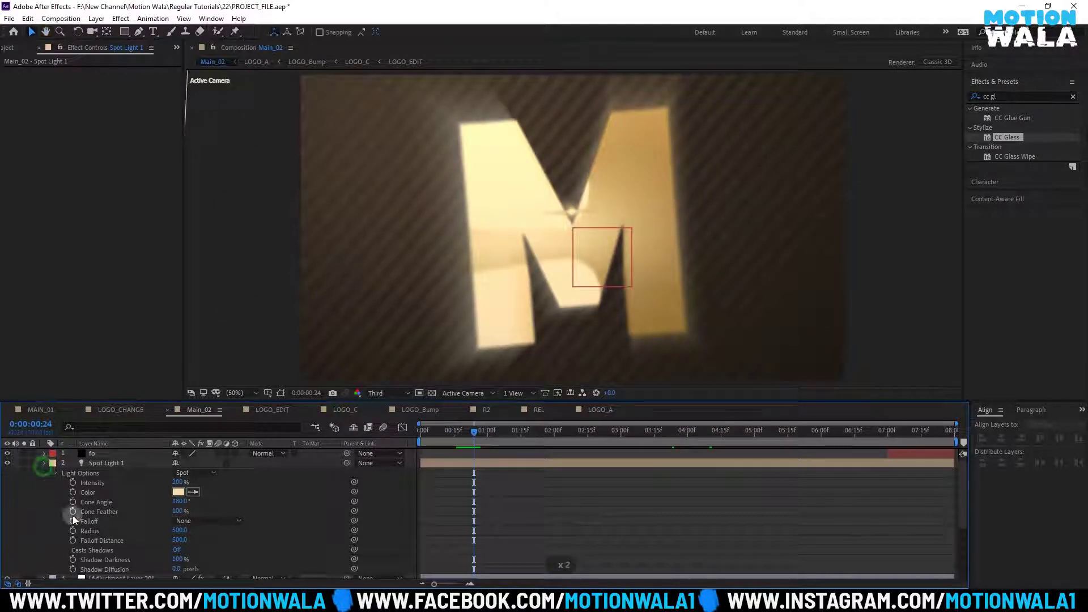
Create a black solid layer named V
key("ctrl+y")
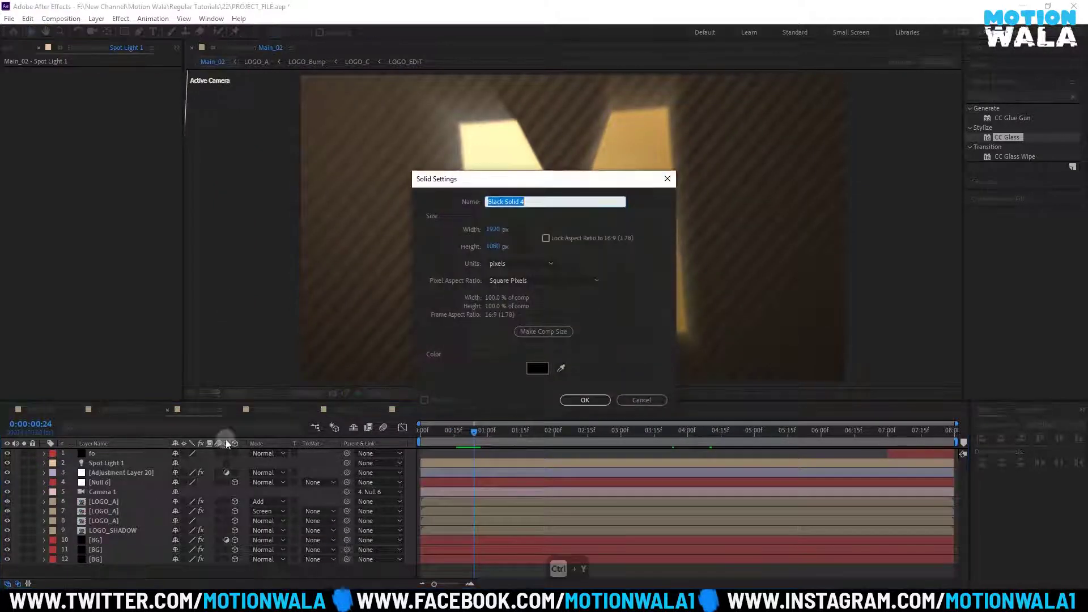
left_click(538, 370)
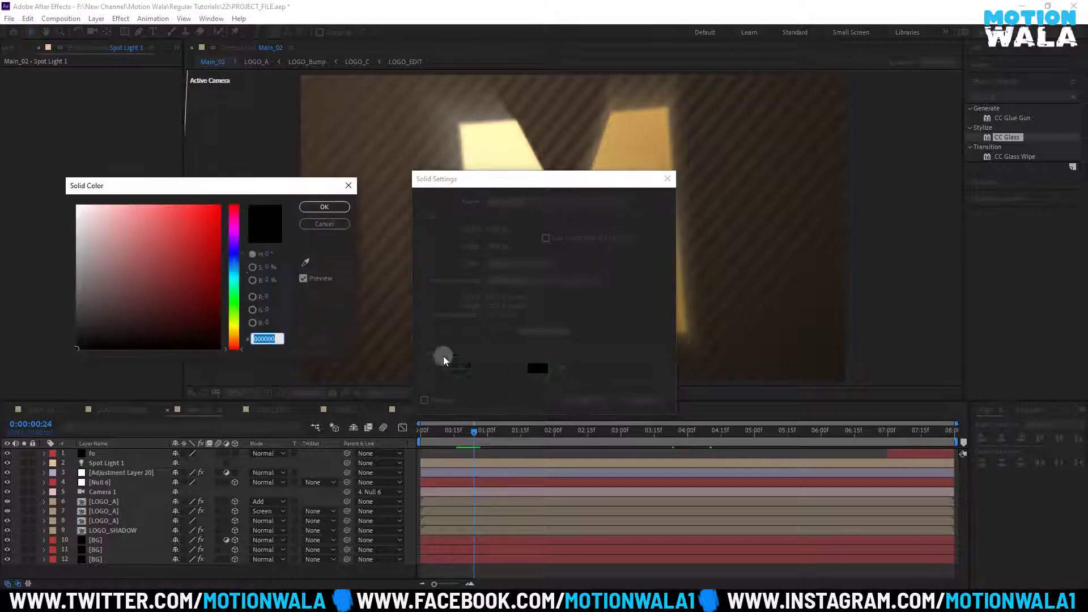
left_click(325, 205)
left_click(541, 215)
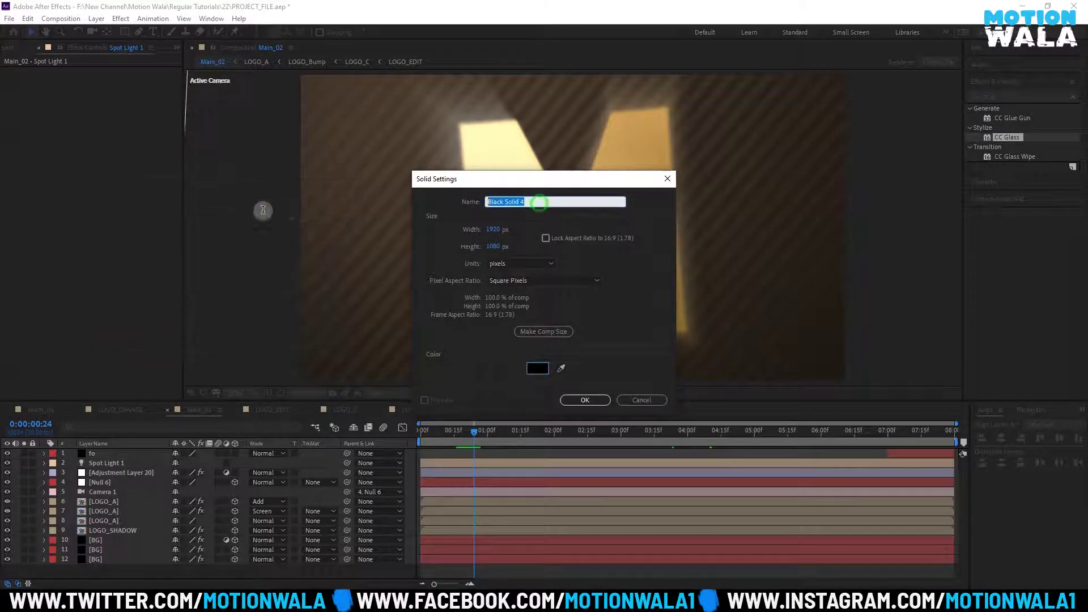
type("V")
left_click(581, 404)
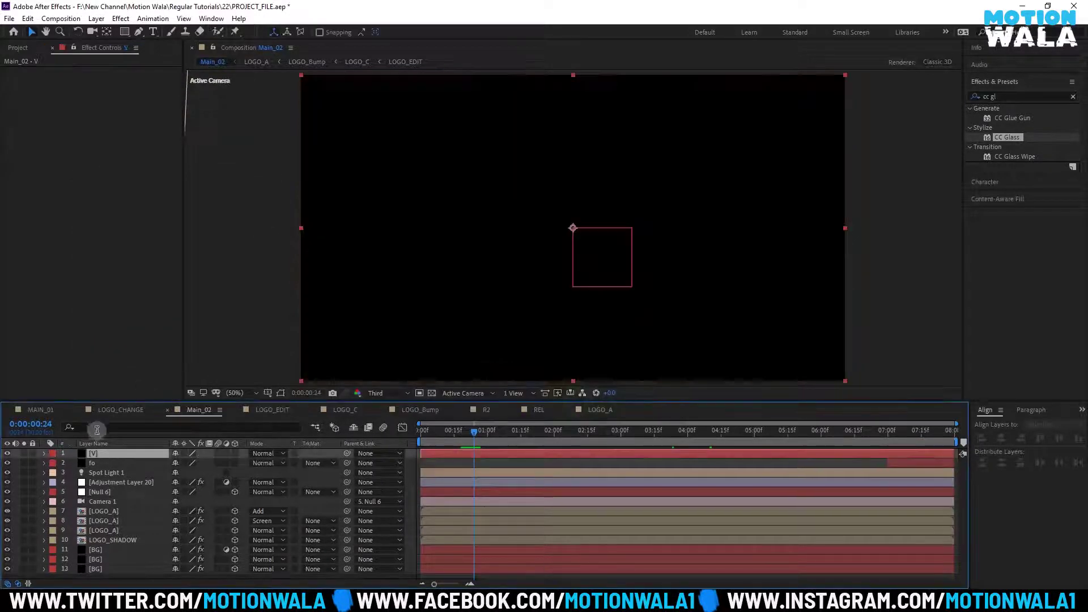
Give the V solid an inverted ellipse mask with a 500-pixel feather
left_click_drag(126, 36, 161, 60)
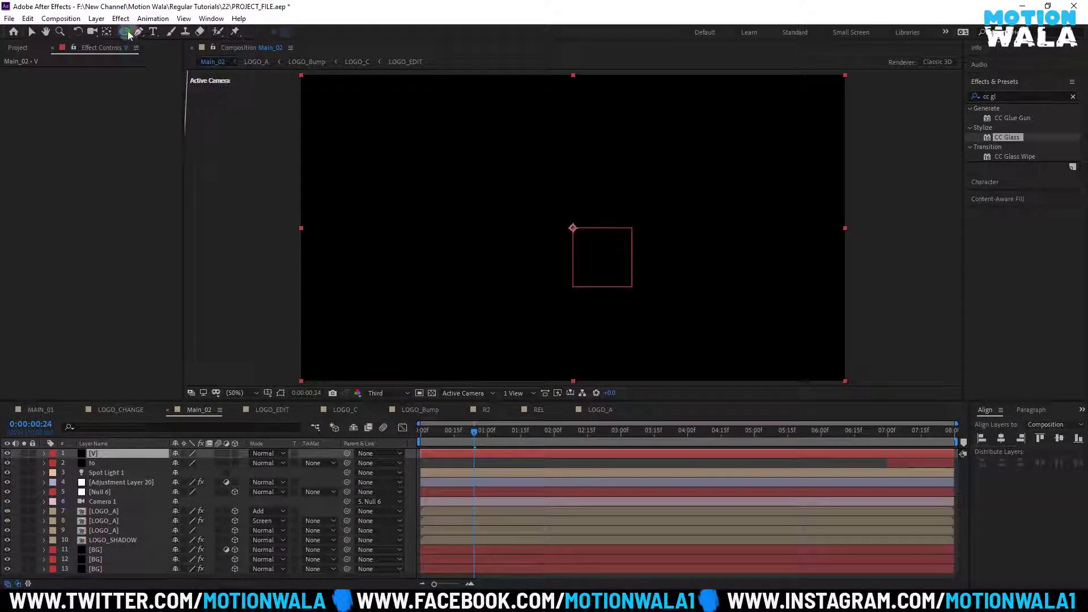
double_click(125, 32)
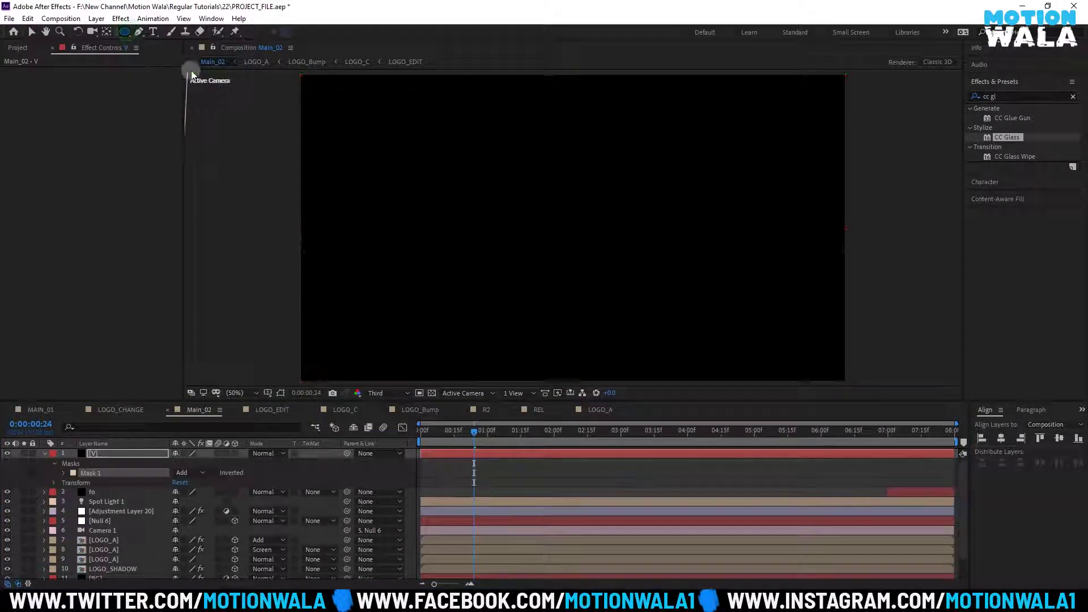
left_click(215, 473)
key("f")
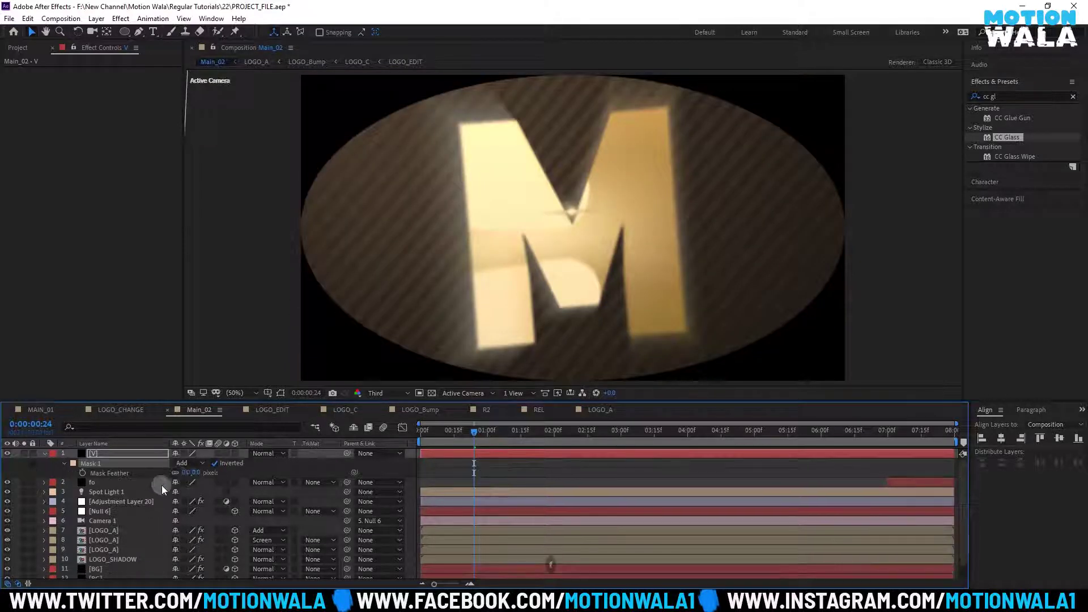
left_click(184, 473)
type("00")
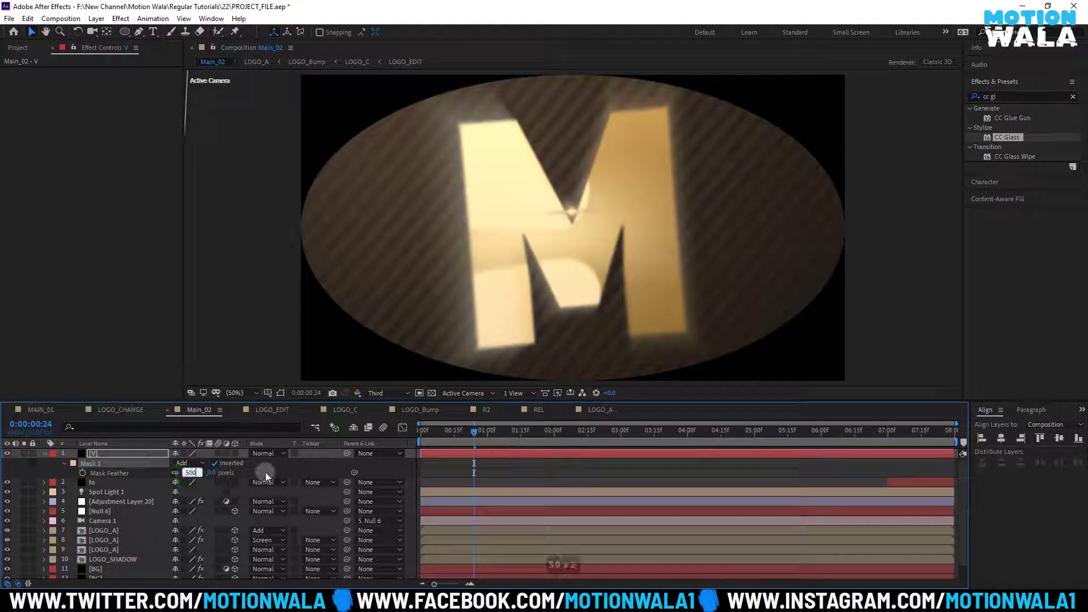
key("Return")
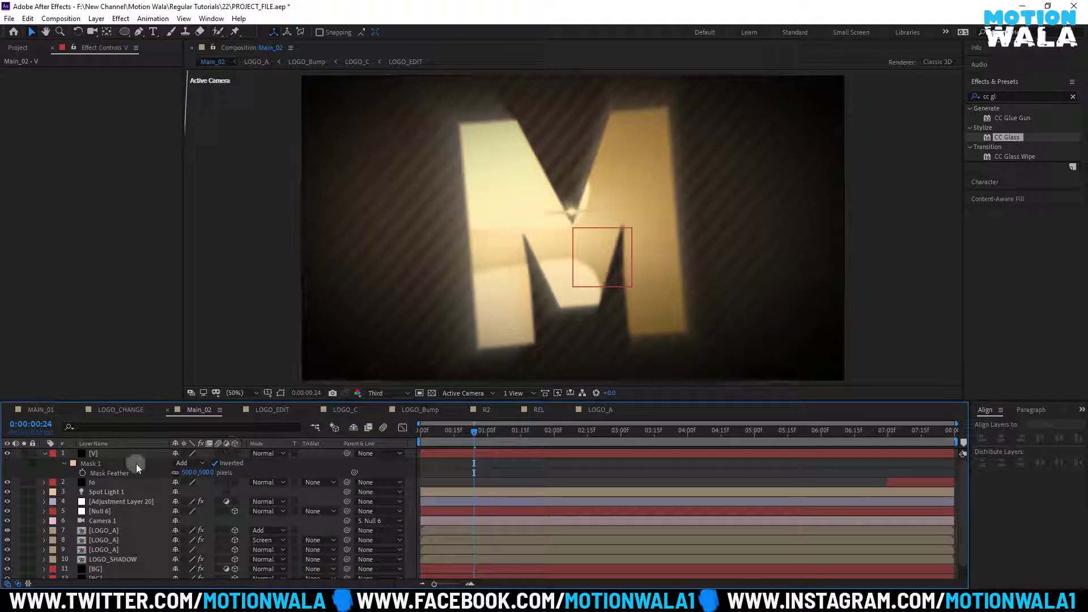
Scale the V solid up to about 114% so the vignette covers the frame
left_click(115, 454)
key("s")
key("comma")
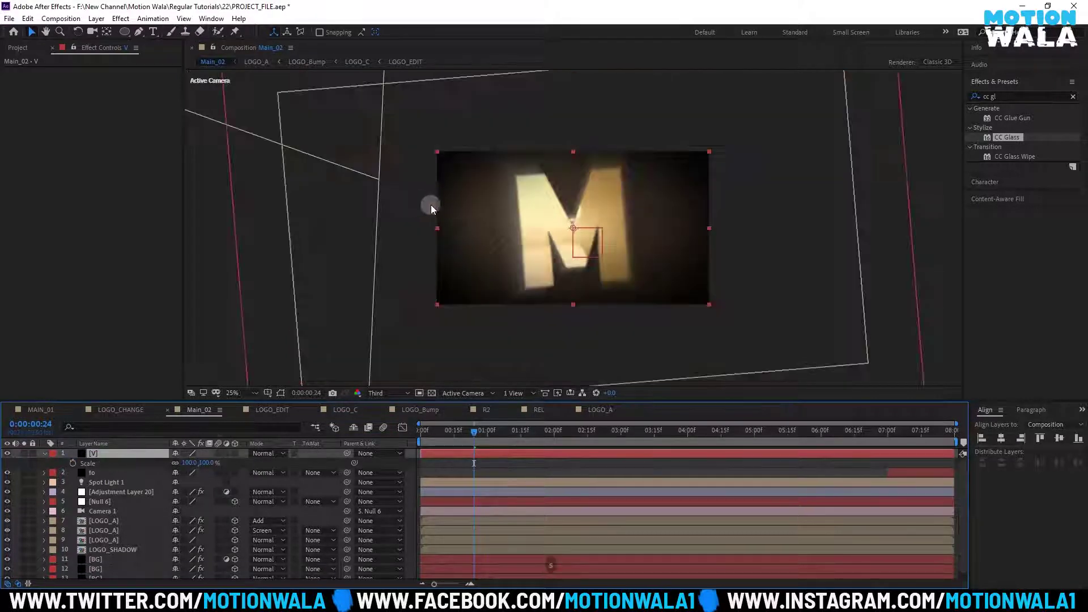
left_click_drag(573, 151, 576, 144)
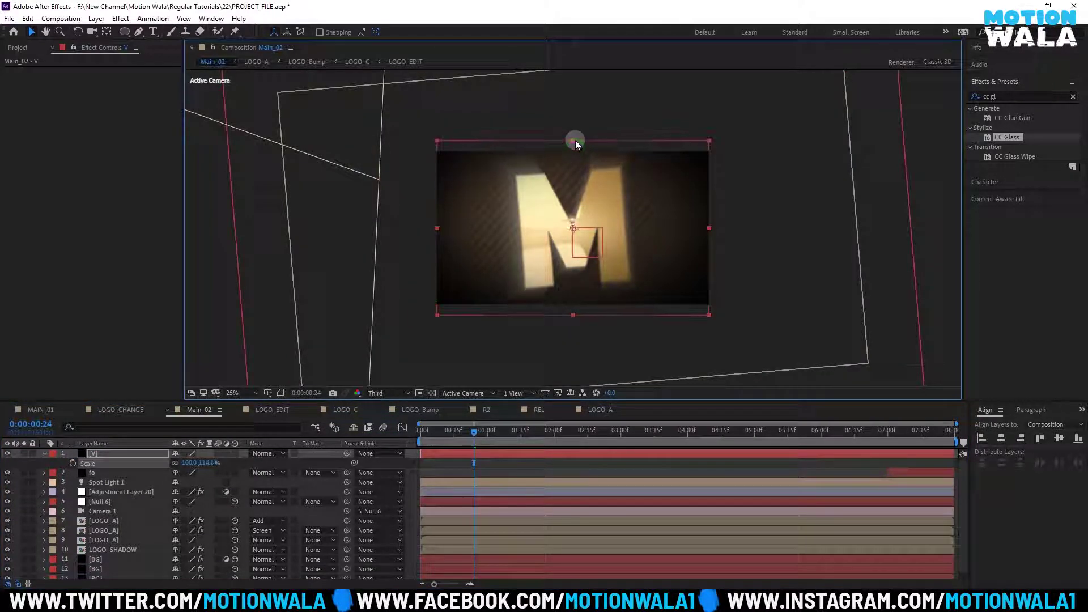
left_click_drag(711, 227, 718, 226)
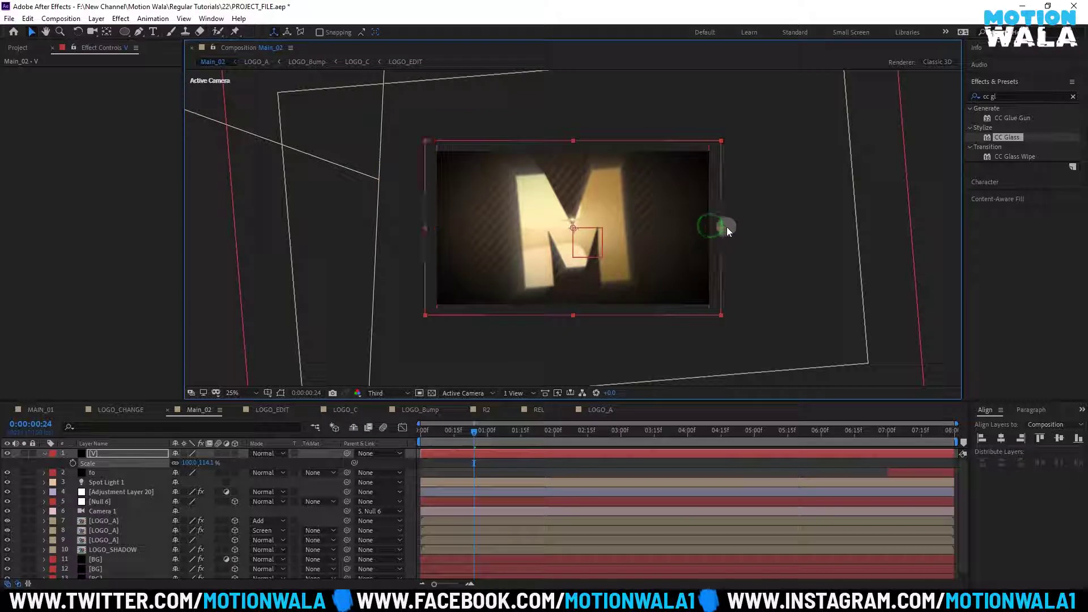
key("period")
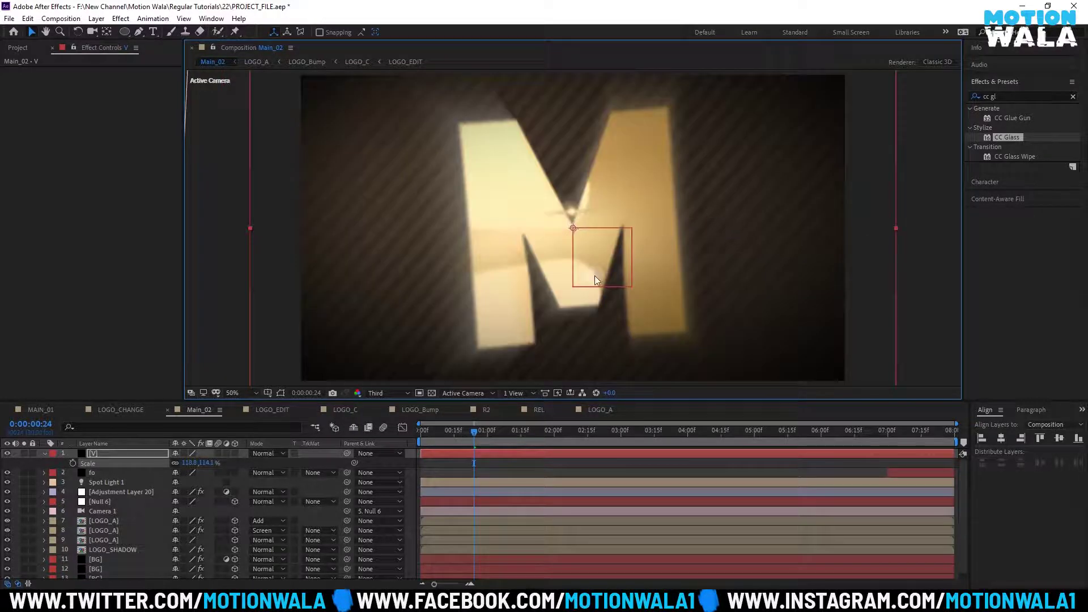
Set the V vignette layer's opacity to 75%
left_click(124, 471)
key("t")
left_click(181, 463)
type("5")
left_click(105, 476)
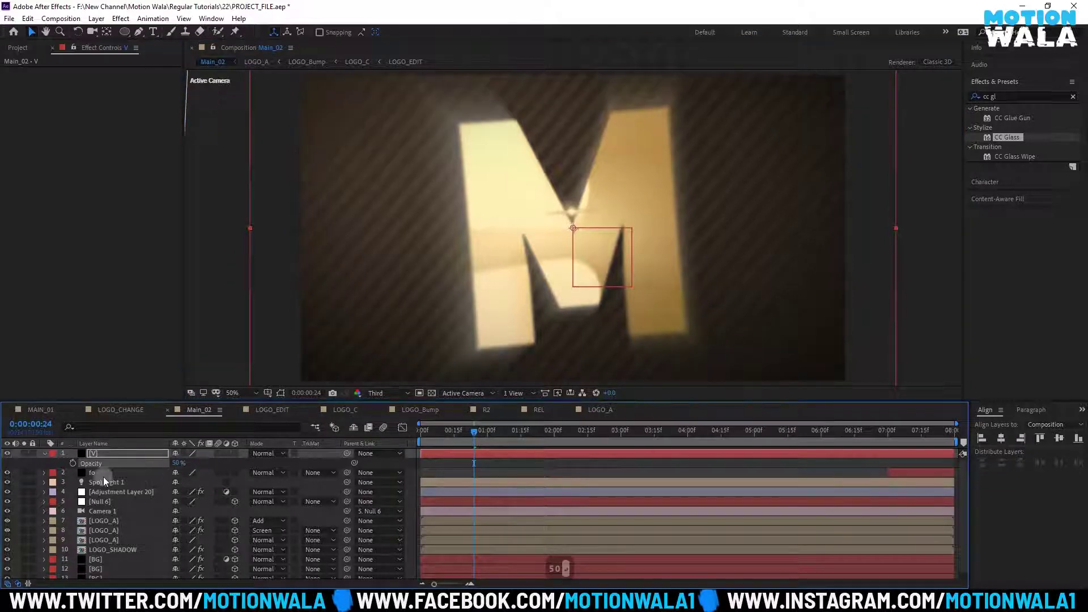
left_click(219, 469)
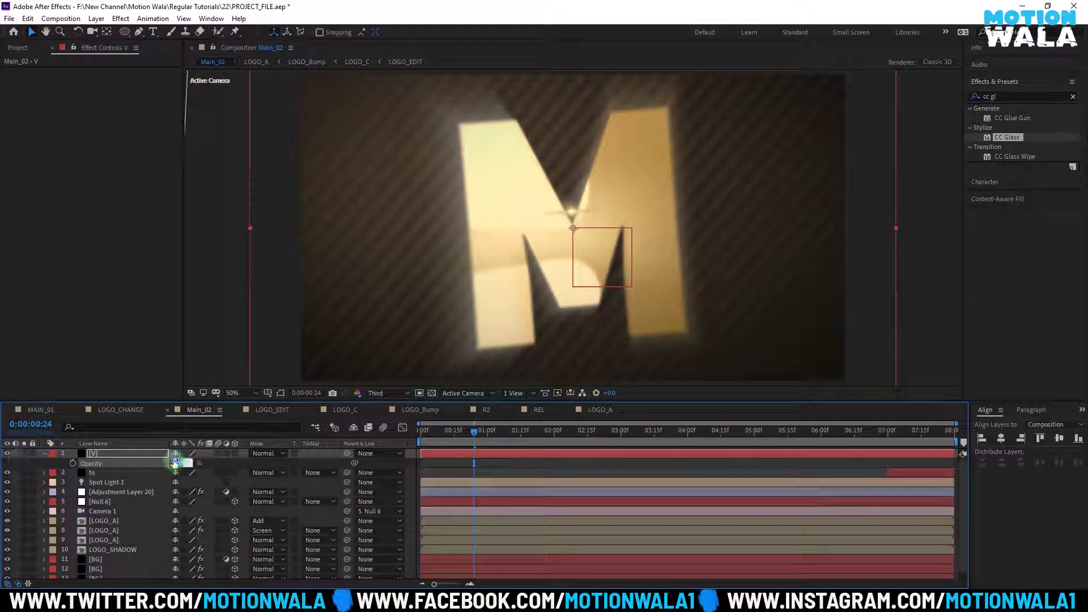
type("75")
left_click(63, 463)
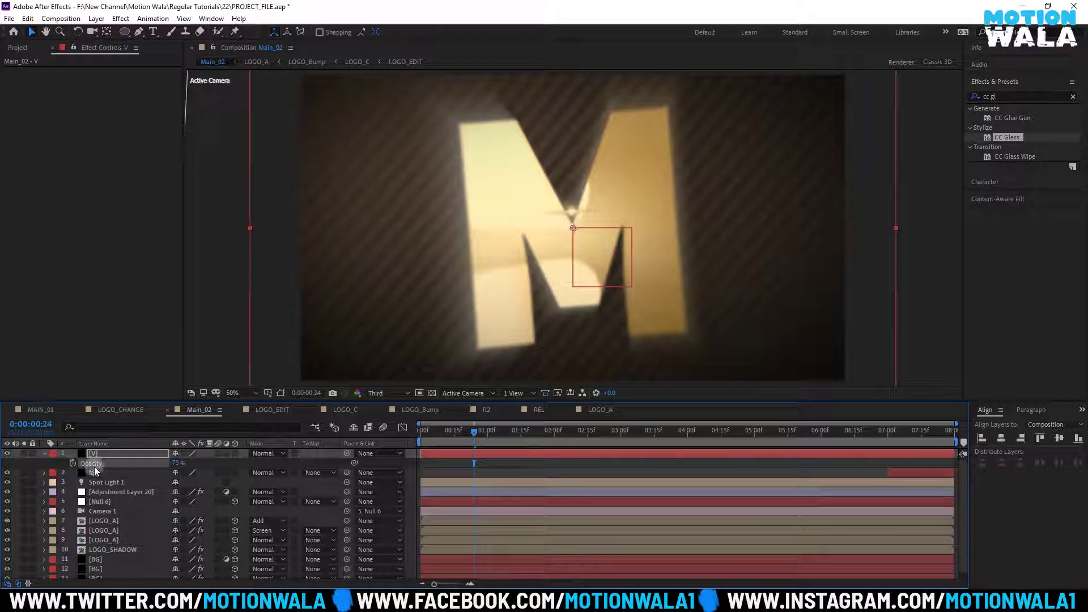
Soften the V mask feather to 350 pixels
key("f")
left_click(170, 468)
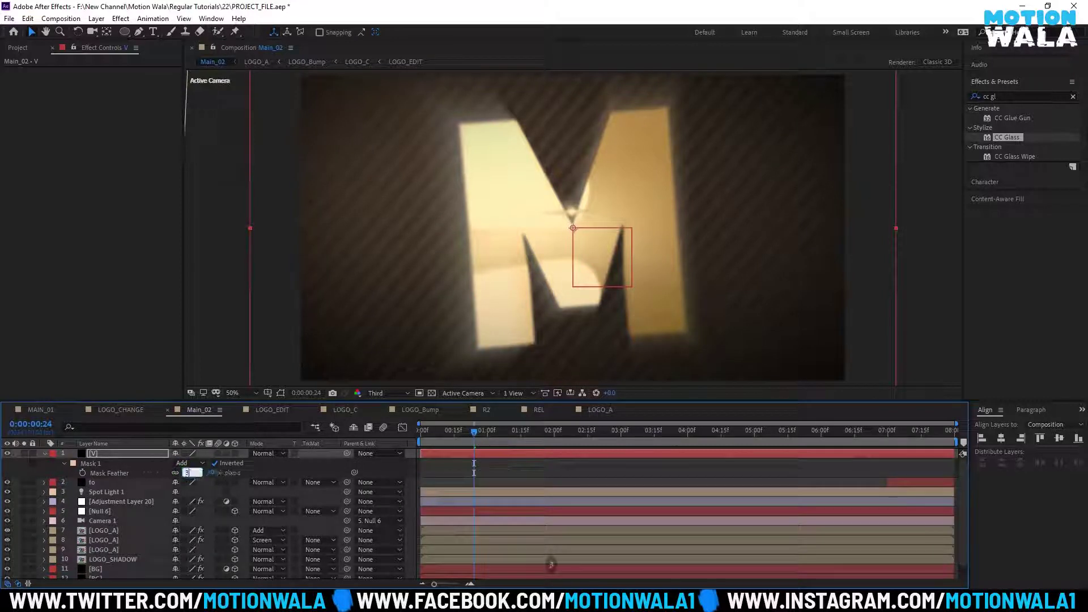
key("Return")
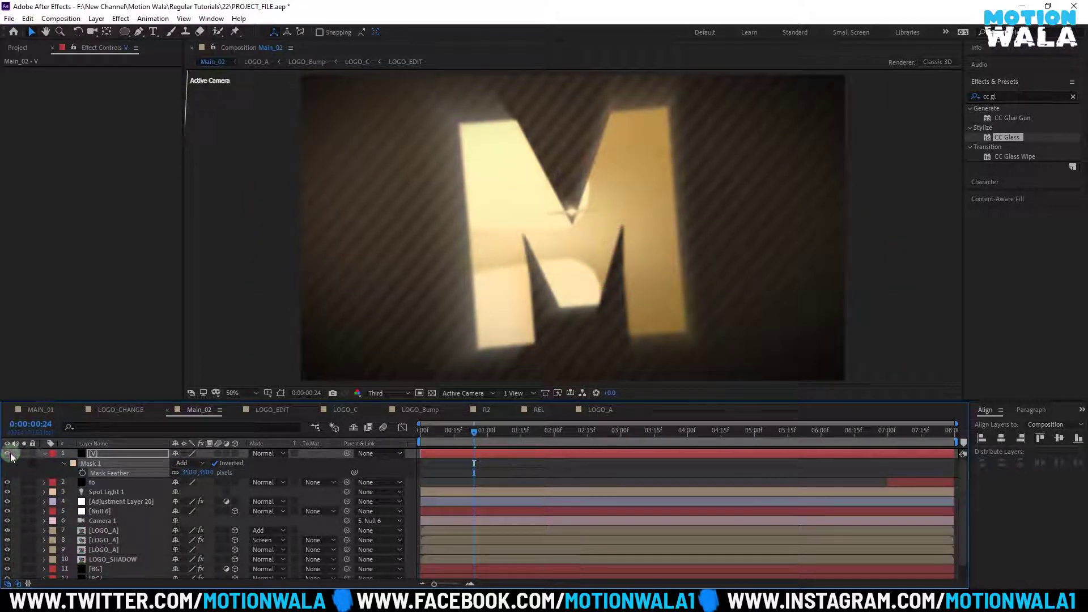
left_click(43, 453)
Scrub to 04:14, toggle the vignette to compare, and save the project
left_click_drag(637, 431, 718, 430)
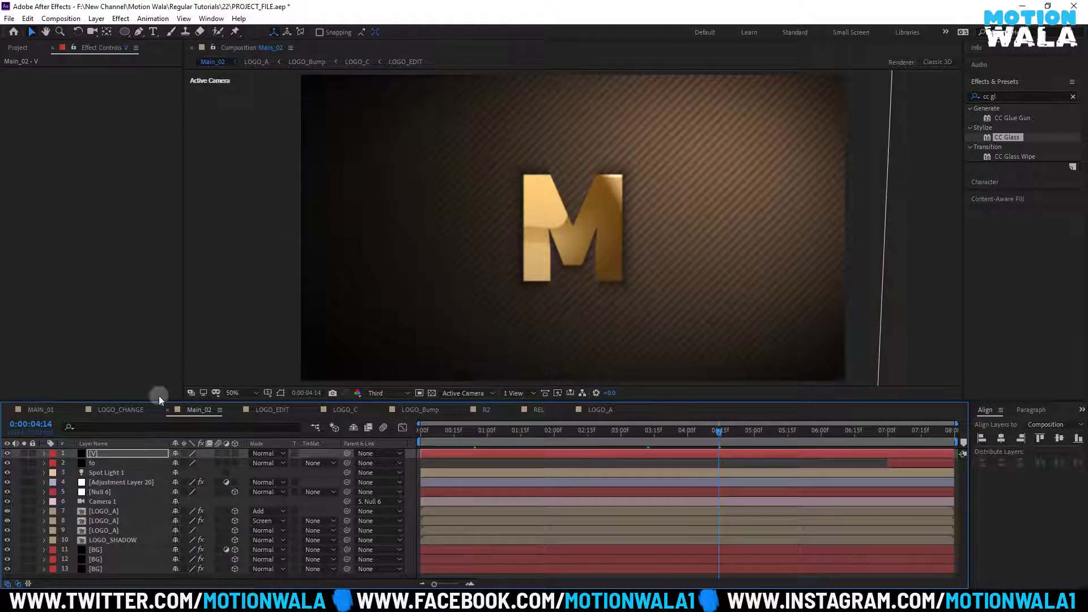
left_click(7, 454)
key("ctrl+s")
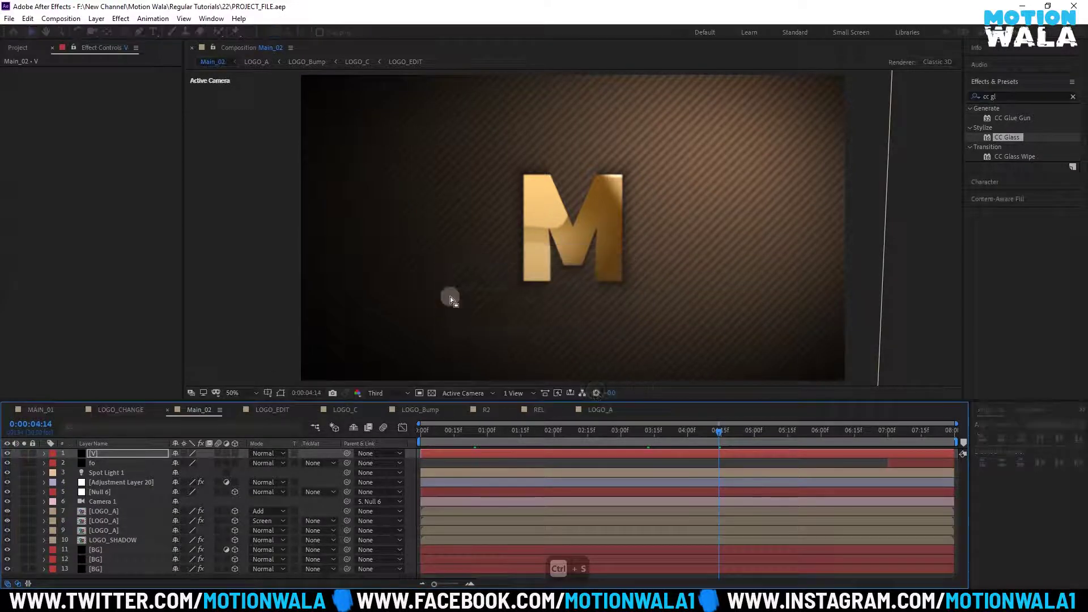
left_click(117, 452)
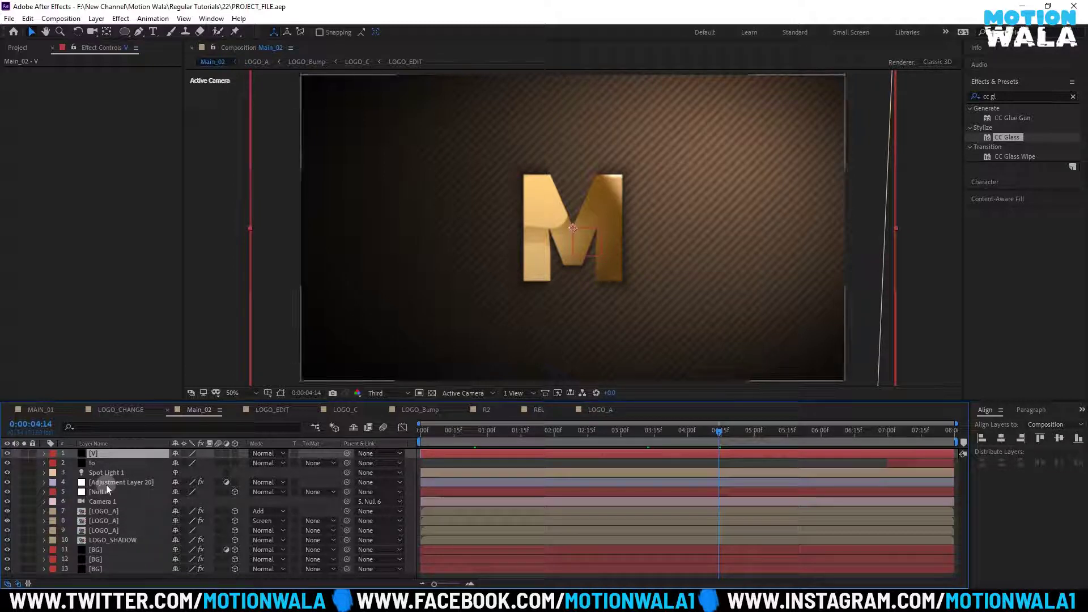
Add an adjustment layer below fo and lock the fo layer
key("ctrl+alt+y")
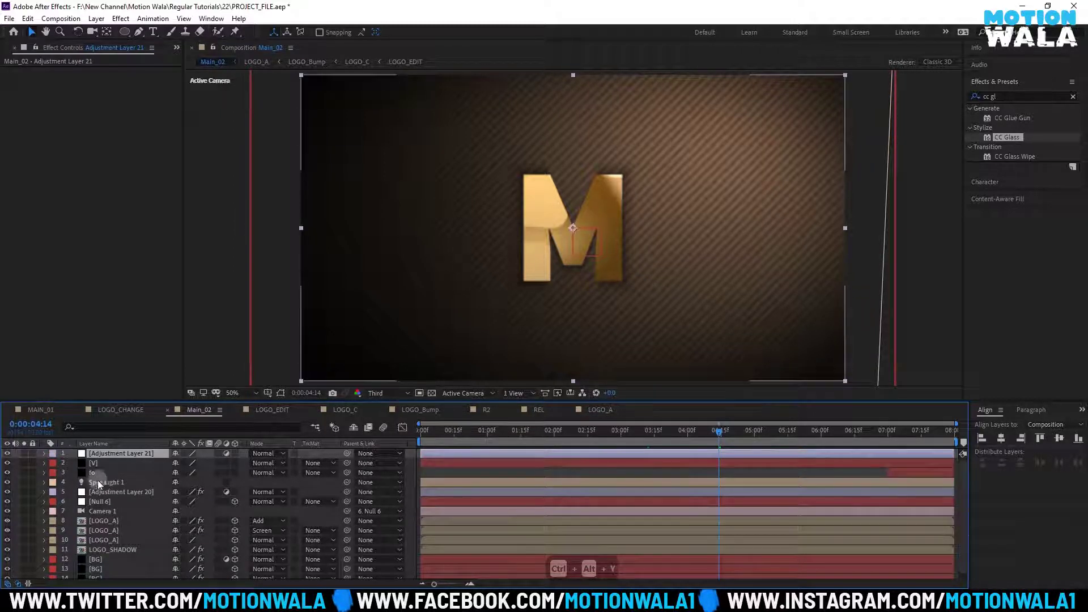
mouse_move(111, 455)
left_mouse_down()
mouse_move(109, 478)
mouse_move(96, 456)
left_mouse_up()
left_click(94, 453)
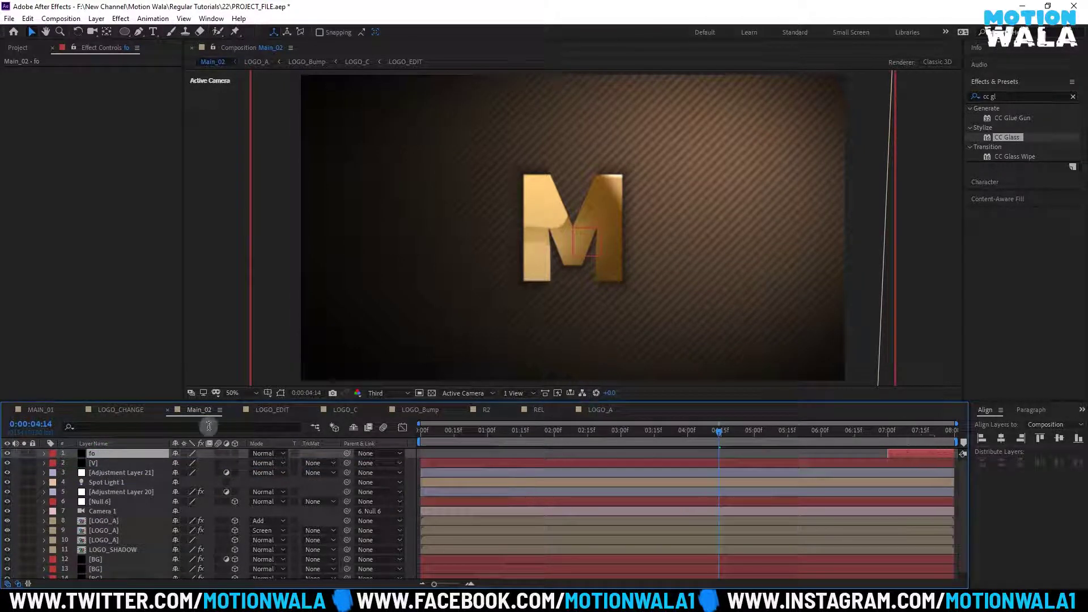
left_click(33, 453)
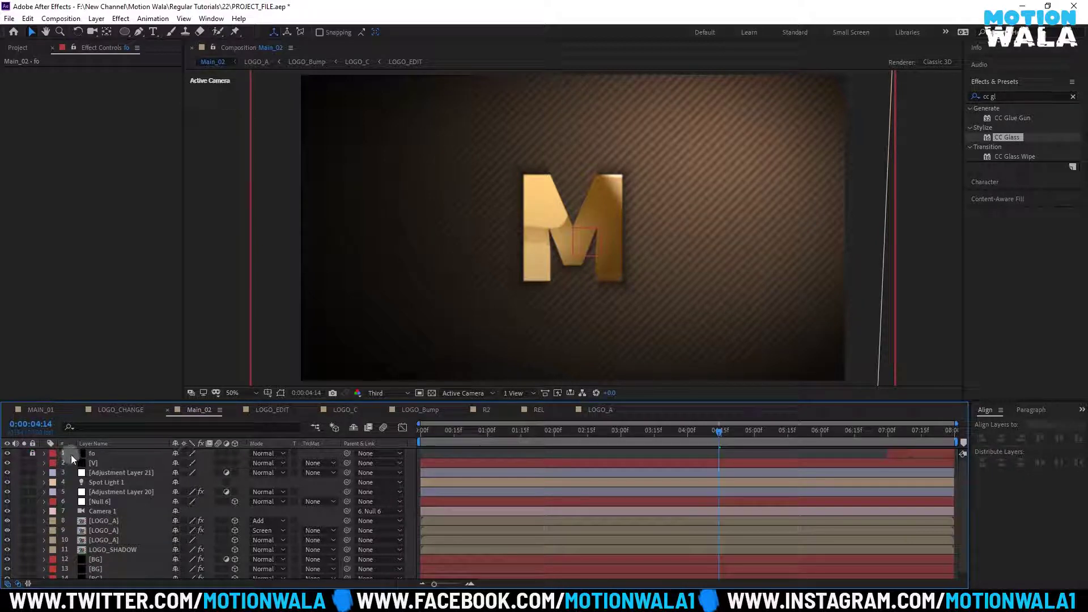
Apply Curves to the adjustment layer with a gentle S-curve for slight contrast
left_click(105, 473)
key("ctrl+space")
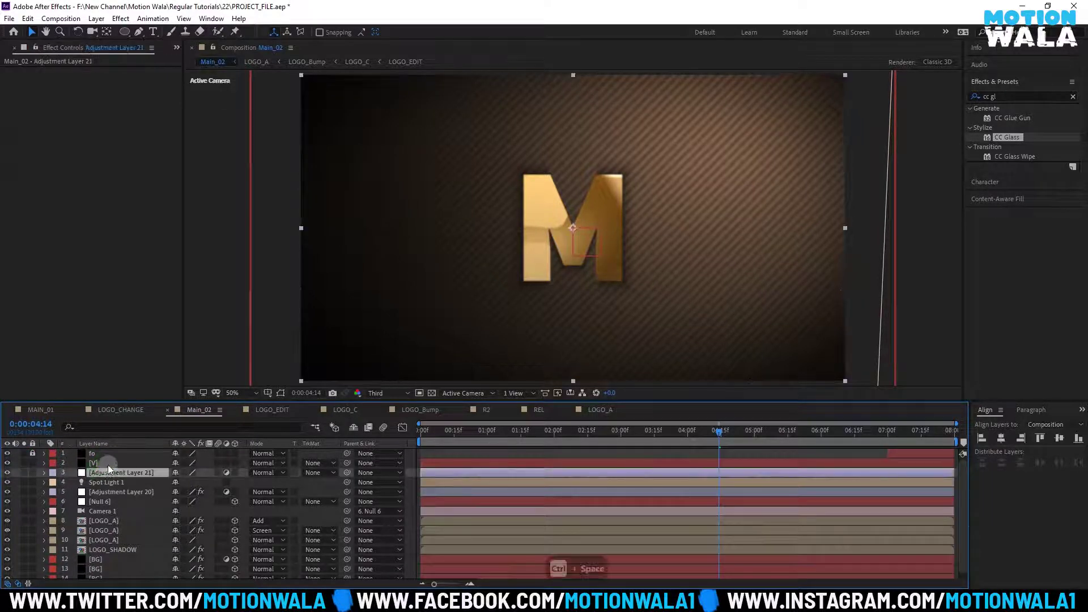
type("cu")
left_click(80, 460)
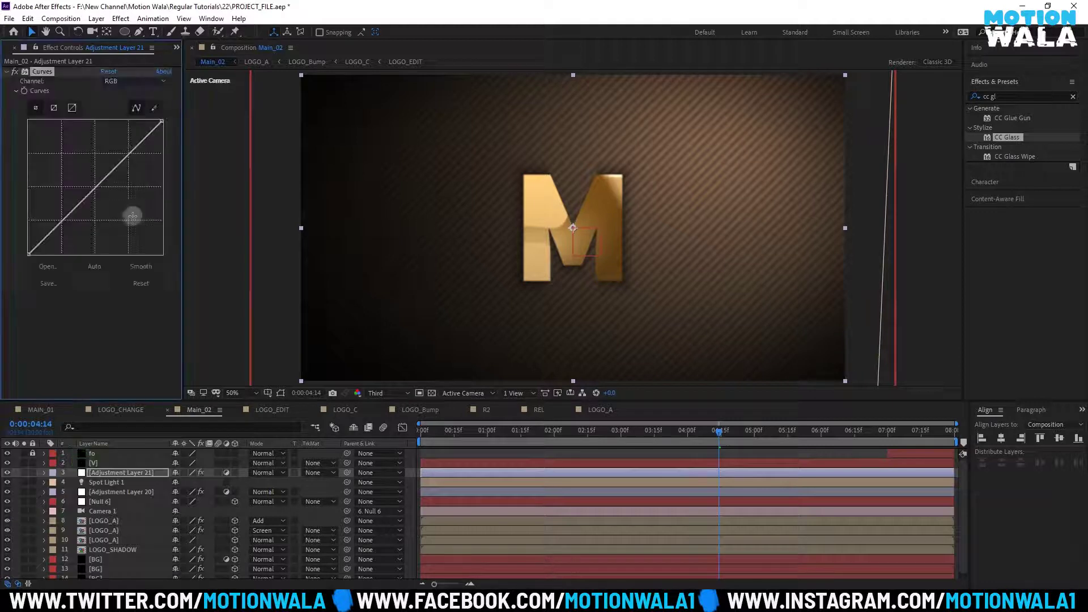
left_click_drag(136, 147, 128, 140)
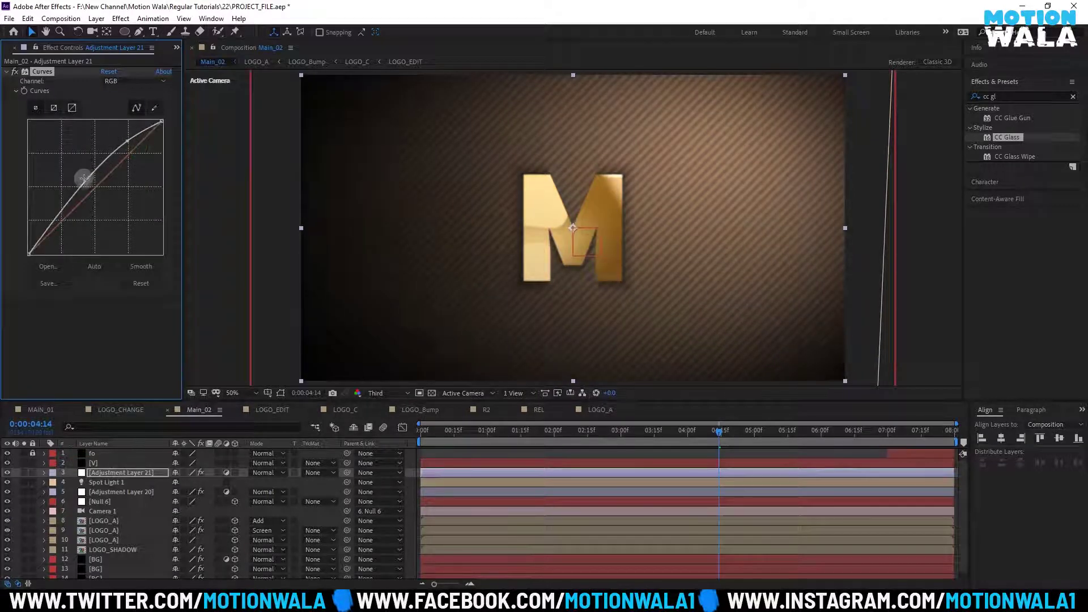
left_click_drag(80, 183, 84, 200)
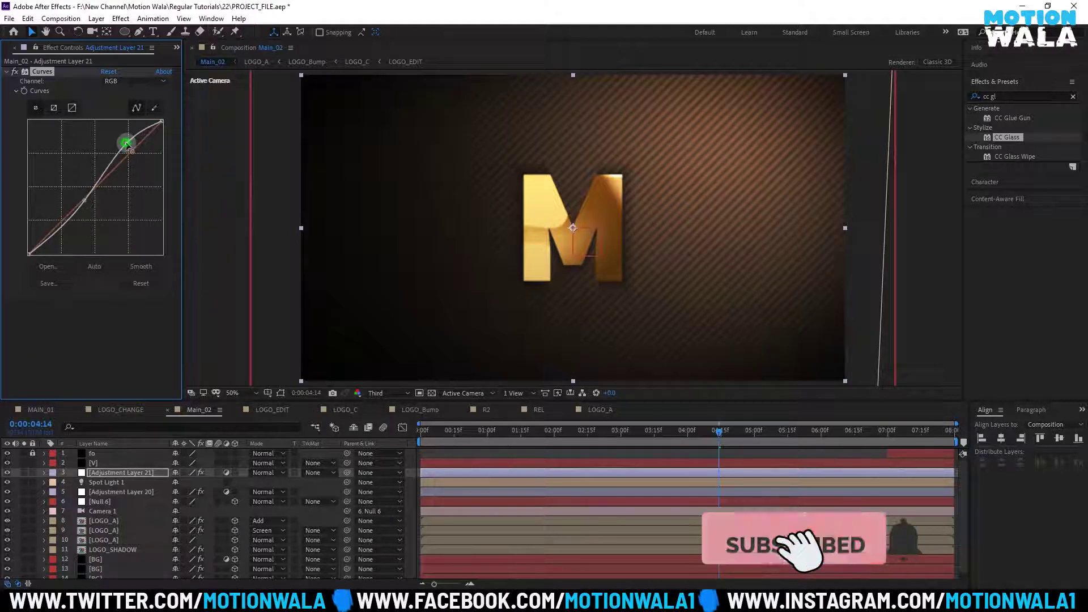
left_click_drag(127, 141, 130, 150)
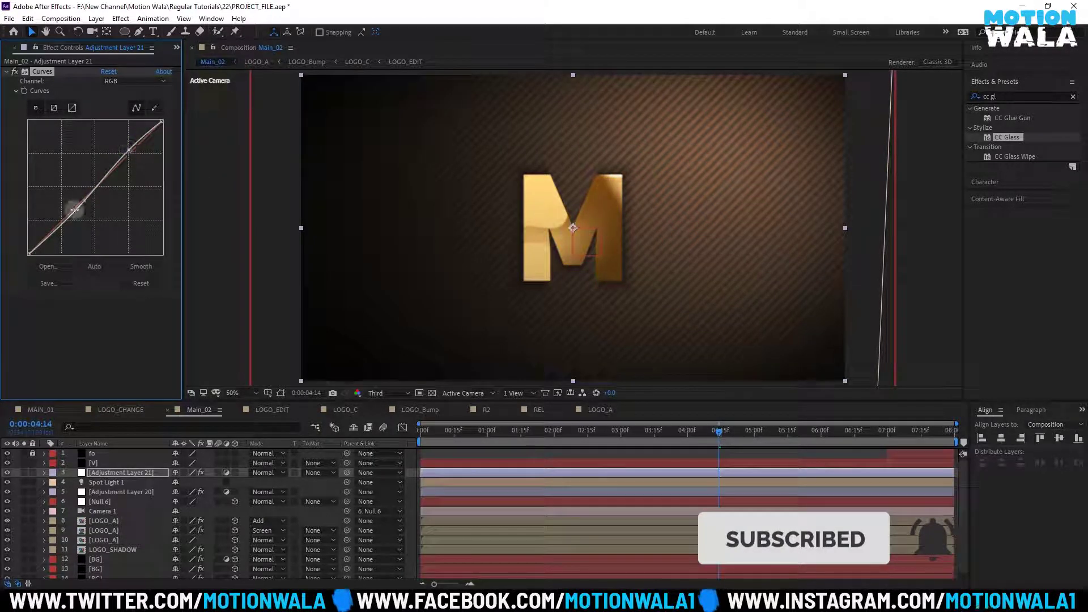
left_click_drag(84, 202, 84, 209)
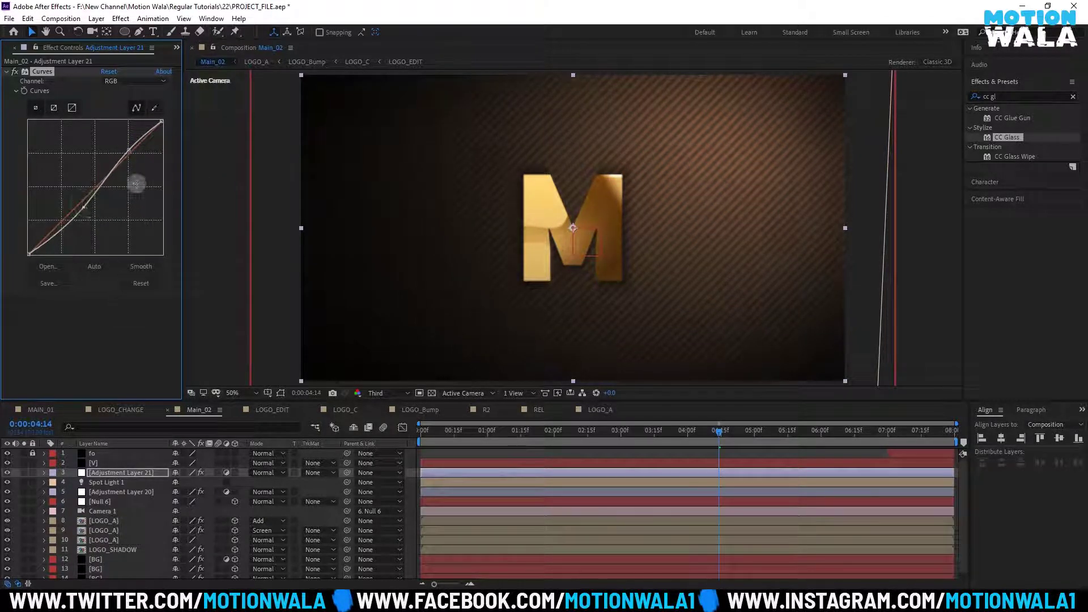
left_click_drag(129, 150, 131, 145)
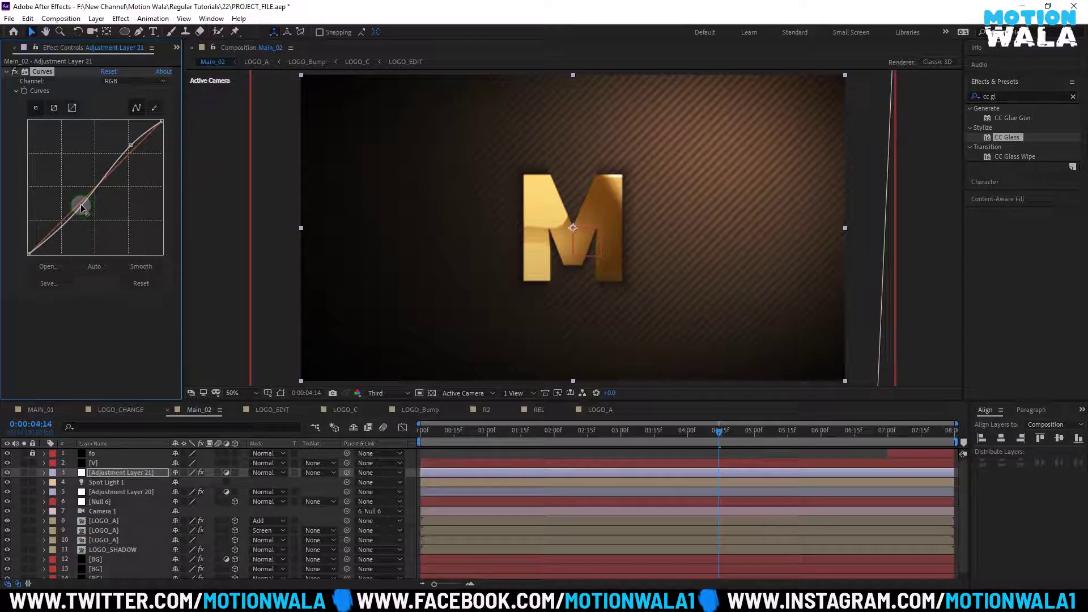
left_click_drag(80, 205, 82, 207)
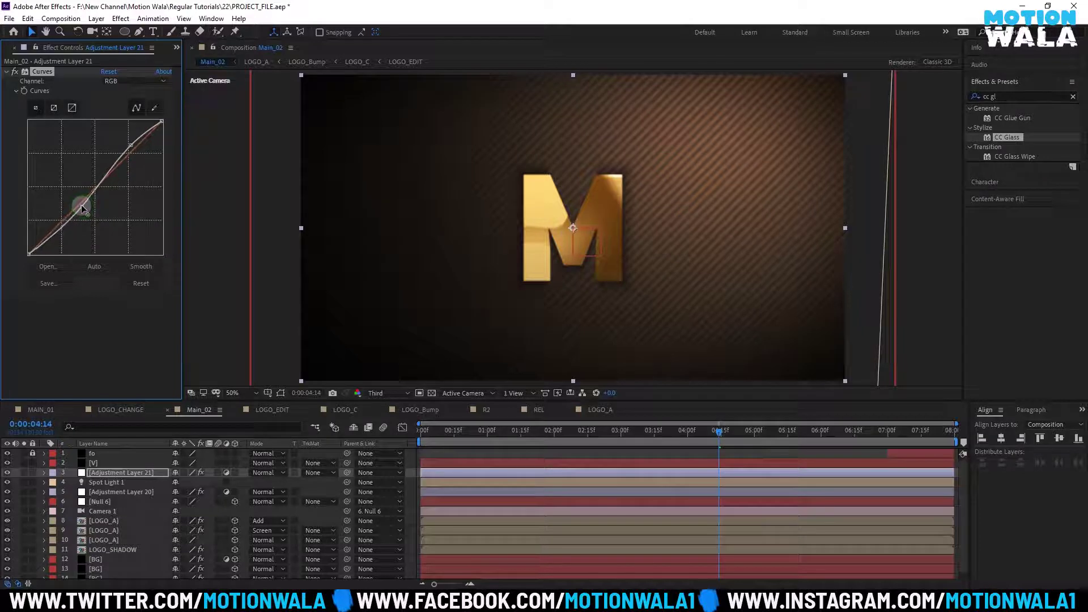
Add Sharpen to the adjustment layer with Amount 5
left_click(119, 475)
key("ctrl+space")
type("sh")
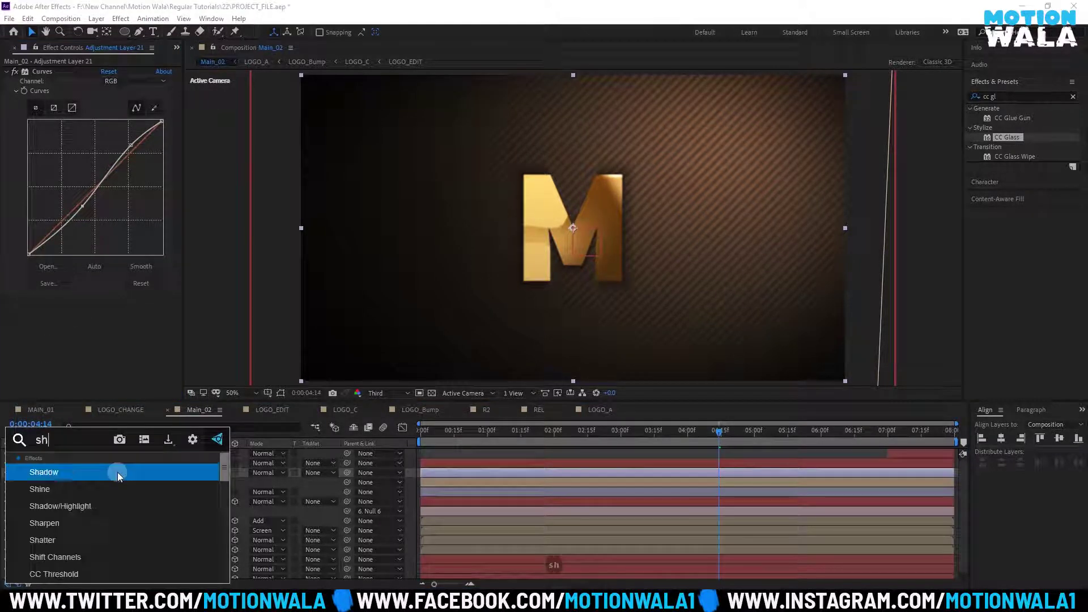
type("ar")
left_click(96, 487)
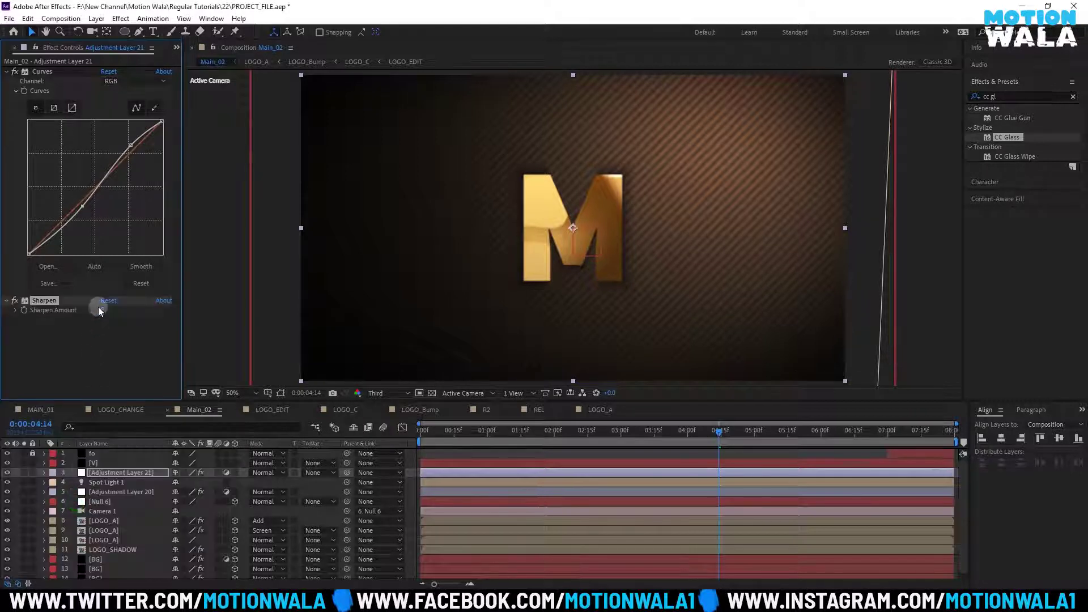
left_click(103, 310)
type("5")
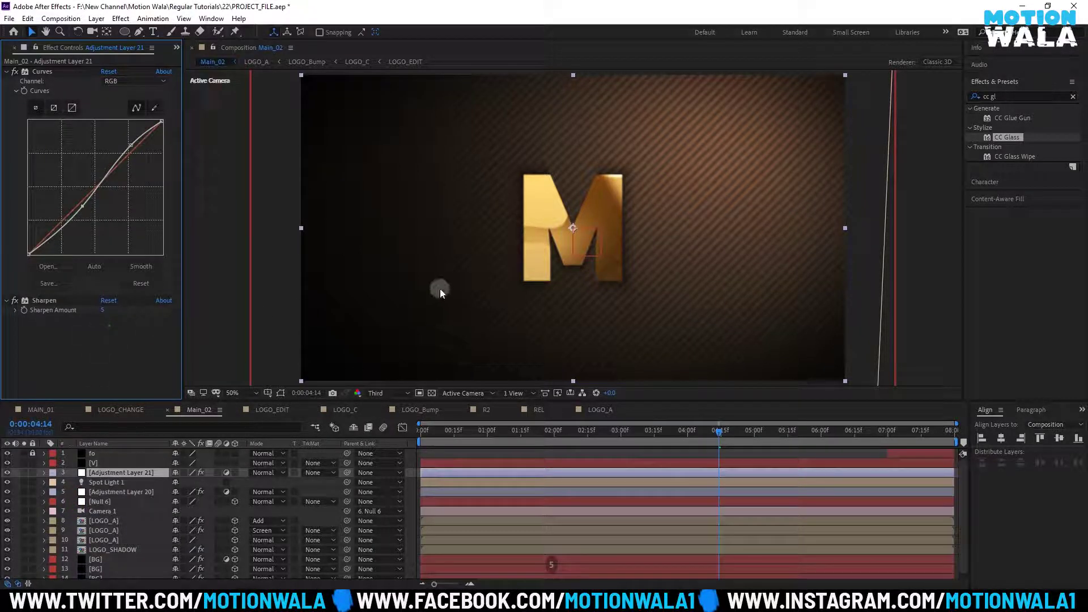
left_click(15, 300)
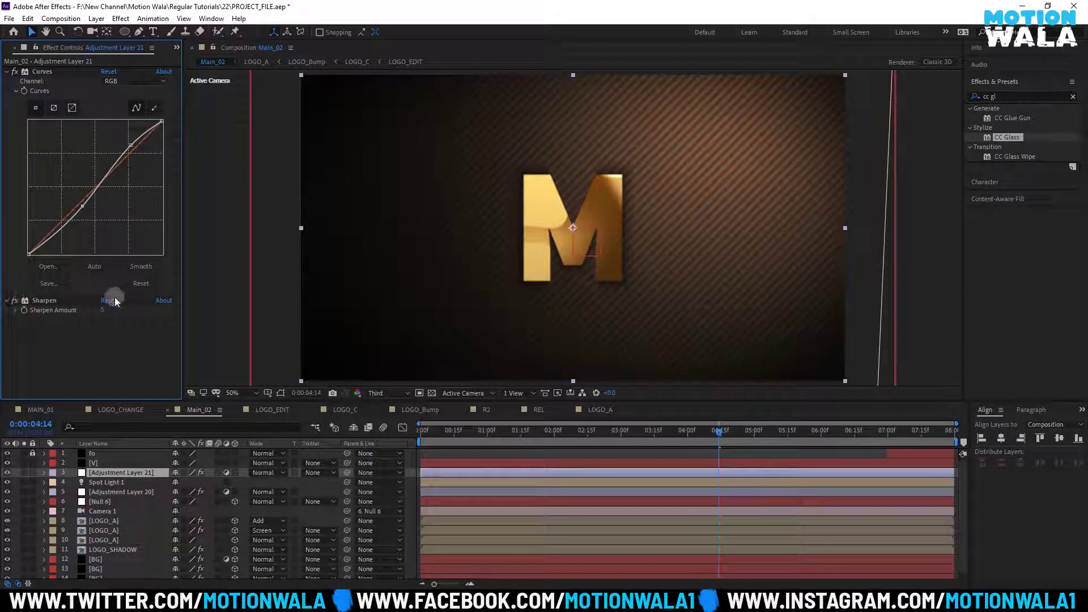
Rename the adjustment layer to cc
left_click(107, 474)
key("Return")
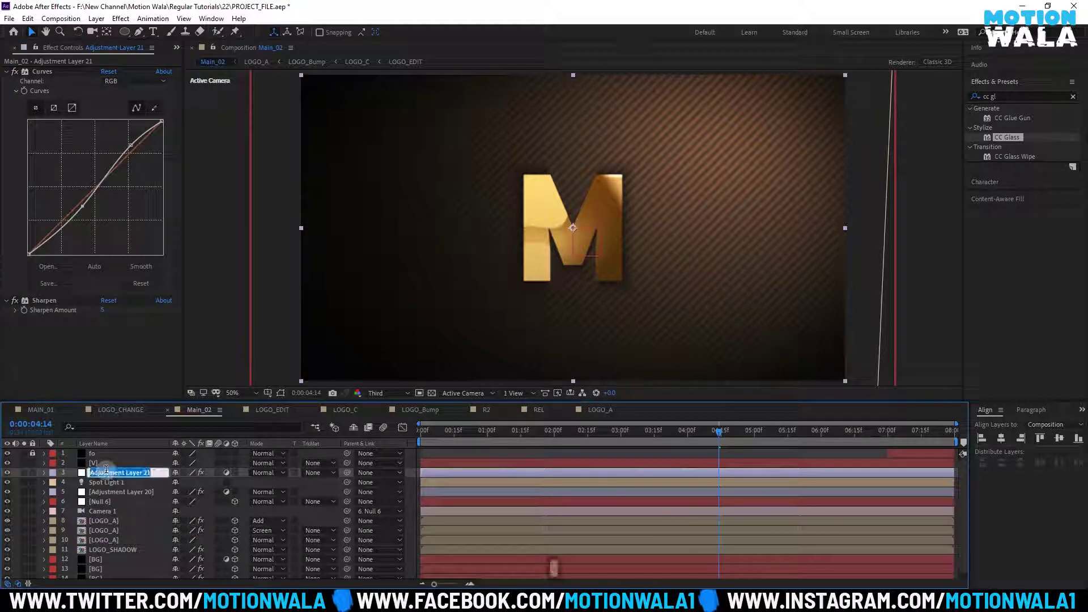
type("cc")
key("Return")
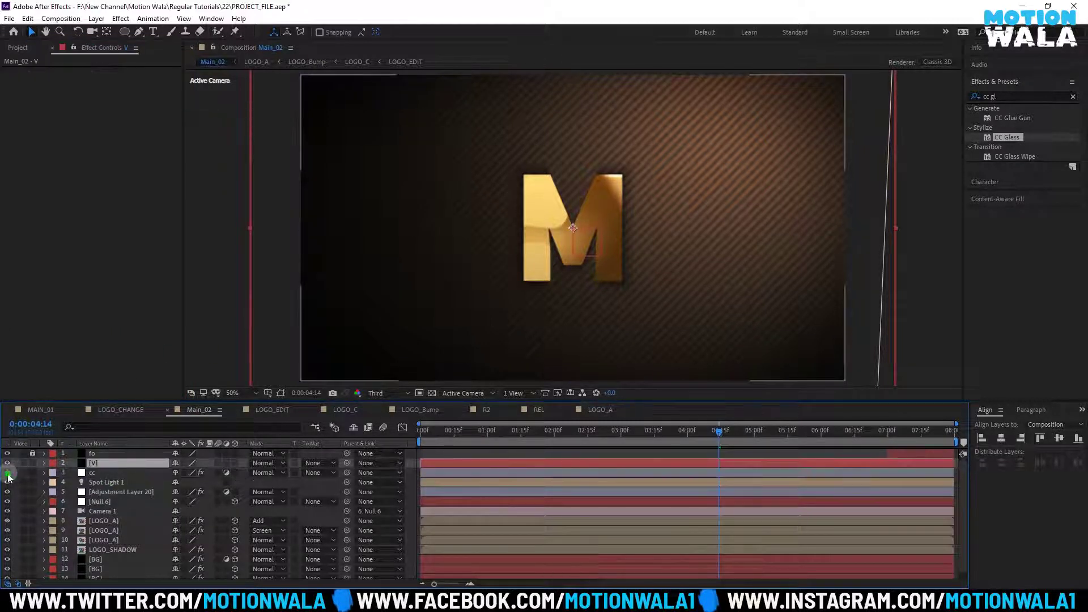
Toggle cc on and off to compare, then inspect Spot Light 1, Adjustment Layer 20 and Null 6
left_click(8, 473)
left_click(8, 474)
left_click(8, 473)
left_click(8, 474)
left_click(8, 474)
left_click(8, 474)
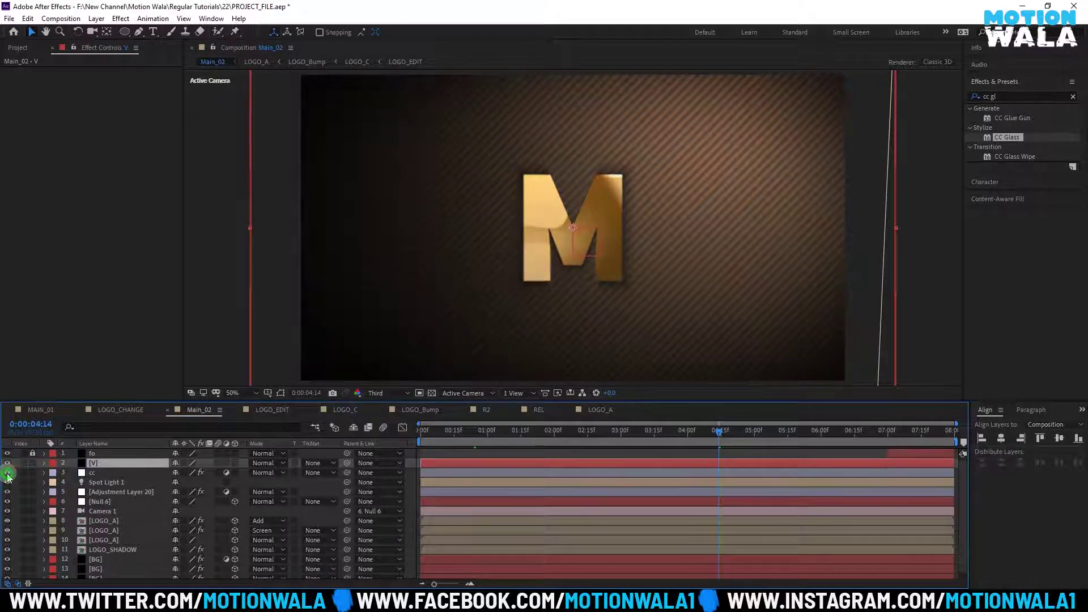
left_click(8, 474)
left_click(99, 482)
left_click(111, 492)
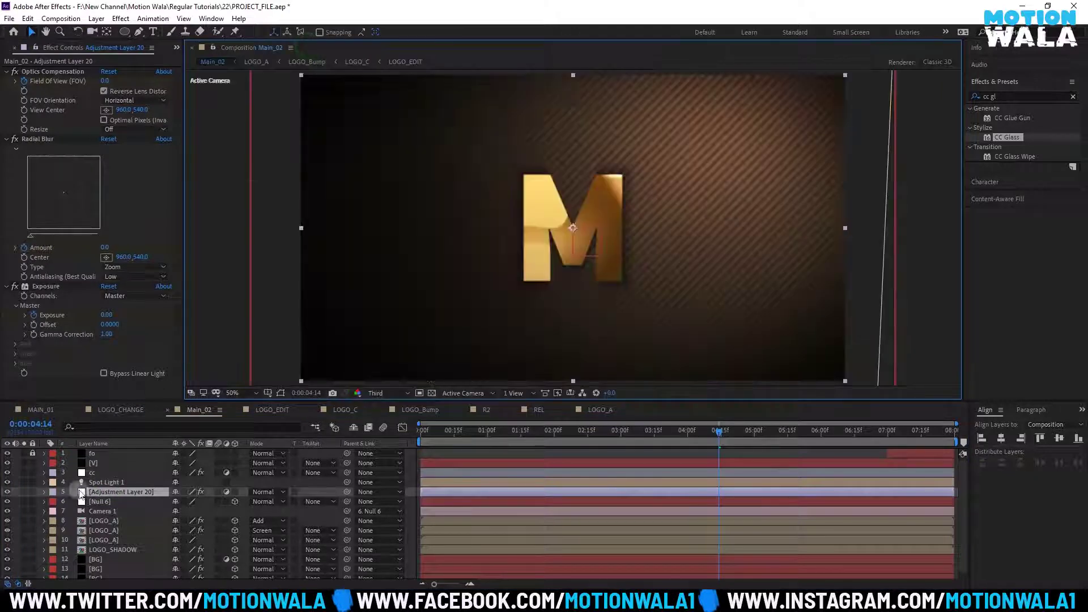
left_click(101, 502)
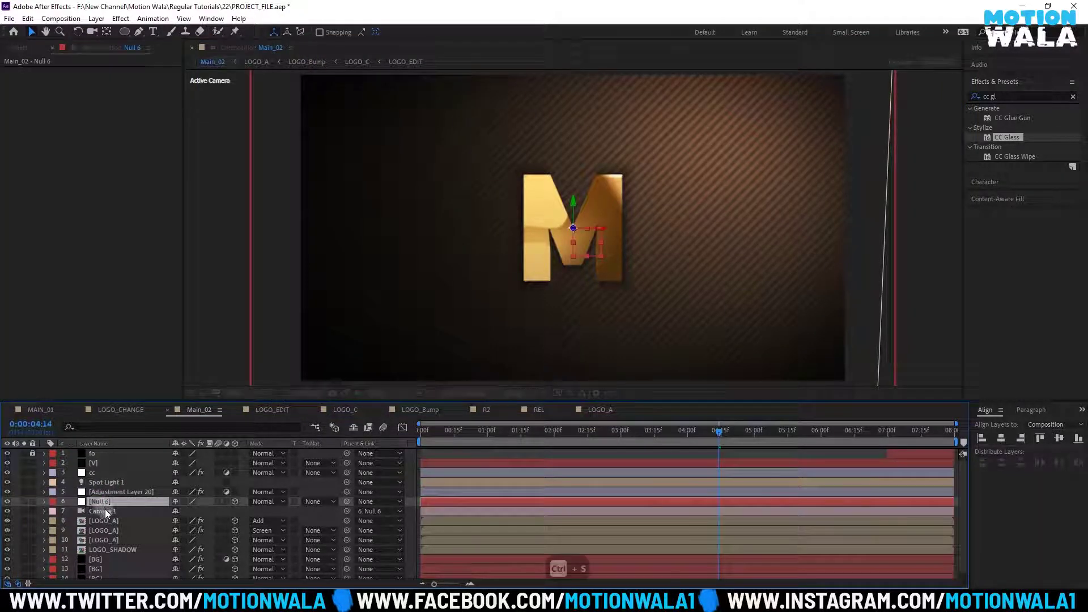
Try a pale cyan colour on Spot Light 1, then undo it
left_click(108, 483)
double_click(108, 483)
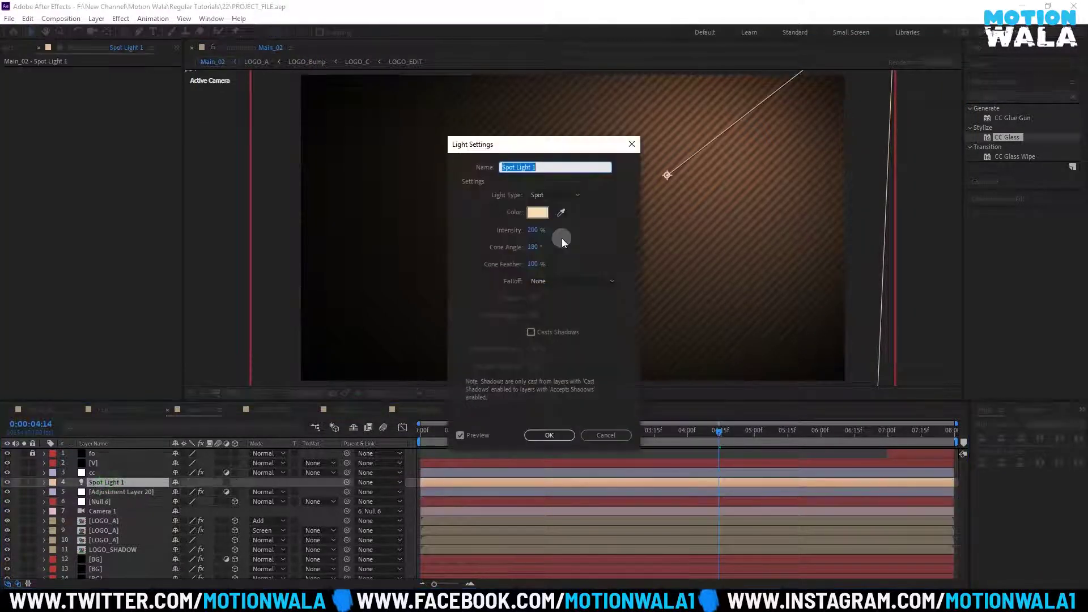
left_click(538, 212)
left_click(233, 275)
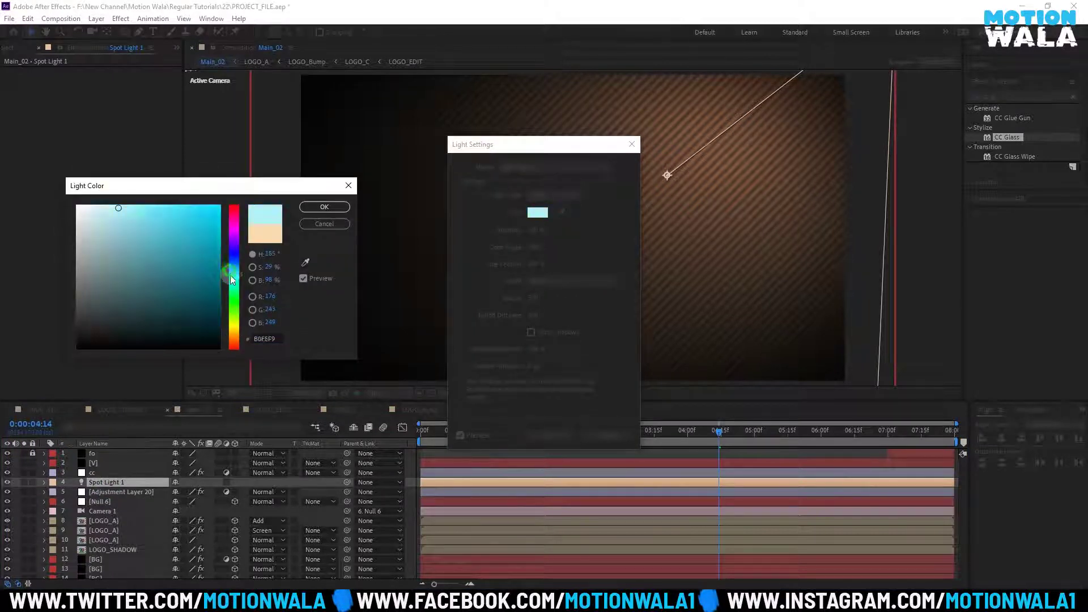
left_click_drag(107, 205, 97, 202)
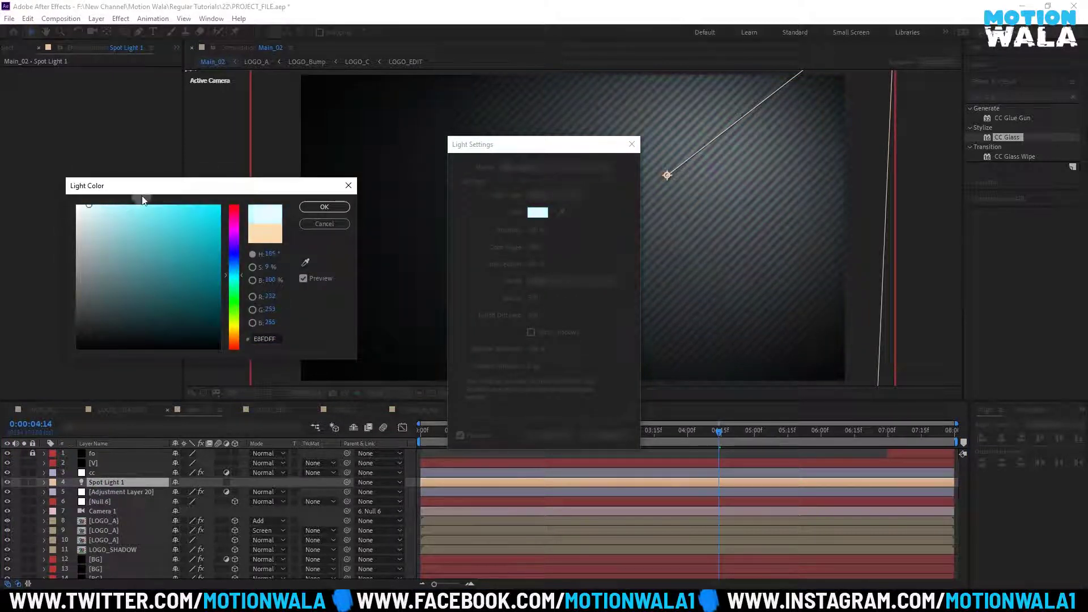
left_click(320, 207)
left_click(546, 436)
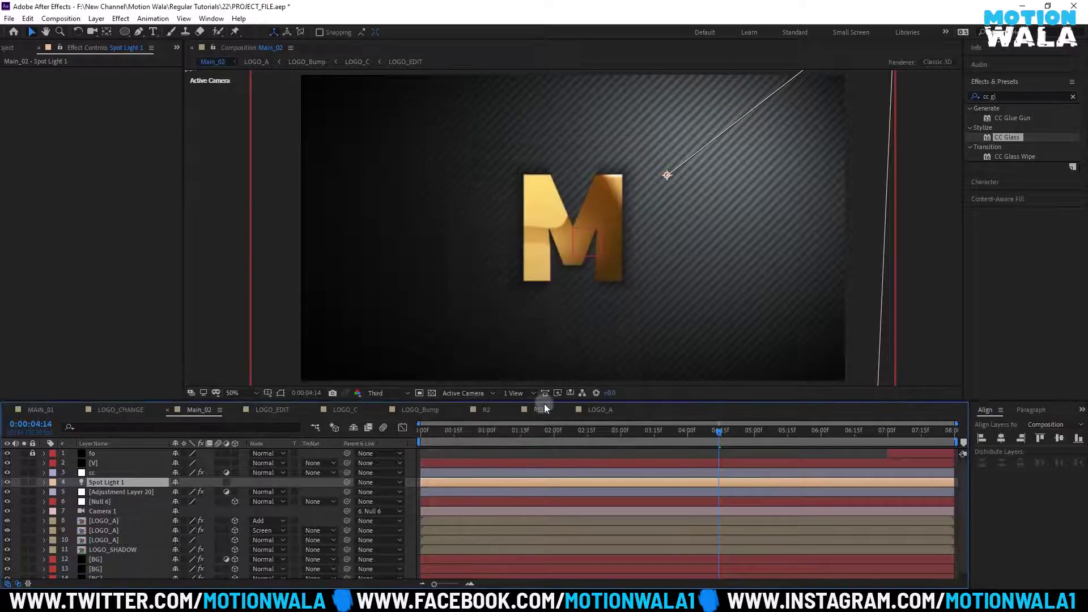
key("ctrl+z")
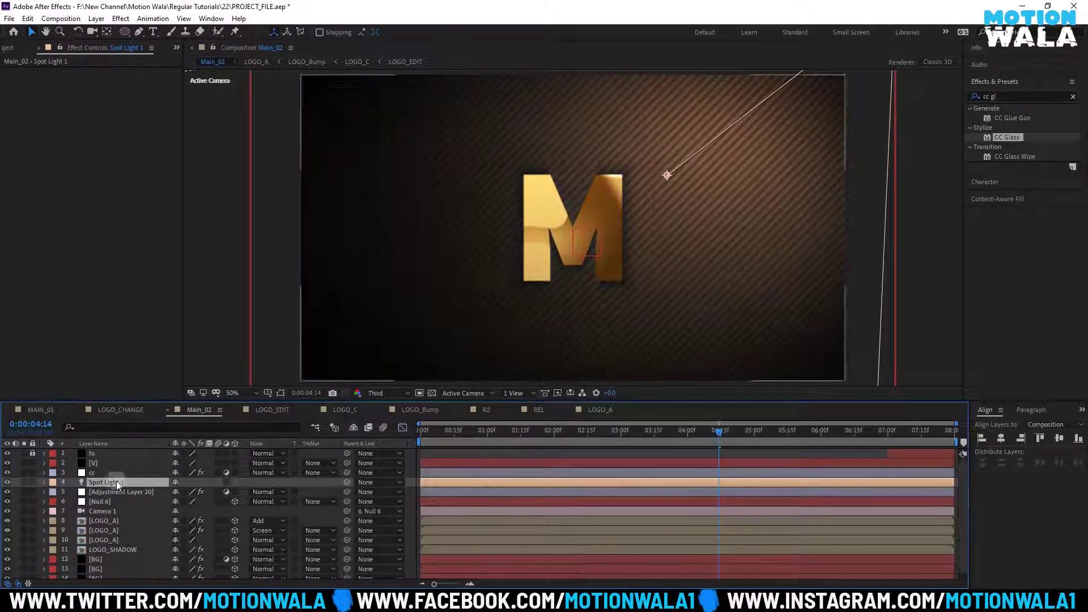
Keep Spot Light 1's warm FFEACD colour and check a later frame
double_click(113, 481)
left_click(532, 213)
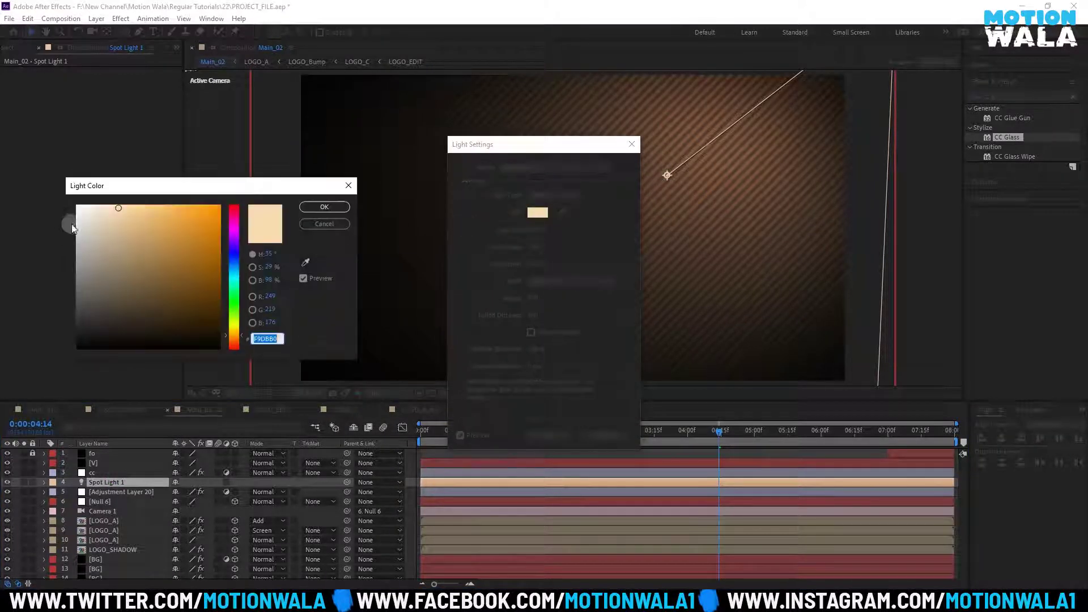
left_click(320, 207)
left_click(546, 436)
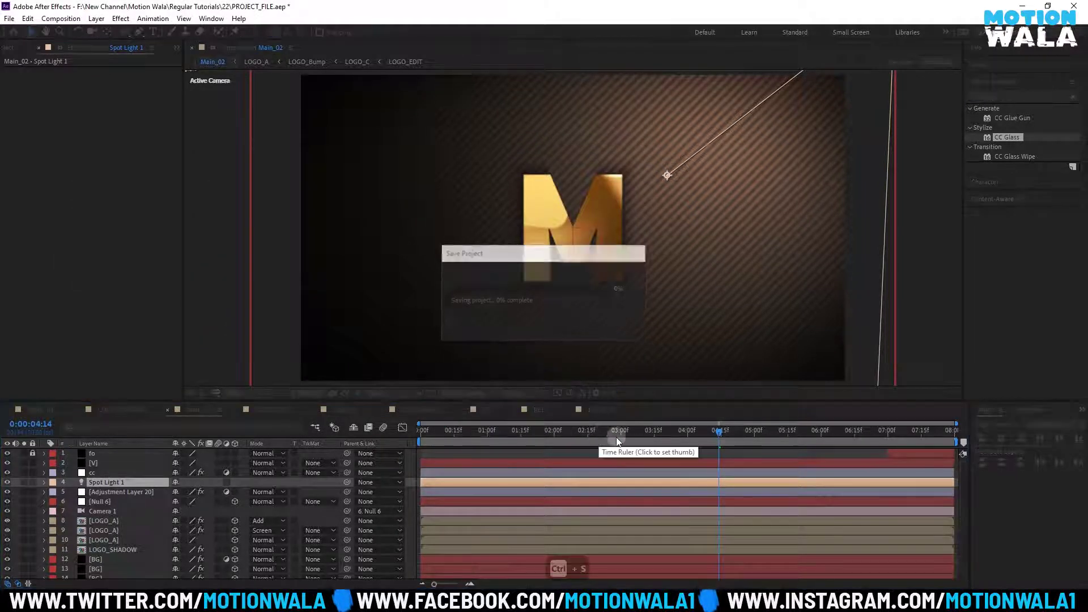
left_click(772, 437)
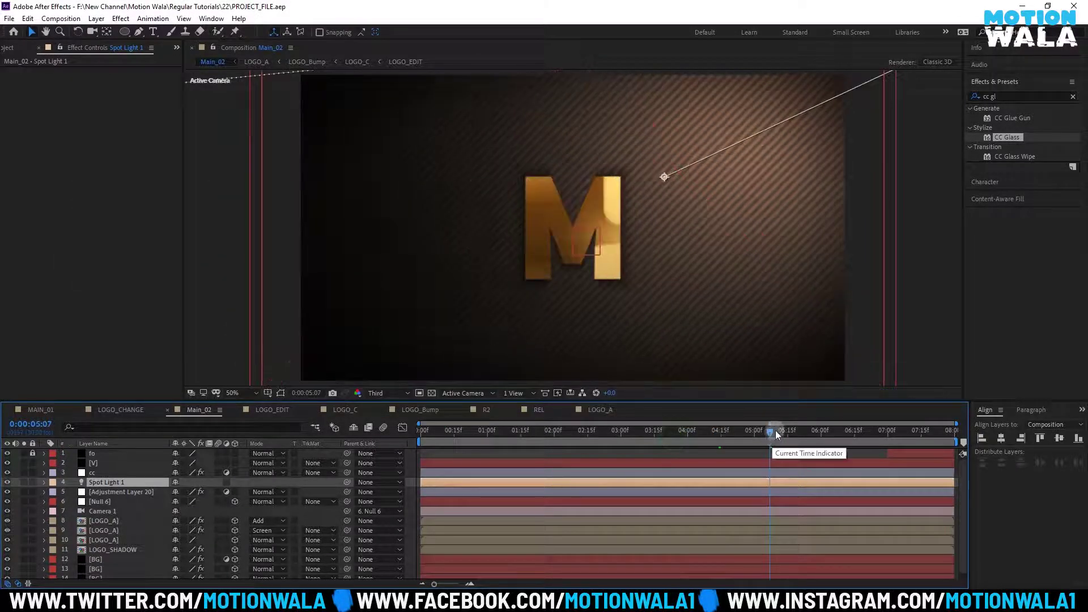
Preview later frames, check MOTION WALA in MAIN_01, then return to Main_02
left_click_drag(772, 436, 877, 431)
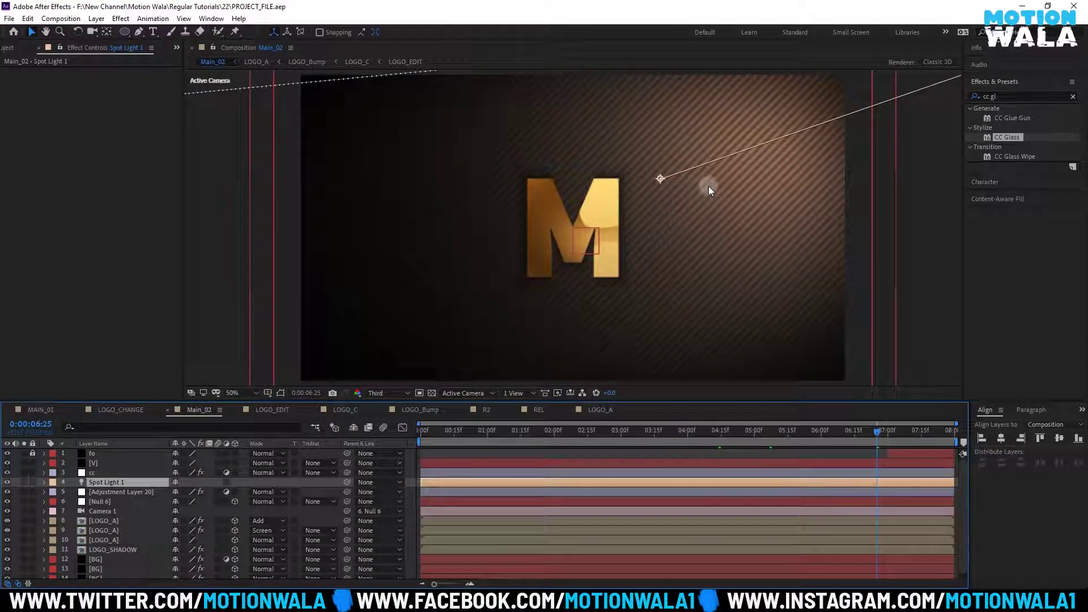
left_click(41, 409)
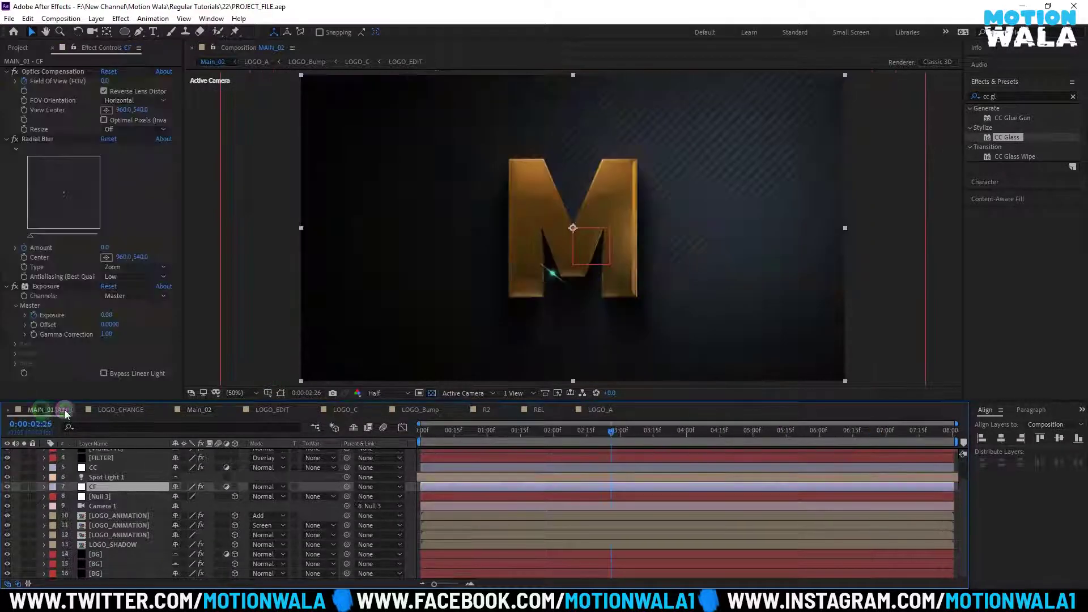
left_click(727, 432)
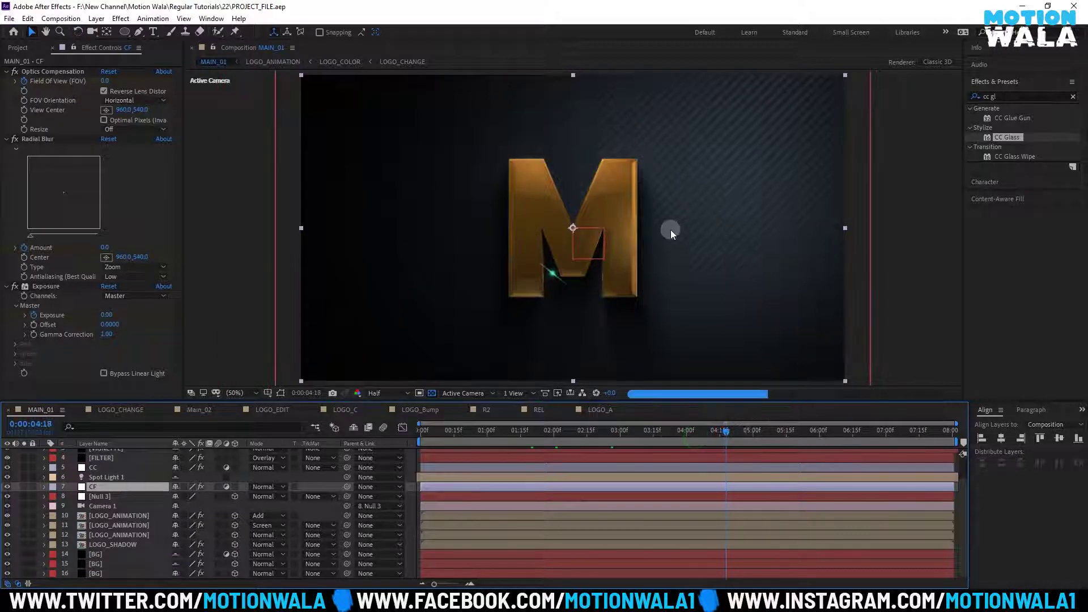
left_click(139, 410)
left_click(197, 412)
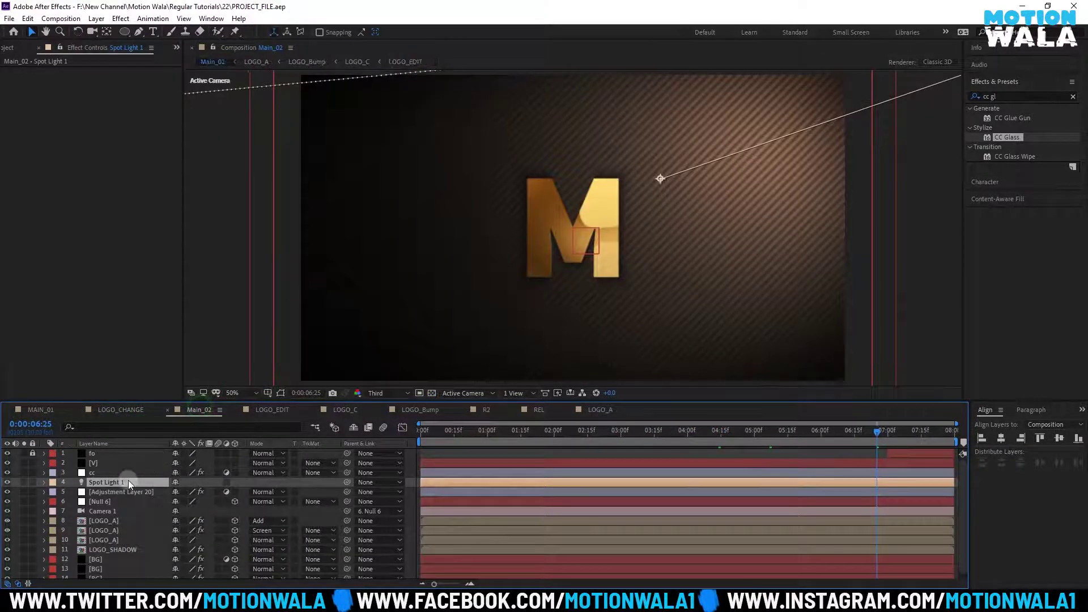
Change Spot Light 1's colour to the pale greyish #948775
key("t")
double_click(113, 483)
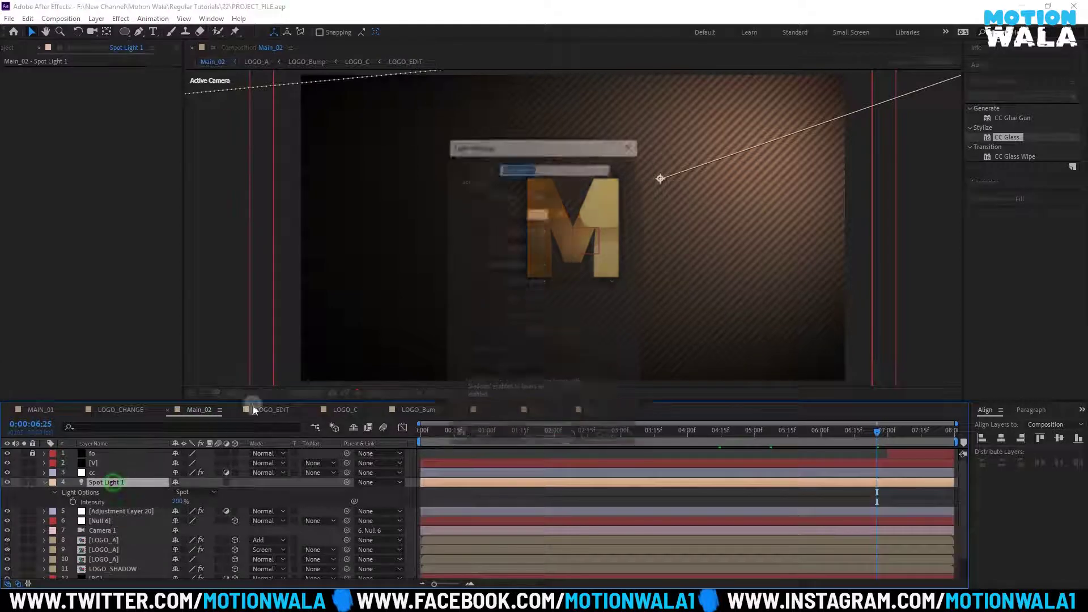
left_click(543, 214)
left_click(195, 308)
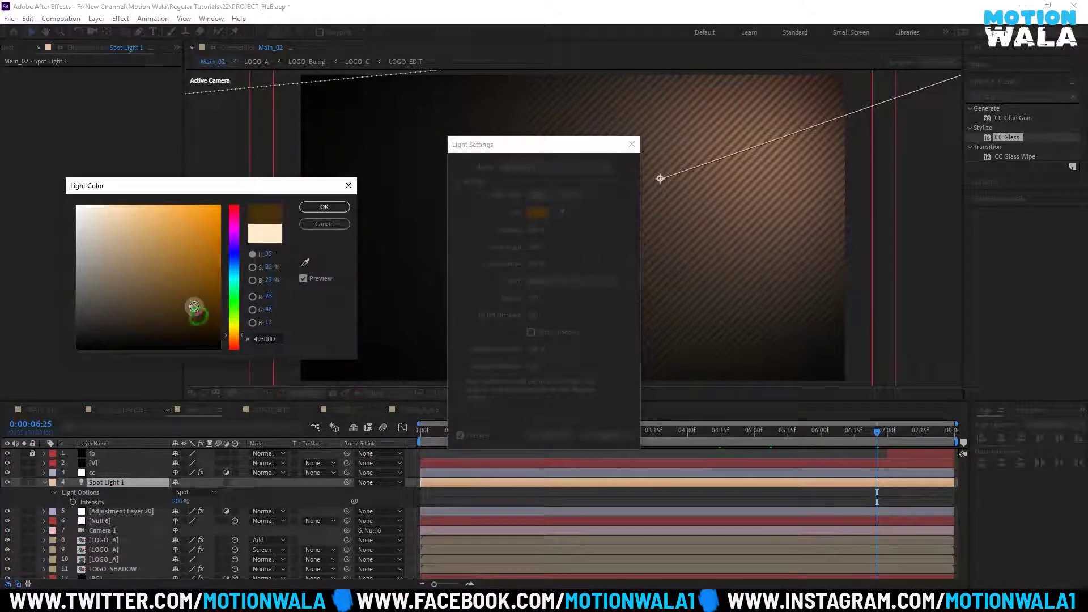
left_click_drag(162, 232, 106, 265)
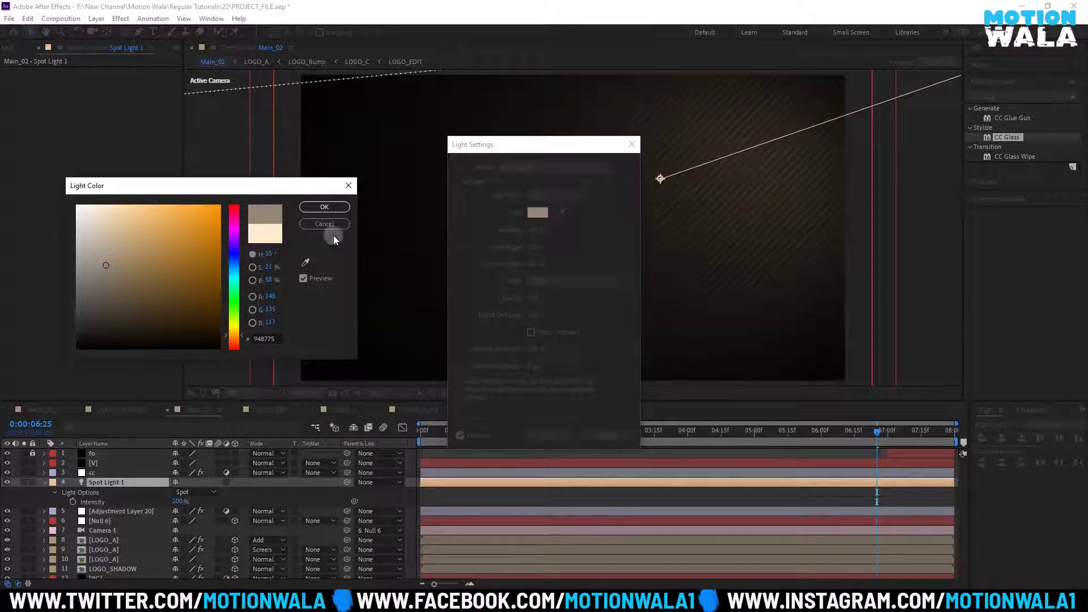
left_click(325, 207)
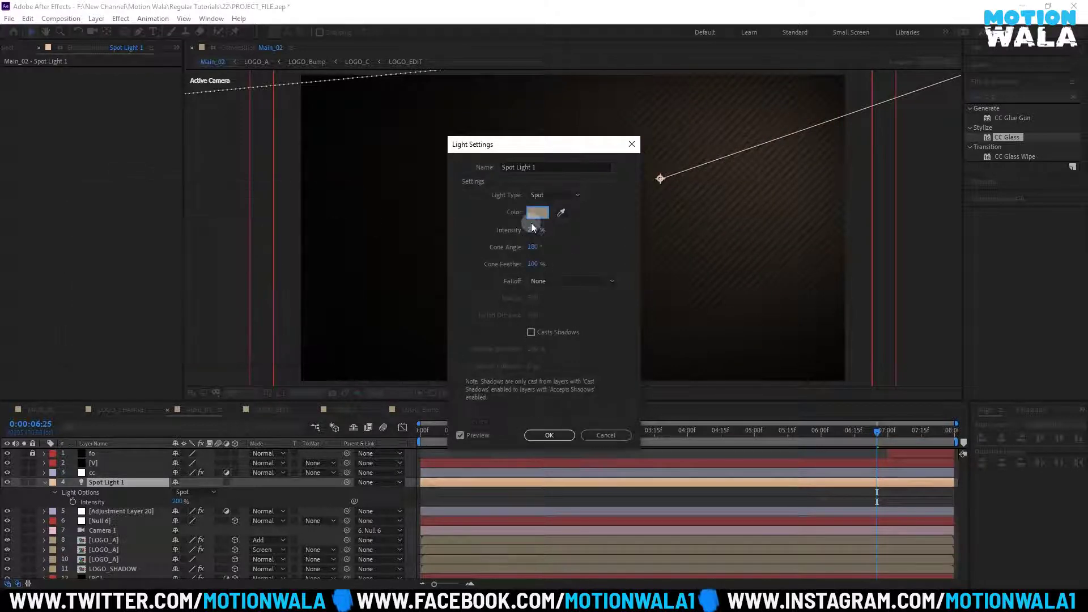
left_click(604, 434)
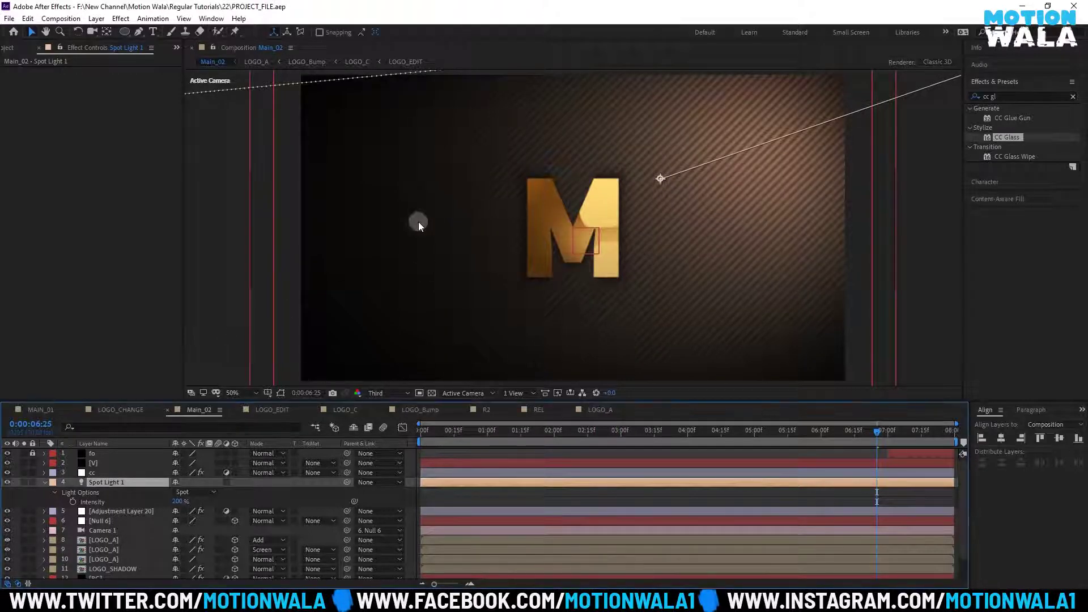
left_click(44, 482)
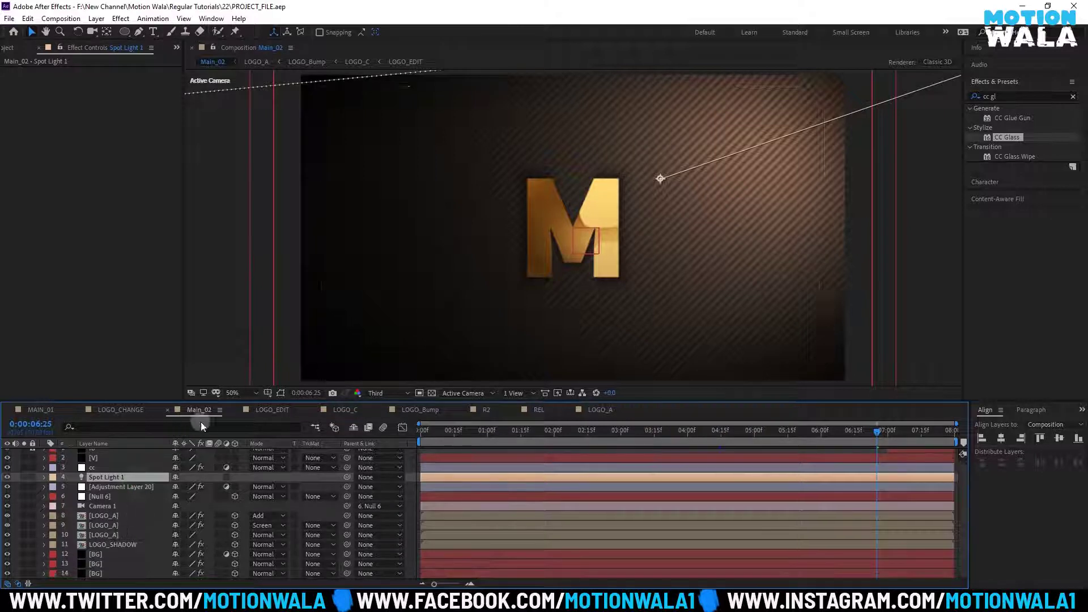
View LOGO_C at 50% and open its LOGO_EDIT precomp
left_click(333, 411)
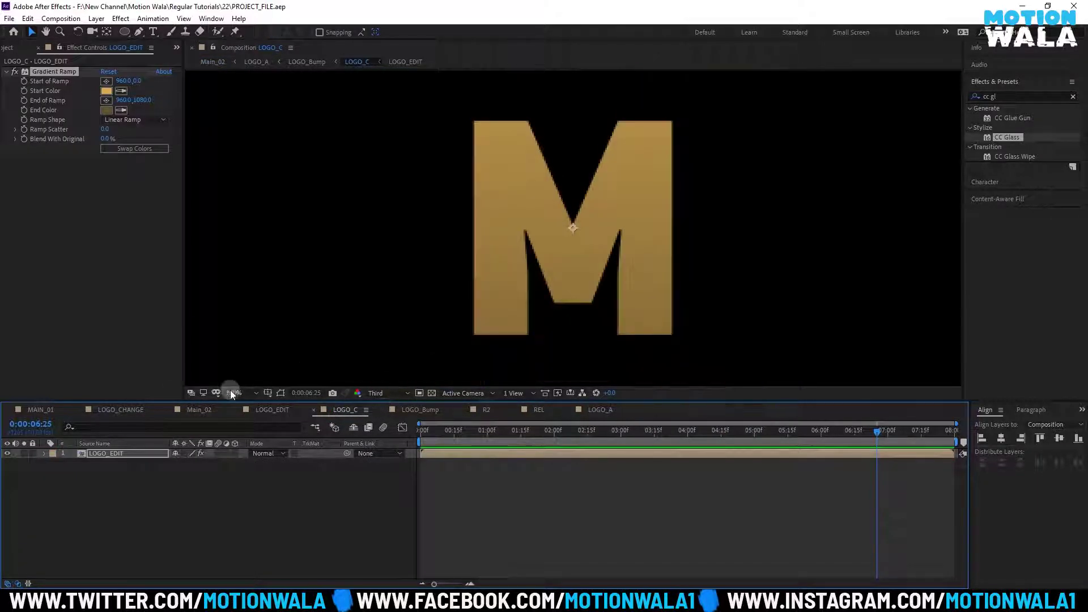
left_click(230, 390)
left_click(247, 206)
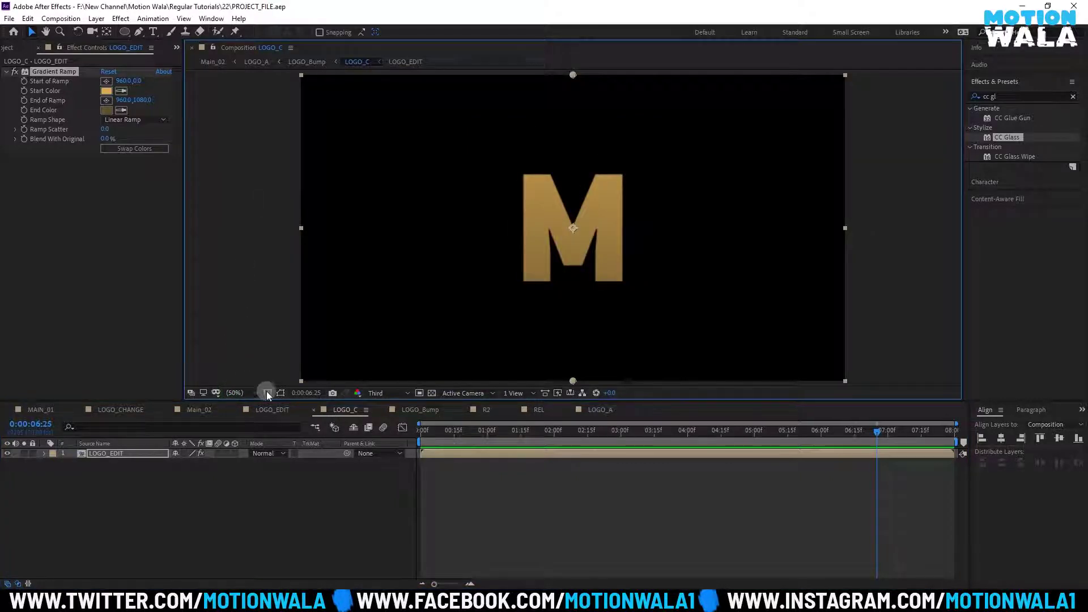
left_click(144, 457)
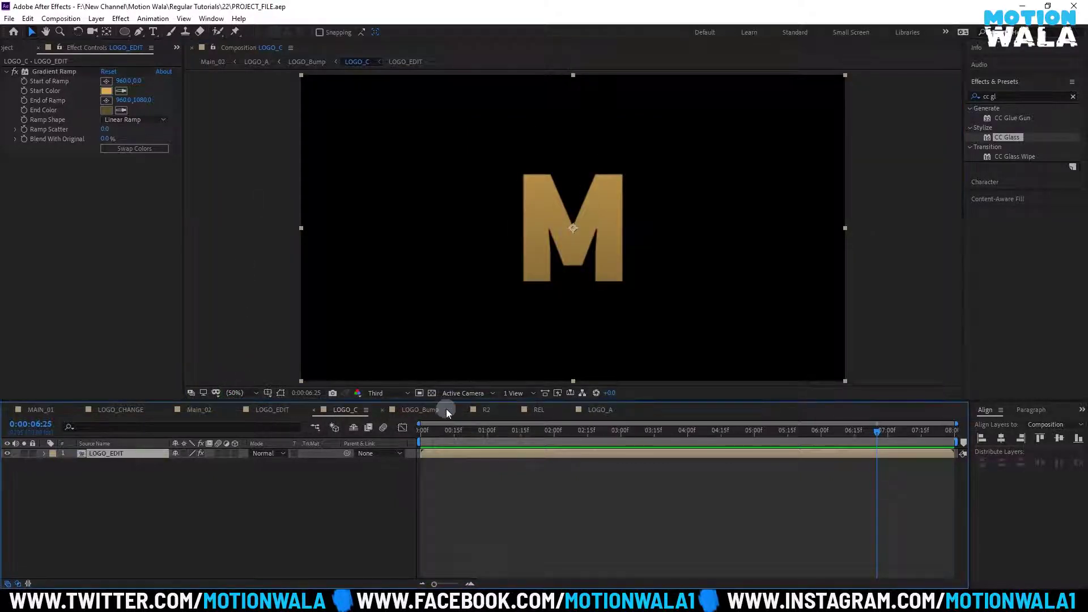
double_click(130, 454)
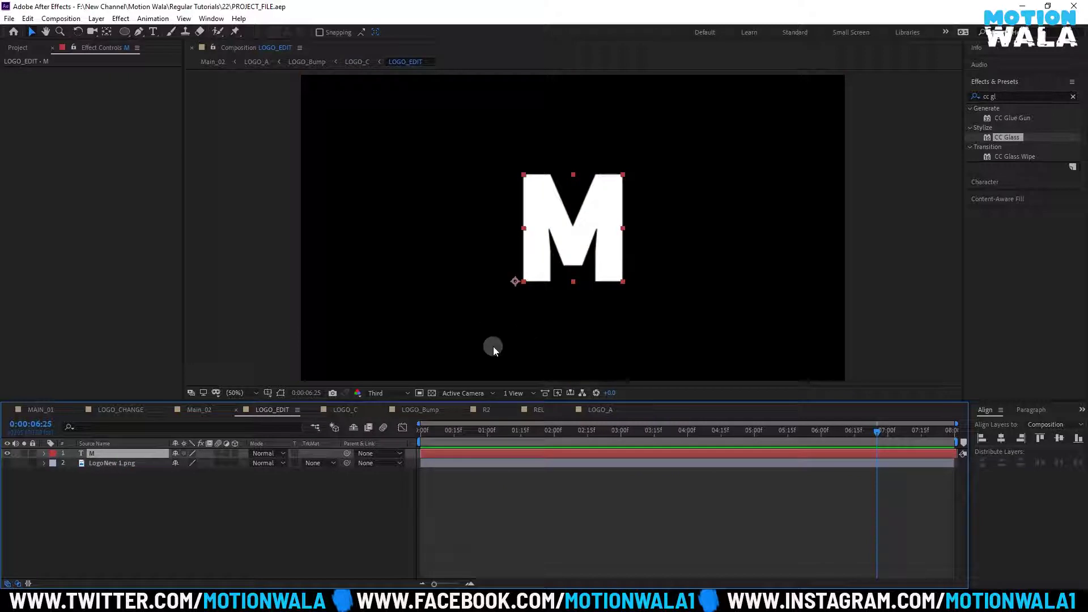
left_click(99, 461)
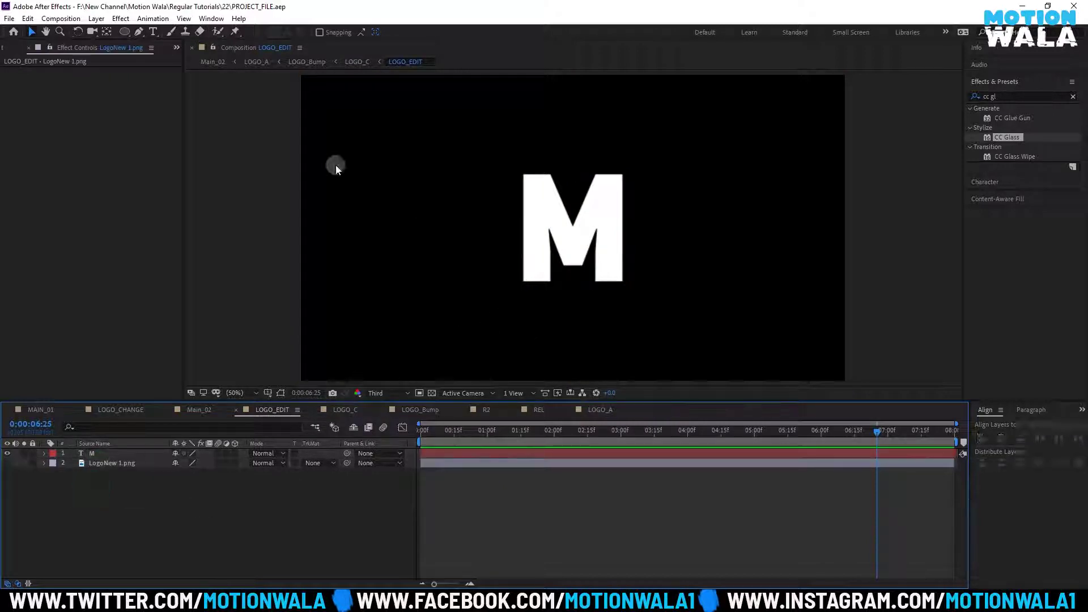
left_click(153, 31)
Stop editing the M text and lock the M layer
left_click(544, 315)
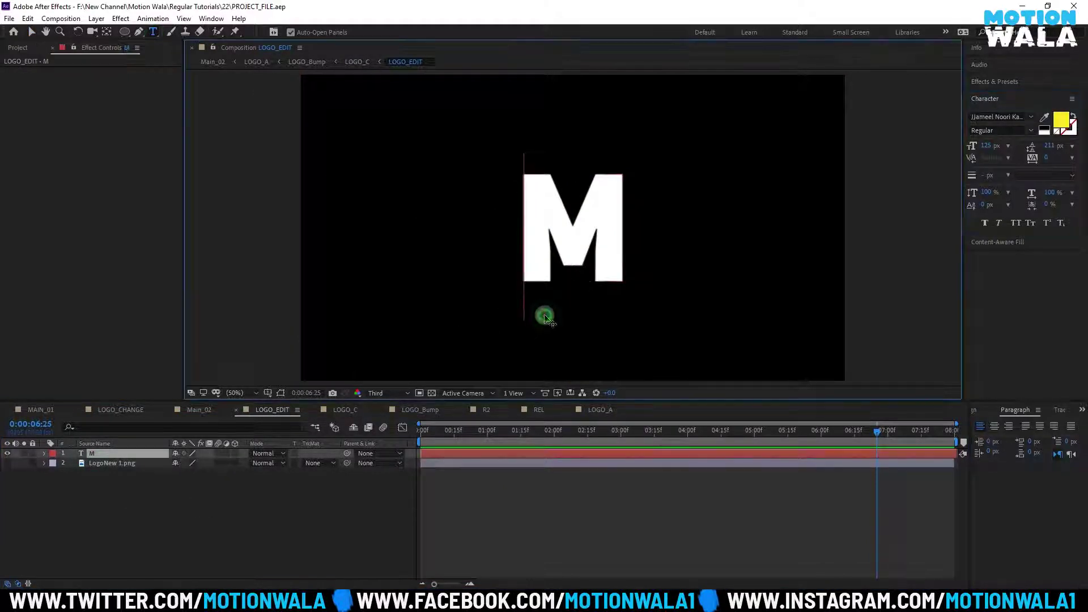
left_click(31, 32)
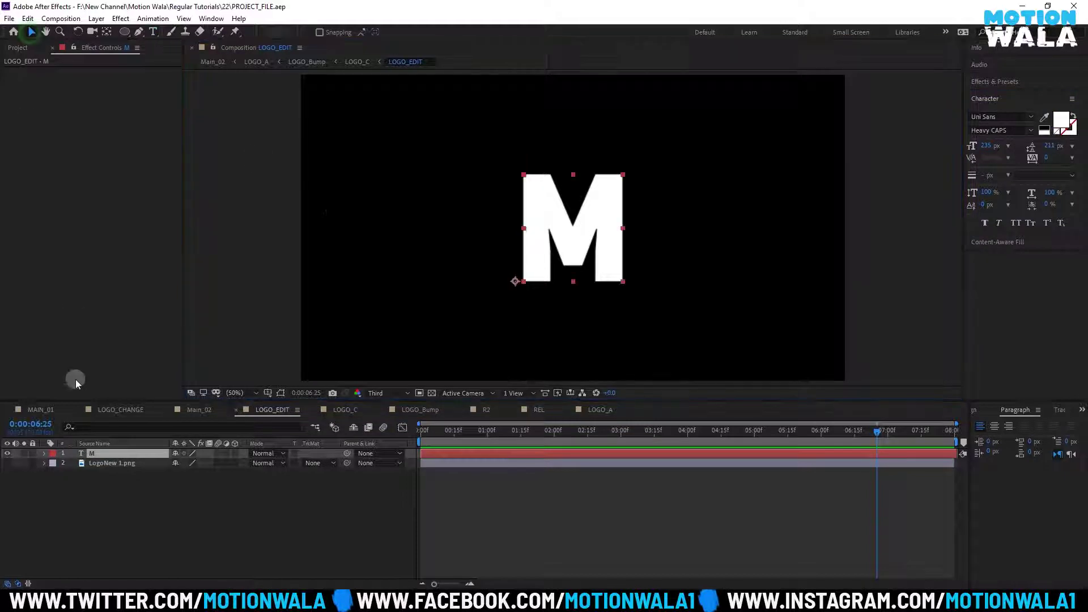
left_click(44, 454)
left_click(32, 453)
left_click(501, 353)
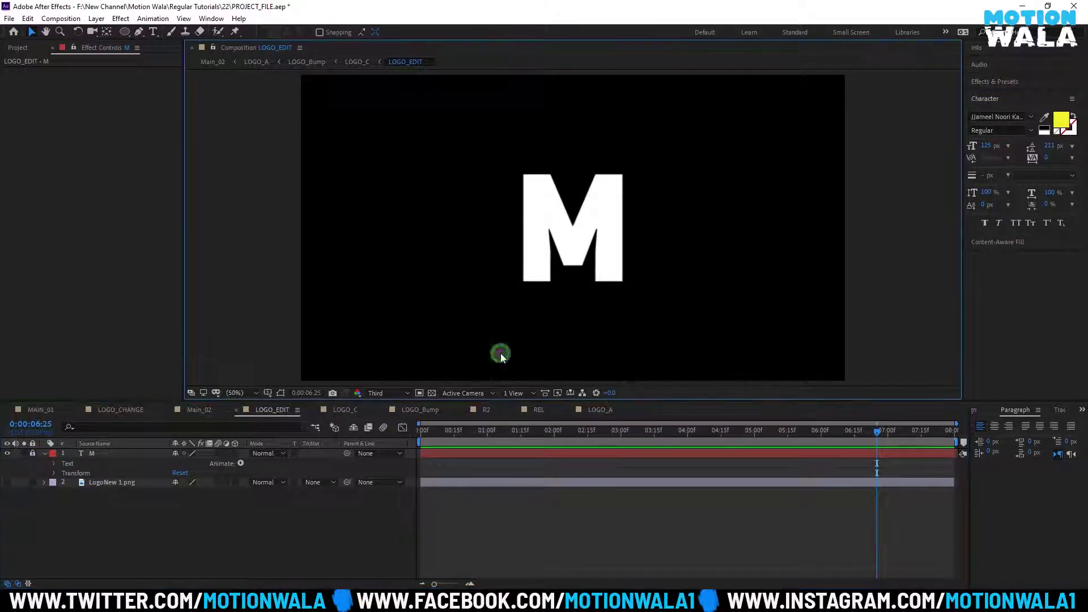
Copy the Motion Wala layer from LOGO_CHANGE and paste it into LOGO_EDIT
left_click(129, 410)
left_click(104, 453)
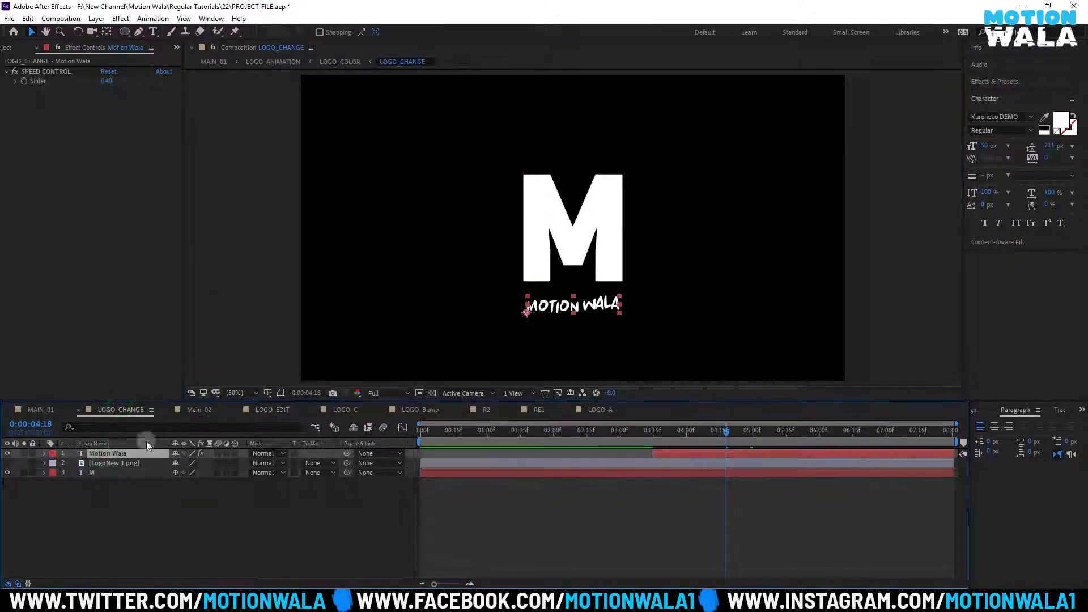
key("ctrl+c")
left_click(213, 413)
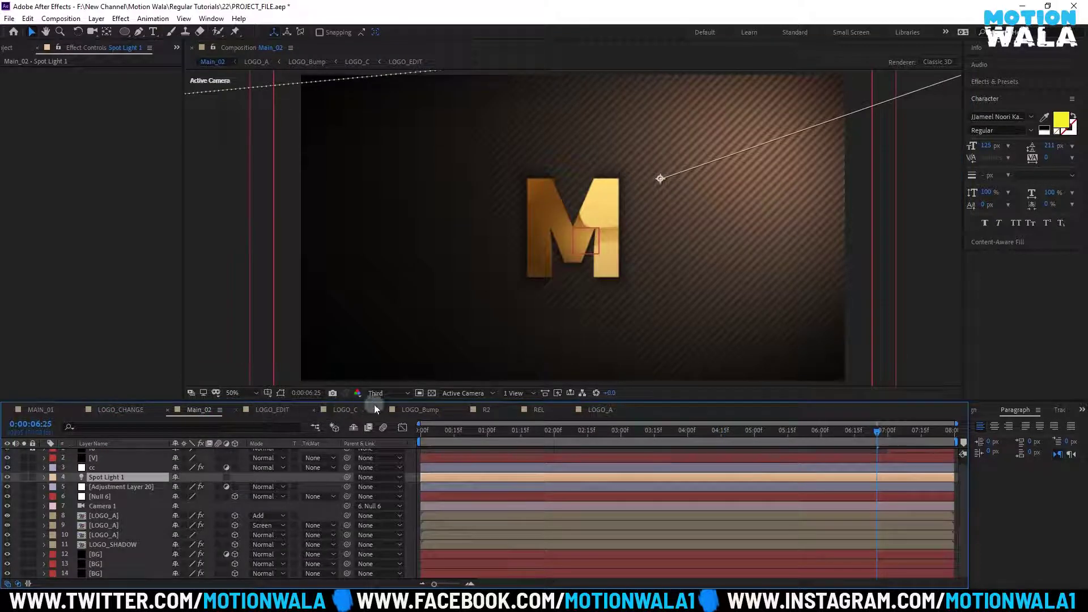
left_click(273, 410)
key("ctrl+v")
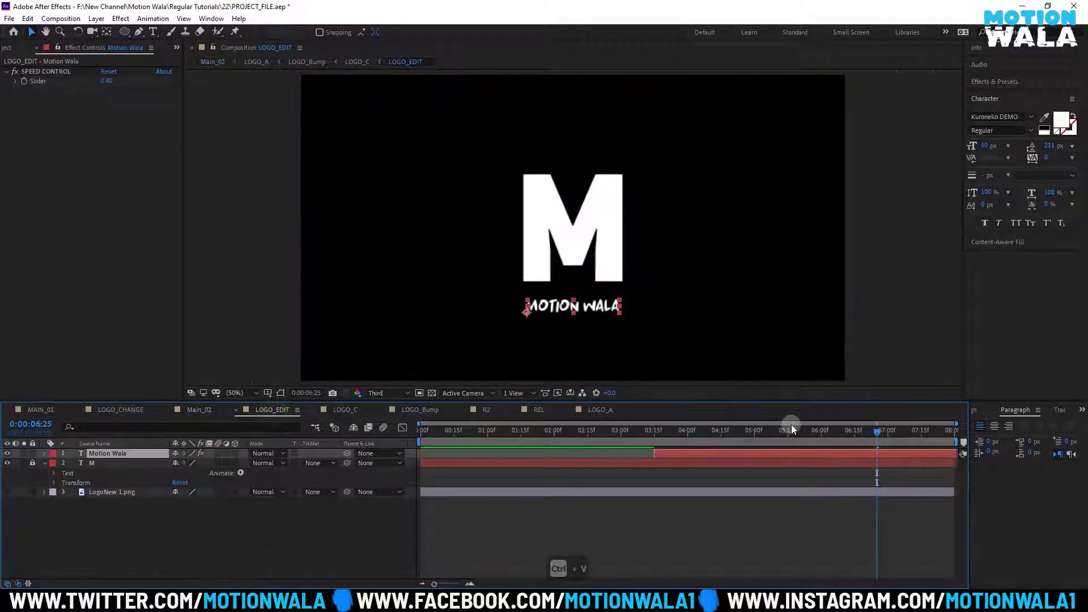
left_click(43, 463)
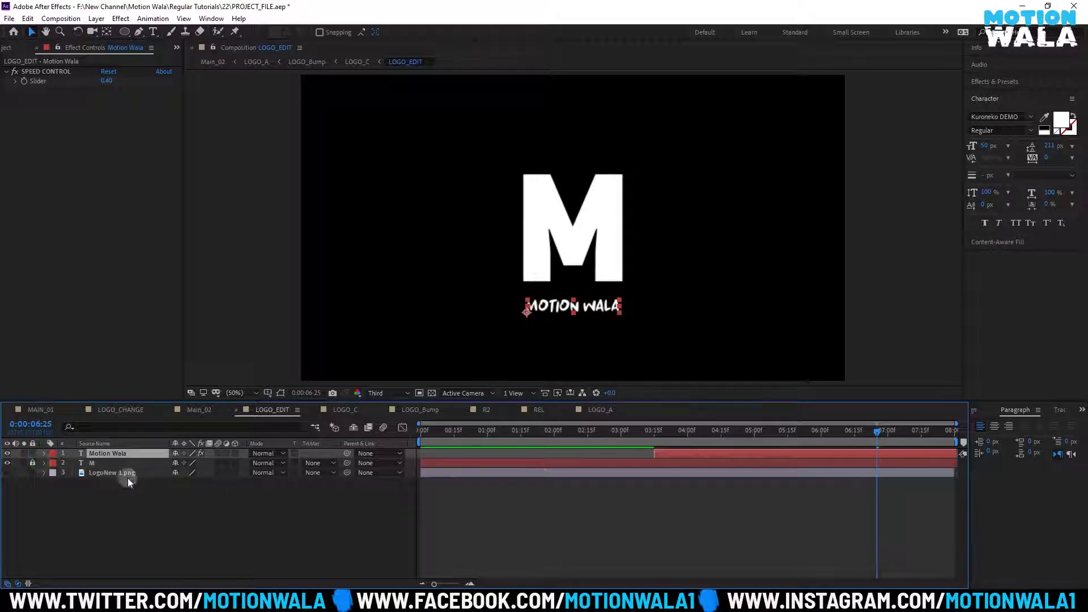
left_click_drag(653, 432, 759, 437)
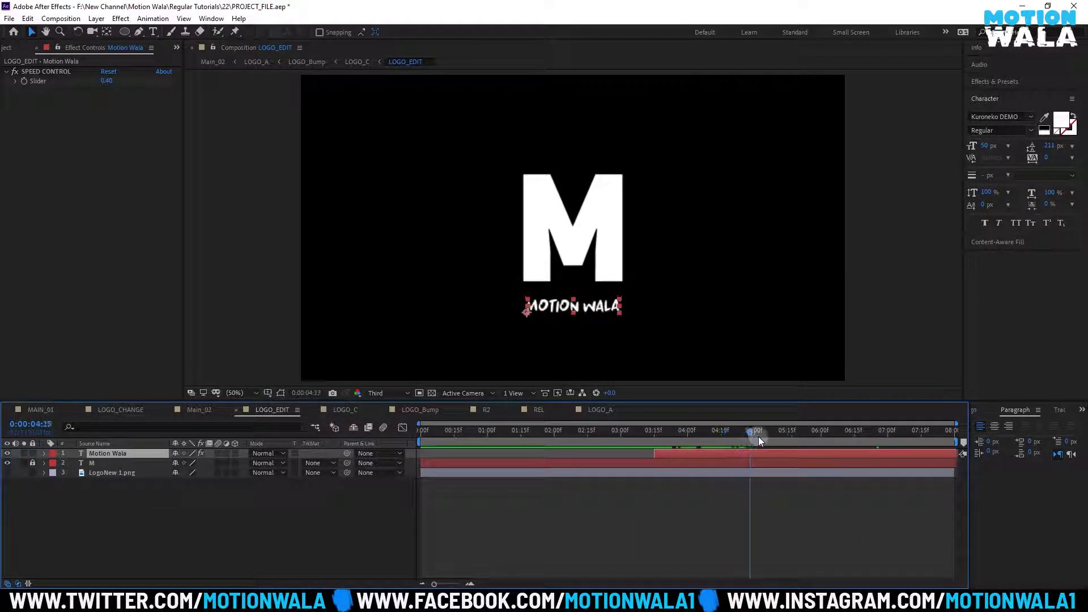
Delete the extra text animator from the Motion Wala layer
left_click(43, 454)
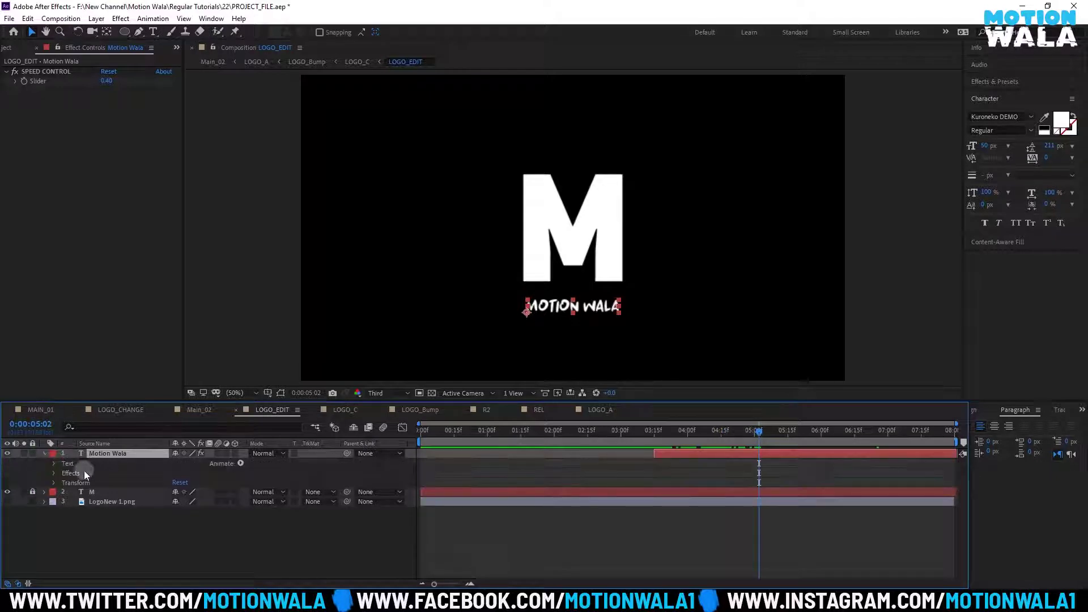
left_click(54, 464)
left_click(88, 501)
key("Delete")
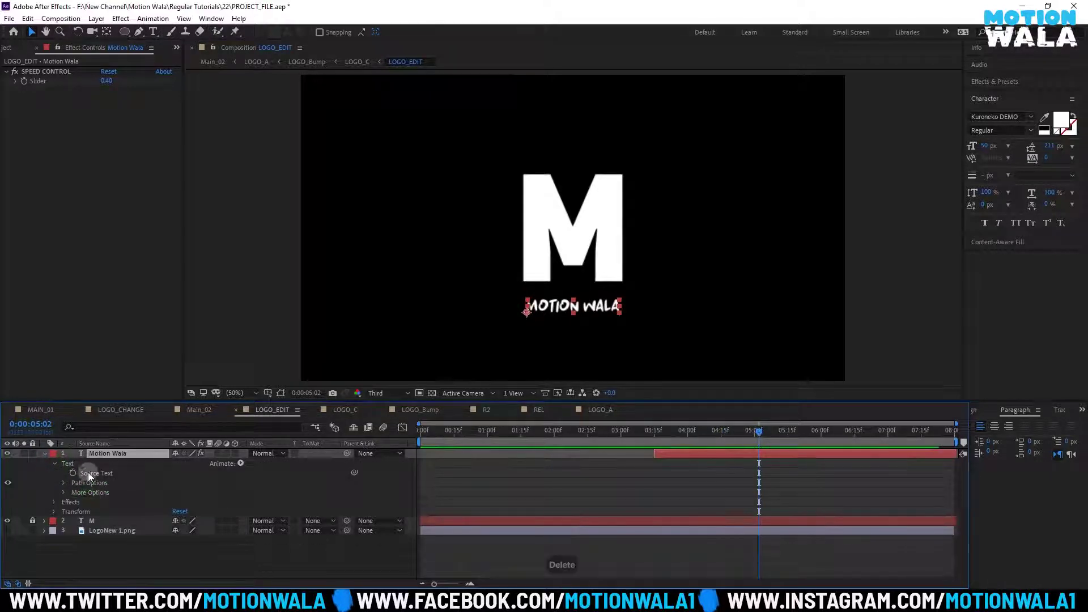
Add a Scale text animator to the MOTION WALA tagline
key("Return")
left_click(240, 463)
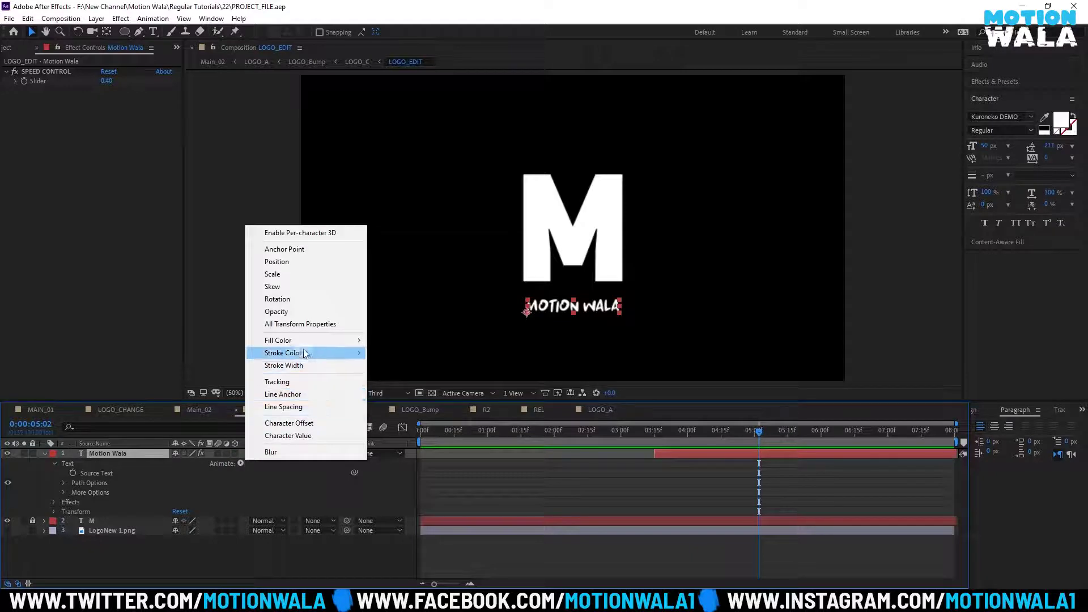
left_click(273, 274)
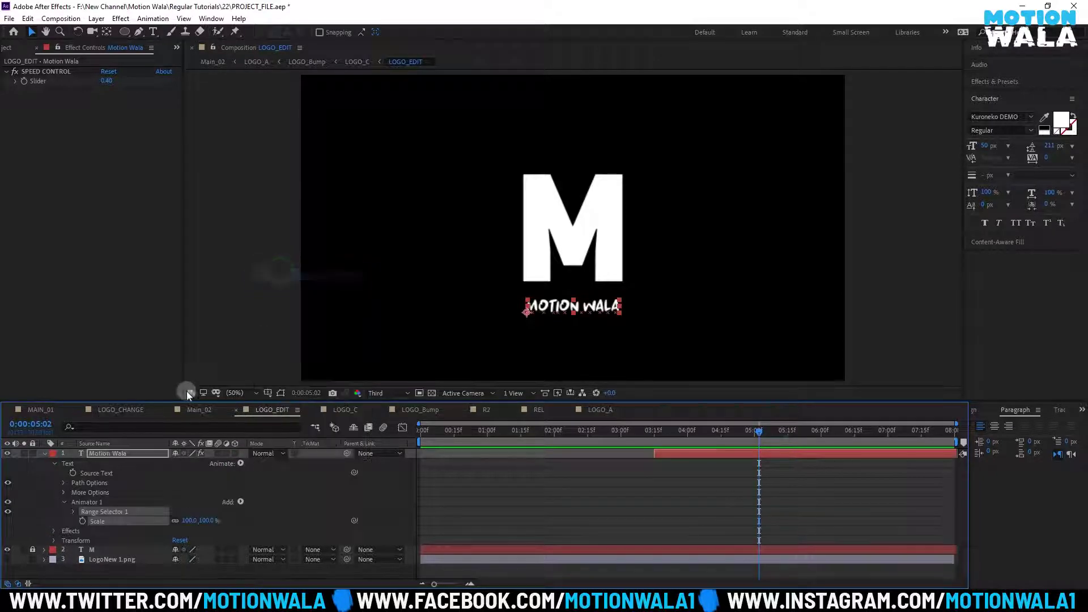
Set the tagline font size to 54 px and centre its anchor point
left_click(128, 454)
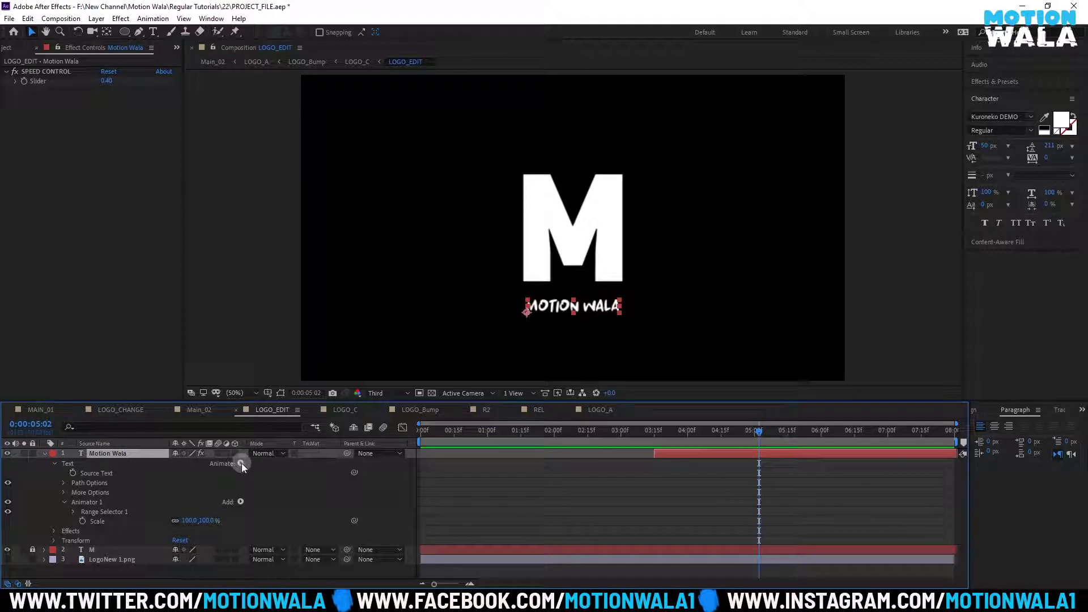
left_click(986, 145)
type("57")
key("Return")
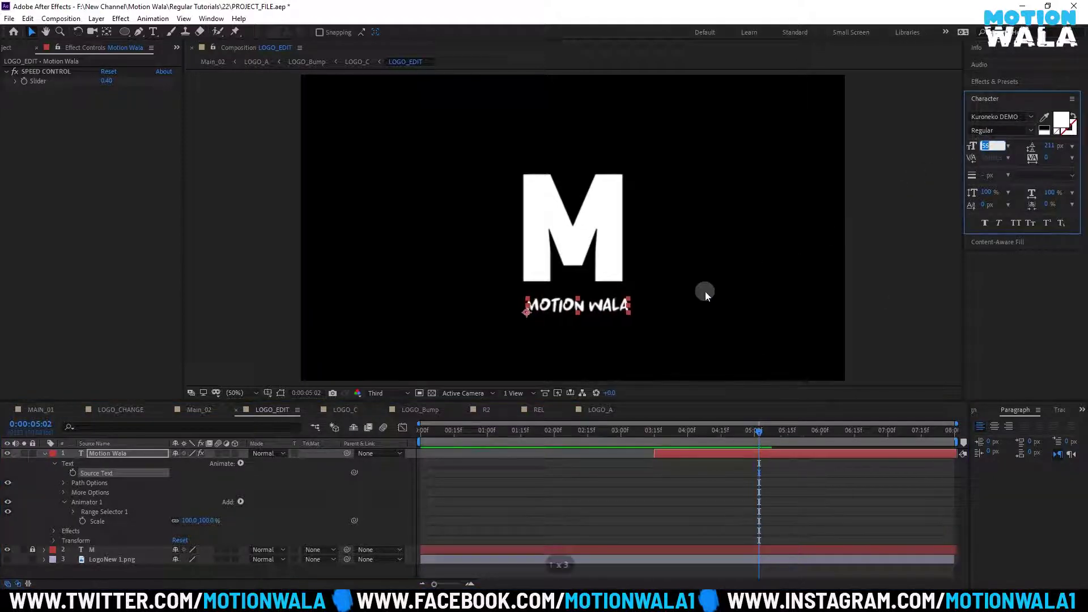
scroll(623, 308, "up", 2)
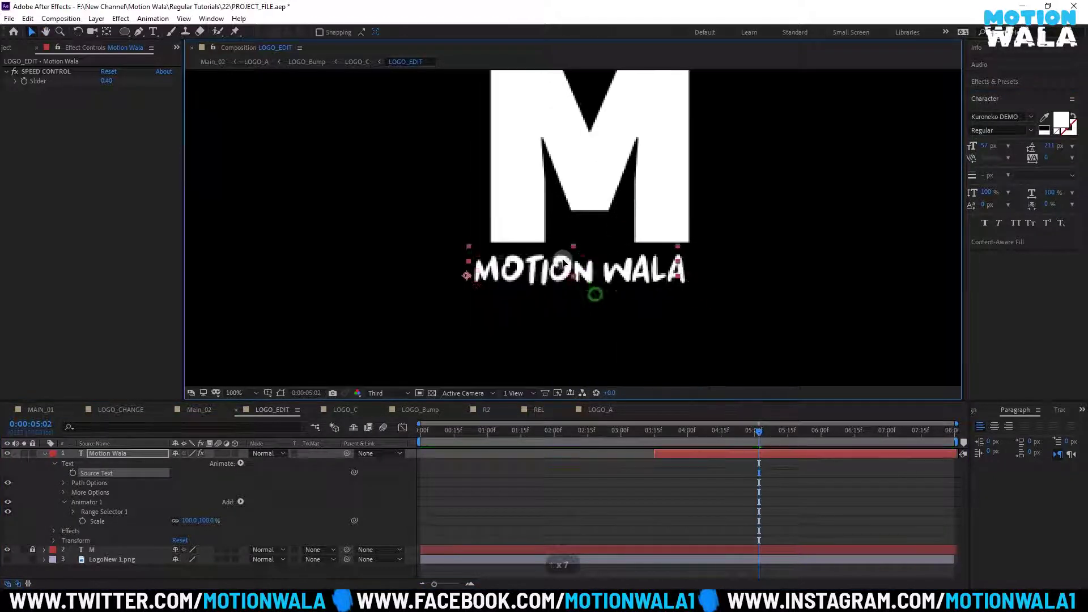
left_click(987, 146)
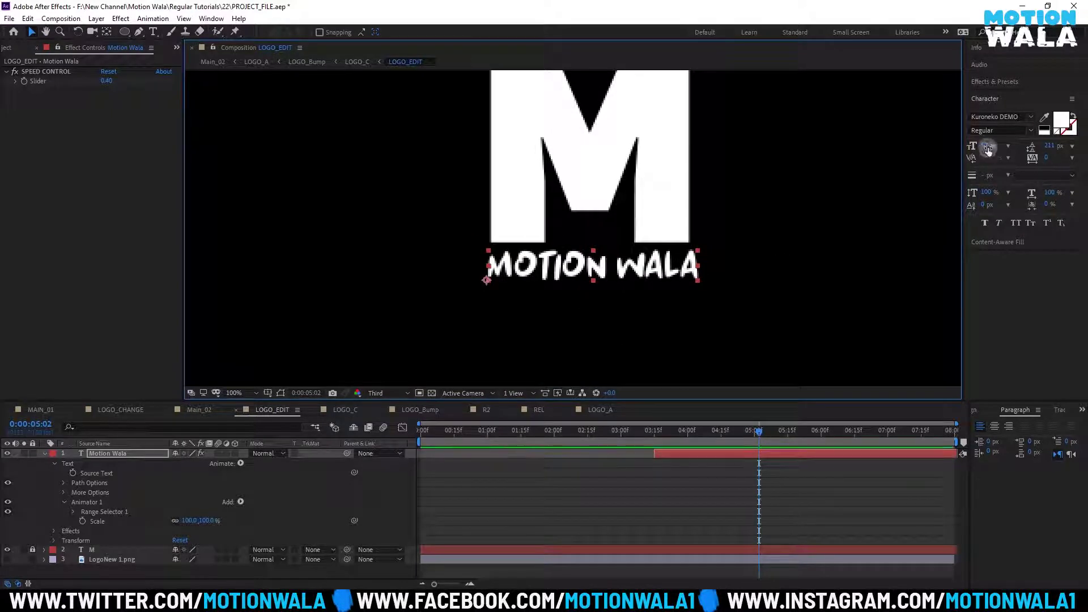
type("55")
key("Return")
key("Down")
left_click(607, 271)
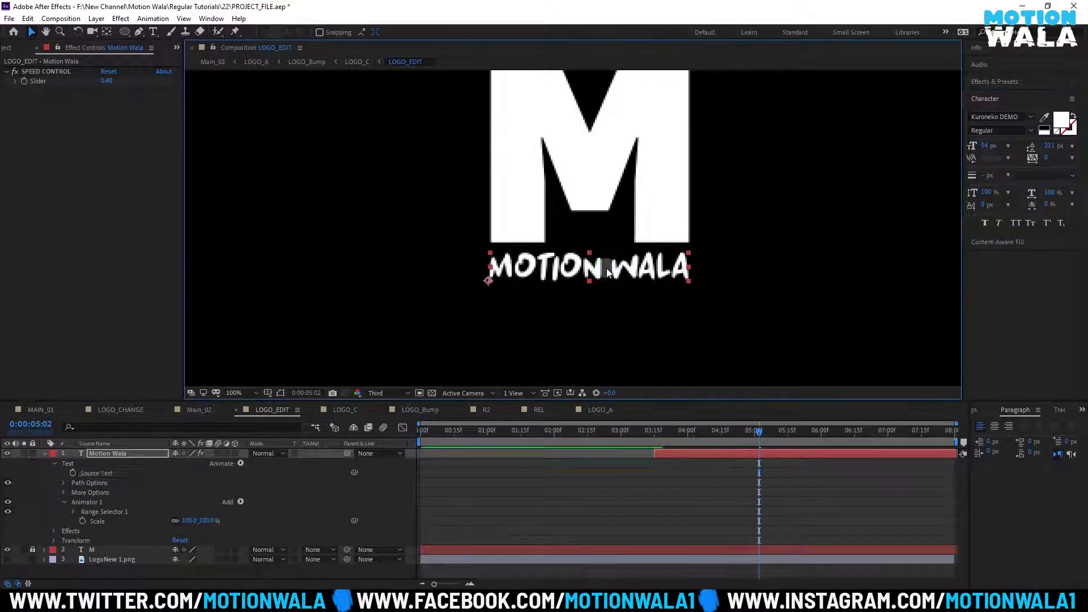
key("ctrl+alt+Home")
Add Position to Animator 1, shifting letters 50 down, with Scale at 0%
left_click(161, 485)
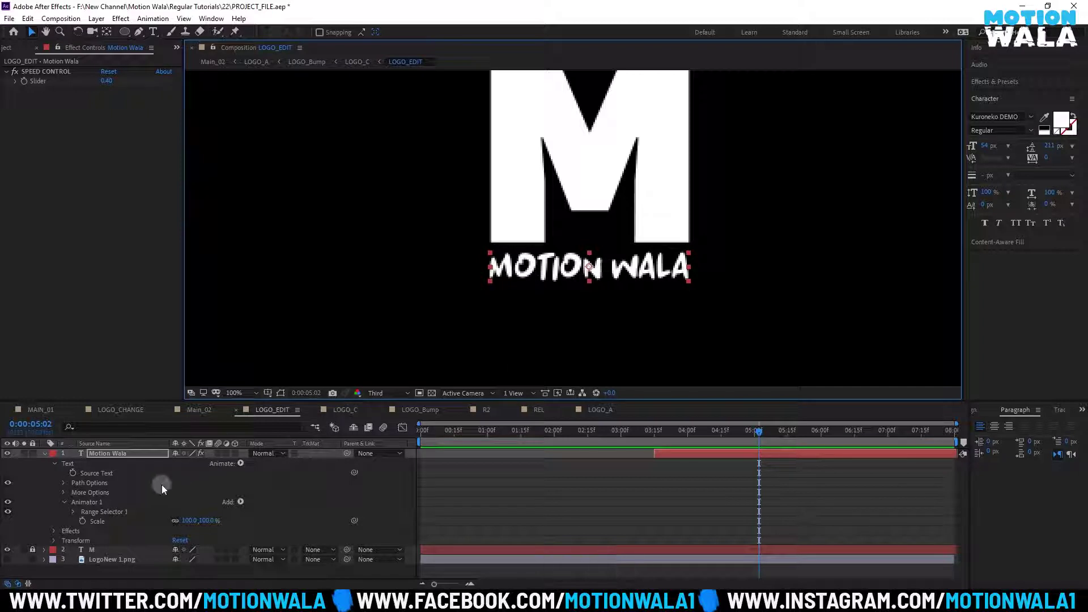
left_click(127, 446)
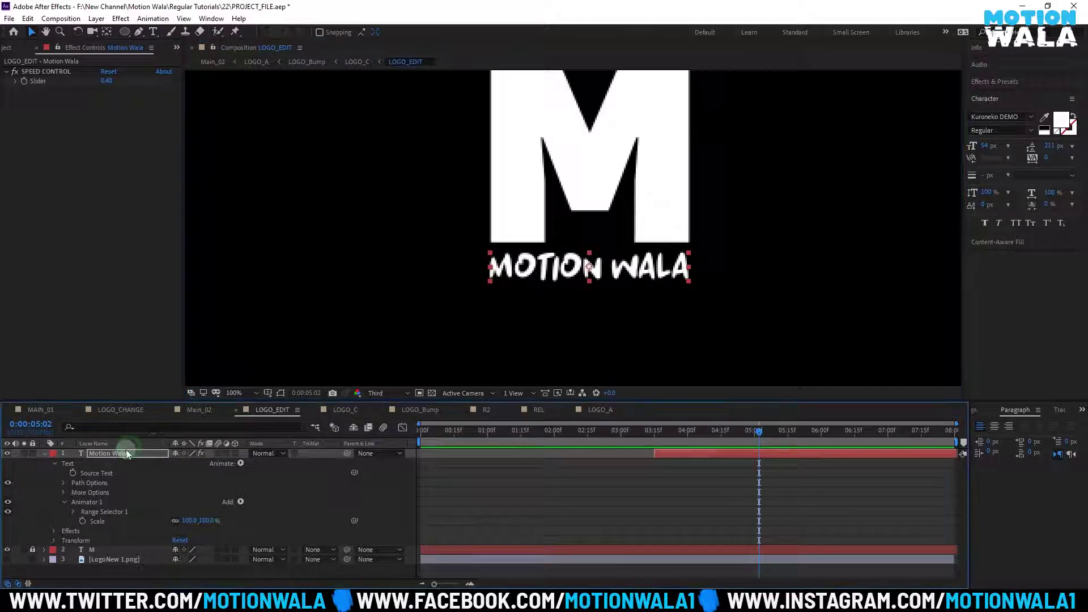
left_click(242, 463)
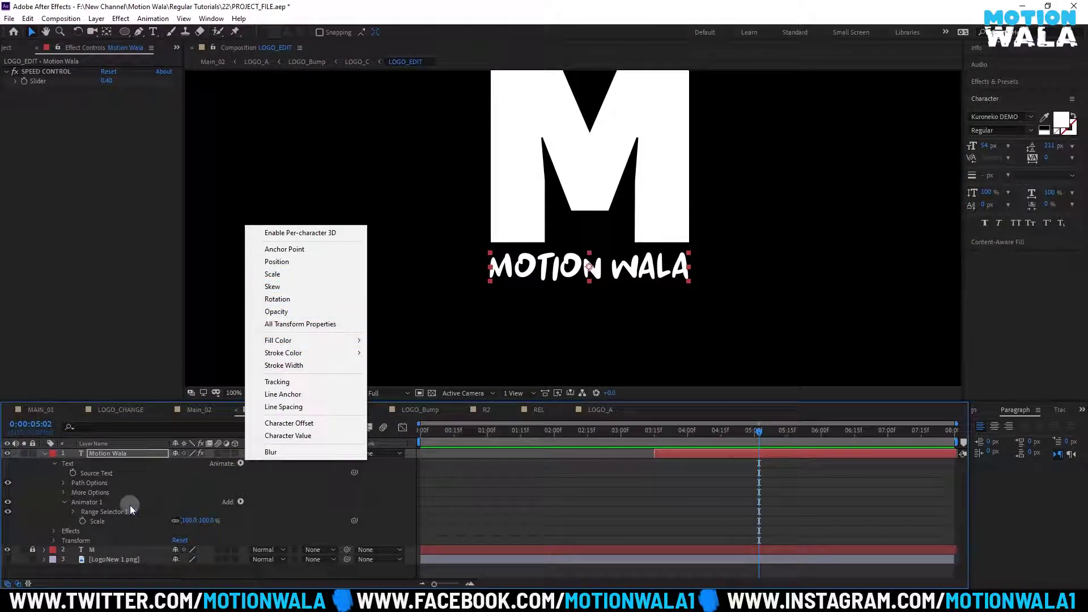
left_click(97, 502)
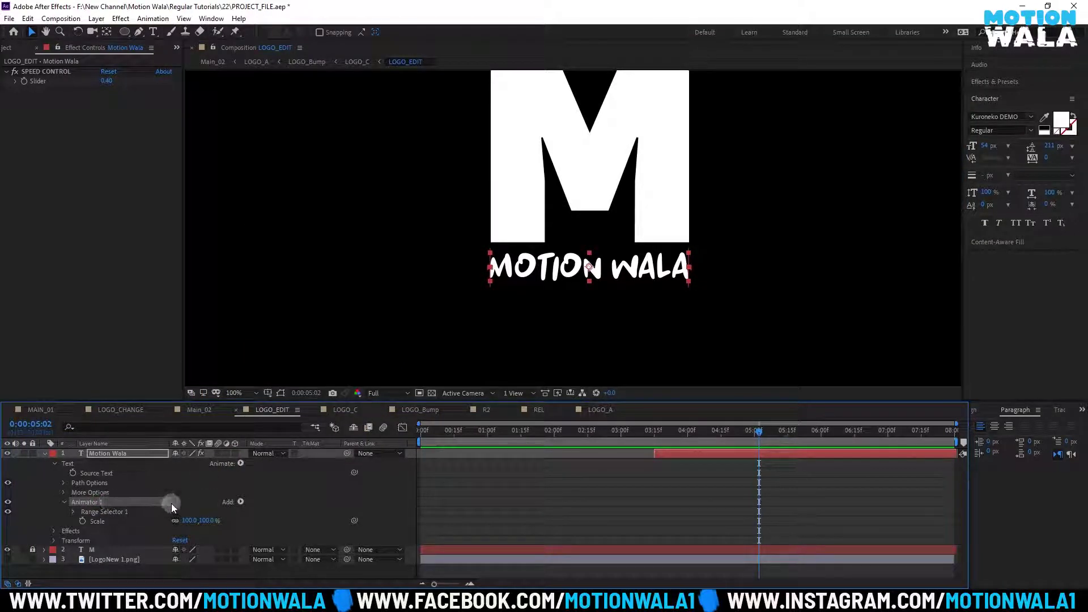
left_click(241, 502)
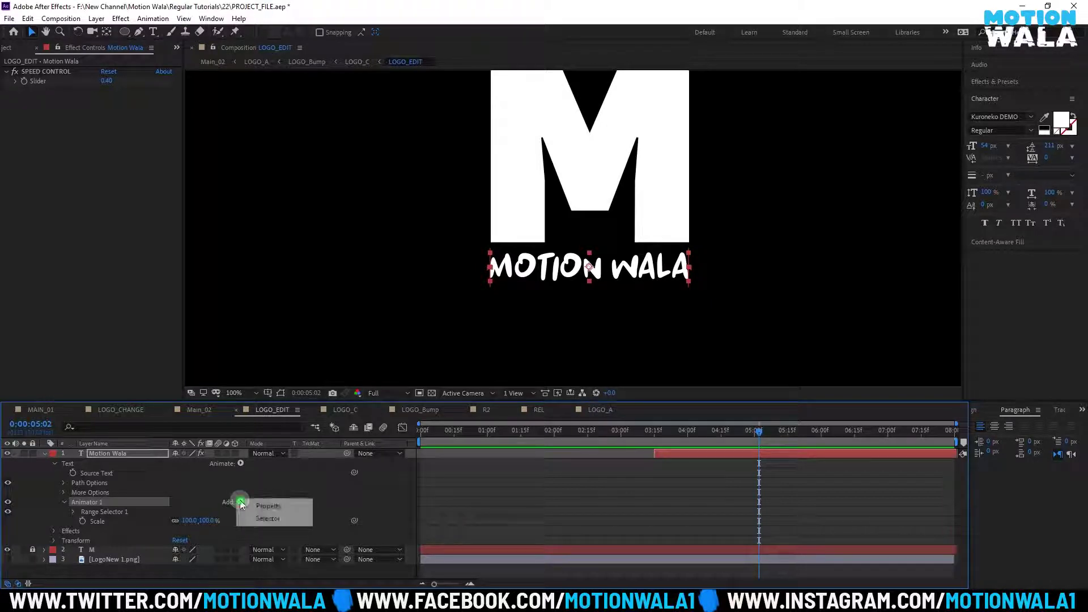
mouse_move(284, 510)
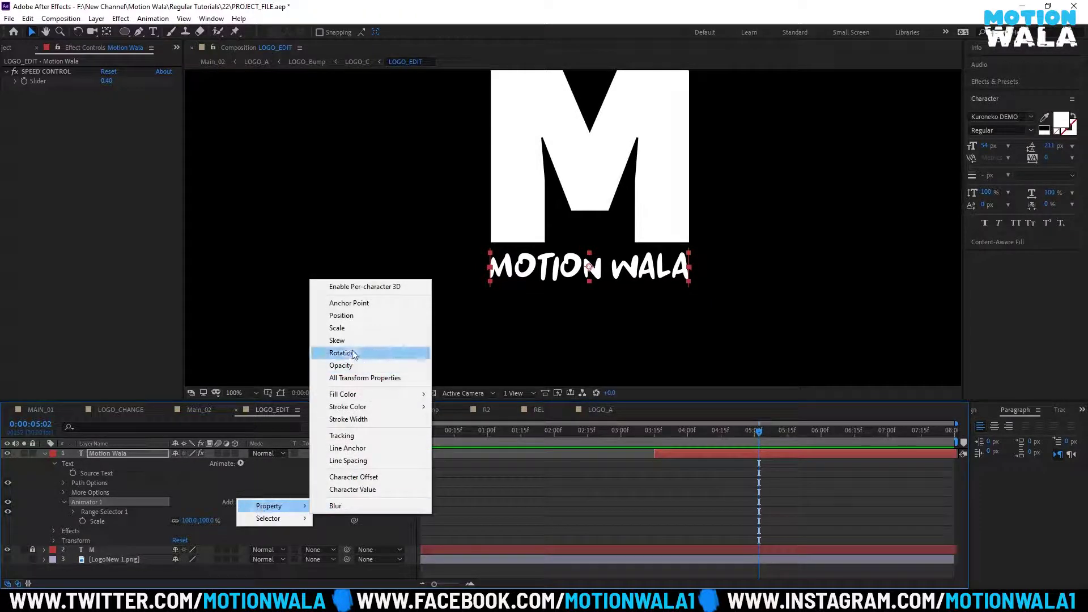
left_click(356, 316)
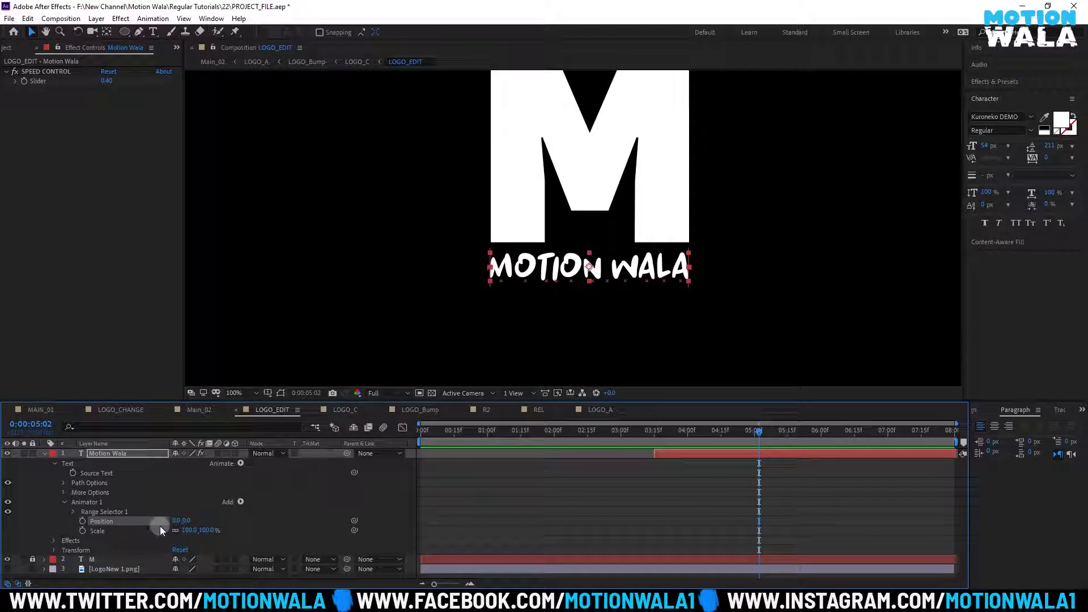
left_click_drag(187, 525, 189, 521)
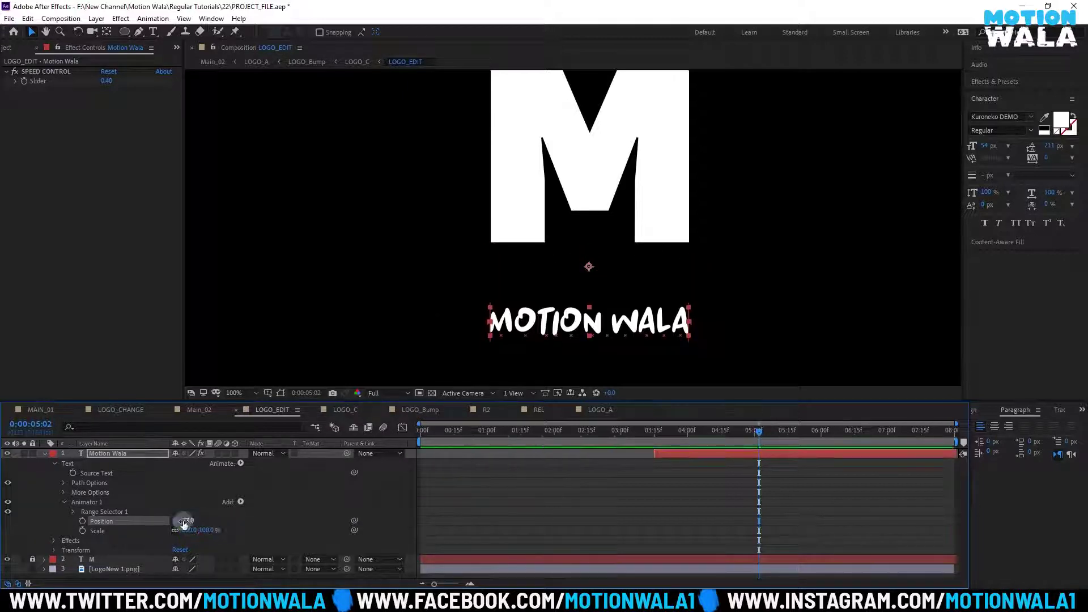
type("50")
key("Return")
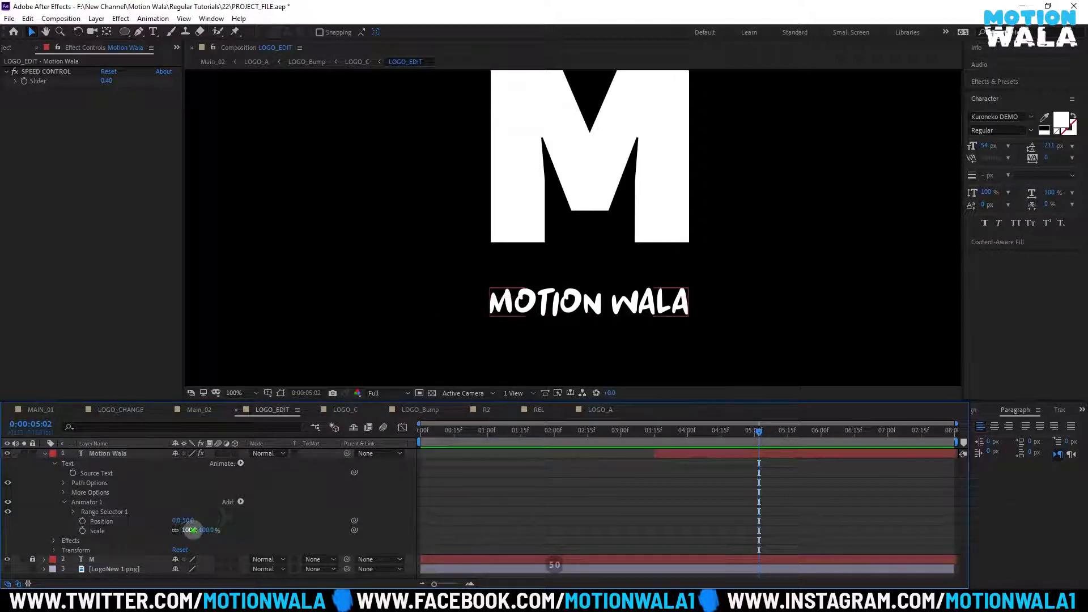
type("0")
key("Return")
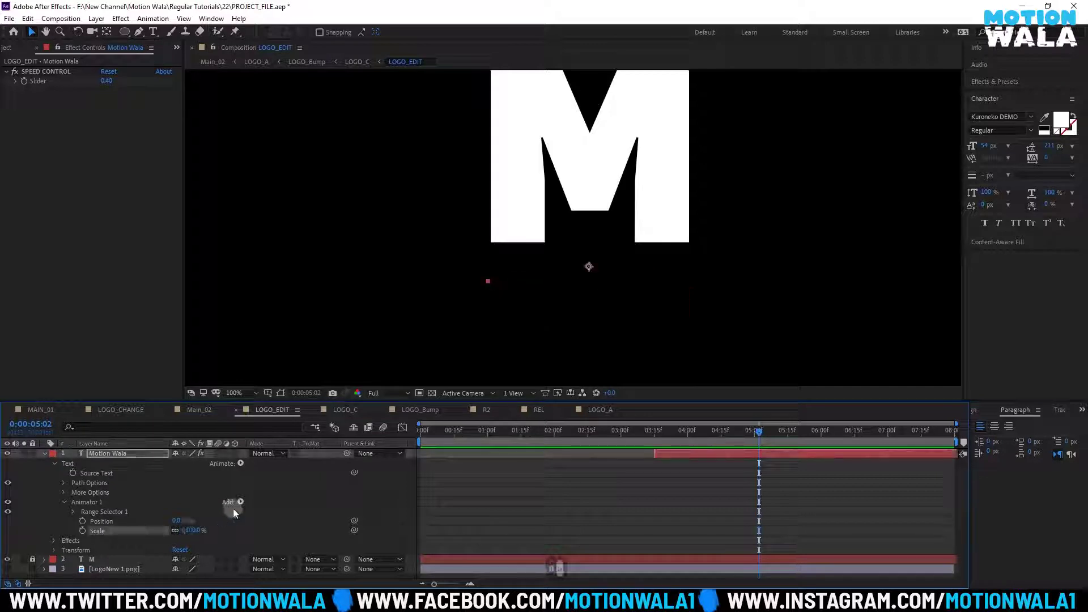
Add Opacity at 0% to Animator 1 and change the Position offset to 0,60
left_click(240, 502)
mouse_move(264, 505)
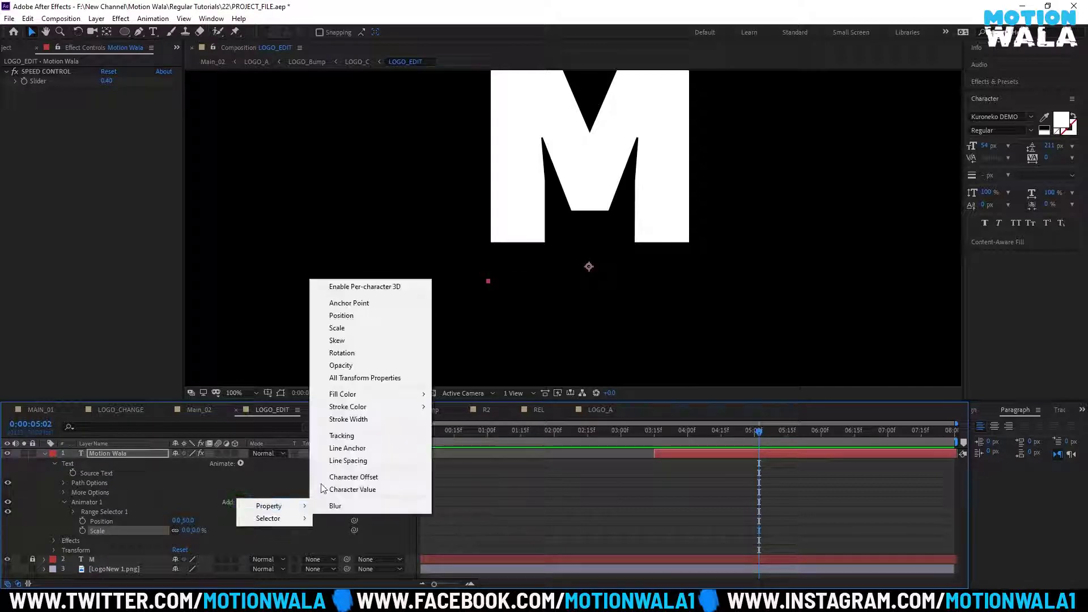
left_click(350, 366)
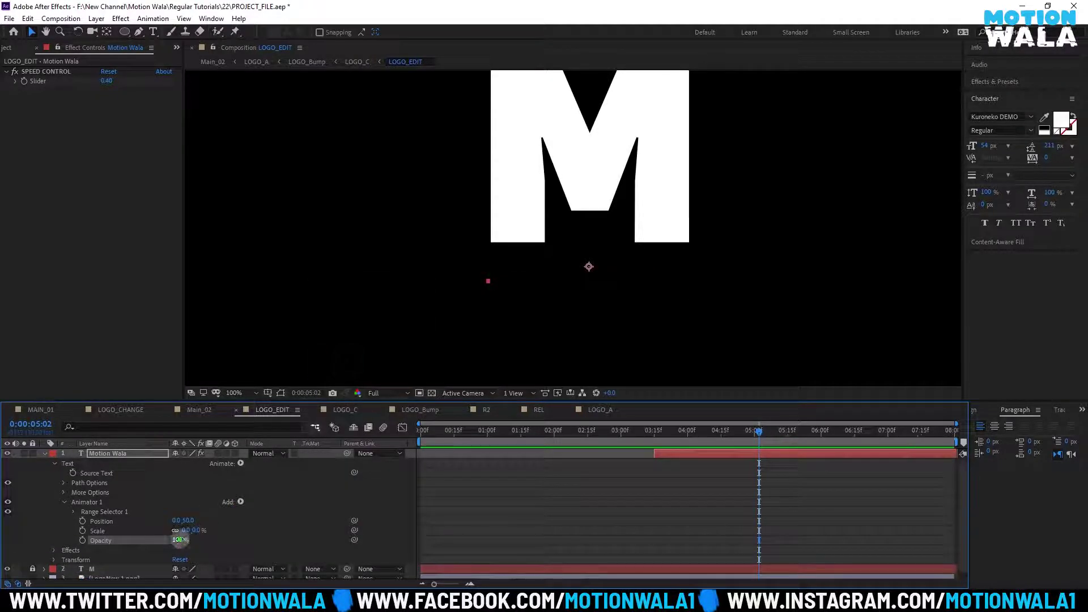
type("0")
left_click(189, 520)
type("60")
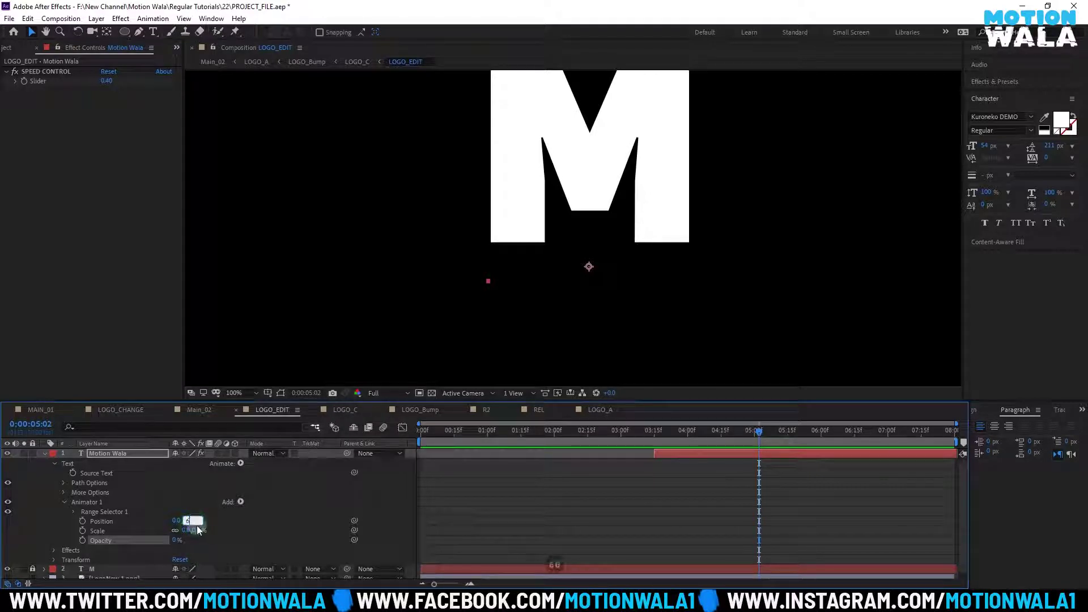
left_click(14, 531)
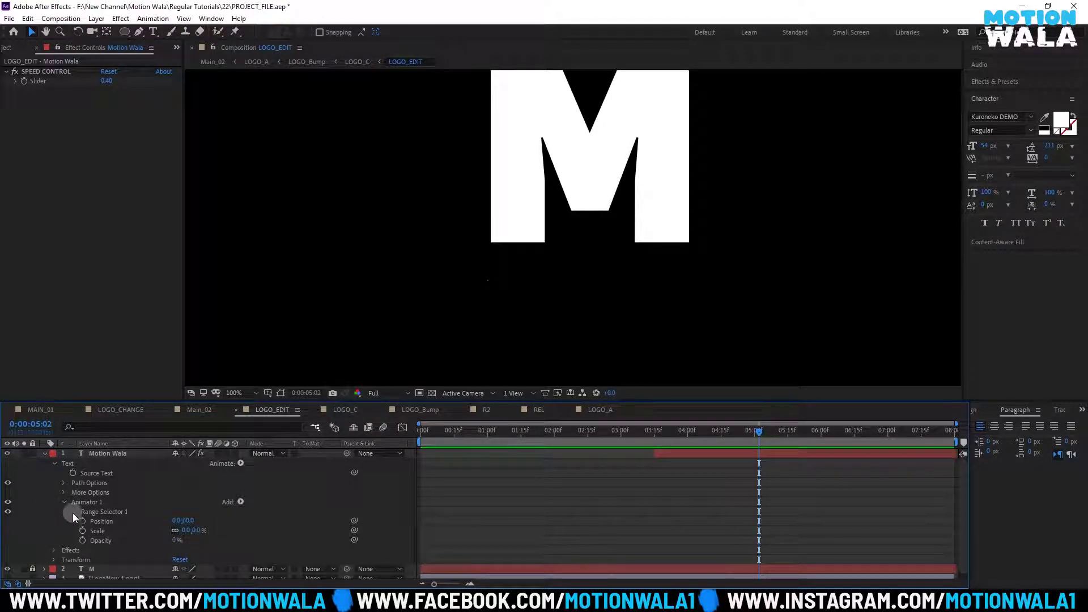
Keyframe Range Selector Start from 0% at 3:15 up to 100%
left_click(669, 454)
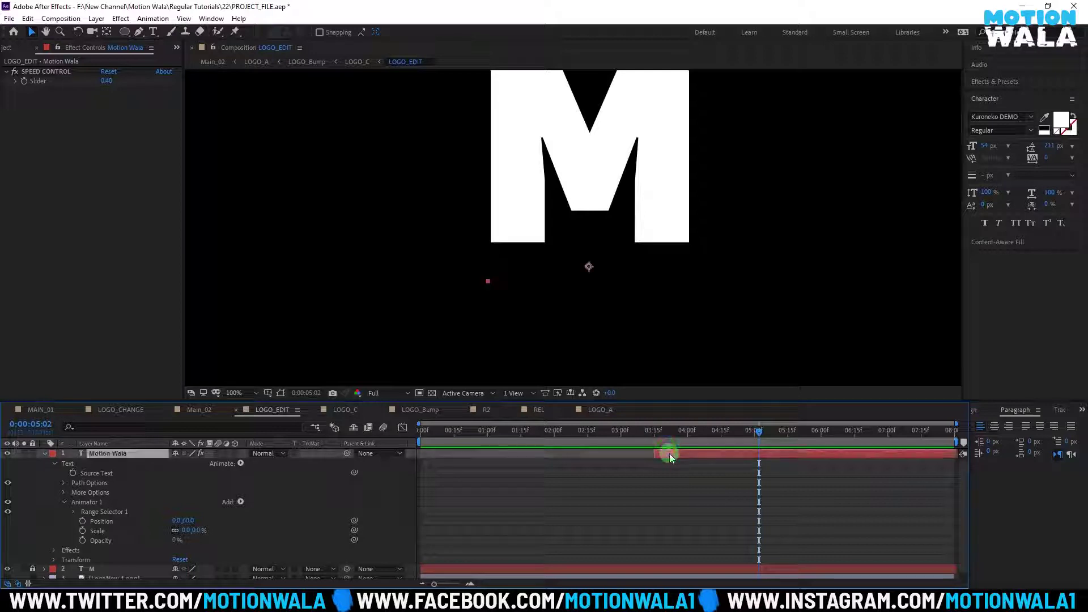
key("i")
left_click(75, 512)
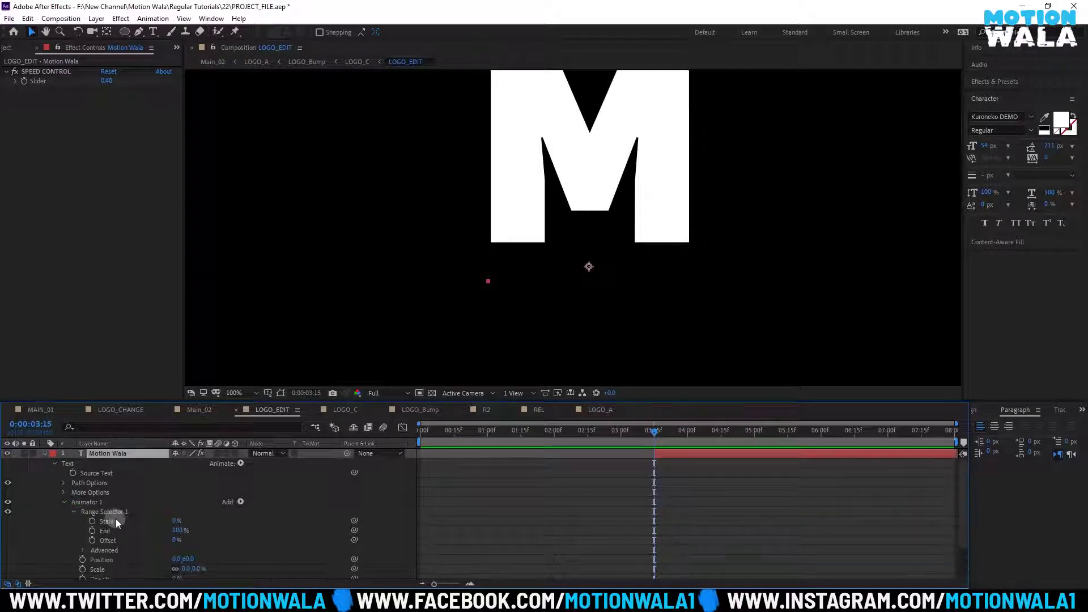
left_click(91, 521)
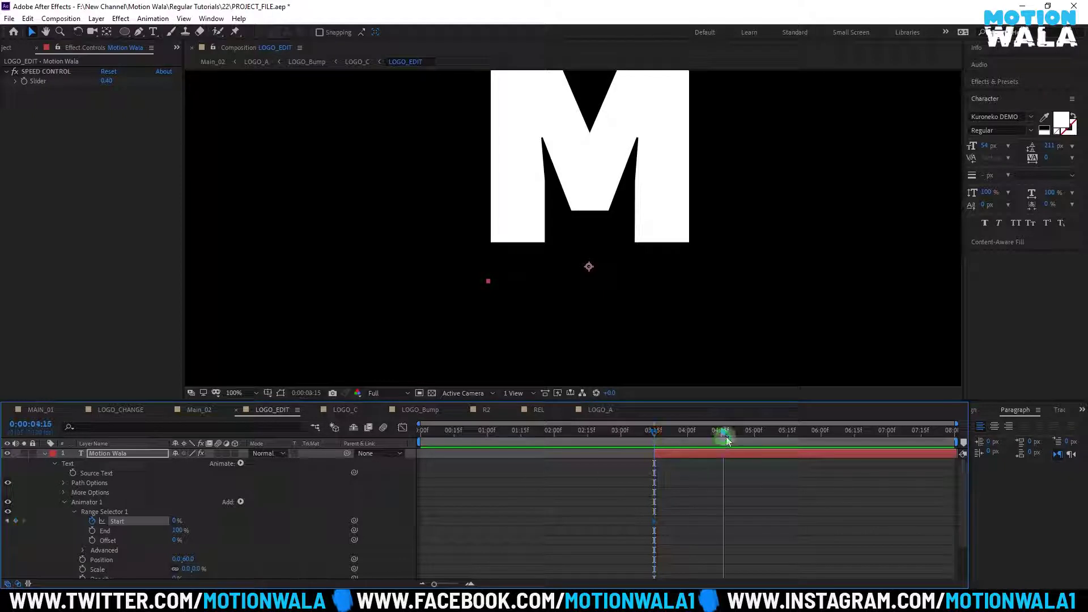
left_click_drag(727, 441, 754, 437)
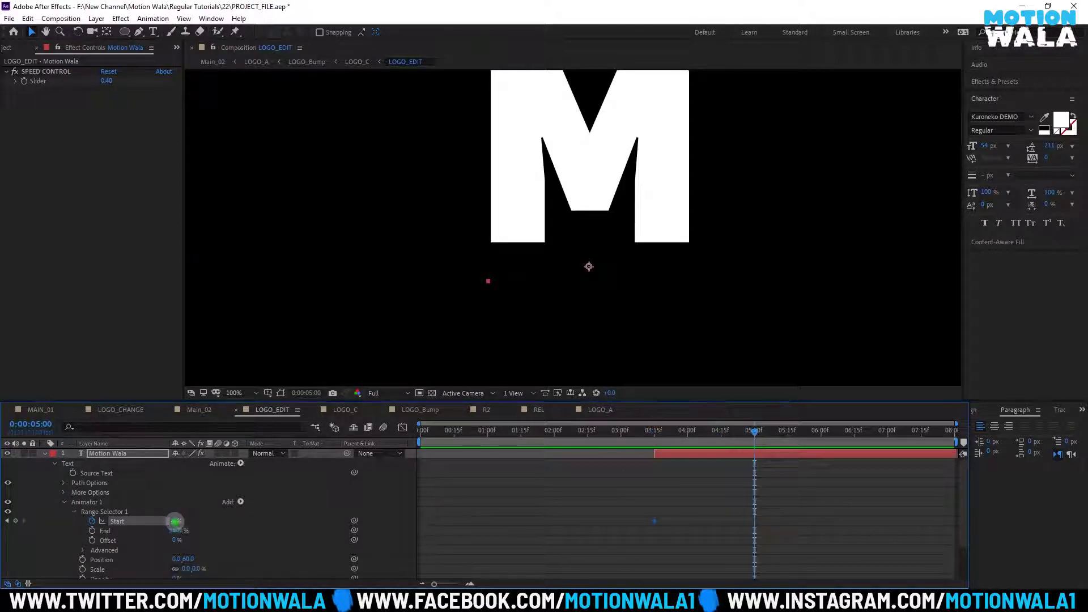
left_click_drag(179, 522, 297, 514)
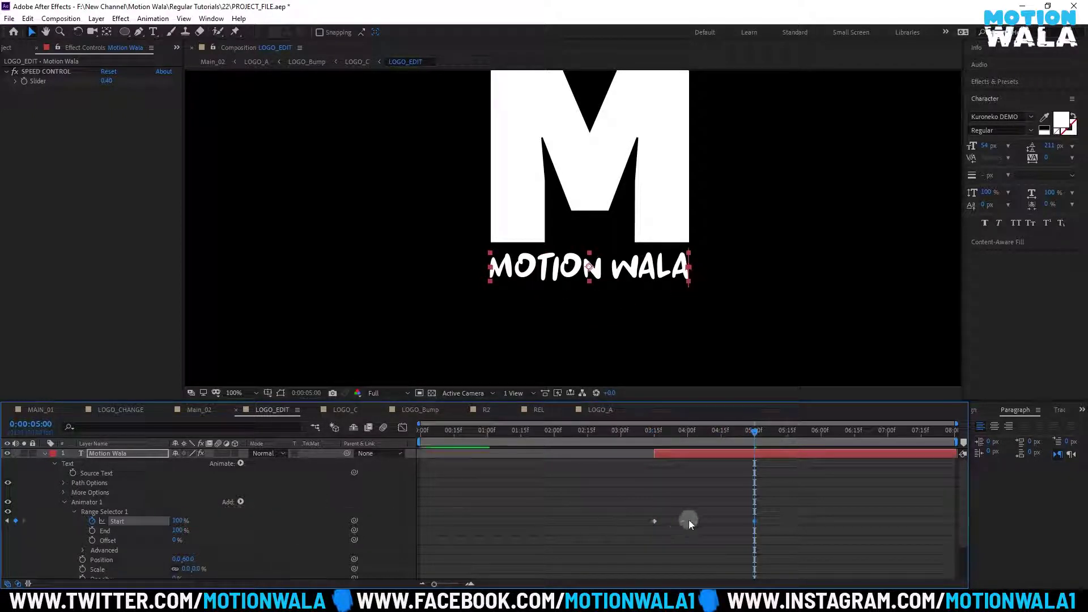
key("u")
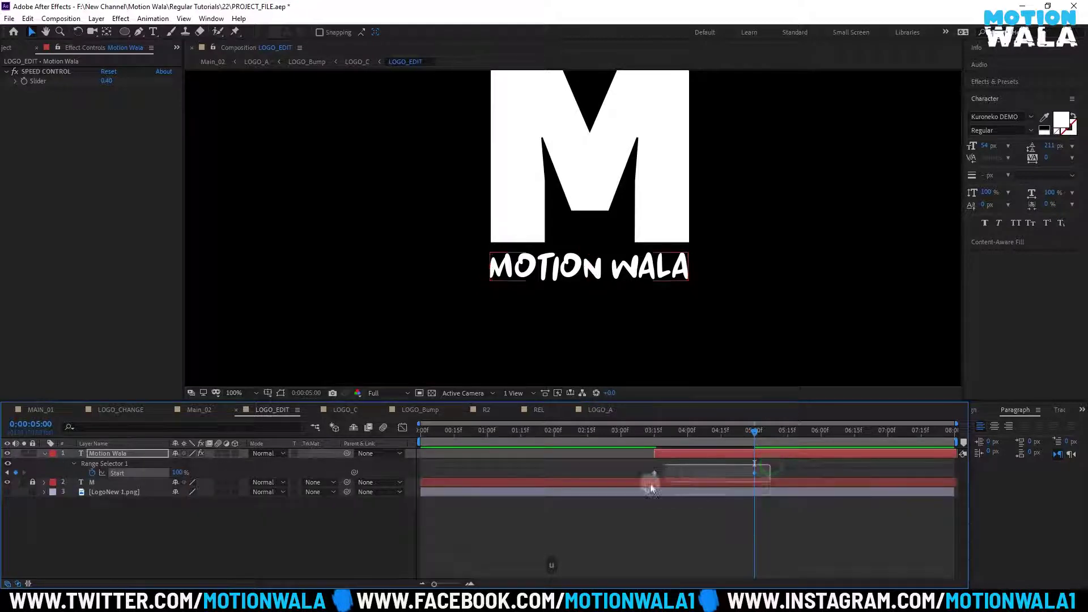
Ease the Start keyframes in the speed graph and move the last one to 6:00
left_click(400, 429)
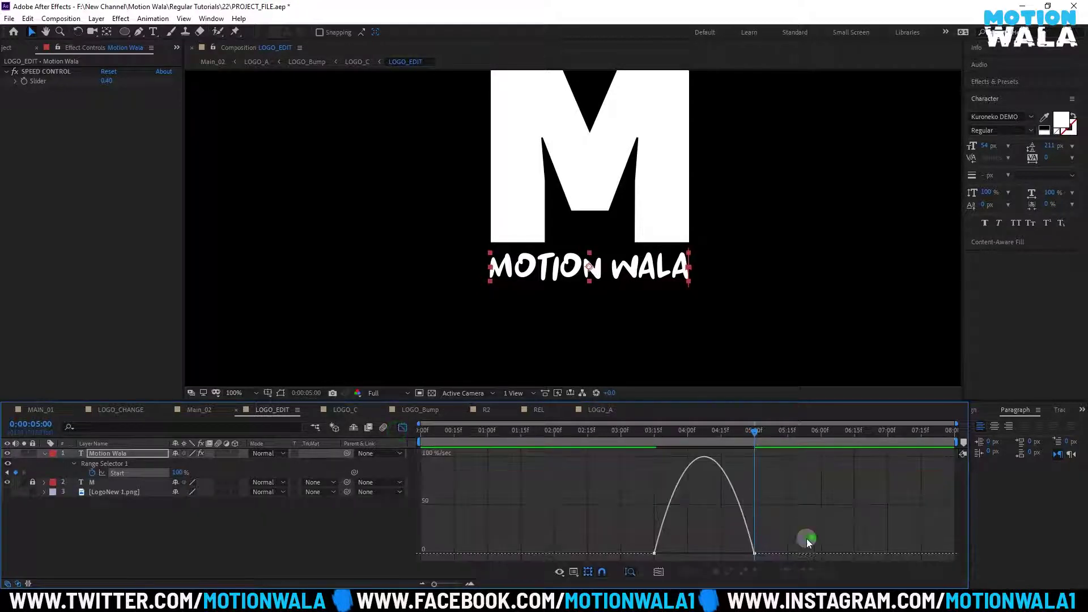
left_click_drag(737, 555, 680, 553)
left_click_drag(665, 441, 646, 445)
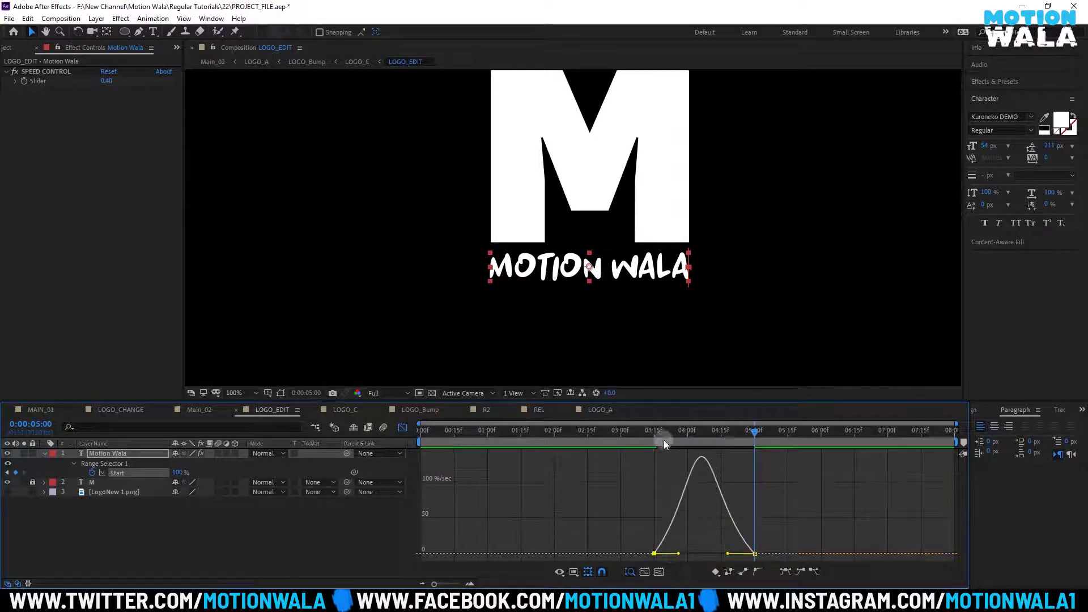
key("space")
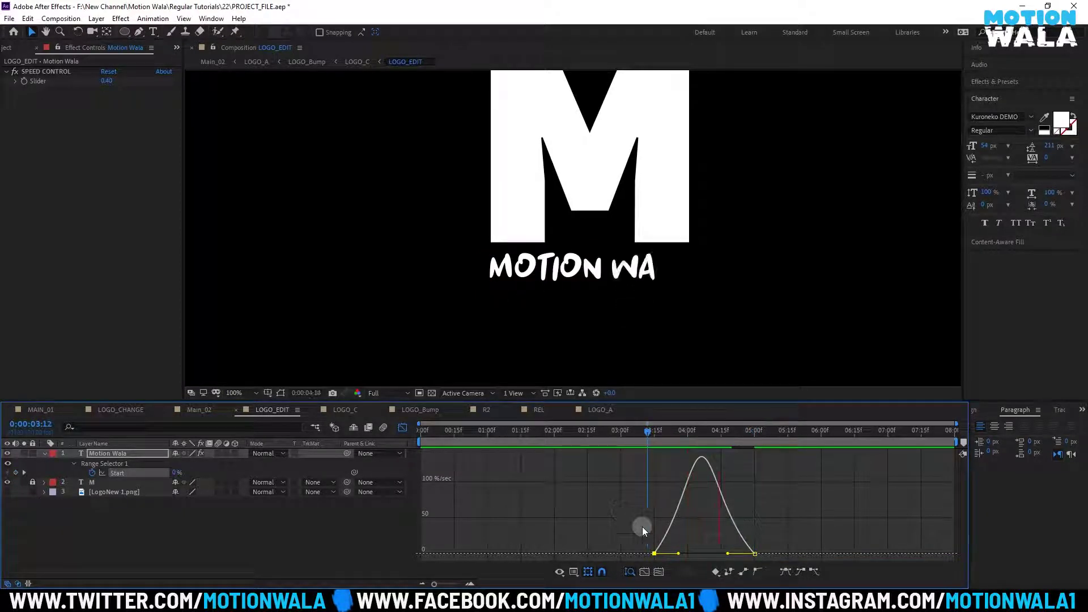
left_click(821, 440)
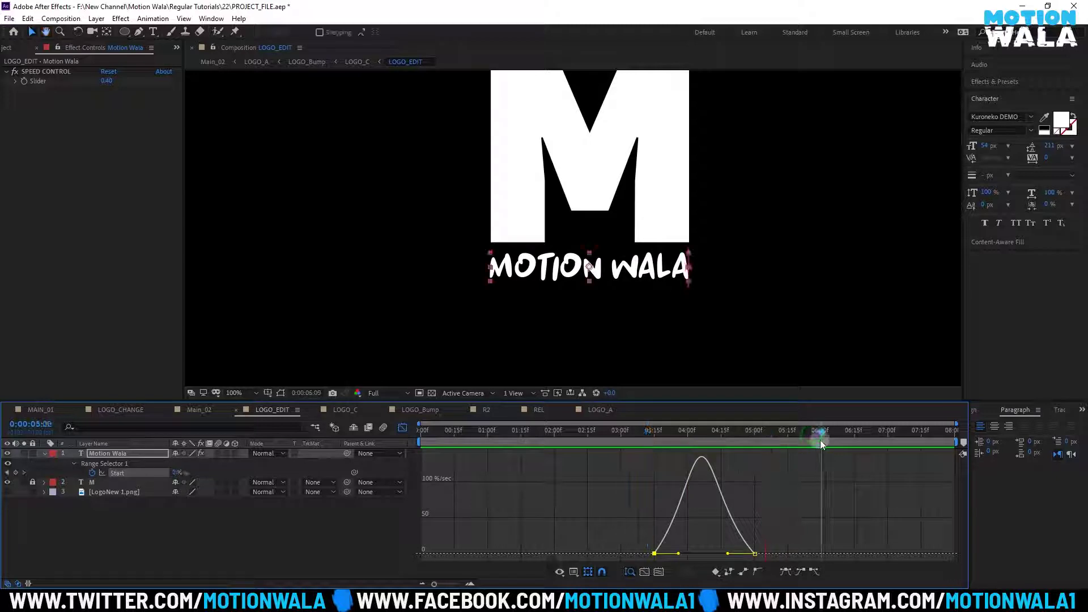
left_click_drag(755, 555, 821, 553)
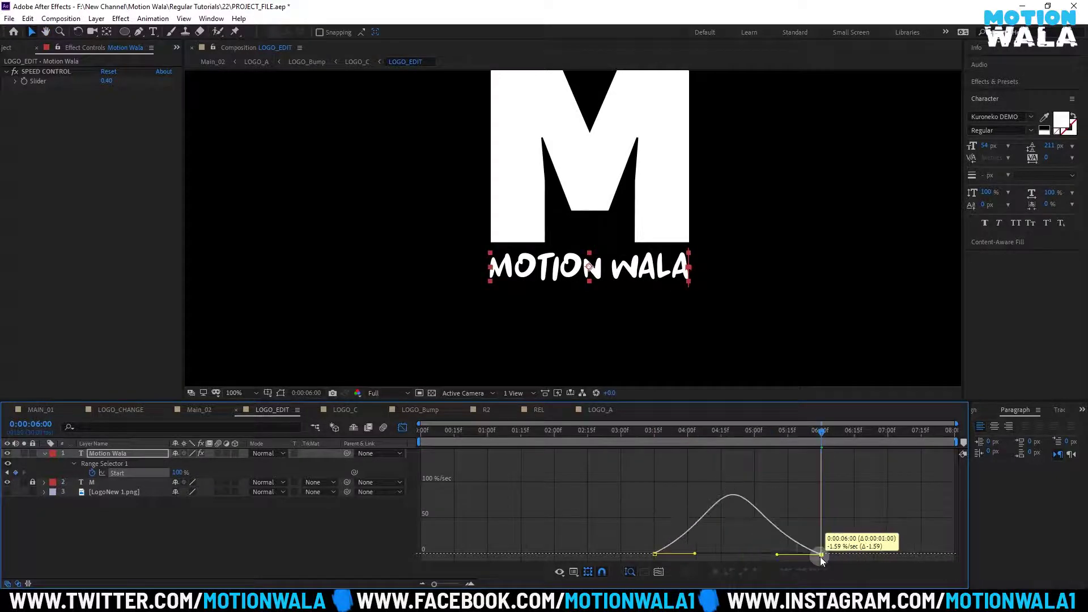
left_click(700, 432)
left_click_drag(671, 438, 606, 445)
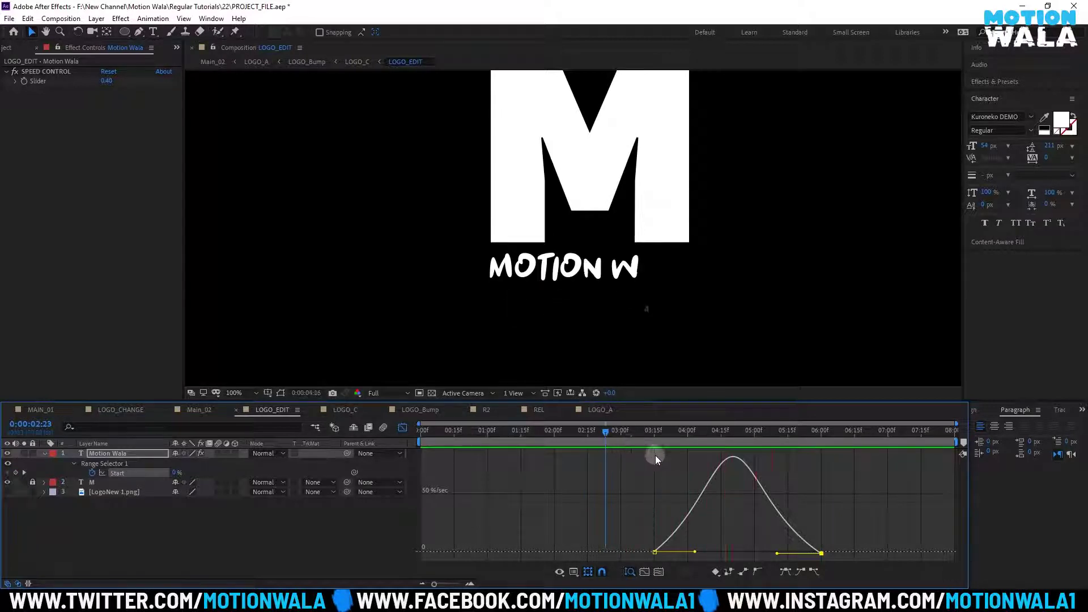
Play back the type-on, set the viewer to 50% magnification, and save the project
left_click(403, 427)
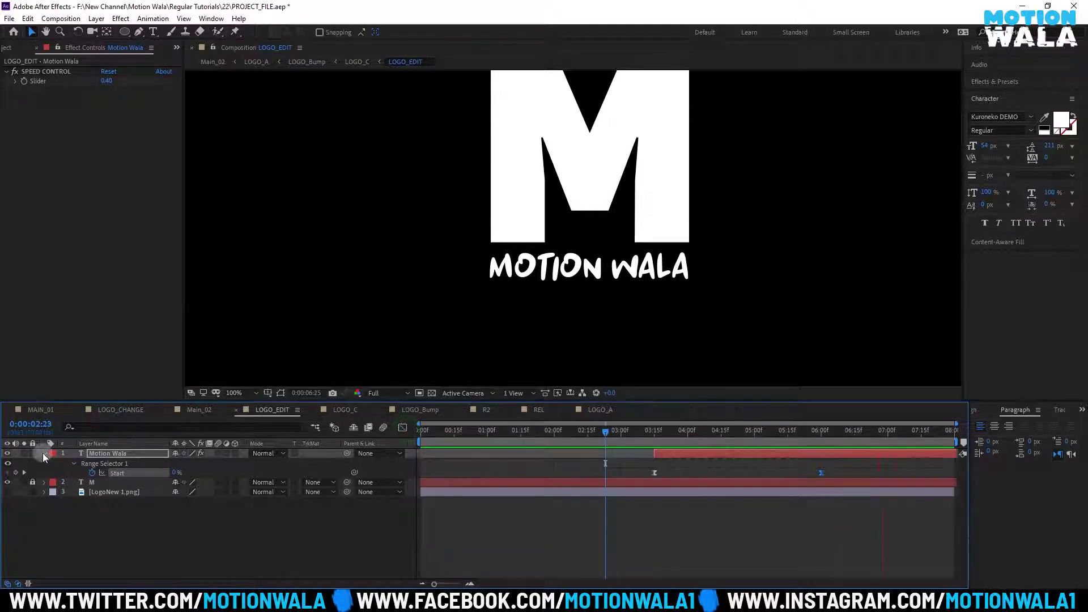
left_click(44, 453)
key("space")
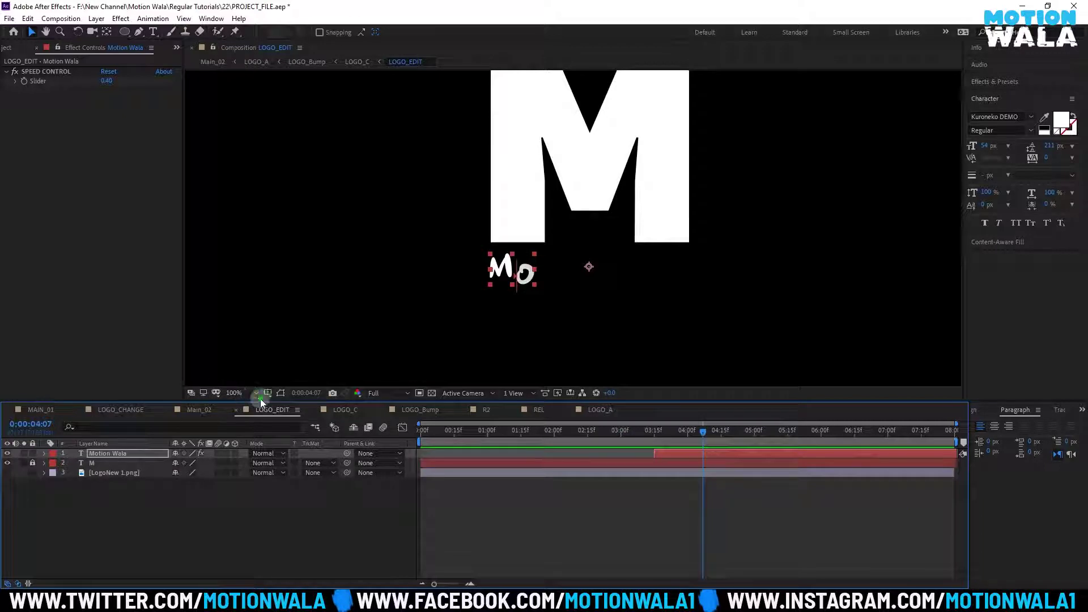
left_click(258, 395)
left_click(259, 211)
key("ctrl+s")
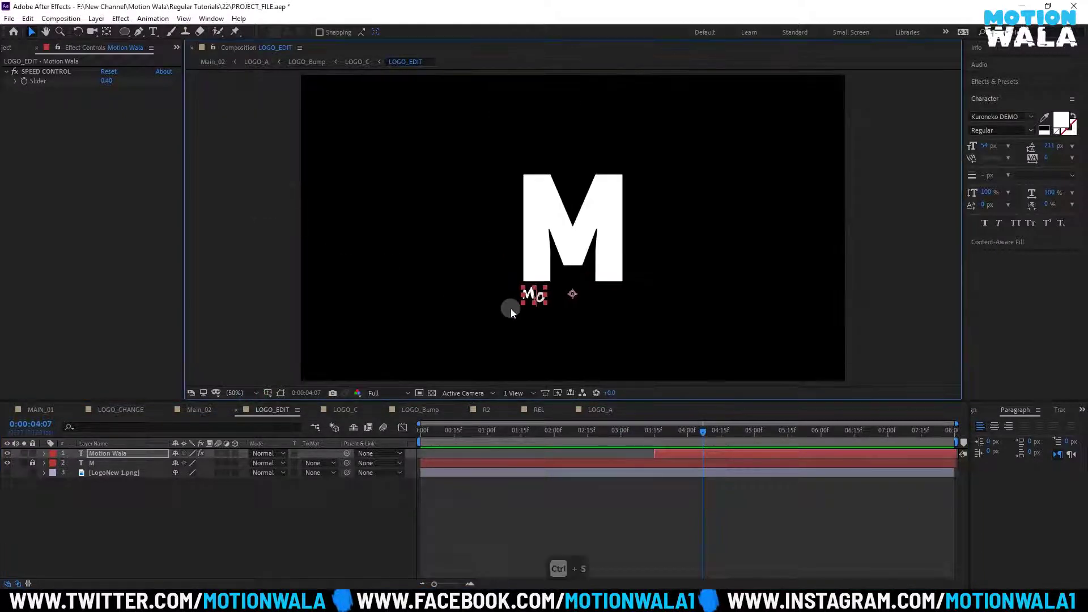
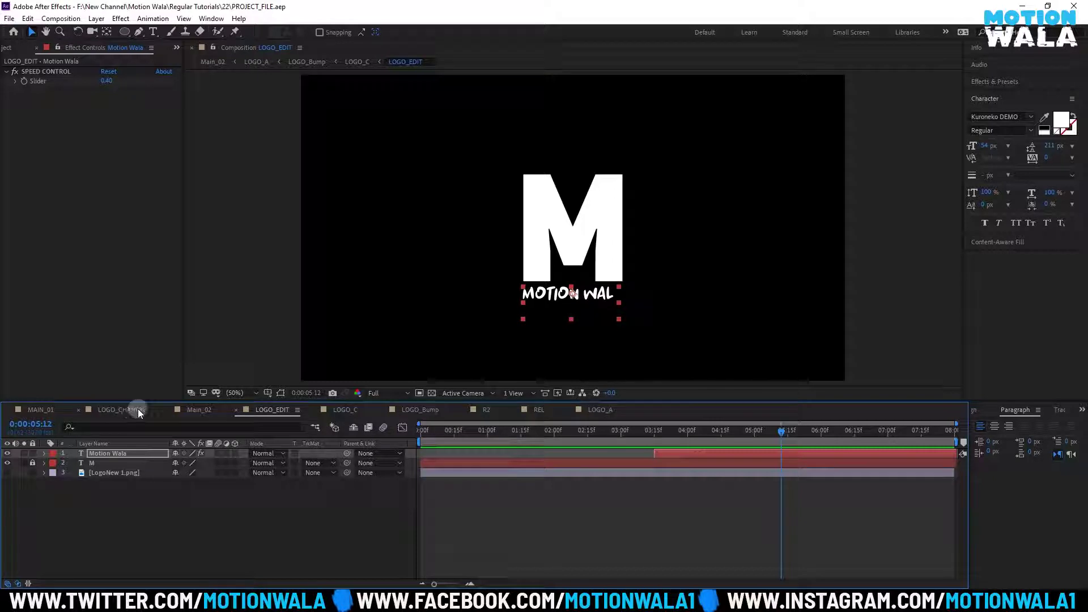
Preview Main_02 at 06:17 at Full resolution, save, then switch to MAIN_01
left_click(196, 410)
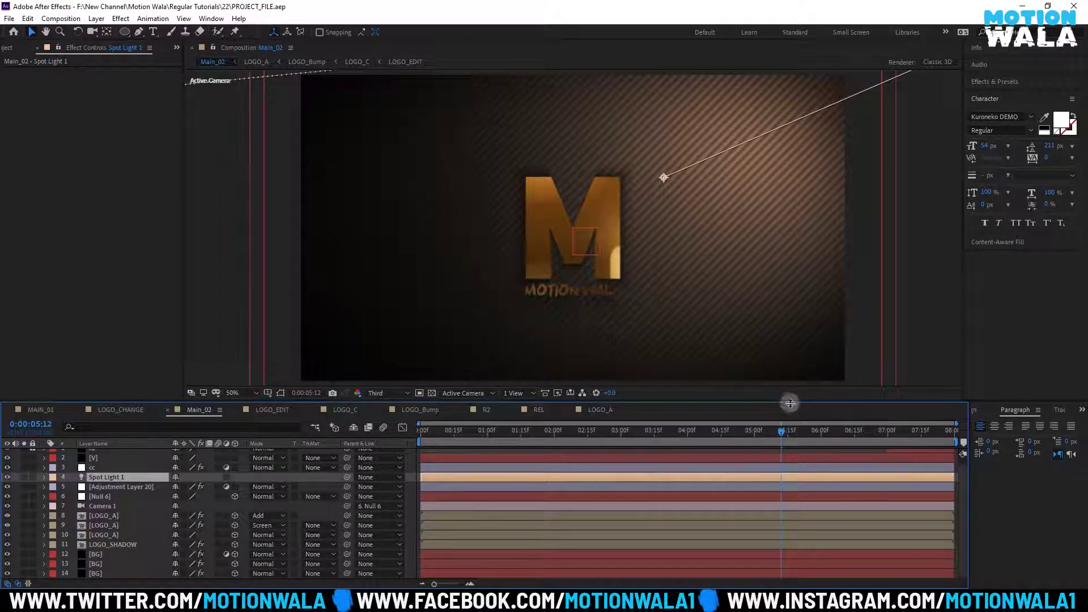
left_click_drag(830, 441, 859, 439)
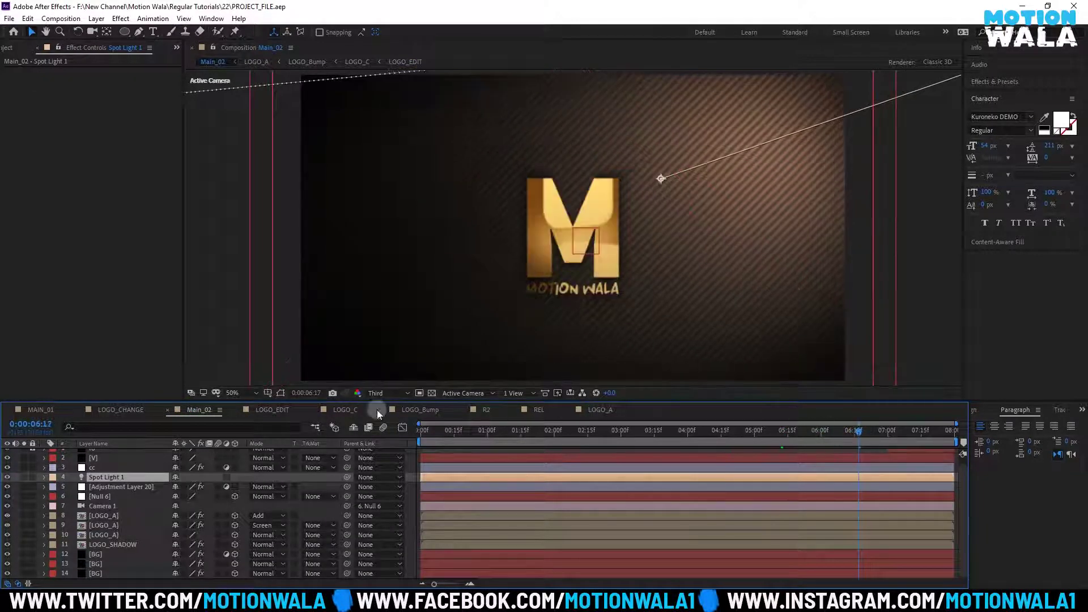
left_click(405, 395)
left_click(382, 420)
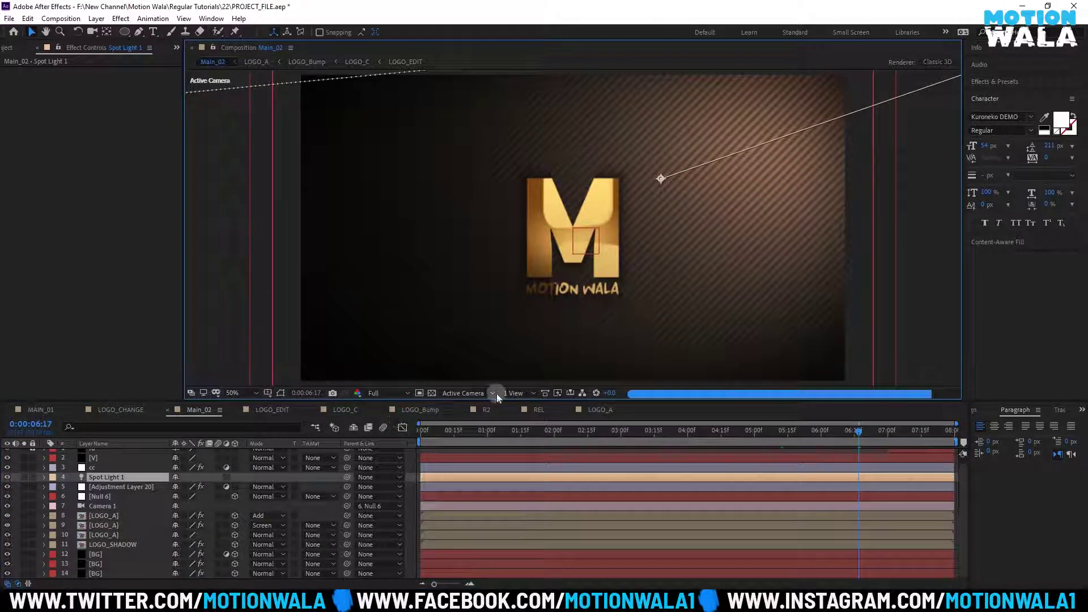
key("ctrl+s")
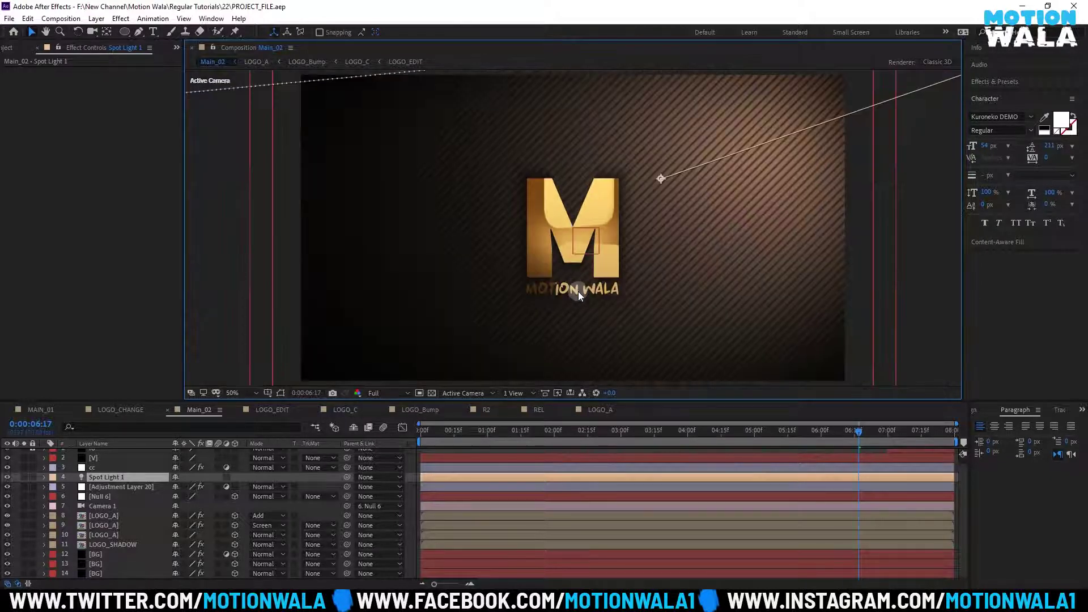
left_click(73, 414)
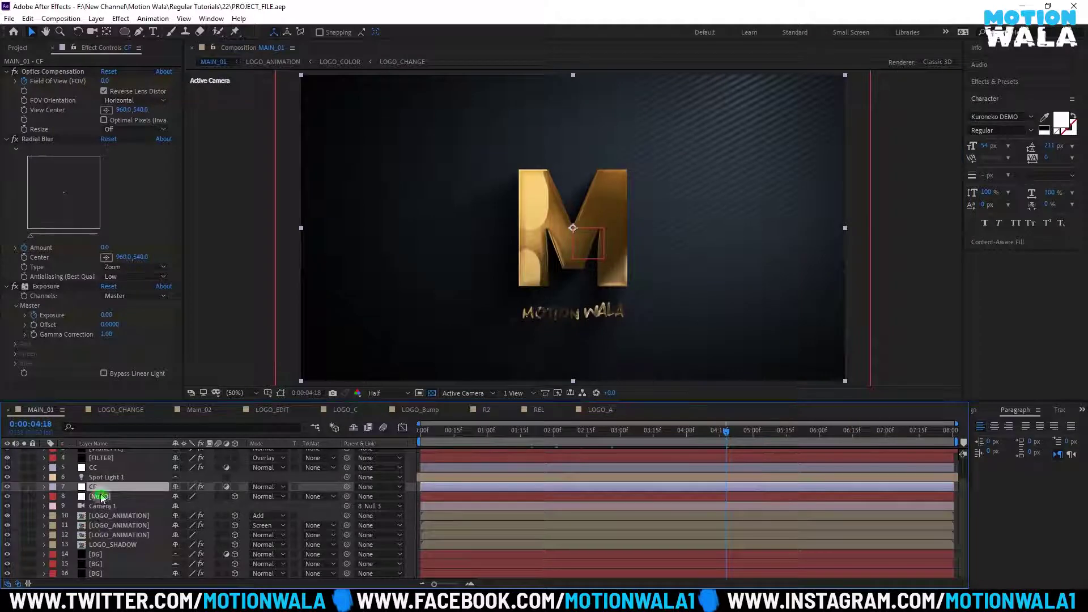
Inspect MAIN_01's Null 3 and FILTER layers, view LOGO_CHANGE, then return to Main_02
left_click(102, 498)
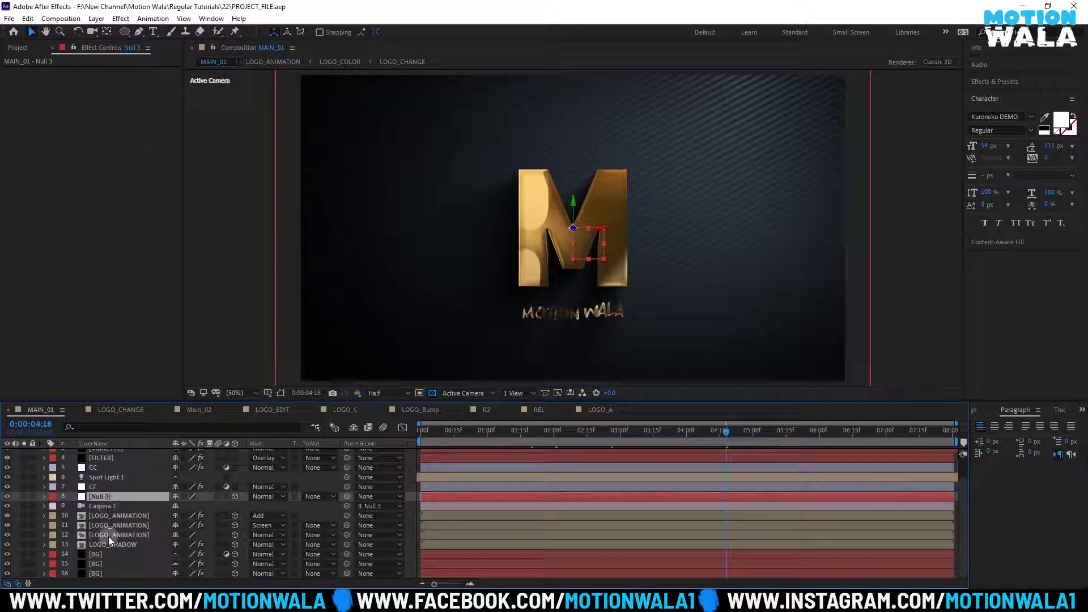
scroll(107, 536, "up", 2)
left_click(111, 484)
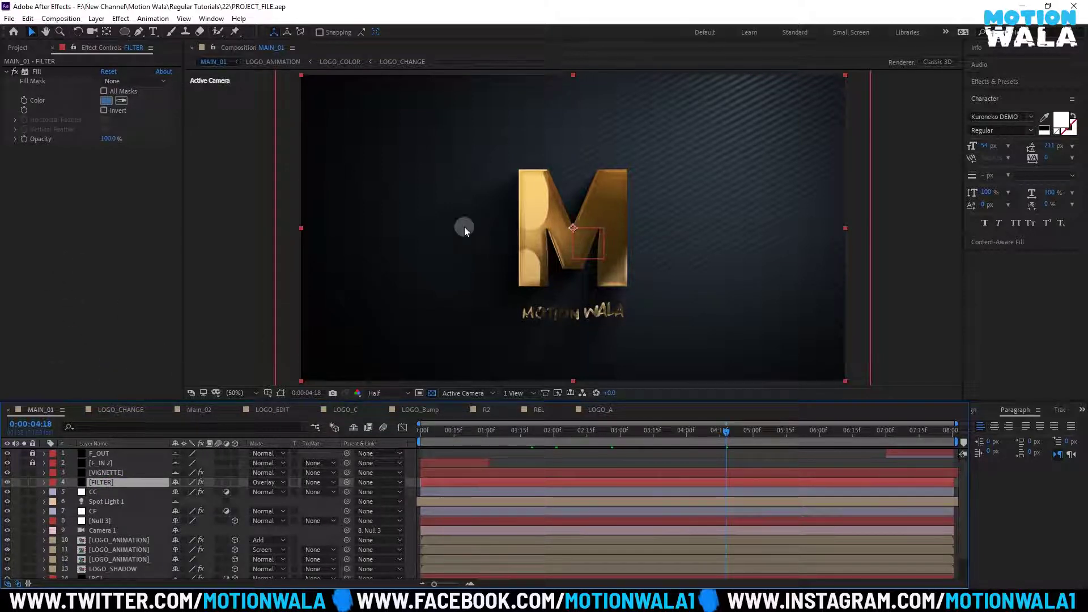
left_click(121, 409)
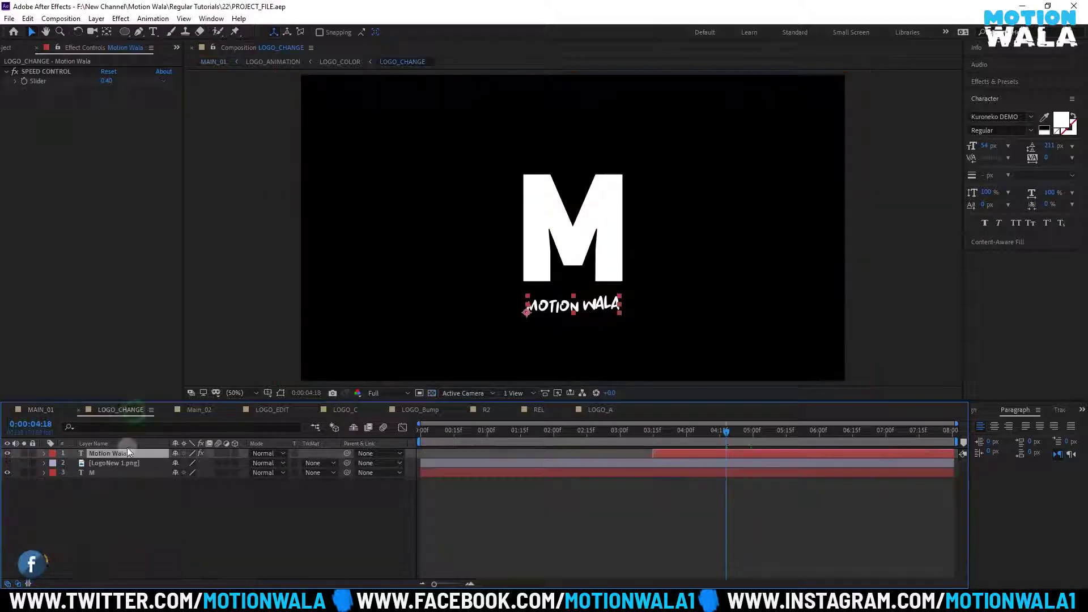
left_click(198, 410)
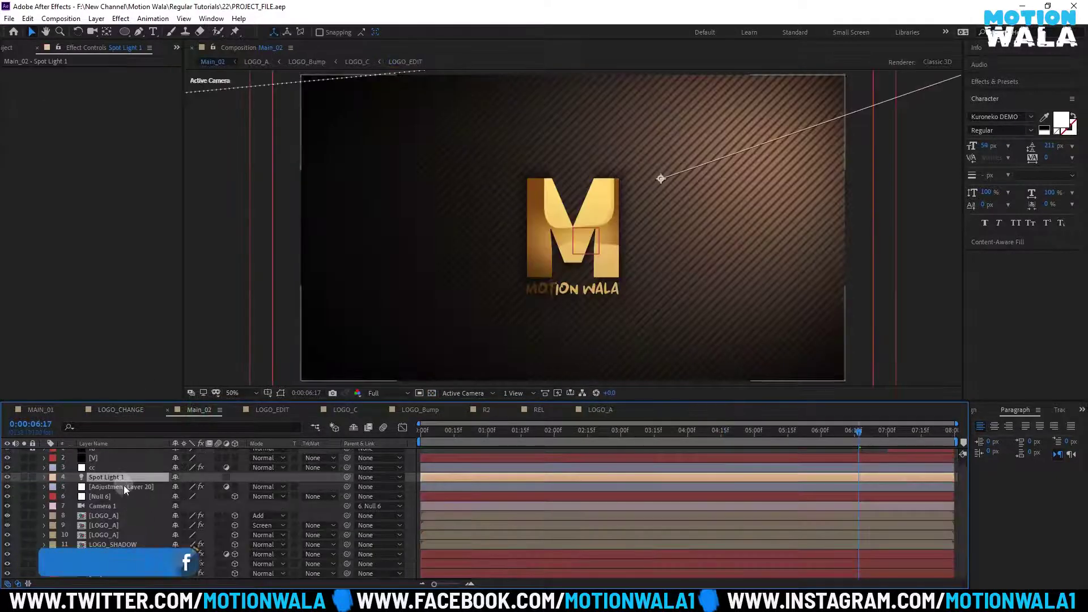
Create a new black solid in Main_02 and set its blending mode to Overlay
key("ctrl+y")
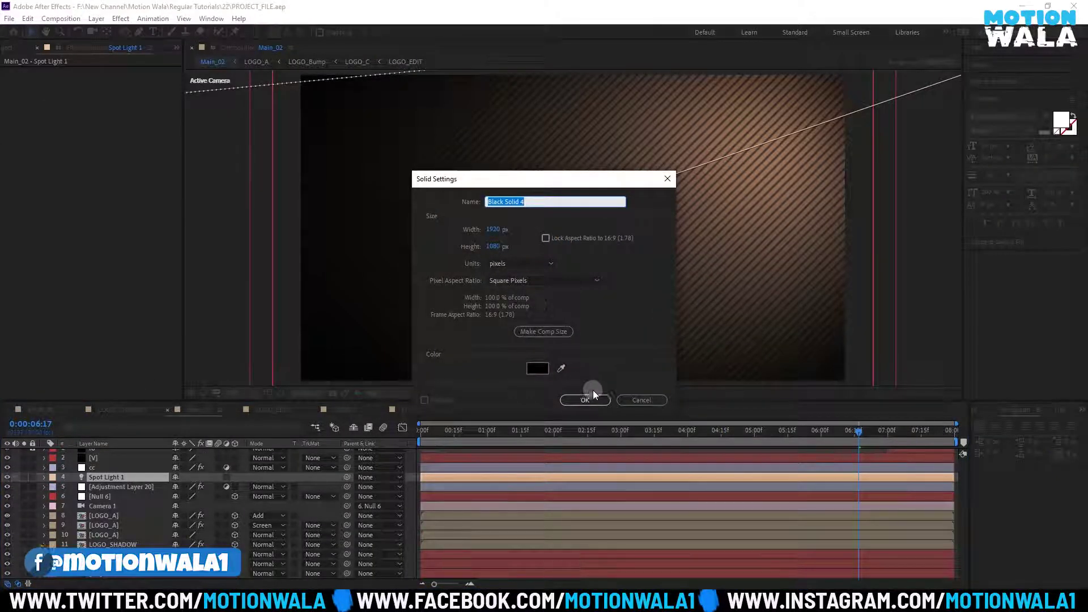
left_click(590, 400)
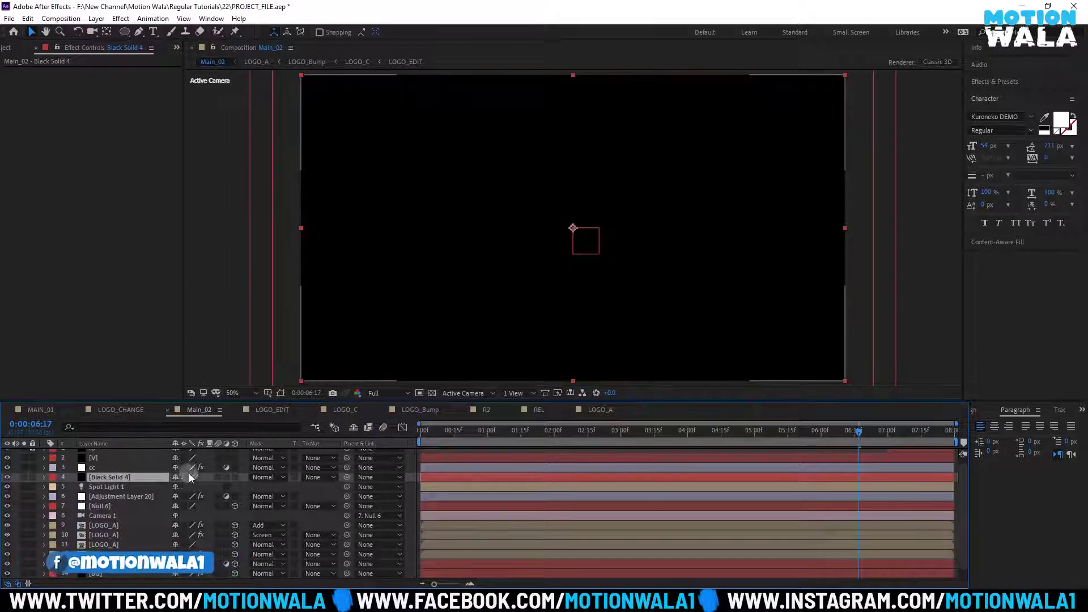
left_click(267, 478)
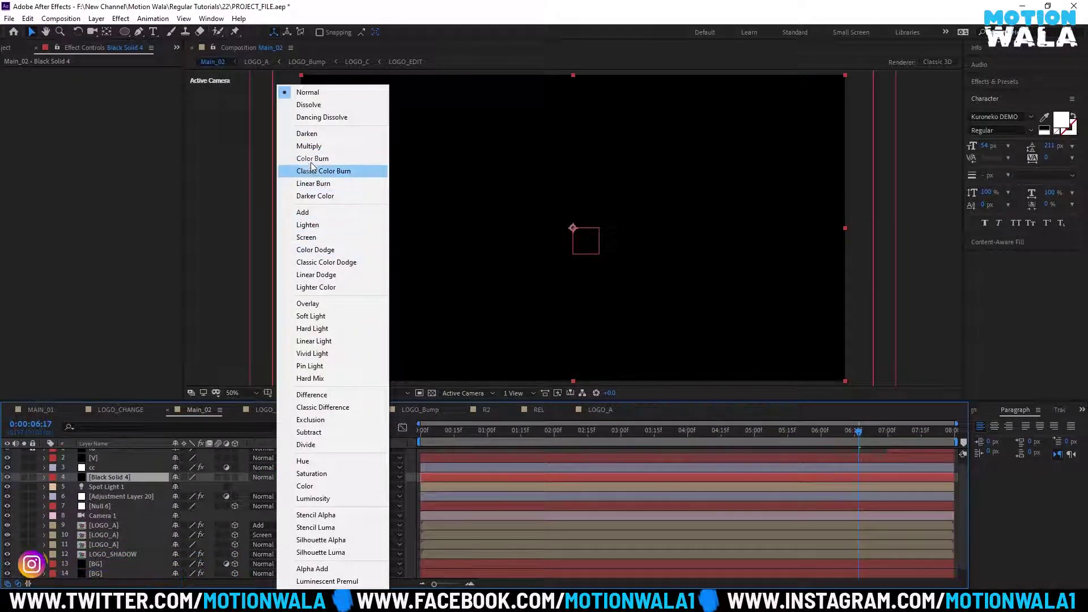
left_click(315, 303)
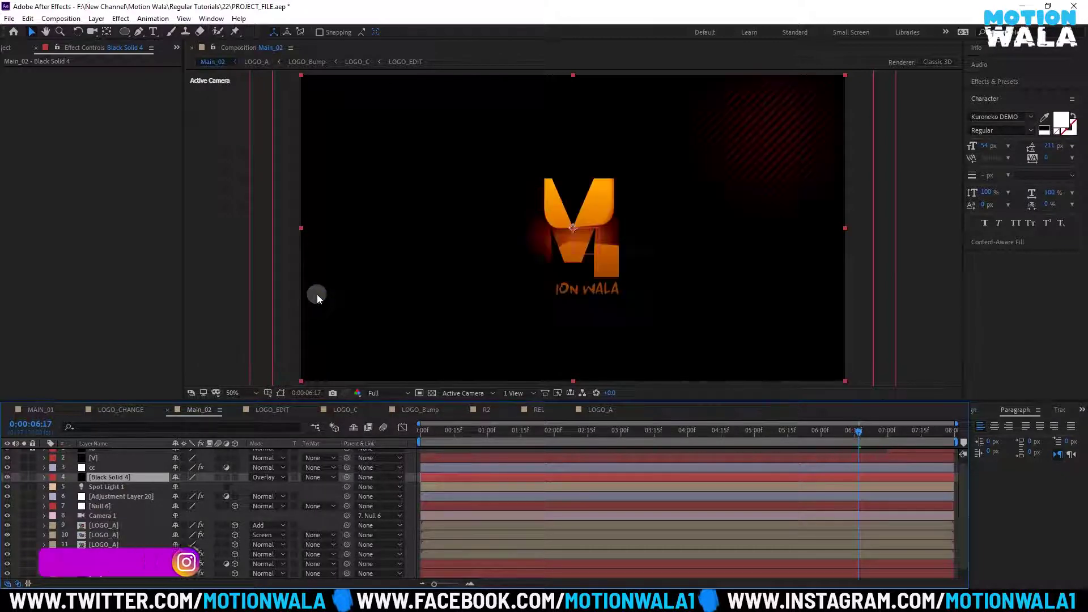
Apply the Fill effect to the solid with a light cyan colour
key("ctrl+space")
type("fill")
key("Return")
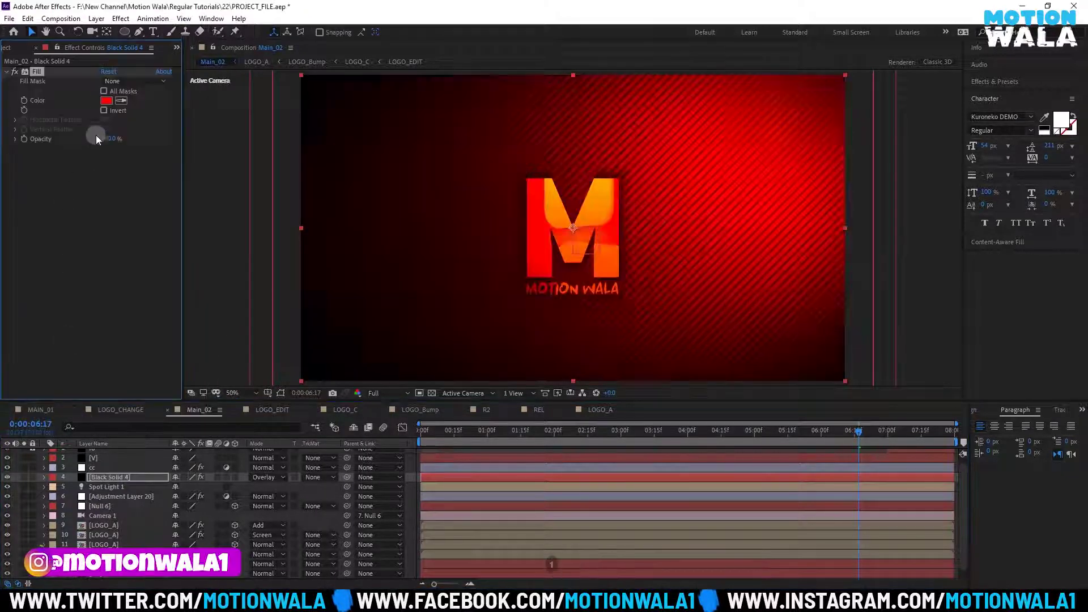
left_click(106, 101)
left_click_drag(230, 257, 232, 277)
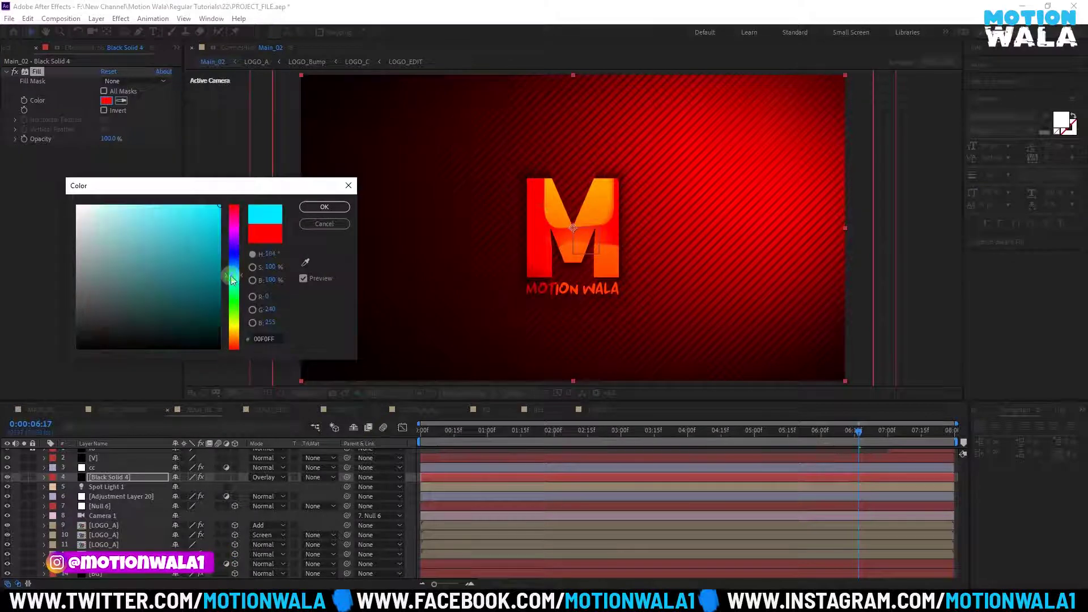
left_click(116, 205)
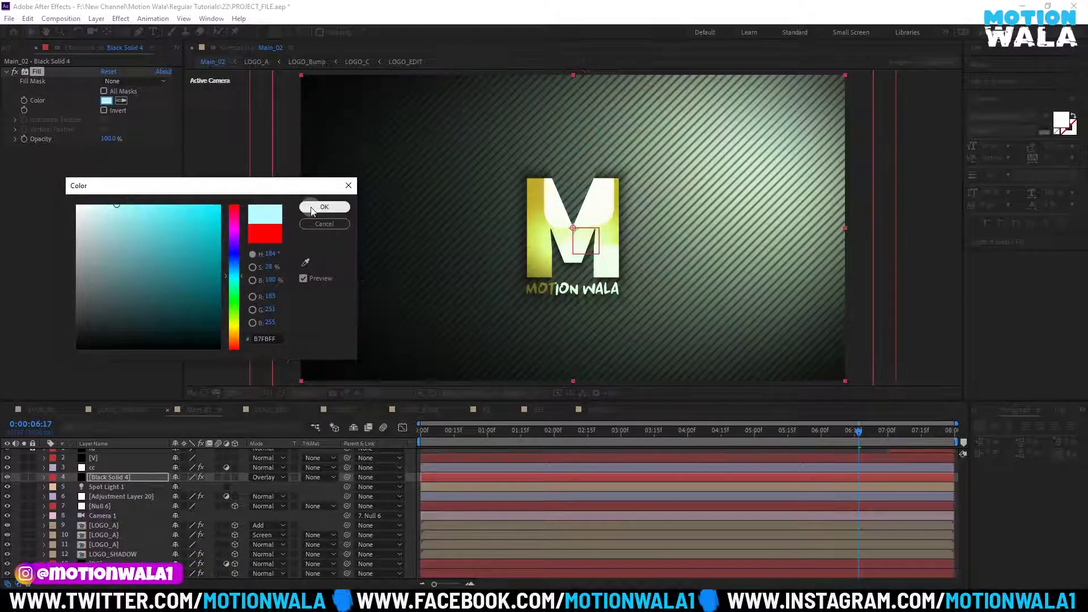
left_click(324, 207)
Set the overlay solid's Opacity to 10%
key("t")
left_click(177, 487)
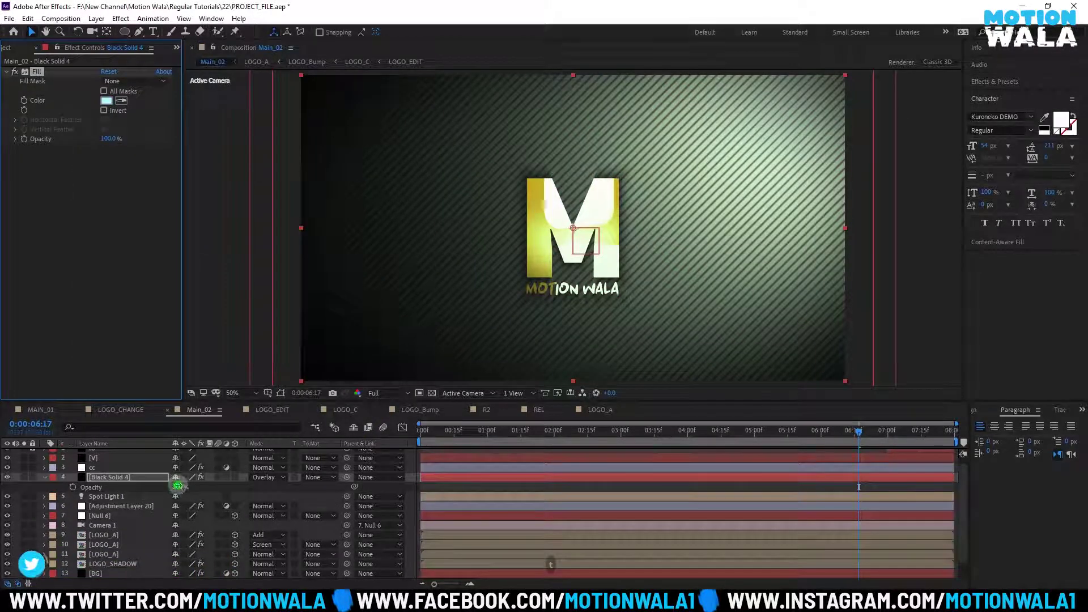
type("10")
key("Return")
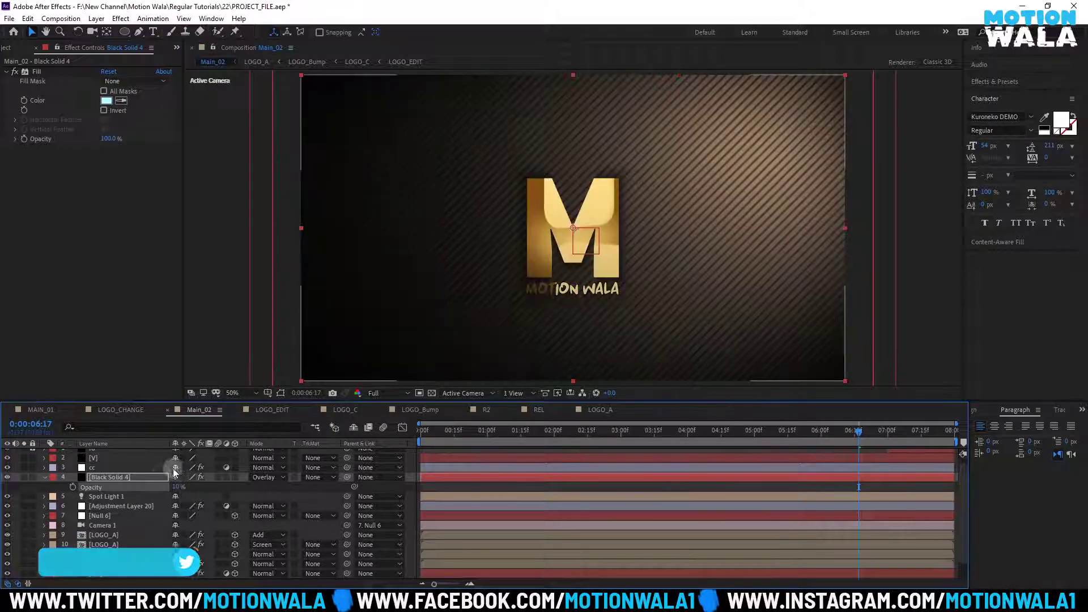
left_click(59, 491)
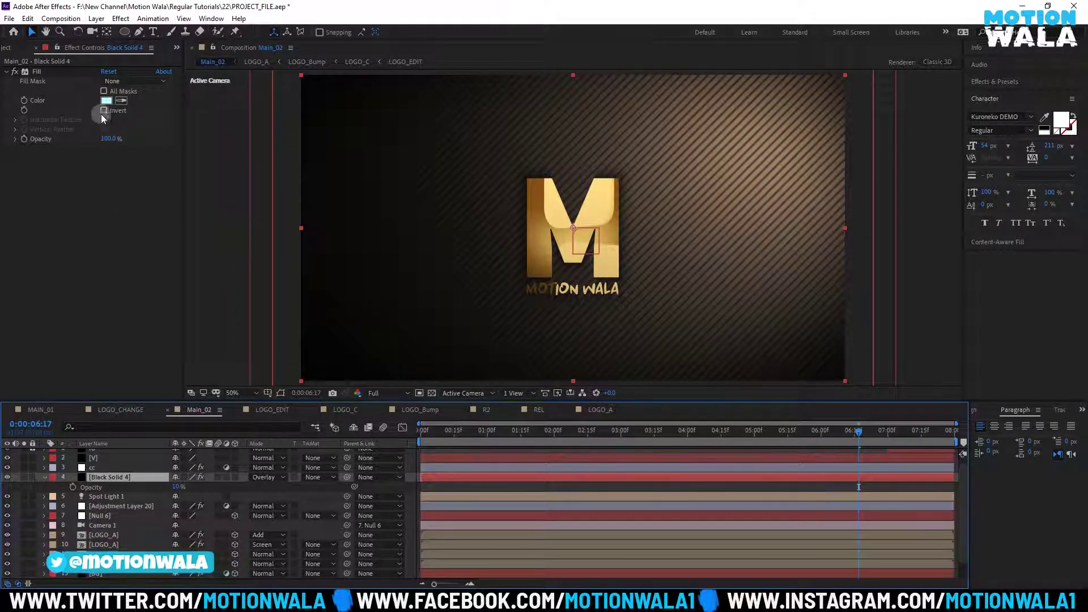
Change the Fill colour to warm peach FFD49C, comparing the look with Fill toggled
left_click(106, 101)
left_click_drag(236, 278, 238, 340)
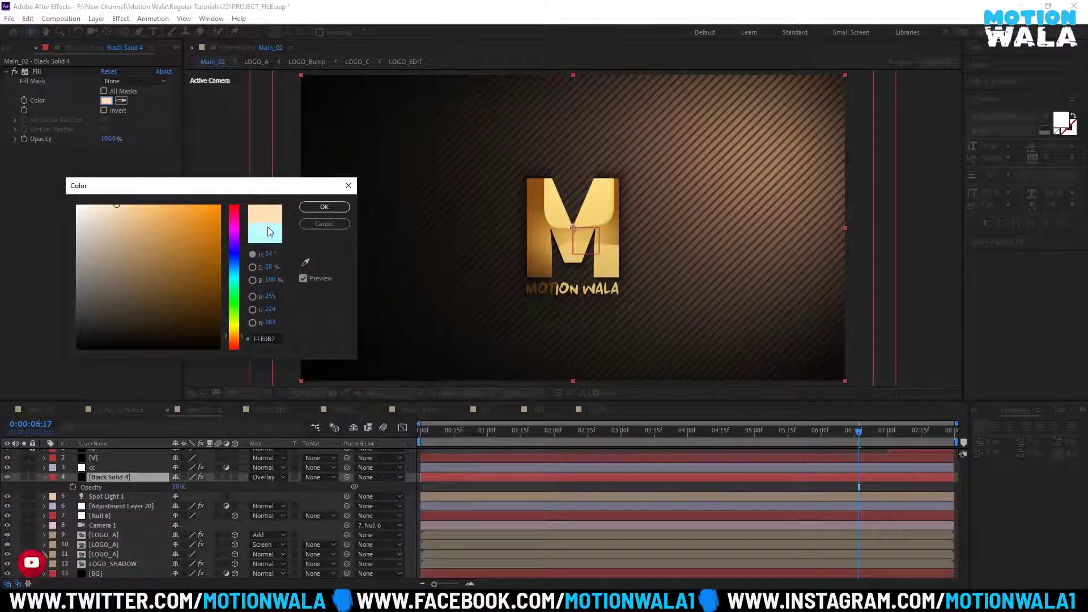
left_click(315, 211)
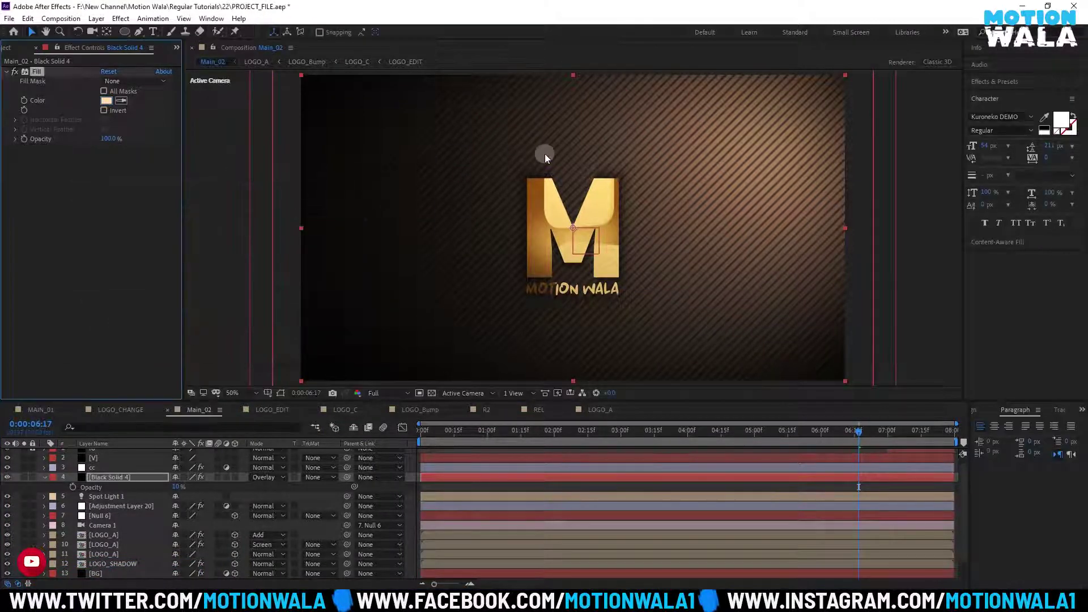
left_click(14, 72)
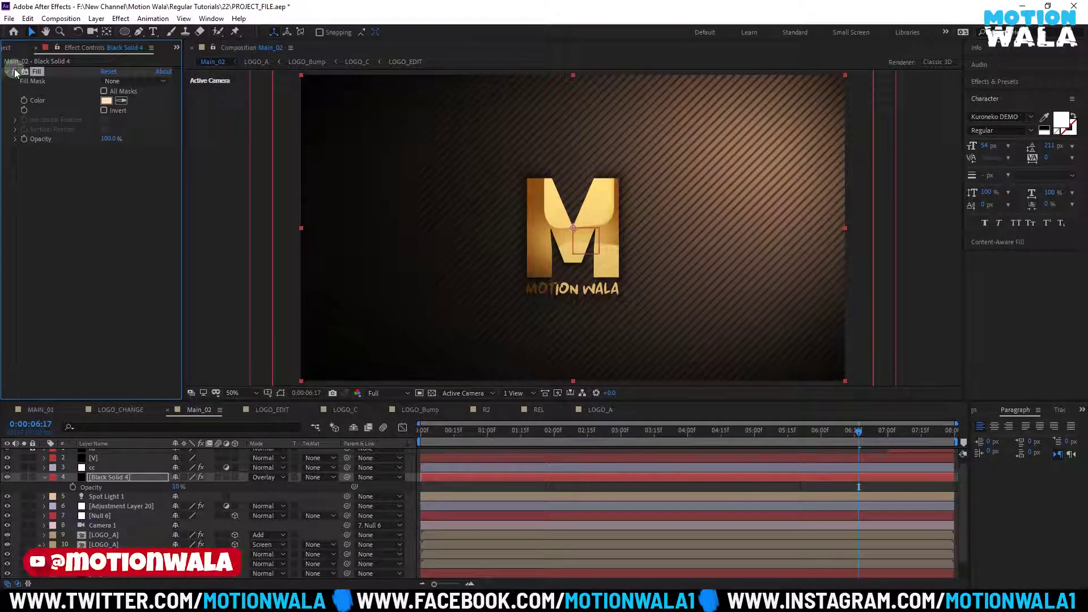
left_click(15, 72)
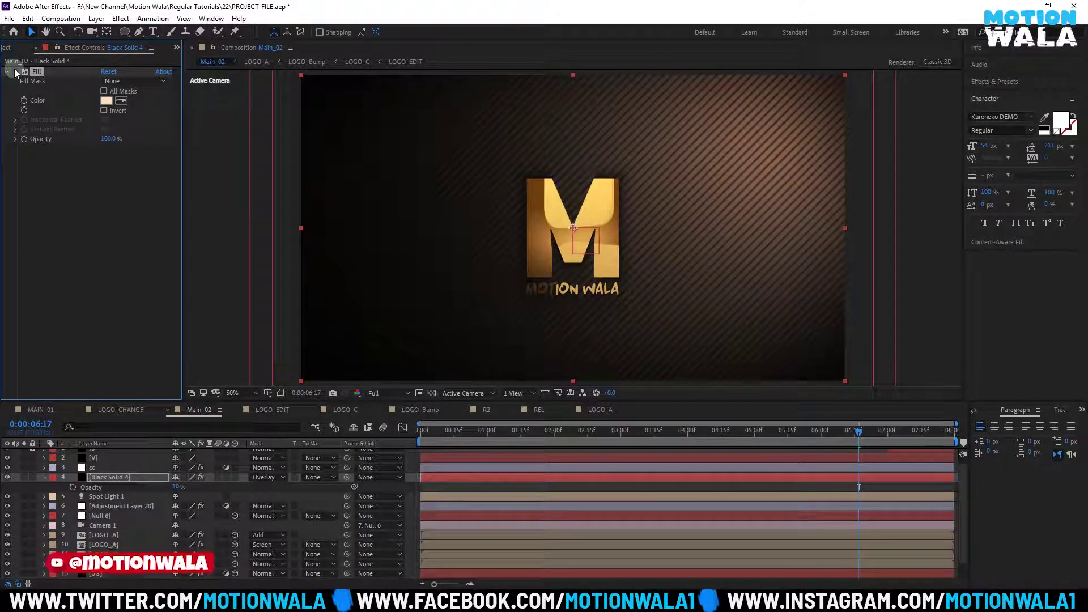
left_click(15, 72)
left_click(106, 101)
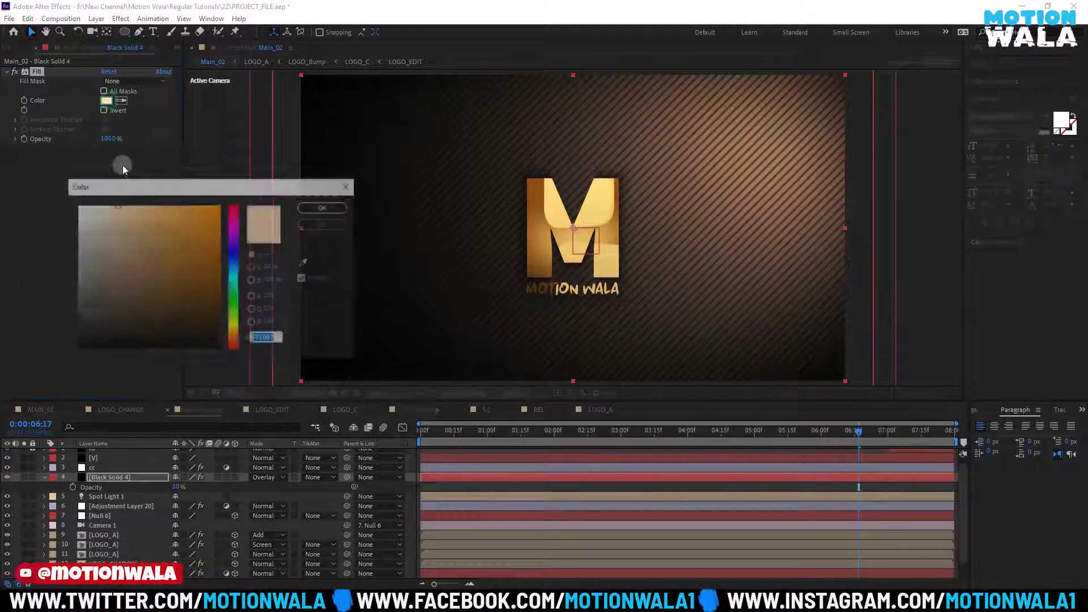
mouse_move(134, 203)
left_mouse_down()
mouse_move(145, 202)
mouse_move(132, 205)
left_mouse_up()
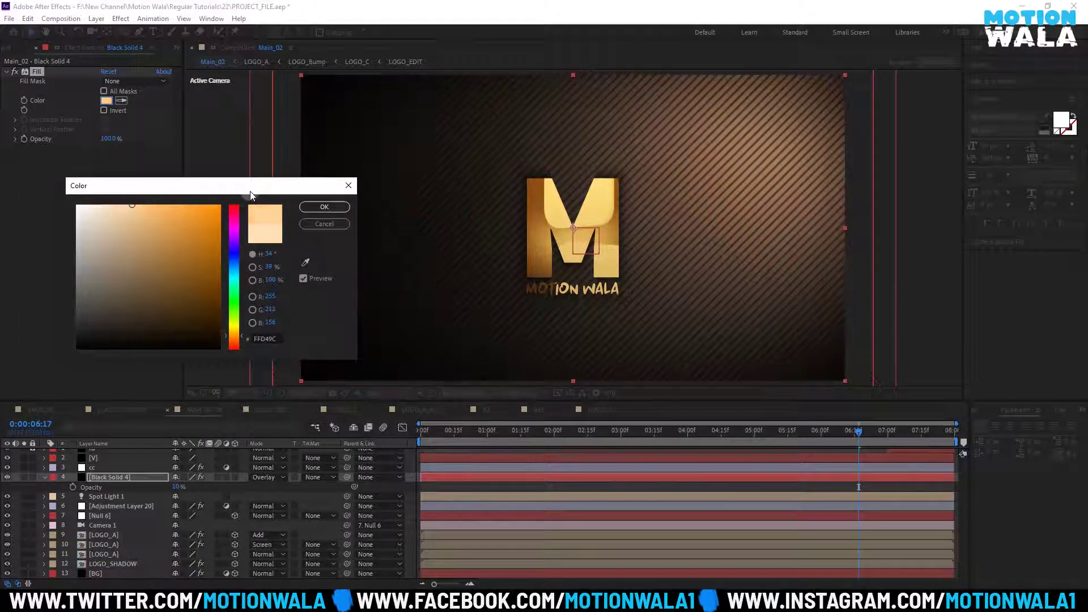
left_click(310, 206)
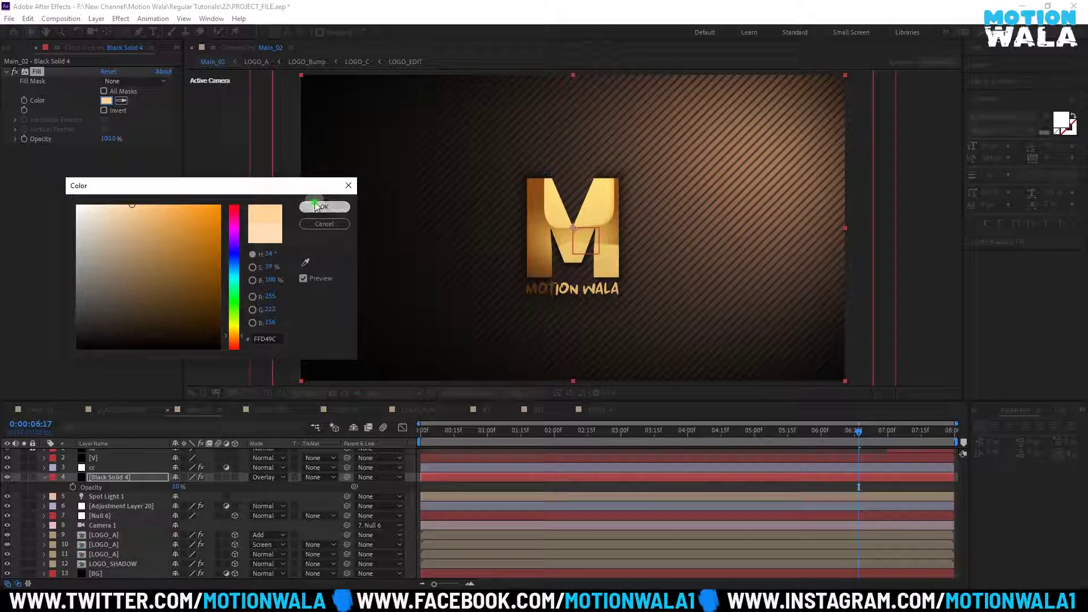
Collapse the solid's properties, save the project, and check the frame at 05:14
left_click(44, 477)
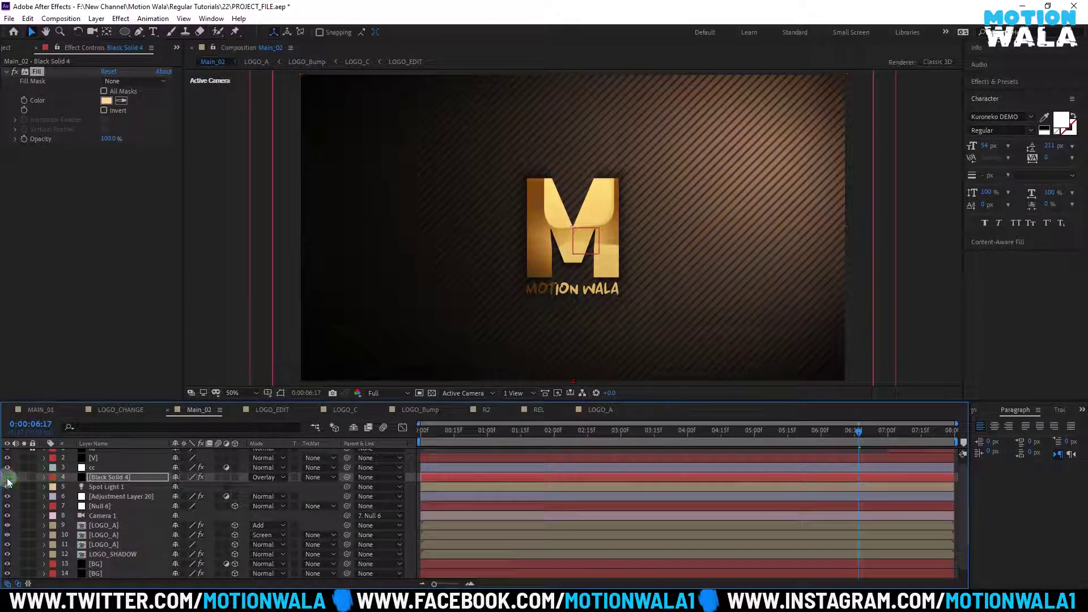
key("ctrl+s")
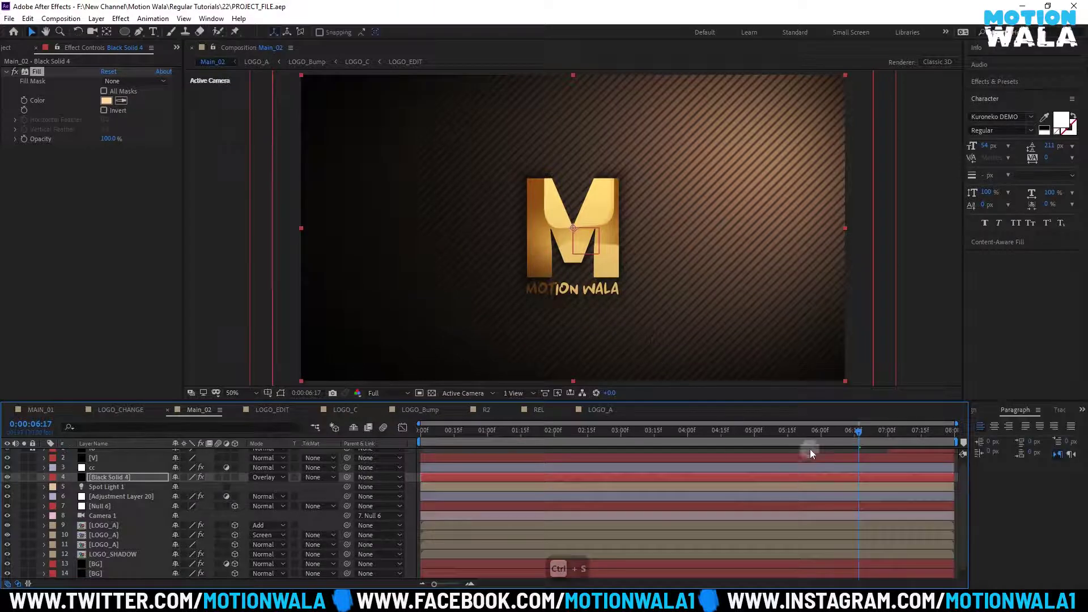
left_click(785, 437)
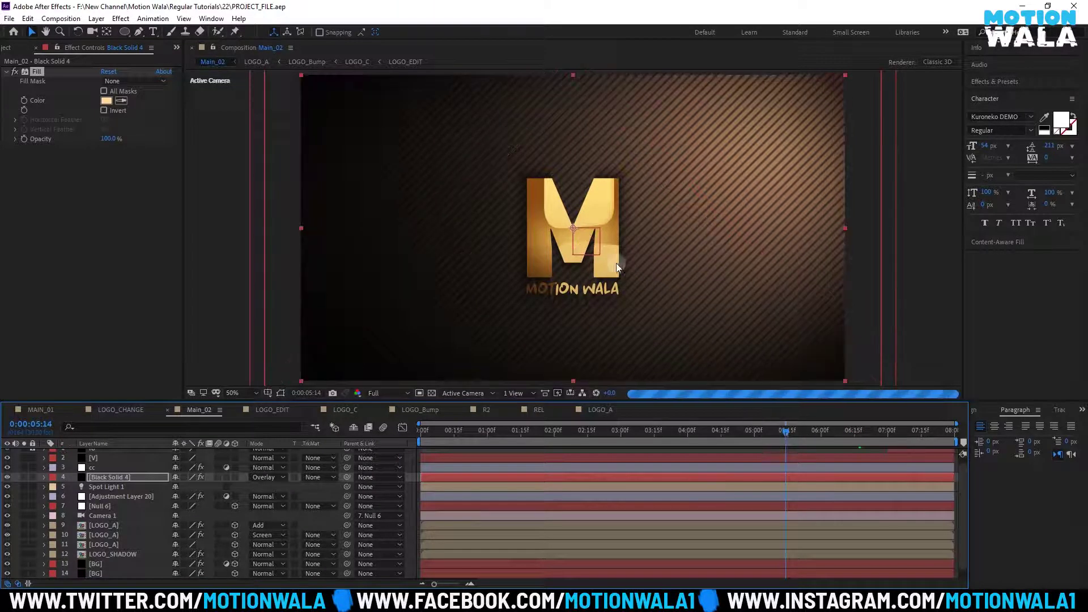
left_click(601, 206)
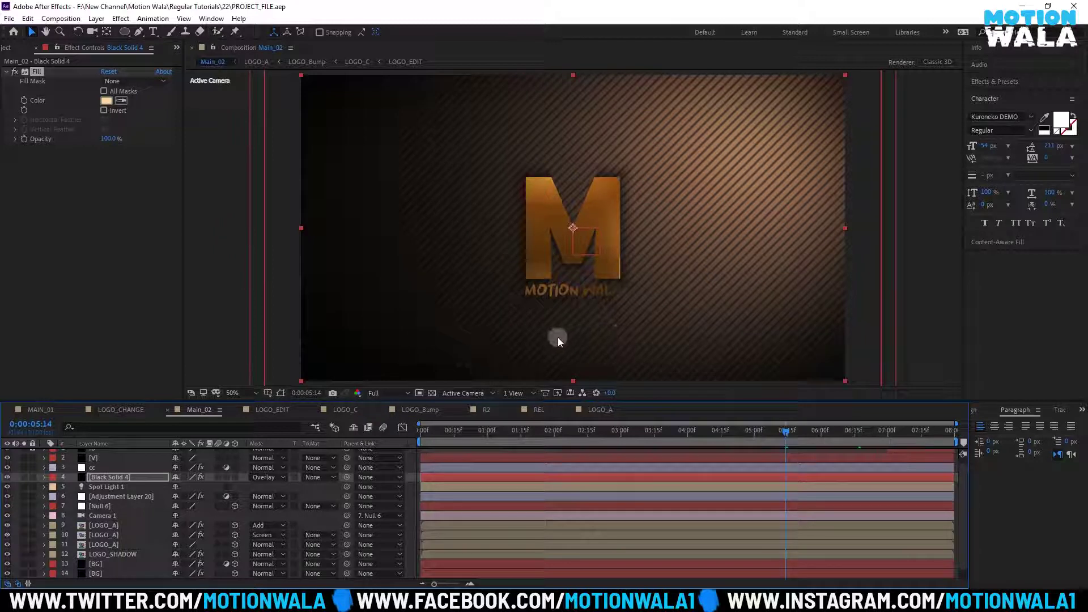
left_click(67, 439)
Open LOGO_A via LOGO_Bump, set SCRATCH.jpg opacity to 75%, and return to Main_02
left_click(410, 411)
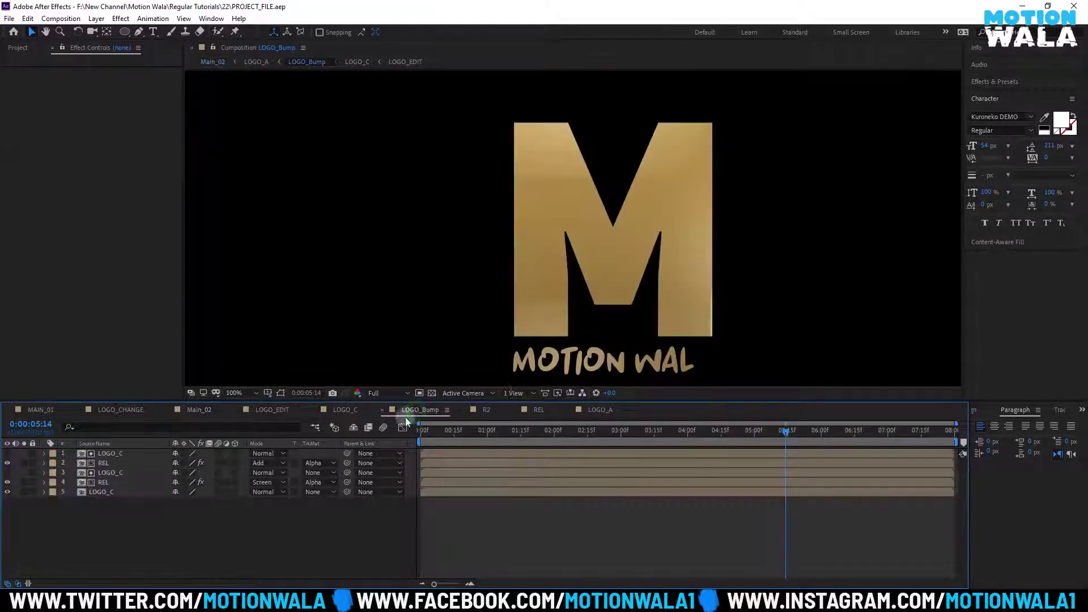
left_click(596, 417)
left_click(120, 511)
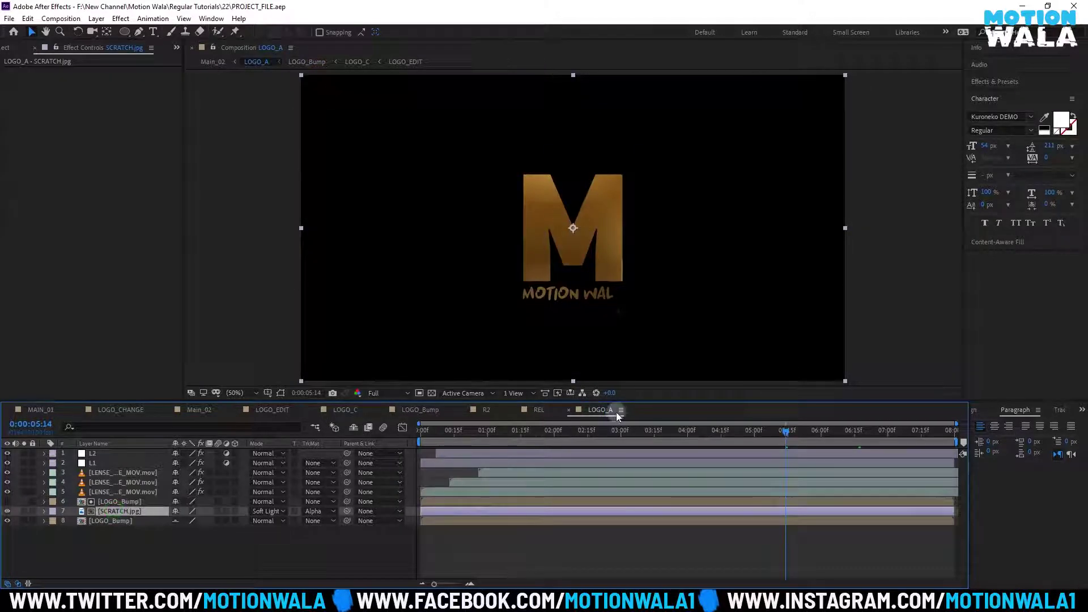
key("t")
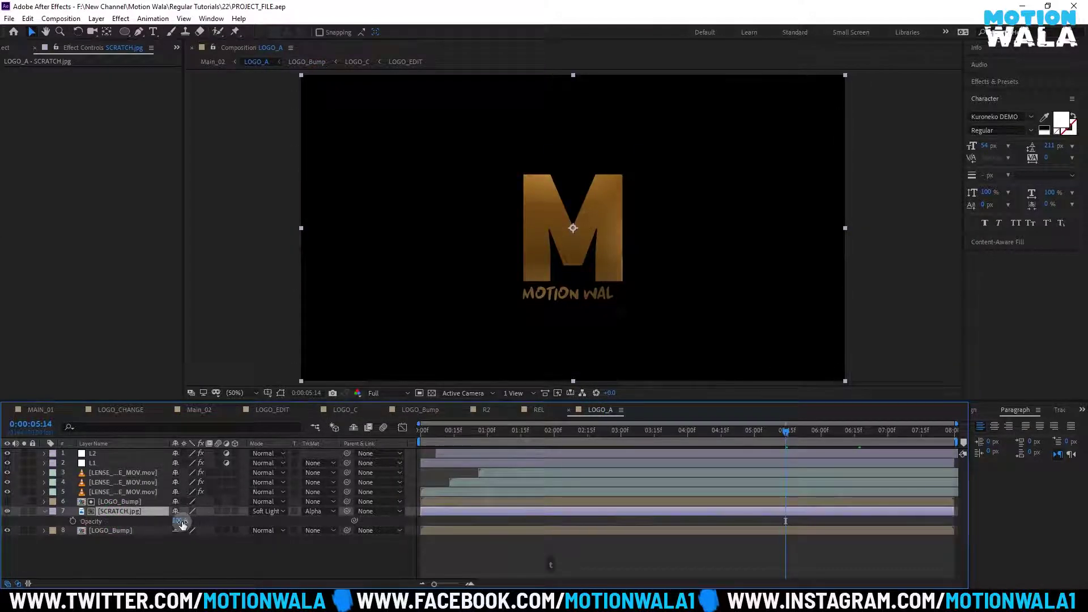
left_click_drag(182, 525, 176, 524)
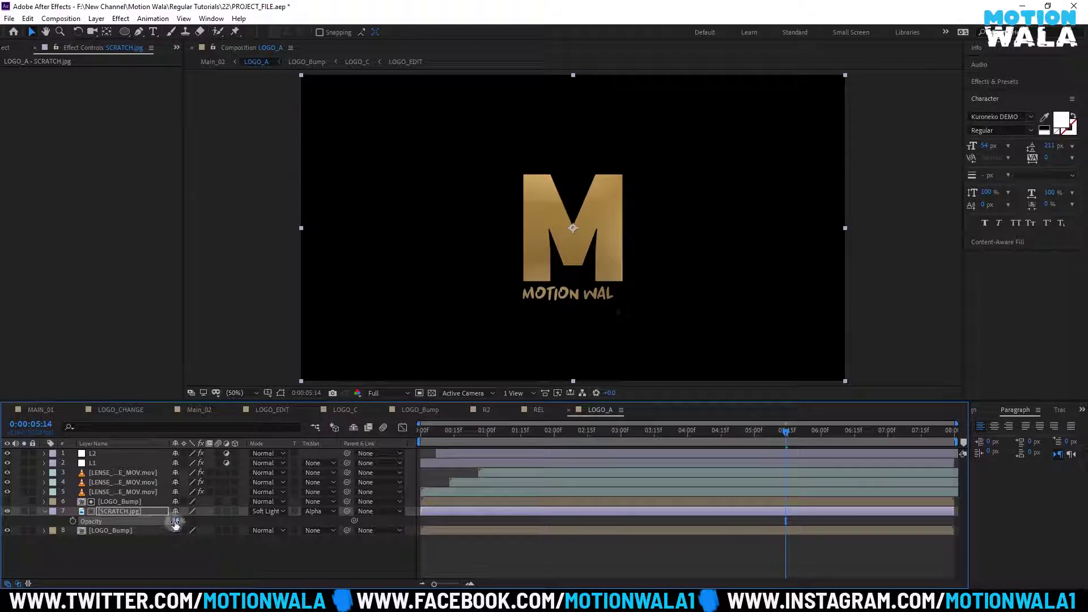
left_click(177, 521)
type("75")
left_click(181, 549)
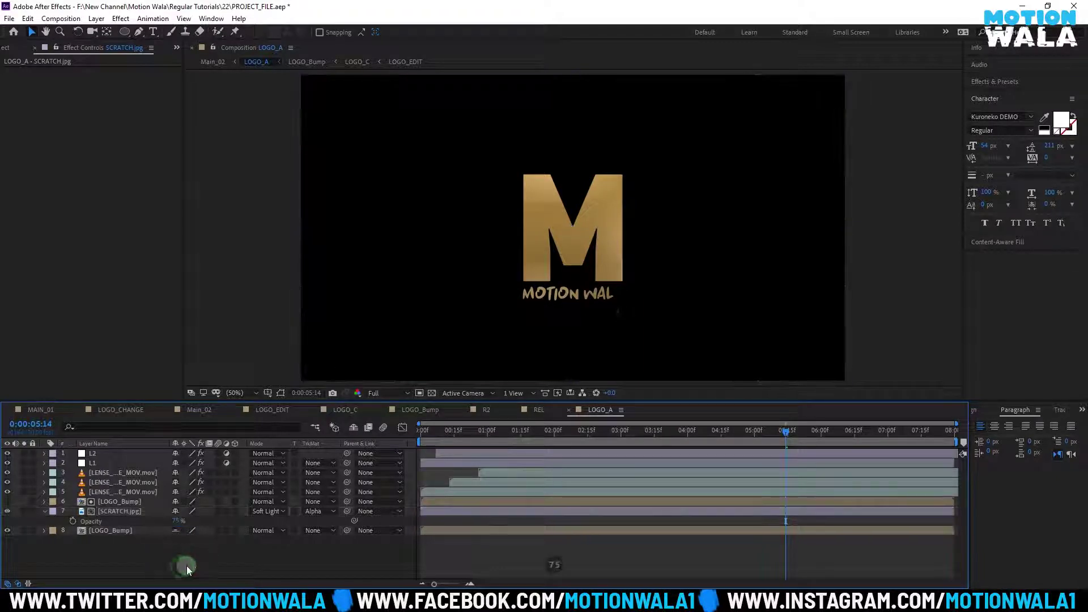
left_click(199, 409)
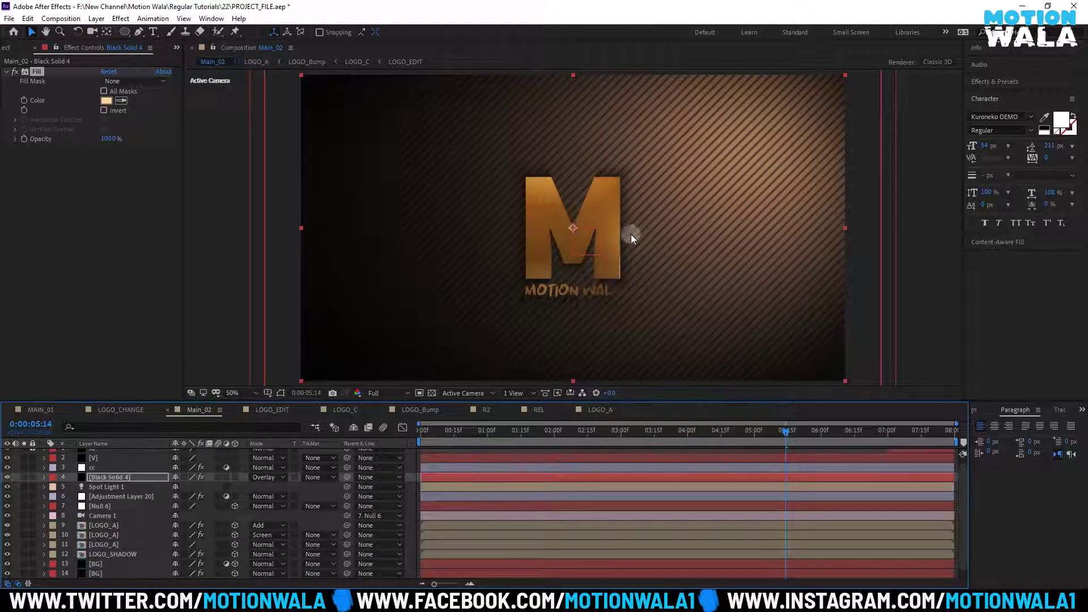
View Main_02 at 100%, check the reveal at 3:04 and 2:24, then select R2 in REL
key("period")
key("period")
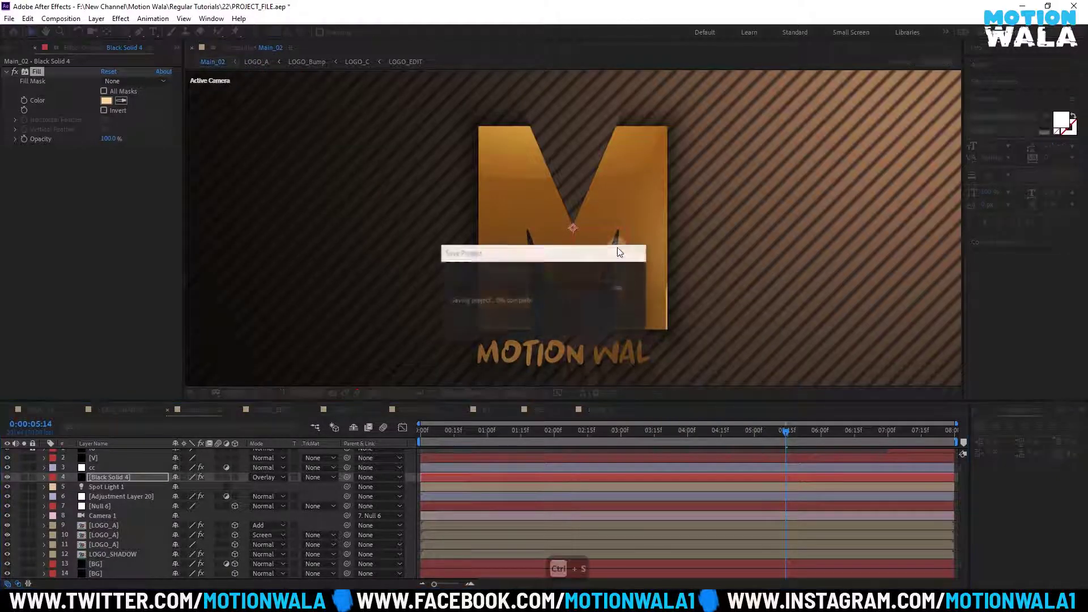
left_click(620, 229)
left_click(832, 432)
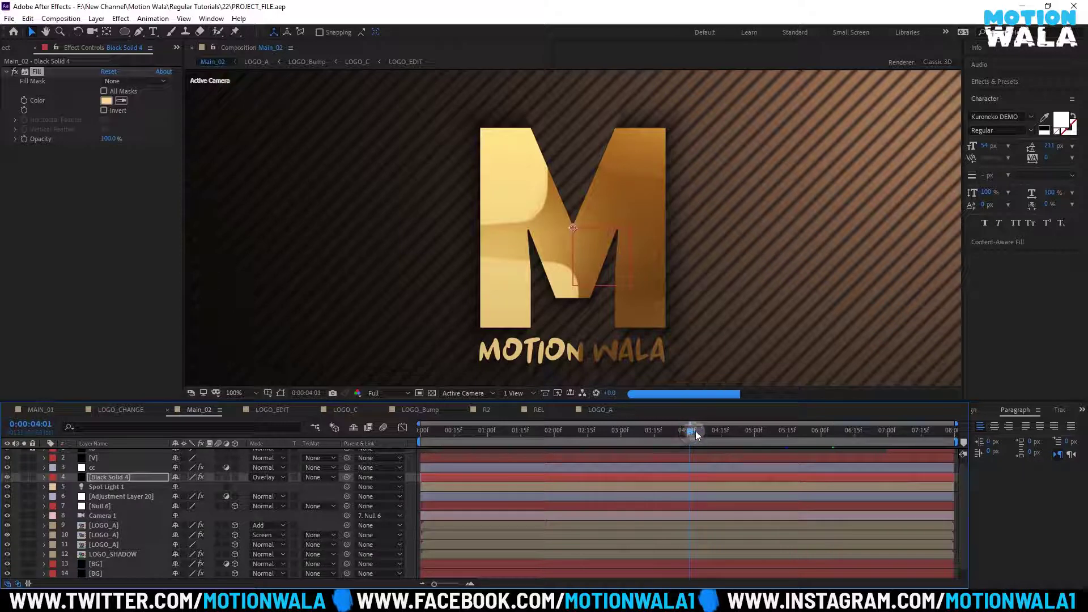
left_click_drag(702, 432, 543, 435)
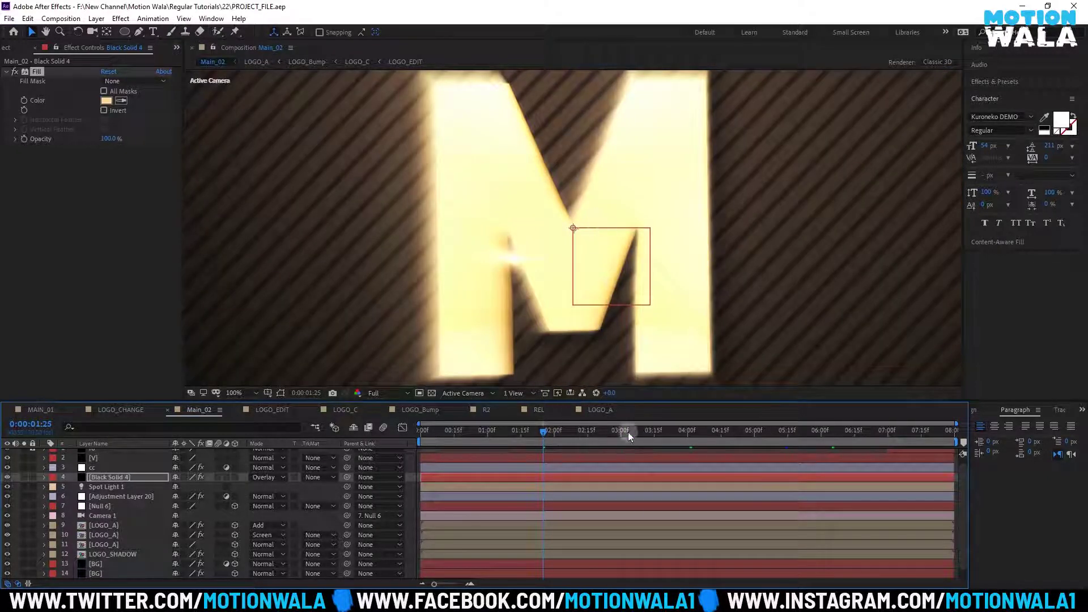
left_click(629, 432)
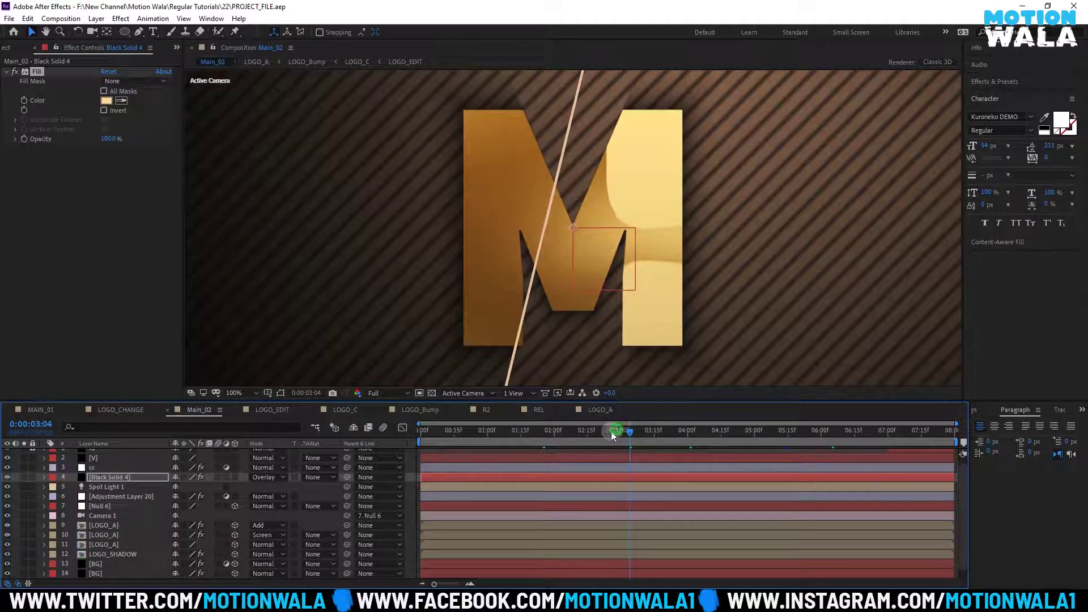
left_click(609, 432)
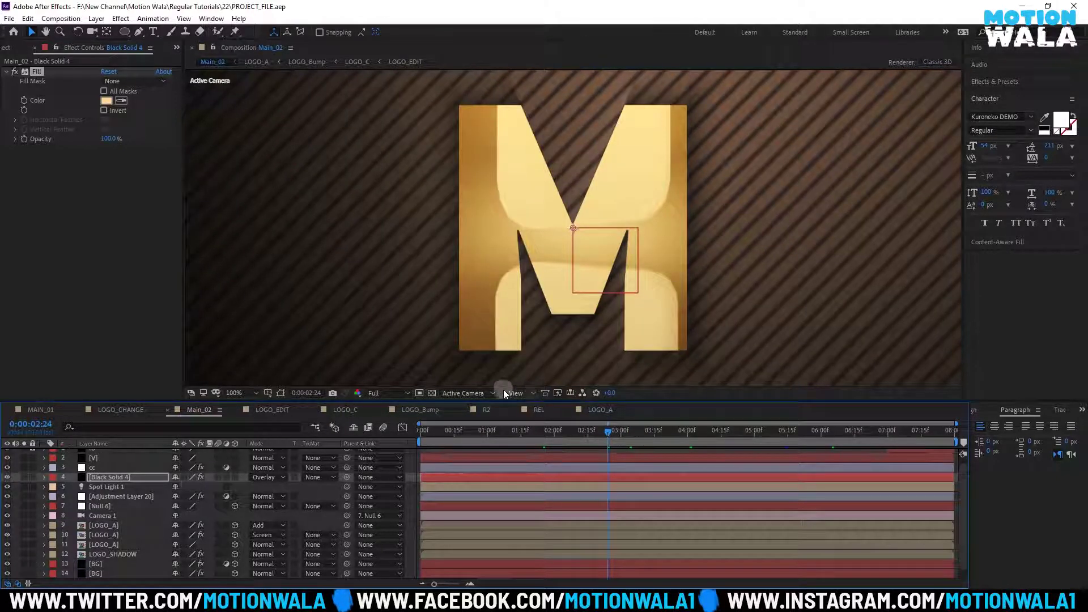
left_click(525, 412)
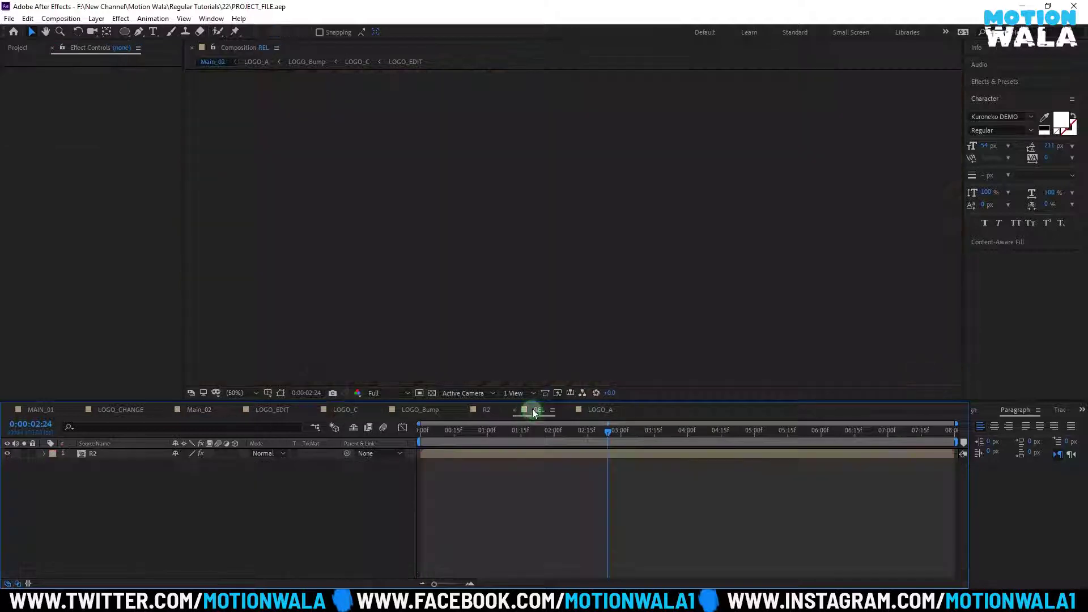
left_click(142, 451)
Set the R2 layer's Opacity in REL to 15%
key("t")
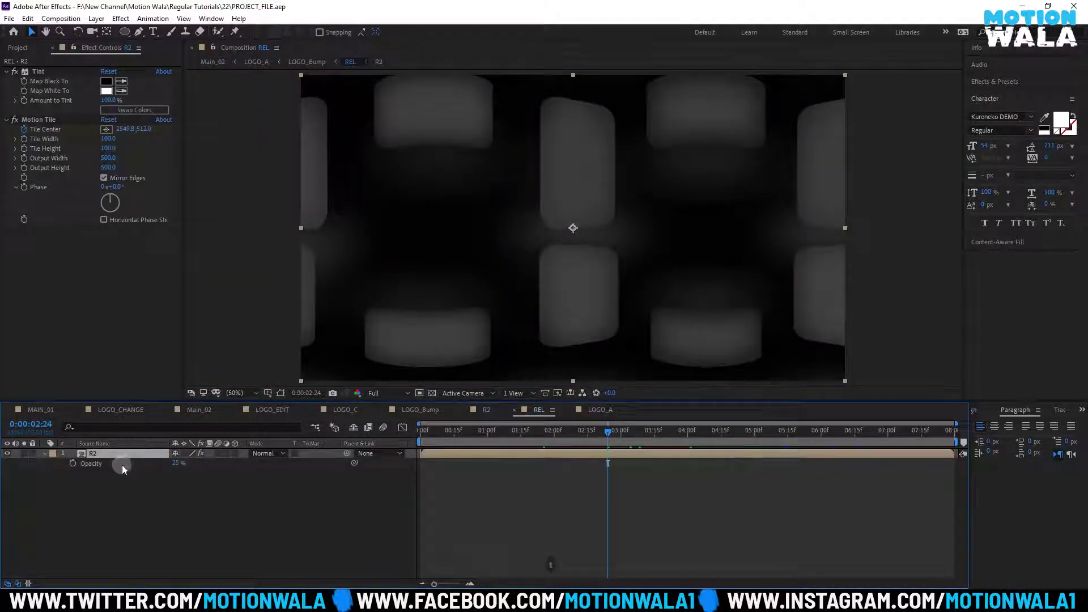
left_click(173, 466)
type("15")
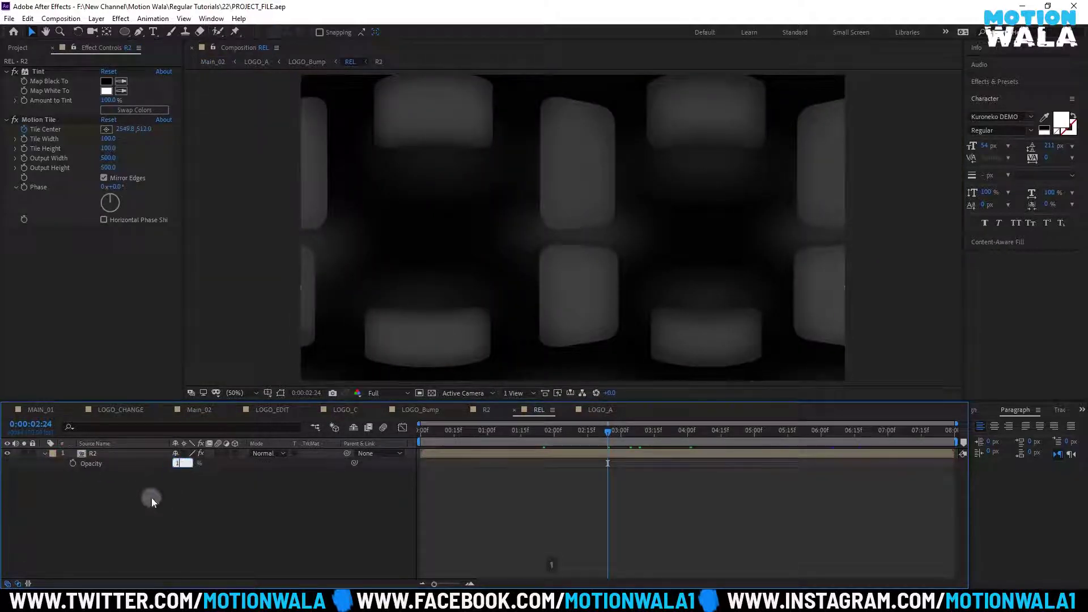
key("Return")
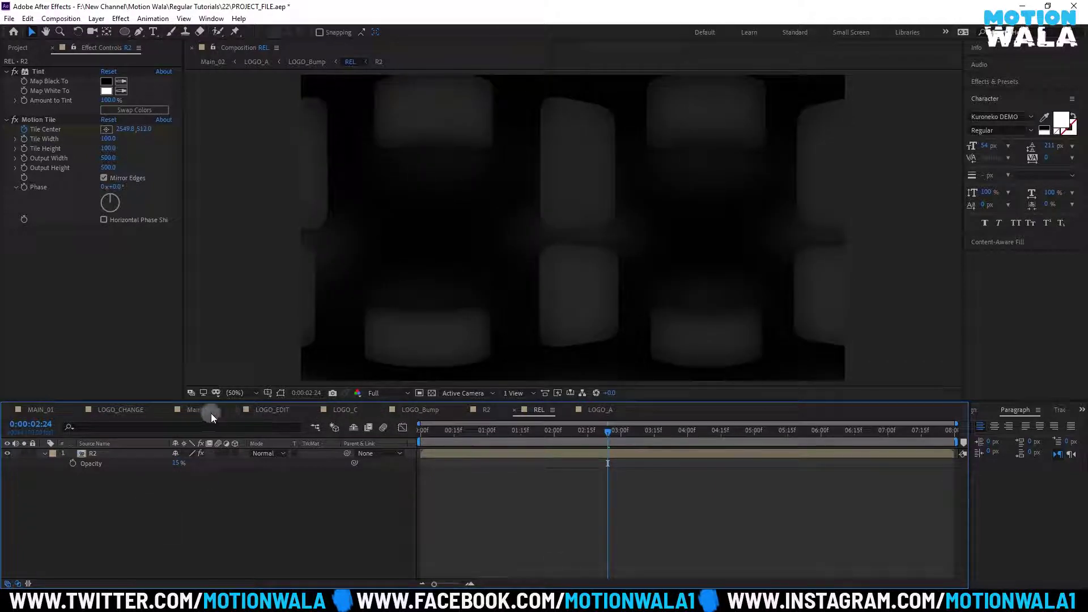
Return to Main_02, save the project, and set the viewer magnification to 50%
left_click(188, 410)
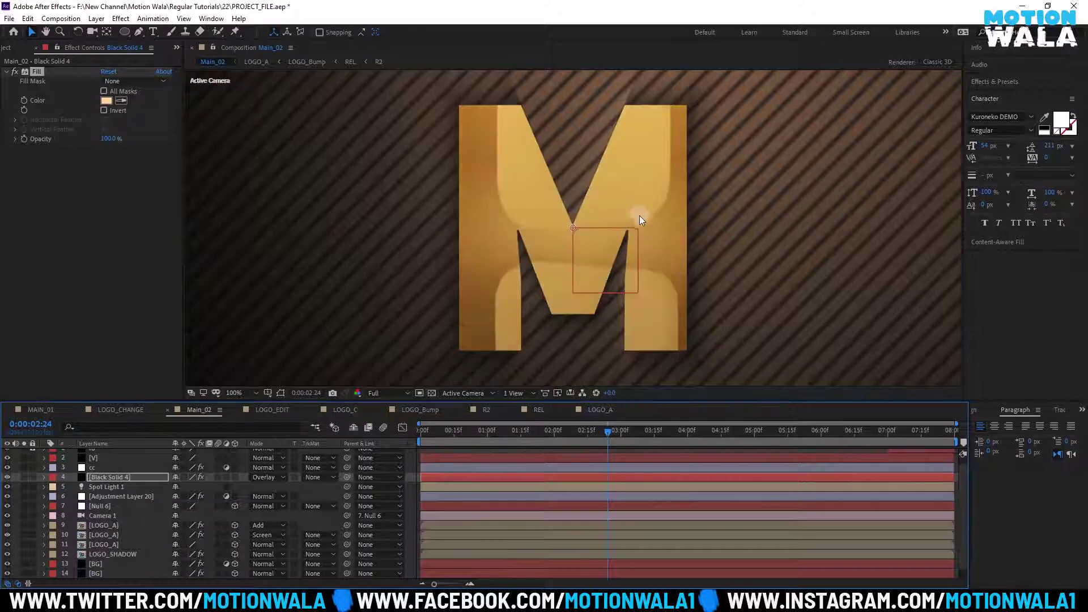
key("Delete")
key("ctrl+s")
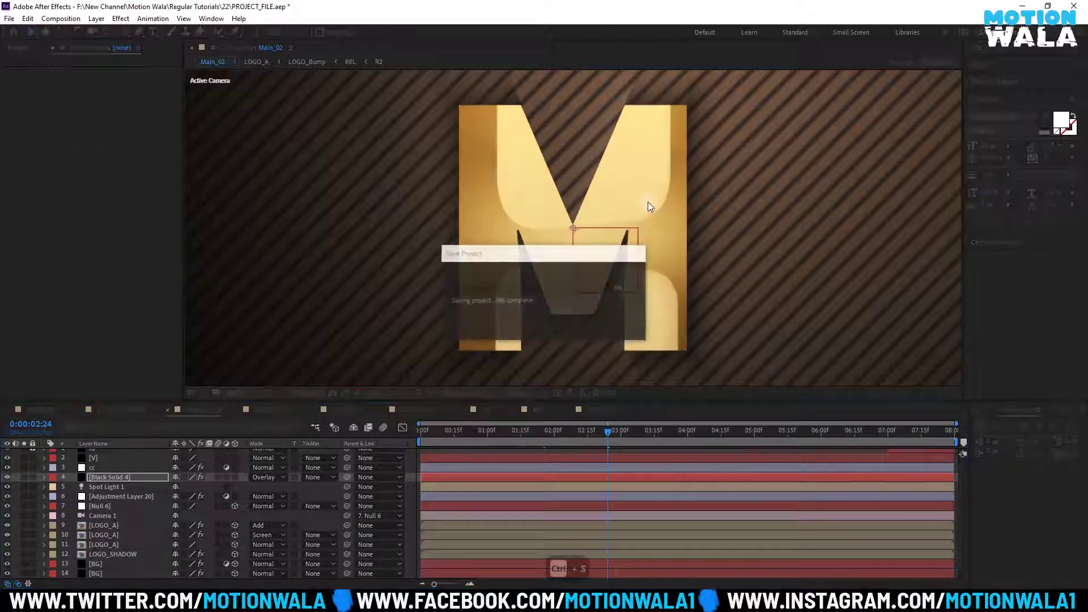
left_click(234, 392)
key("ctrl+z")
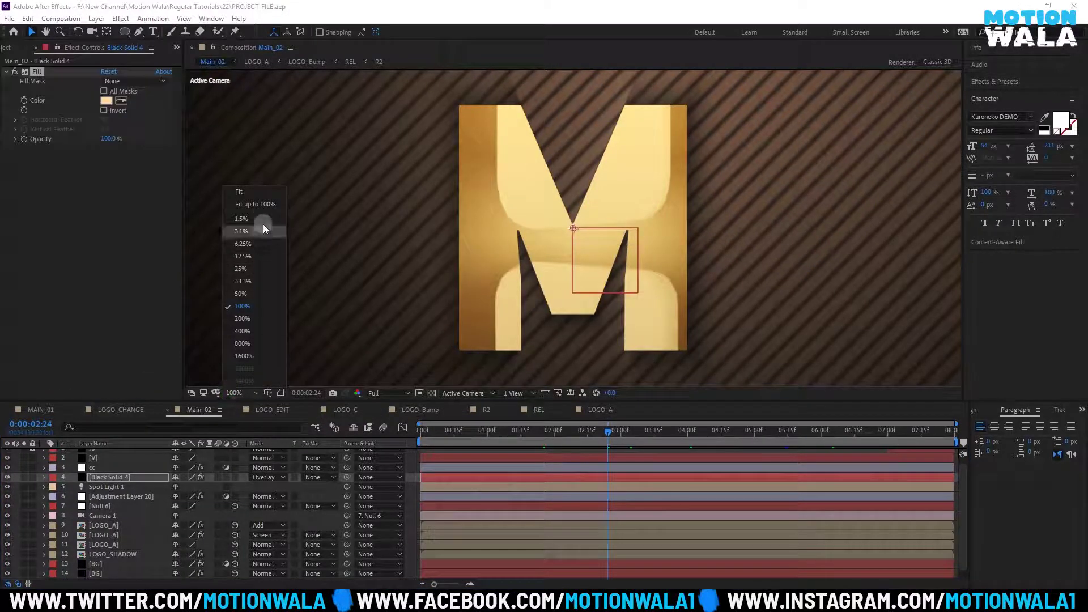
left_click(263, 210)
left_click(610, 391)
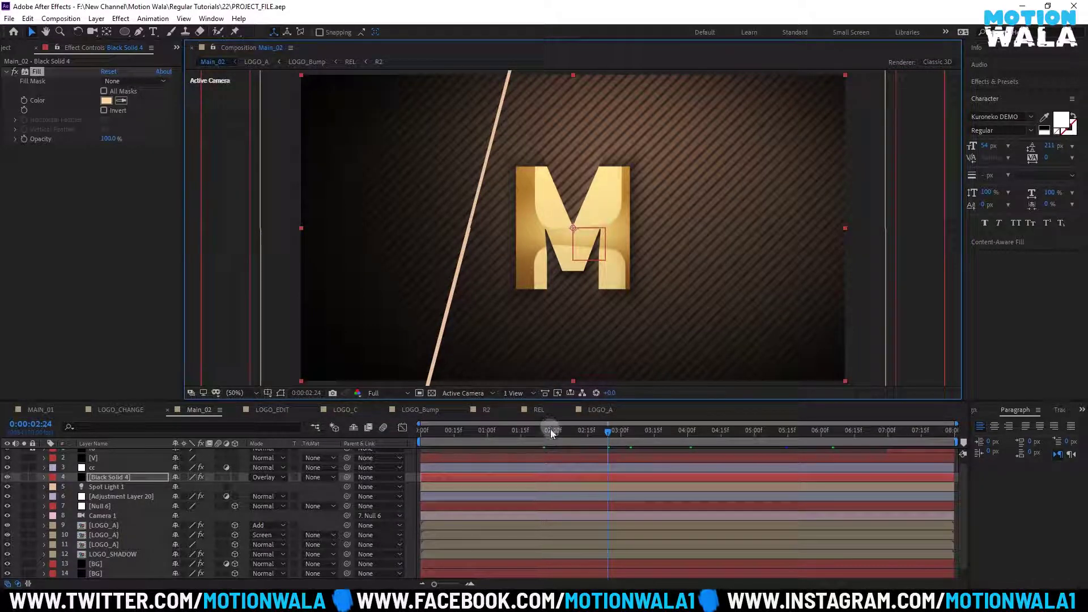
Add a 0:00 keyframe to the BG layer's Venetian Blinds Direction
left_click(106, 569)
scroll(110, 565, "down", 1)
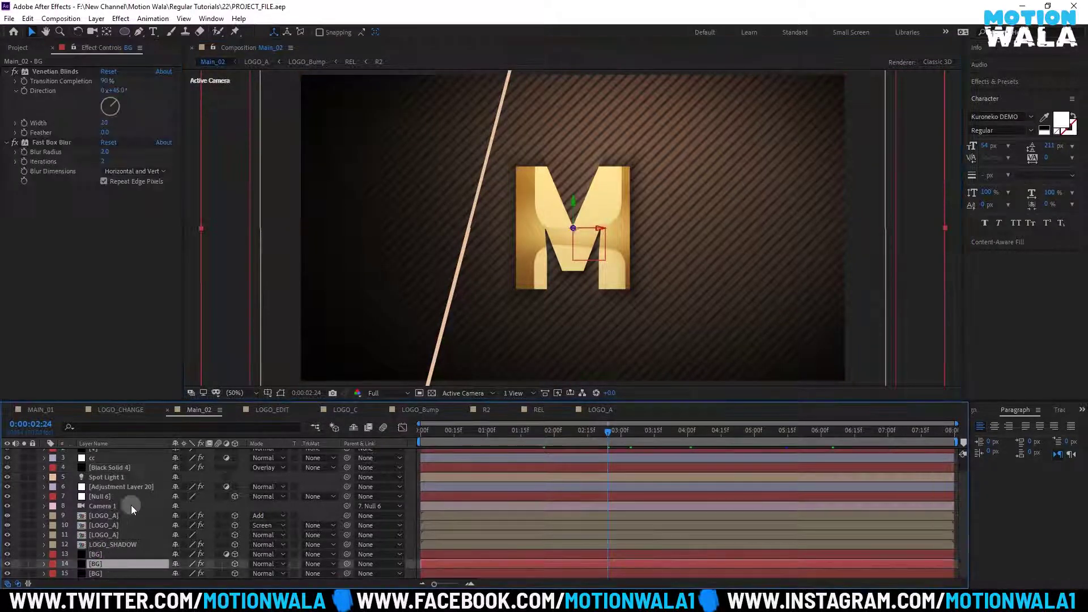
left_click_drag(438, 442, 421, 442)
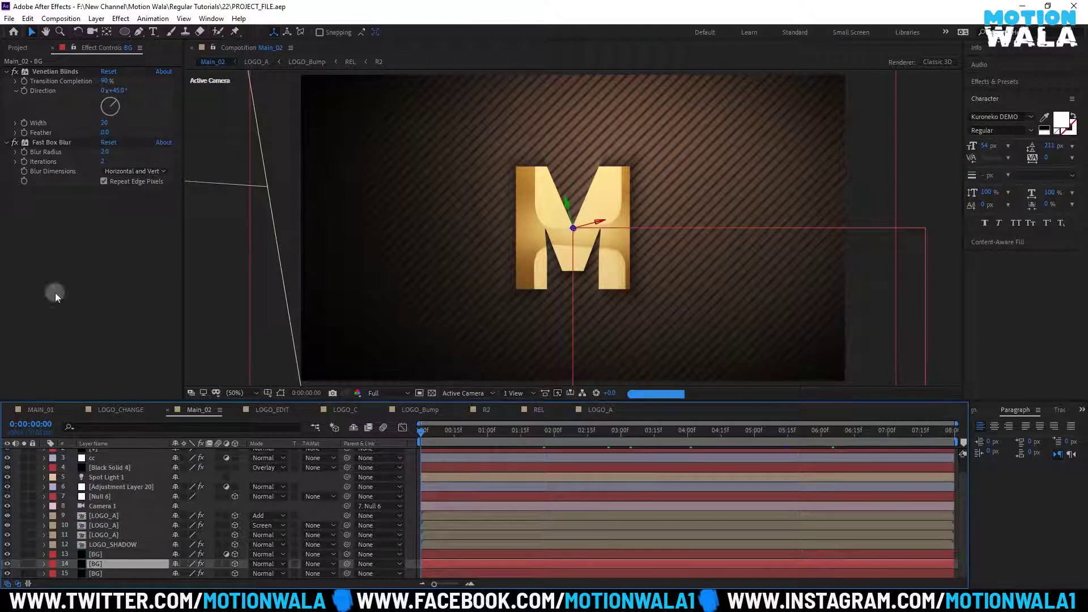
left_click(24, 92)
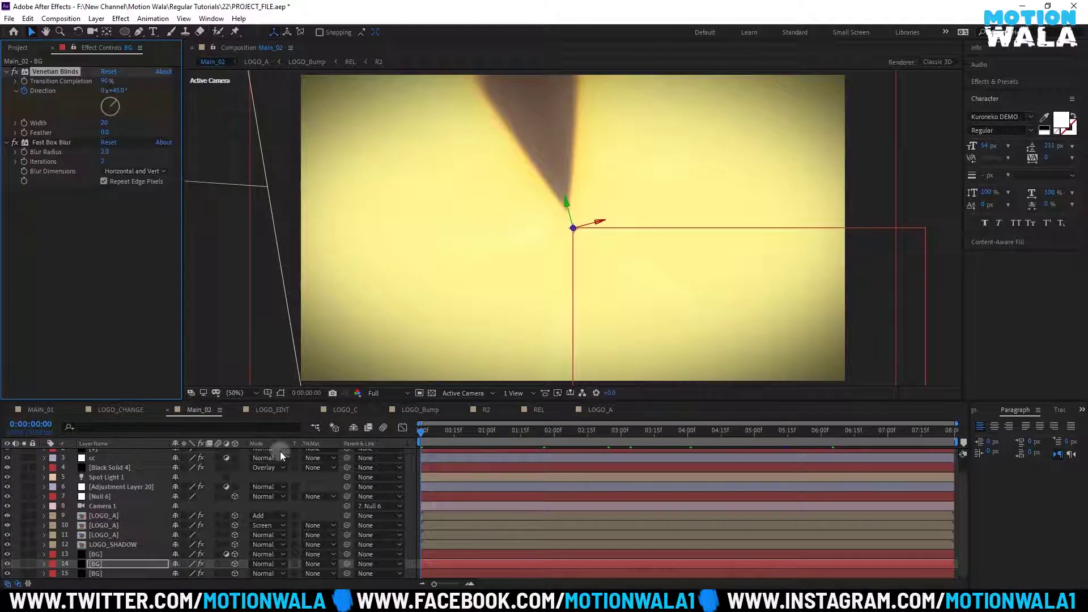
Go to Spot Light 1's 6:00 Position keyframe and reselect the BG layer
scroll(100, 495, "up", 2)
left_click(103, 493)
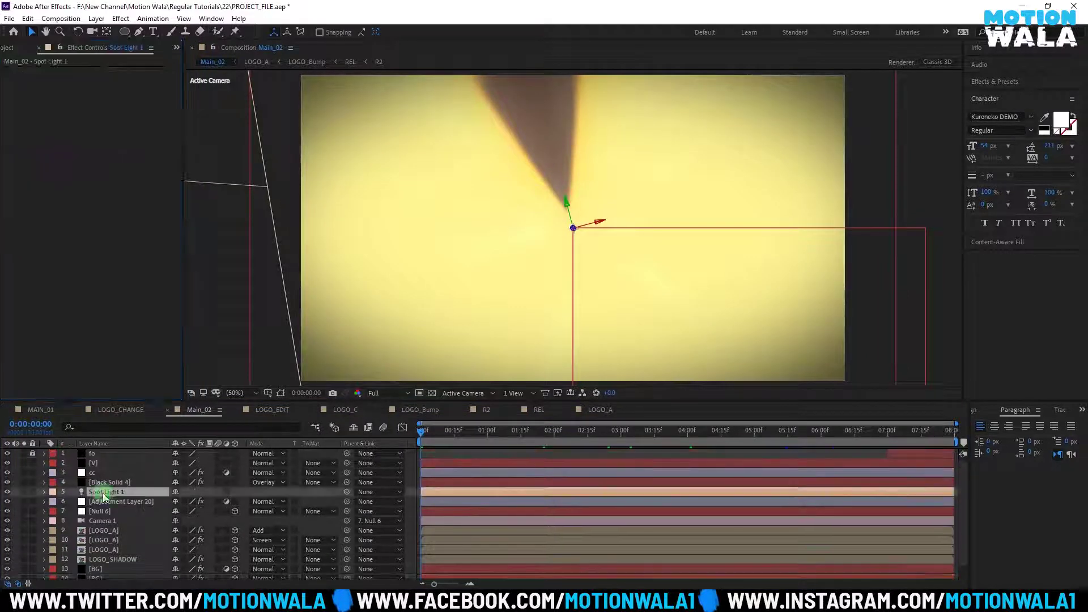
key("u")
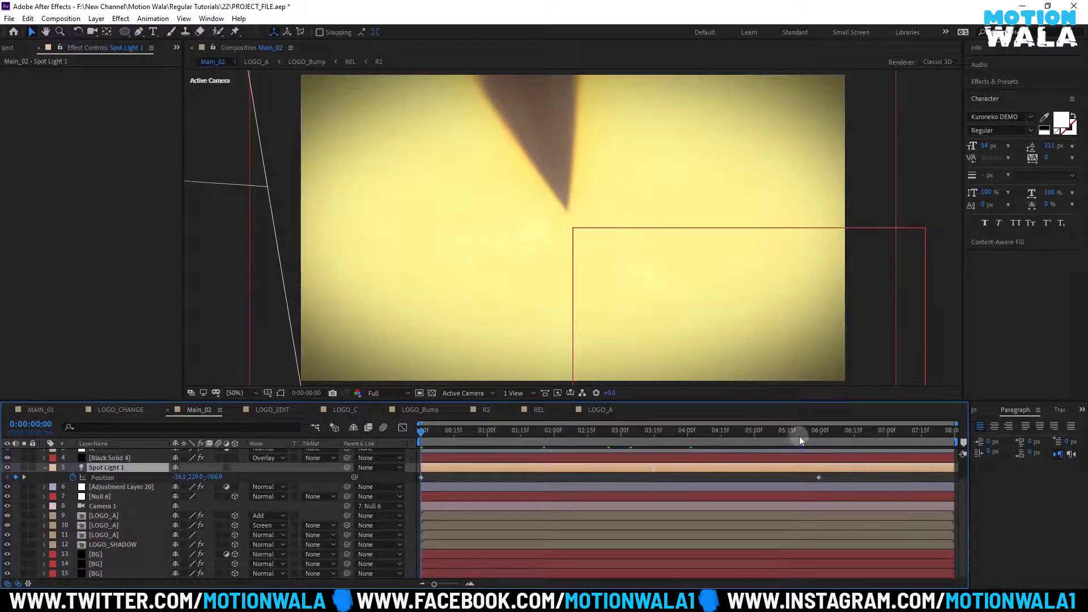
left_click(820, 438)
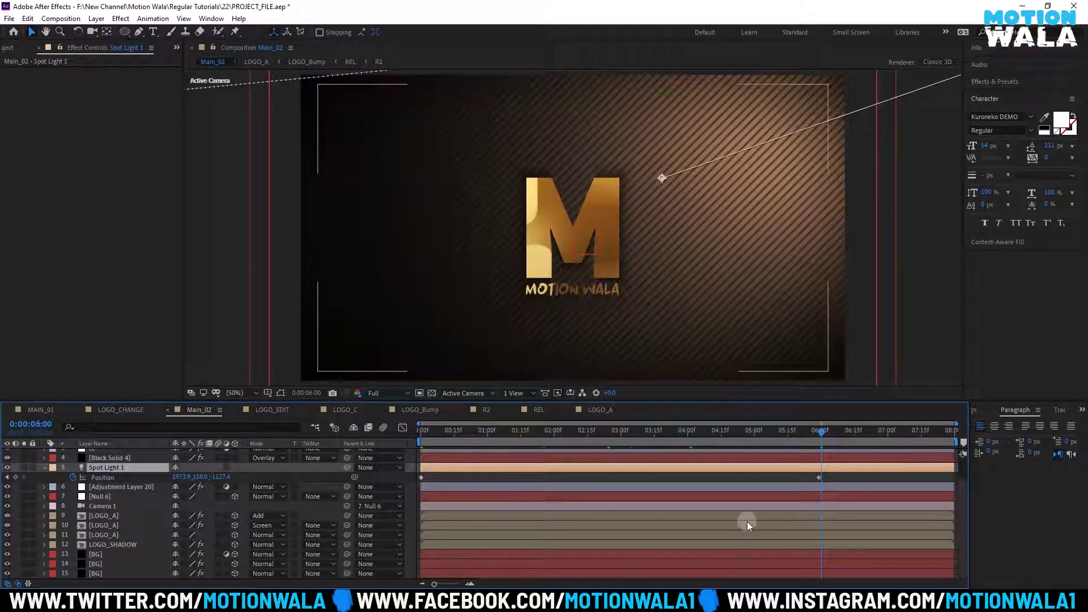
left_click(147, 564)
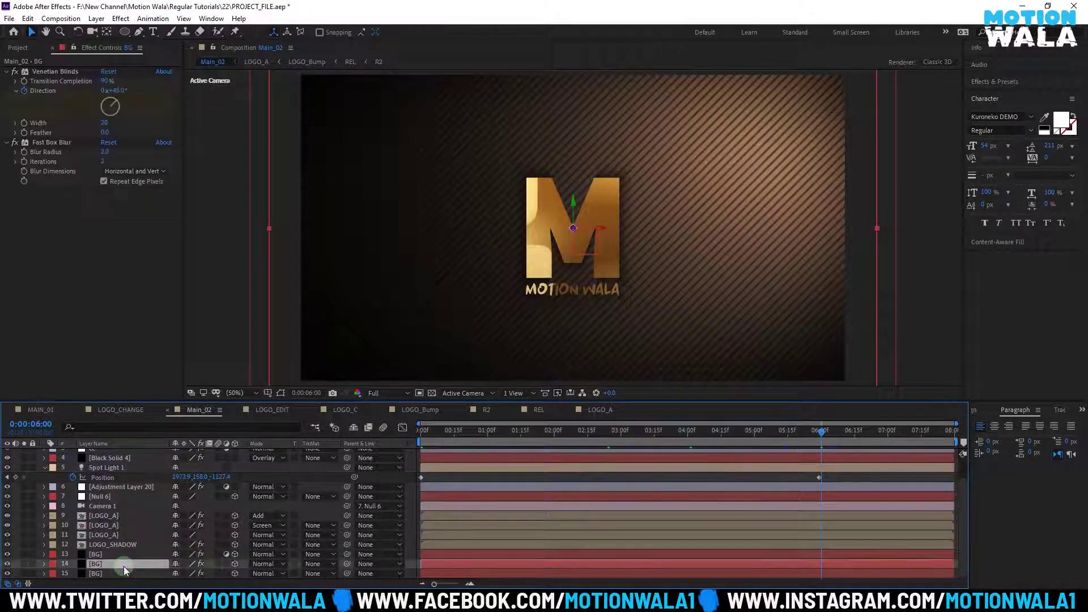
Set the BG Venetian Blinds Direction to 100° at 6:00, viewing BG solo over transparency
key("u")
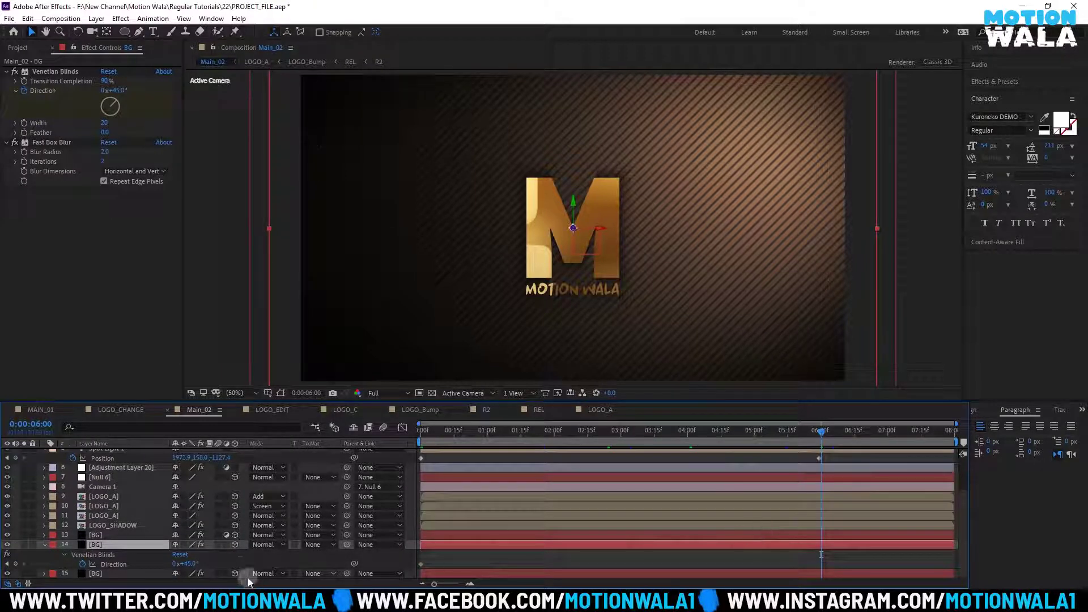
left_click(185, 565)
left_click_drag(185, 565, 239, 564)
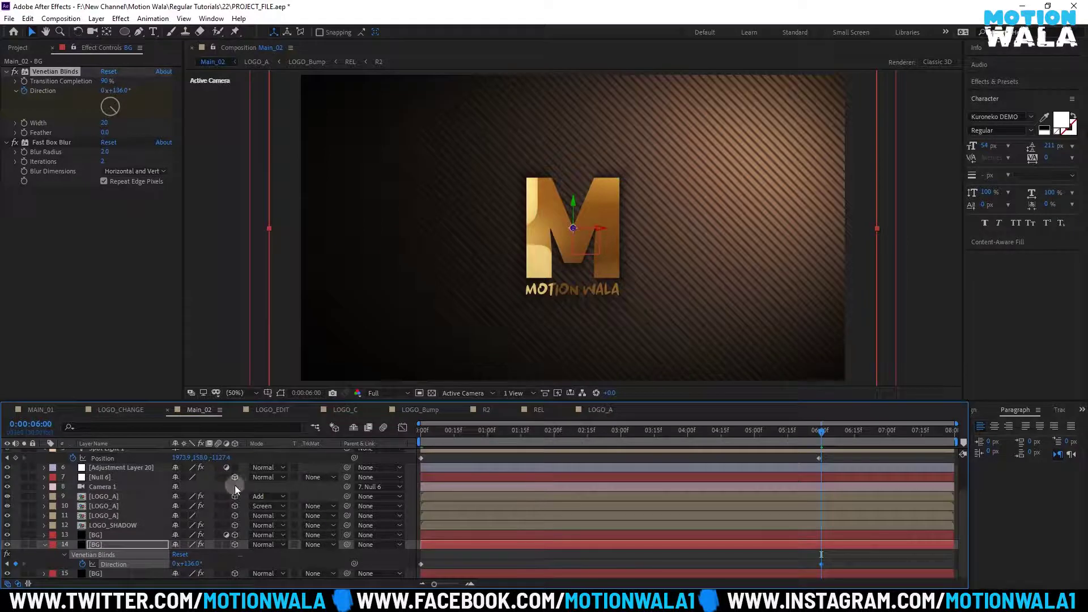
key("ctrl+z")
left_click(24, 545)
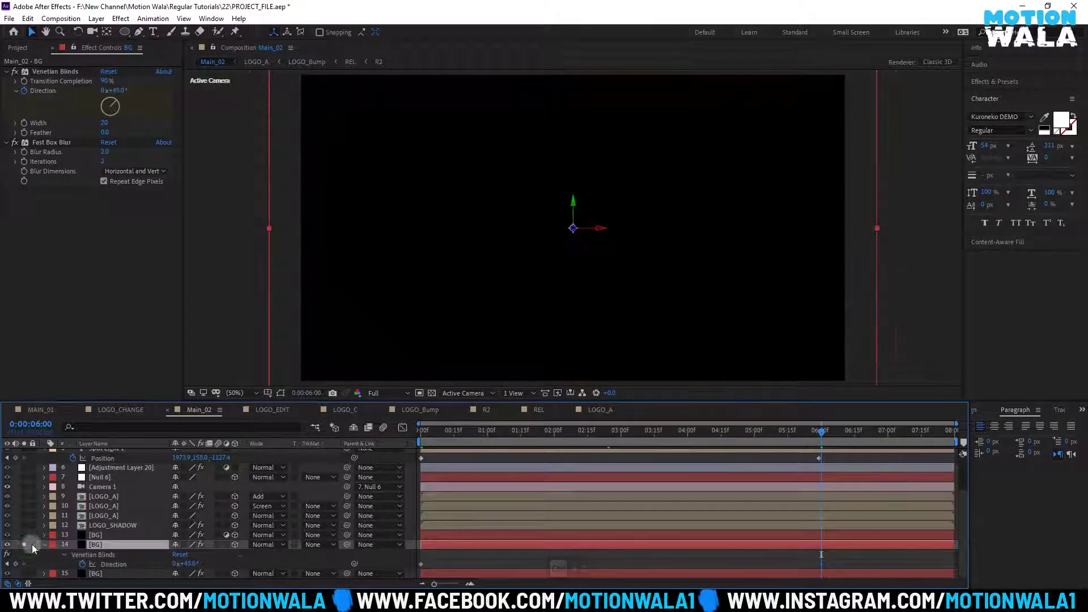
left_click(432, 393)
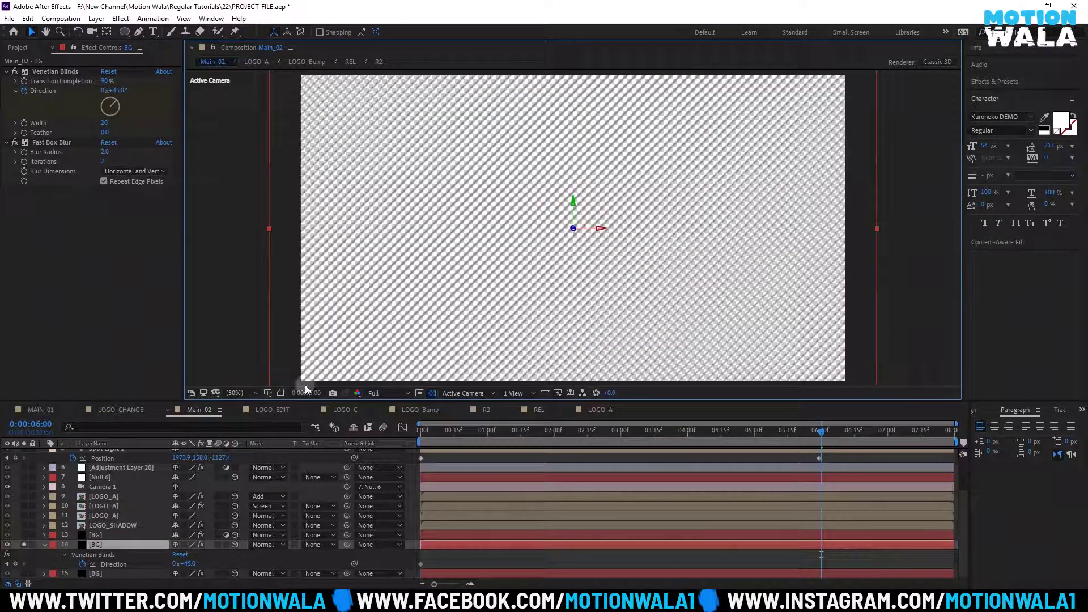
left_click_drag(191, 564, 210, 563)
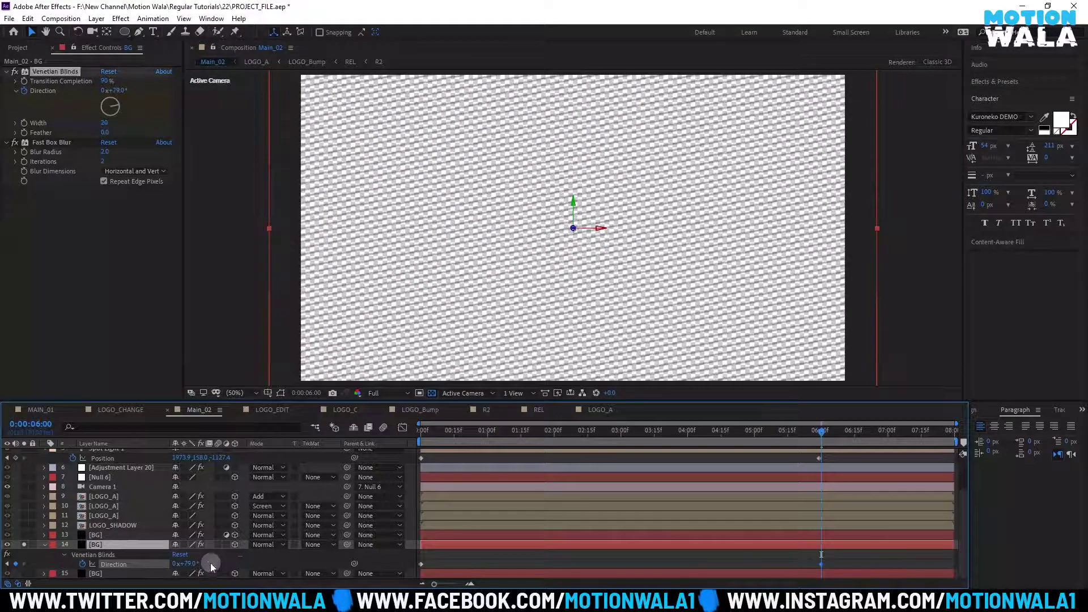
left_click(193, 563)
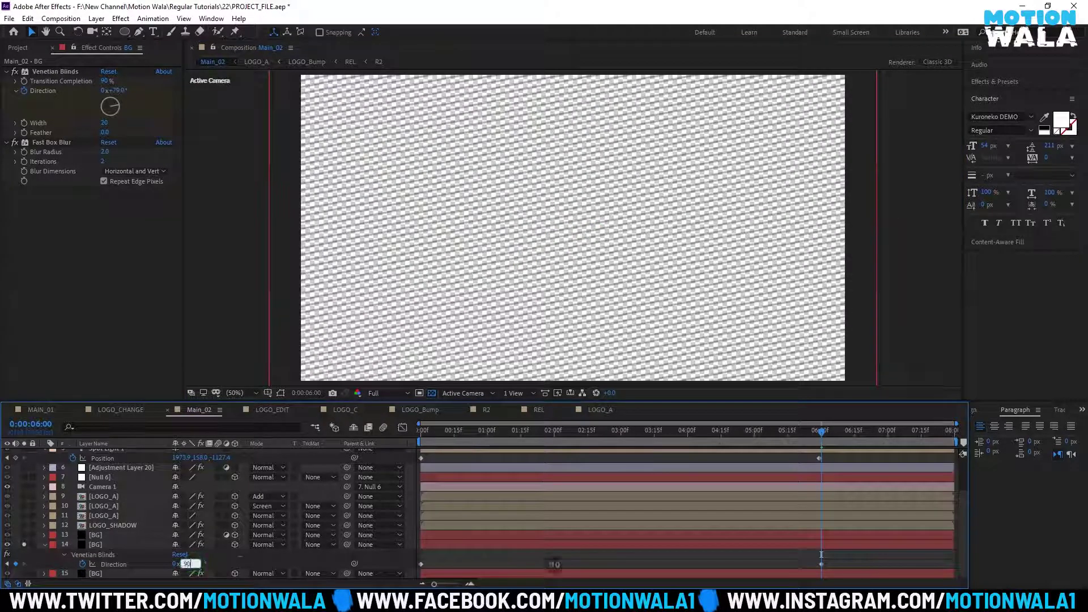
key("Return")
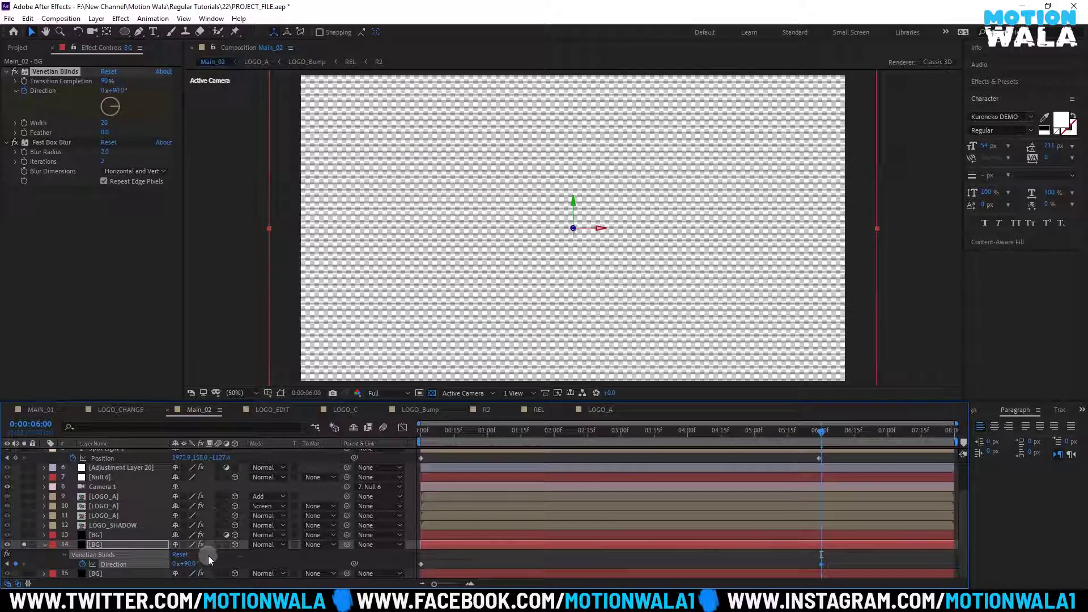
type("00")
left_click(53, 547)
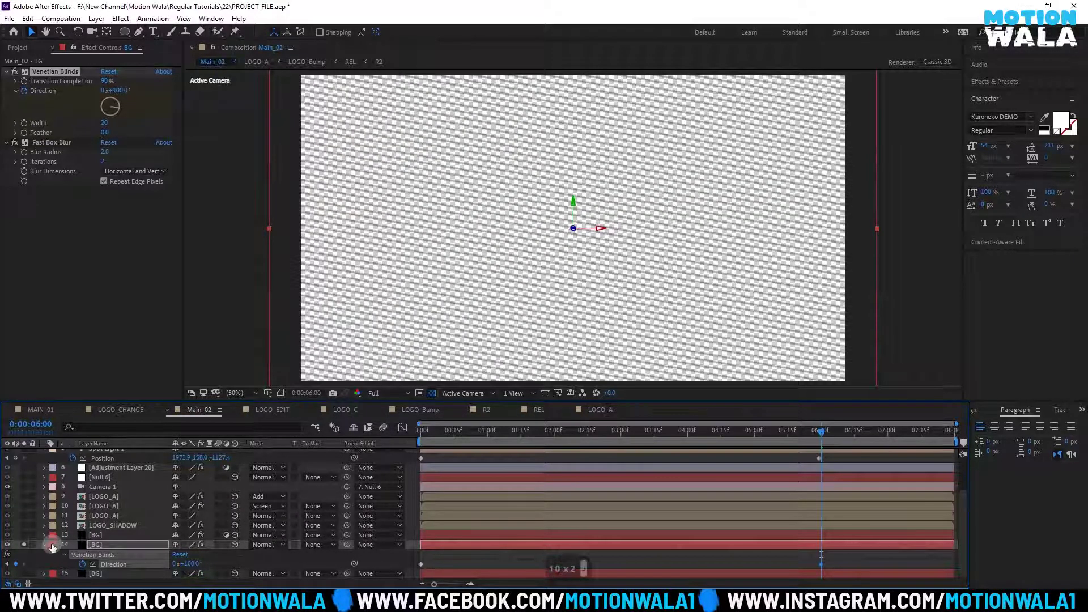
Collapse the BG properties, preview frame 3:25, save, and reselect the [BG] layer
key("u")
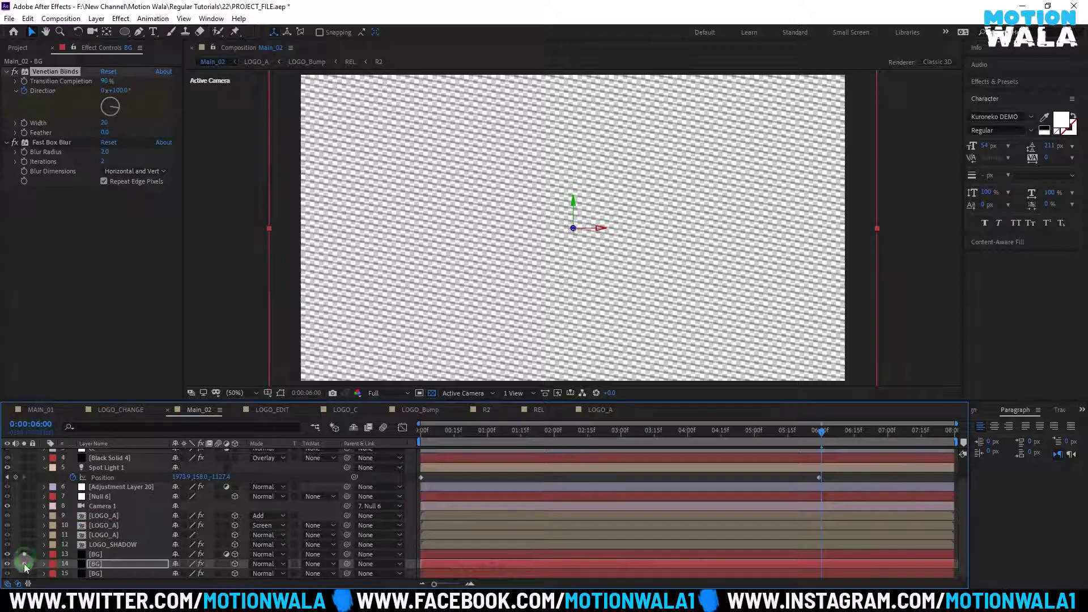
left_click(24, 564)
left_click_drag(635, 431, 679, 435)
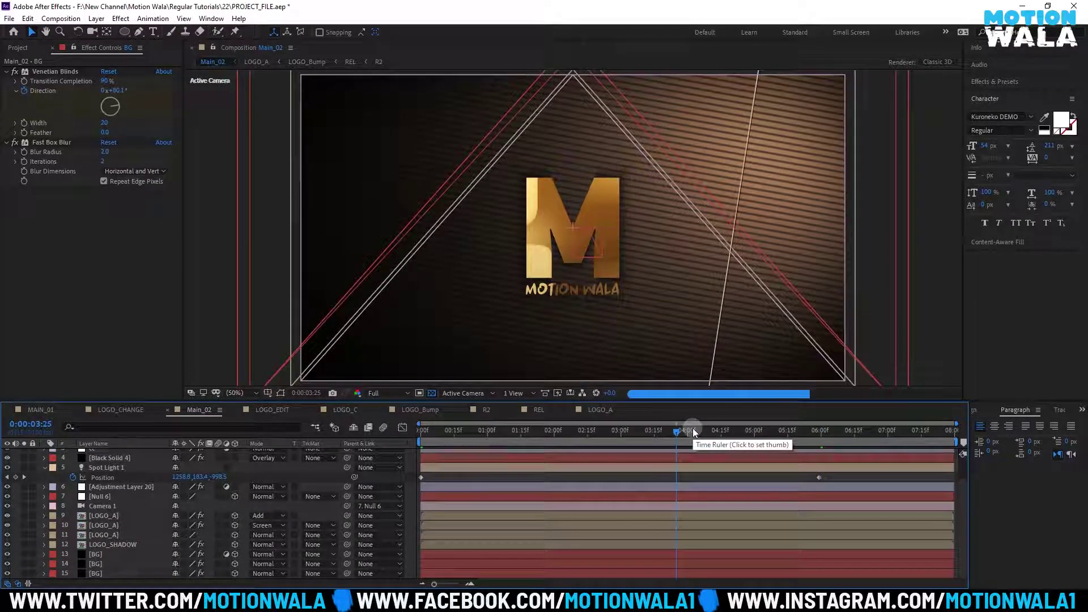
key("ctrl+s")
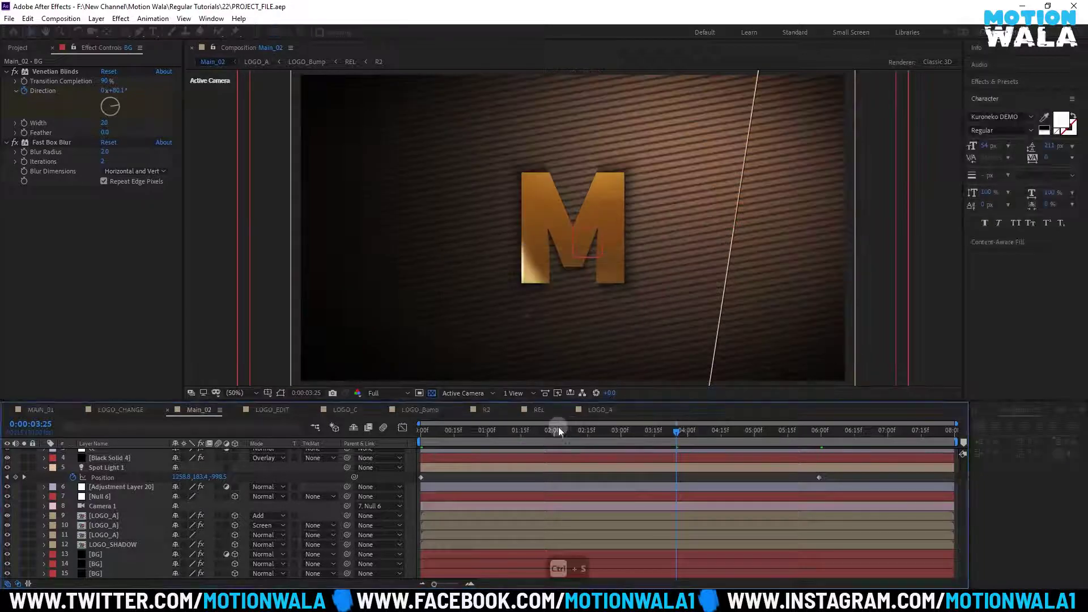
left_click(113, 564)
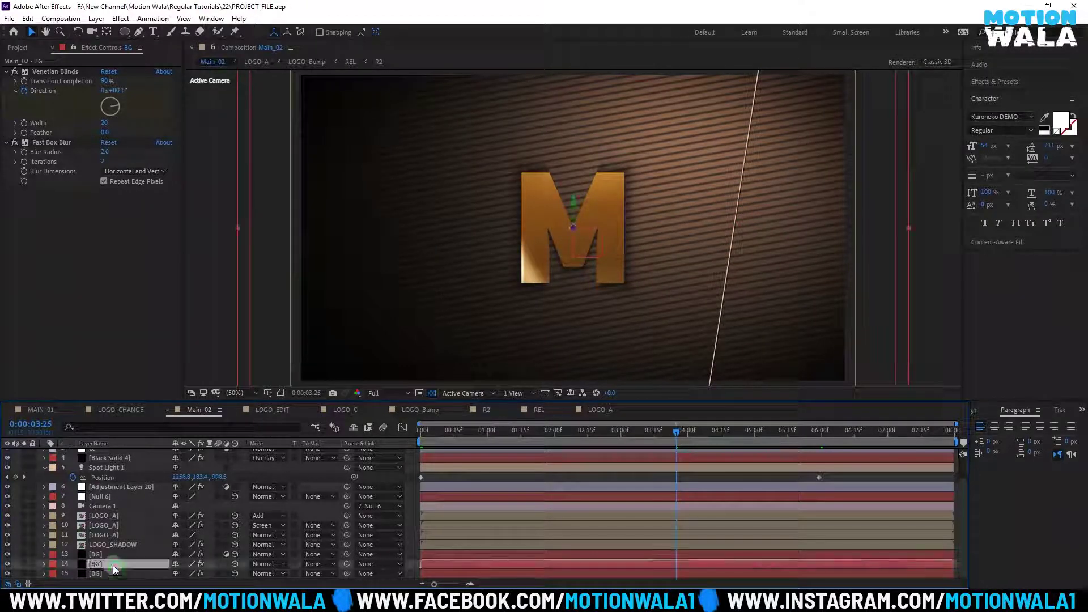
Easy Ease the Direction keyframes and shape the speed graph for a fast start and long slow-down
key("u")
left_click(375, 565)
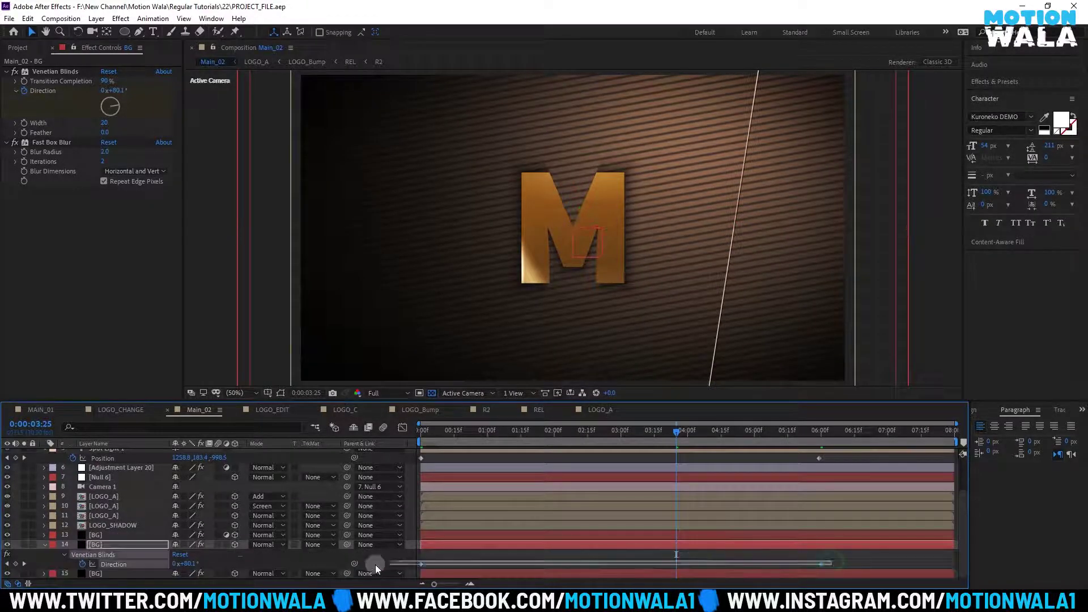
key("F9")
left_click(400, 428)
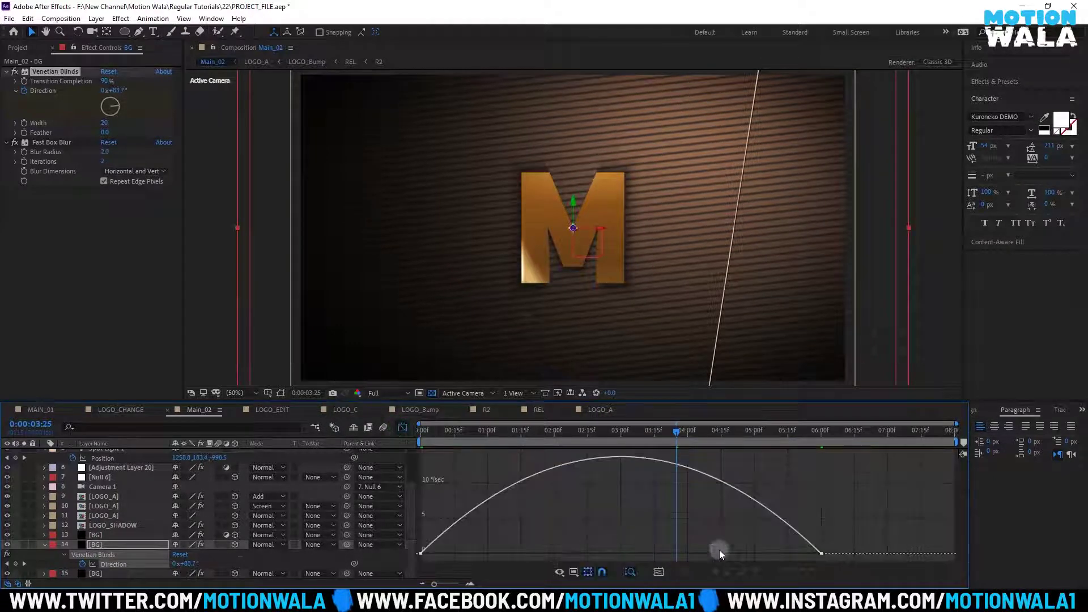
left_click_drag(756, 555, 692, 554)
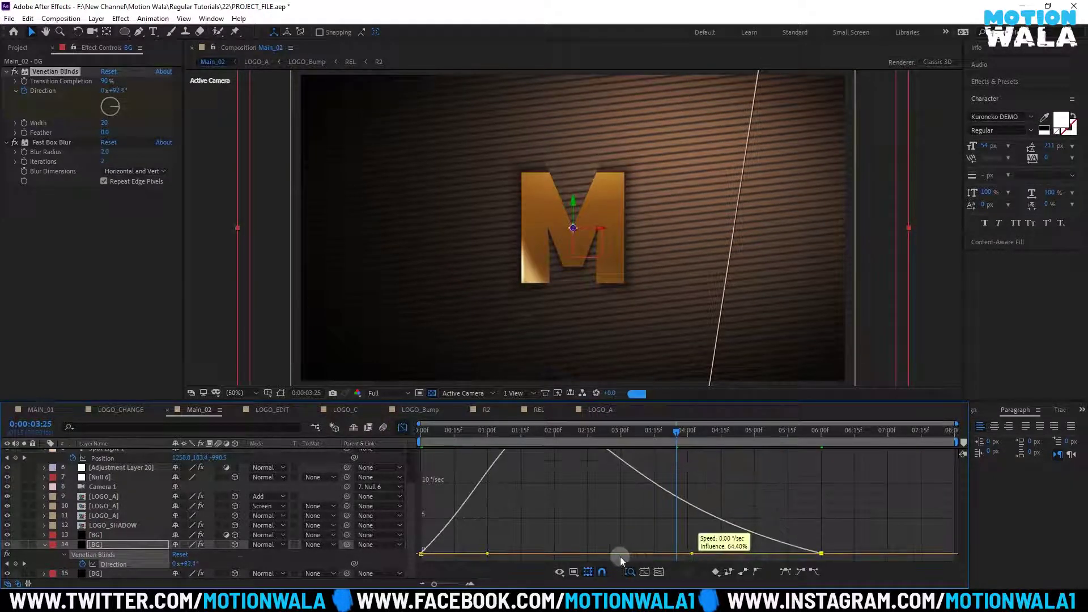
left_click_drag(487, 554, 437, 554)
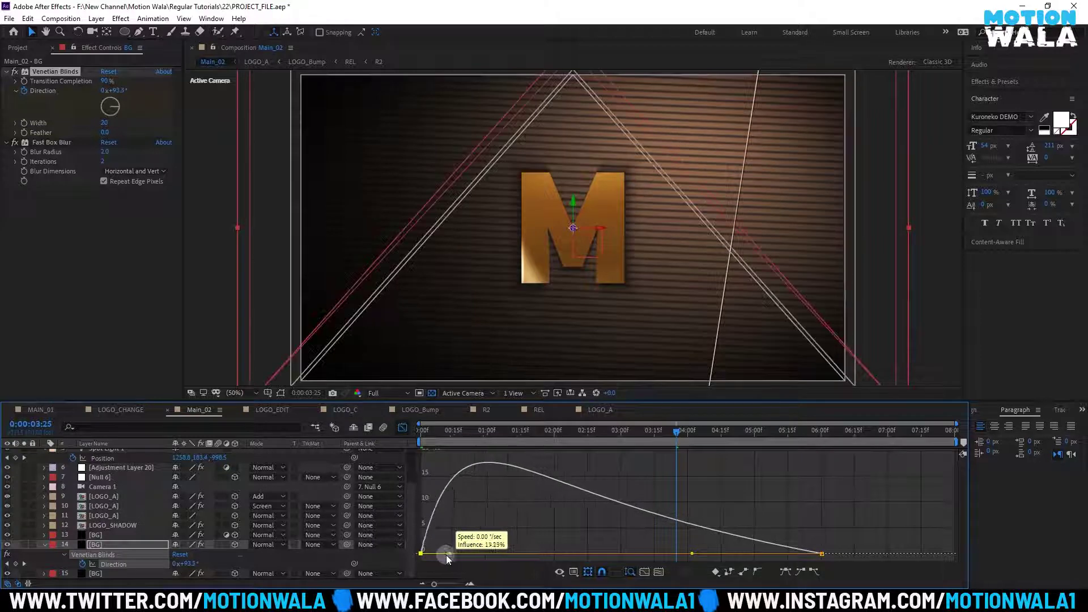
left_click_drag(424, 438, 463, 438)
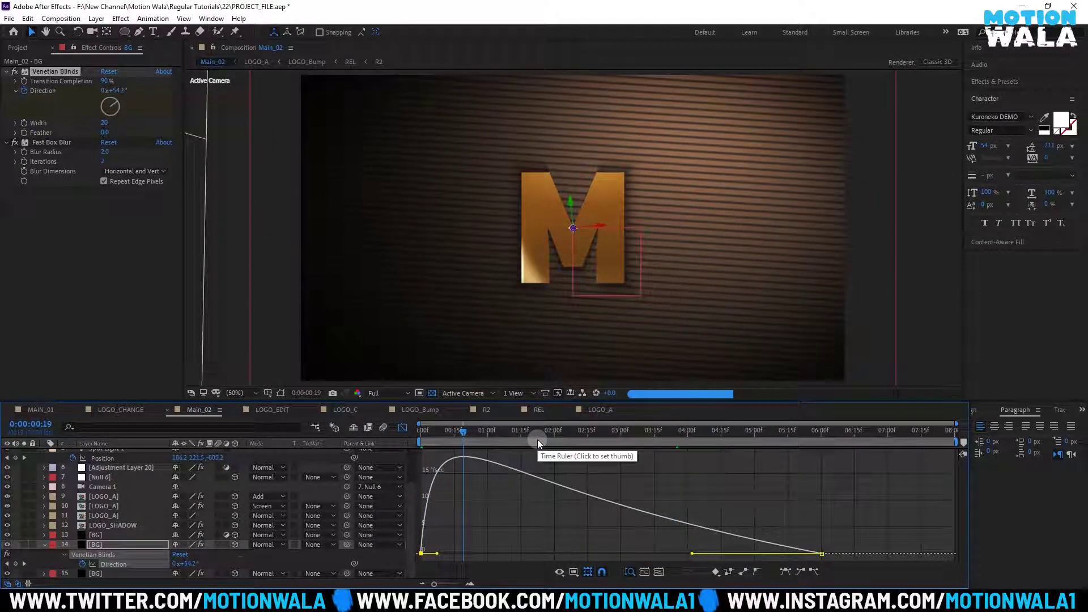
Save the project and collapse the BG and Spot Light 1 properties
key("ctrl+s")
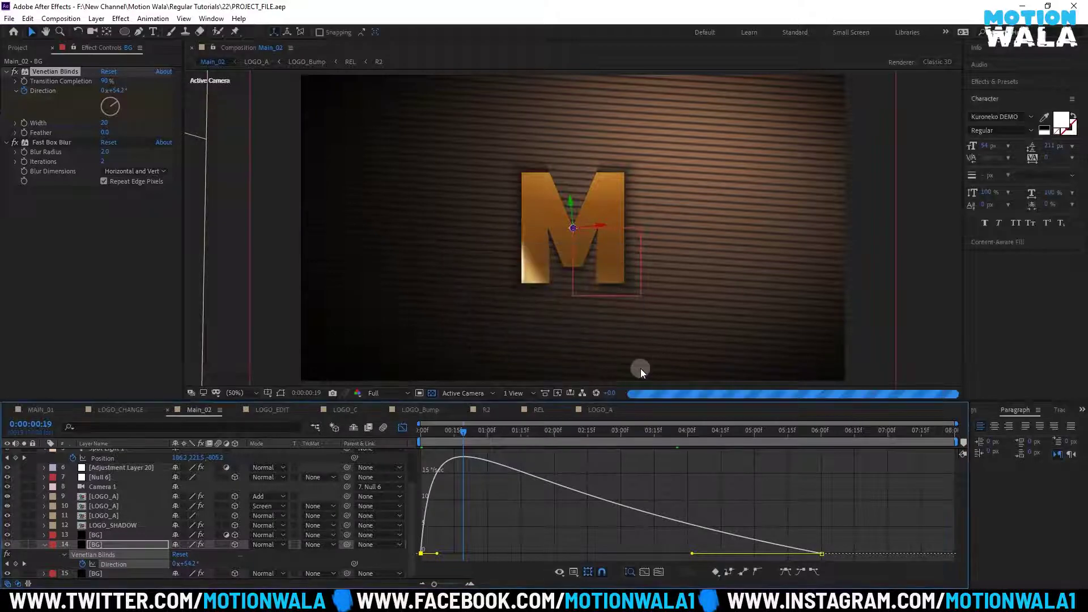
left_click(44, 546)
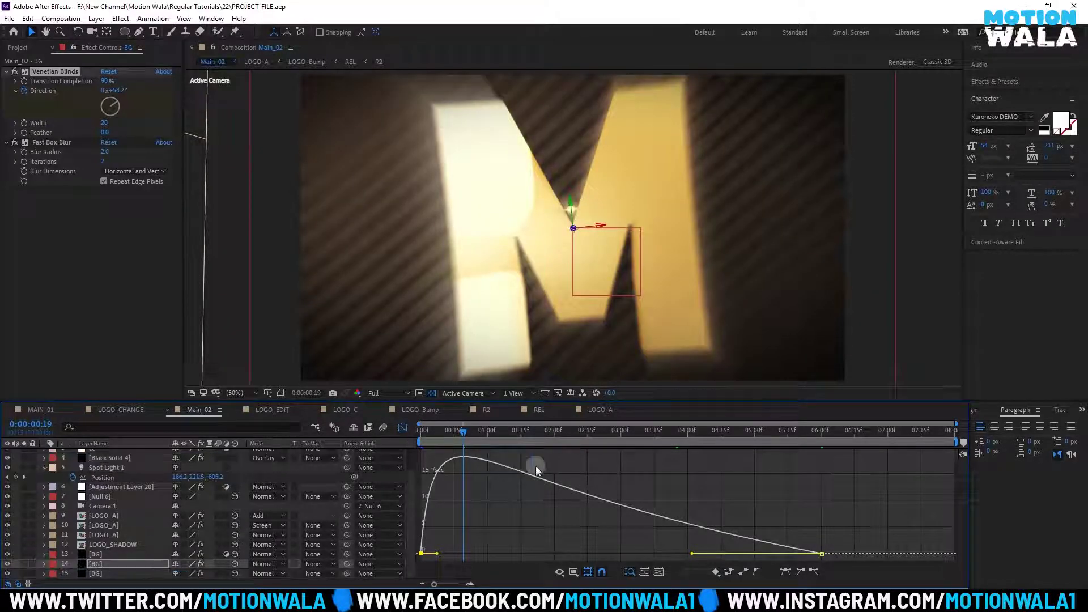
scroll(111, 490, "up", 2)
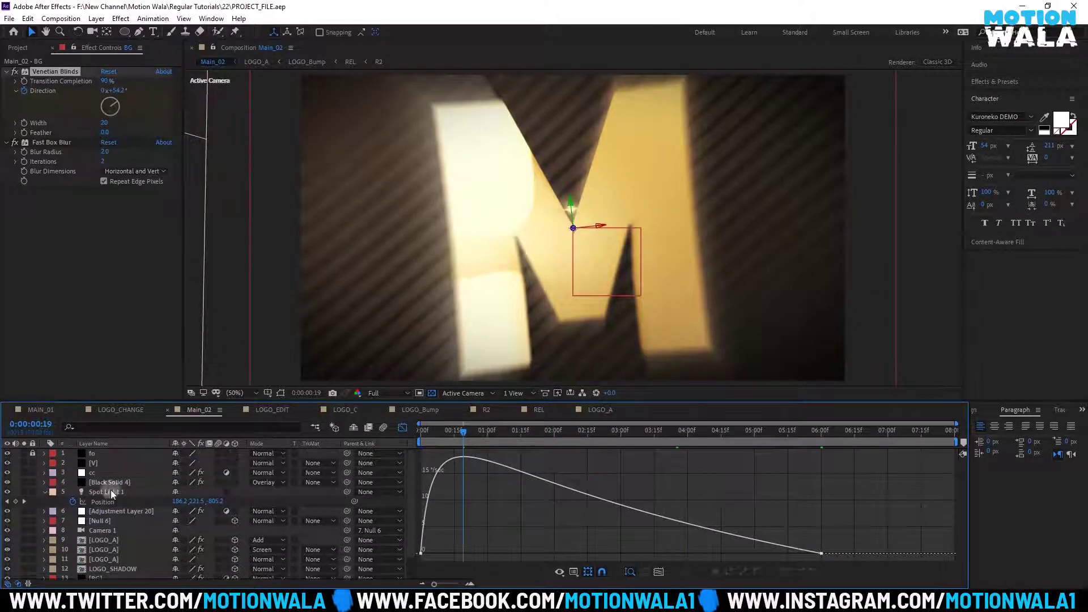
left_click(44, 493)
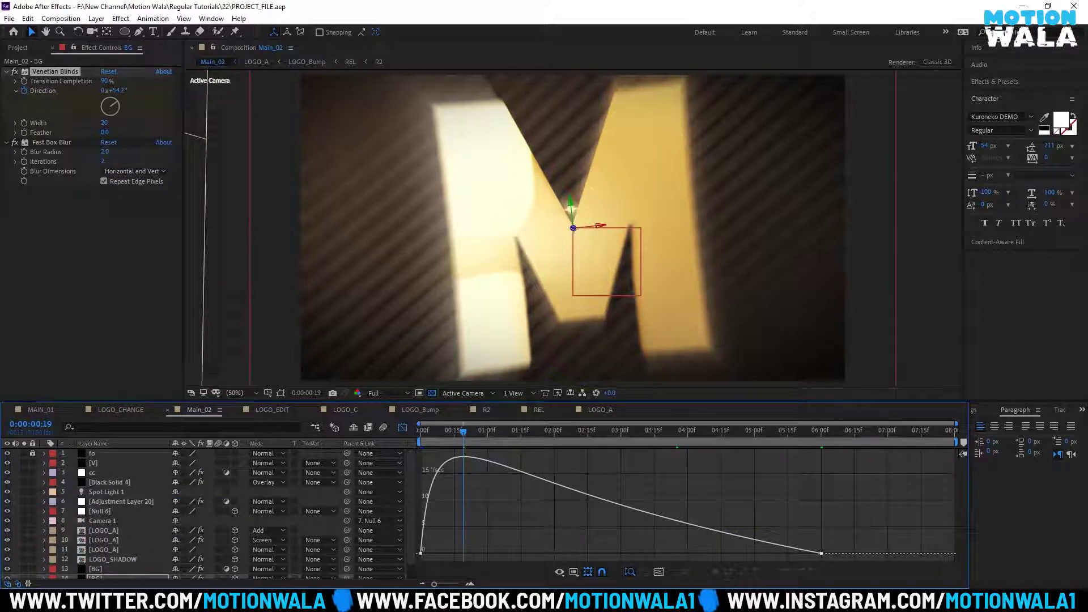
Turn off the Graph Editor and play Main_02 from the start as a looping preview
mouse_move(736, 604)
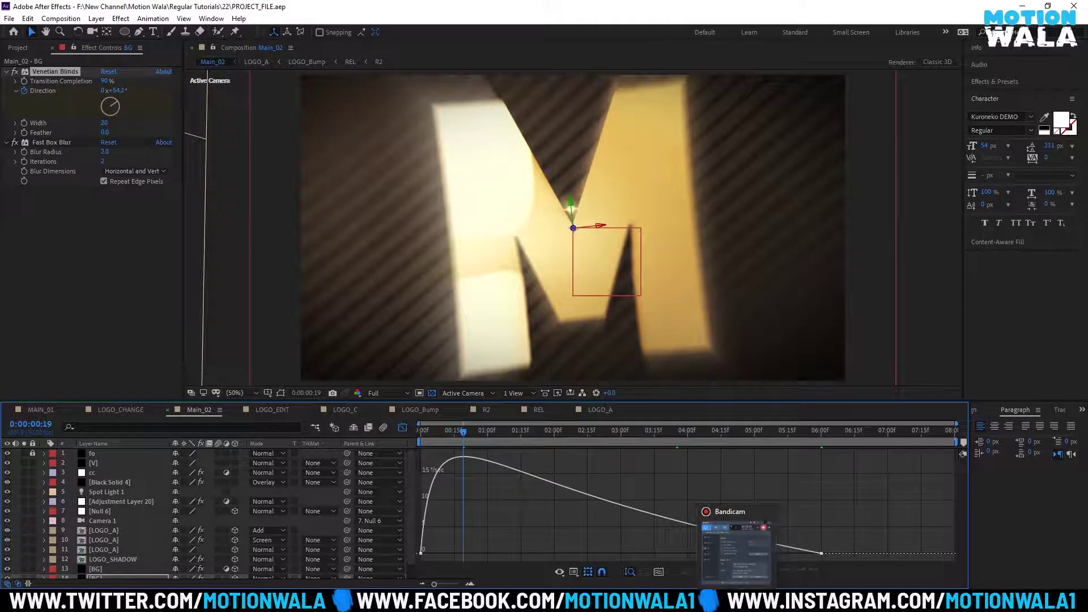
key("shift+F3")
key("space")
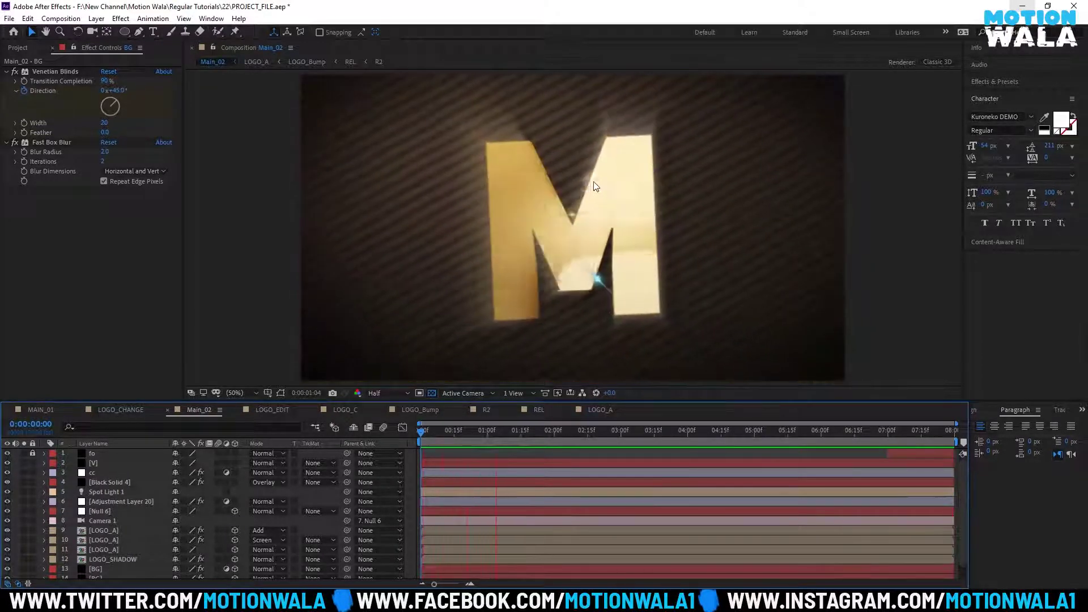
Stop the preview, view the logo at frame 4:28, and switch to the MAIN_01 composition
key("space")
left_click_drag(679, 429, 750, 429)
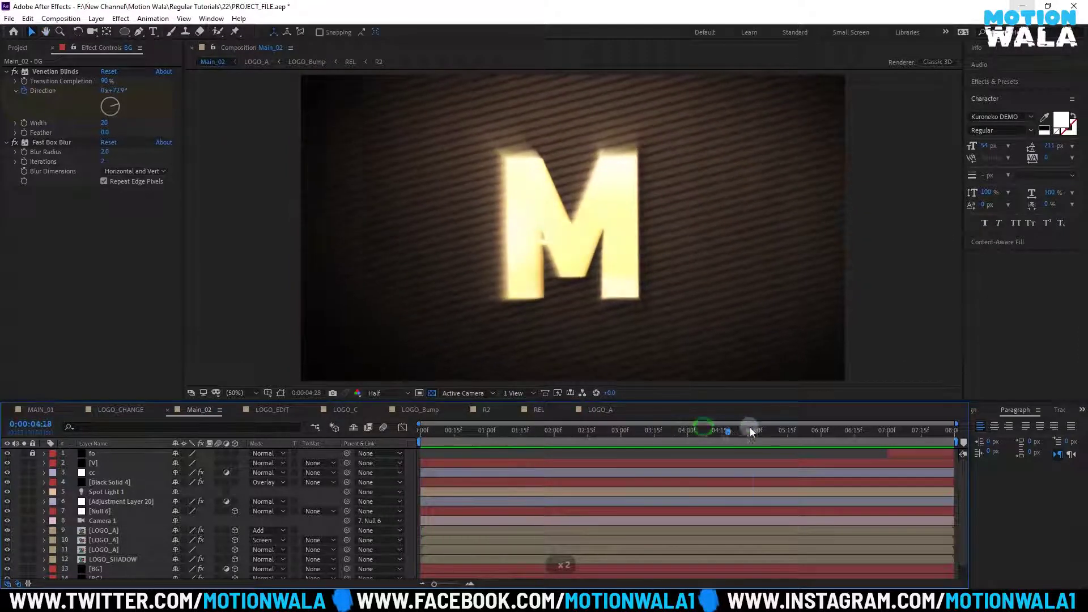
scroll(549, 212, "up", 2)
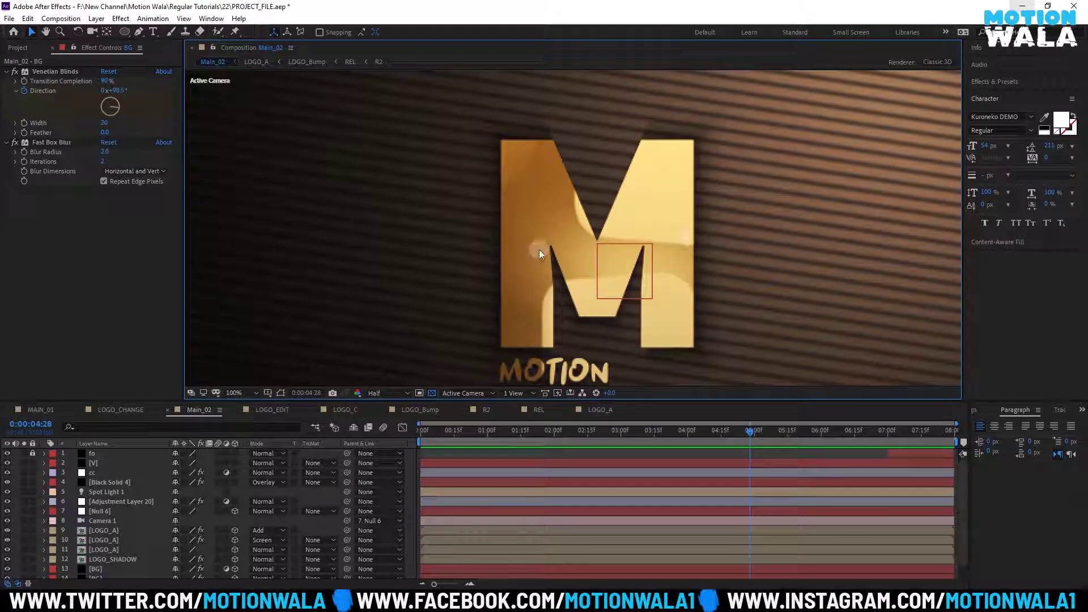
left_click(129, 421)
left_click(57, 407)
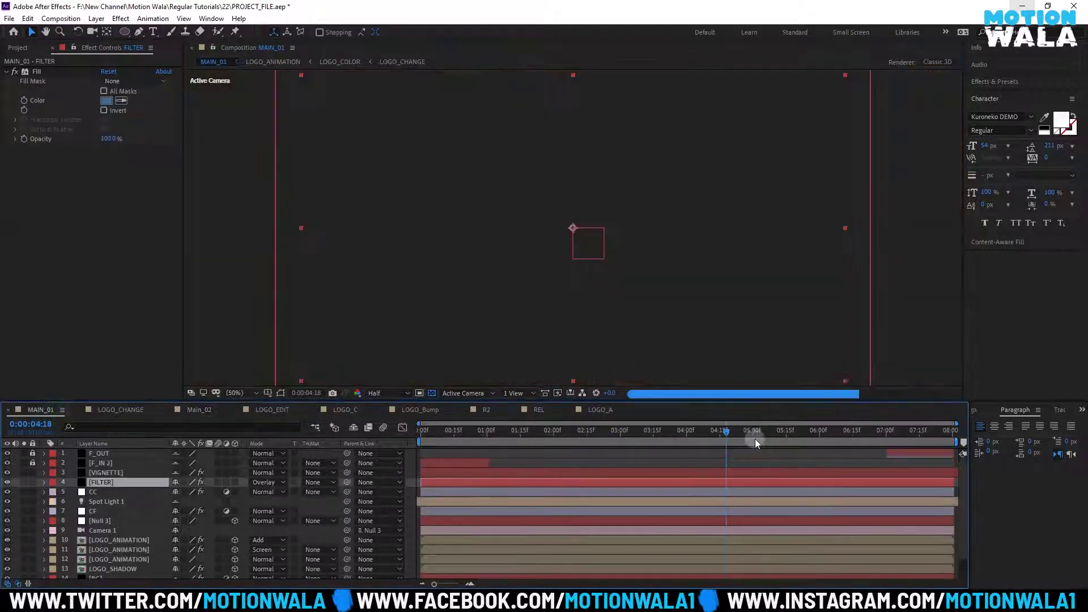
scroll(596, 240, "up", 2)
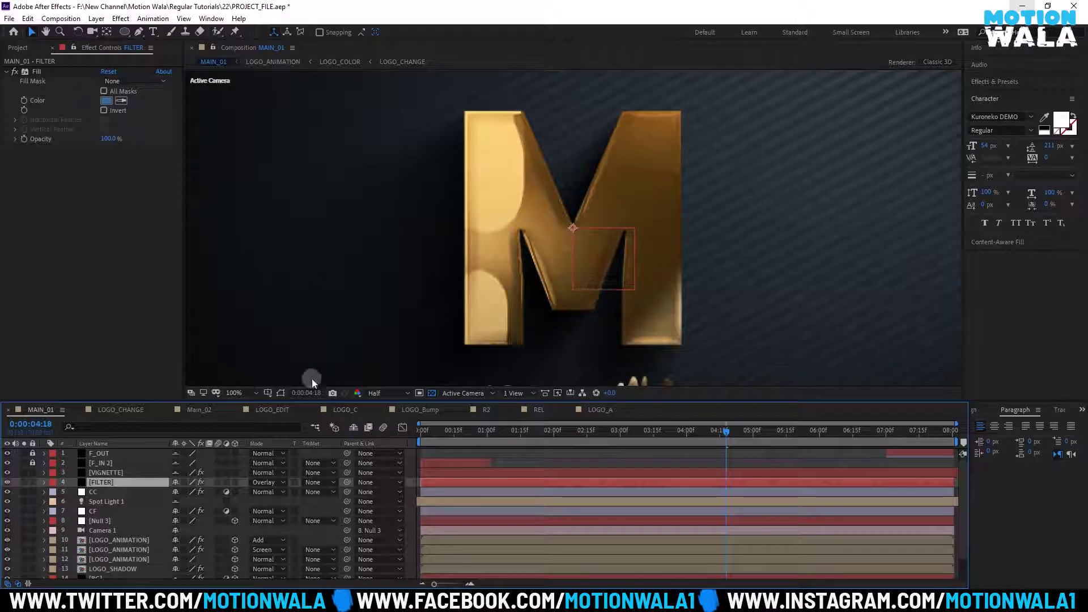
Open LOGO_Bump and raise the CC Blobbylize Softness on the REL layer
left_click(437, 409)
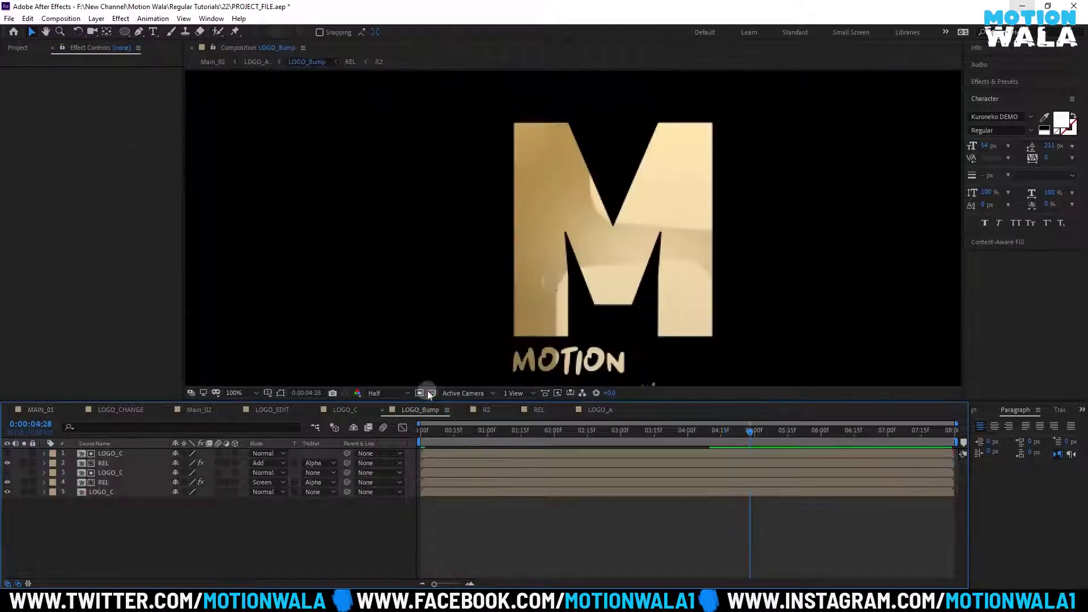
left_click(109, 482)
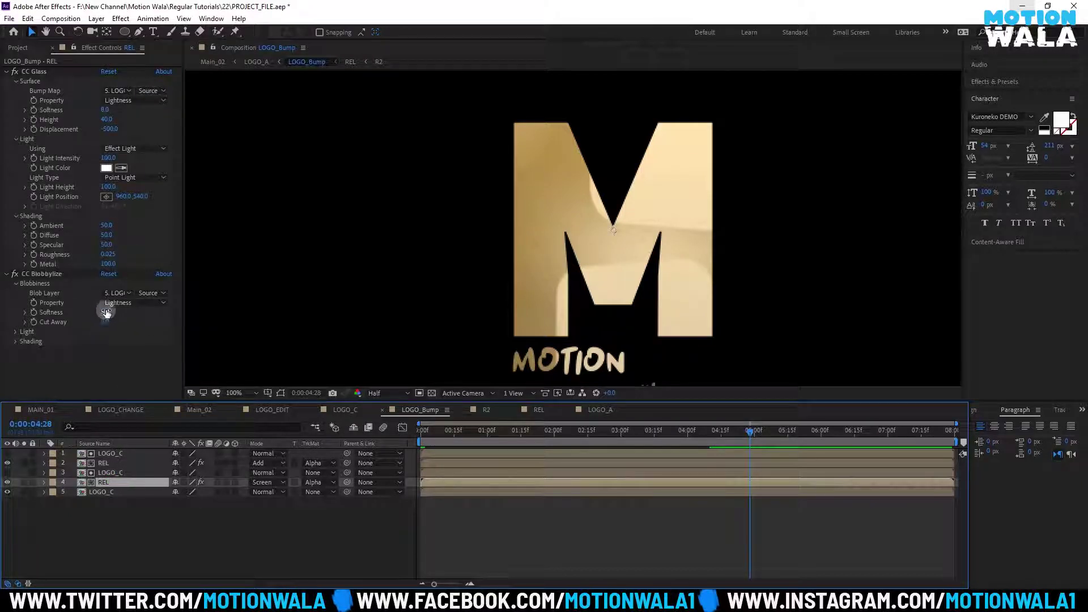
left_click_drag(105, 312, 377, 281)
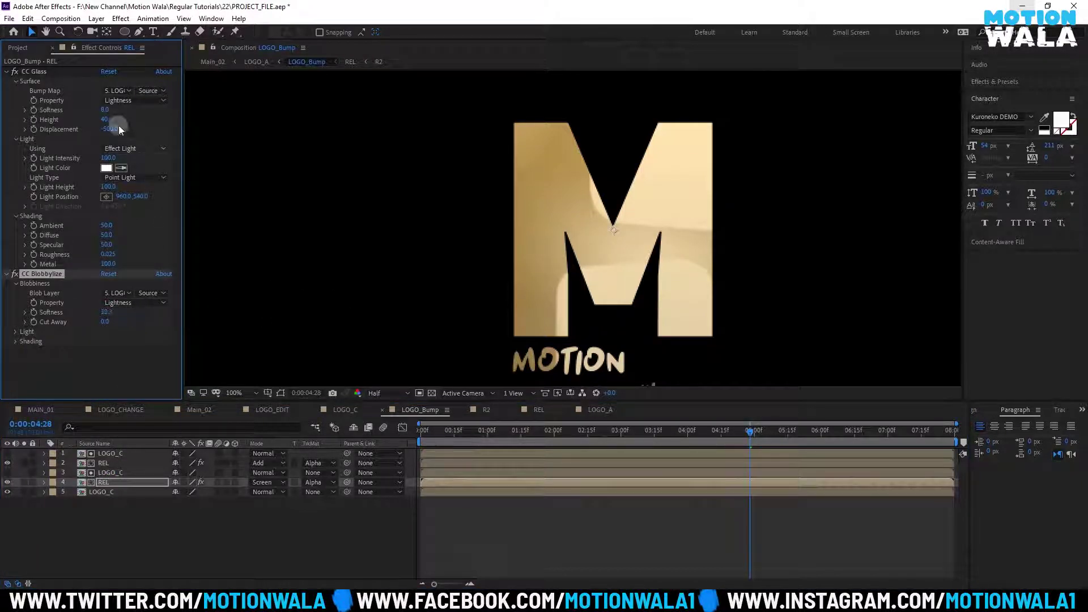
Undo the Blobbylize change, then try a higher CC Glass Softness and revert it to 8.0
key("ctrl+z")
left_click_drag(106, 110, 318, 117)
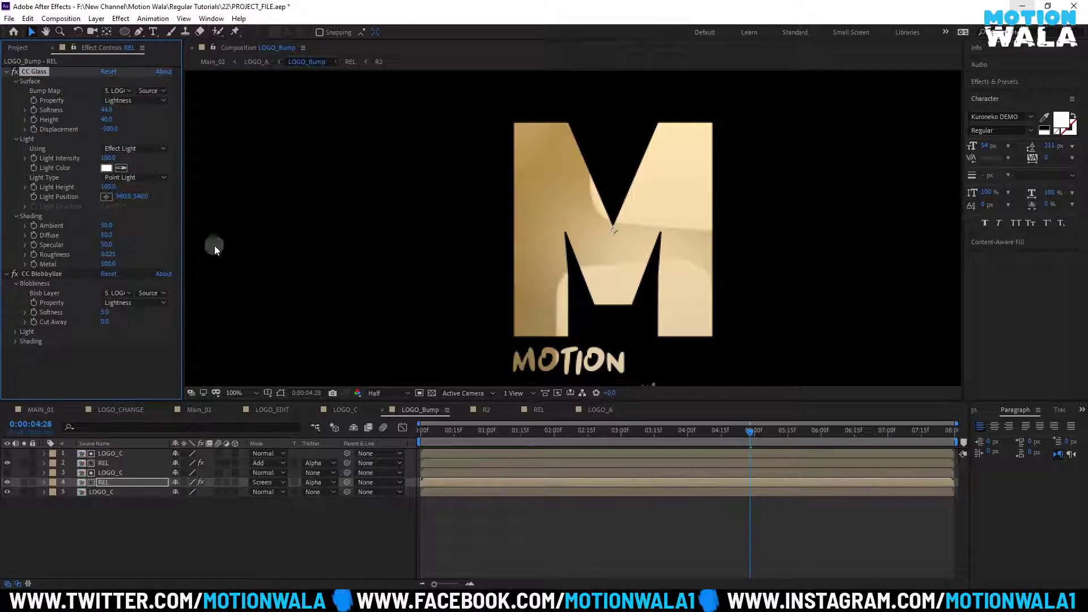
left_click(139, 482)
key("comma")
key("comma")
key("comma")
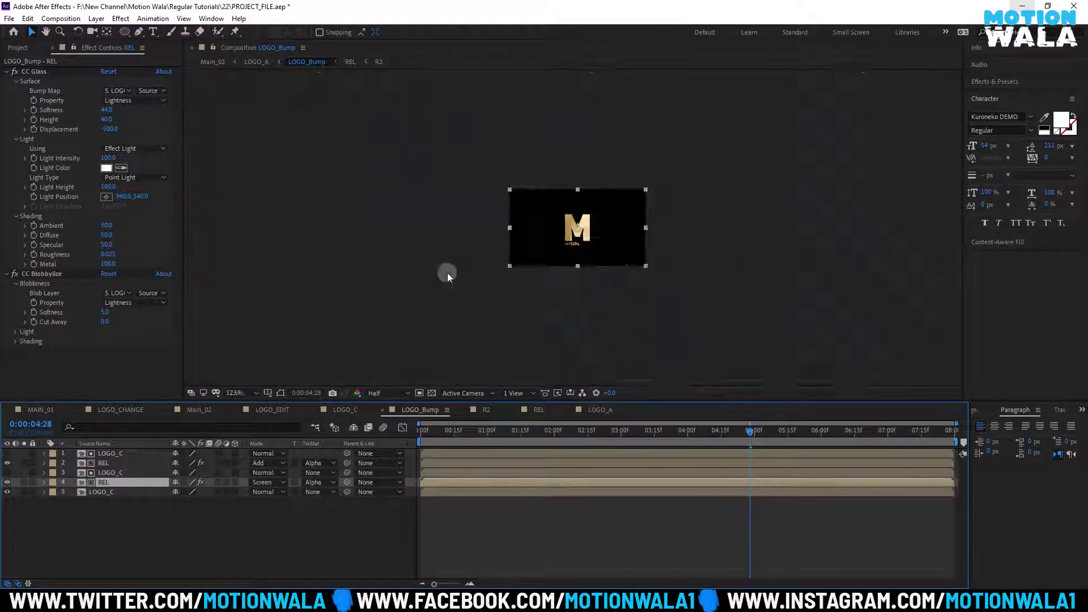
key("period")
key("period")
key("period")
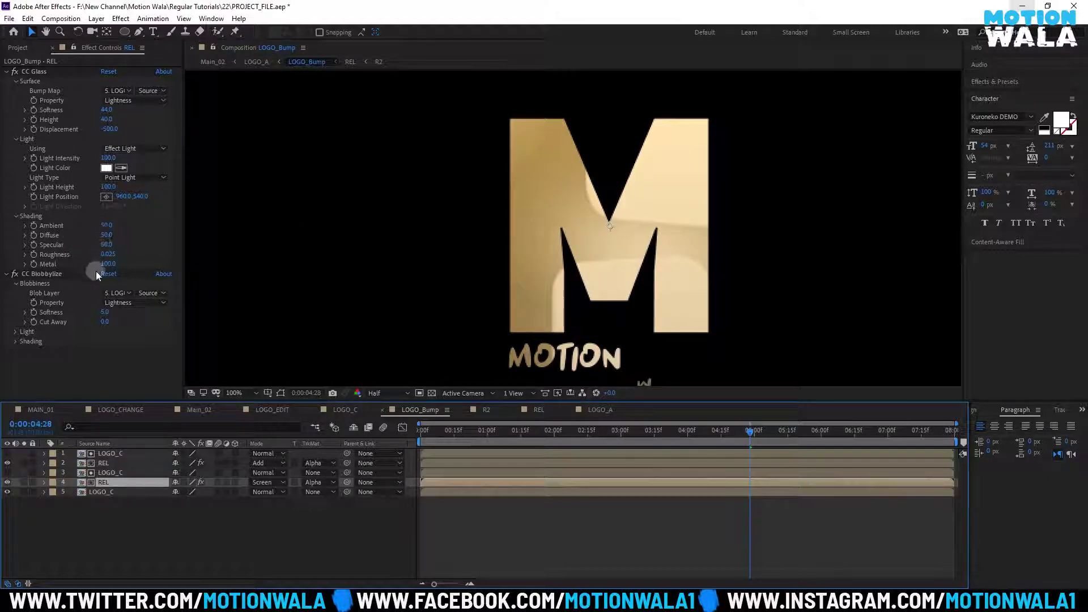
key("ctrl+z")
Try CC Glass Ambient, Diffuse and Specular at 30 and Metal at 31, then undo them
left_click(107, 226)
type("3")
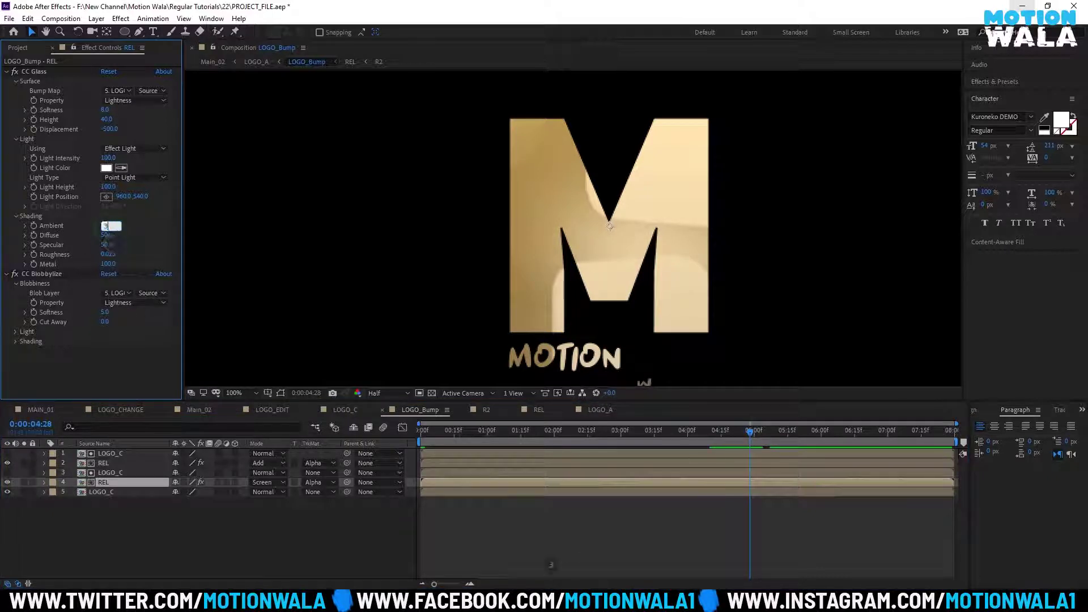
type("0.0")
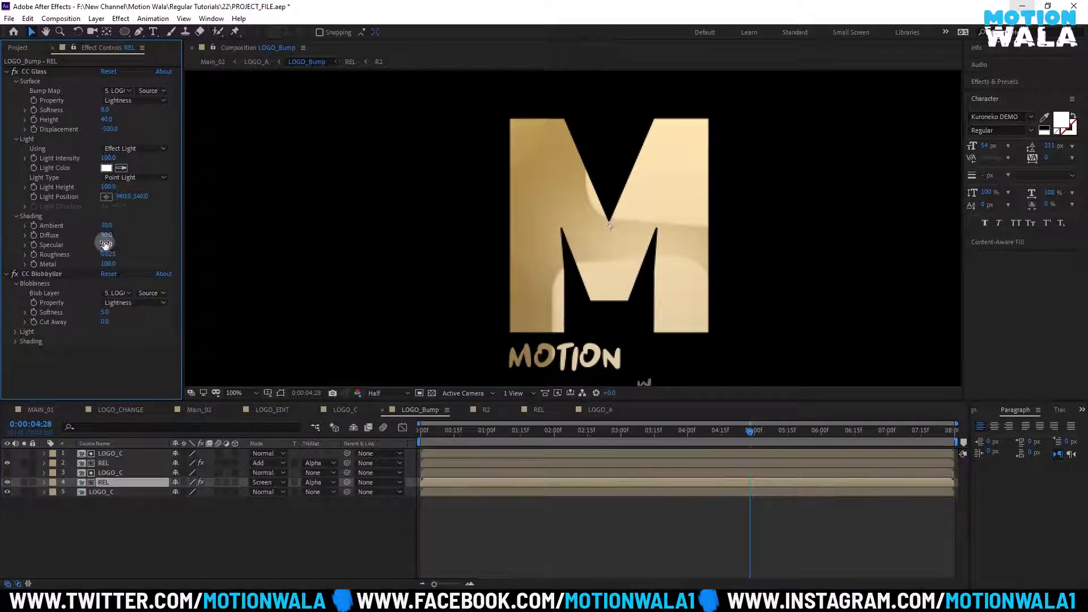
left_click(106, 235)
left_click(107, 245)
type("3")
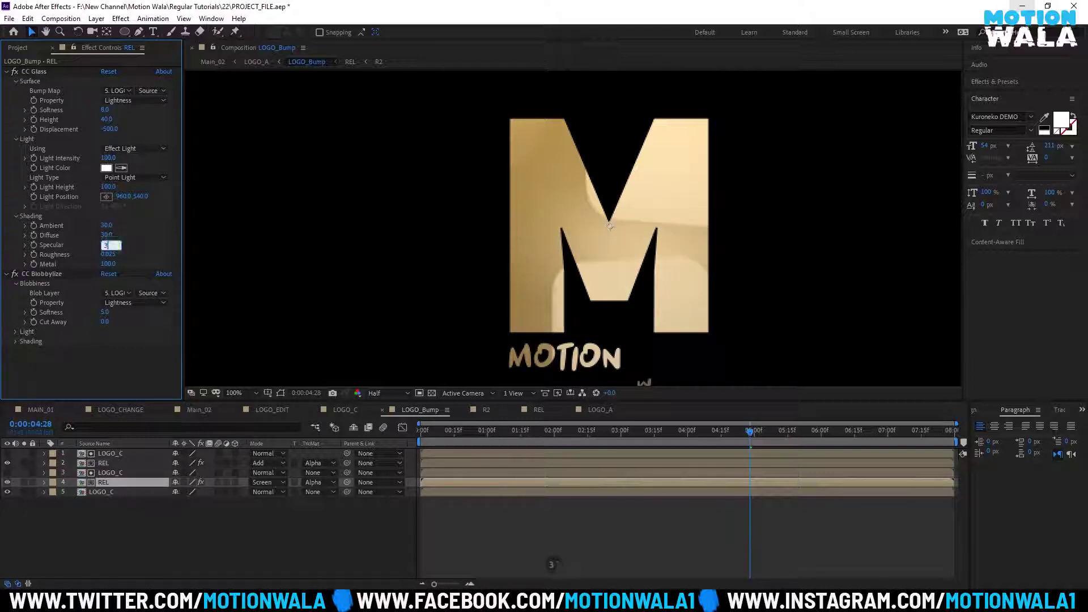
type("0")
left_click(107, 264)
left_click_drag(108, 265, 60, 268)
key("ctrl+z")
key("ctrl+z")
key("ctrl+z")
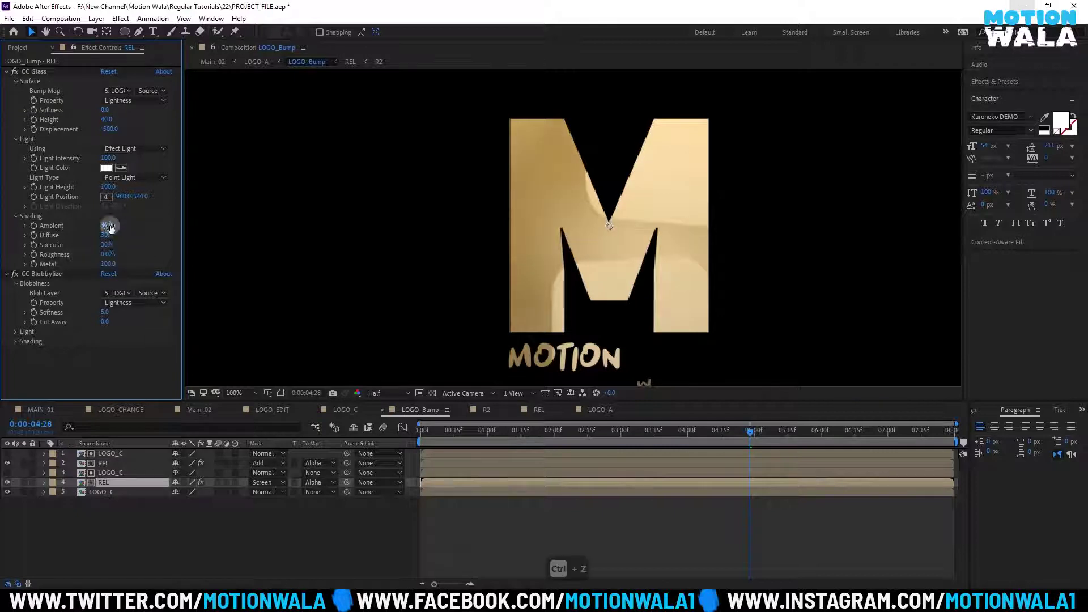
Revert a trial CC Glass Displacement of 320 to -500, save, and solo the REL layer
left_click(105, 111)
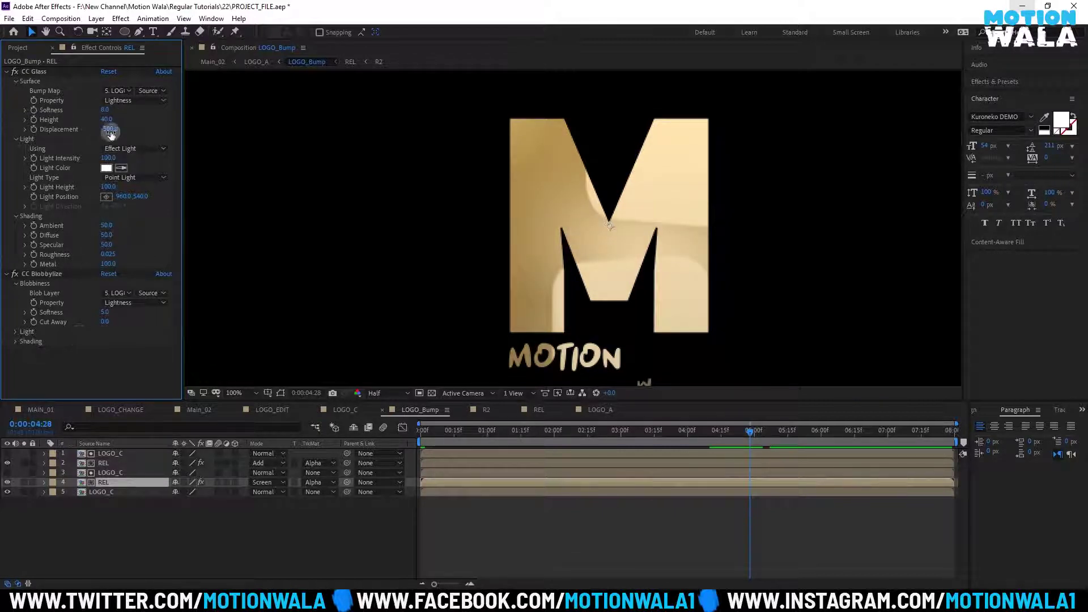
left_click_drag(111, 132, 259, 129)
key("ctrl+z")
key("ctrl+z")
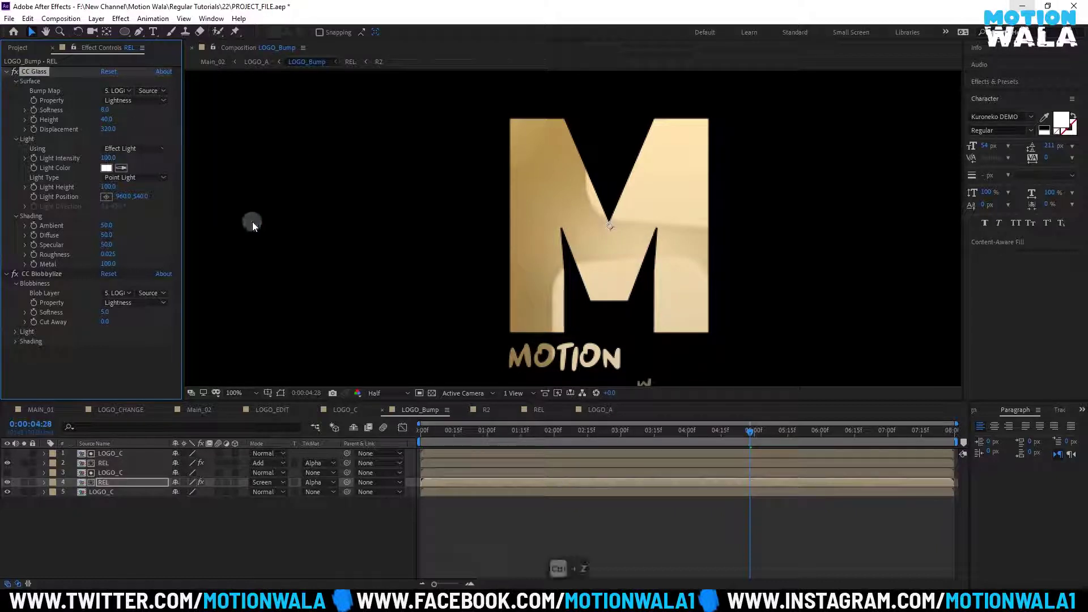
key("ctrl+s")
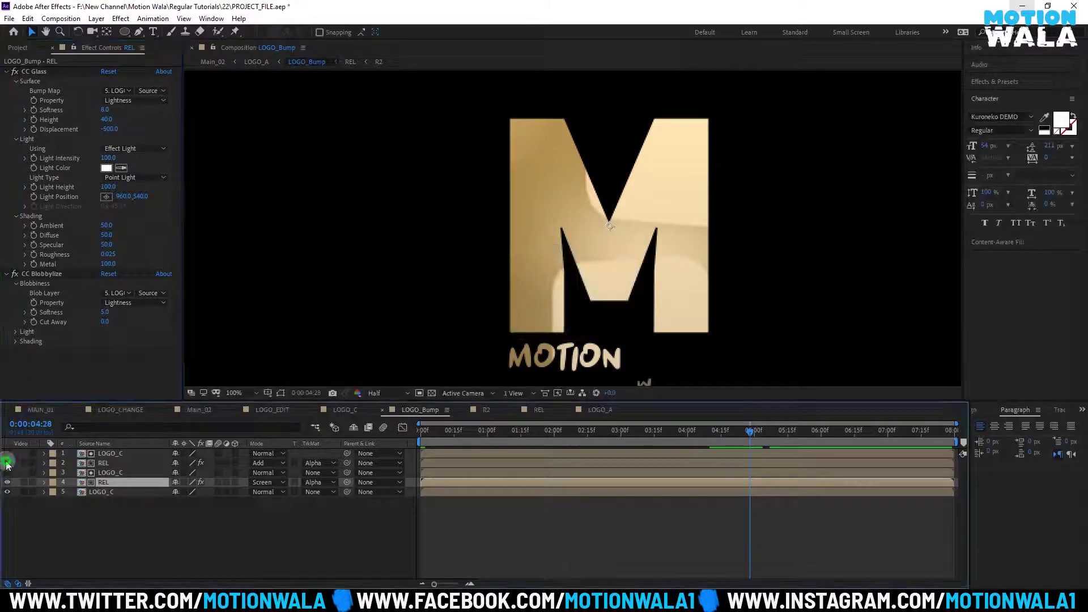
left_click(24, 482)
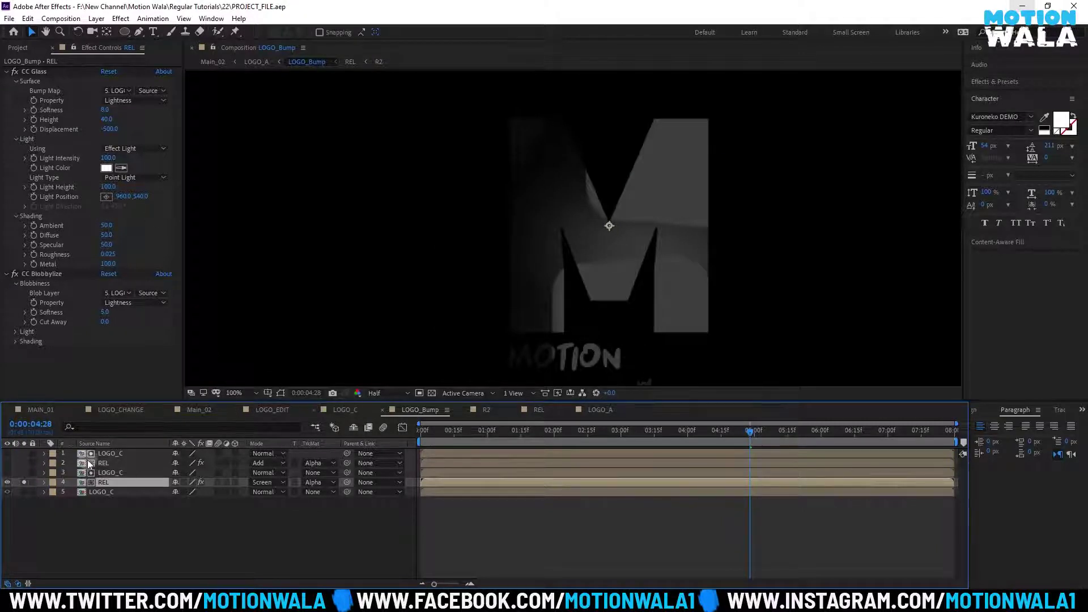
left_click(9, 464)
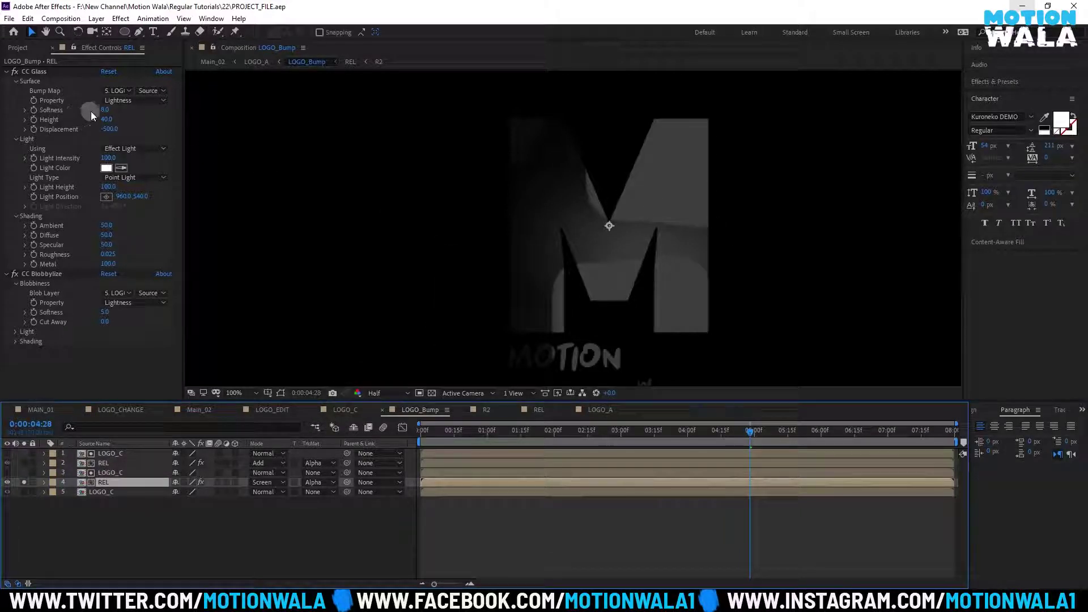
Return to the Main_02 composition, undo the stray changes, and move back to frame 3
left_click(107, 409)
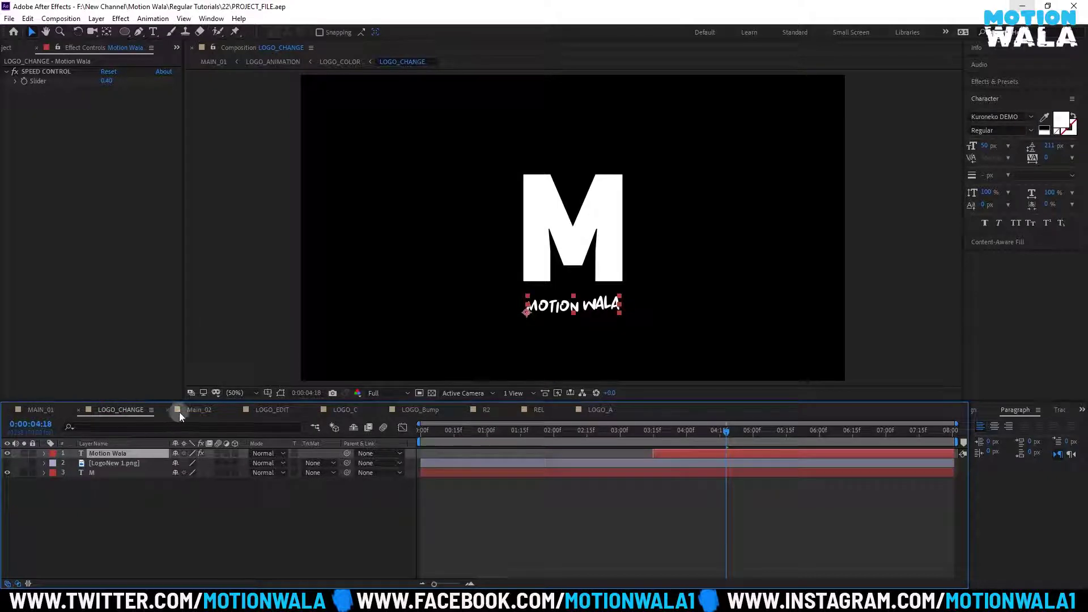
left_click(195, 410)
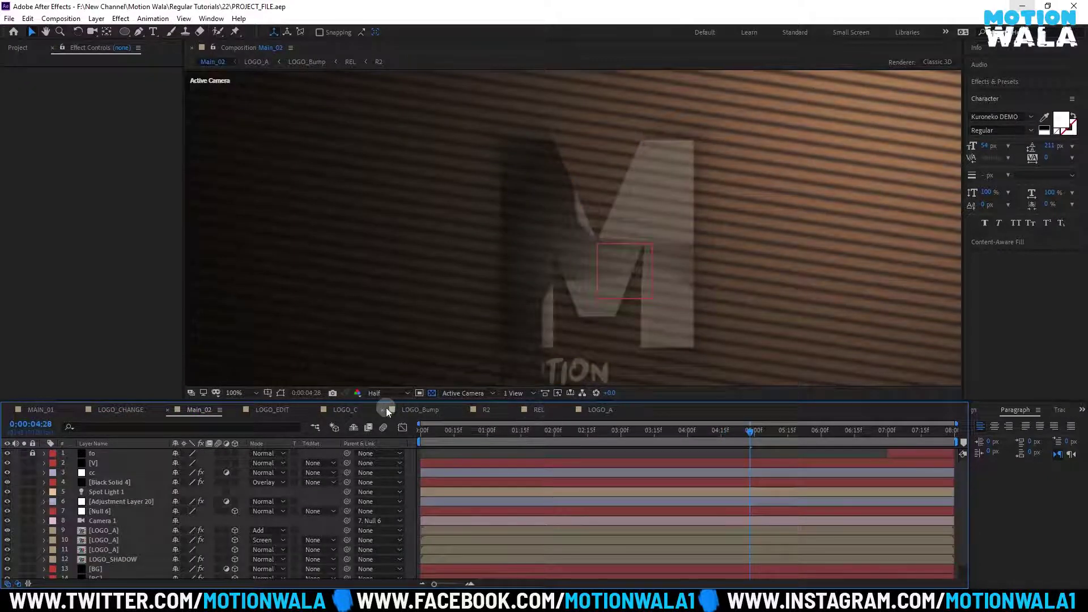
key("ctrl+z")
key("ctrl+z")
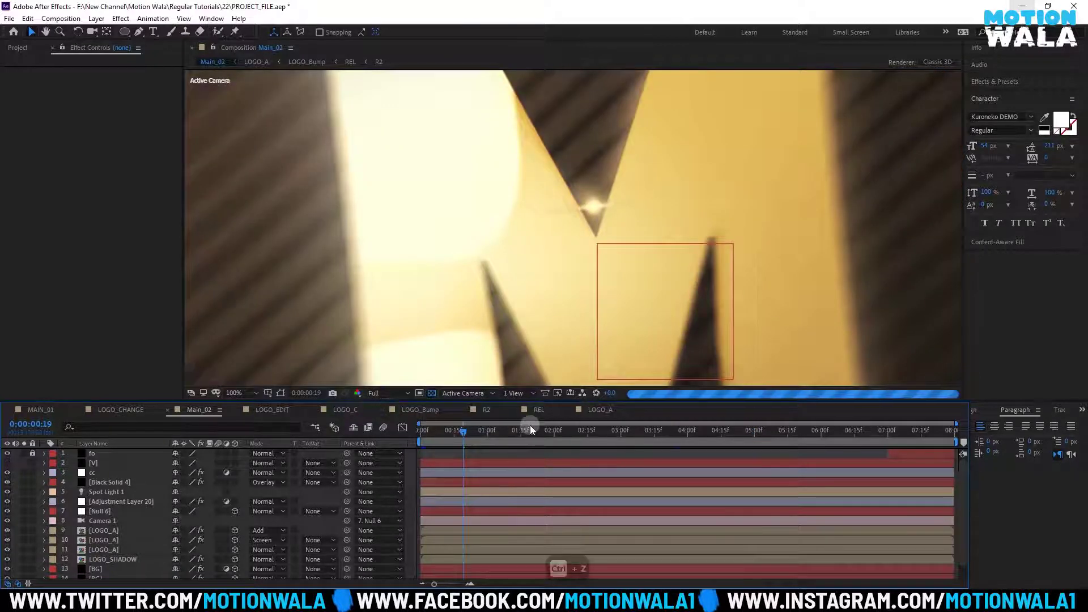
scroll(522, 341, "down", 2)
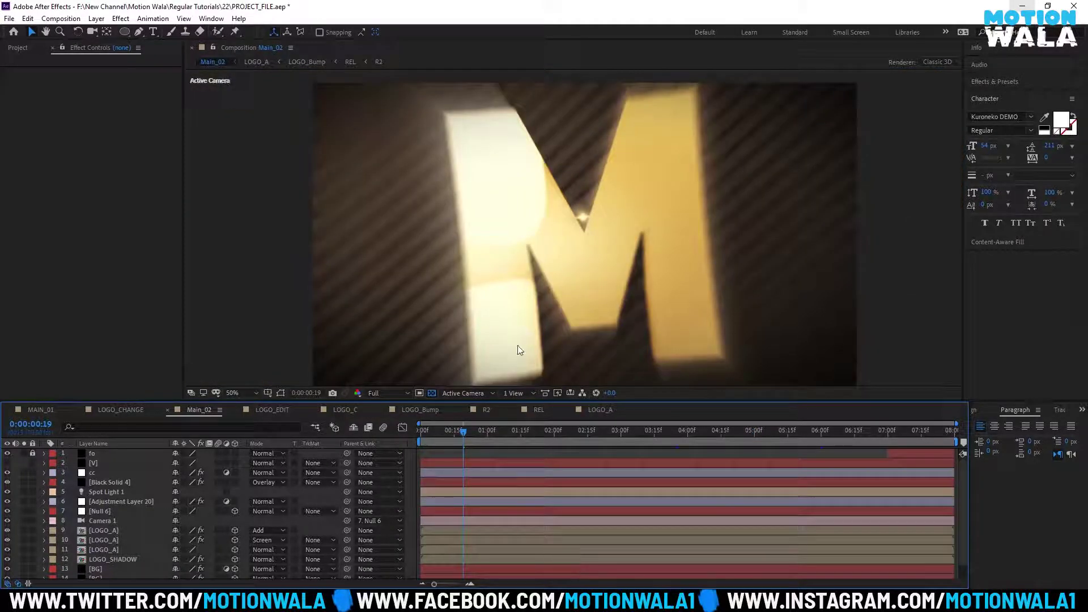
left_click(462, 432)
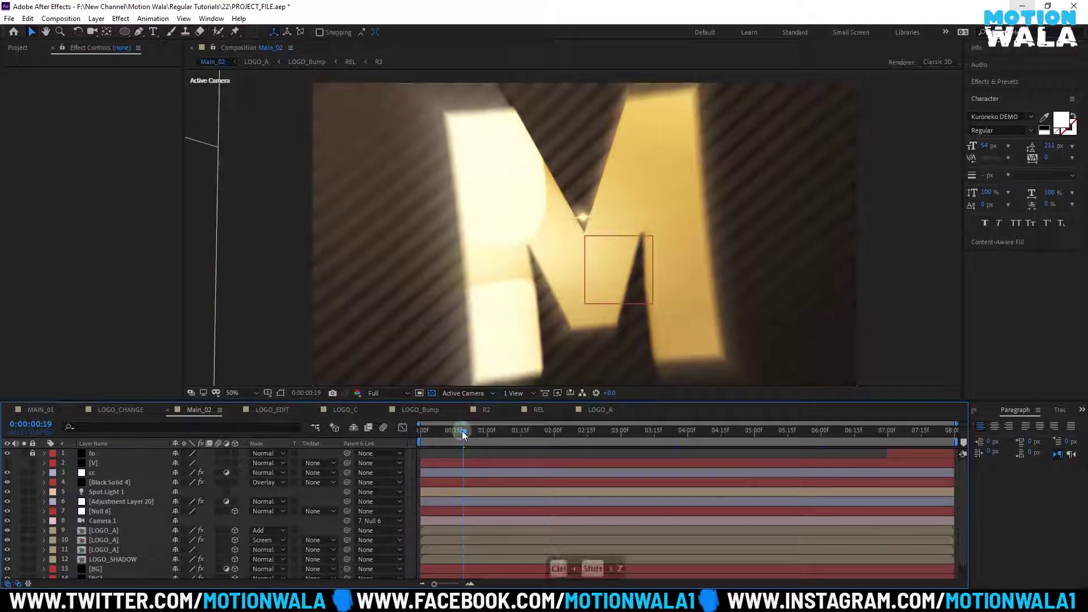
left_click_drag(461, 431, 427, 432)
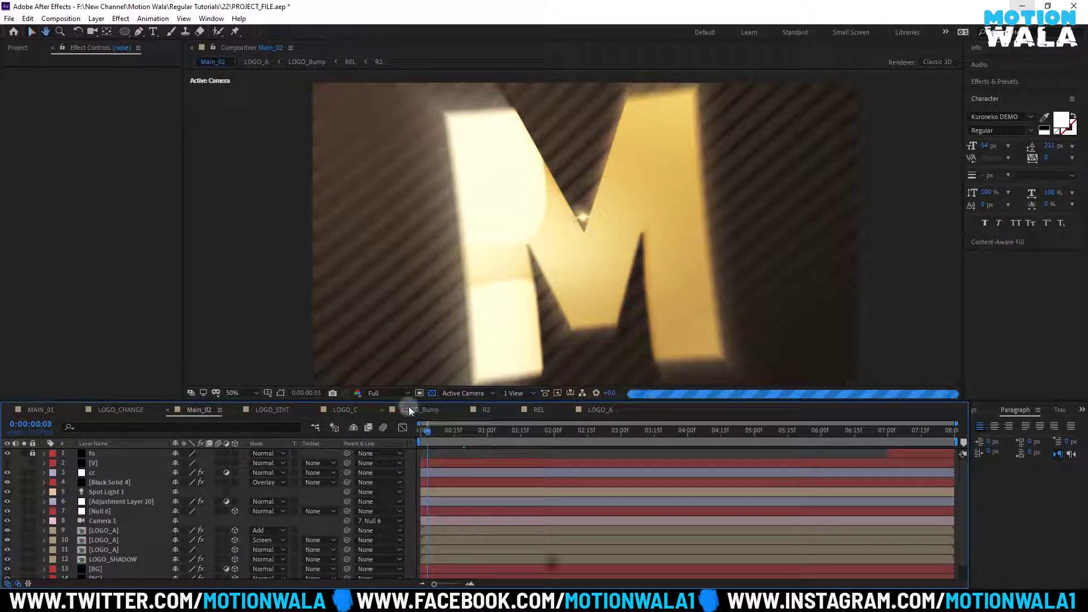
key("ctrl+shift+x")
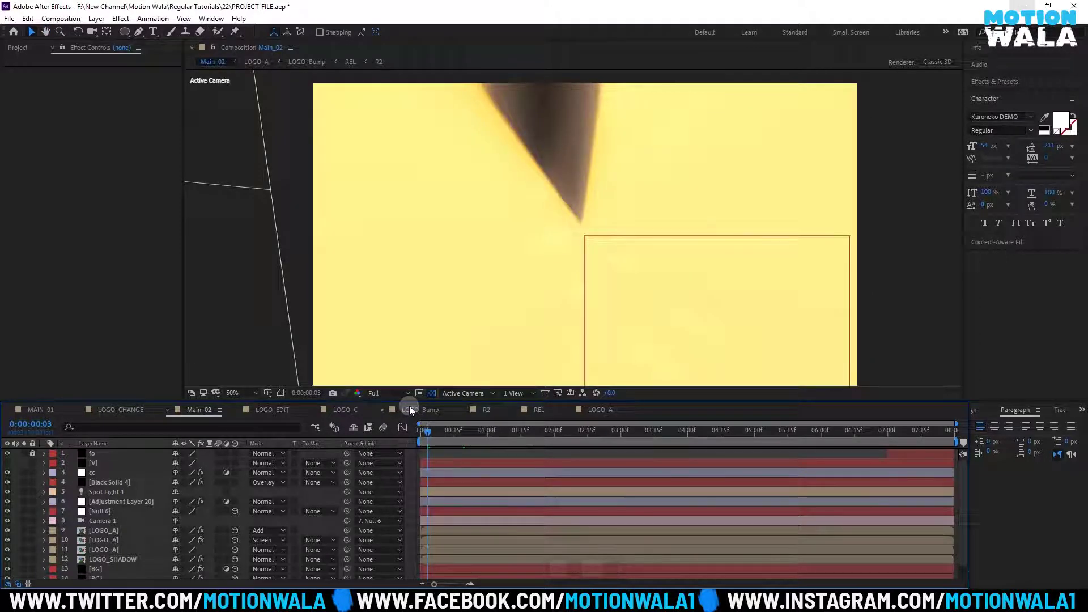
key("ctrl+z")
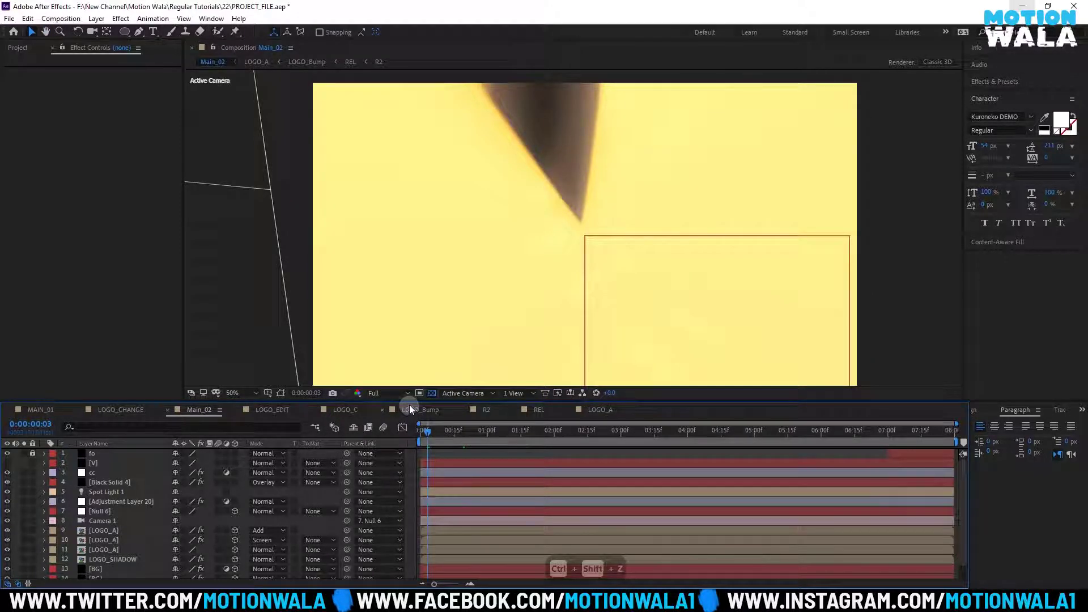
Set preview resolution to Half and play the RAM preview from the first frame to about 1:08
left_click(393, 393)
left_click(388, 430)
left_click_drag(431, 430, 349, 447)
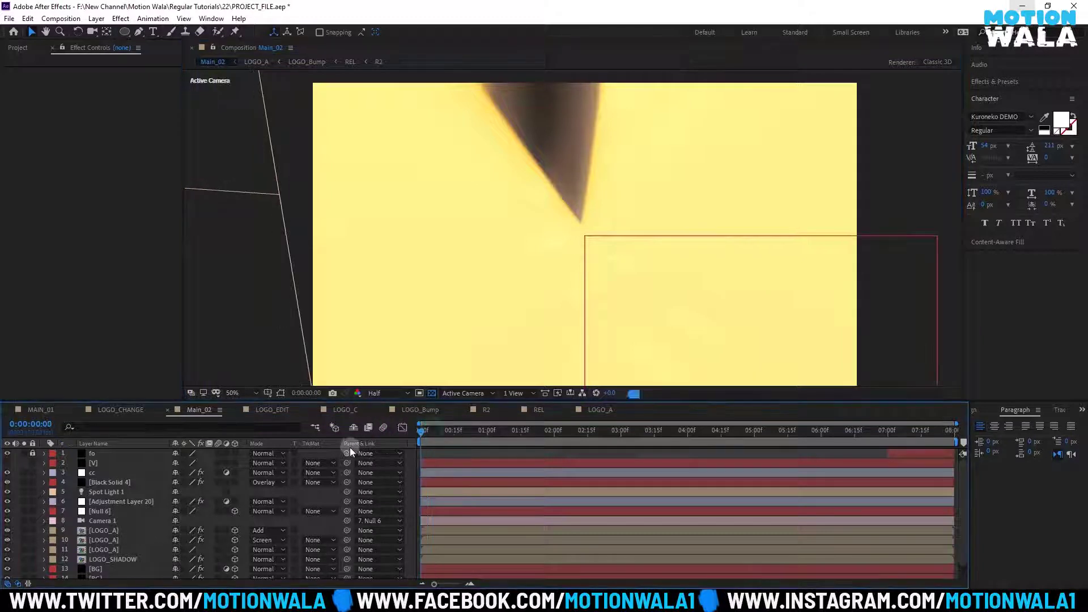
key("Insert")
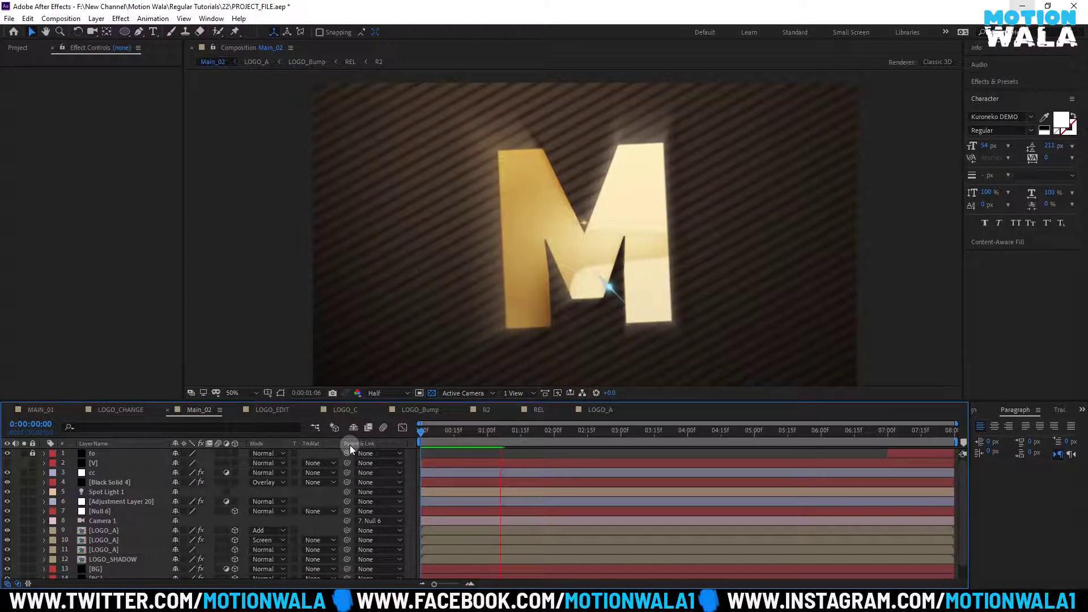
key("space")
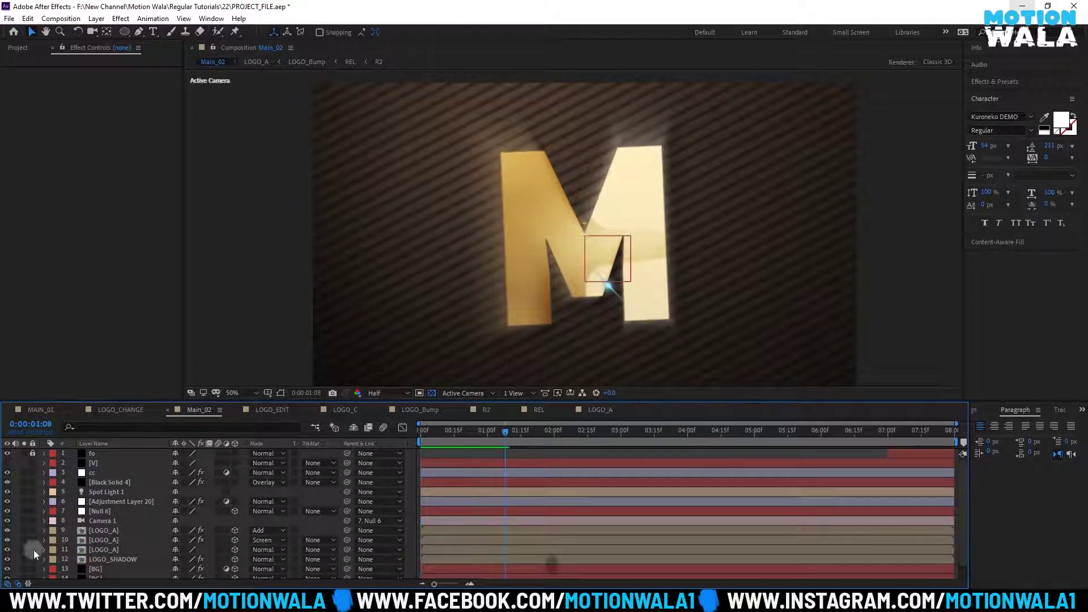
Select and solo LOGO_SHADOW at 3:10, then keyframe its CC Radial Blur Center
left_click(95, 561)
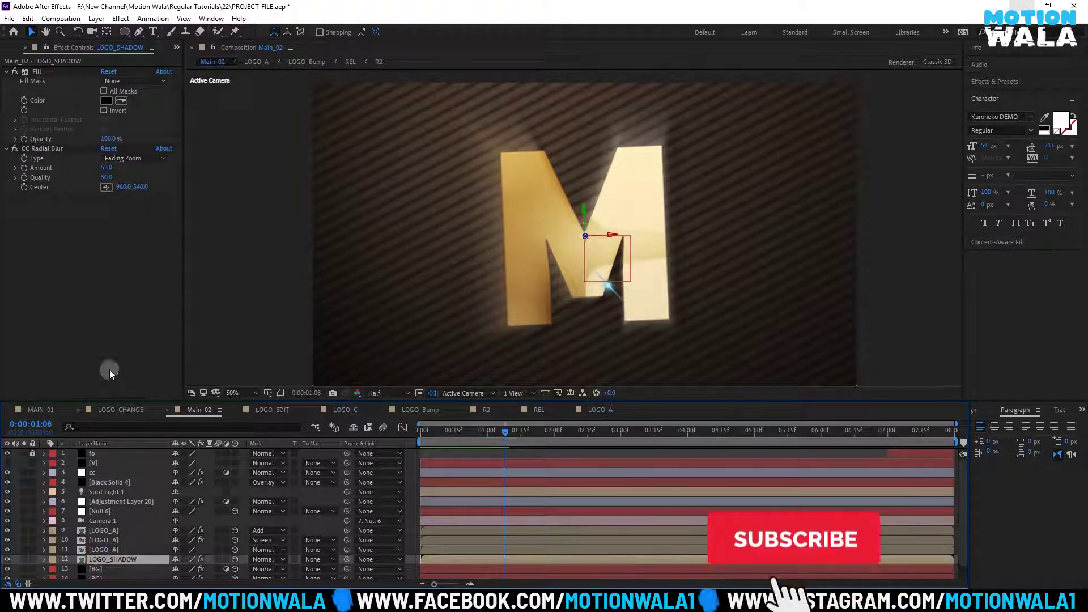
left_click_drag(590, 431, 644, 431)
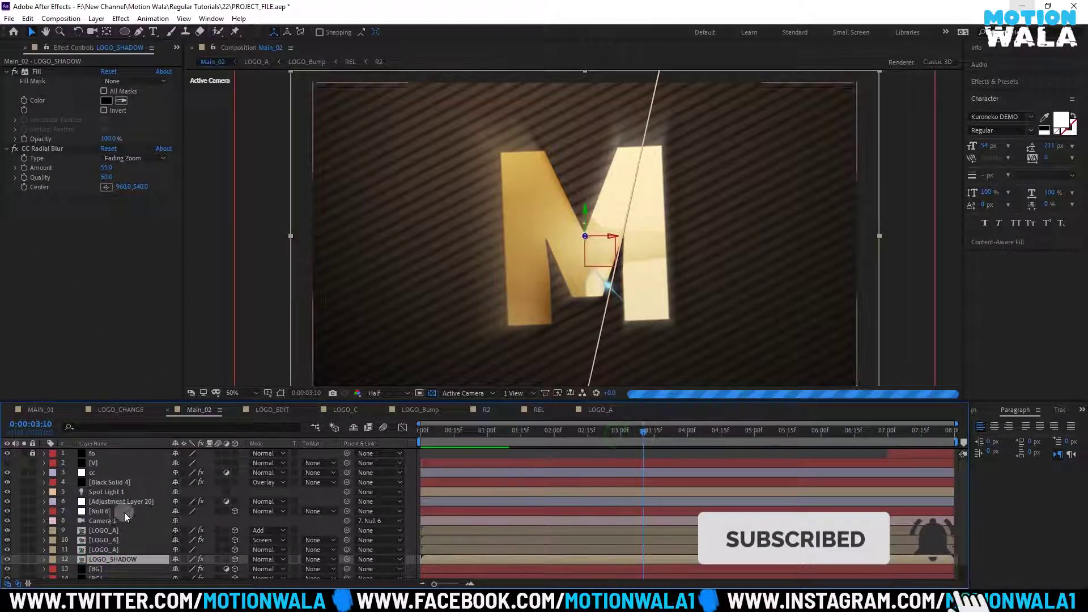
left_click(24, 559)
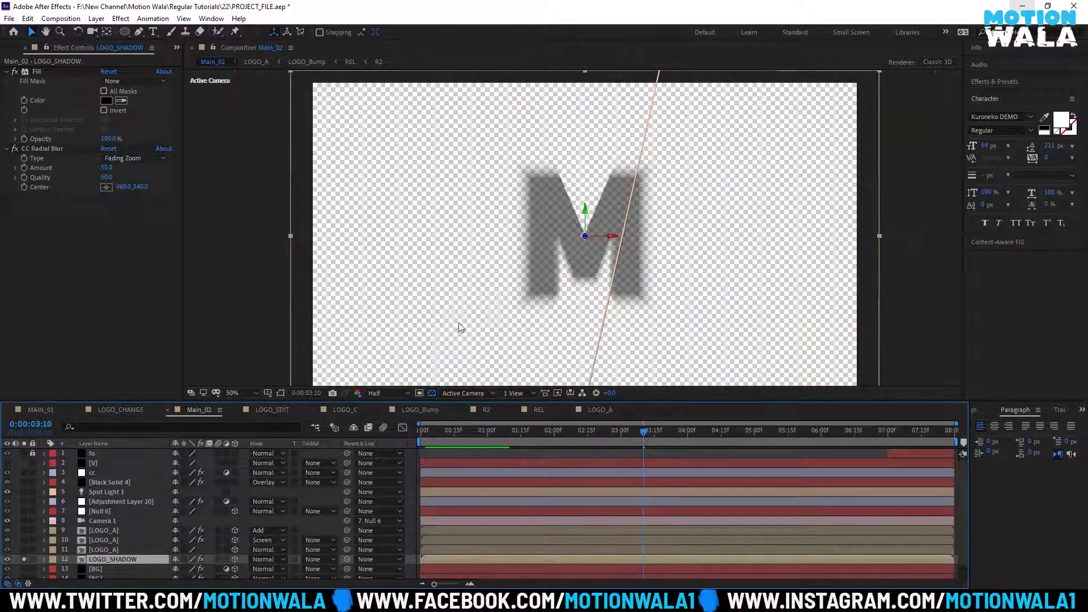
left_click(86, 259)
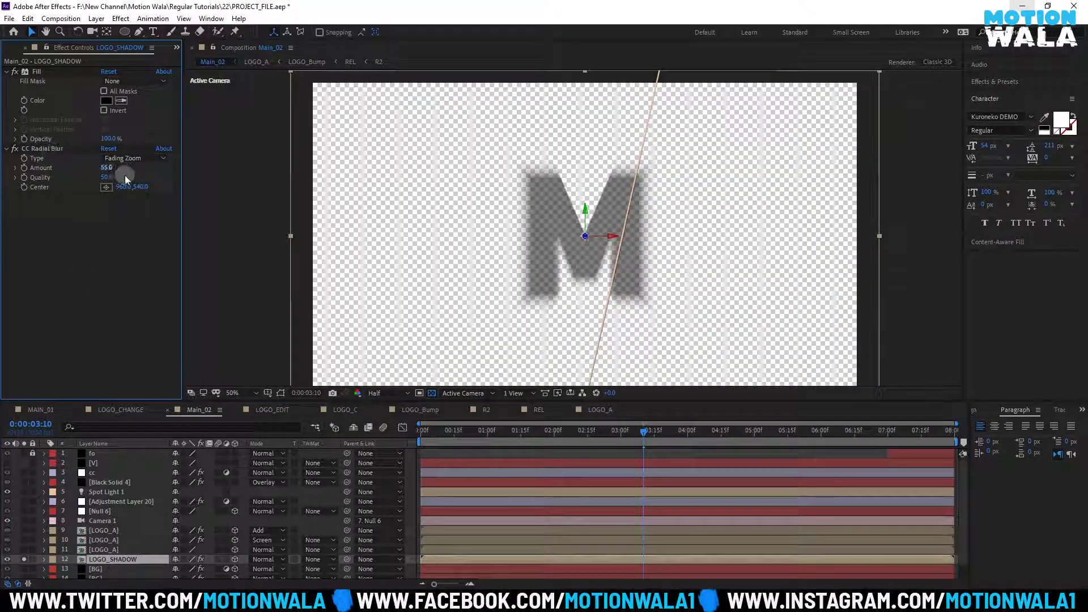
left_click(135, 188)
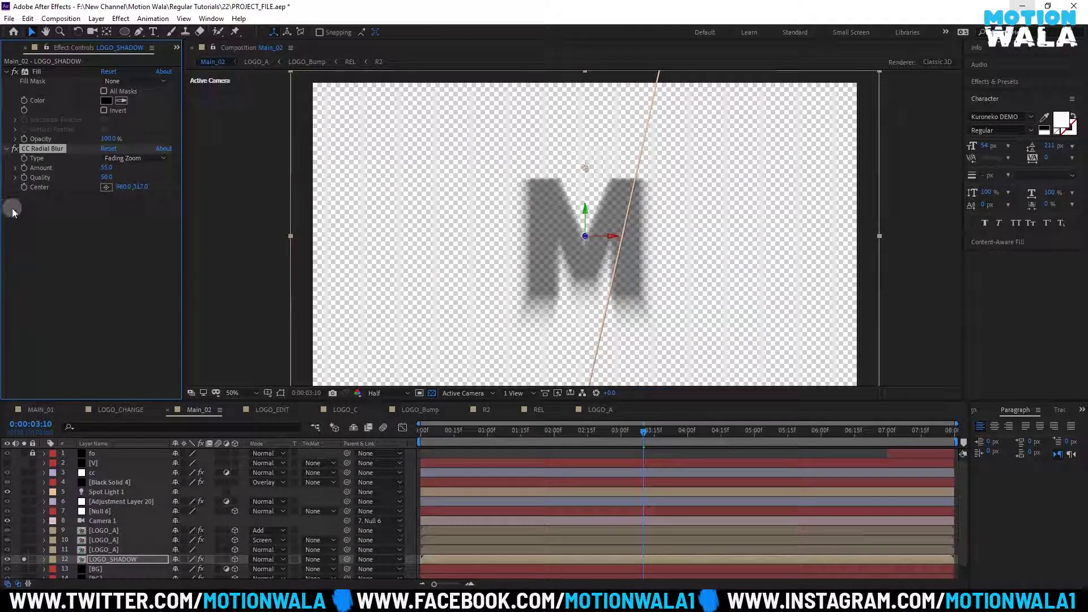
left_click_drag(4, 200, 5, 208)
left_click_drag(583, 168, 583, 160)
left_click(83, 371)
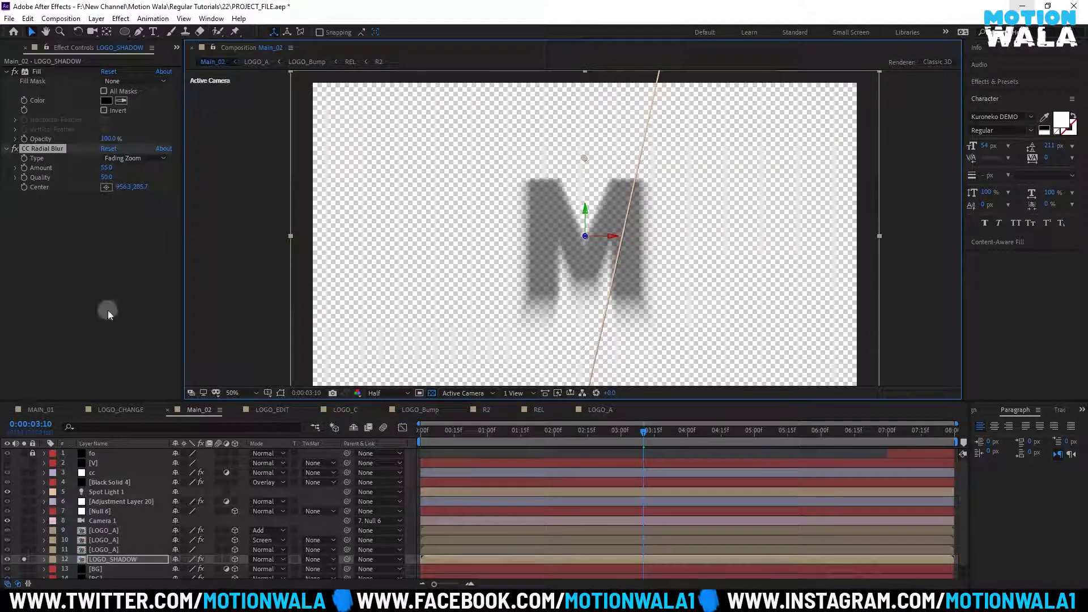
left_click(31, 187)
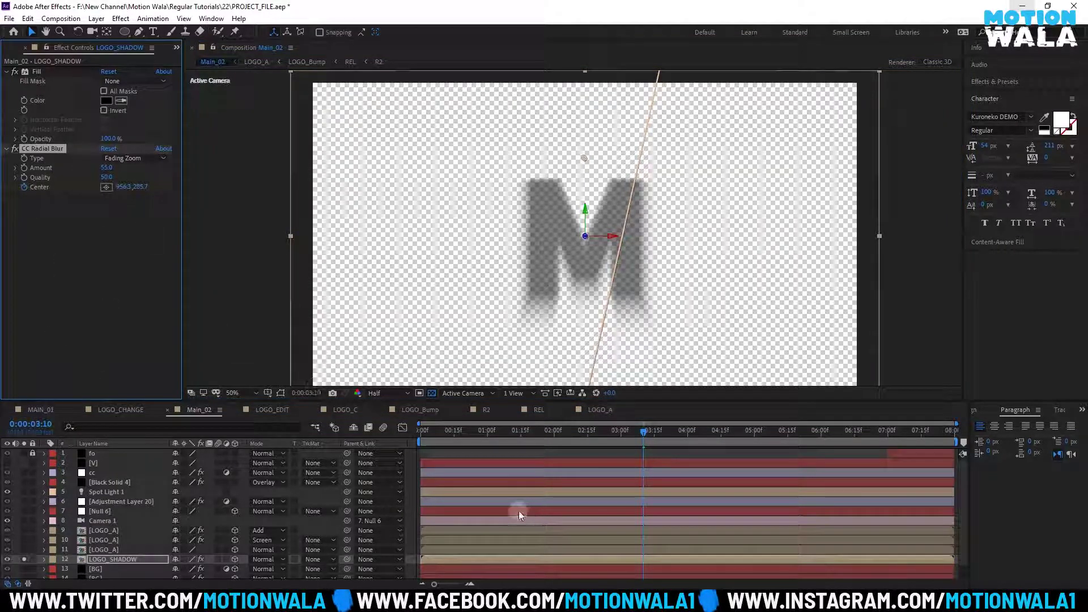
key("u")
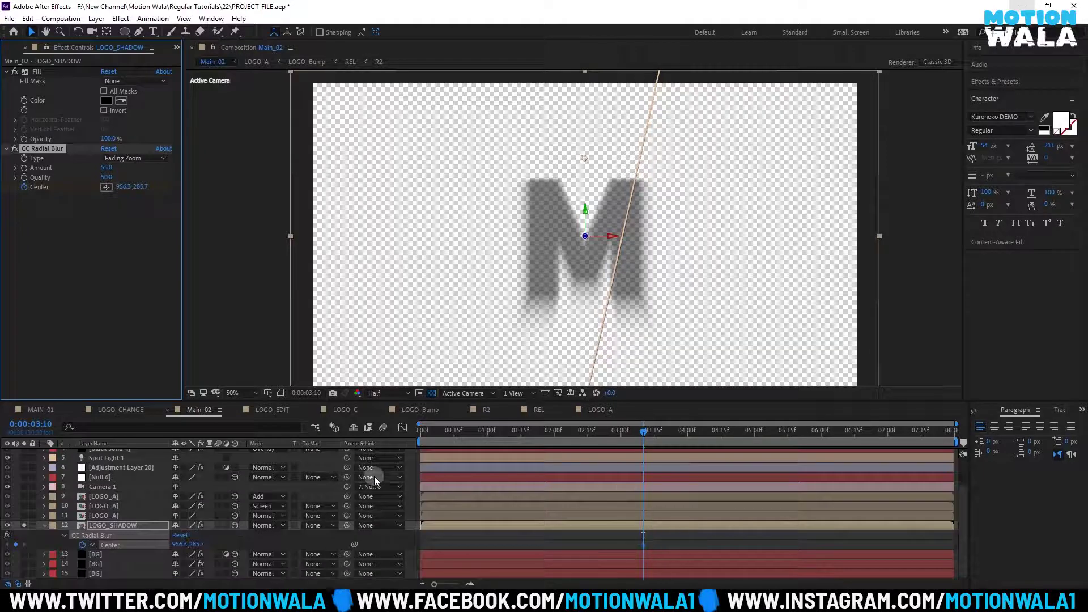
Animate the blur Center from 503.5,285.7 at the start to 1409.3,270.5 at 6:00
left_click_drag(585, 161, 447, 158)
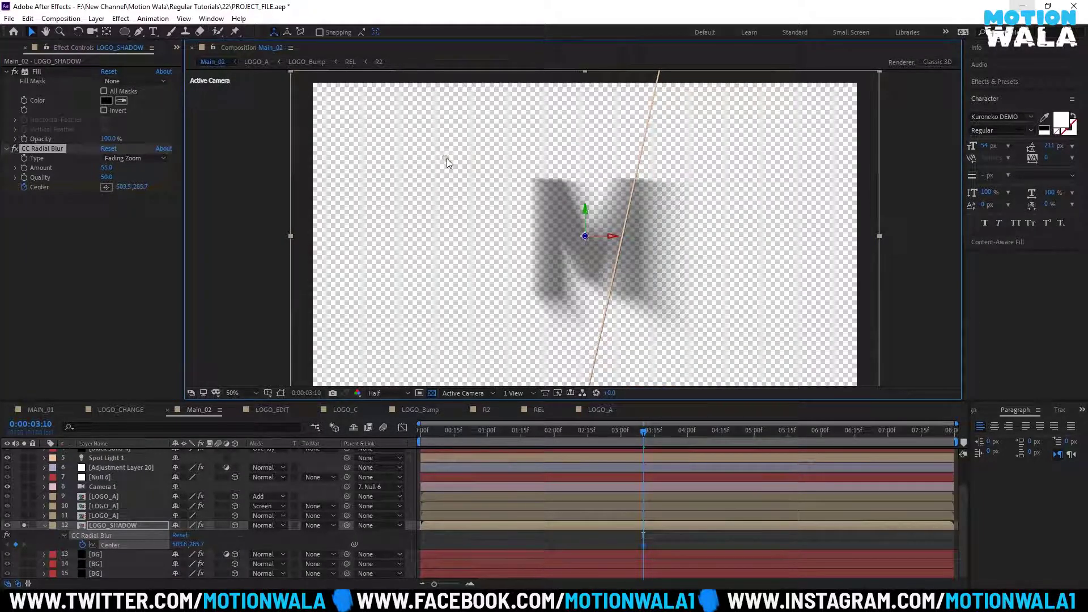
left_click_drag(643, 544, 413, 544)
left_click_drag(797, 442, 821, 442)
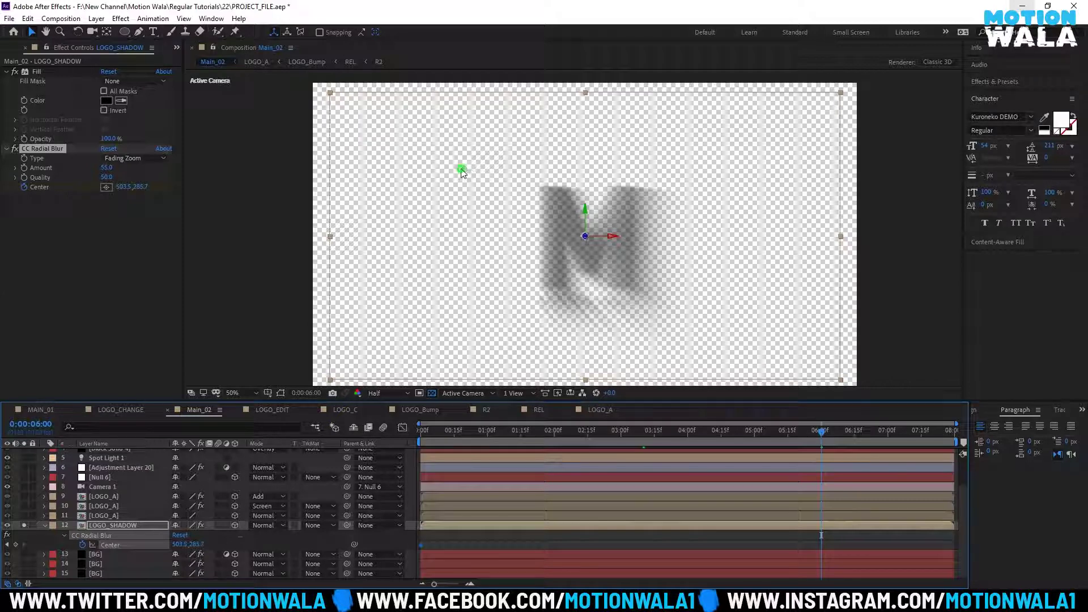
mouse_move(463, 169)
left_mouse_down()
mouse_move(658, 169)
mouse_move(702, 119)
left_mouse_up()
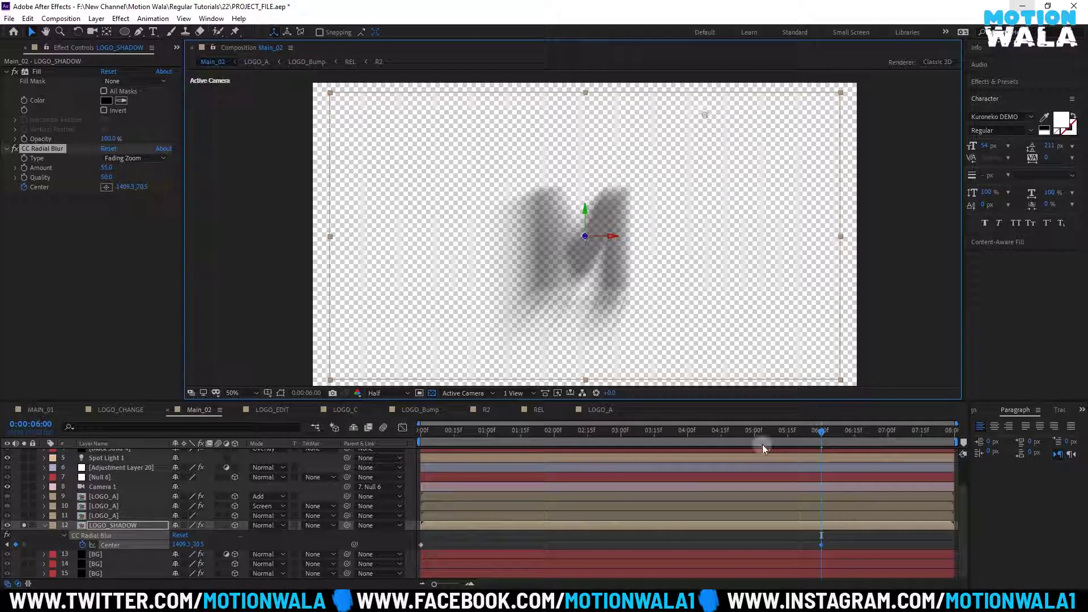
left_click_drag(763, 431, 421, 434)
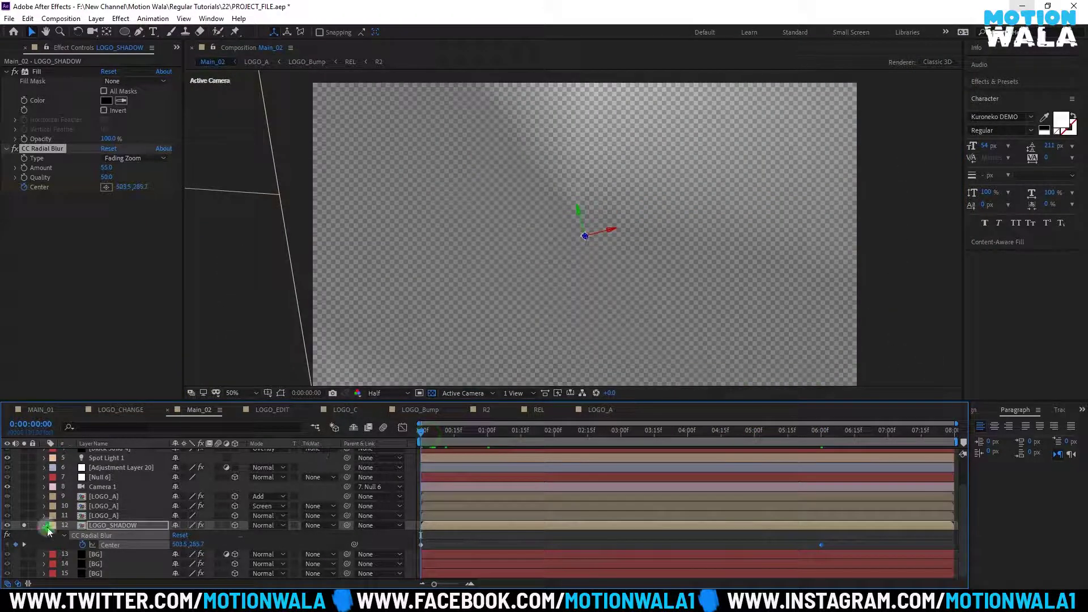
Unsolo LOGO_SHADOW, check its 75% opacity near 5:28, save the project, and deselect the layer
left_click(46, 527)
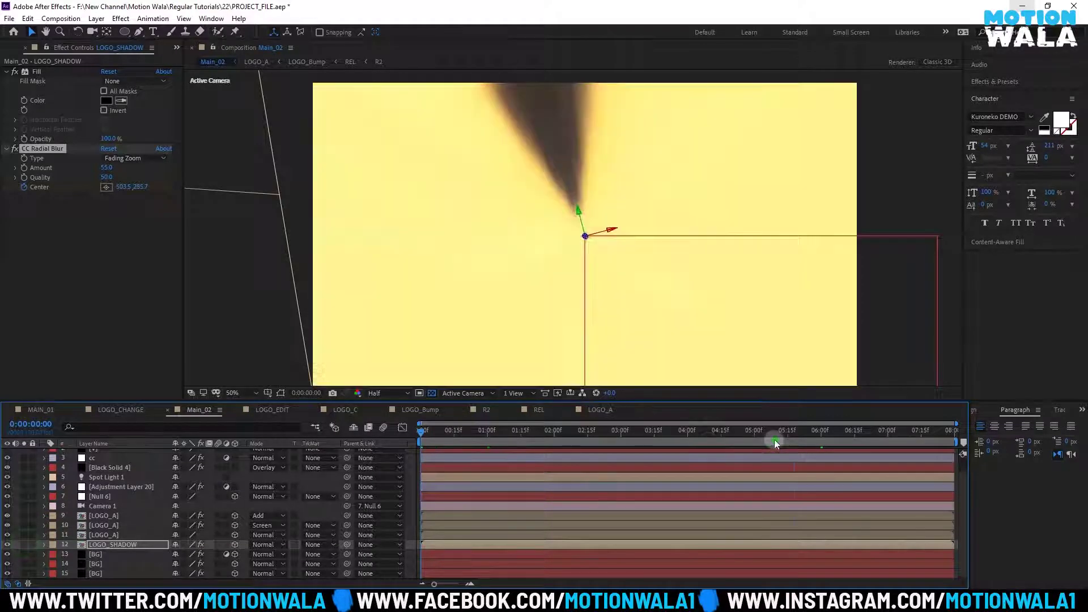
left_click_drag(775, 440, 817, 440)
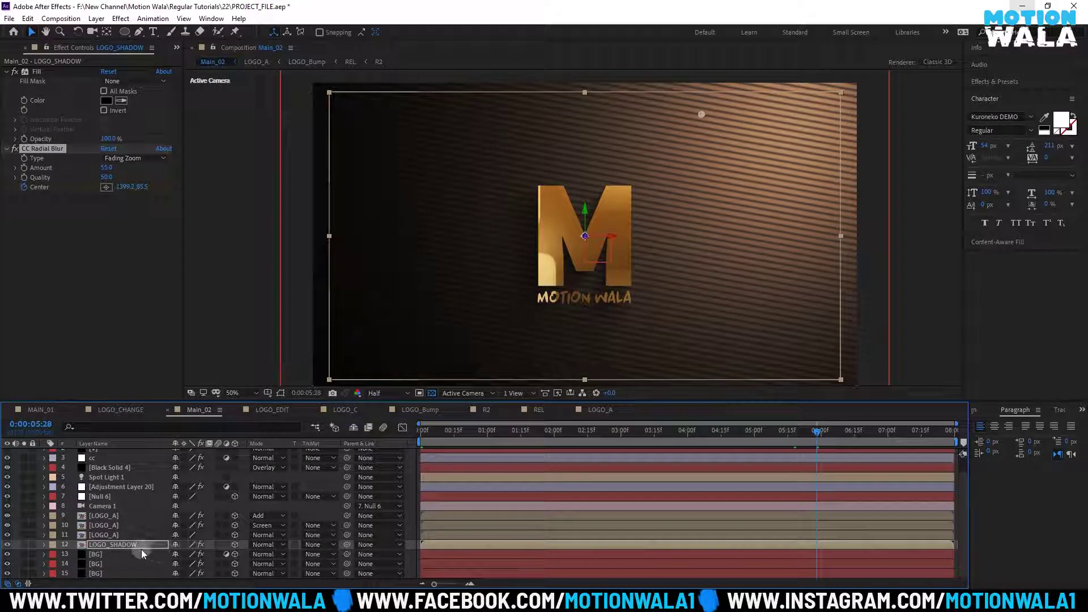
key("u")
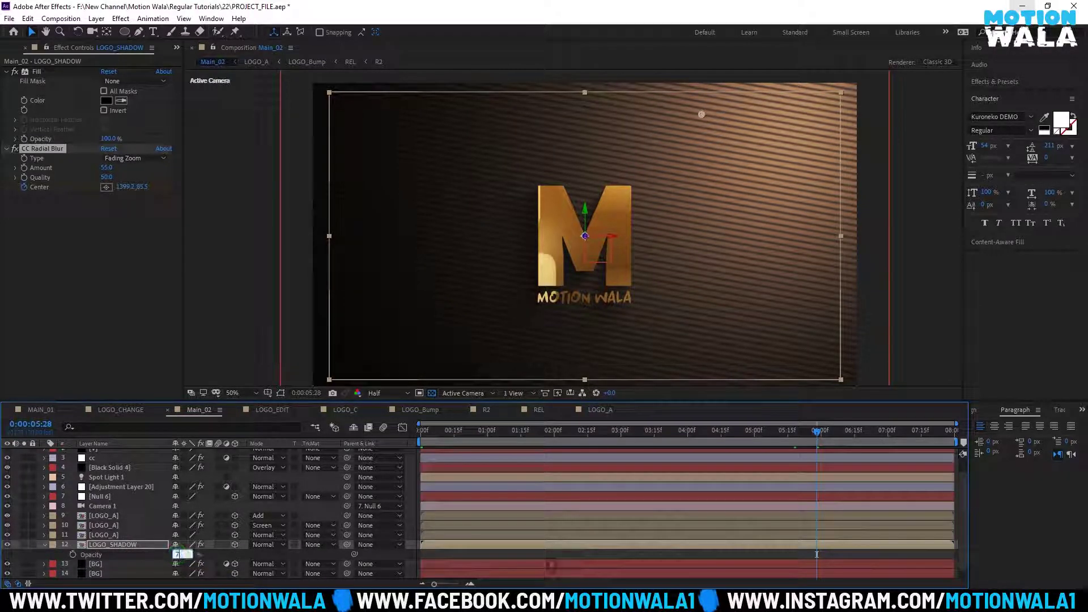
key("t")
key("ctrl+s")
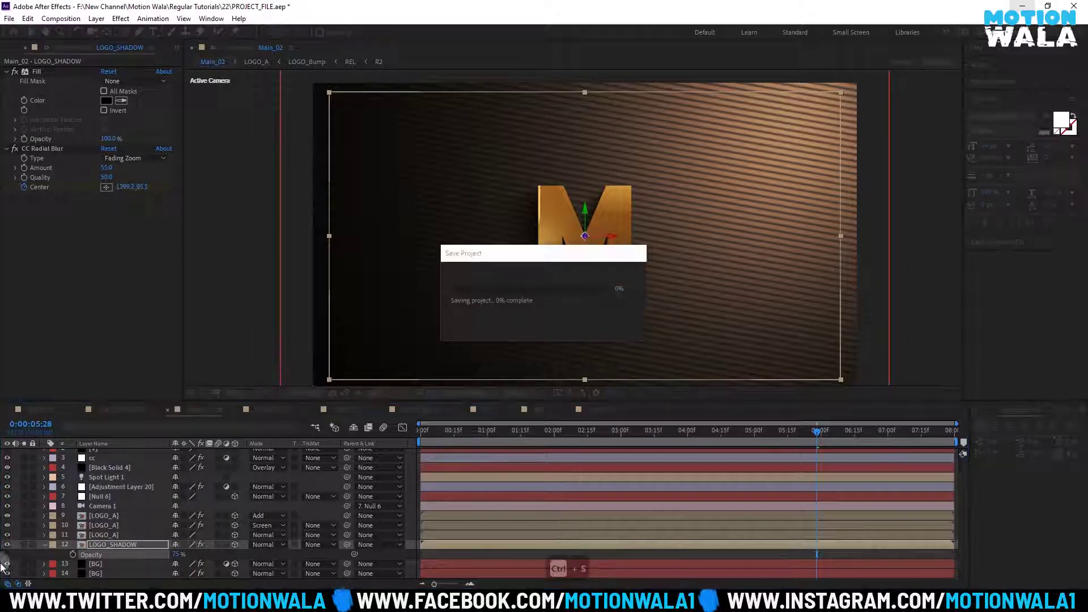
left_click(44, 545)
left_click(907, 289)
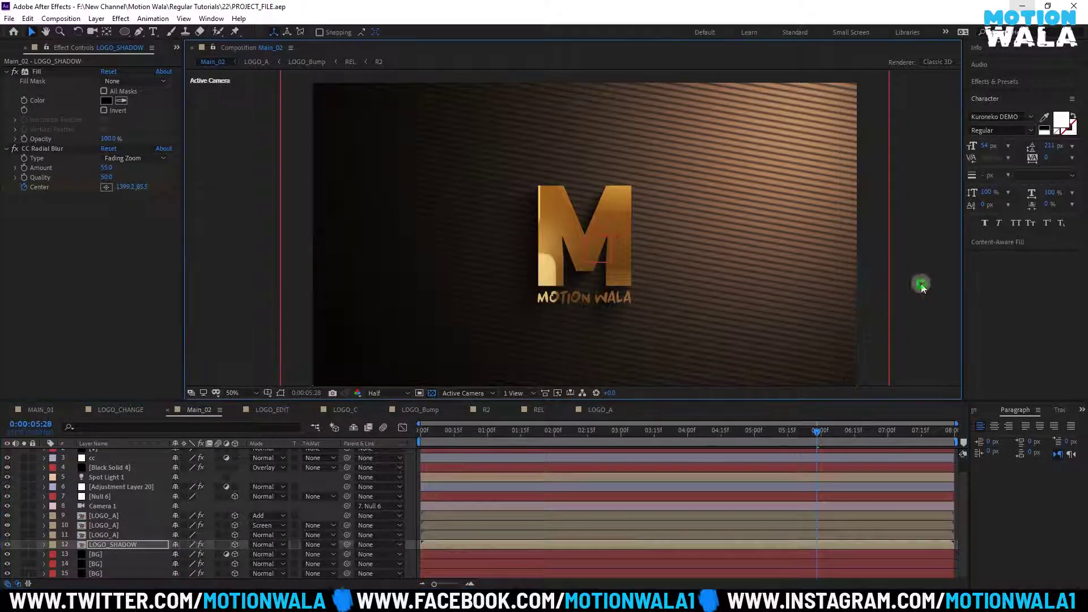